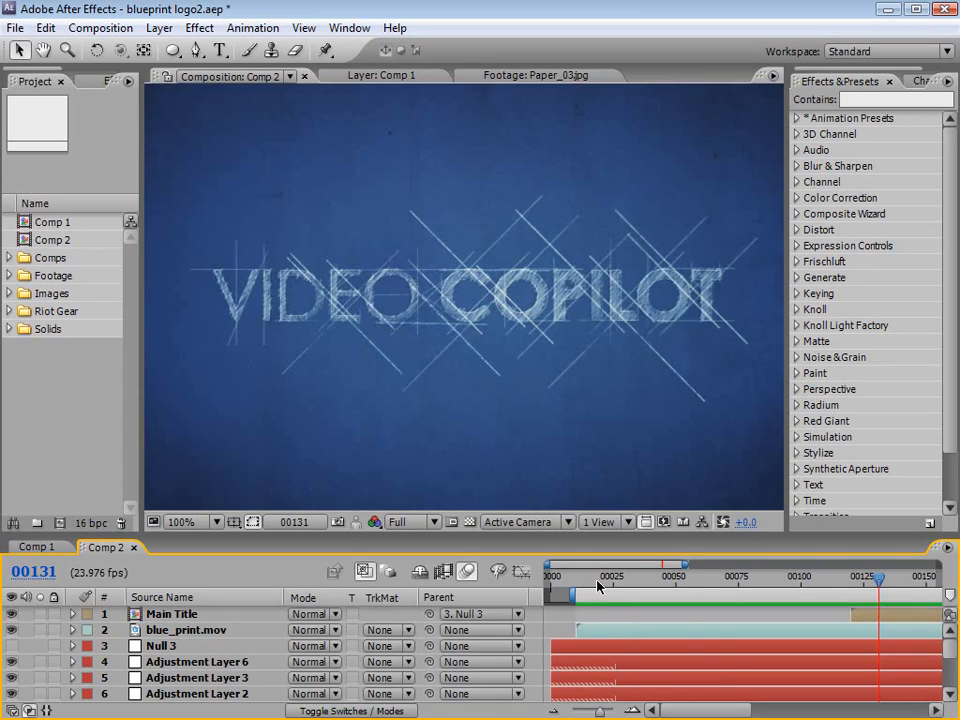
- Preview the finished blueprint logo animation in Comp 2 by moving the current time through the sketch and title reveal
{"action": "left_click_drag", "start_coordinate": [603, 580], "coordinate": [860, 577]}
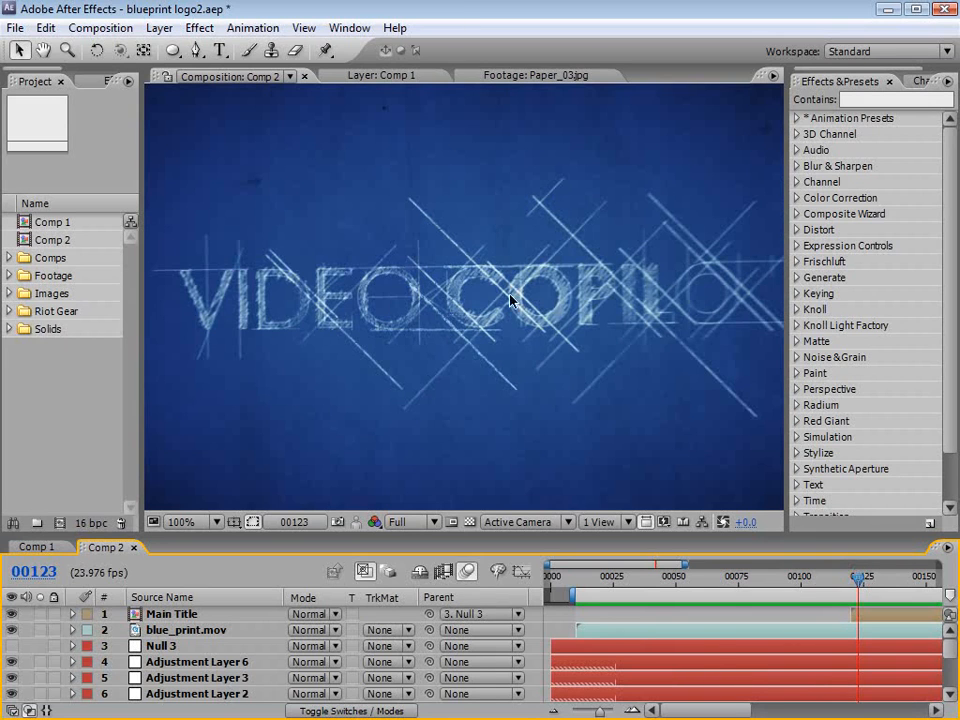
{"action": "left_click_drag", "start_coordinate": [859, 577], "coordinate": [926, 587]}
{"action": "key", "text": "minus"}
{"action": "key", "text": "minus"}
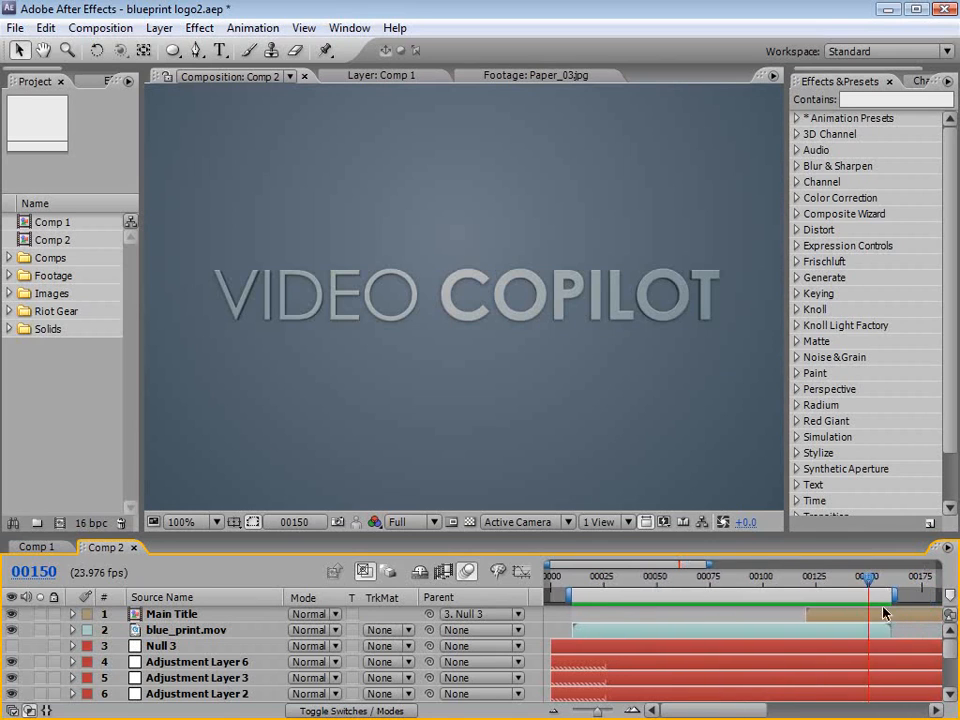
{"action": "left_click_drag", "start_coordinate": [819, 578], "coordinate": [836, 578]}
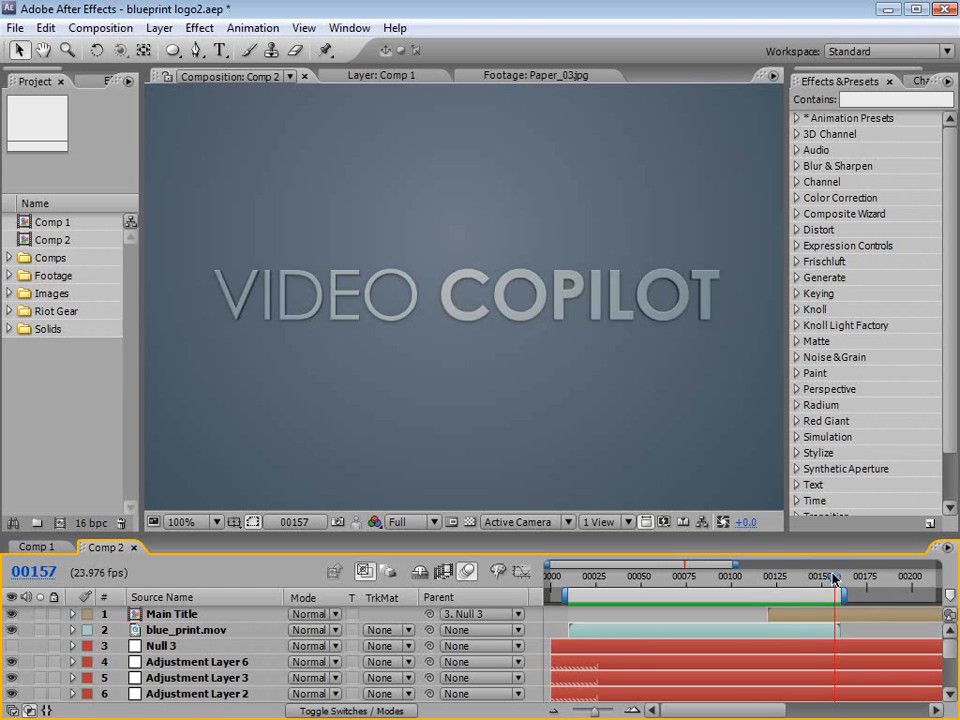
{"action": "left_click_drag", "start_coordinate": [640, 577], "coordinate": [752, 572]}
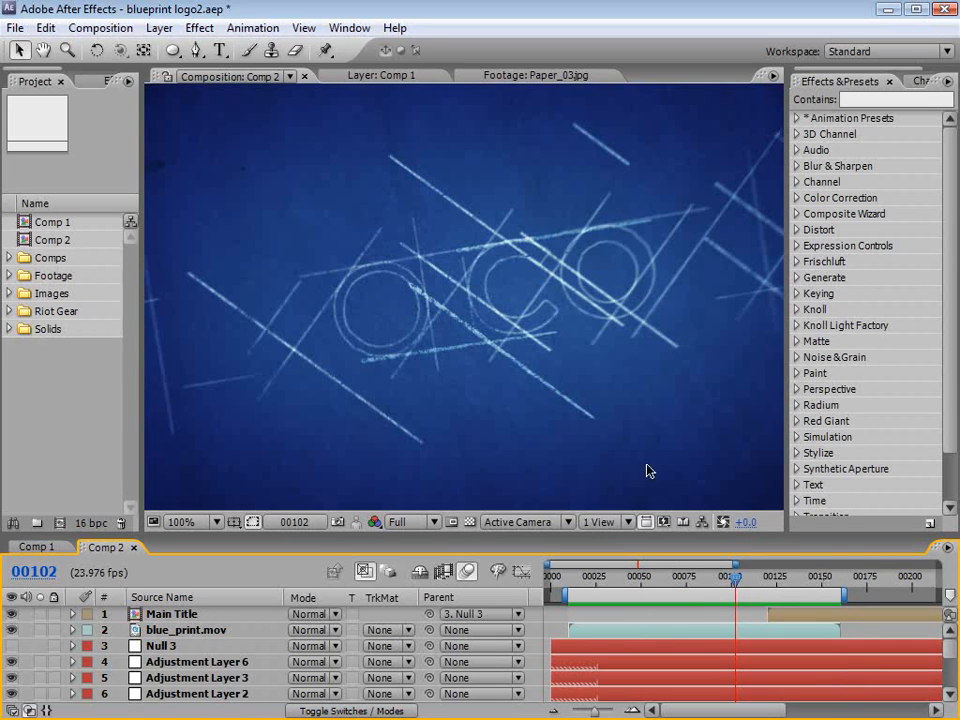
- Create a new composition from the HDV/HDTV 720 29.97 preset with the frame rate changed to 23.976
{"action": "left_click", "coordinate": [100, 27]}
{"action": "left_click", "coordinate": [107, 55]}
{"action": "left_click_drag", "start_coordinate": [944, 422], "coordinate": [238, 128]}
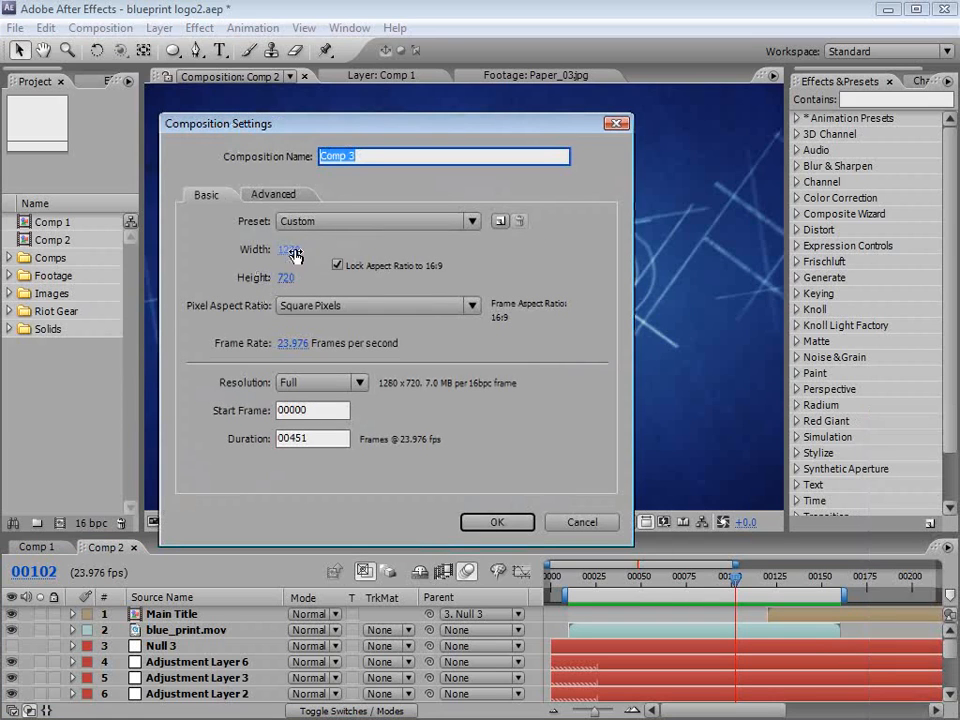
{"action": "left_click", "coordinate": [336, 220]}
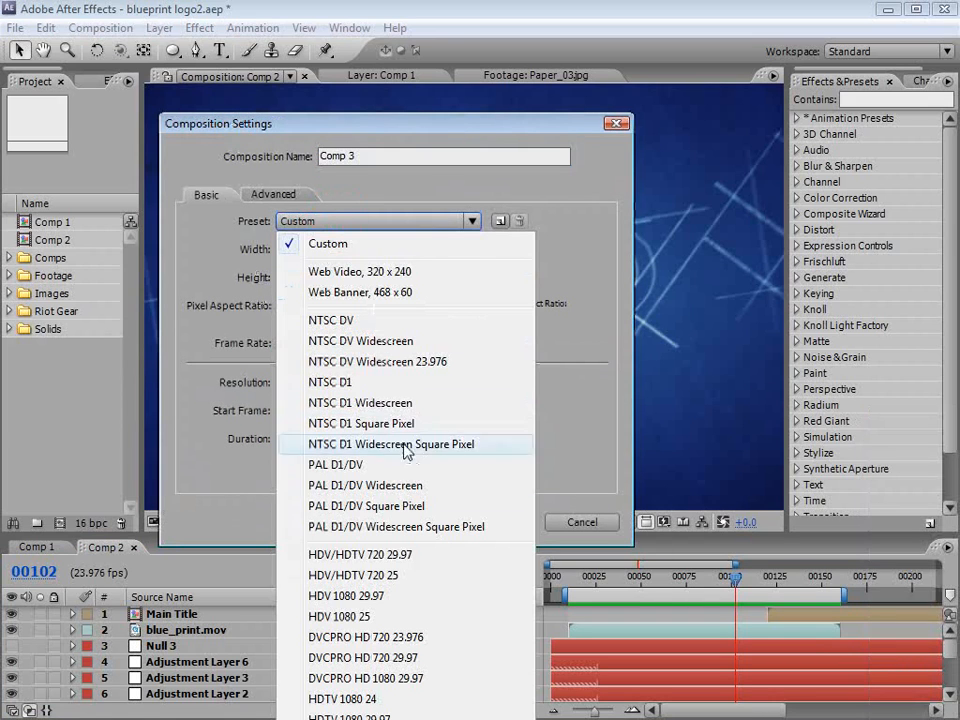
{"action": "left_click", "coordinate": [392, 556]}
{"action": "left_click", "coordinate": [284, 348]}
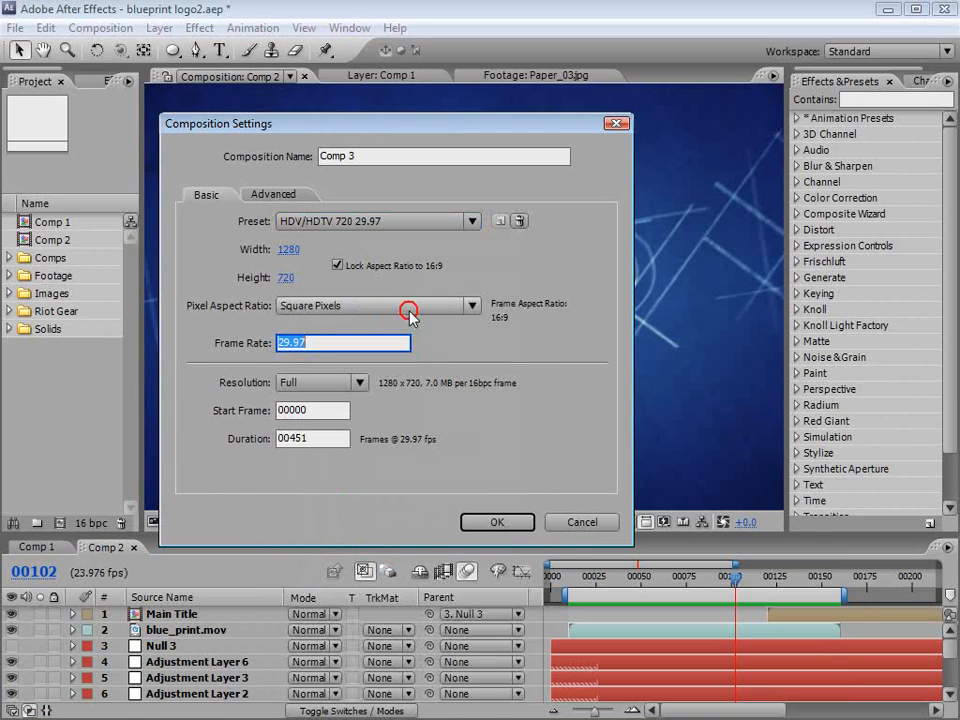
{"action": "type", "text": "23.976"}
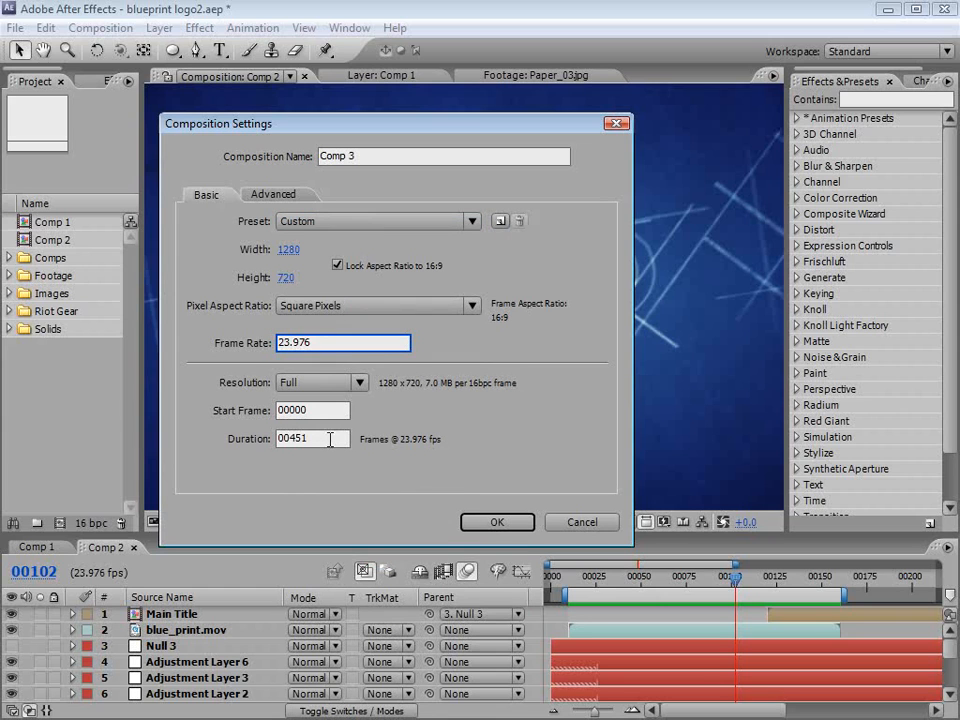
{"action": "left_click", "coordinate": [497, 522]}
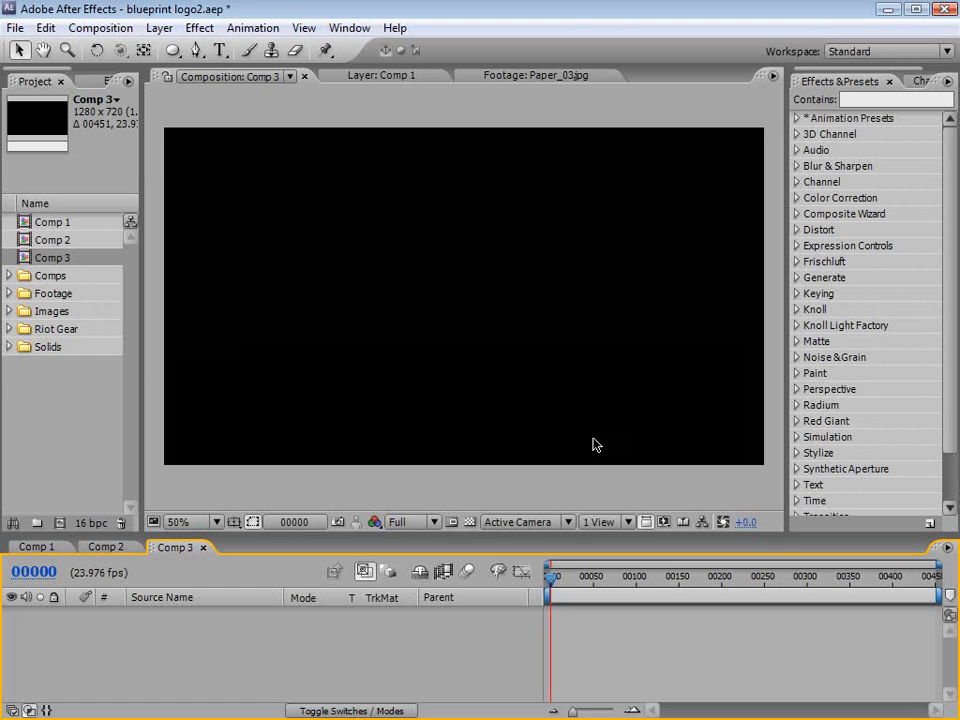
- Switch to Firefox to view the Riot Gear product page, and return to After Effects
{"action": "key", "text": "alt+Tab"}
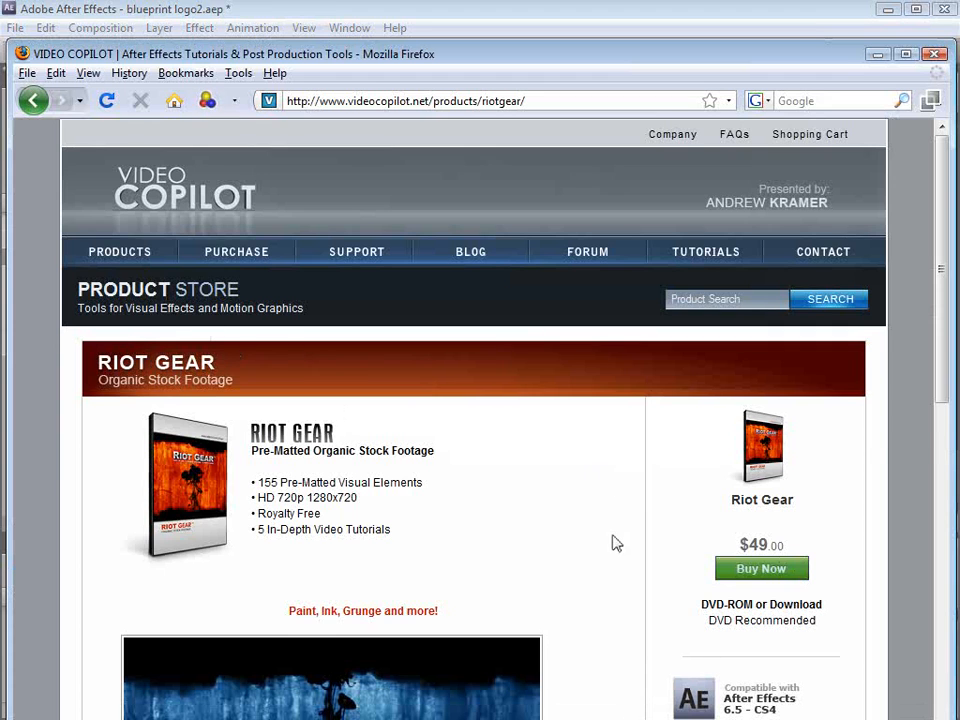
{"action": "scroll", "coordinate": [609, 531], "scroll_direction": "down", "scroll_amount": 3}
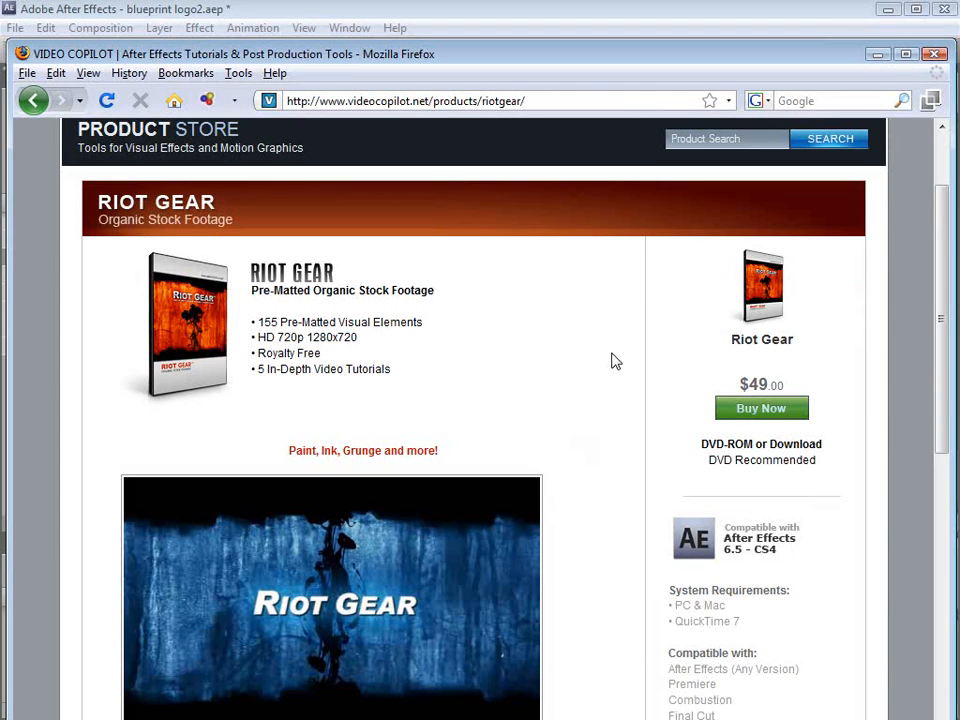
{"action": "left_click", "coordinate": [360, 9]}
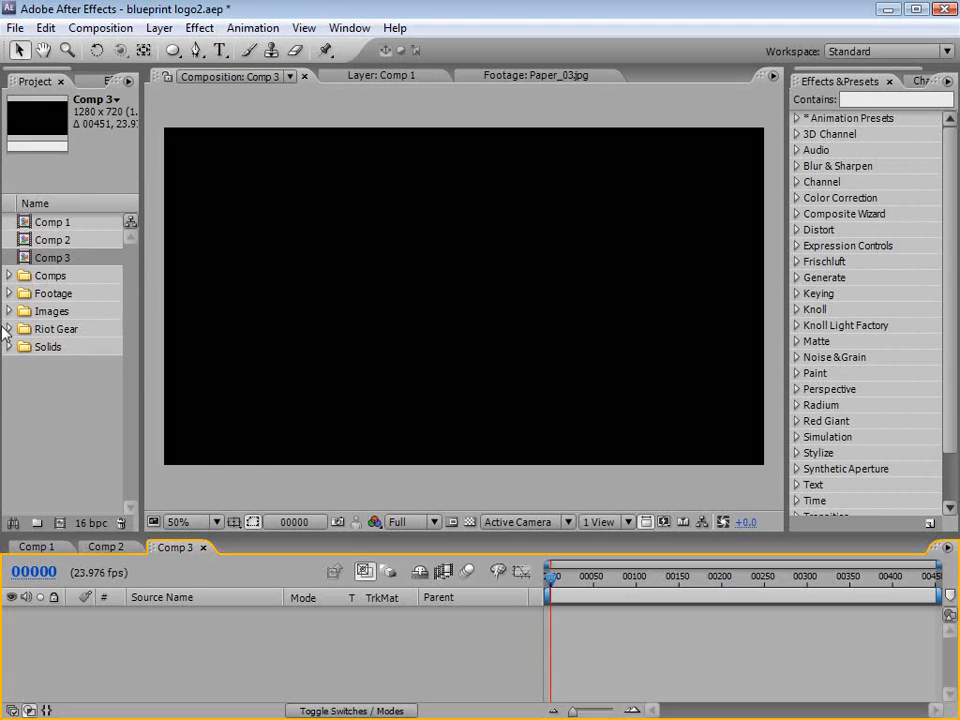
- Place the Paper_07.jpg texture from the Riot Gear folder in the centre of Comp 3
{"action": "left_click", "coordinate": [10, 330]}
{"action": "left_click", "coordinate": [58, 346]}
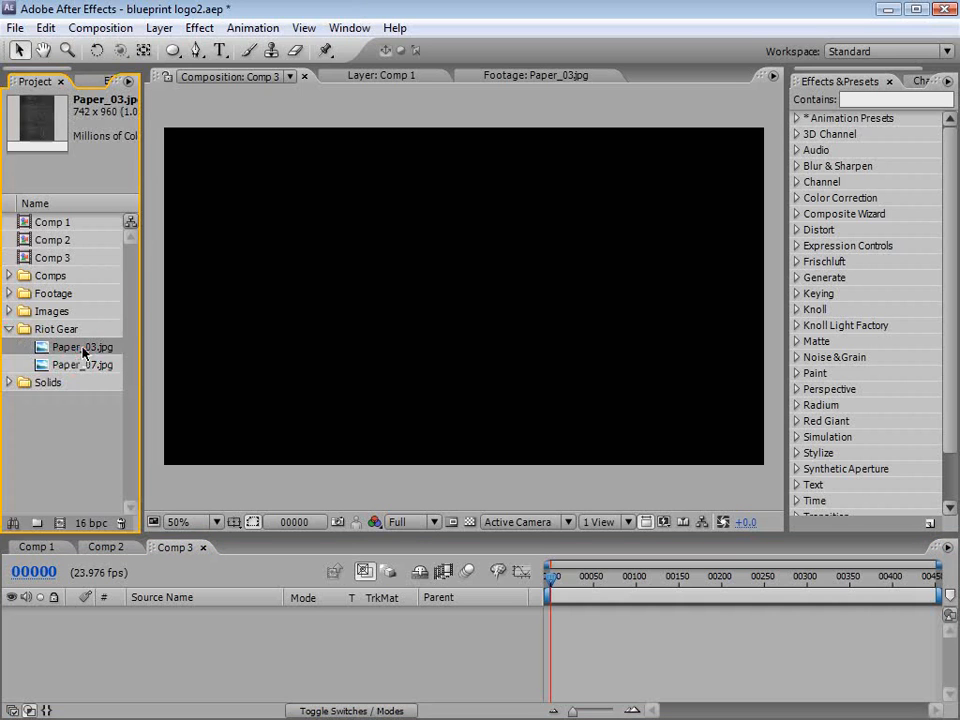
{"action": "left_click", "coordinate": [64, 364]}
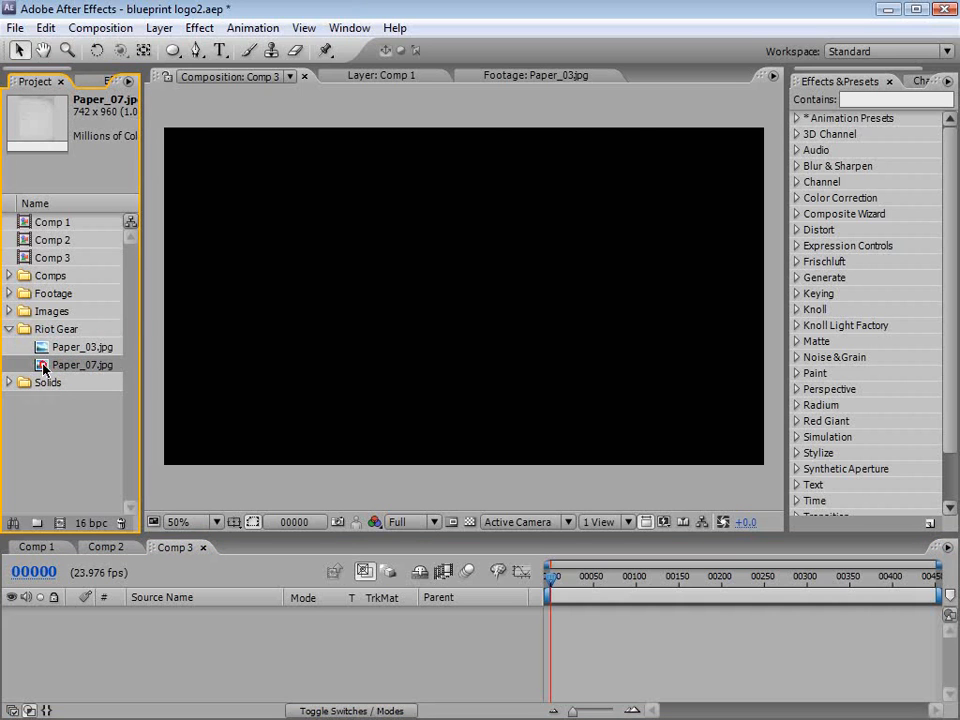
{"action": "left_click_drag", "start_coordinate": [62, 366], "coordinate": [463, 306]}
{"action": "scroll", "coordinate": [500, 370], "scroll_direction": "down", "scroll_amount": 1}
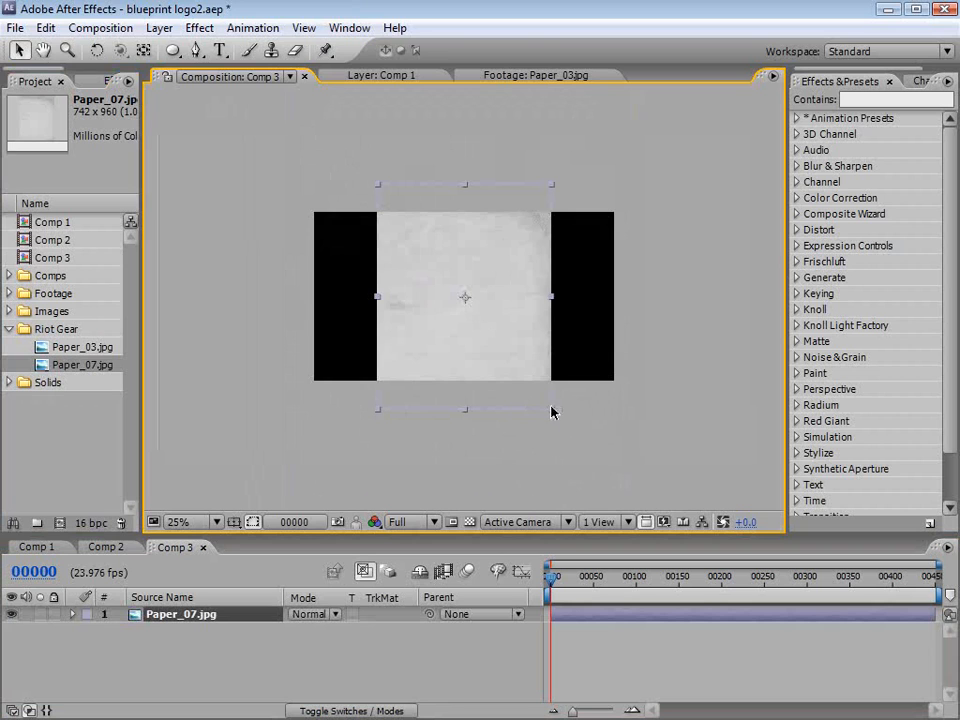
- Rotate the paper texture a quarter turn to landscape, then enlarge and reposition it to cover the whole frame
{"action": "key", "text": "w"}
{"action": "left_click_drag", "start_coordinate": [506, 386], "coordinate": [366, 306]}
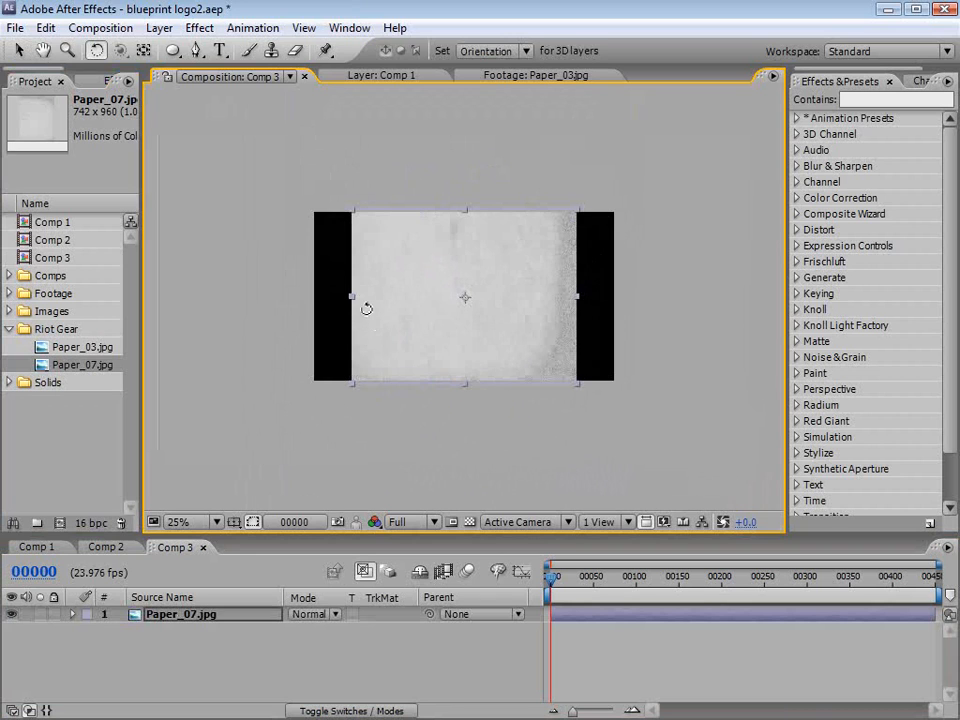
{"action": "key", "text": "v"}
{"action": "left_click_drag", "start_coordinate": [576, 386], "coordinate": [646, 432]}
{"action": "left_click_drag", "start_coordinate": [503, 393], "coordinate": [514, 393]}
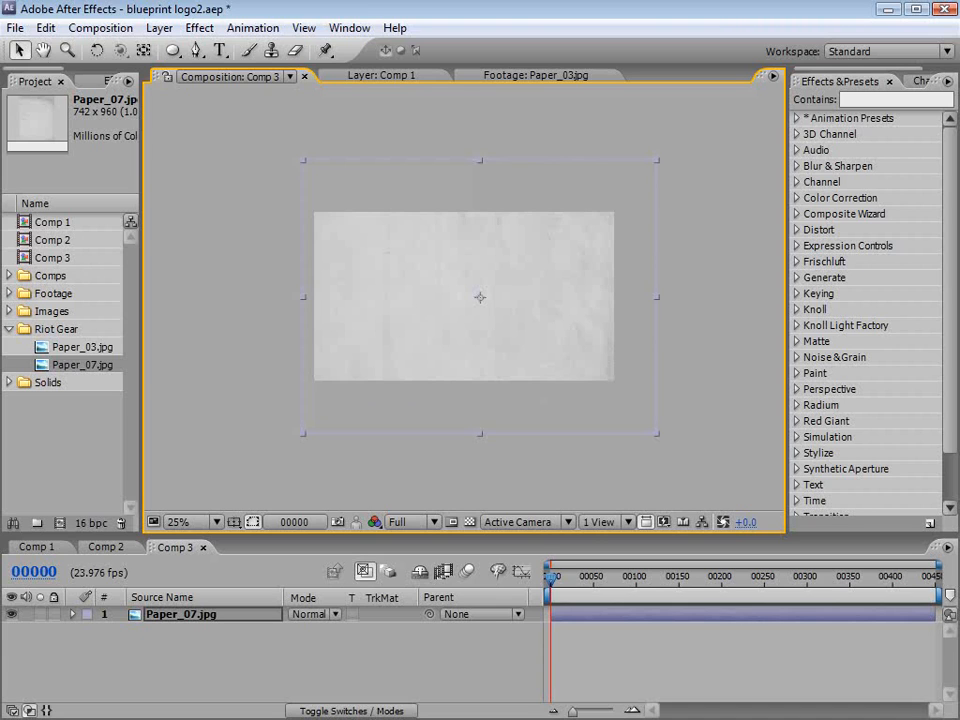
- Switch to Firefox to view the Video Copilot tutorials page with Basic Training, and return to After Effects
{"action": "key", "text": "alt+Tab"}
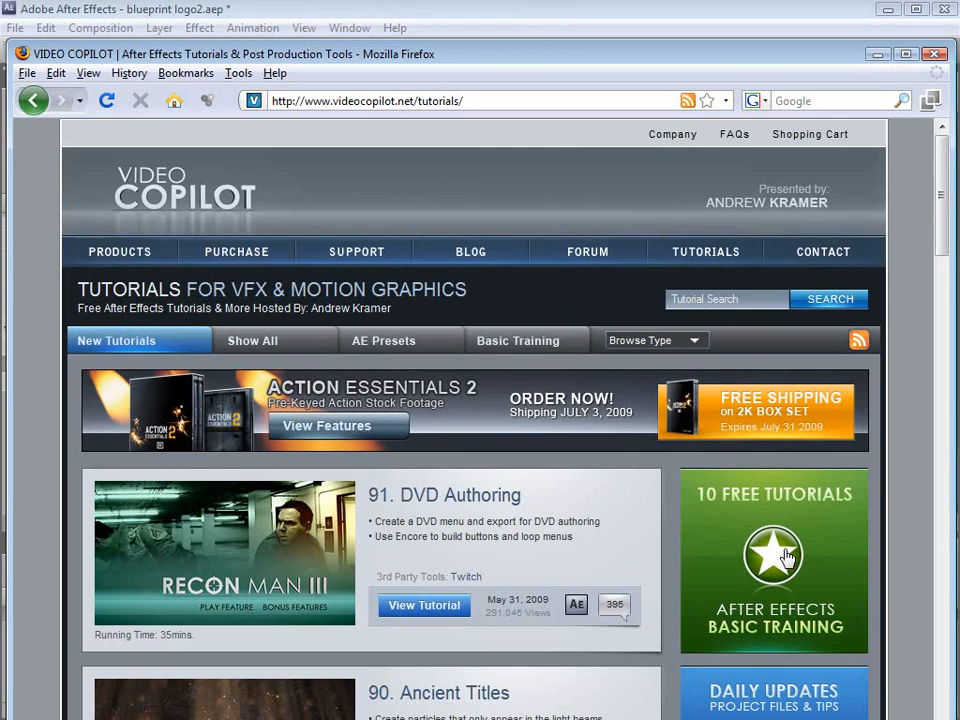
{"action": "left_click", "coordinate": [392, 8]}
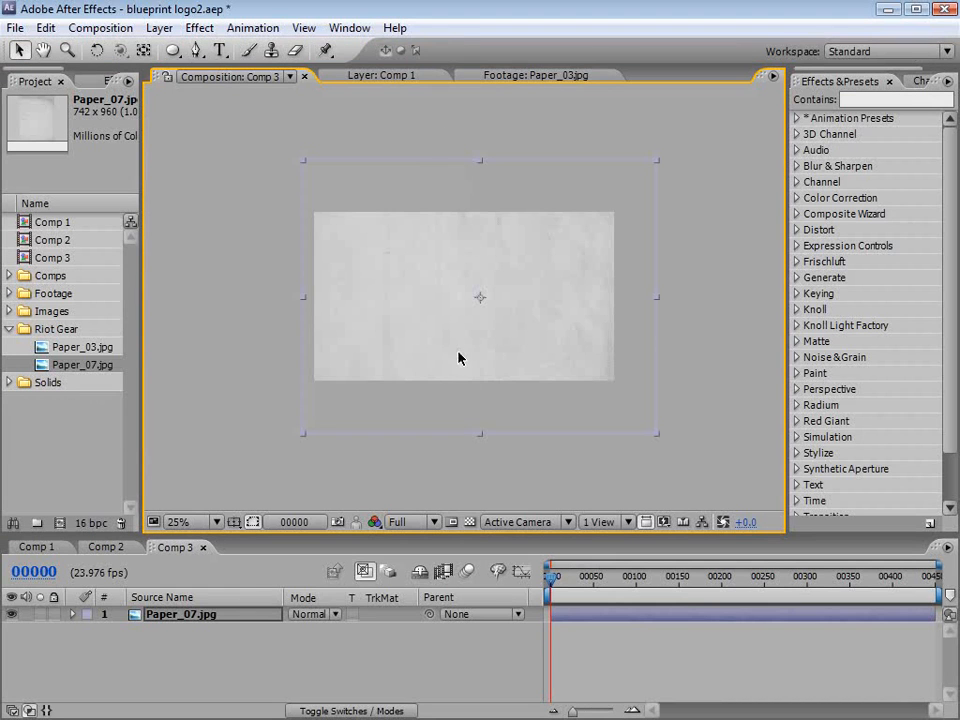
- Pre-compose the Paper_07.jpg layer as BG, moving all attributes into the new composition
{"action": "key", "text": "period"}
{"action": "left_click", "coordinate": [573, 665]}
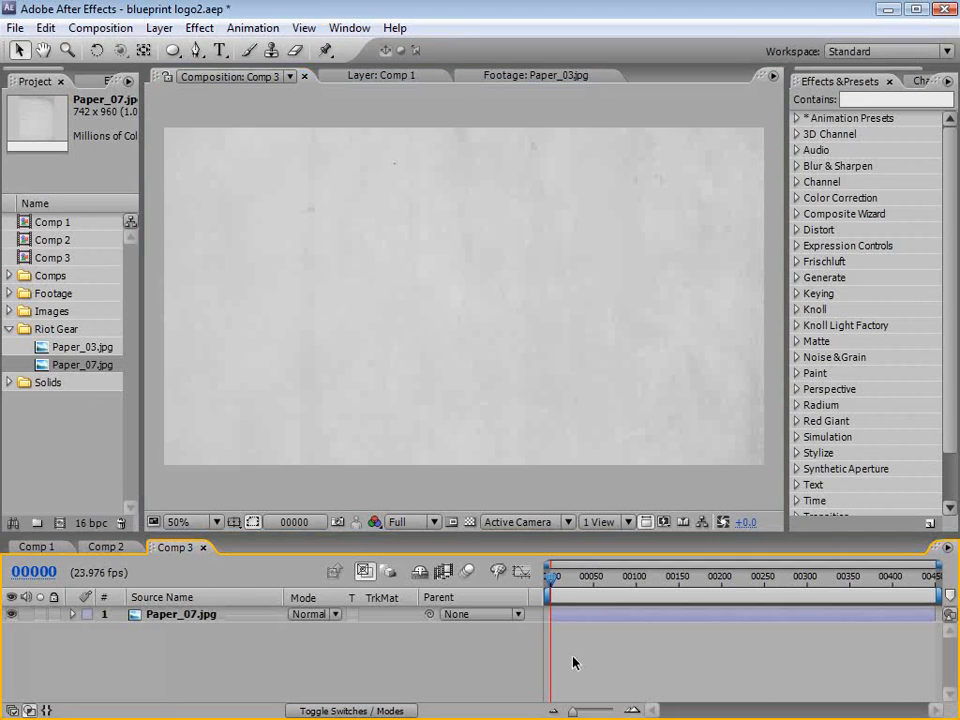
{"action": "left_click", "coordinate": [573, 615]}
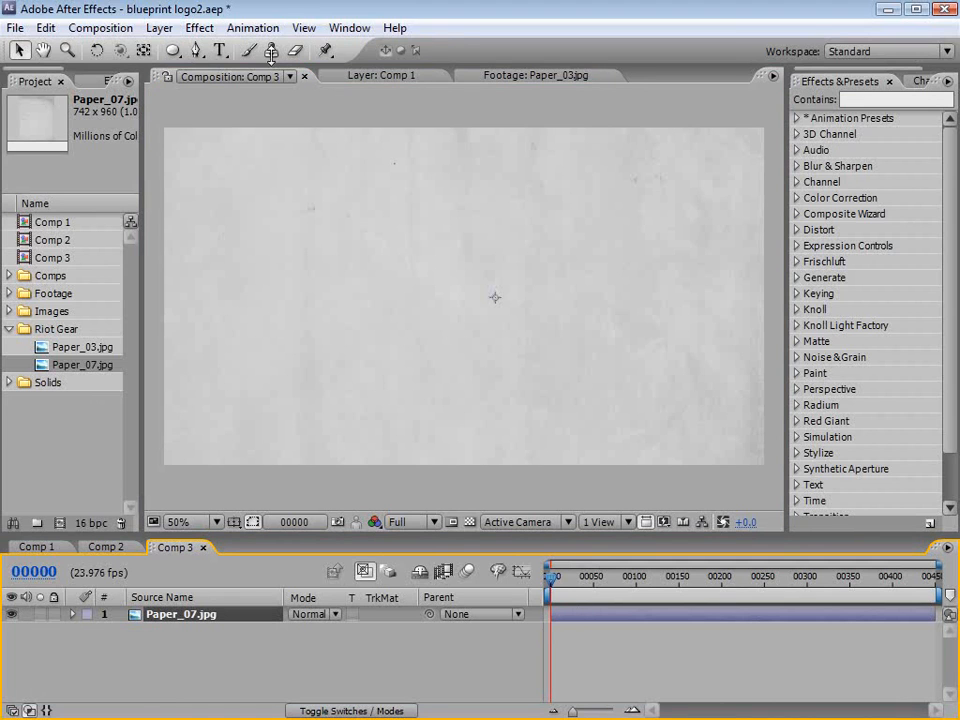
{"action": "left_click", "coordinate": [157, 27]}
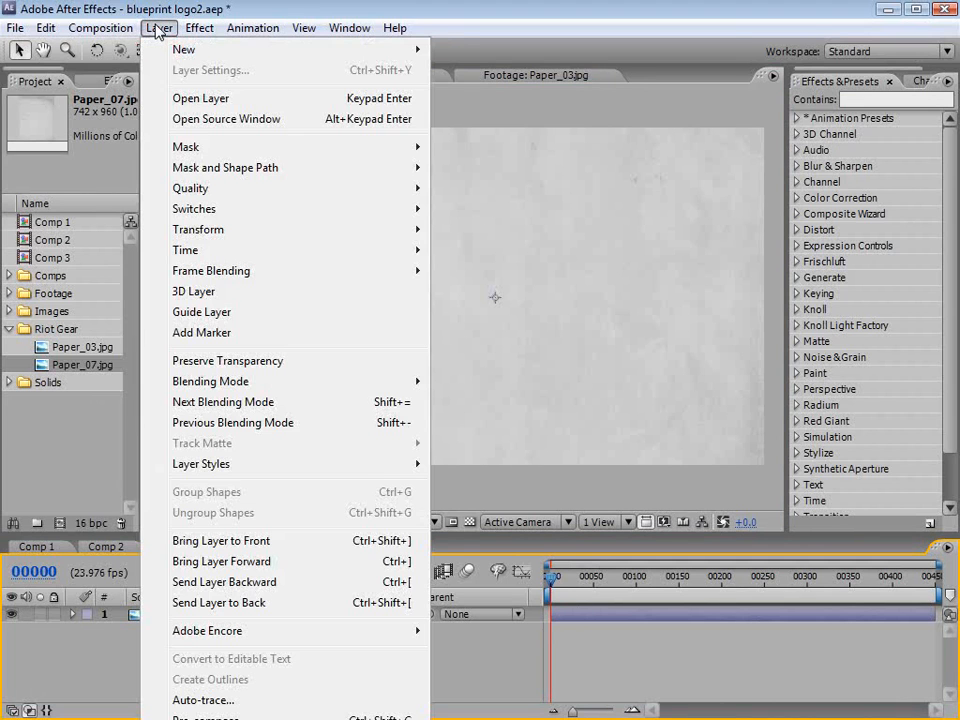
{"action": "left_click", "coordinate": [182, 716]}
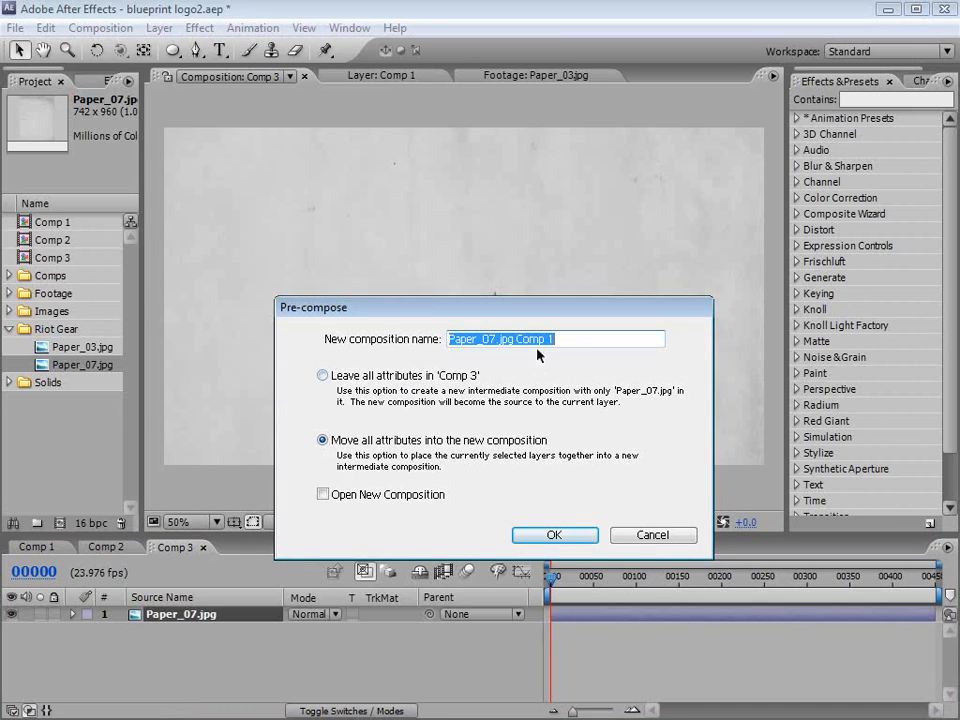
{"action": "type", "text": "BG"}
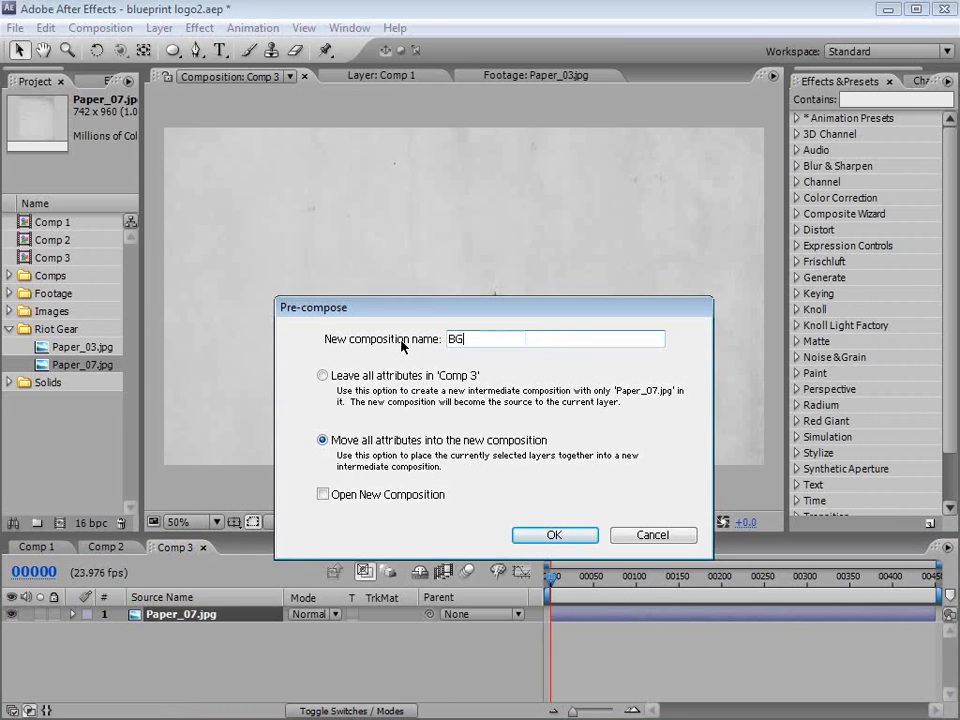
{"action": "left_click", "coordinate": [554, 535]}
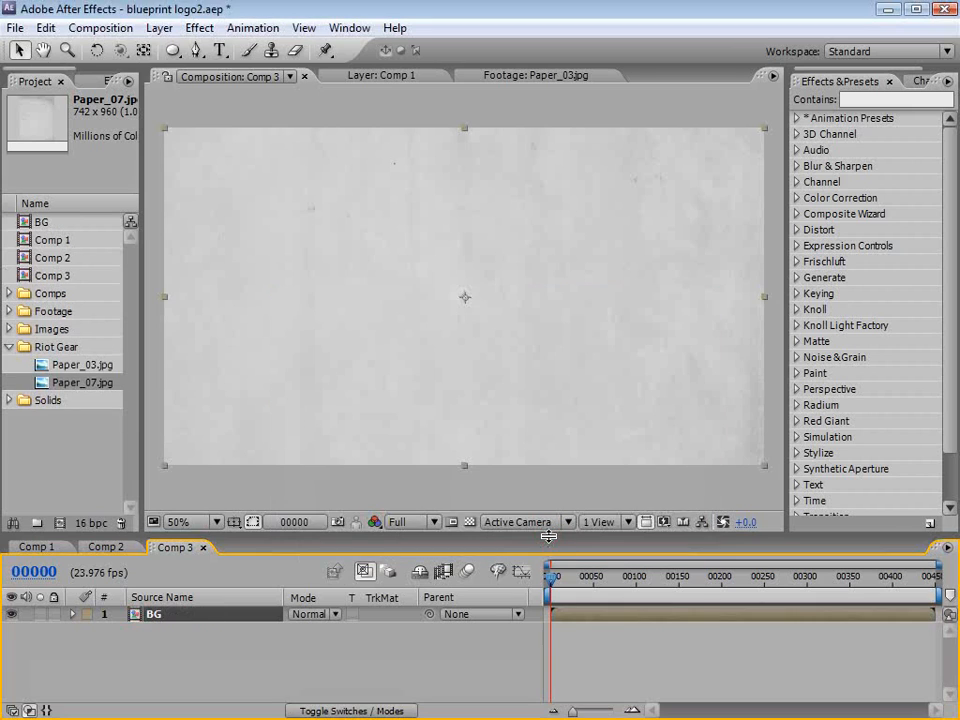
- Apply the Curves and Hue/Saturation color correction effects to the BG layer
{"action": "left_click", "coordinate": [199, 28]}
{"action": "left_click", "coordinate": [222, 200]}
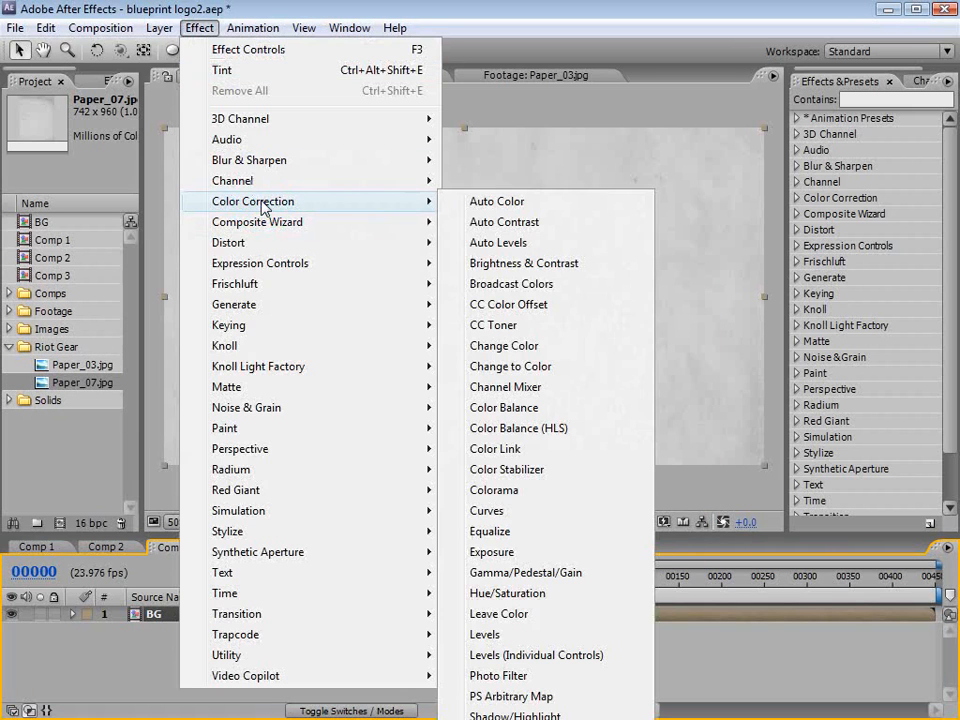
{"action": "left_click", "coordinate": [497, 511]}
{"action": "left_click", "coordinate": [200, 28]}
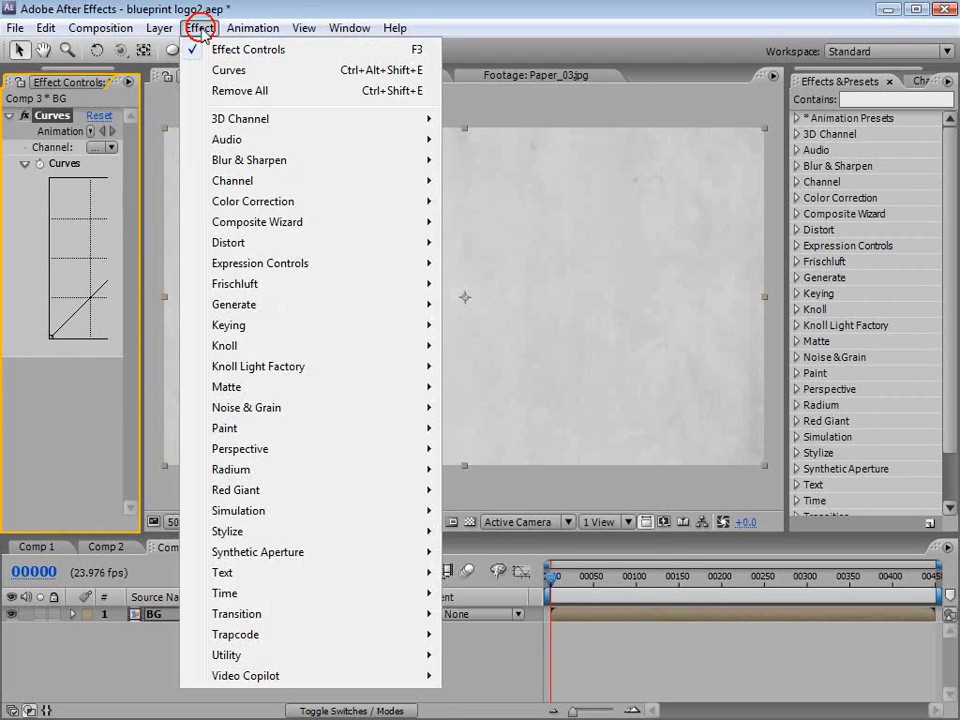
{"action": "mouse_move", "coordinate": [190, 200]}
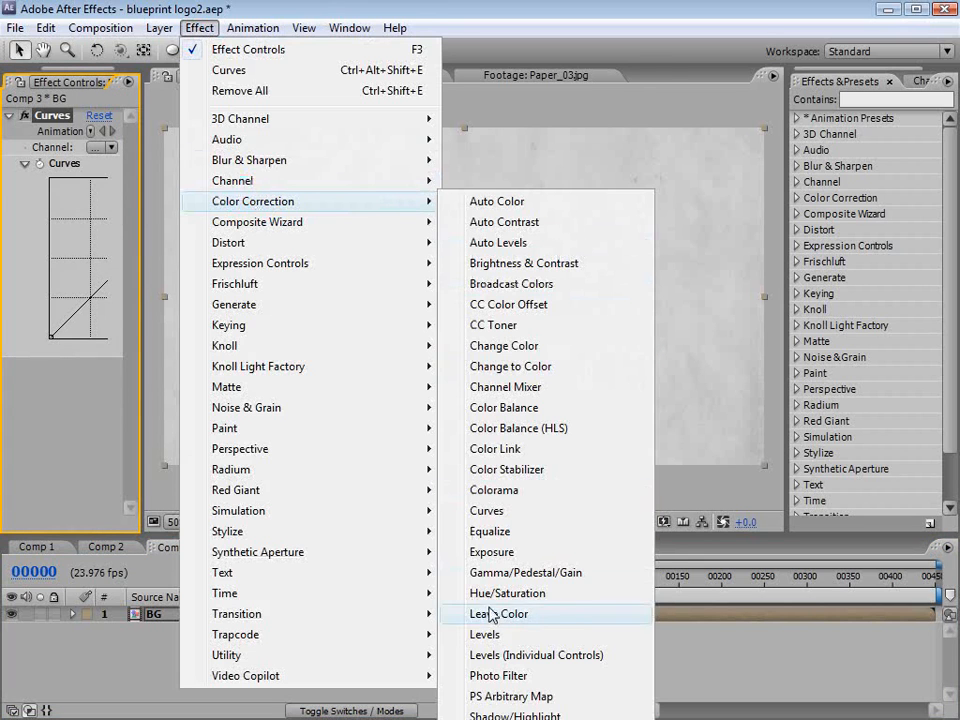
{"action": "left_click", "coordinate": [545, 593]}
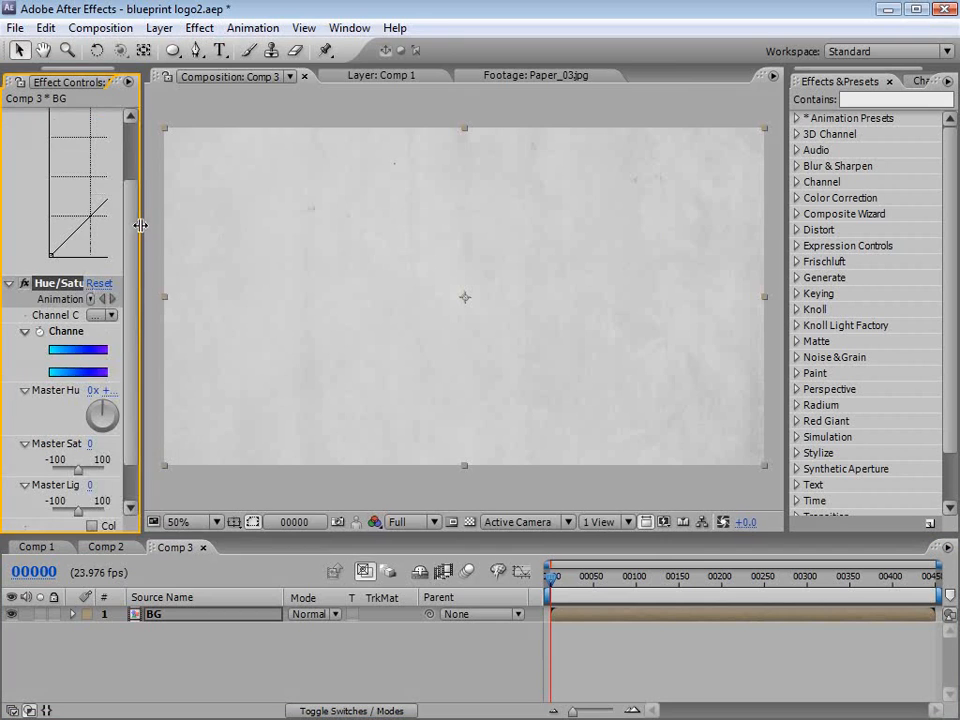
- Darken the BG layer by bending its RGB curve downward and lowering the curve's white end point
{"action": "left_click_drag", "start_coordinate": [141, 225], "coordinate": [285, 231]}
{"action": "left_click_drag", "start_coordinate": [126, 178], "coordinate": [166, 187]}
{"action": "scroll", "coordinate": [272, 208], "scroll_direction": "up", "scroll_amount": 3}
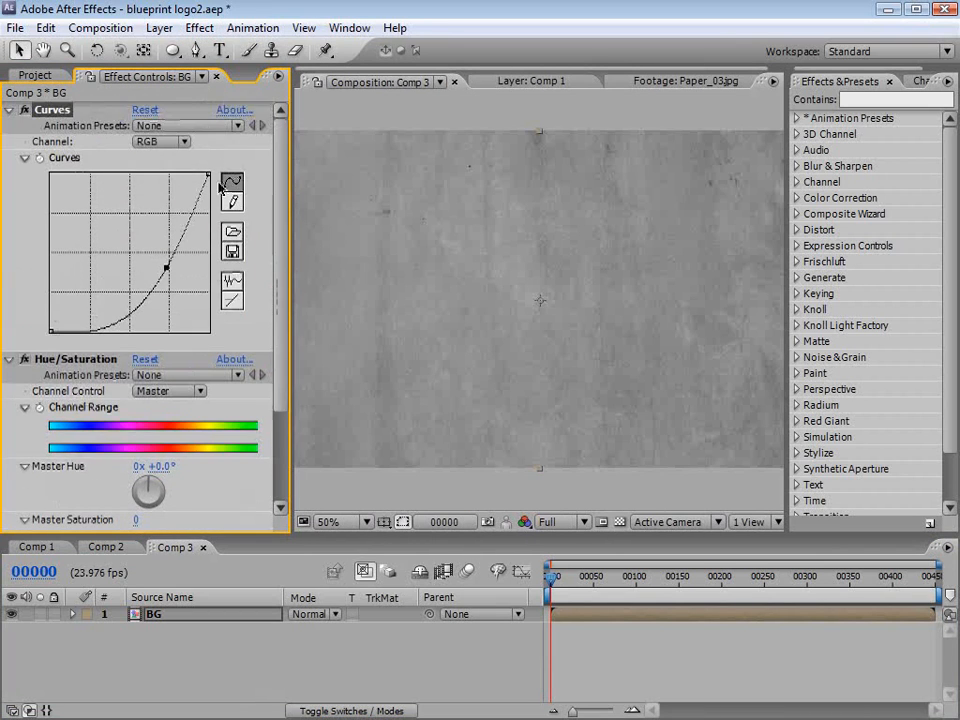
{"action": "left_click_drag", "start_coordinate": [208, 206], "coordinate": [177, 287]}
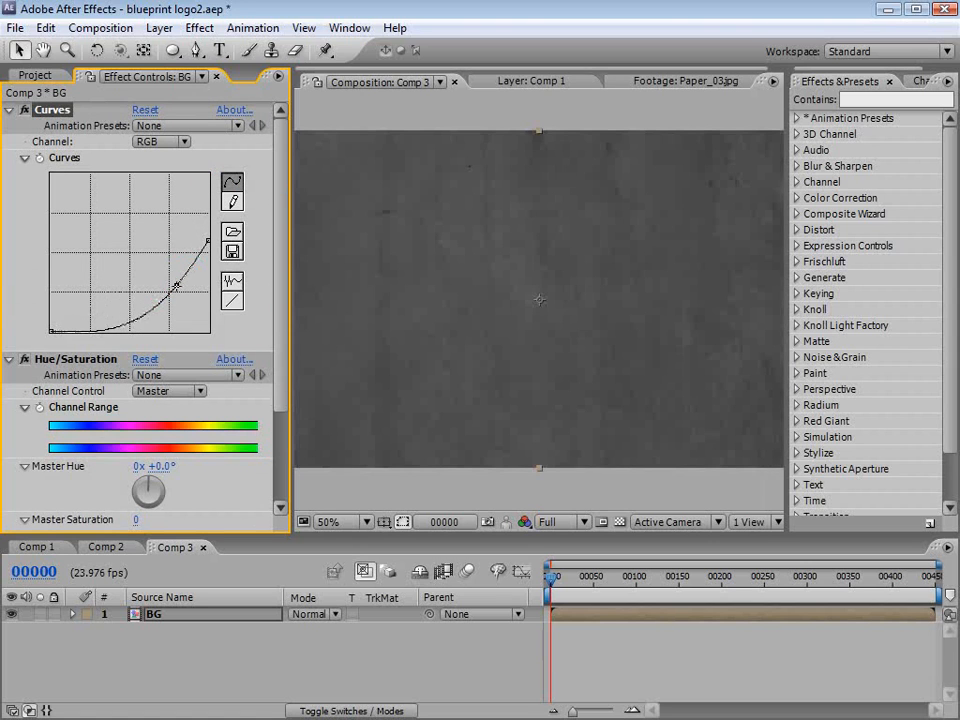
- Colorize the BG layer blue with Hue/Saturation, using a Colorize Hue of -136° and Colorize Saturation of 52
{"action": "scroll", "coordinate": [265, 307], "scroll_direction": "down", "scroll_amount": 4}
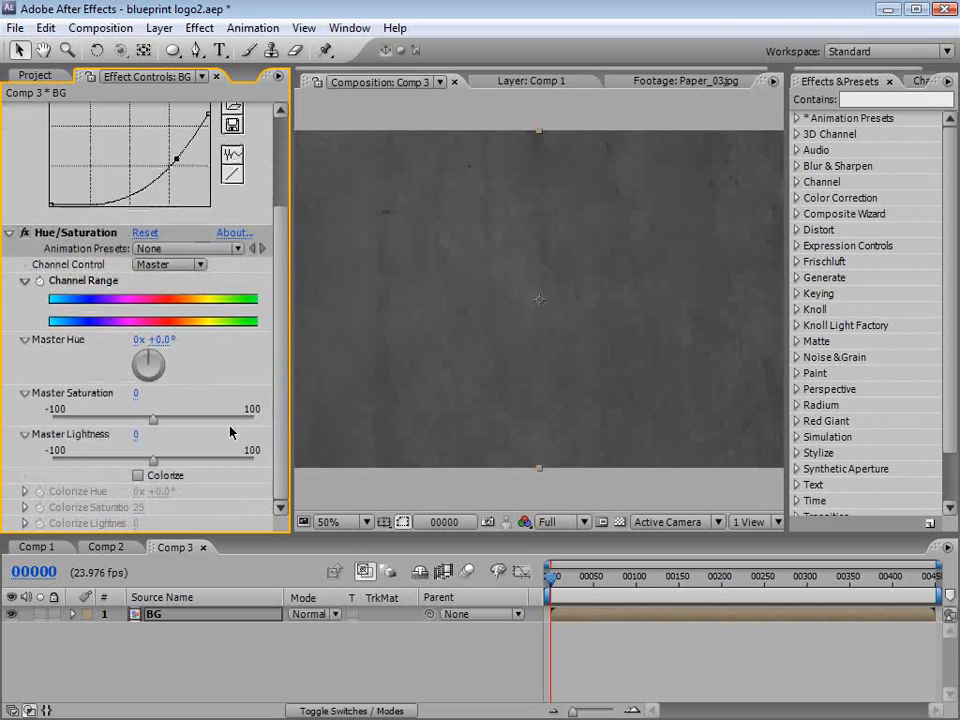
{"action": "left_click", "coordinate": [138, 476]}
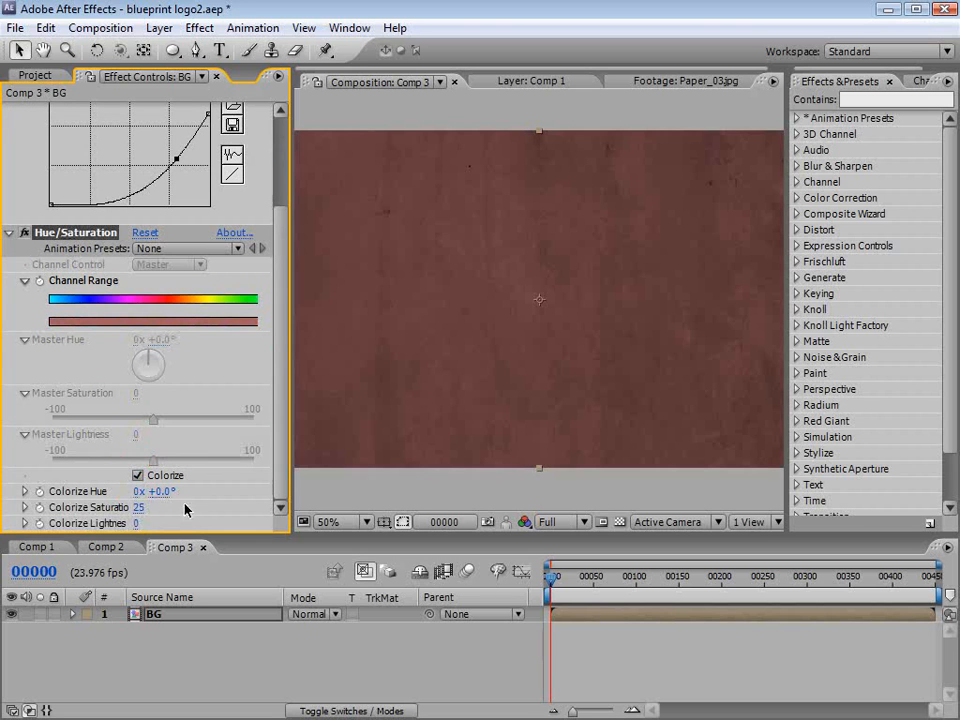
{"action": "left_click_drag", "start_coordinate": [143, 491], "coordinate": [54, 494]}
{"action": "mouse_move", "coordinate": [161, 491]}
{"action": "left_mouse_down"}
{"action": "mouse_move", "coordinate": [137, 491]}
{"action": "mouse_move", "coordinate": [150, 507]}
{"action": "left_mouse_up"}
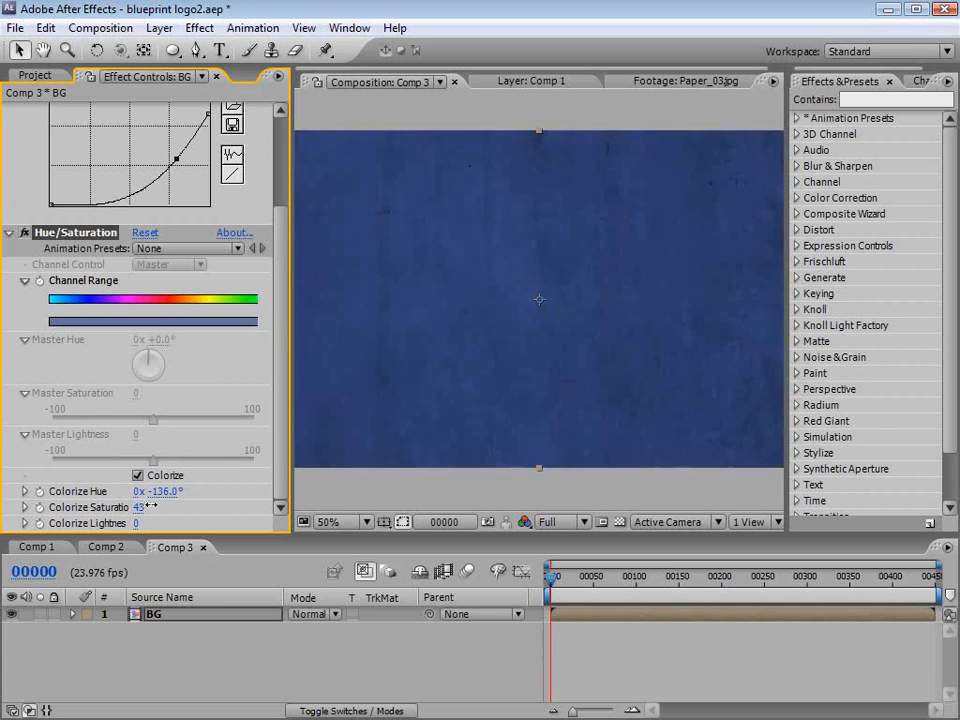
{"action": "left_click", "coordinate": [540, 364]}
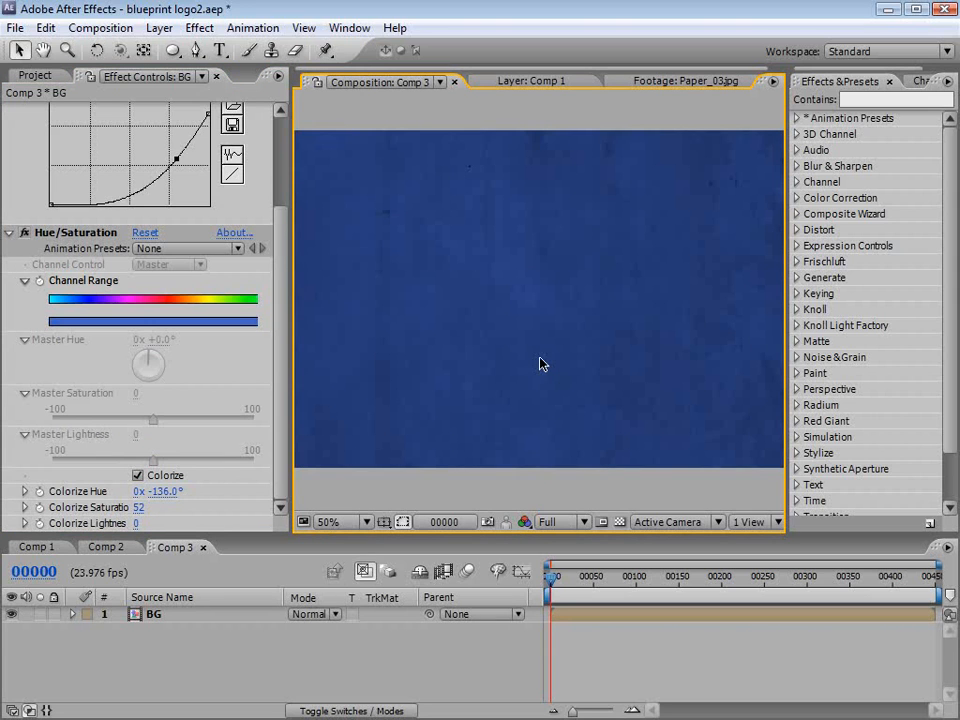
- Add a text layer reading VIDEO COPILOT in white Century Gothic over the blue background
{"action": "left_click", "coordinate": [220, 50]}
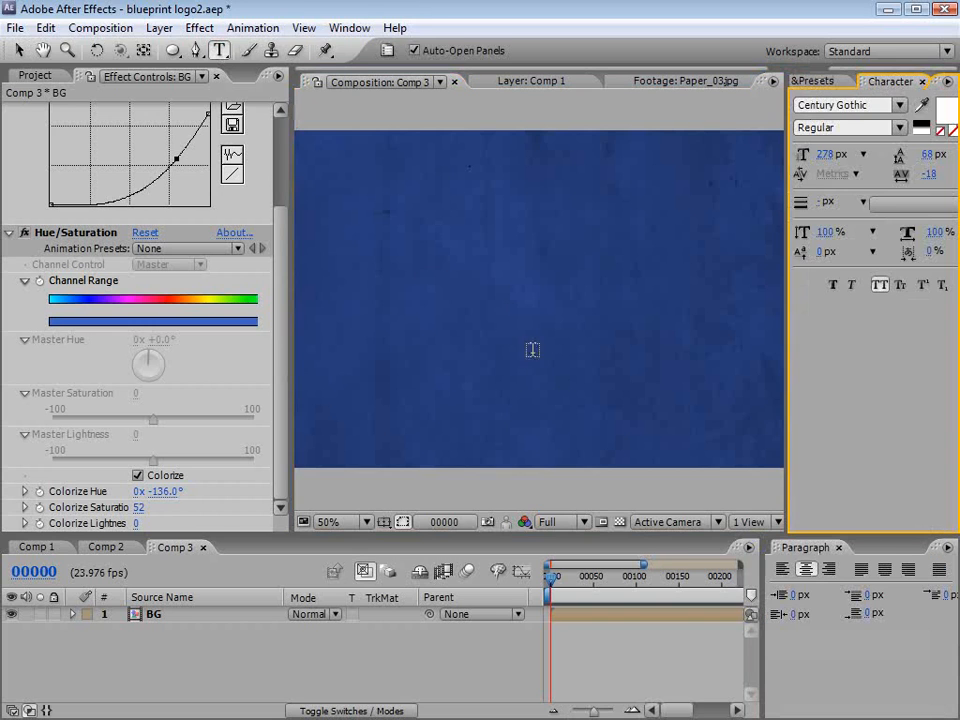
{"action": "key", "text": "comma"}
{"action": "left_click", "coordinate": [461, 302]}
{"action": "type", "text": "VIDEO COPILO"}
{"action": "type", "text": "T"}
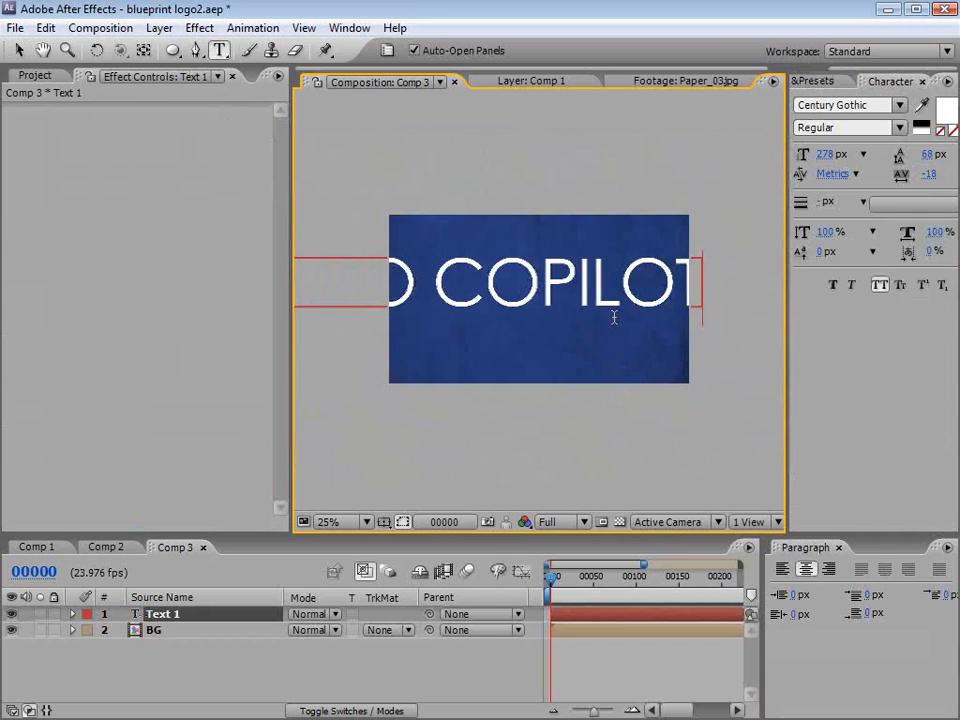
- Set the font style of the whole VIDEO COPILOT text to Bold
{"action": "key", "text": "ctrl+a"}
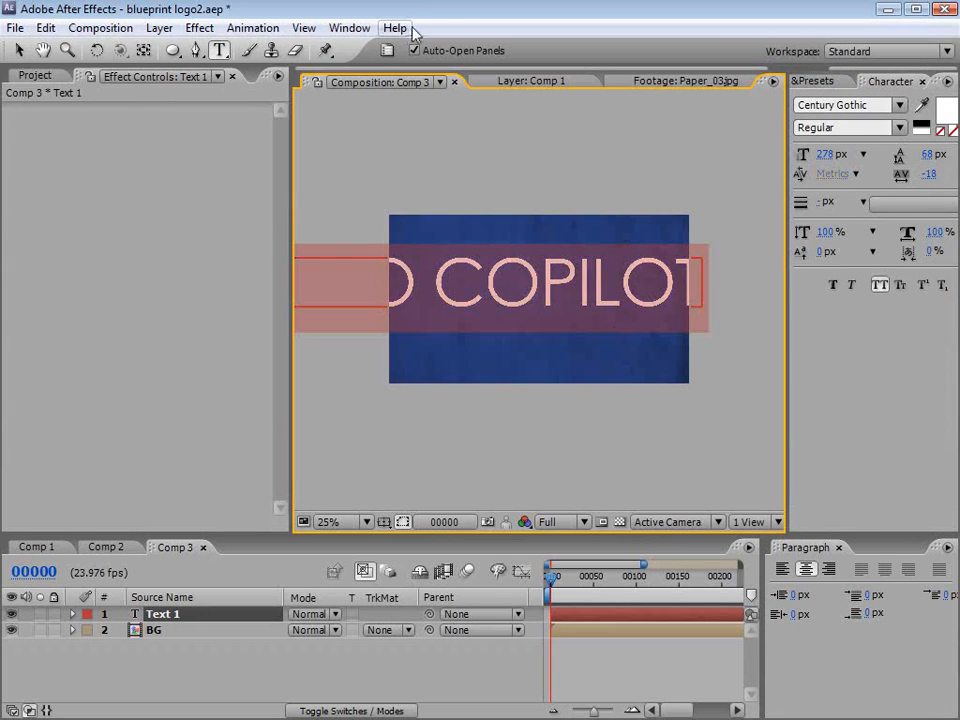
{"action": "left_click", "coordinate": [387, 51]}
{"action": "left_click", "coordinate": [387, 51]}
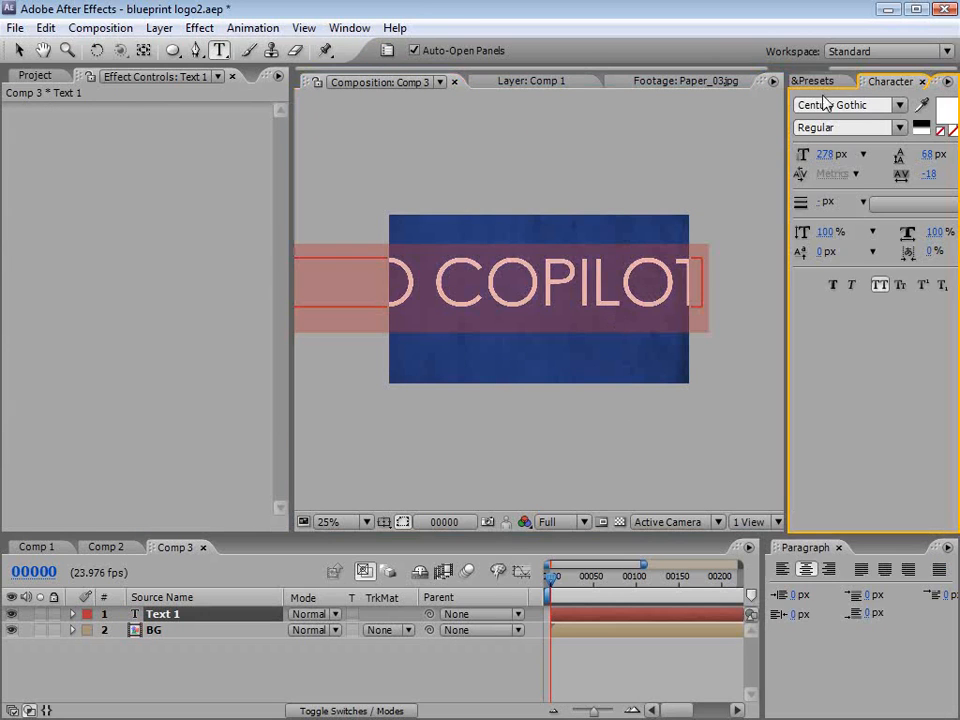
{"action": "left_click", "coordinate": [814, 127]}
{"action": "left_click", "coordinate": [836, 190]}
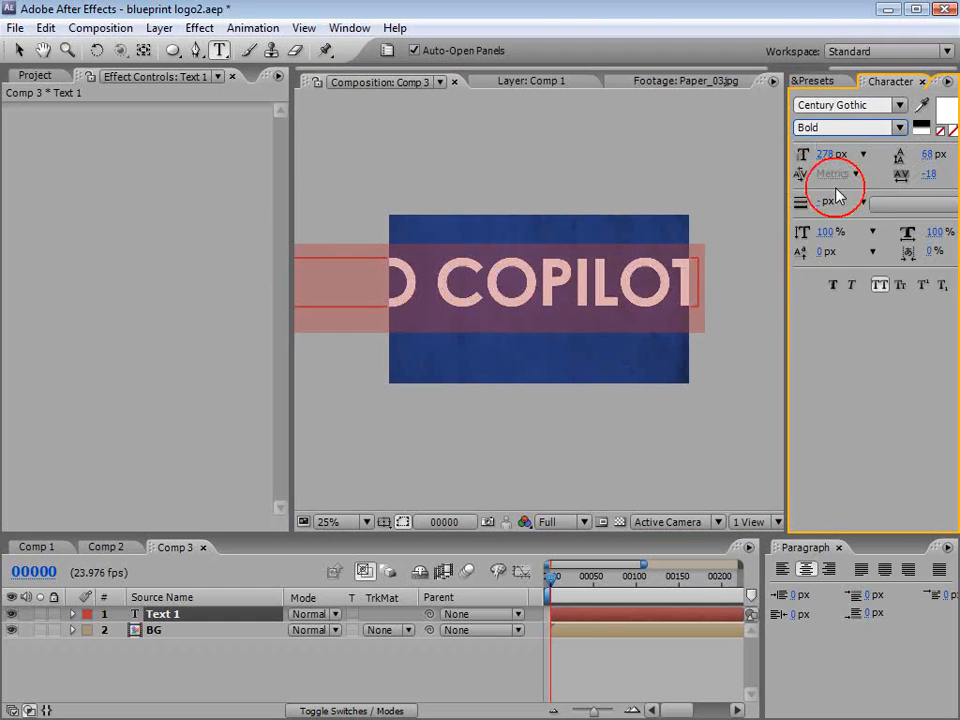
- Scale the VIDEO COPILOT text down to fit the frame and centre it using the title-safe guides
{"action": "left_click", "coordinate": [18, 50]}
{"action": "left_click_drag", "start_coordinate": [695, 275], "coordinate": [581, 300]}
{"action": "key", "text": "apostrophe"}
{"action": "key", "text": "period"}
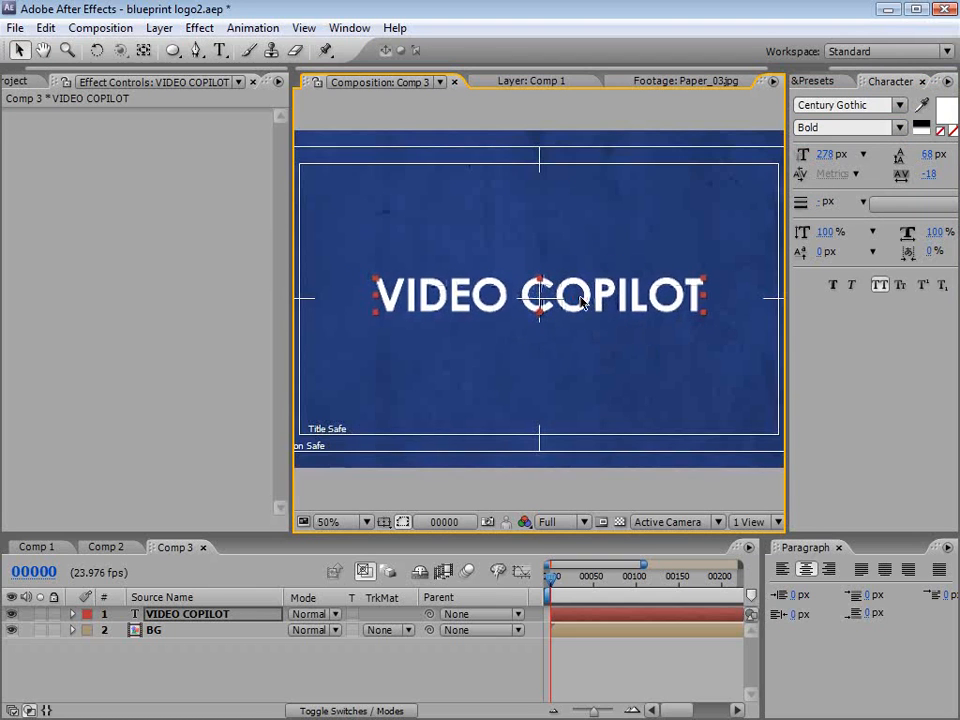
{"action": "key", "text": "apostrophe"}
{"action": "left_click", "coordinate": [638, 644]}
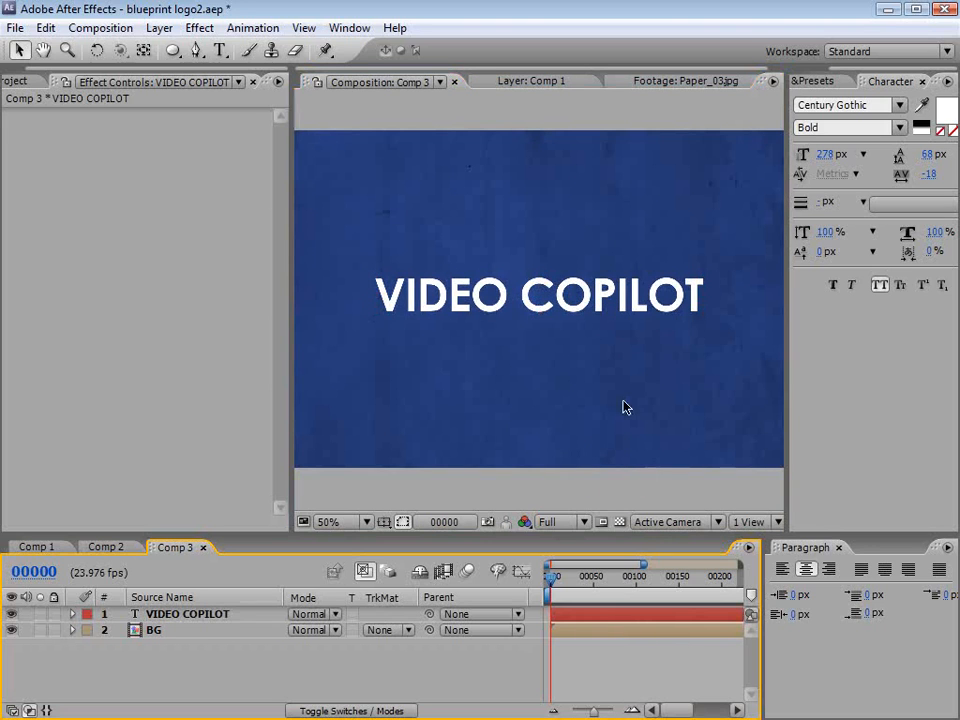
- Enlarge the VIDEO COPILOT text to about three quarters of the frame width and recentre it
{"action": "left_click", "coordinate": [455, 300]}
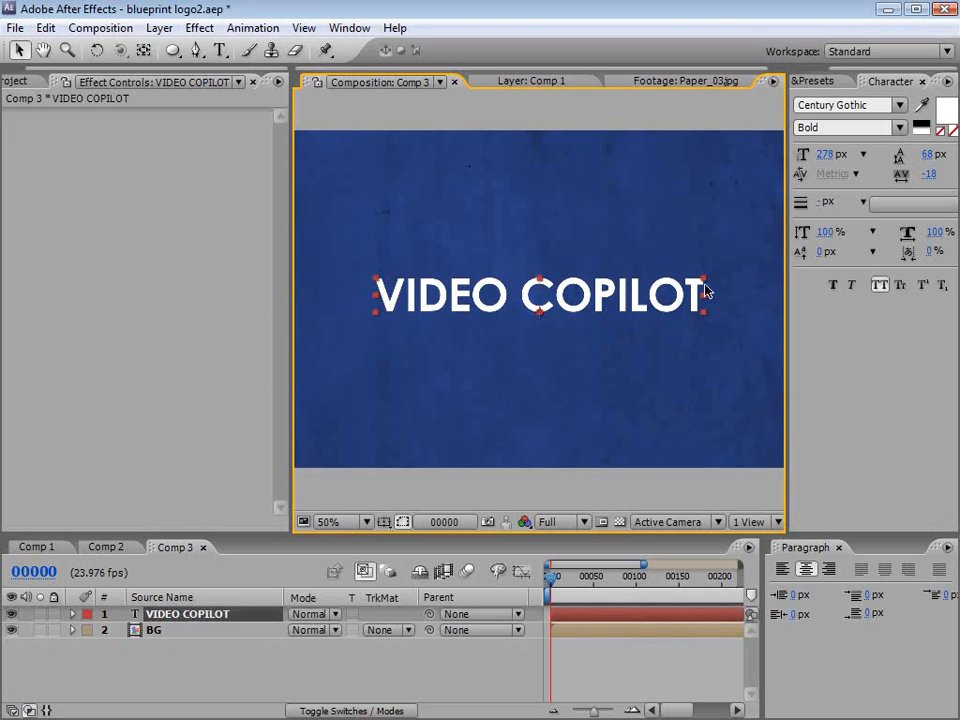
{"action": "key", "text": "comma"}
{"action": "left_click_drag", "start_coordinate": [623, 289], "coordinate": [596, 301]}
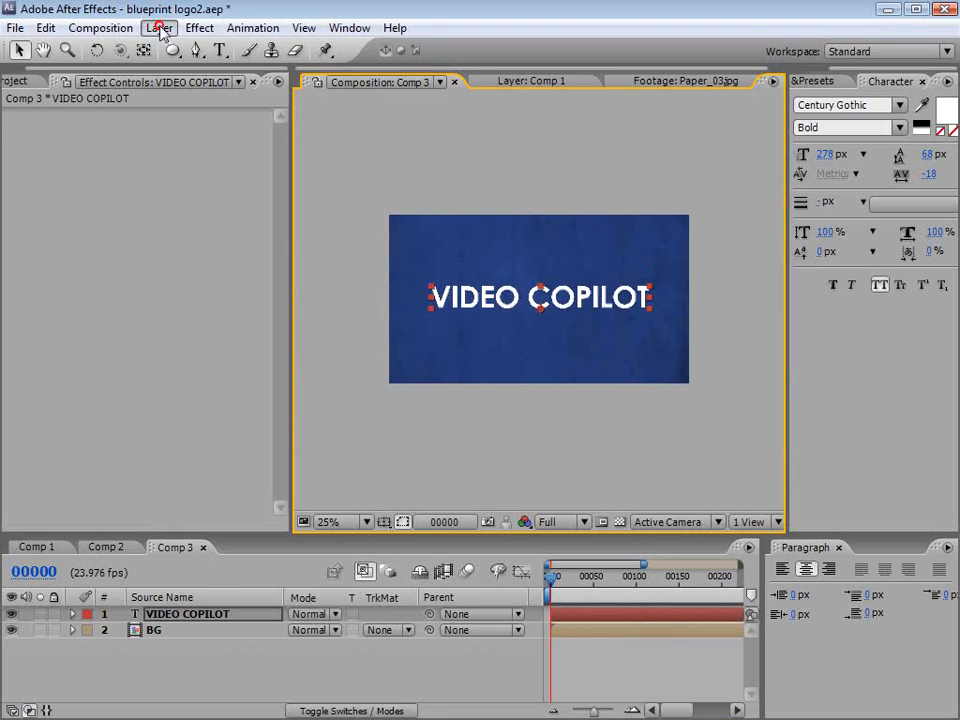
- Pre-compose the VIDEO COPILOT text layer as Title, moving all attributes into the new composition
{"action": "left_click", "coordinate": [160, 28]}
{"action": "left_click", "coordinate": [182, 714]}
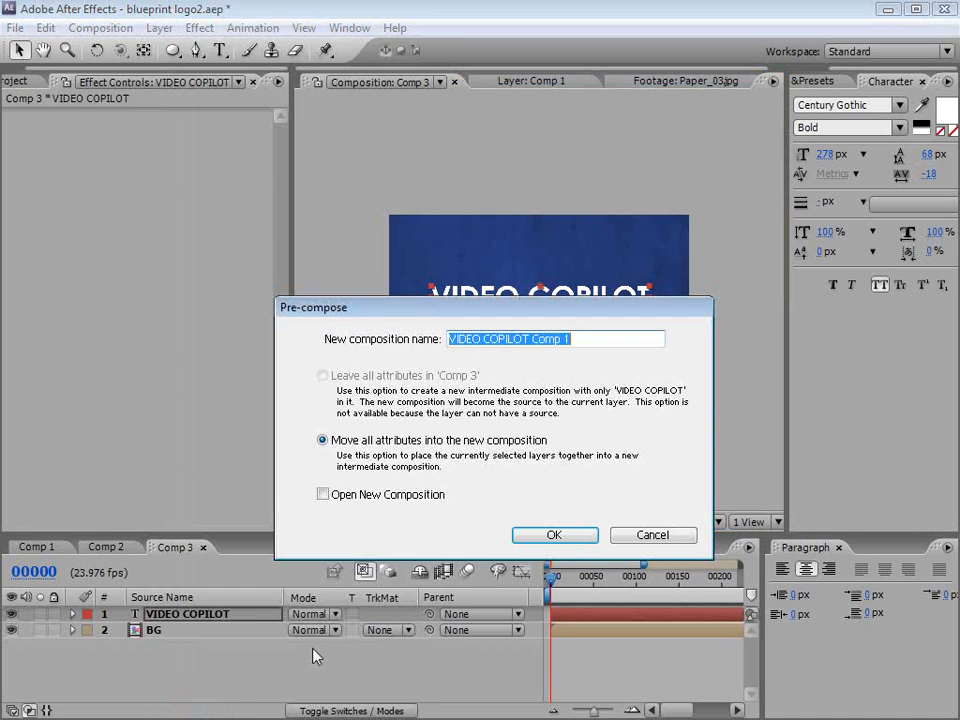
{"action": "type", "text": "Title"}
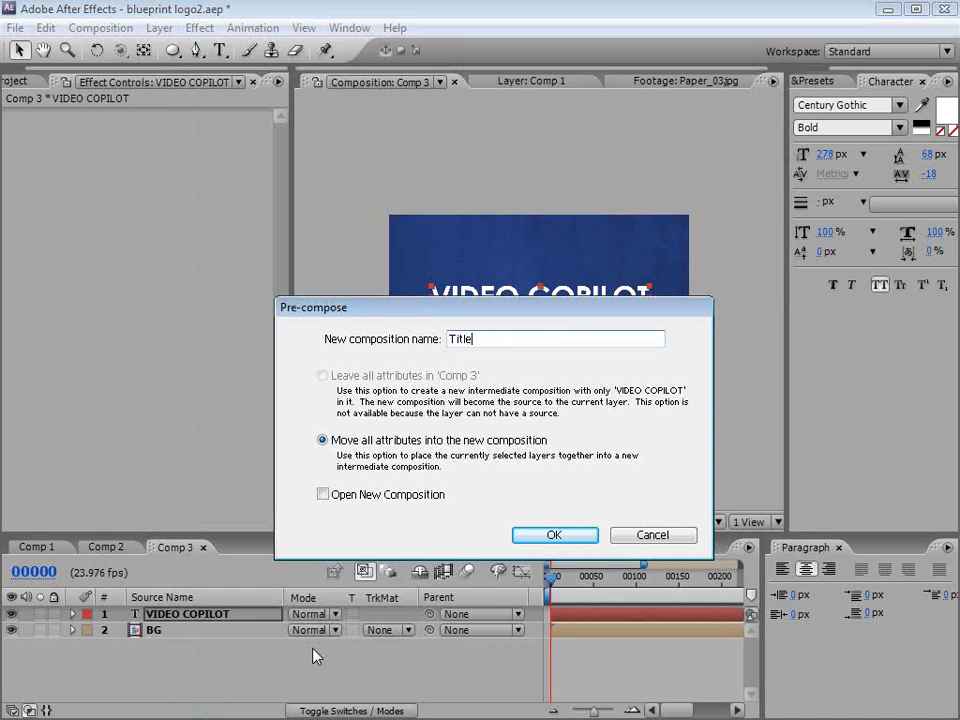
{"action": "left_click", "coordinate": [553, 536]}
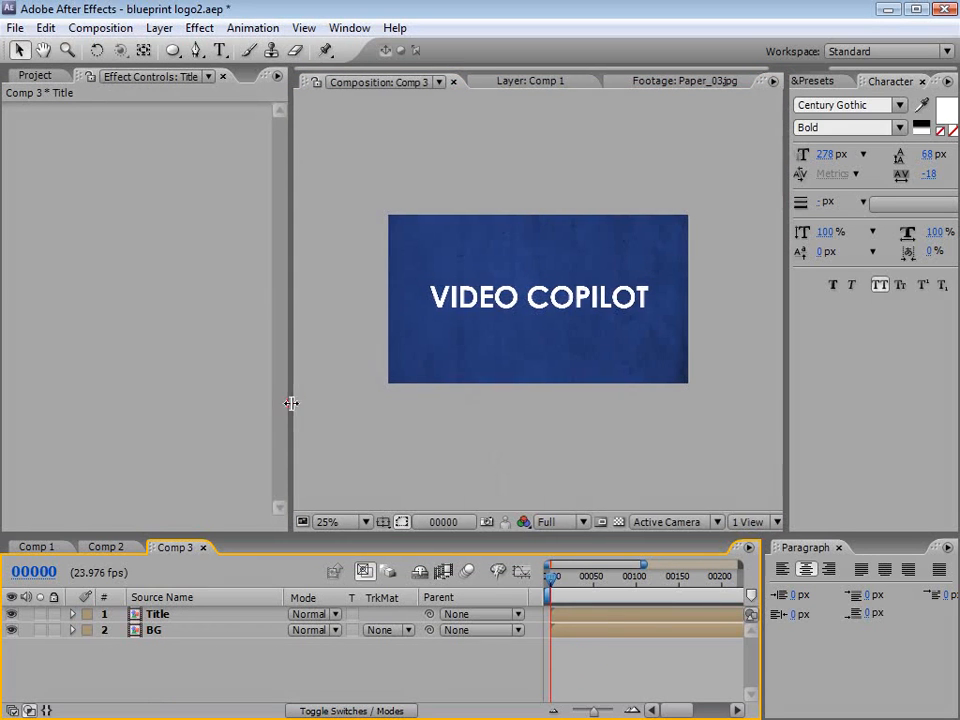
- Auto-trace the Title layer's Alpha channel for the current frame, applying the result to a new layer
{"action": "left_click_drag", "start_coordinate": [291, 405], "coordinate": [228, 409]}
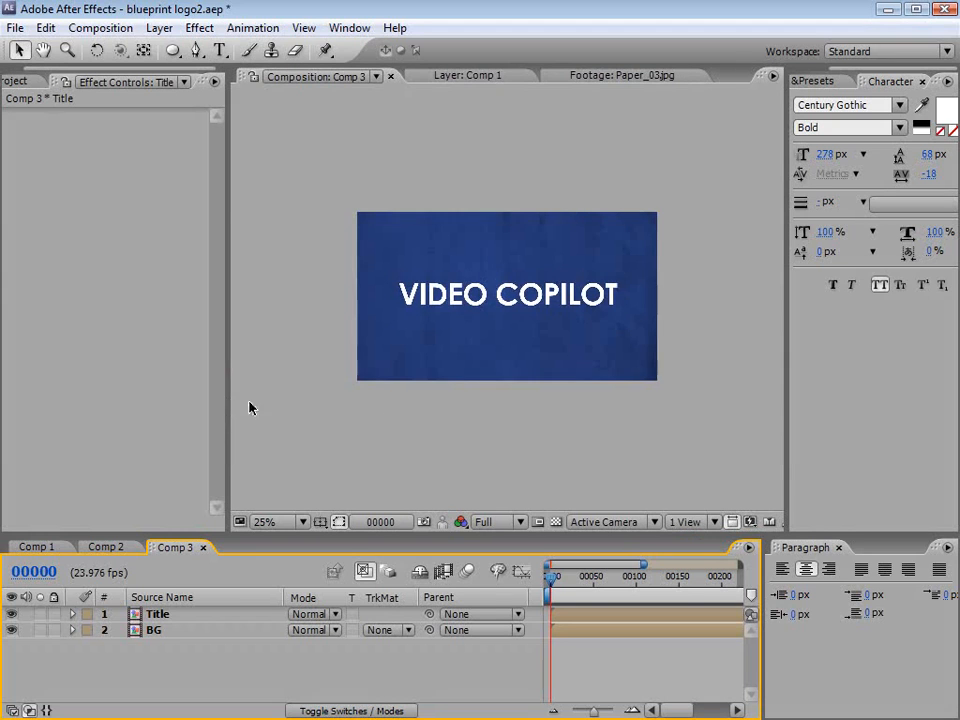
{"action": "scroll", "coordinate": [477, 428], "scroll_direction": "up", "scroll_amount": 2}
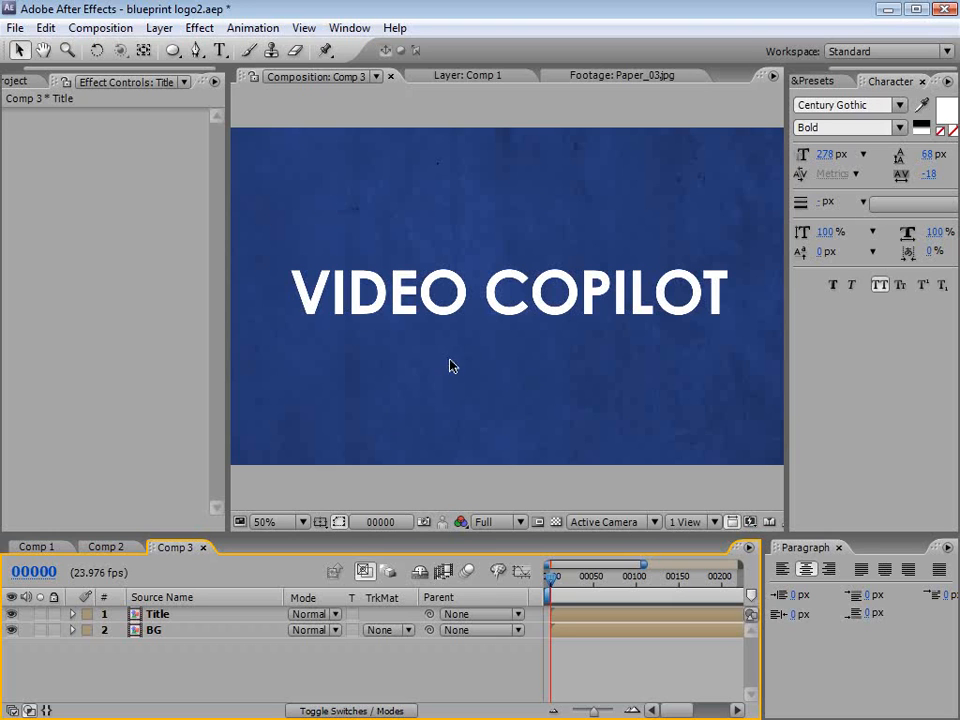
{"action": "left_click", "coordinate": [163, 613]}
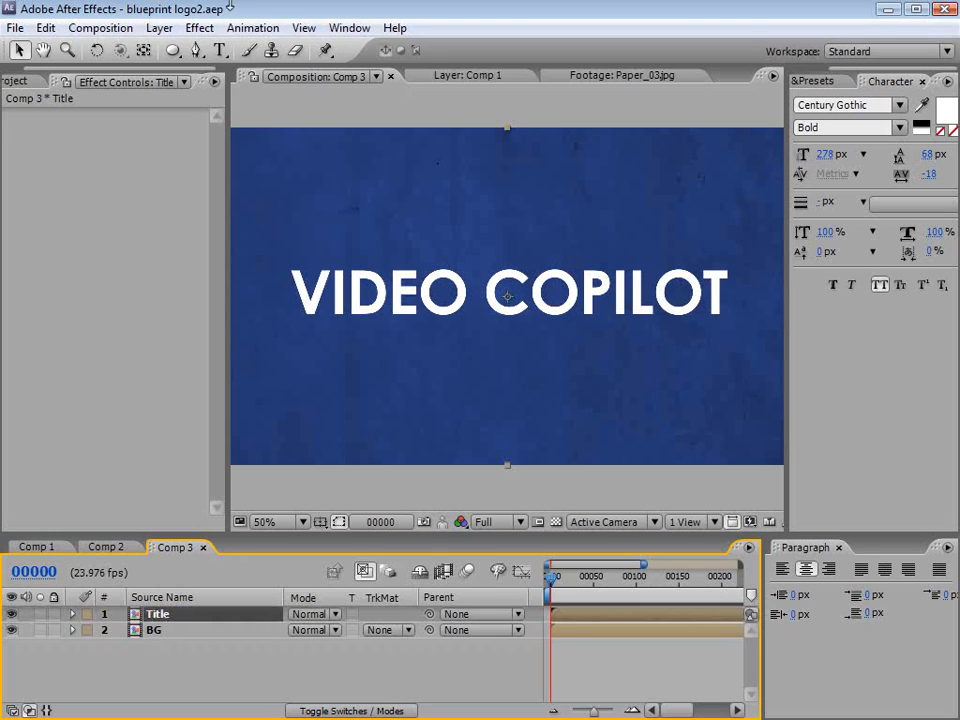
{"action": "left_click", "coordinate": [159, 27]}
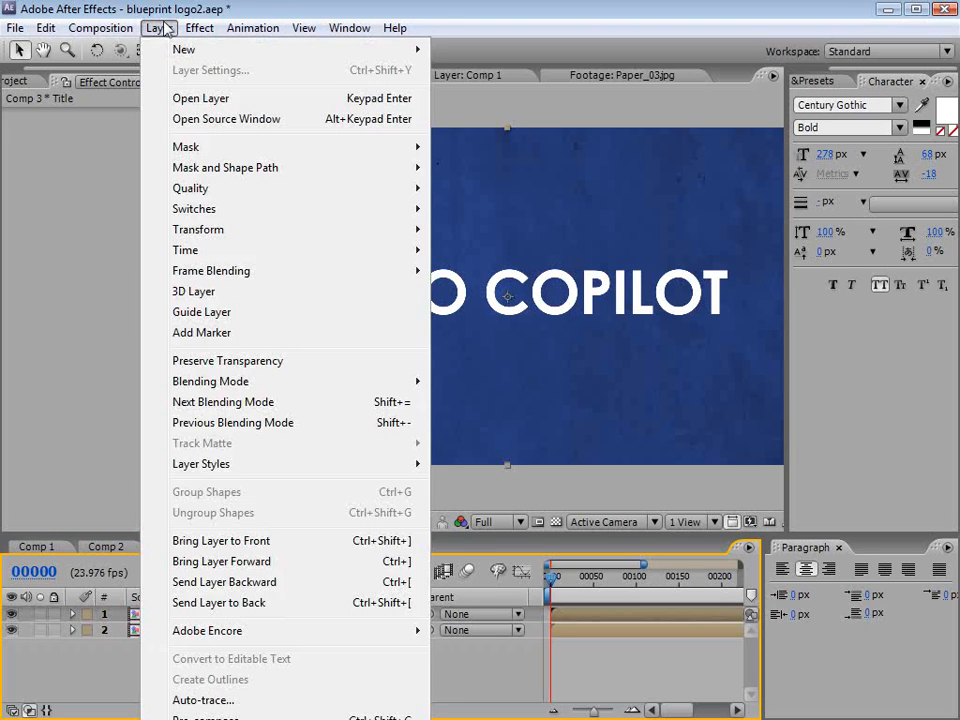
{"action": "left_click", "coordinate": [203, 700]}
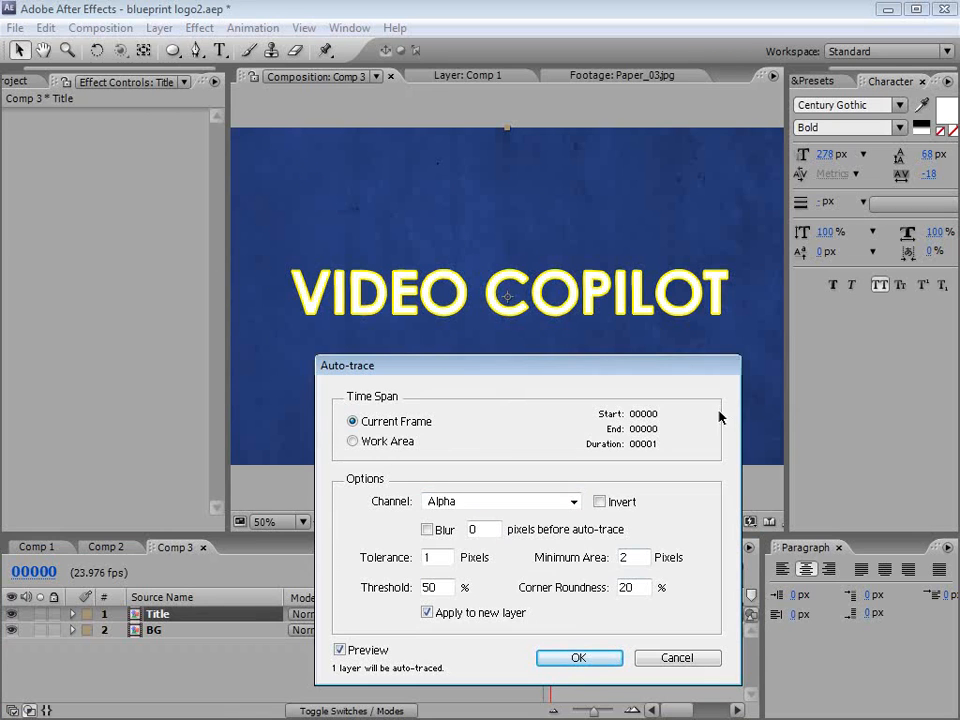
{"action": "left_click", "coordinate": [578, 658]}
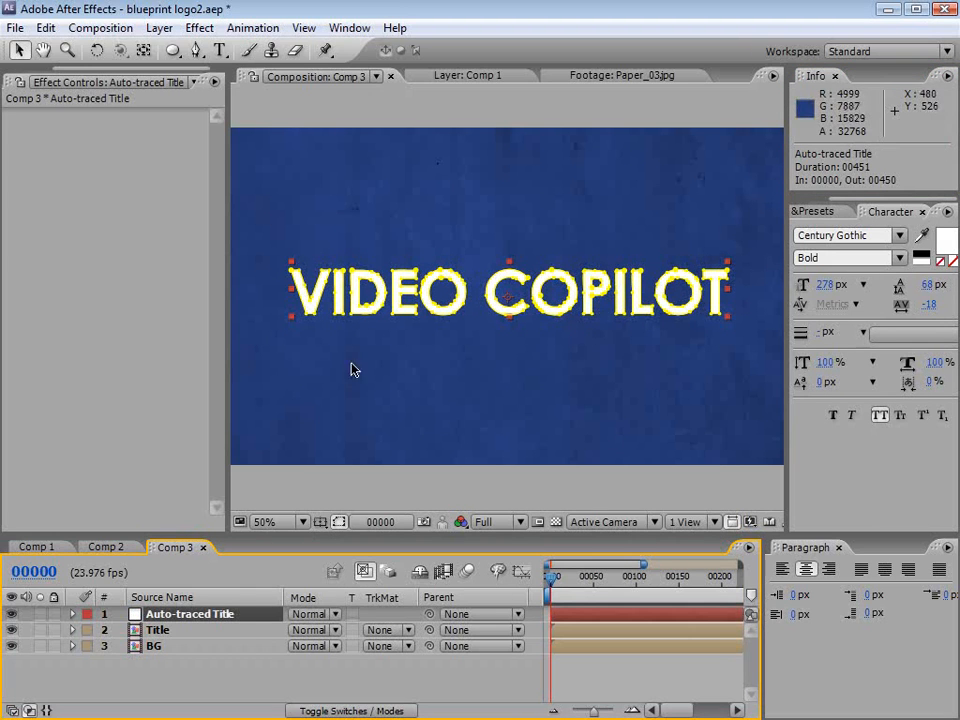
- Hide the Title layer and apply the Stroke effect to the Auto-traced Title layer
{"action": "left_click", "coordinate": [155, 630]}
{"action": "left_click", "coordinate": [11, 630]}
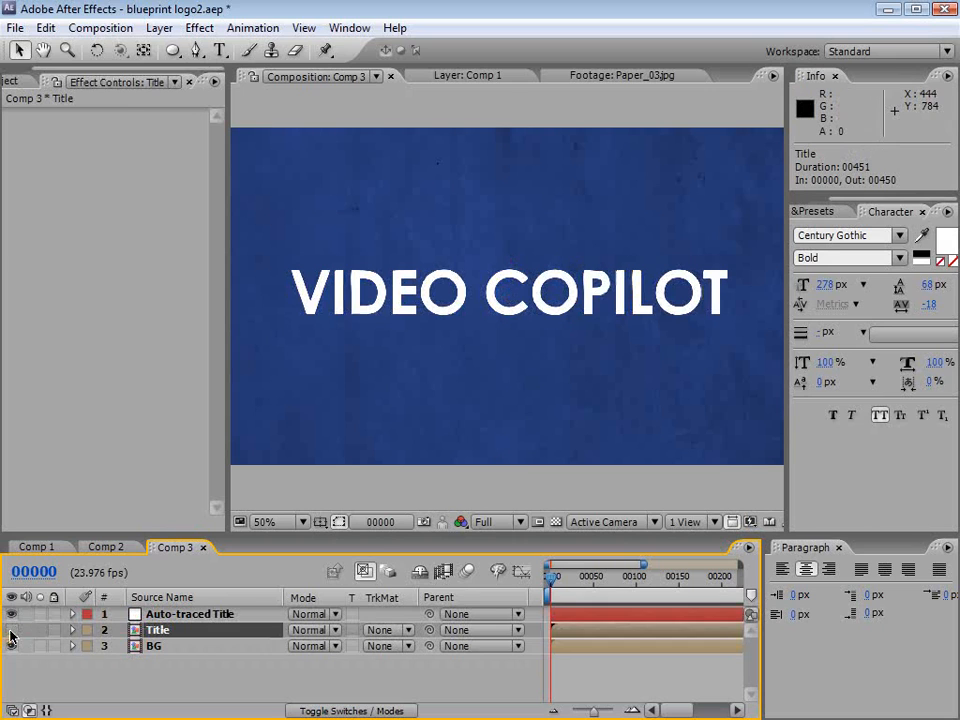
{"action": "left_click", "coordinate": [188, 614]}
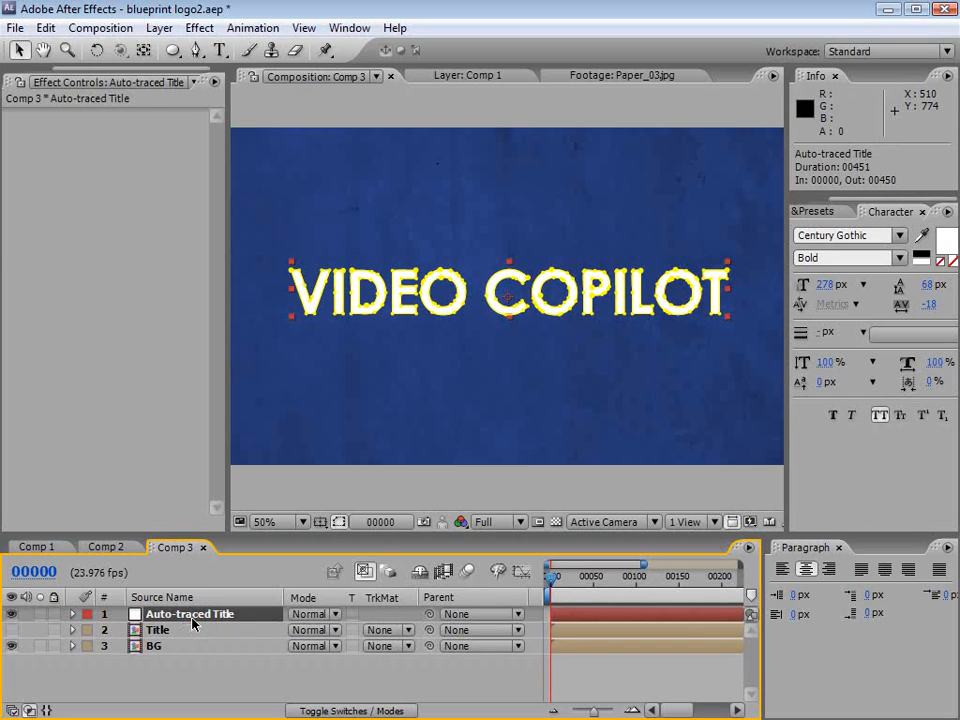
{"action": "left_click", "coordinate": [199, 28]}
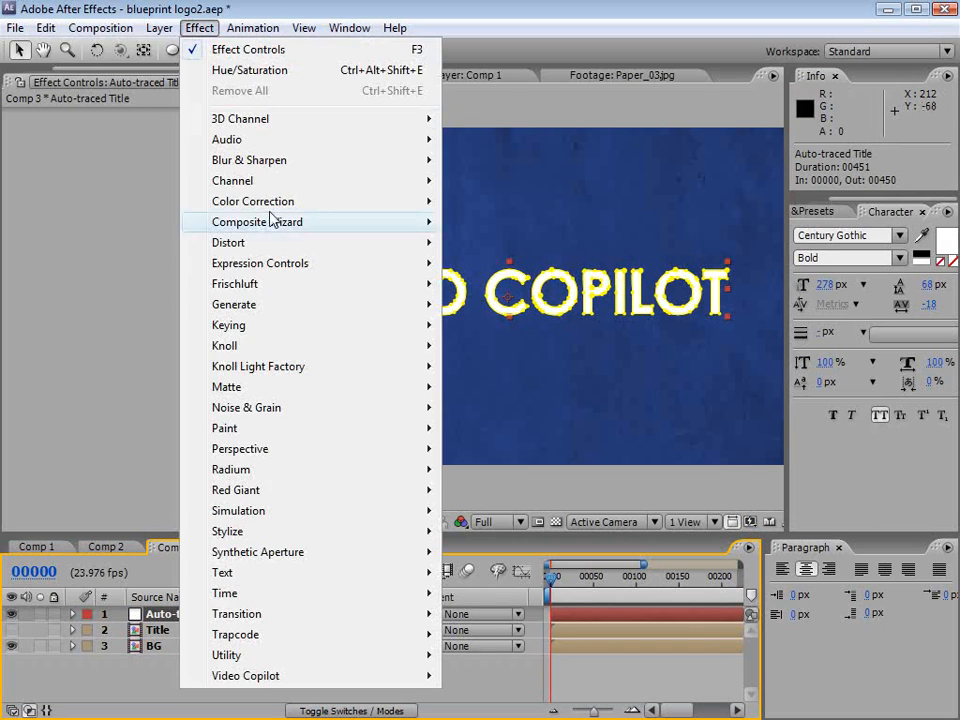
{"action": "mouse_move", "coordinate": [250, 306]}
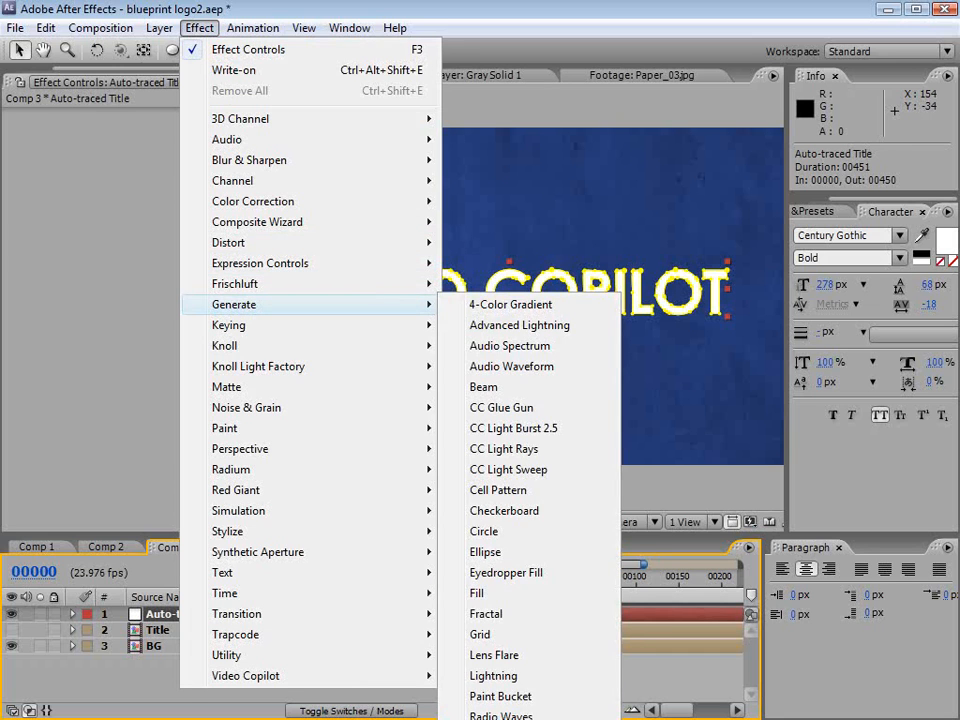
{"action": "left_click", "coordinate": [500, 716]}
- Set the Stroke's Paint Style to On Transparent and hide the mask outlines in the composition view
{"action": "left_click_drag", "start_coordinate": [221, 210], "coordinate": [279, 210]}
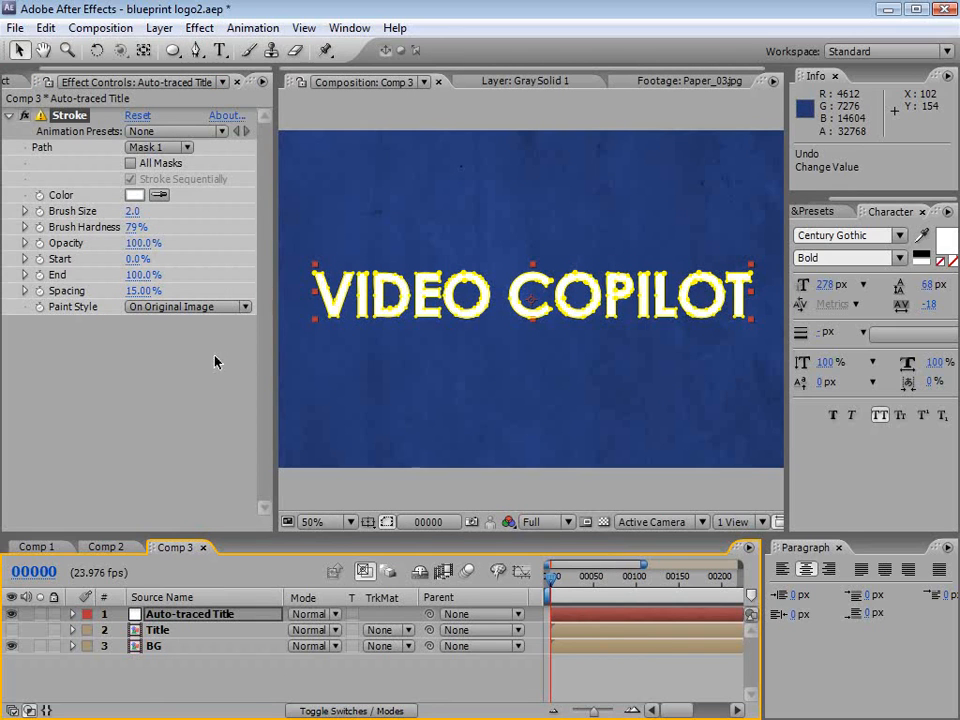
{"action": "left_click", "coordinate": [202, 308]}
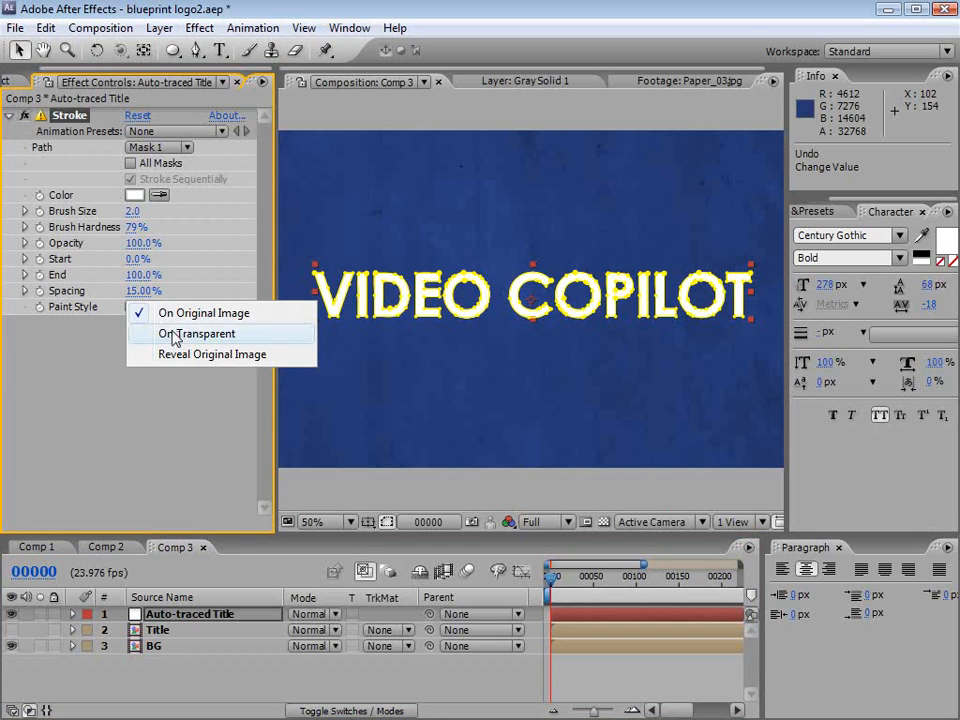
{"action": "left_click", "coordinate": [172, 330]}
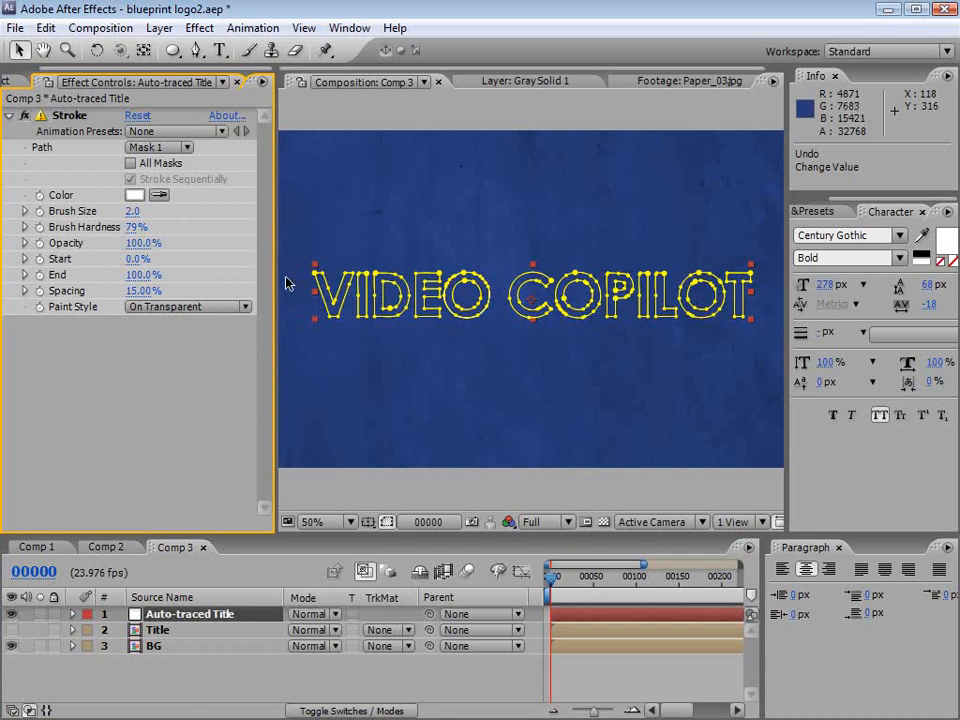
{"action": "left_click", "coordinate": [387, 524]}
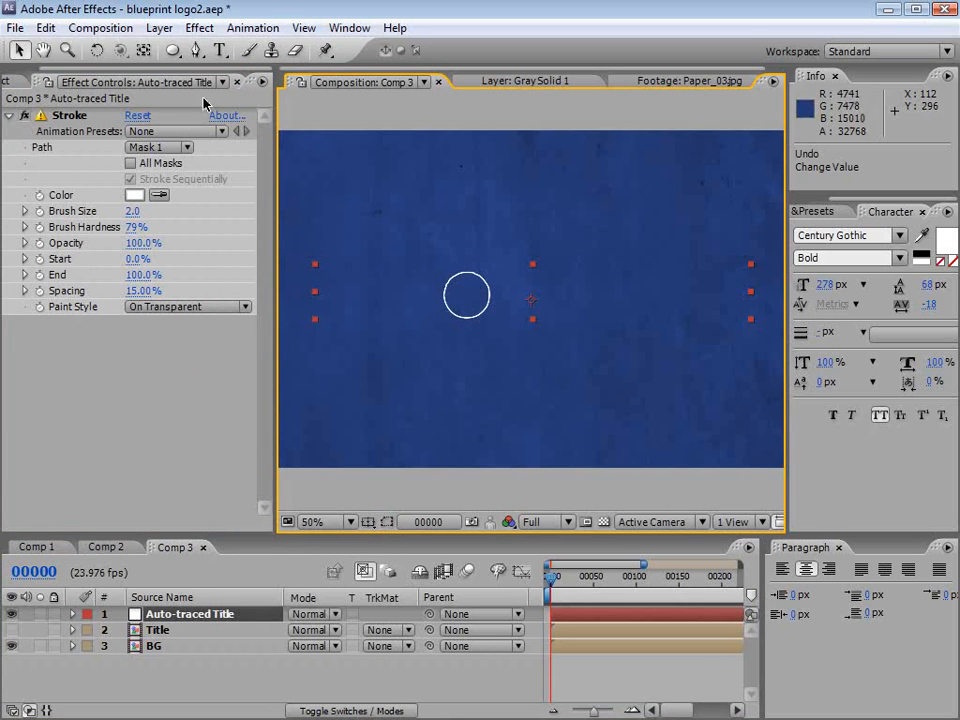
- Enable All Masks in the Stroke effect so every letter outline is stroked
{"action": "left_click", "coordinate": [167, 151]}
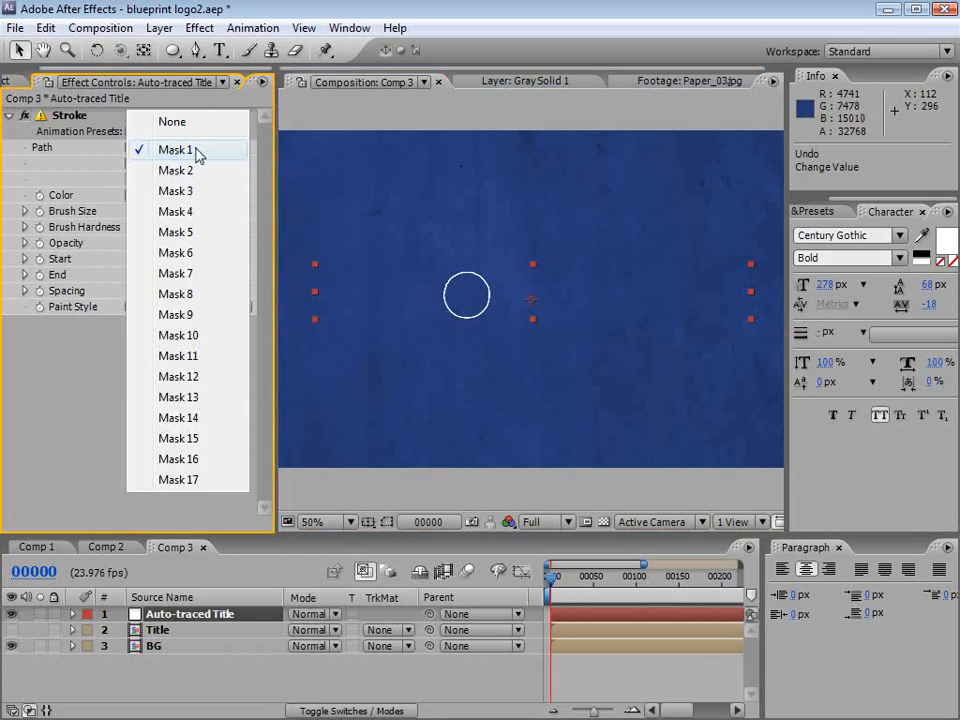
{"action": "left_click", "coordinate": [197, 153]}
{"action": "left_click", "coordinate": [132, 164]}
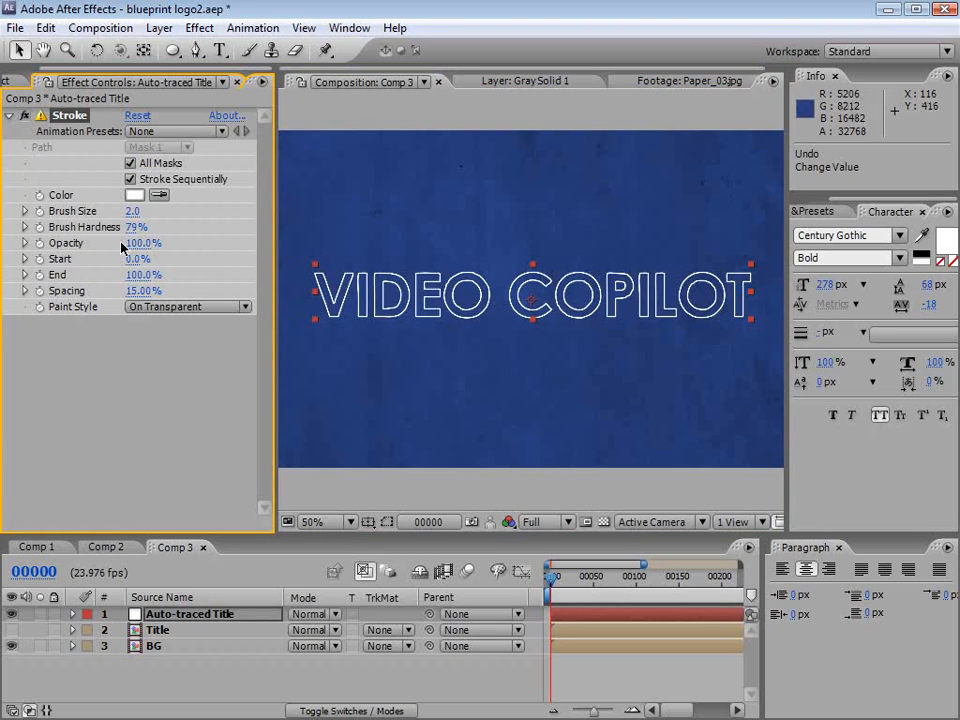
- Try out the sequential stroke by lowering End to 18% and returning it to 100%
{"action": "mouse_move", "coordinate": [138, 275]}
{"action": "left_mouse_down"}
{"action": "mouse_move", "coordinate": [60, 296]}
{"action": "mouse_move", "coordinate": [158, 287]}
{"action": "mouse_move", "coordinate": [95, 290]}
{"action": "left_mouse_up"}
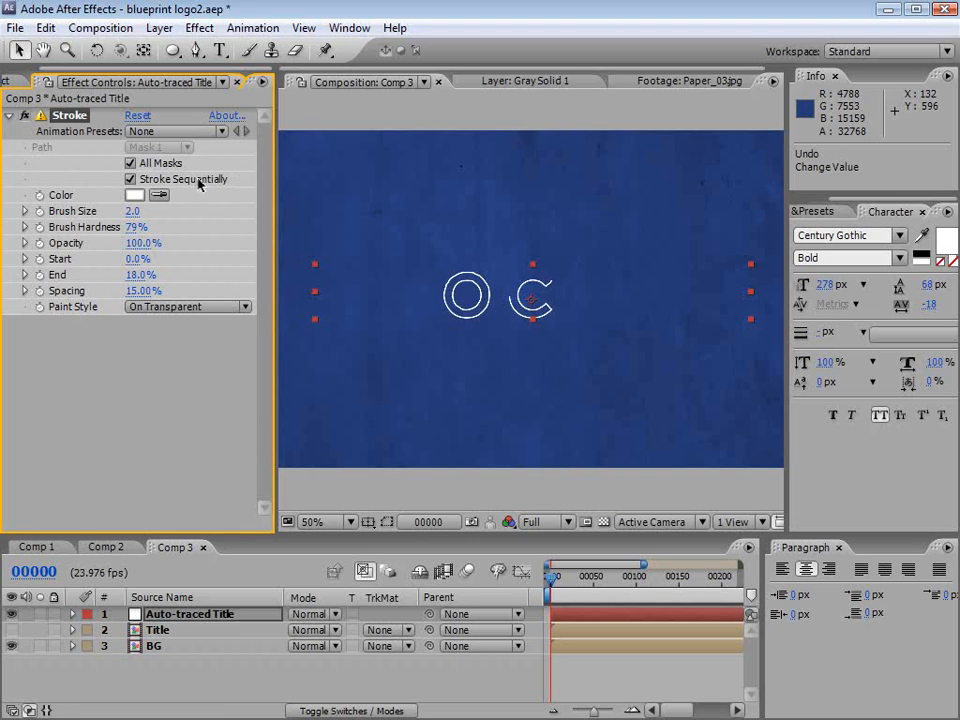
{"action": "mouse_move", "coordinate": [140, 275]}
{"action": "left_mouse_down"}
{"action": "mouse_move", "coordinate": [228, 274]}
{"action": "mouse_move", "coordinate": [128, 274]}
{"action": "mouse_move", "coordinate": [180, 271]}
{"action": "left_mouse_up"}
{"action": "left_click", "coordinate": [131, 179]}
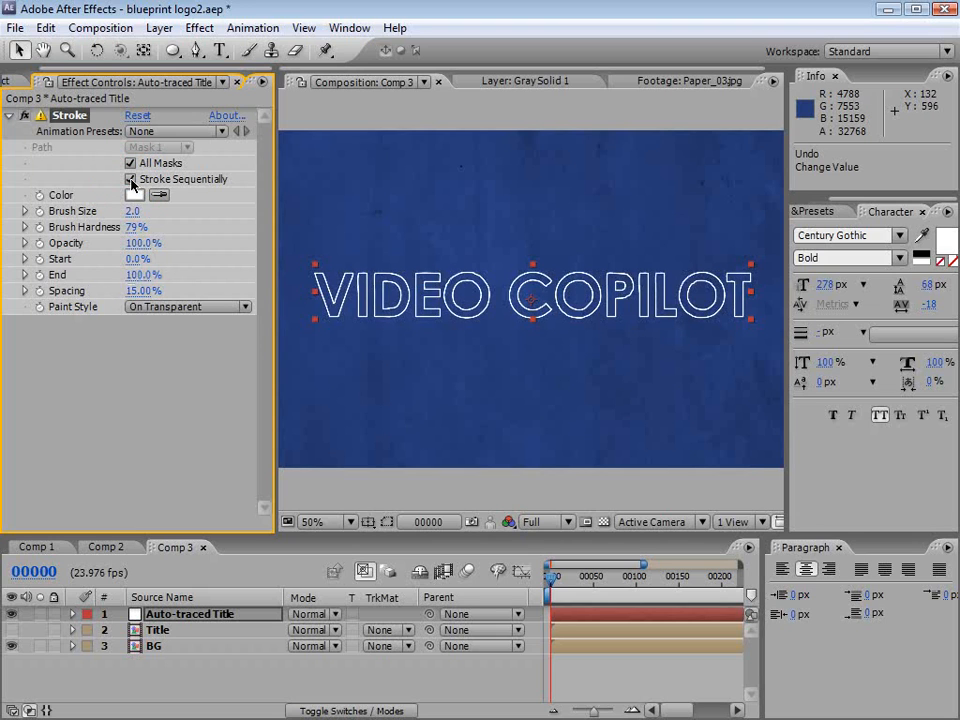
- Keyframe the Stroke's End from 0% at frame 0 to 100% at about frame 75, and scrub to frame 95
{"action": "left_click_drag", "start_coordinate": [150, 274], "coordinate": [50, 287]}
{"action": "left_click", "coordinate": [40, 275]}
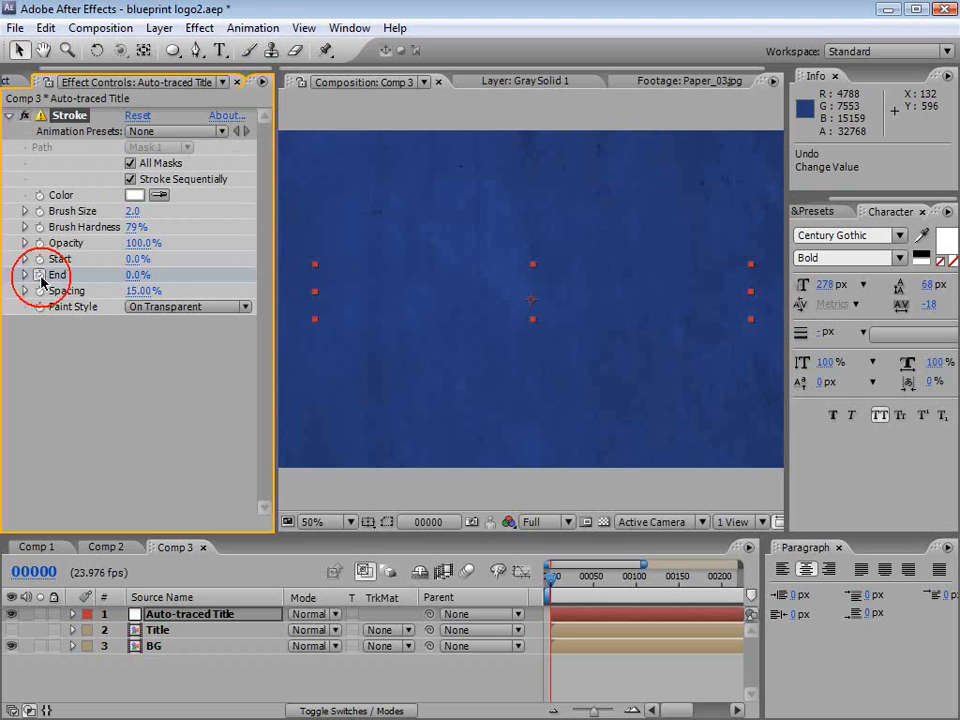
{"action": "left_click_drag", "start_coordinate": [551, 577], "coordinate": [614, 586]}
{"action": "left_click_drag", "start_coordinate": [133, 274], "coordinate": [255, 275]}
{"action": "mouse_move", "coordinate": [614, 577]}
{"action": "left_mouse_down"}
{"action": "mouse_move", "coordinate": [551, 576]}
{"action": "mouse_move", "coordinate": [577, 597]}
{"action": "mouse_move", "coordinate": [631, 600]}
{"action": "left_mouse_up"}
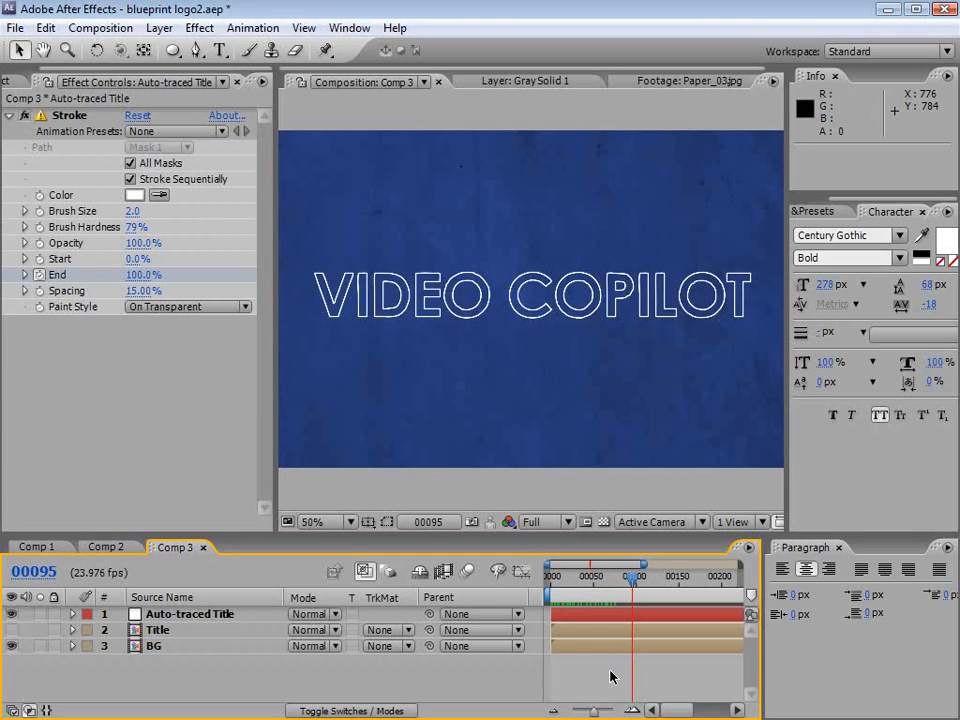
- Duplicate the Auto-traced Title layer
{"action": "left_click", "coordinate": [205, 615]}
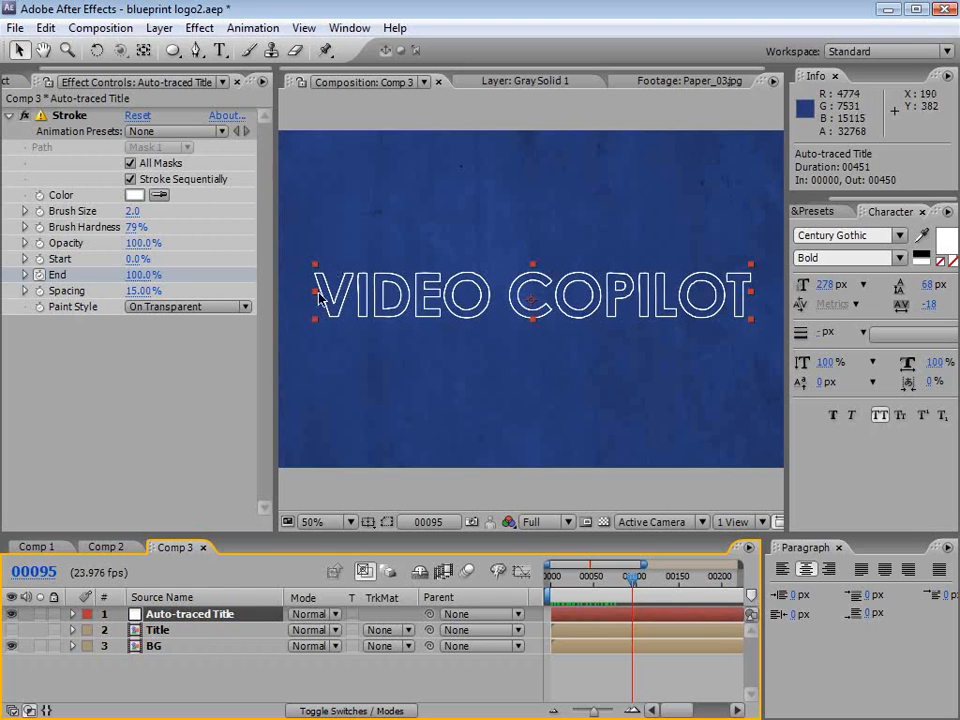
{"action": "left_click", "coordinate": [46, 28]}
{"action": "left_click", "coordinate": [95, 229]}
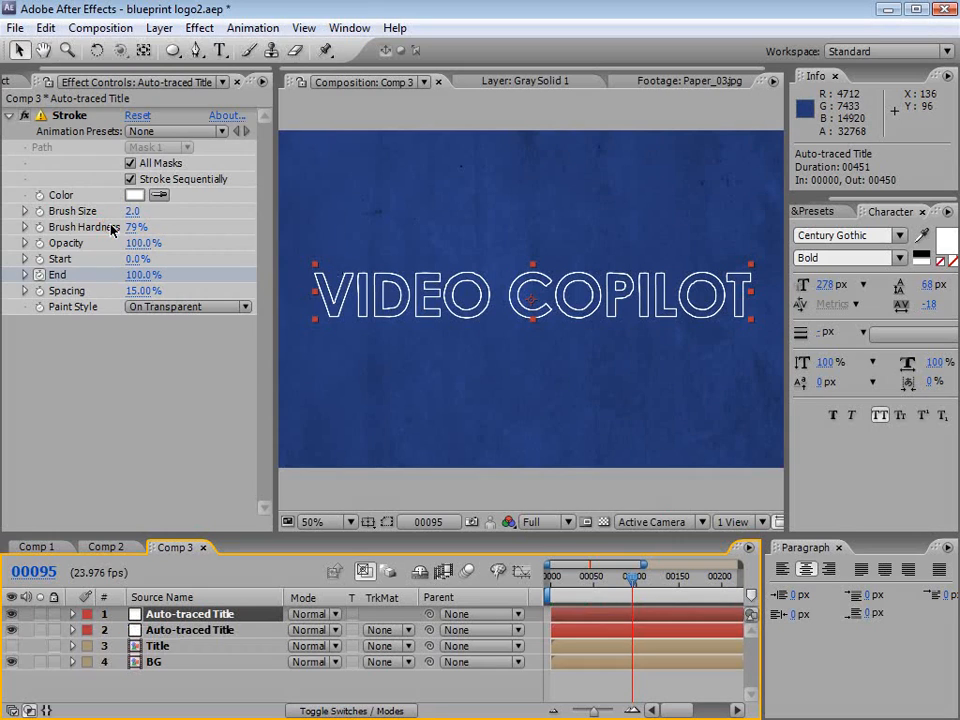
- Delete the Stroke effect from the duplicated Auto-traced Title layer, and rename the original traced layer below it as Outline
{"action": "left_click", "coordinate": [69, 116]}
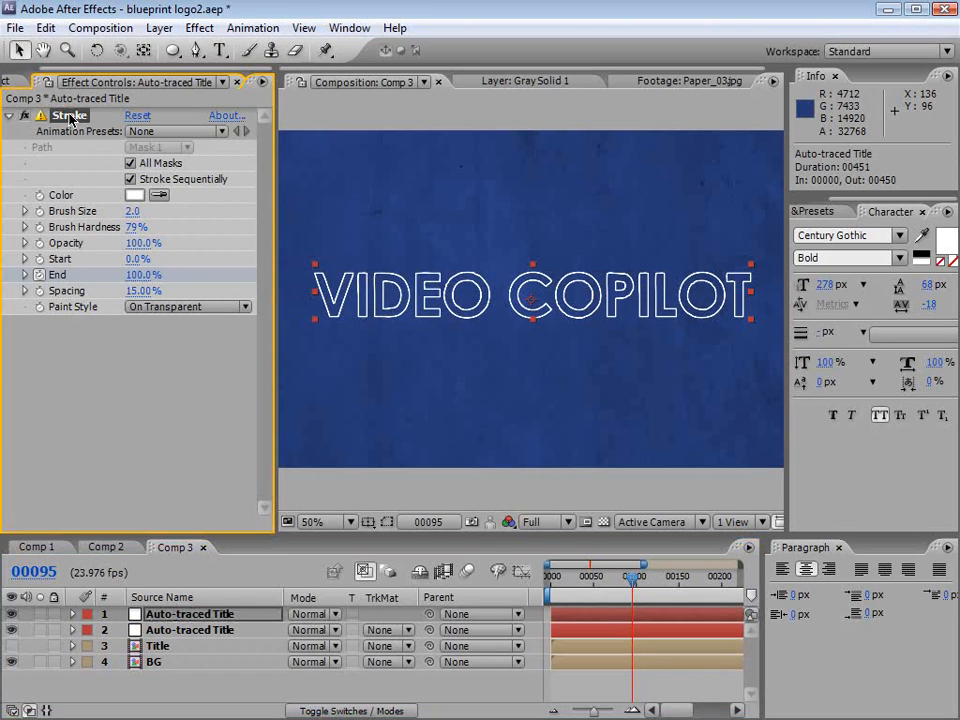
{"action": "key", "text": "Delete"}
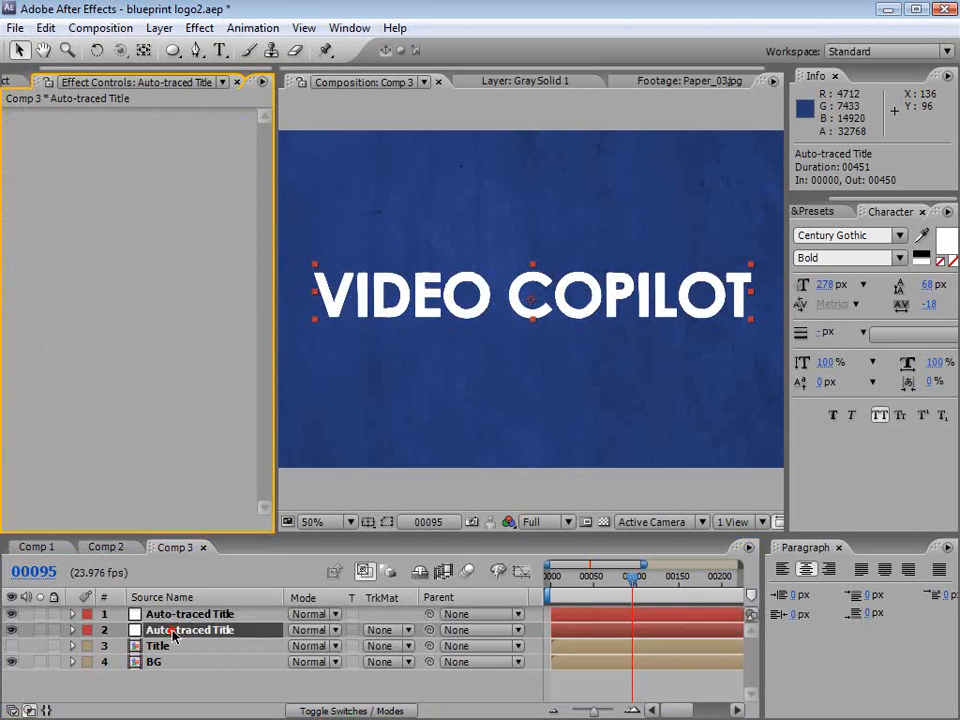
{"action": "left_click", "coordinate": [175, 630]}
{"action": "key", "text": "Return"}
{"action": "type", "text": "Outline"}
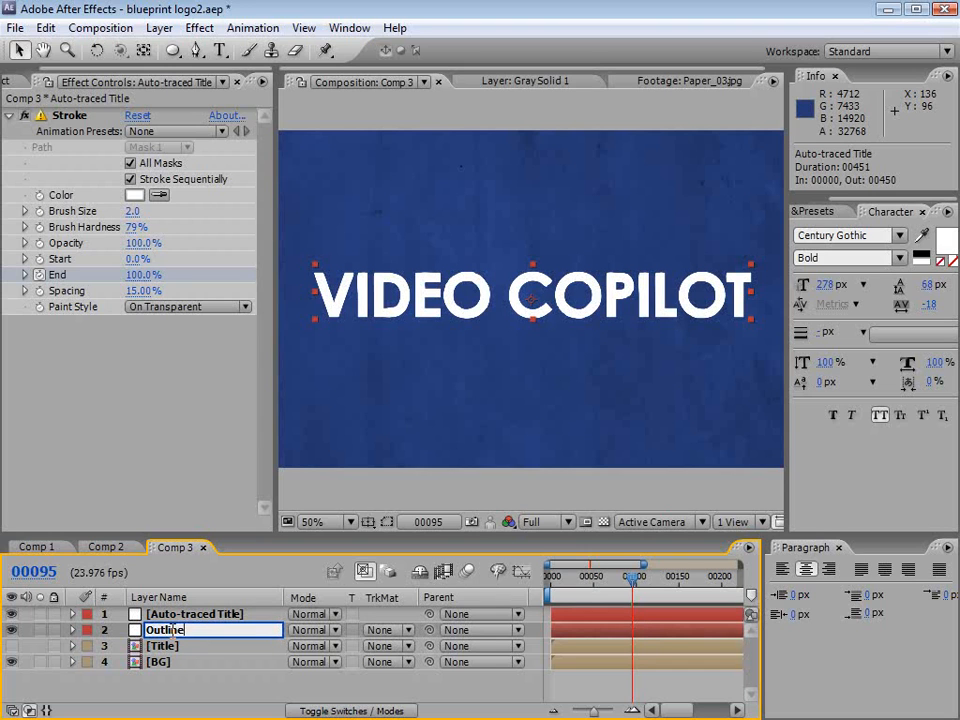
{"action": "key", "text": "Return"}
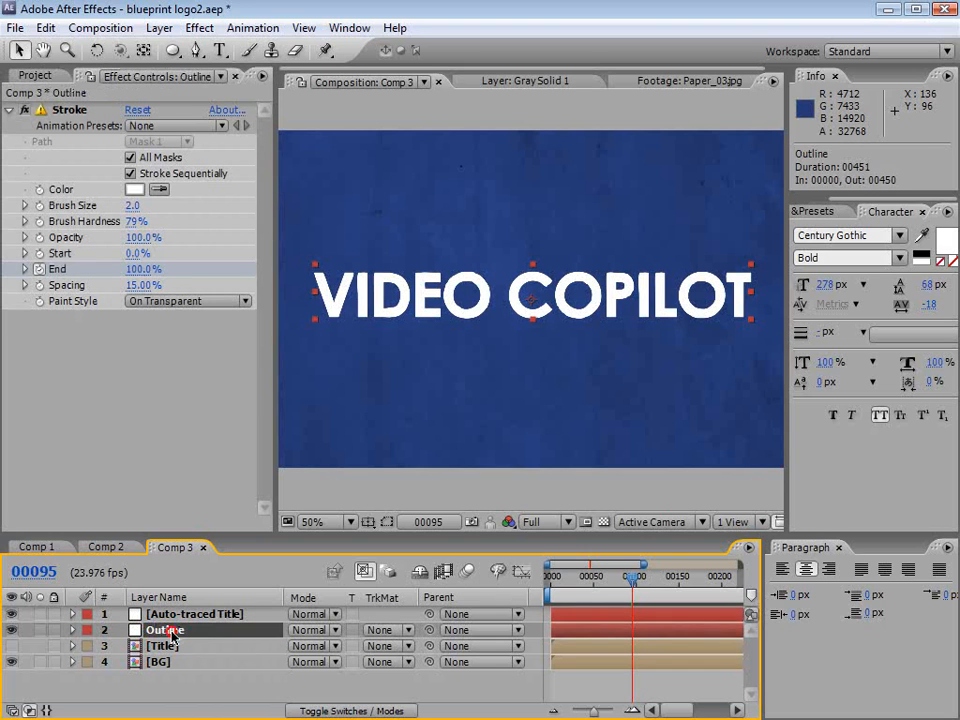
- Hide the Outline layer and apply the Scribble effect to the Auto-traced Title layer, with Scribble set to All Masks Using Modes
{"action": "left_click", "coordinate": [11, 630]}
{"action": "left_click", "coordinate": [170, 614]}
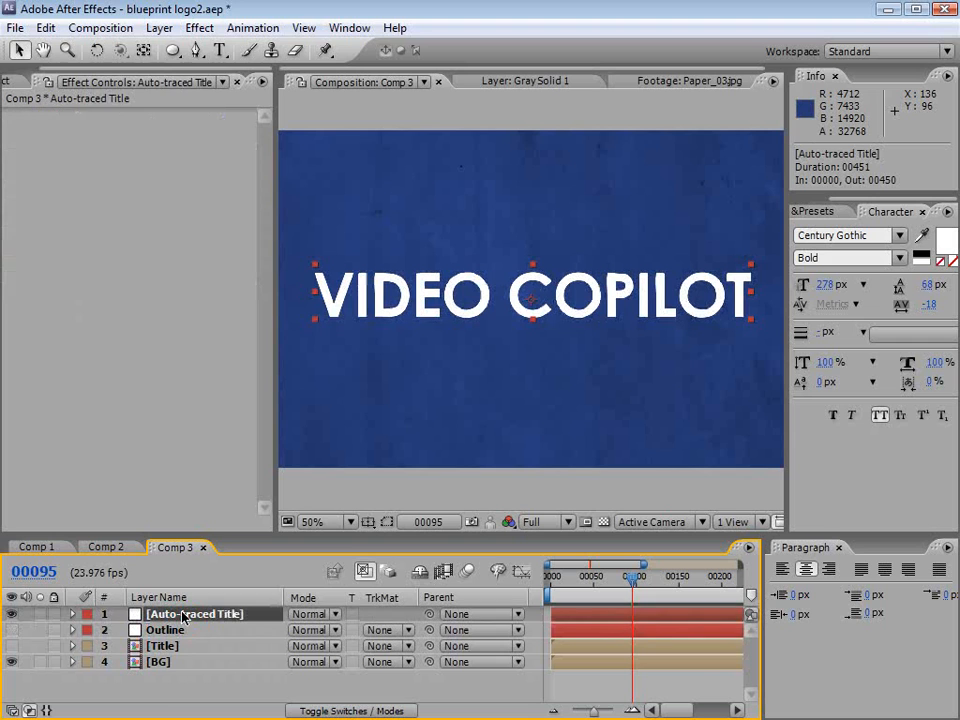
{"action": "left_click", "coordinate": [200, 28]}
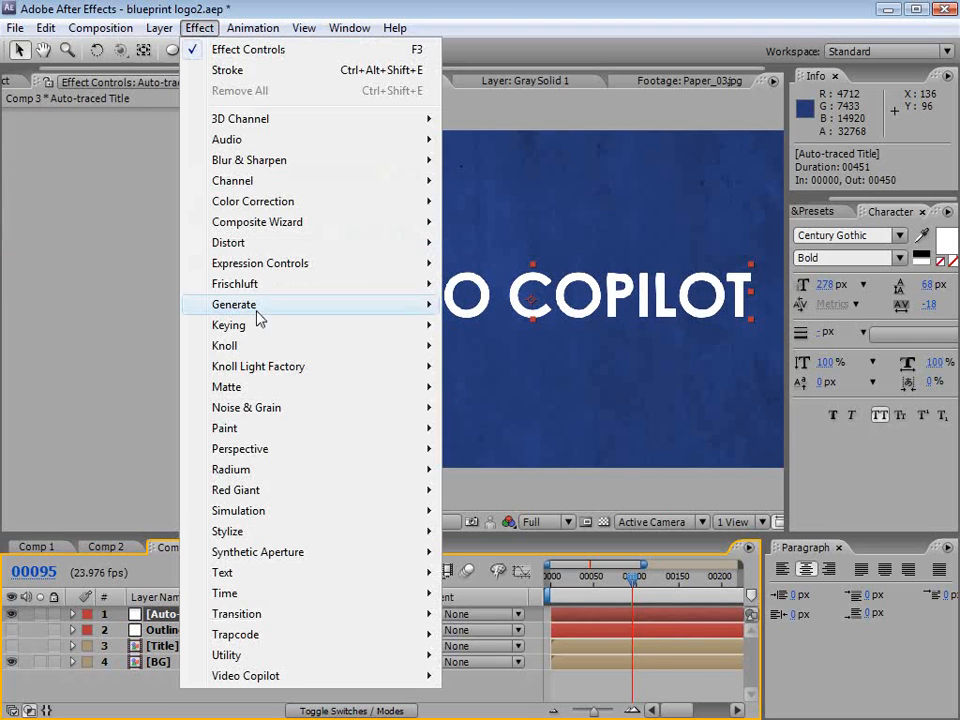
{"action": "mouse_move", "coordinate": [259, 306]}
{"action": "left_click", "coordinate": [490, 706]}
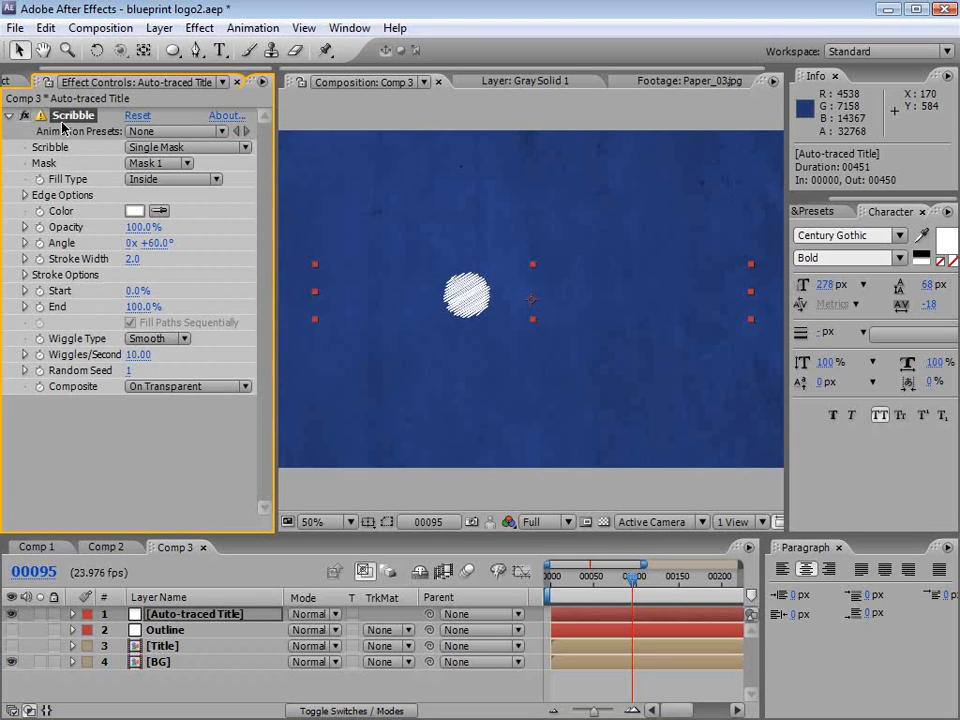
{"action": "left_click", "coordinate": [163, 150]}
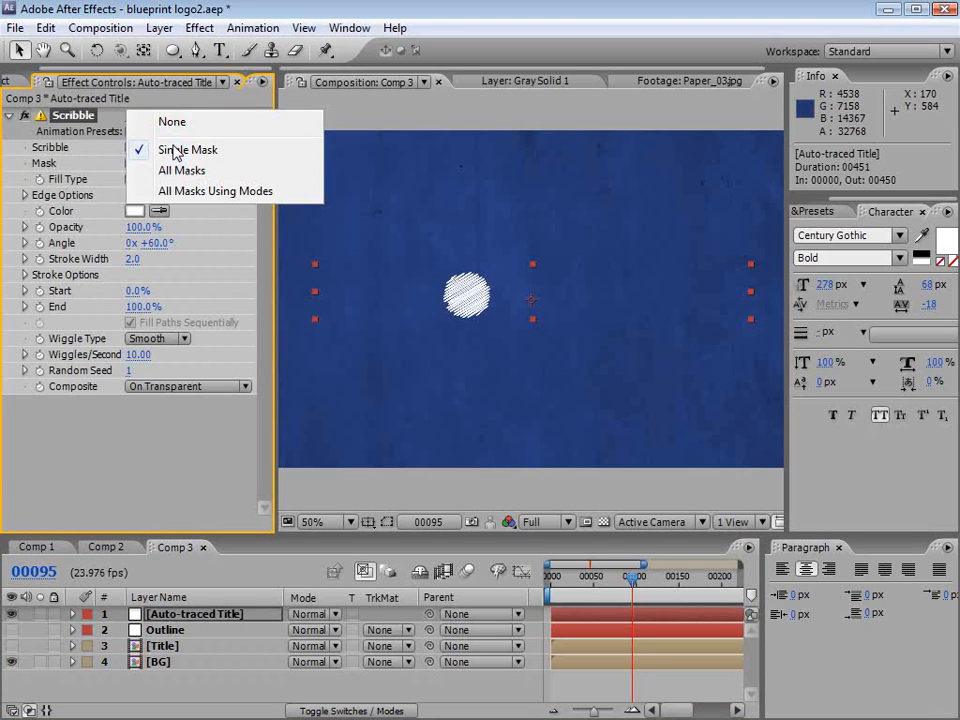
{"action": "left_click", "coordinate": [244, 200]}
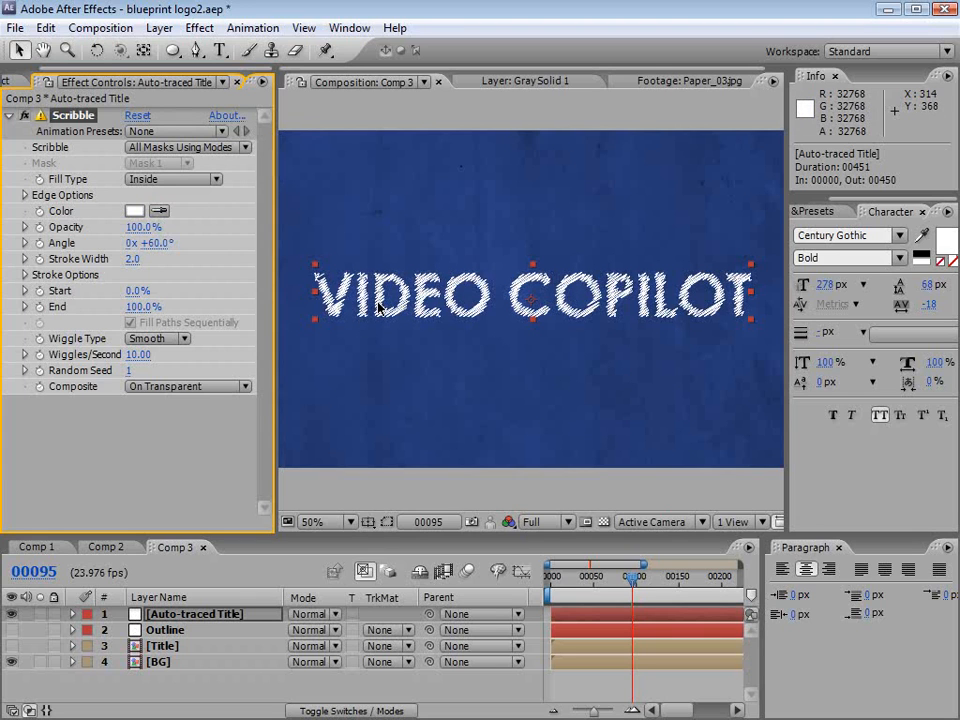
- Compare the Scribble fill using All Masks with All Masks Using Modes, and return to All Masks Using Modes
{"action": "left_click", "coordinate": [214, 147]}
{"action": "left_click", "coordinate": [204, 130]}
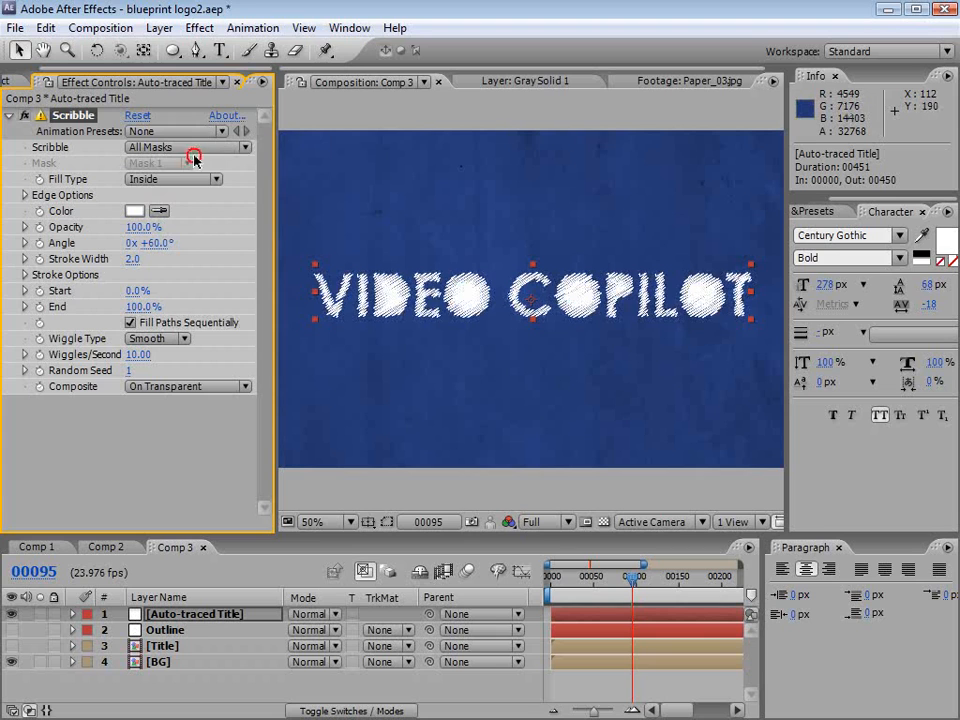
{"action": "left_click", "coordinate": [195, 148]}
{"action": "left_click", "coordinate": [189, 170]}
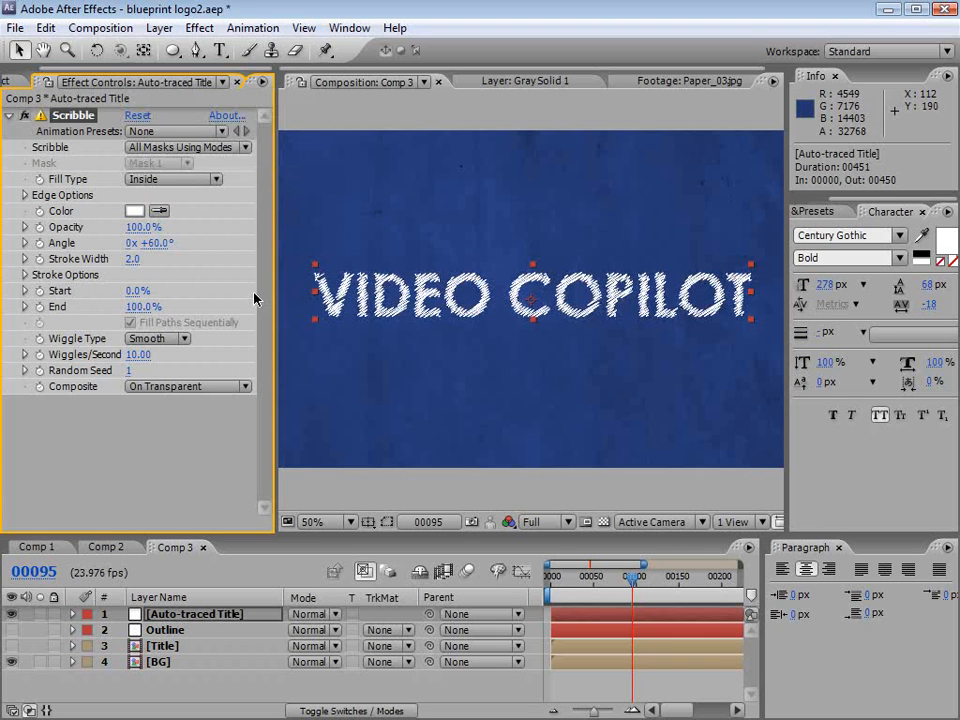
{"action": "left_click", "coordinate": [197, 150]}
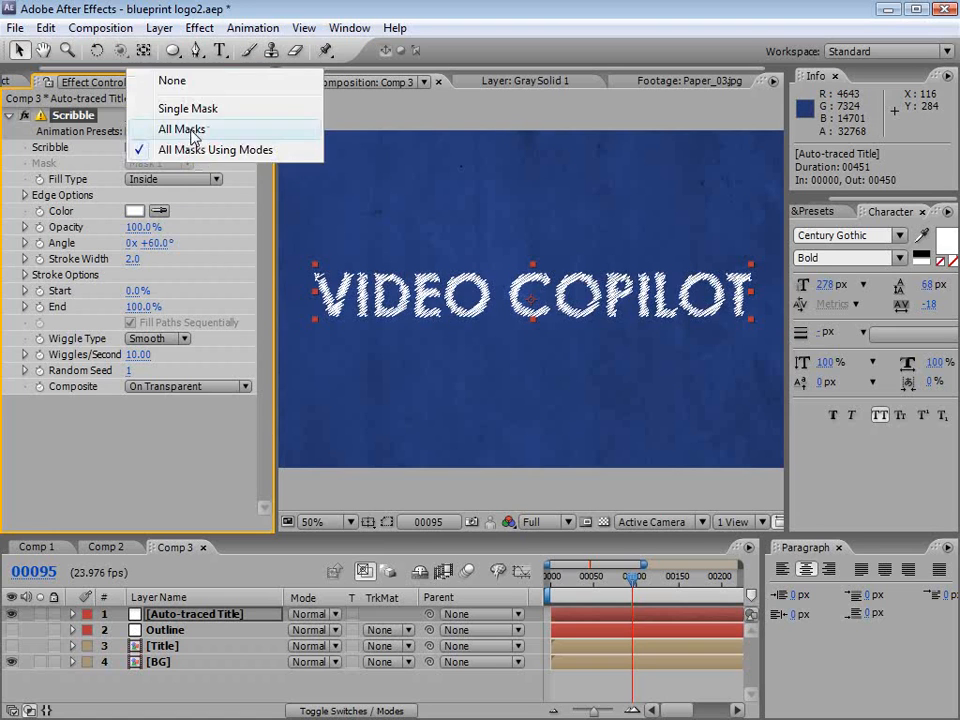
{"action": "left_click", "coordinate": [193, 131]}
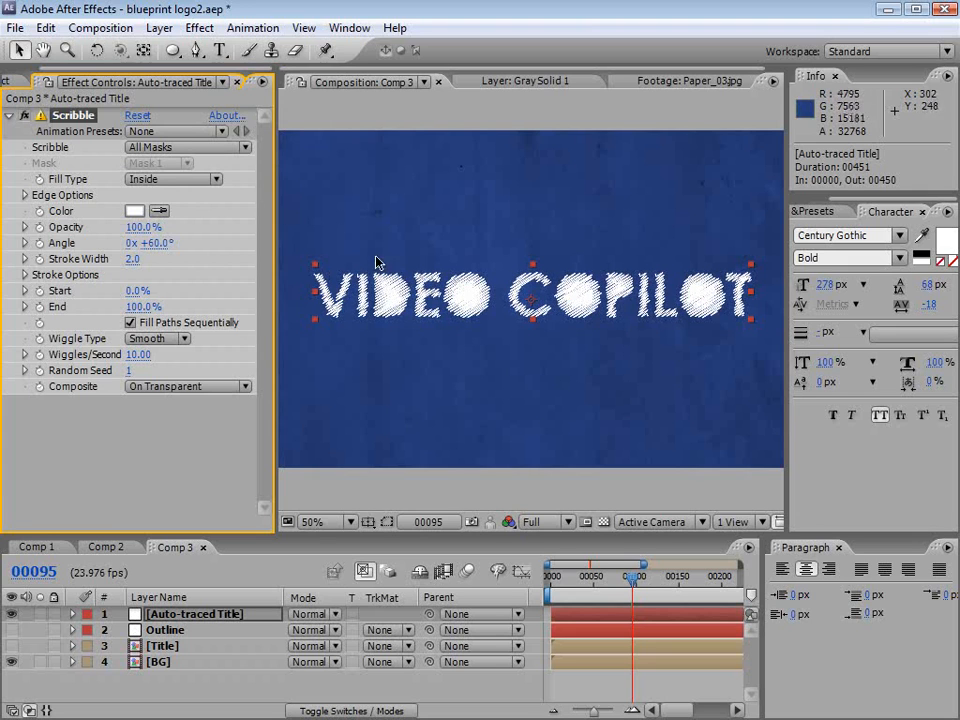
{"action": "left_click", "coordinate": [190, 147]}
{"action": "left_click", "coordinate": [190, 168]}
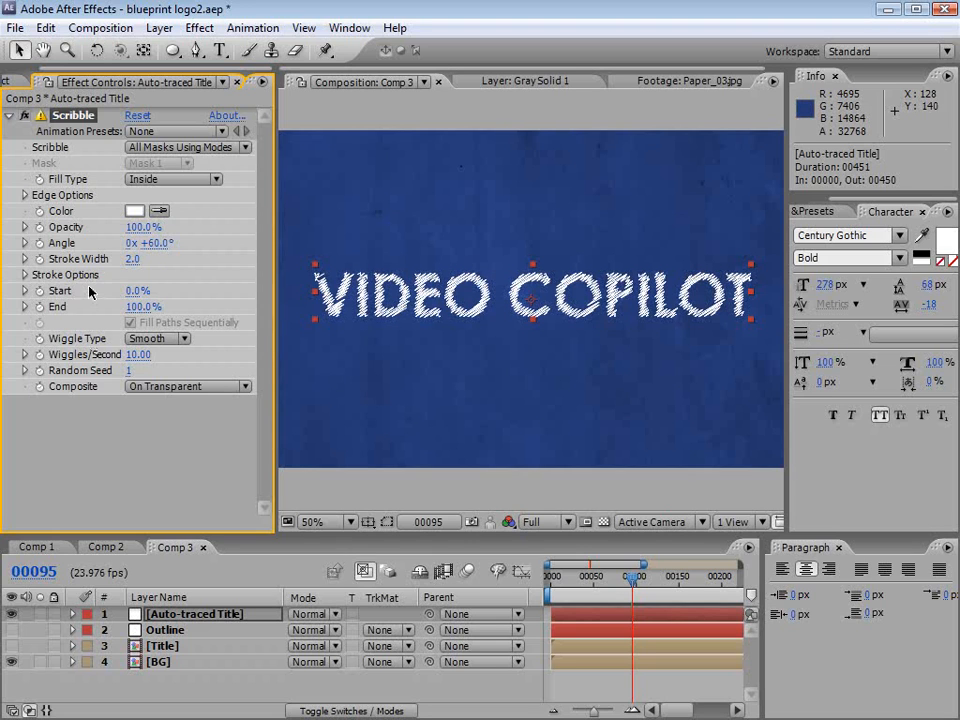
- Set the Scribble's Wiggle Type to Static and check the fill by scrubbing to frame 115
{"action": "left_click", "coordinate": [155, 338]}
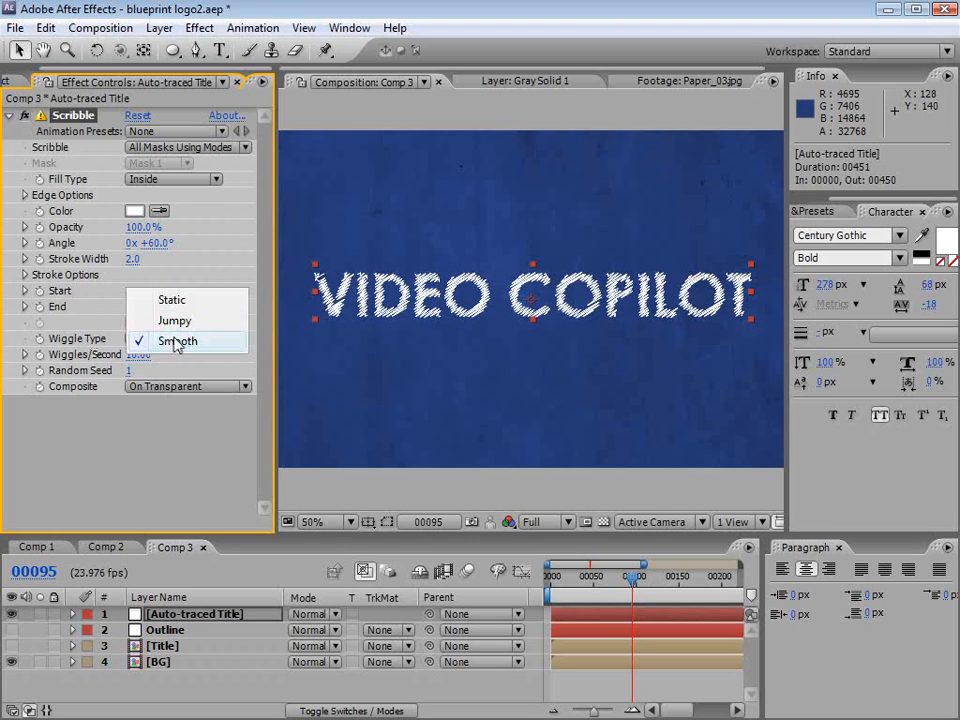
{"action": "left_click", "coordinate": [168, 360]}
{"action": "left_click_drag", "start_coordinate": [606, 595], "coordinate": [648, 594]}
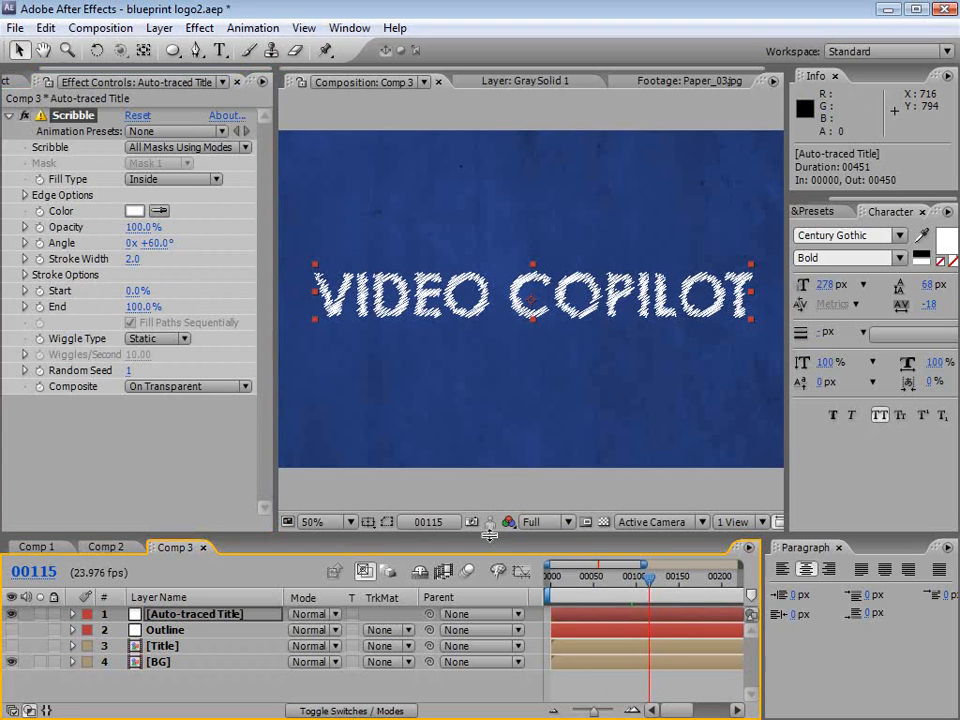
- Try the Scribble's End at 35%, and keyframe it from 0% at frame 0 to 100% at frame 75
{"action": "mouse_move", "coordinate": [143, 307]}
{"action": "left_mouse_down"}
{"action": "mouse_move", "coordinate": [32, 318]}
{"action": "mouse_move", "coordinate": [336, 268]}
{"action": "mouse_move", "coordinate": [313, 300]}
{"action": "mouse_move", "coordinate": [518, 320]}
{"action": "left_mouse_up"}
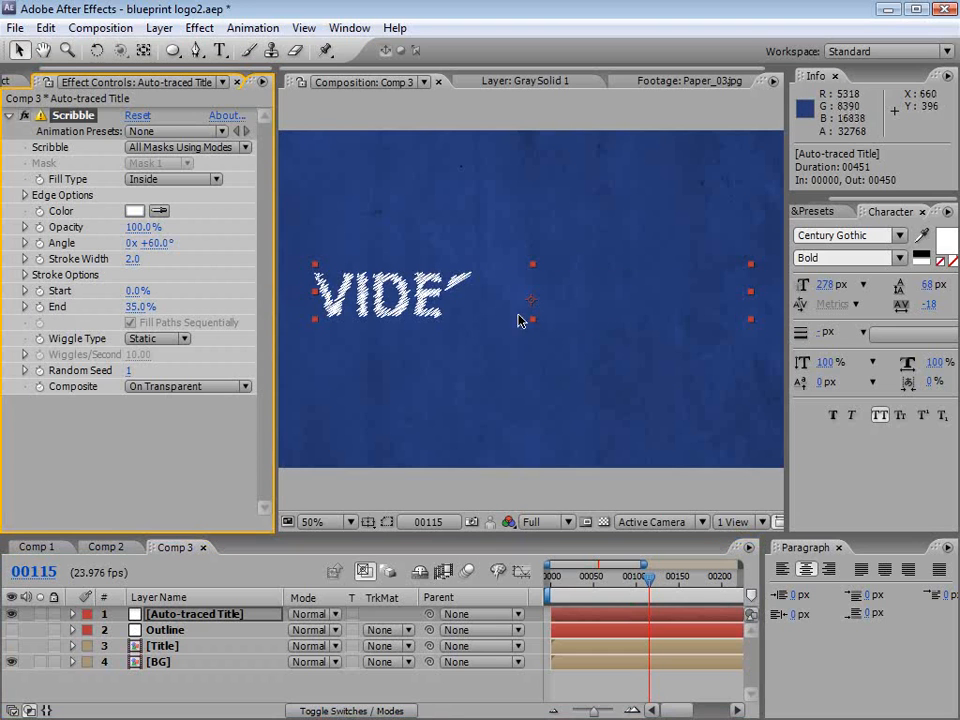
{"action": "left_click_drag", "start_coordinate": [139, 308], "coordinate": [34, 319]}
{"action": "left_click_drag", "start_coordinate": [611, 581], "coordinate": [547, 585]}
{"action": "left_click", "coordinate": [40, 307]}
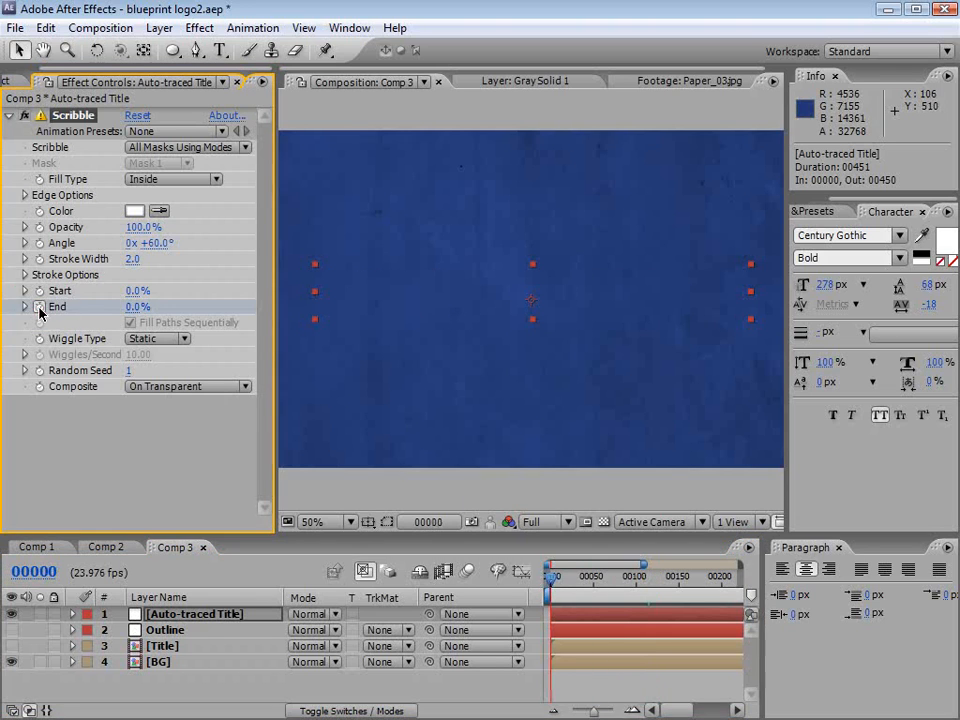
{"action": "left_click", "coordinate": [615, 580]}
{"action": "left_click_drag", "start_coordinate": [615, 583], "coordinate": [614, 581]}
{"action": "left_click_drag", "start_coordinate": [138, 313], "coordinate": [303, 306]}
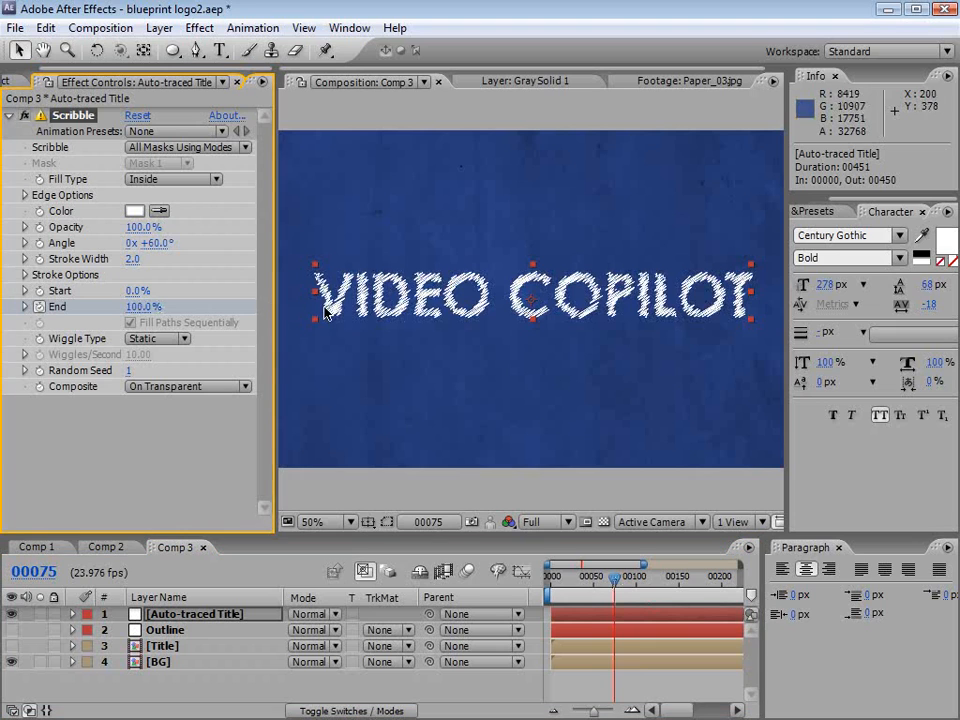
- Show the Outline layer again and scrub the timeline to preview the outline and scribble drawing on together
{"action": "left_click_drag", "start_coordinate": [609, 581], "coordinate": [586, 581]}
{"action": "left_click", "coordinate": [11, 630]}
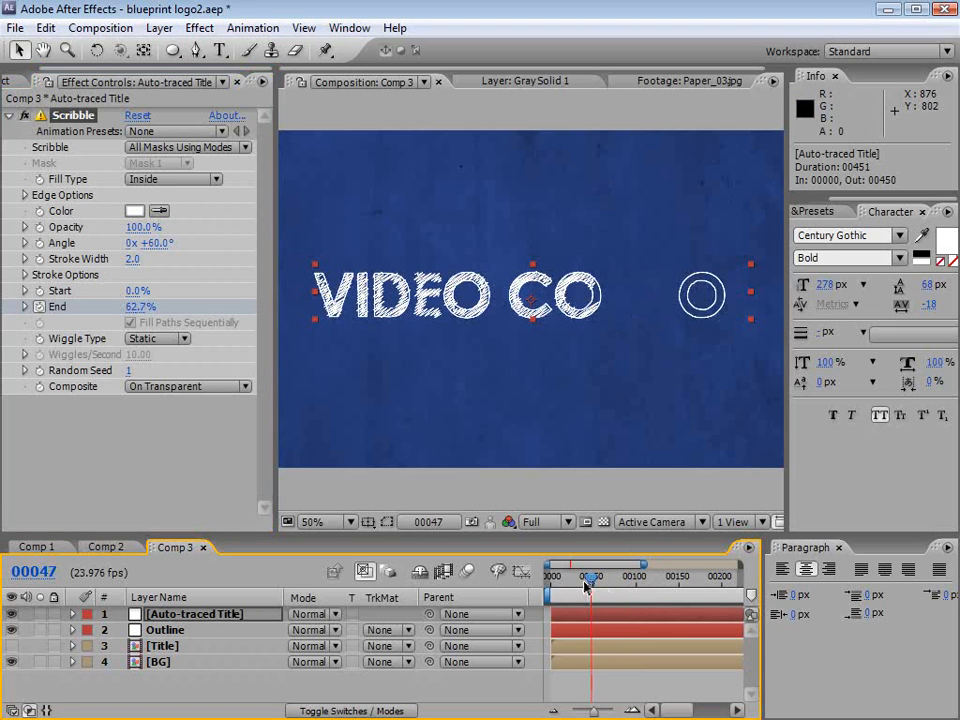
{"action": "left_click", "coordinate": [567, 580]}
{"action": "left_click_drag", "start_coordinate": [571, 582], "coordinate": [617, 581]}
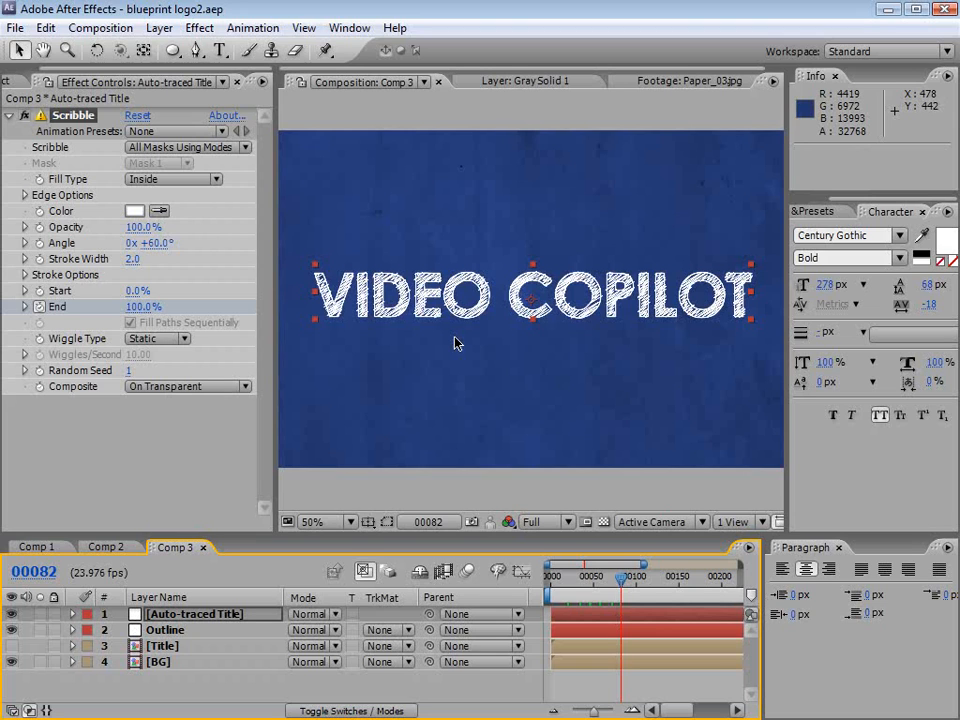
- Hide the Auto-traced Title and Outline layers and show the solid Title layer
{"action": "left_click", "coordinate": [12, 615]}
{"action": "left_click", "coordinate": [165, 647]}
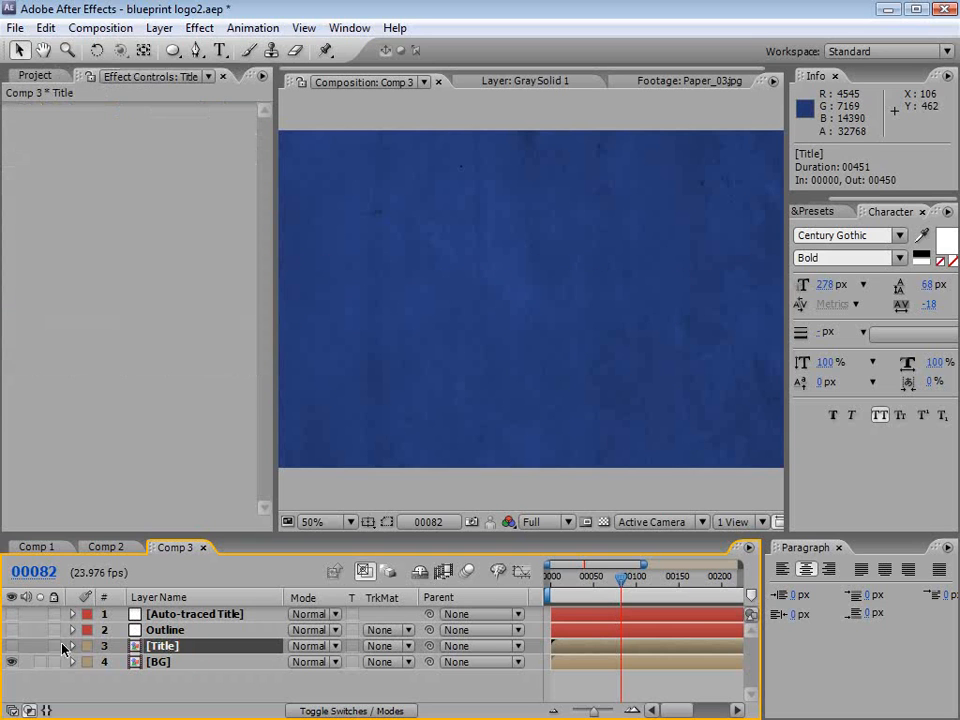
{"action": "left_click", "coordinate": [11, 647]}
- Create a new black 1280 by 720 solid layer named Lines
{"action": "left_click", "coordinate": [158, 27]}
{"action": "left_click", "coordinate": [253, 49]}
{"action": "left_click", "coordinate": [498, 64]}
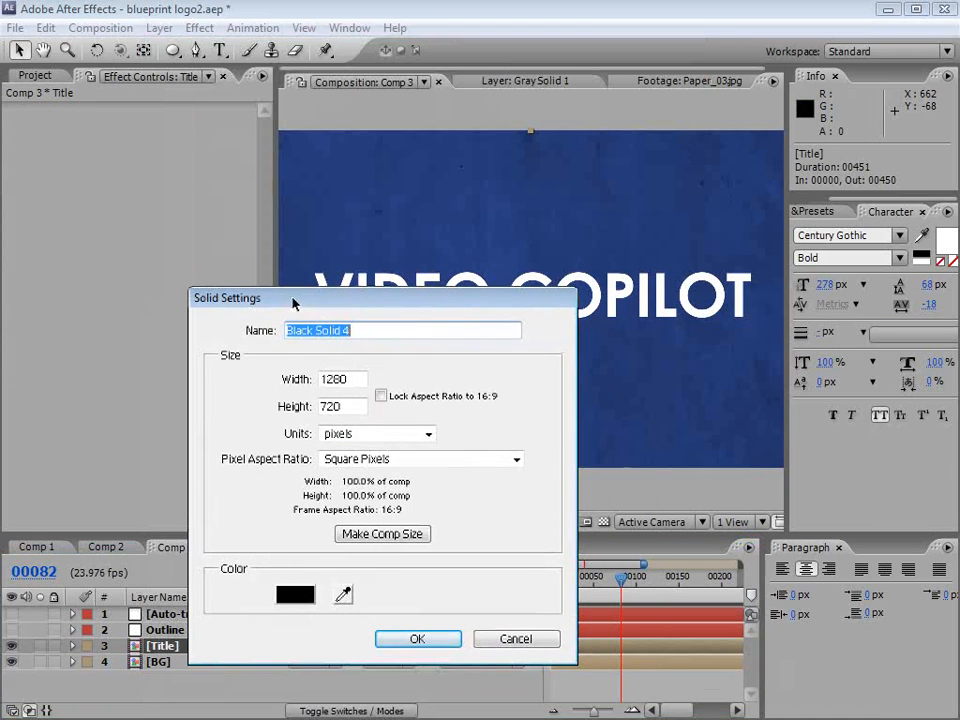
{"action": "left_click", "coordinate": [177, 332]}
{"action": "type", "text": "Lines"}
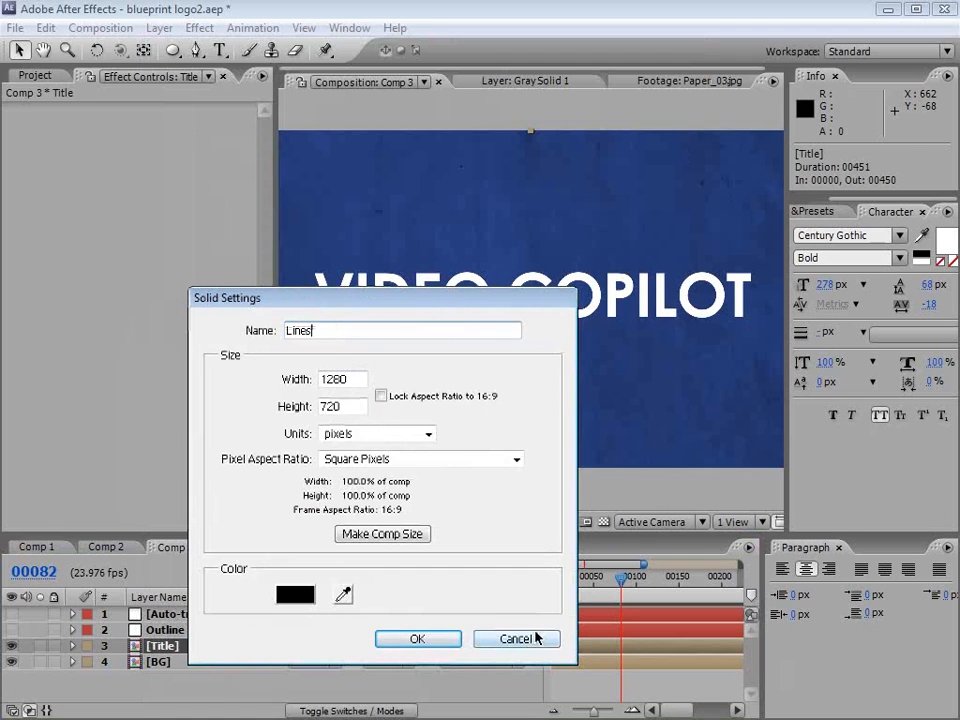
{"action": "left_click", "coordinate": [433, 638]}
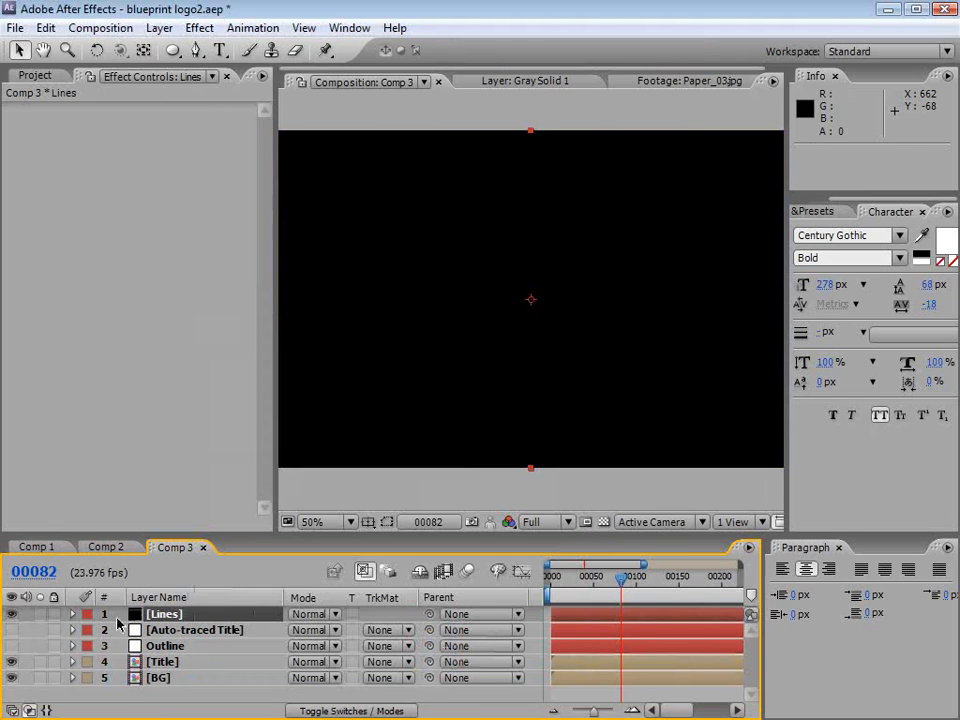
- Set the Lines layer's Opacity to 0% and collapse its properties
{"action": "left_click", "coordinate": [72, 614]}
{"action": "left_click", "coordinate": [88, 630]}
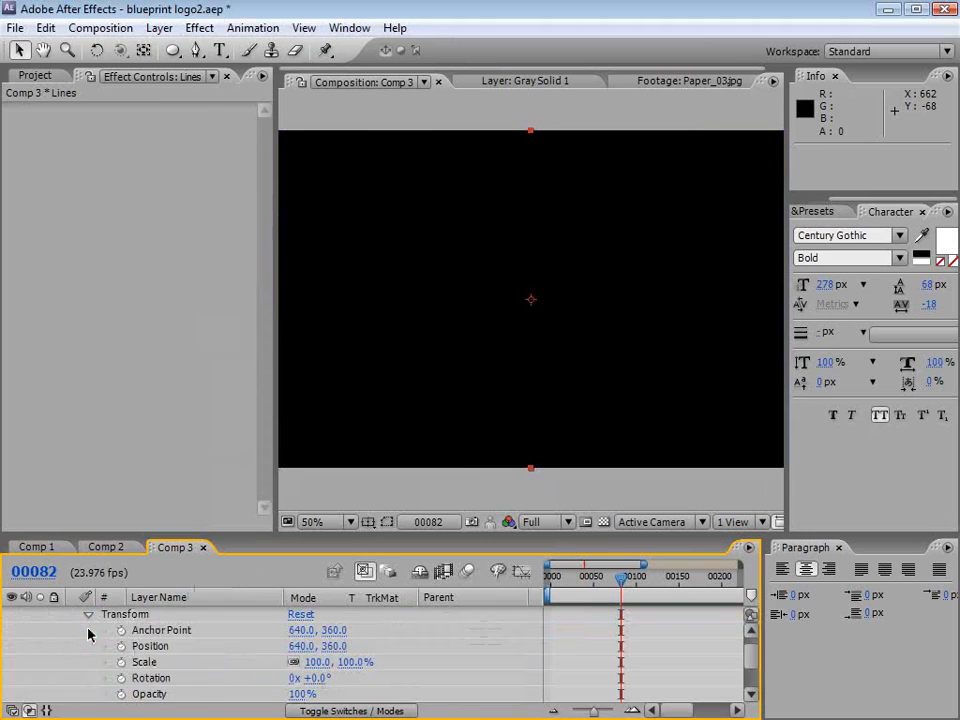
{"action": "left_click", "coordinate": [299, 694]}
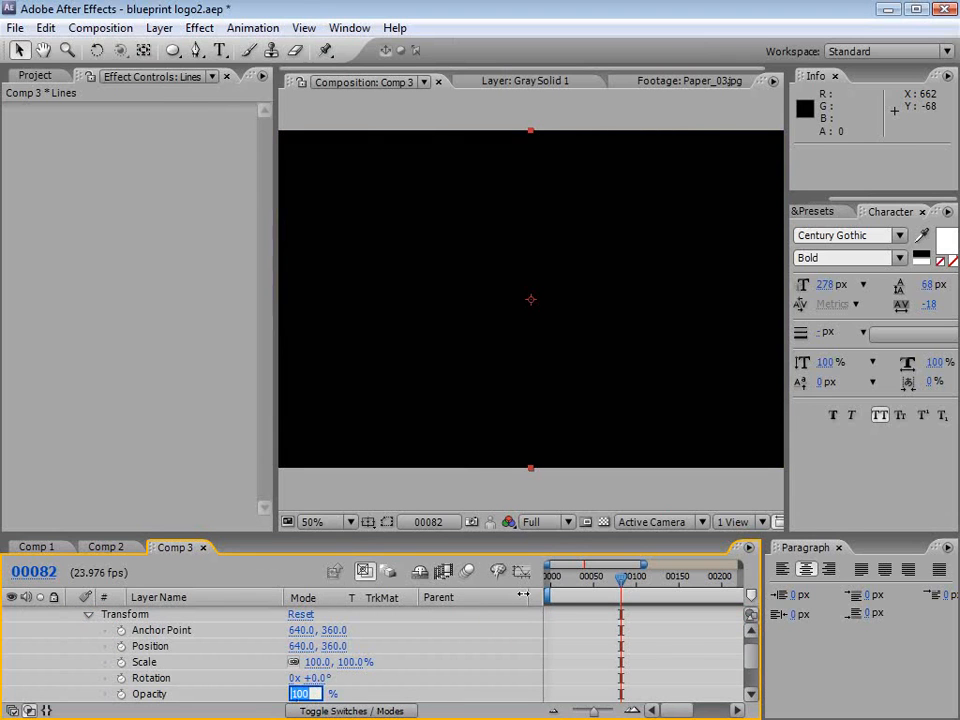
{"action": "type", "text": "0"}
{"action": "key", "text": "Return"}
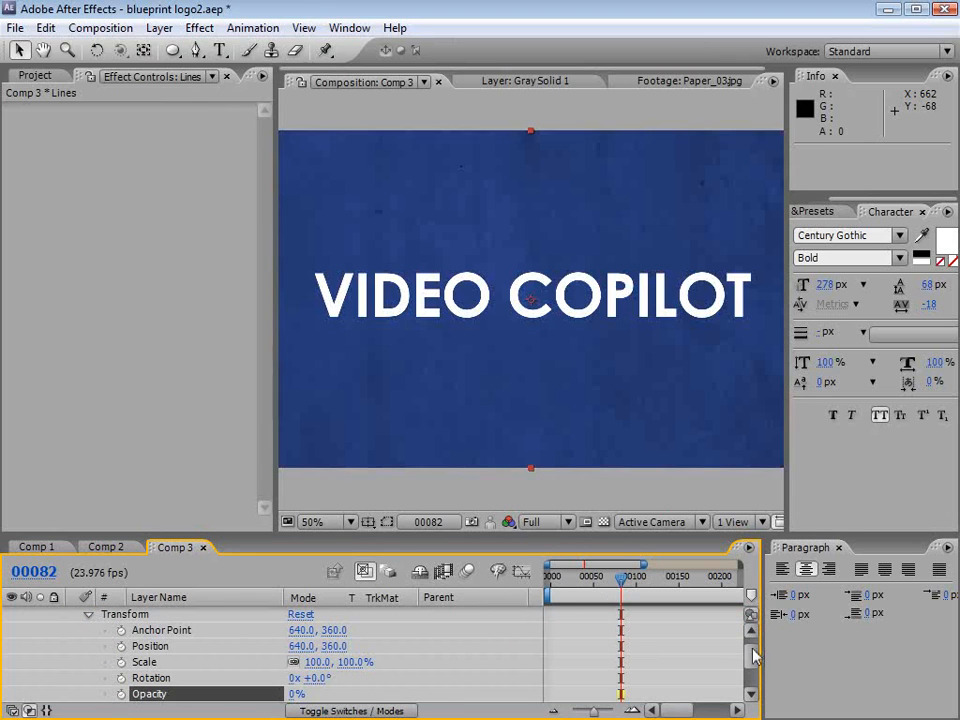
{"action": "scroll", "coordinate": [755, 655], "scroll_direction": "up", "scroll_amount": 2}
{"action": "left_click", "coordinate": [72, 614]}
- Draw an open diagonal mask line at about 45° with the Pen tool on the Lines layer, crossing the last letters of COPILOT
{"action": "left_click", "coordinate": [160, 615]}
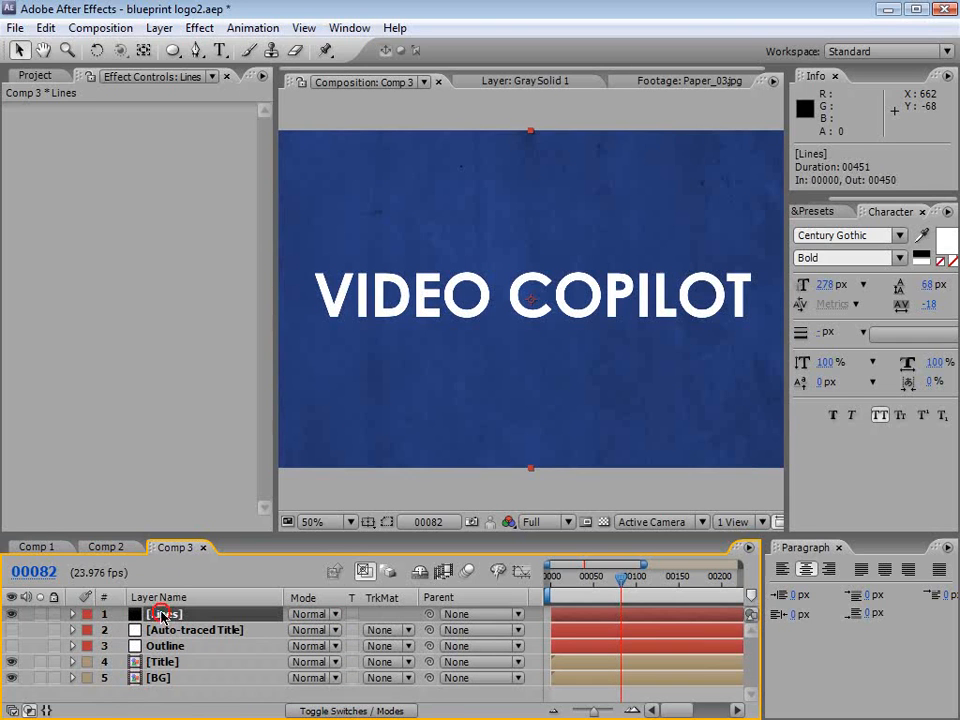
{"action": "left_click", "coordinate": [196, 50]}
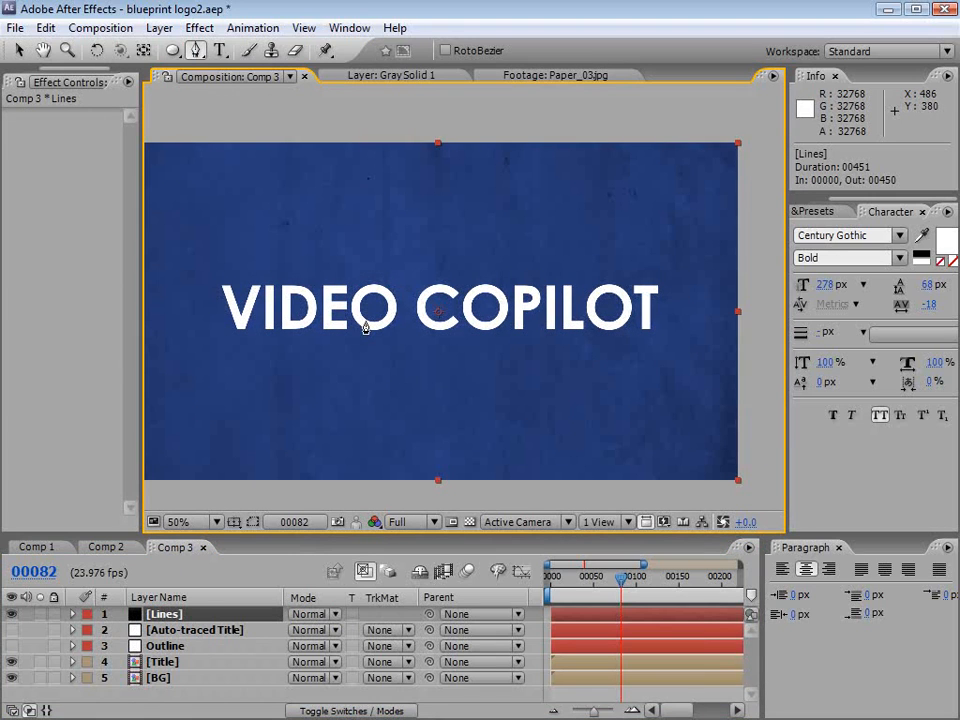
{"action": "key", "text": "space"}
{"action": "mouse_move", "coordinate": [636, 296]}
{"action": "left_mouse_down"}
{"action": "mouse_move", "coordinate": [566, 306]}
{"action": "mouse_move", "coordinate": [638, 303]}
{"action": "left_mouse_up"}
{"action": "key", "text": "period"}
{"action": "key", "text": "space"}
{"action": "left_click_drag", "start_coordinate": [628, 411], "coordinate": [473, 362]}
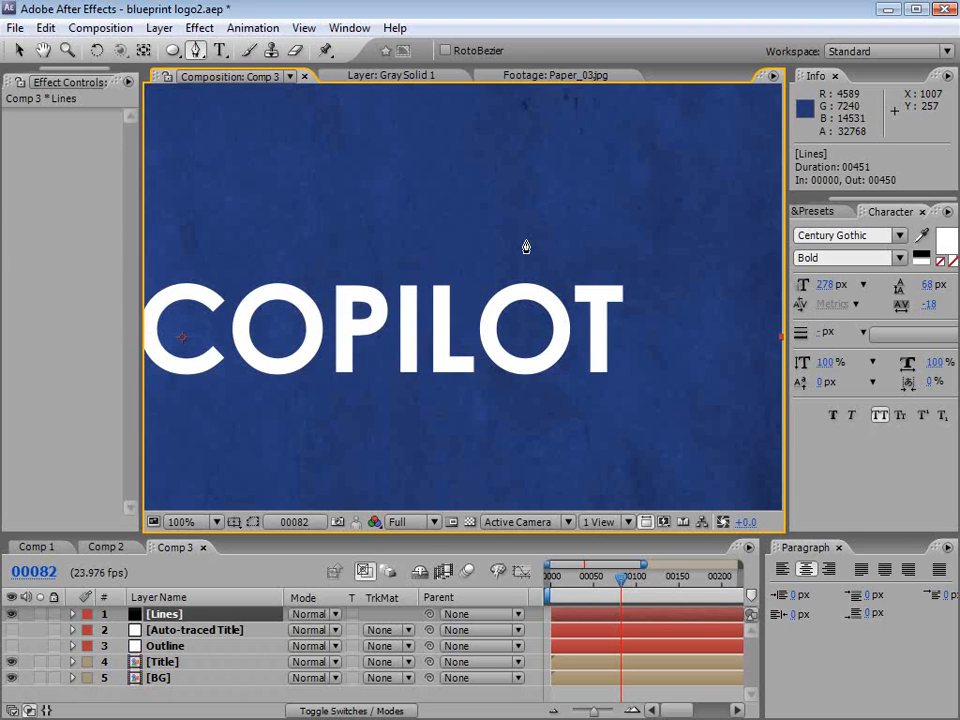
{"action": "key", "text": "ctrl+z"}
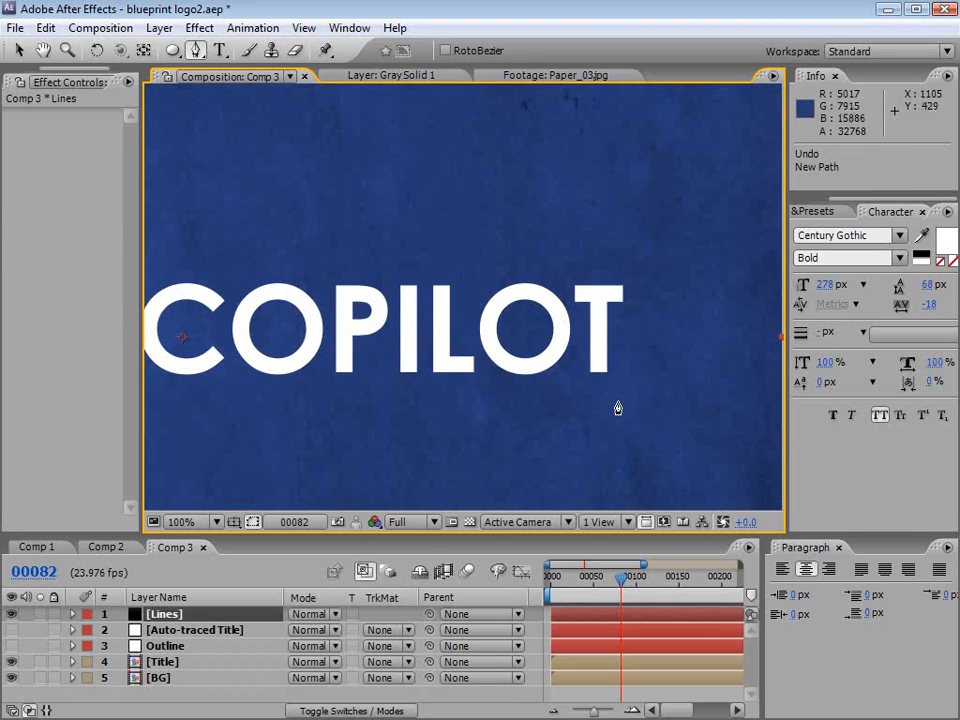
{"action": "left_click", "coordinate": [478, 206]}
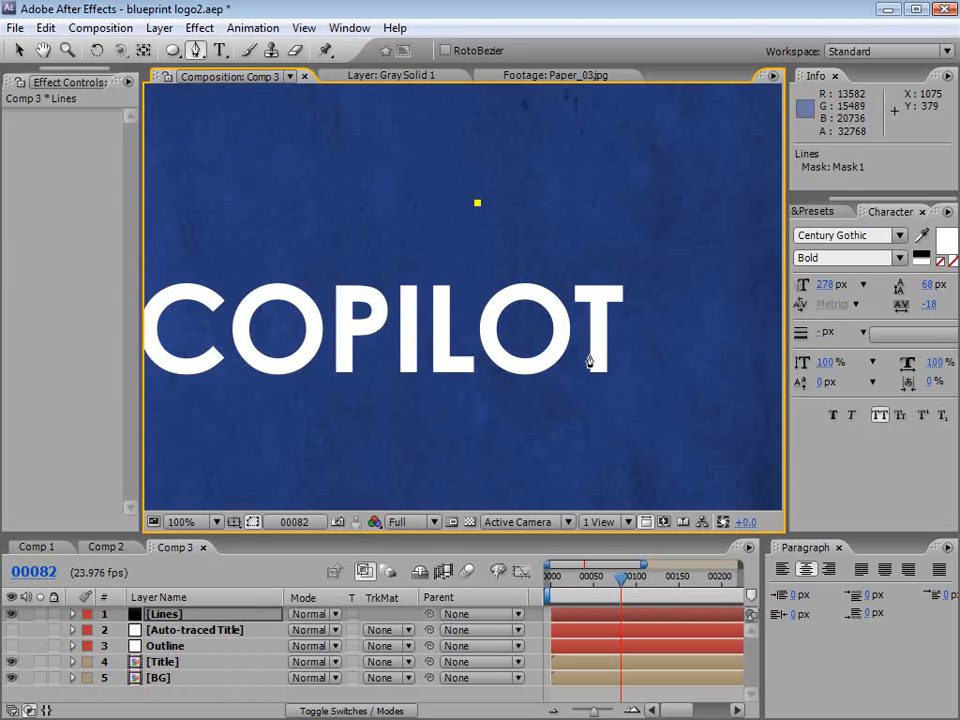
{"action": "left_click", "coordinate": [656, 381]}
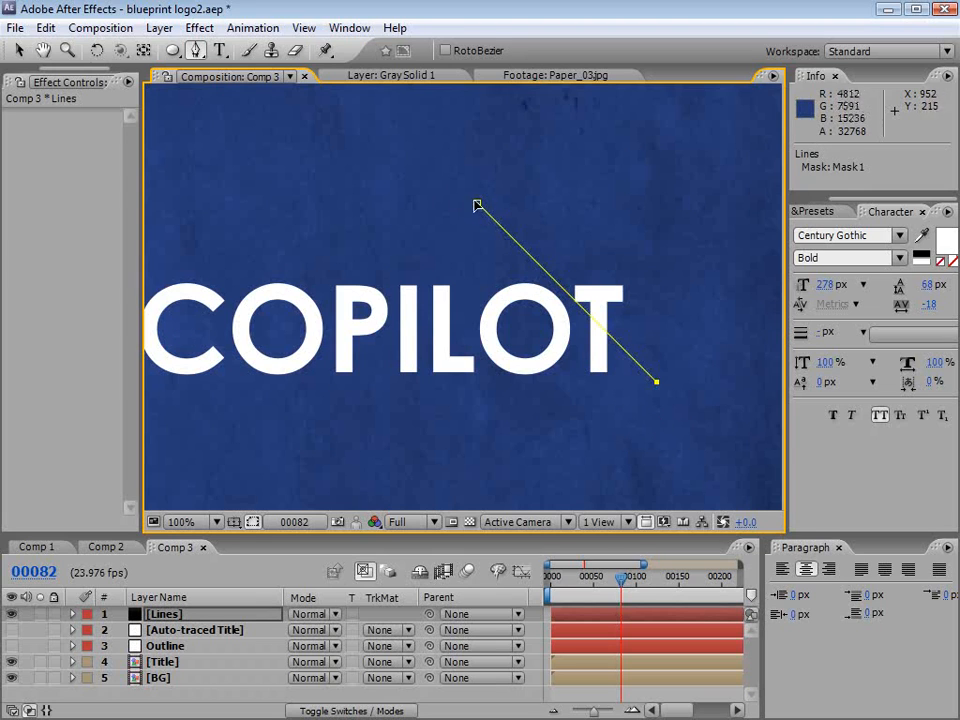
{"action": "key", "text": "v"}
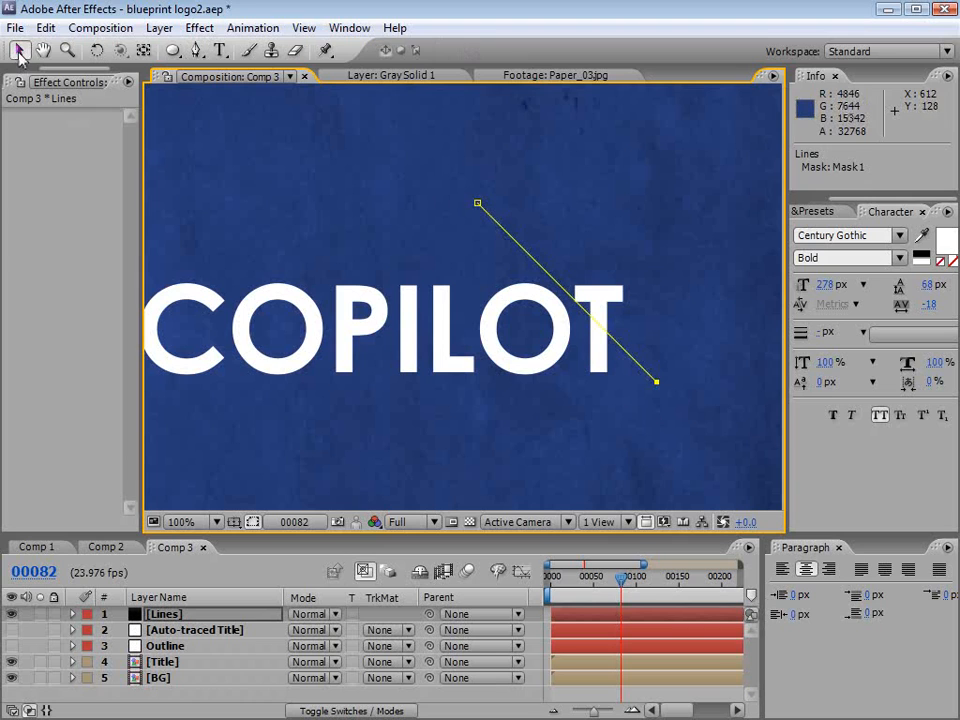
- Move the whole diagonal mask line slightly down and to the left over COPILOT, keeping it selected
{"action": "left_click", "coordinate": [478, 206]}
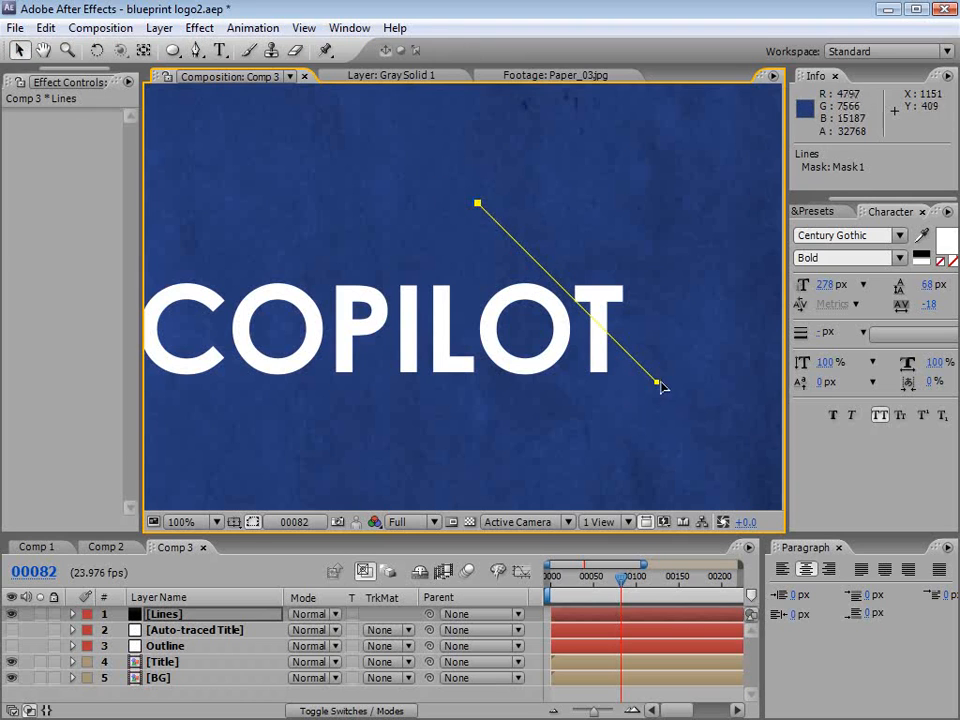
{"action": "left_click_drag", "start_coordinate": [658, 386], "coordinate": [647, 388]}
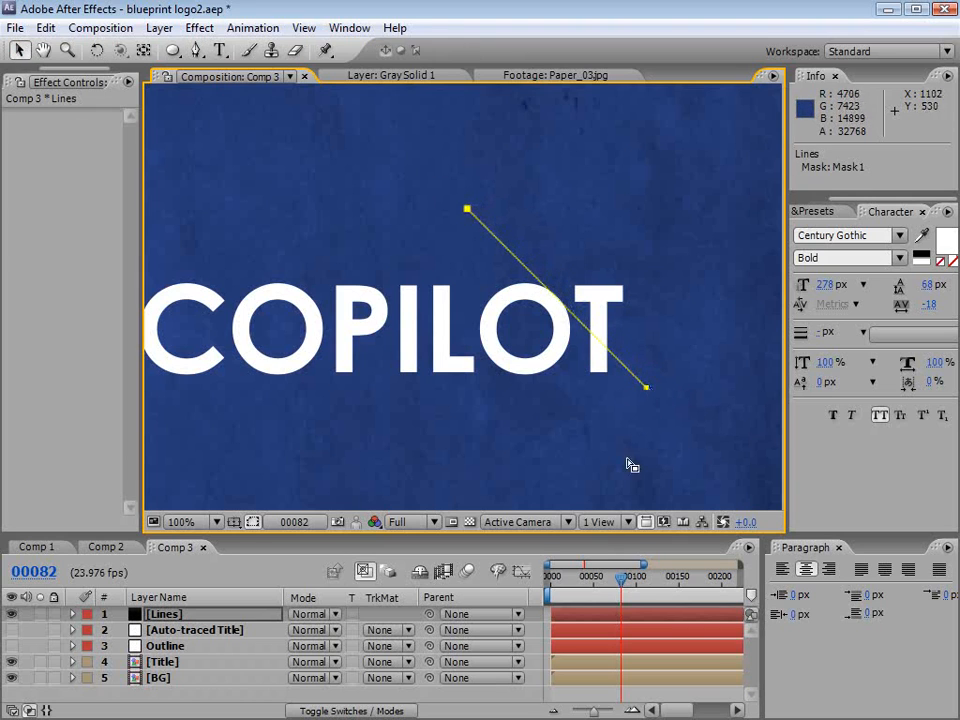
{"action": "left_click", "coordinate": [100, 28]}
{"action": "left_click", "coordinate": [482, 221]}
{"action": "left_click", "coordinate": [470, 244]}
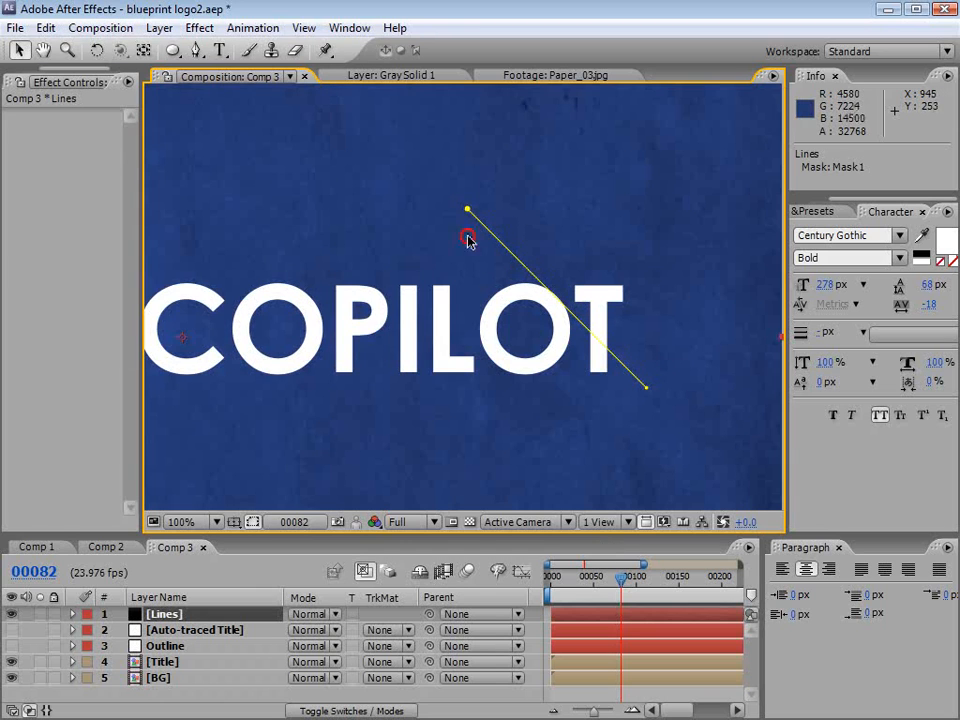
{"action": "left_click", "coordinate": [467, 211]}
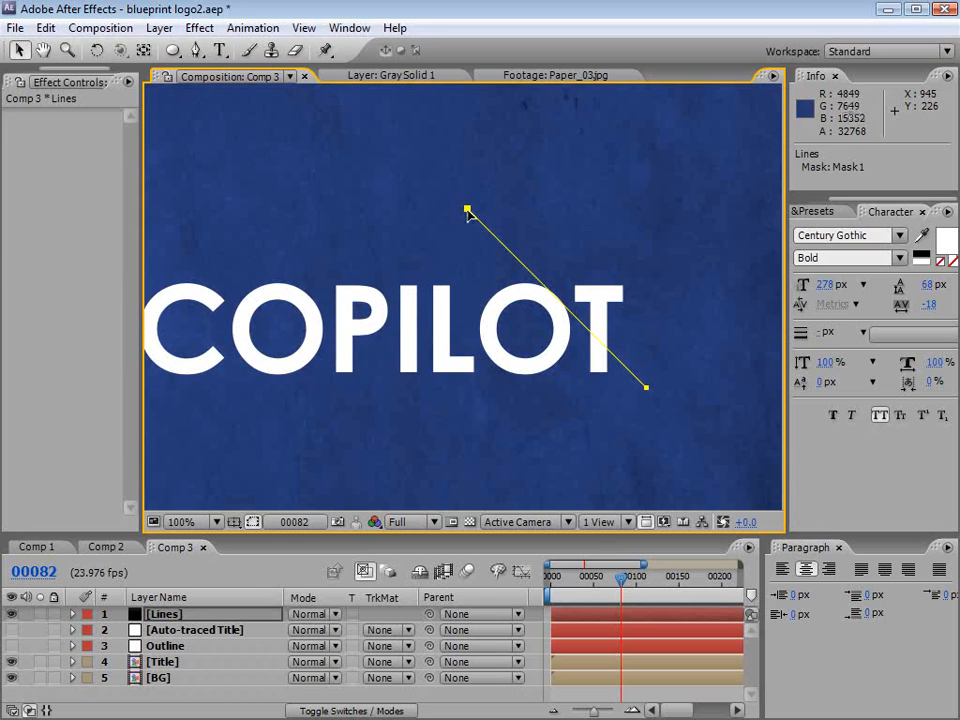
- Duplicate the diagonal mask line and place the copy parallel to it, a short distance to the left
{"action": "left_click", "coordinate": [45, 28]}
{"action": "left_click", "coordinate": [104, 231]}
{"action": "left_click_drag", "start_coordinate": [646, 388], "coordinate": [626, 396]}
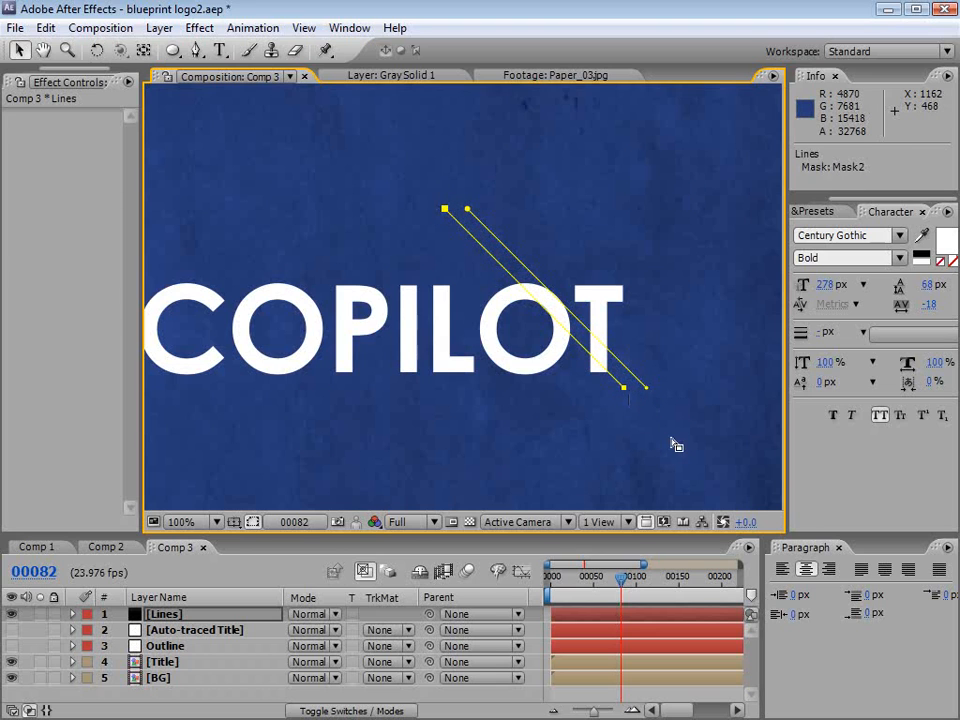
- Undo the last path edit, extend the copy's lower end along 45°, and shorten the original line's upper end
{"action": "key", "text": "ctrl+z"}
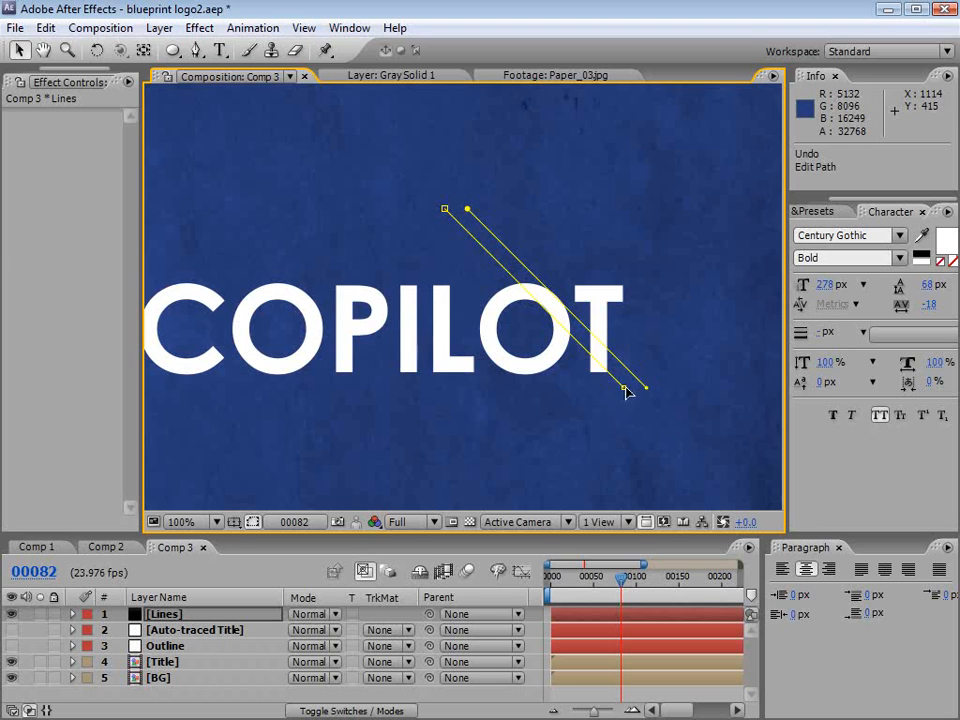
{"action": "left_click_drag", "start_coordinate": [624, 389], "coordinate": [652, 412]}
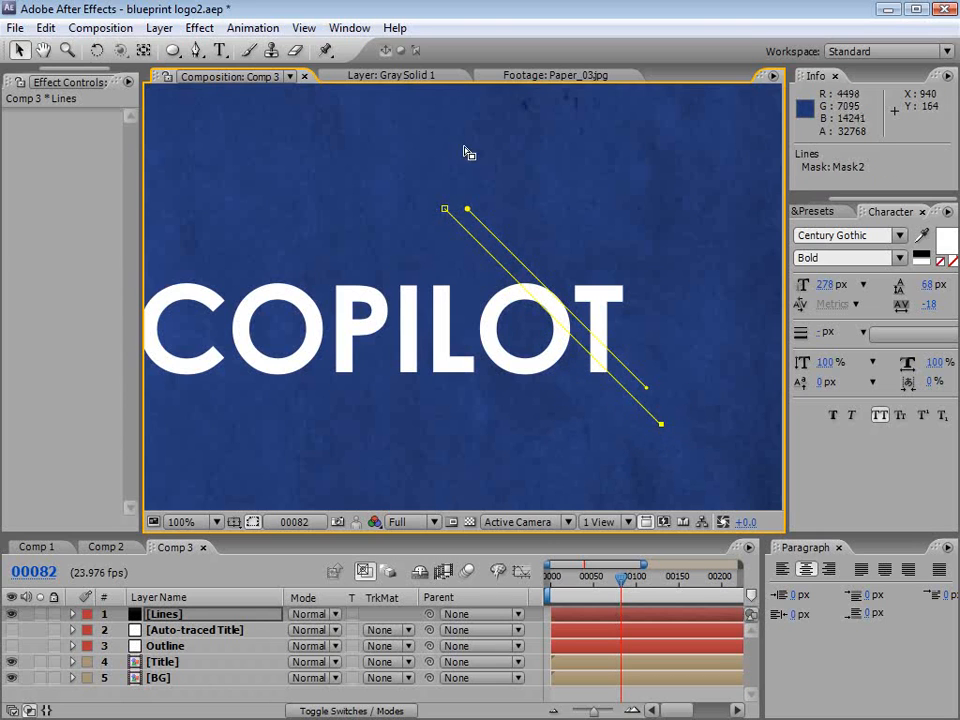
{"action": "left_click_drag", "start_coordinate": [467, 209], "coordinate": [493, 233]}
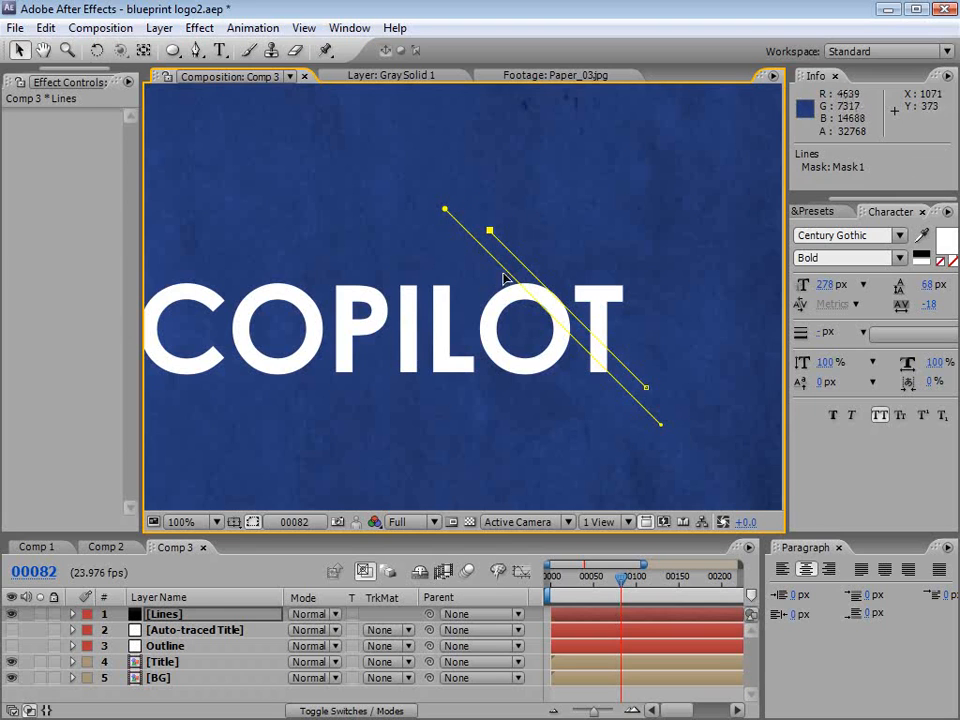
- Duplicate the longer diagonal line three times, spacing the copies unevenly leftward across the PILOT letters
{"action": "left_click", "coordinate": [662, 428]}
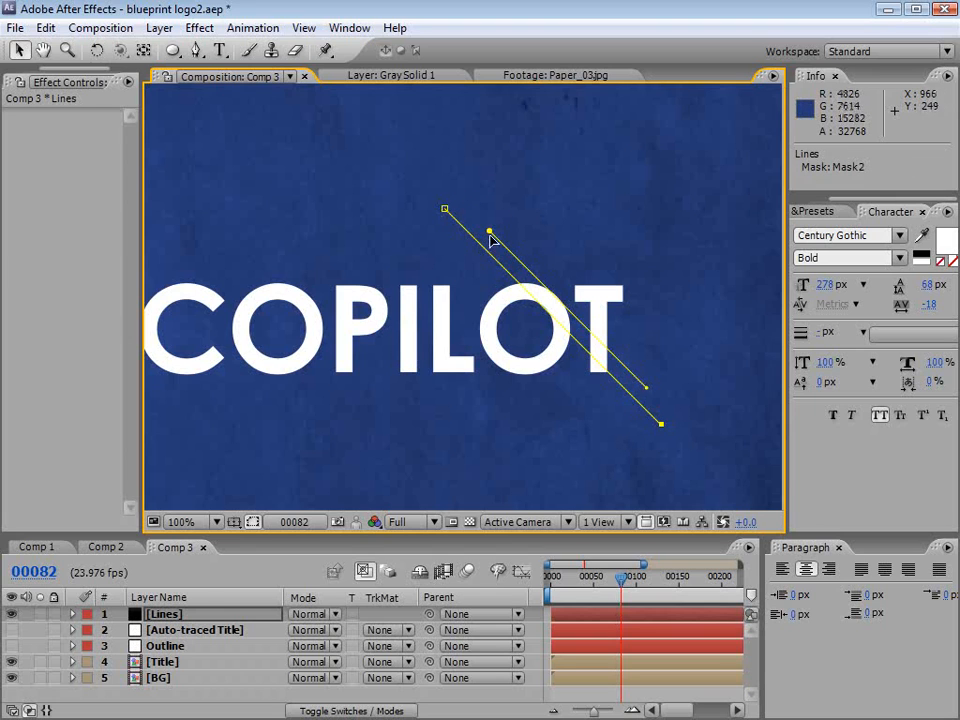
{"action": "key", "text": "ctrl+d"}
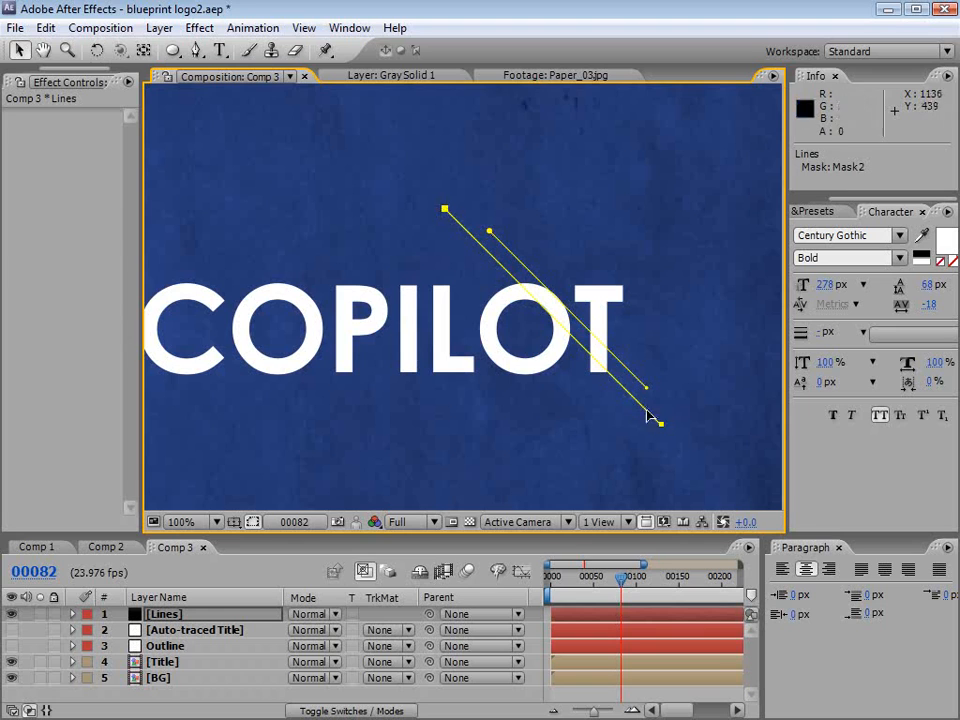
{"action": "left_click_drag", "start_coordinate": [661, 428], "coordinate": [516, 446]}
{"action": "key", "text": "ctrl+d"}
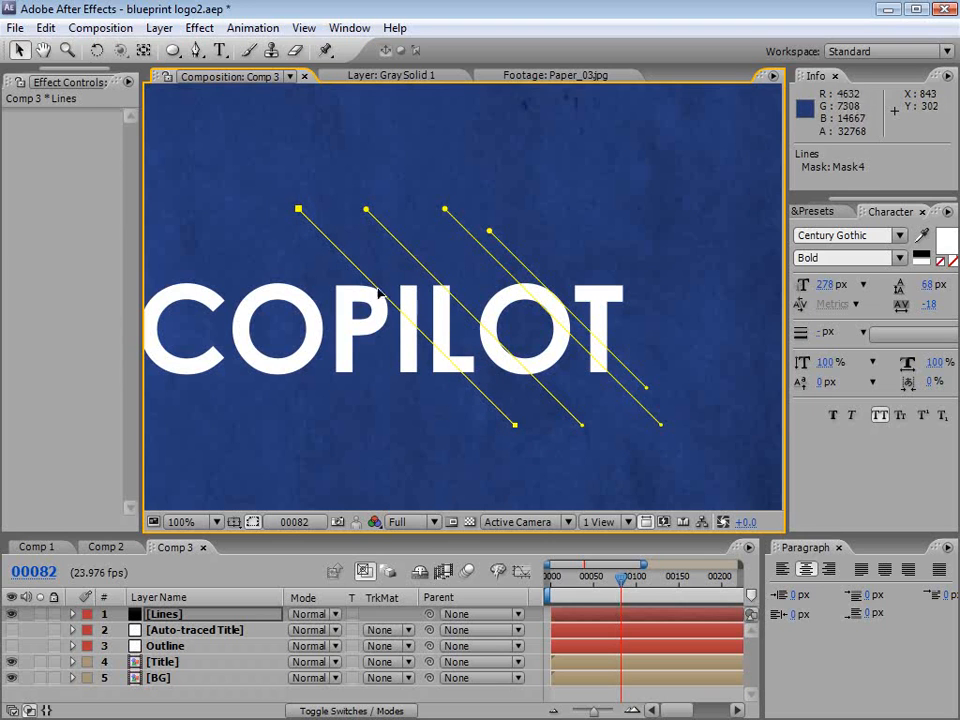
{"action": "key", "text": "ctrl+d"}
{"action": "left_click_drag", "start_coordinate": [514, 424], "coordinate": [439, 437]}
- Add four more parallel copies of the diagonal line, unevenly spaced from the CO of COPILOT across VIDEO
{"action": "left_click_drag", "start_coordinate": [359, 380], "coordinate": [506, 383]}
{"action": "key", "text": "v"}
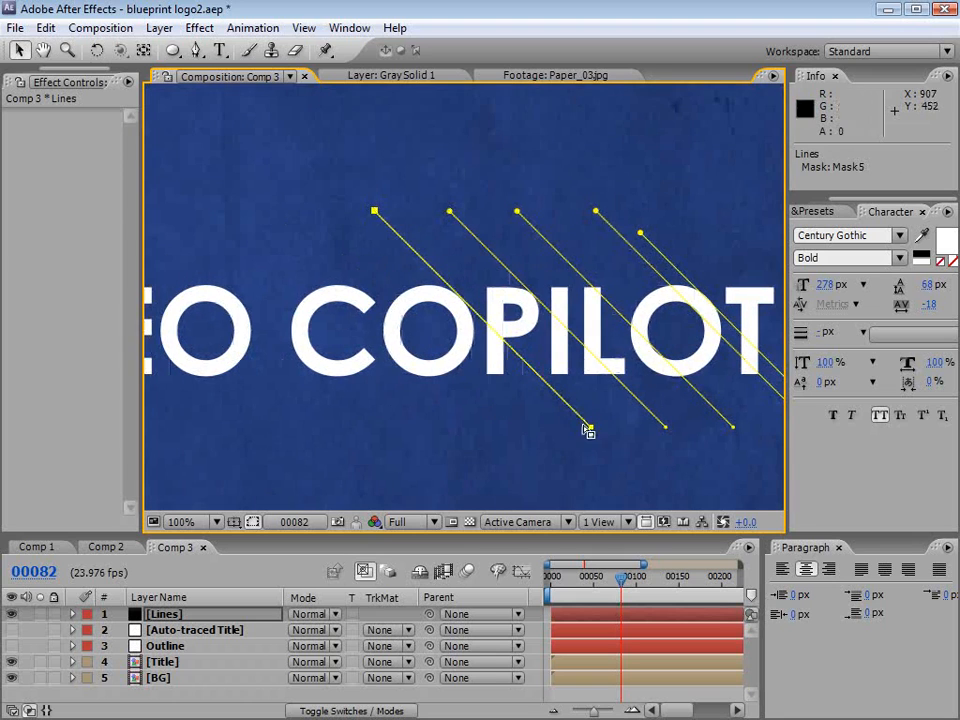
{"action": "key", "text": "ctrl+d"}
{"action": "left_click_drag", "start_coordinate": [589, 428], "coordinate": [403, 441]}
{"action": "key", "text": "ctrl+d"}
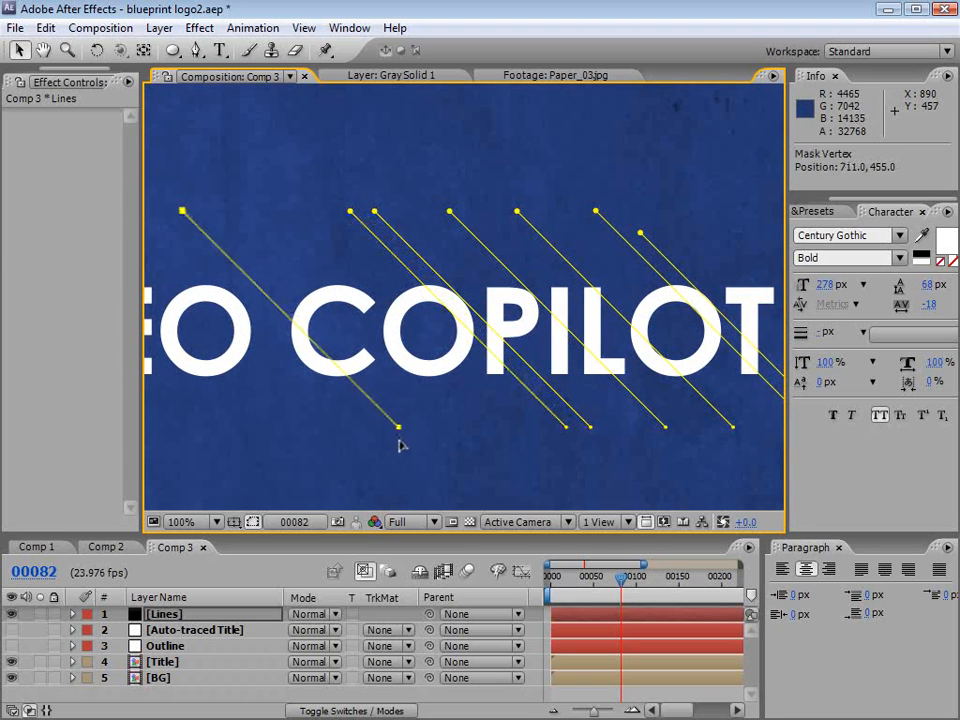
{"action": "left_click_drag", "start_coordinate": [450, 364], "coordinate": [665, 393]}
{"action": "key", "text": "ctrl+d"}
{"action": "left_click_drag", "start_coordinate": [619, 427], "coordinate": [490, 449]}
{"action": "left_click_drag", "start_coordinate": [347, 377], "coordinate": [508, 370]}
{"action": "key", "text": "ctrl+d"}
{"action": "left_click_drag", "start_coordinate": [648, 425], "coordinate": [596, 429]}
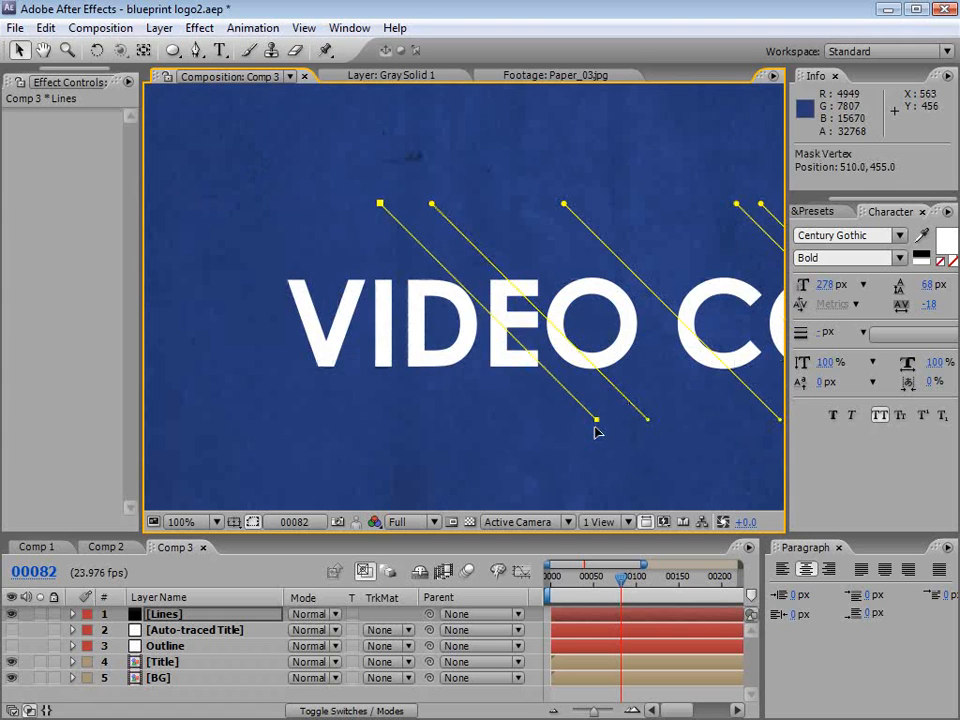
- Shorten the upper ends of the diagonal lines left of COPILOT's last two by varying amounts, keeping their 45° angle
{"action": "key", "text": "space"}
{"action": "left_click_drag", "start_coordinate": [695, 328], "coordinate": [591, 369]}
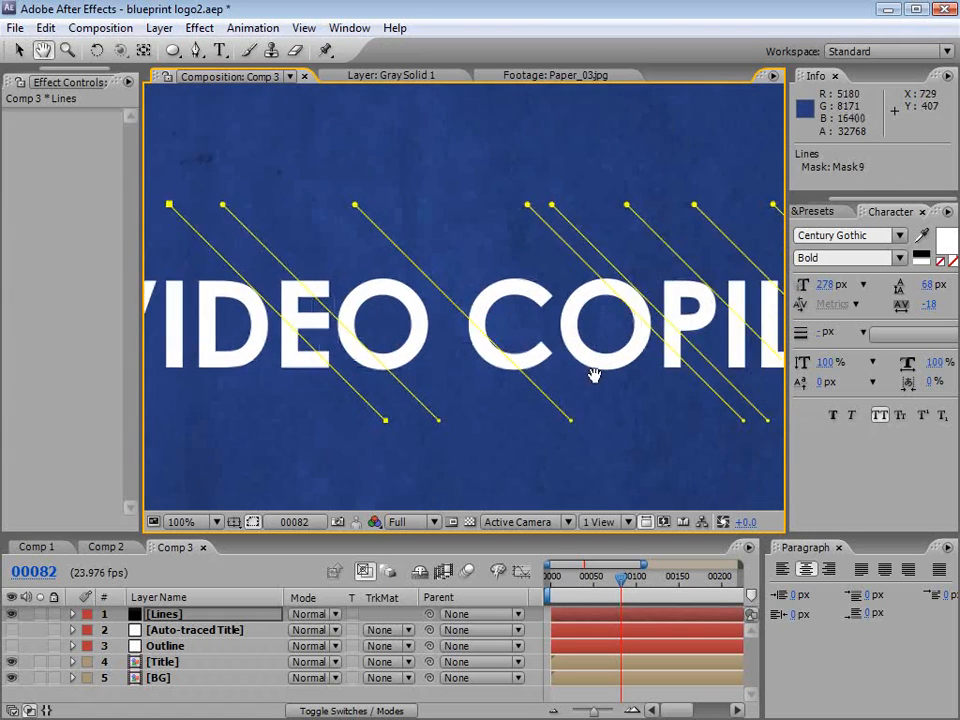
{"action": "scroll", "coordinate": [561, 364], "scroll_direction": "down", "scroll_amount": 2}
{"action": "key", "text": "grave"}
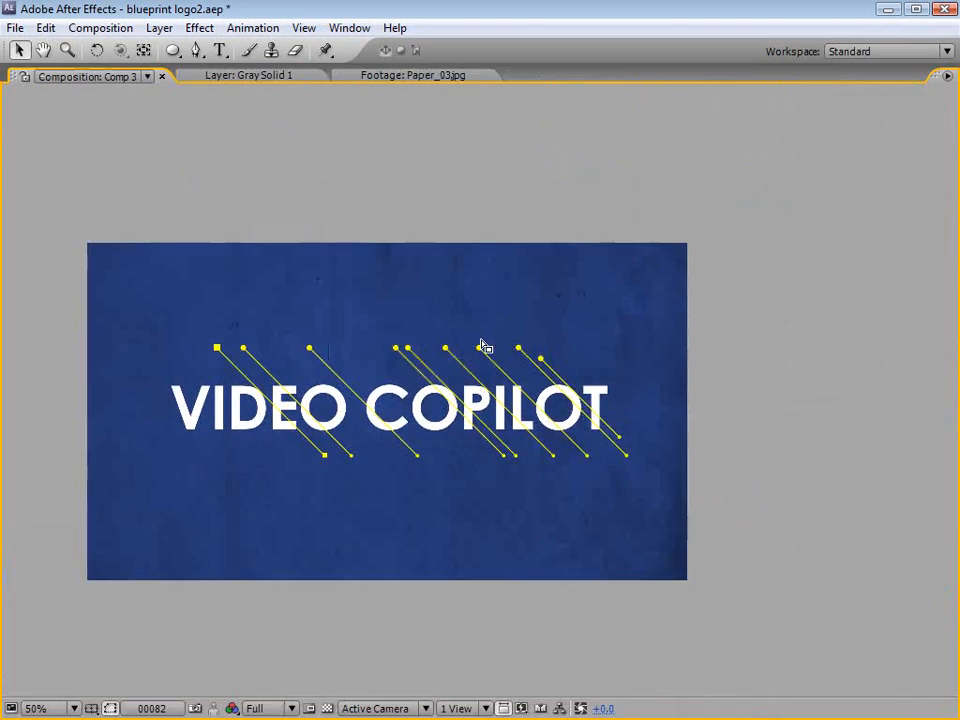
{"action": "scroll", "coordinate": [483, 346], "scroll_direction": "up", "scroll_amount": 1}
{"action": "key", "text": "space"}
{"action": "left_click_drag", "start_coordinate": [404, 423], "coordinate": [516, 393]}
{"action": "left_click_drag", "start_coordinate": [638, 487], "coordinate": [679, 528]}
{"action": "left_click_drag", "start_coordinate": [448, 272], "coordinate": [481, 311]}
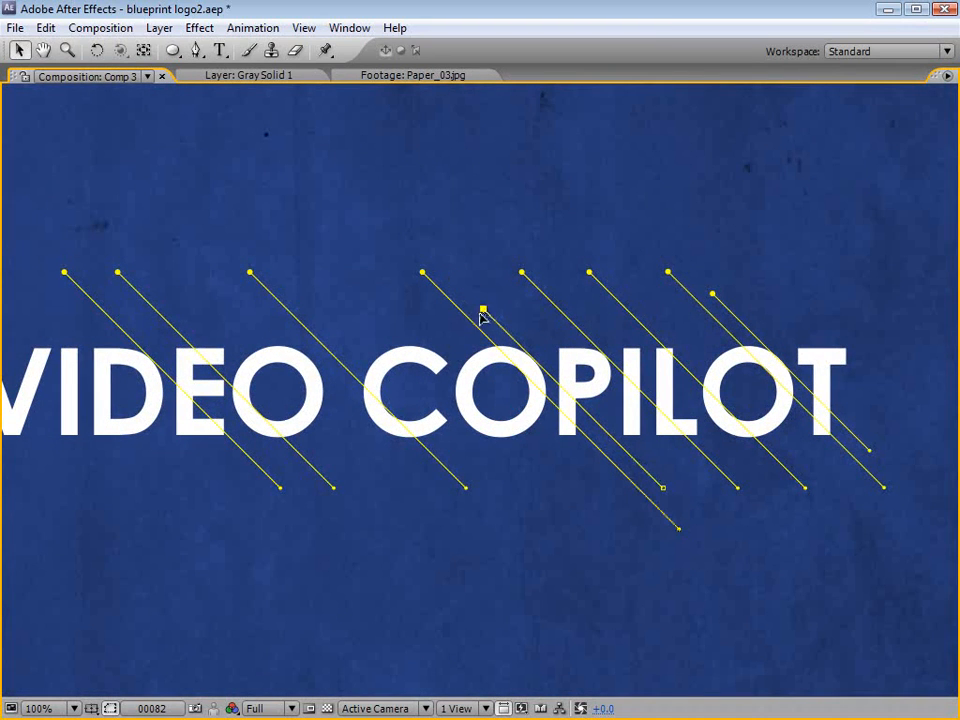
{"action": "left_click_drag", "start_coordinate": [522, 272], "coordinate": [586, 336]}
{"action": "left_click_drag", "start_coordinate": [590, 273], "coordinate": [645, 327]}
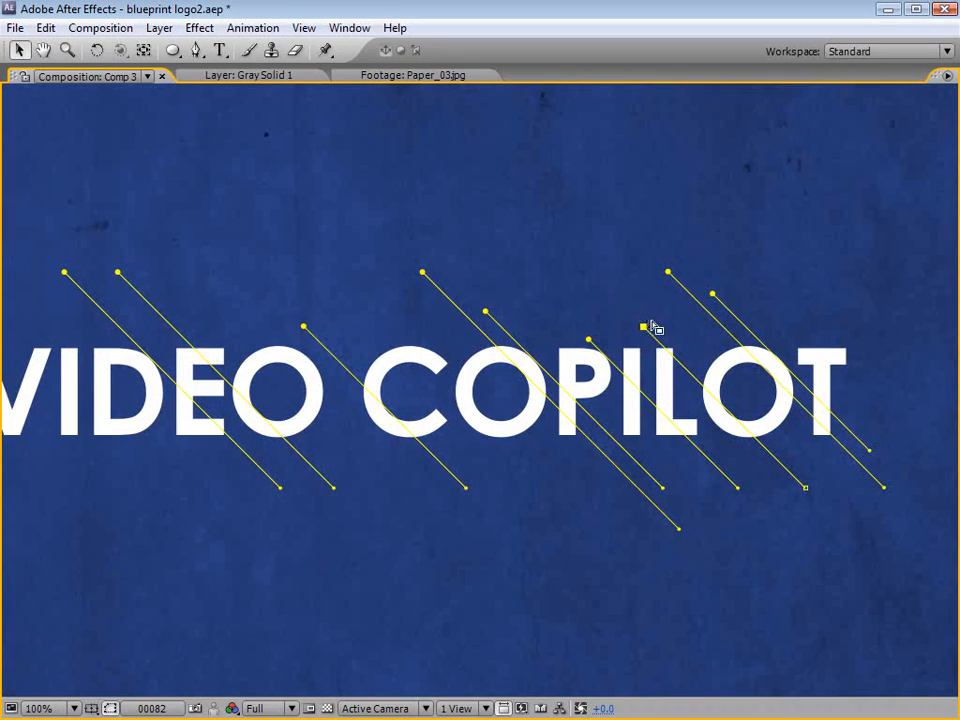
{"action": "left_click_drag", "start_coordinate": [423, 273], "coordinate": [436, 288]}
{"action": "left_click_drag", "start_coordinate": [119, 273], "coordinate": [175, 329]}
{"action": "left_click_drag", "start_coordinate": [65, 273], "coordinate": [93, 302]}
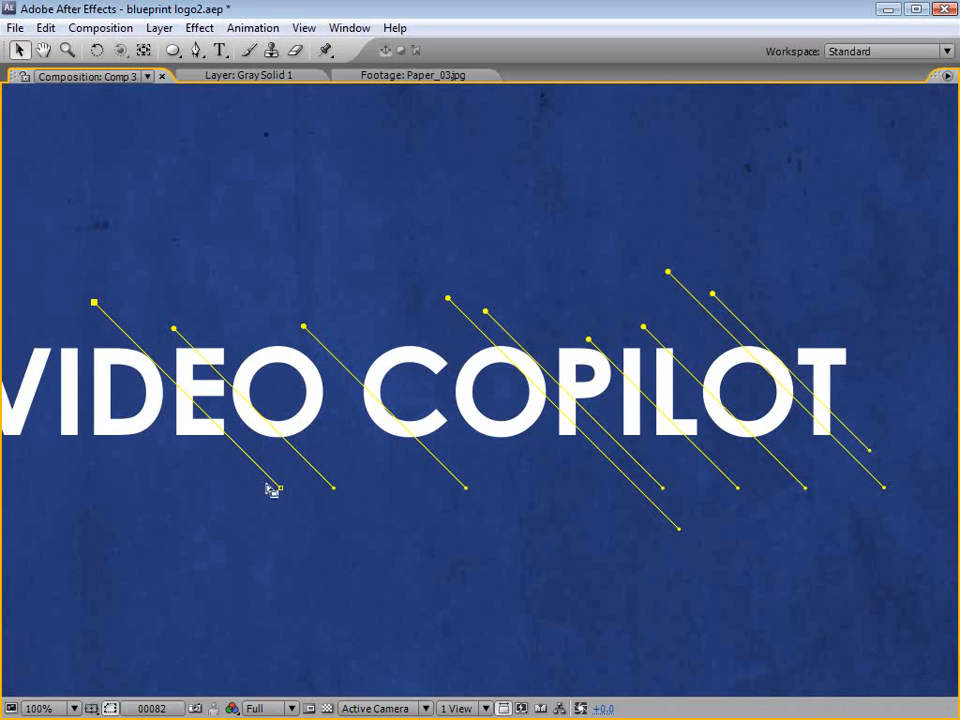
- Shorten the lower ends of most diagonal lines by varying amounts along their 45° direction so the ends look irregular
{"action": "left_click_drag", "start_coordinate": [335, 488], "coordinate": [322, 477]}
{"action": "left_click_drag", "start_coordinate": [467, 491], "coordinate": [434, 460]}
{"action": "left_click_drag", "start_coordinate": [678, 531], "coordinate": [600, 453]}
{"action": "left_click_drag", "start_coordinate": [739, 489], "coordinate": [707, 461]}
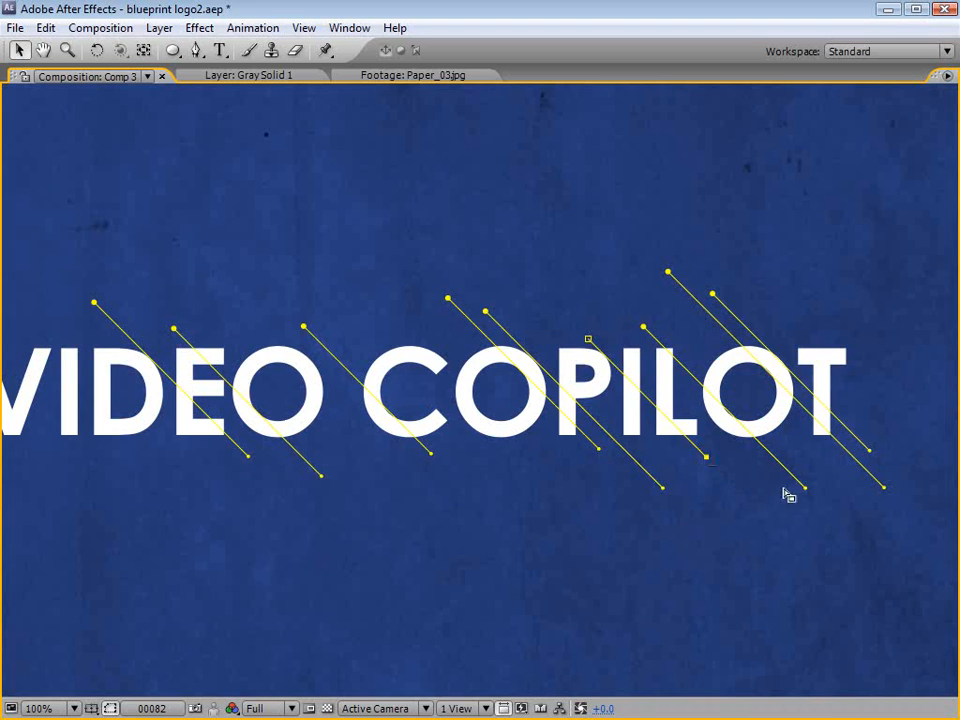
{"action": "left_click_drag", "start_coordinate": [809, 491], "coordinate": [775, 457]}
{"action": "left_click_drag", "start_coordinate": [884, 490], "coordinate": [846, 454]}
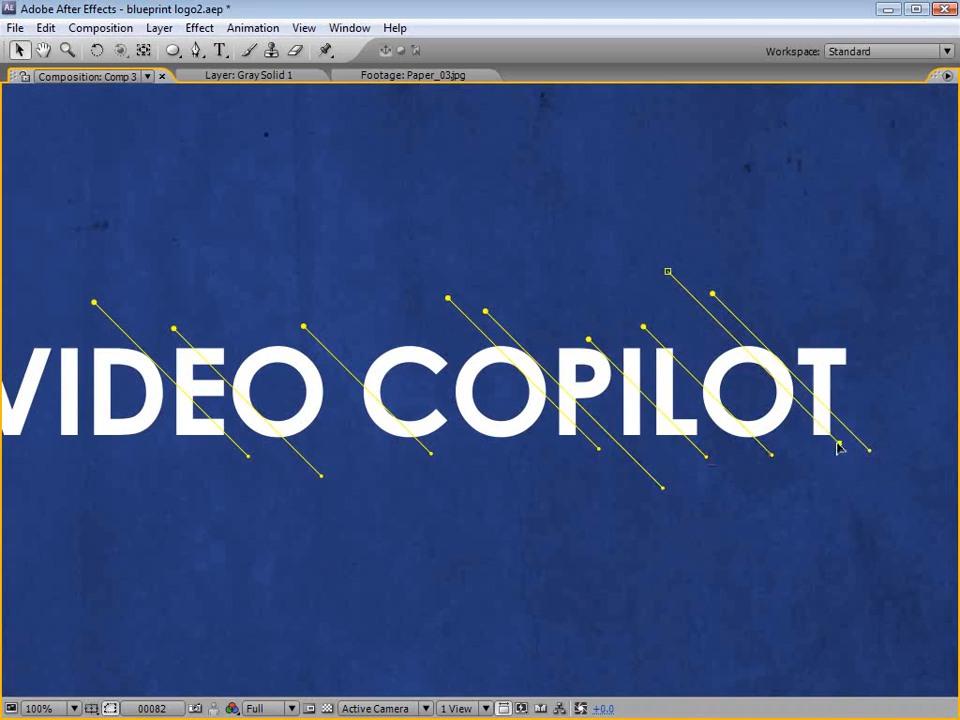
{"action": "key", "text": "grave"}
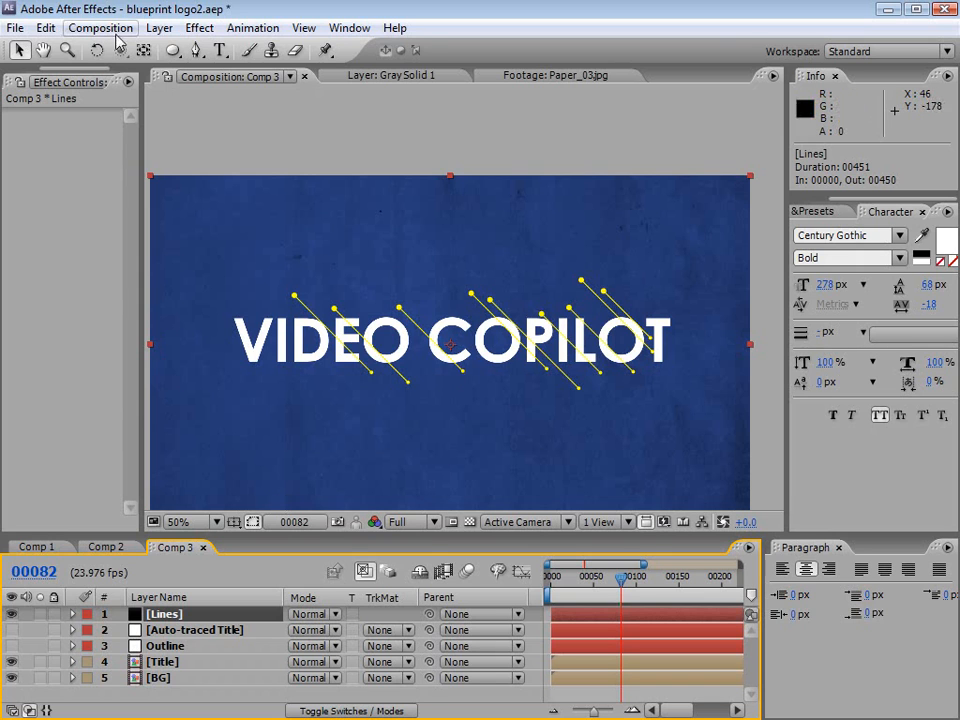
- Create another black 1280 by 720 solid layer with the default name
{"action": "left_click", "coordinate": [159, 28]}
{"action": "mouse_move", "coordinate": [400, 49]}
{"action": "left_click", "coordinate": [505, 75]}
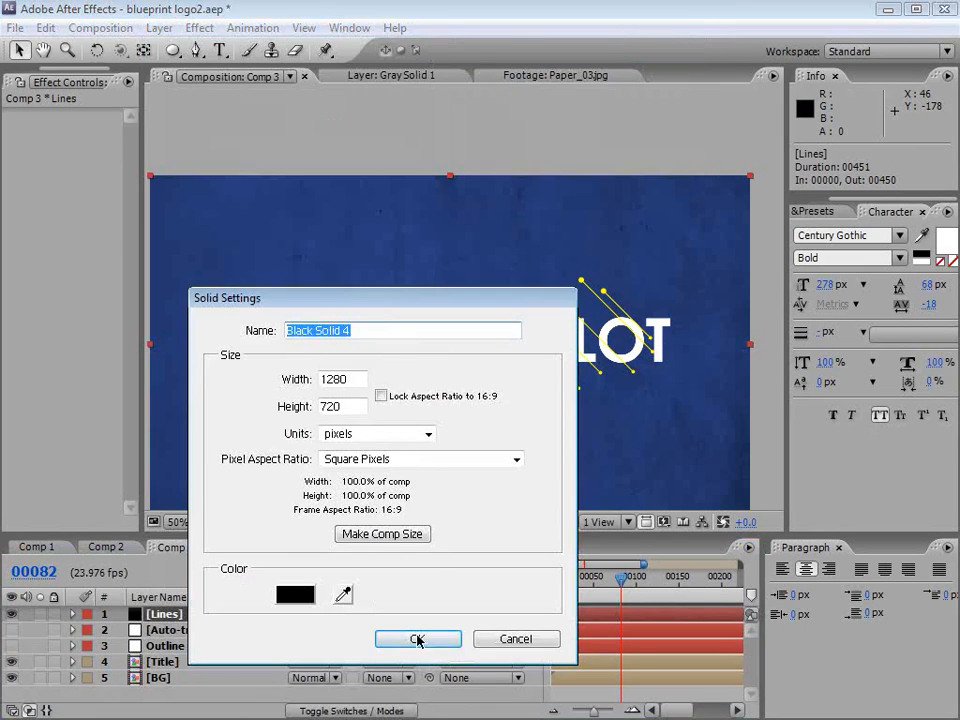
{"action": "left_click", "coordinate": [417, 639]}
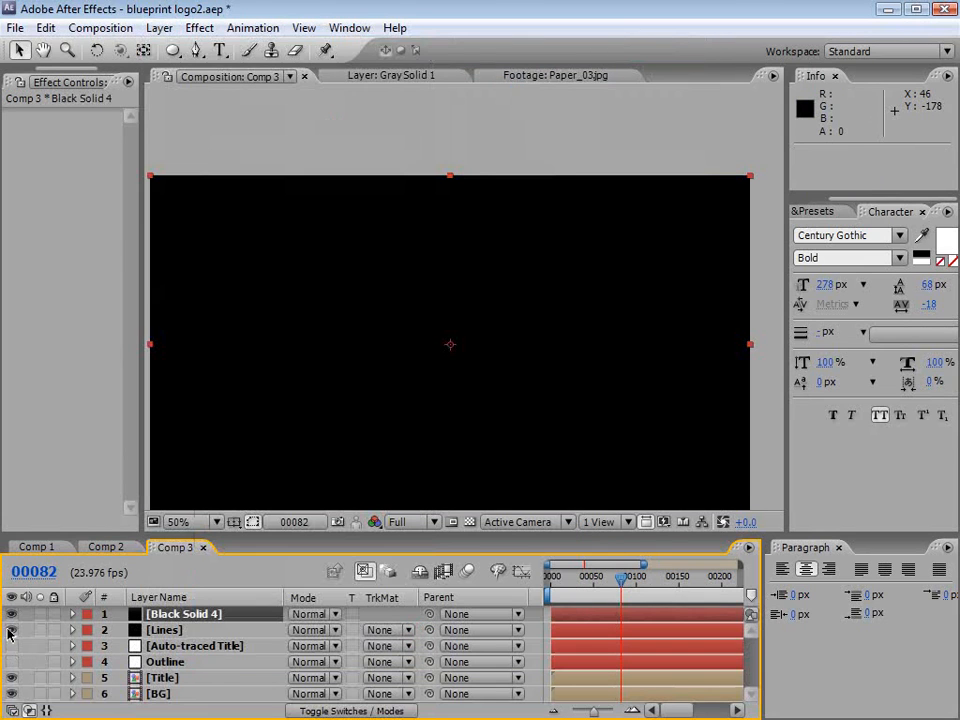
- Hide the Lines layer and set the new black solid's Opacity to 0%
{"action": "key", "text": "t"}
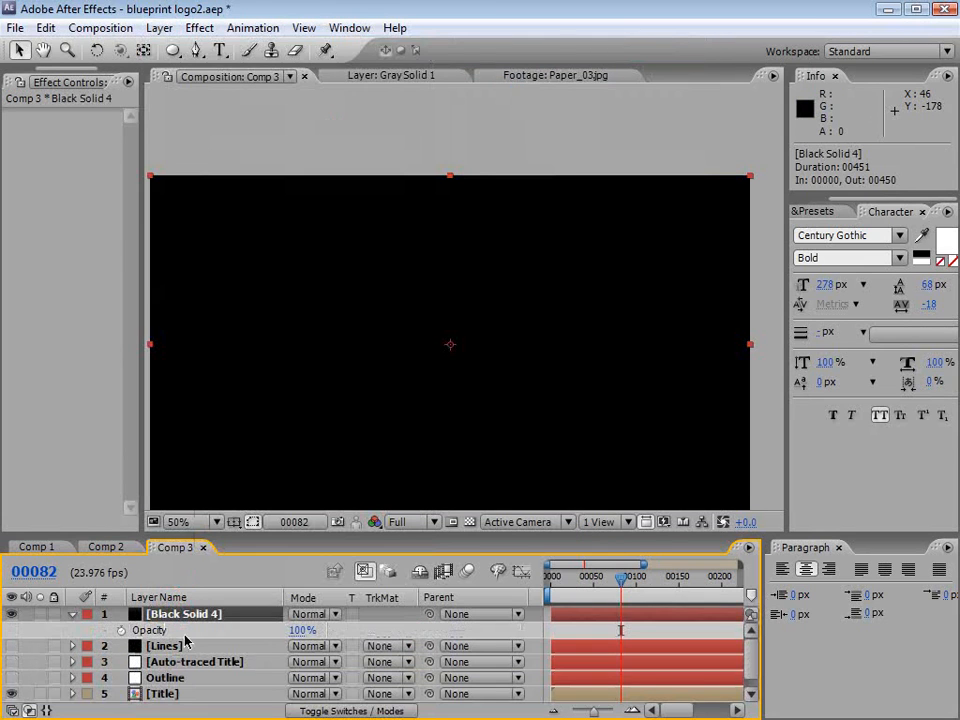
{"action": "left_click", "coordinate": [300, 630]}
{"action": "type", "text": "0"}
{"action": "key", "text": "Return"}
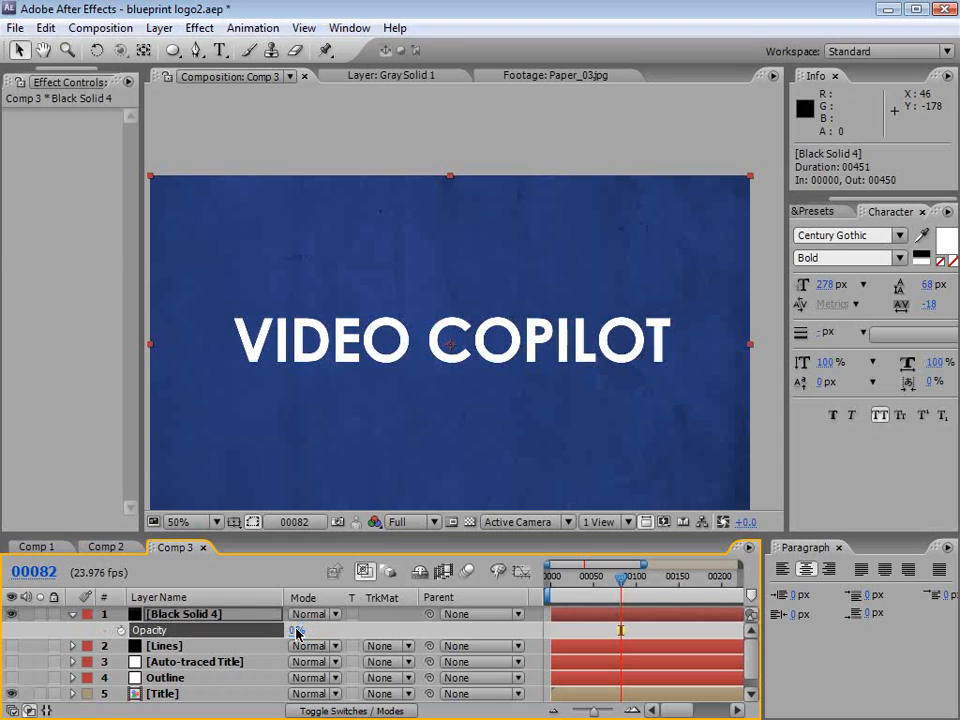
- Draw an open 45° mask line on the new solid with the Pen tool, rising rightward from the L across the O
{"action": "left_click", "coordinate": [196, 50]}
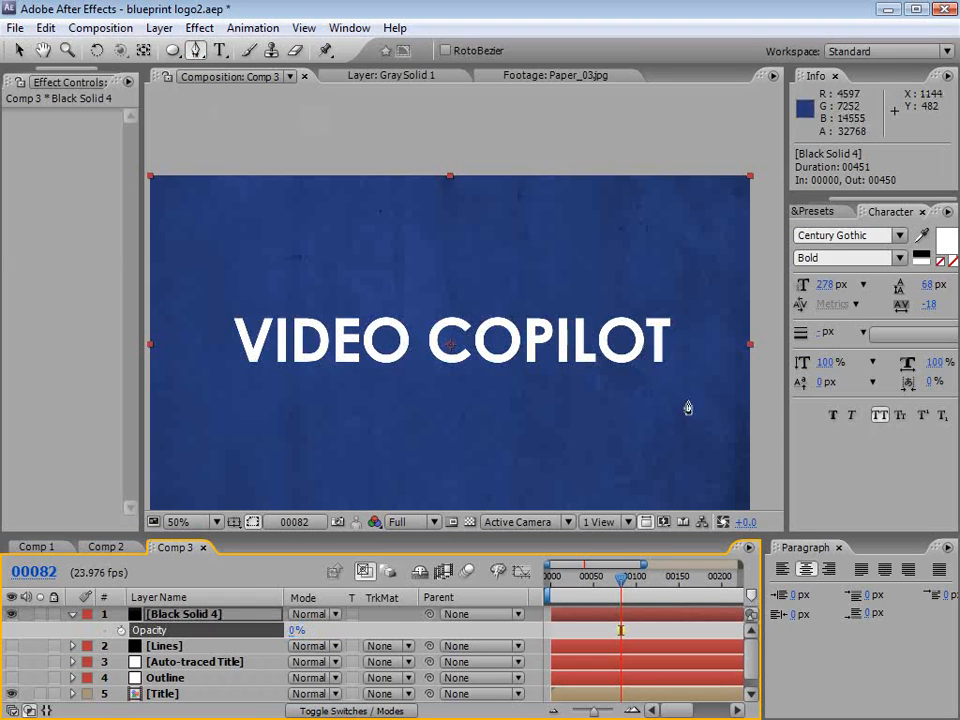
{"action": "scroll", "coordinate": [688, 408], "scroll_direction": "up", "scroll_amount": 1}
{"action": "left_click_drag", "start_coordinate": [664, 399], "coordinate": [411, 369]}
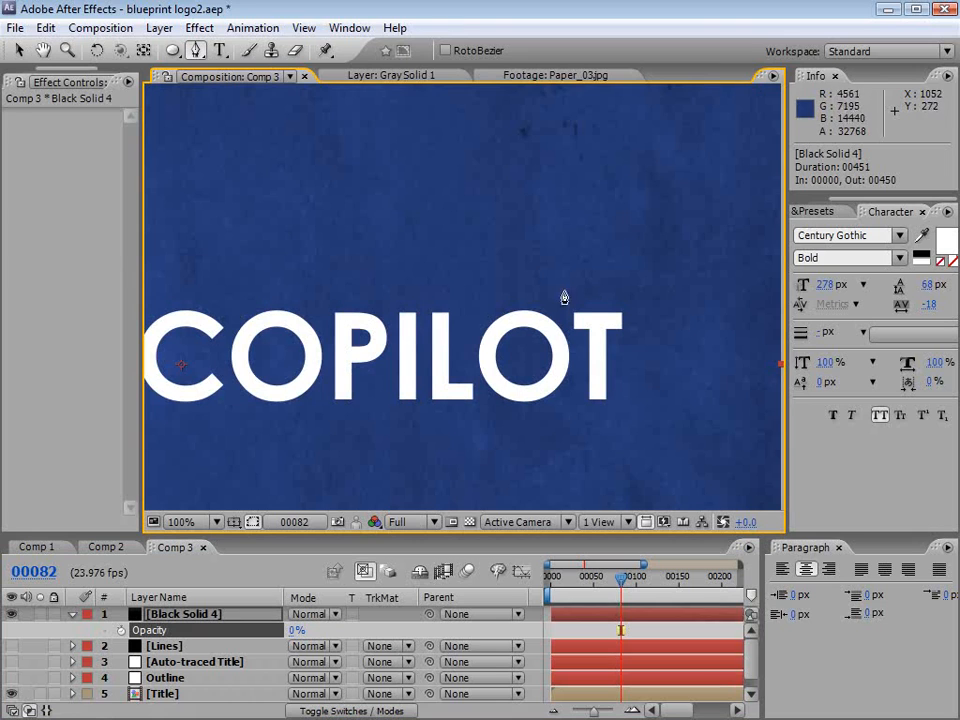
{"action": "left_click", "coordinate": [624, 224]}
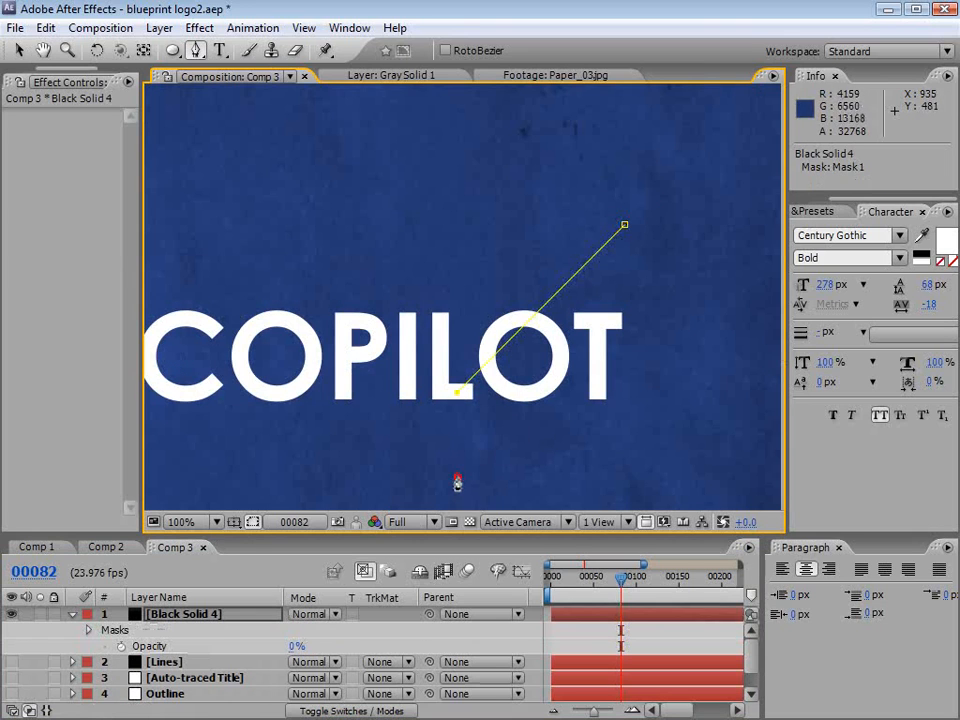
{"action": "left_click", "coordinate": [456, 392]}
- Extend the new line's lower end below the letters, and shift the whole line right to cross the T
{"action": "key", "text": "v"}
{"action": "left_click_drag", "start_coordinate": [456, 392], "coordinate": [405, 443]}
{"action": "left_click_drag", "start_coordinate": [624, 224], "coordinate": [632, 226]}
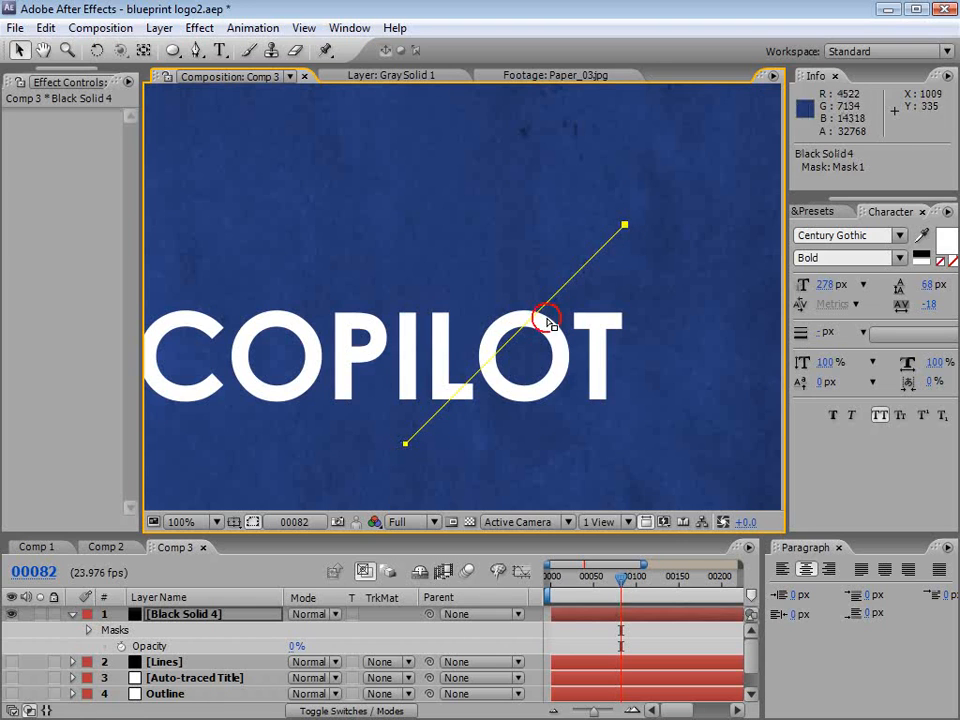
{"action": "left_click", "coordinate": [406, 444]}
{"action": "left_click_drag", "start_coordinate": [410, 446], "coordinate": [495, 478]}
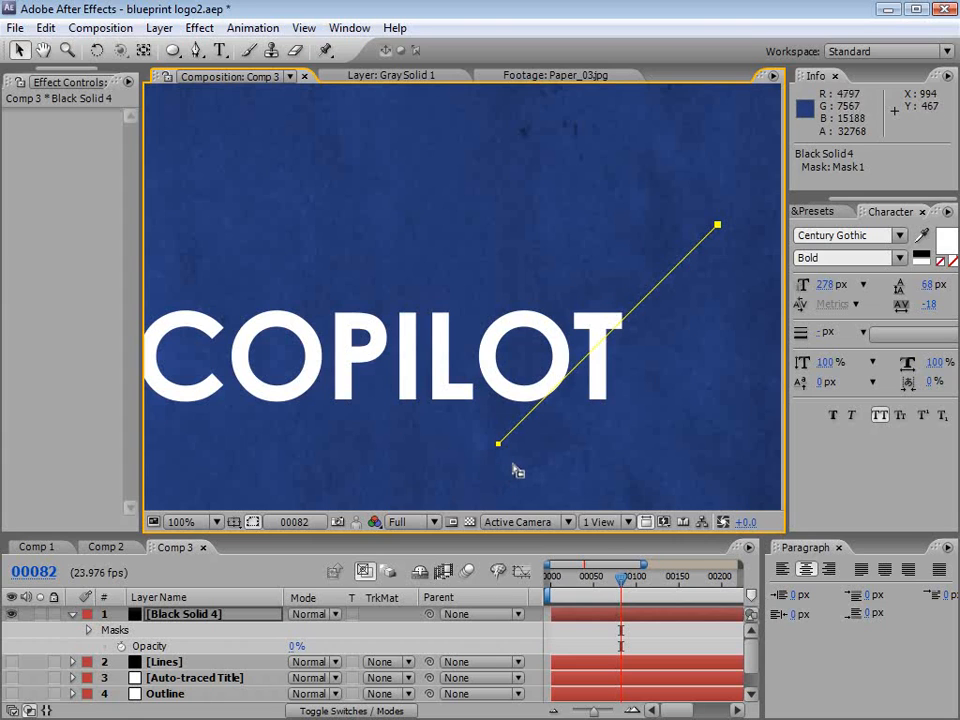
- Duplicate the rising diagonal line four times, spacing the copies unevenly leftward across COPILOT
{"action": "key", "text": "ctrl+d"}
{"action": "left_click_drag", "start_coordinate": [500, 448], "coordinate": [228, 446]}
{"action": "key", "text": "ctrl+d"}
{"action": "key", "text": "ctrl+d"}
{"action": "key", "text": "ctrl+d"}
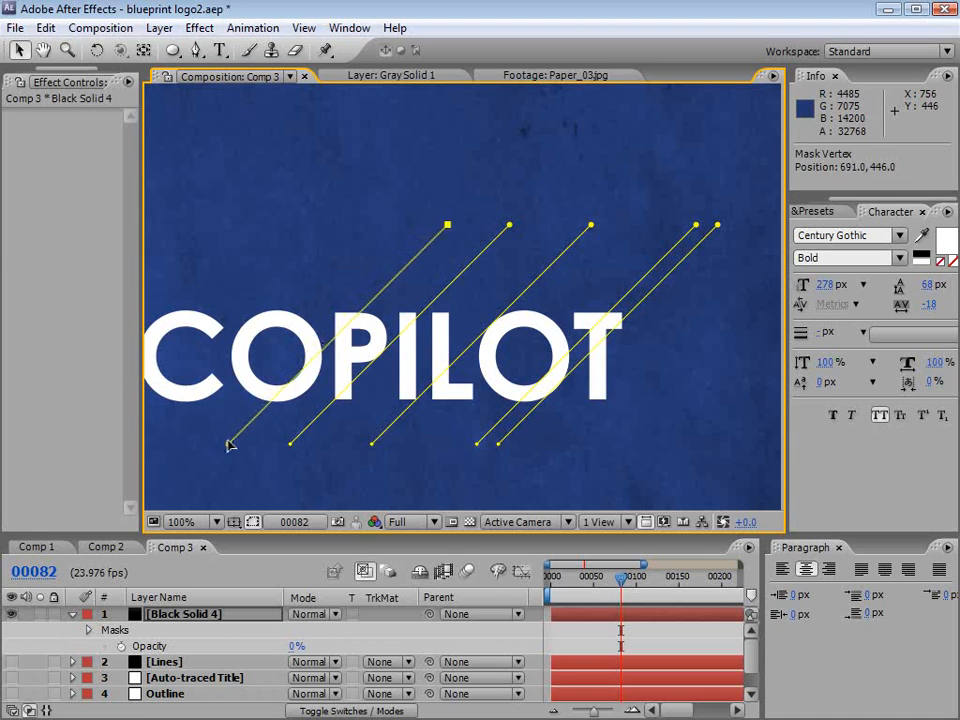
- Add four more copies of the rising line across VIDEO and the start of COPILOT, and stagger the line ends
{"action": "key", "text": "ctrl+d"}
{"action": "left_click_drag", "start_coordinate": [397, 404], "coordinate": [626, 386]}
{"action": "left_click_drag", "start_coordinate": [456, 429], "coordinate": [336, 428]}
{"action": "key", "text": "ctrl+d"}
{"action": "left_click_drag", "start_coordinate": [334, 425], "coordinate": [298, 425]}
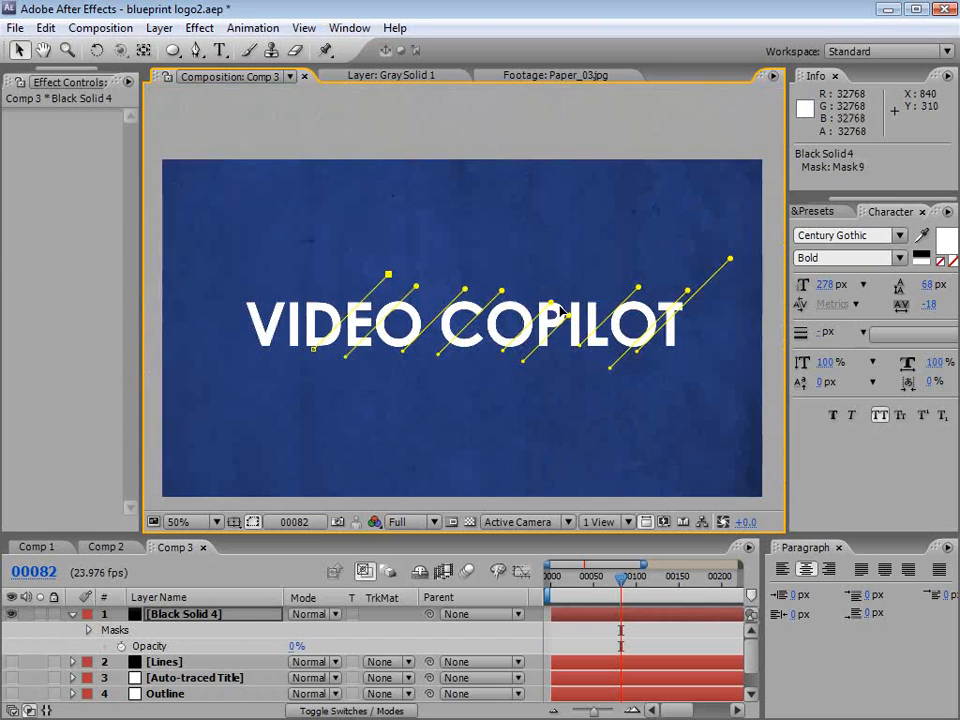
- Extend the upper end of the line crossing the P, and shift the line at VIDEO's final O up and right
{"action": "left_click", "coordinate": [550, 301]}
{"action": "left_click_drag", "start_coordinate": [550, 301], "coordinate": [578, 274]}
{"action": "left_click_drag", "start_coordinate": [465, 290], "coordinate": [477, 277]}
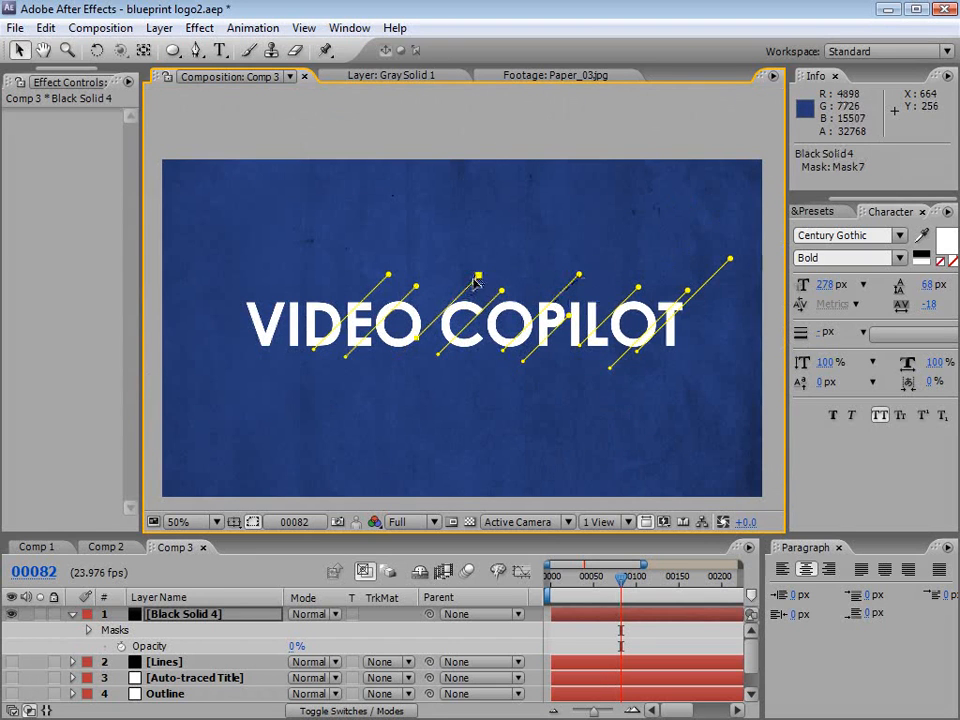
{"action": "left_click", "coordinate": [484, 273]}
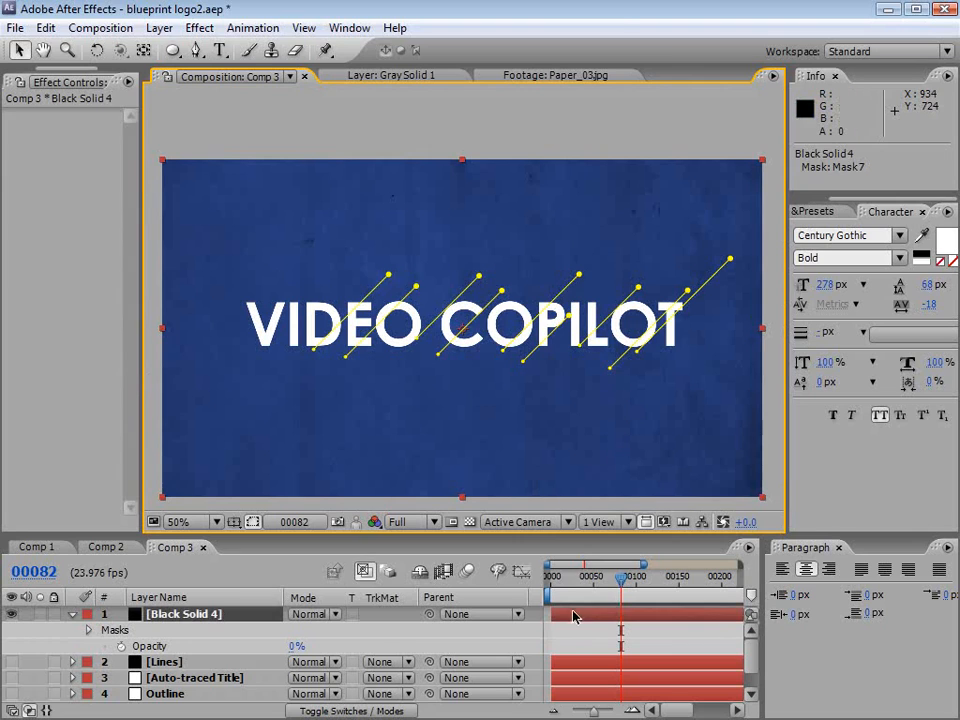
- Hide the rising diagonals layer and create a new black solid of 1280 × 720 pixels above the line layers
{"action": "left_click", "coordinate": [339, 604]}
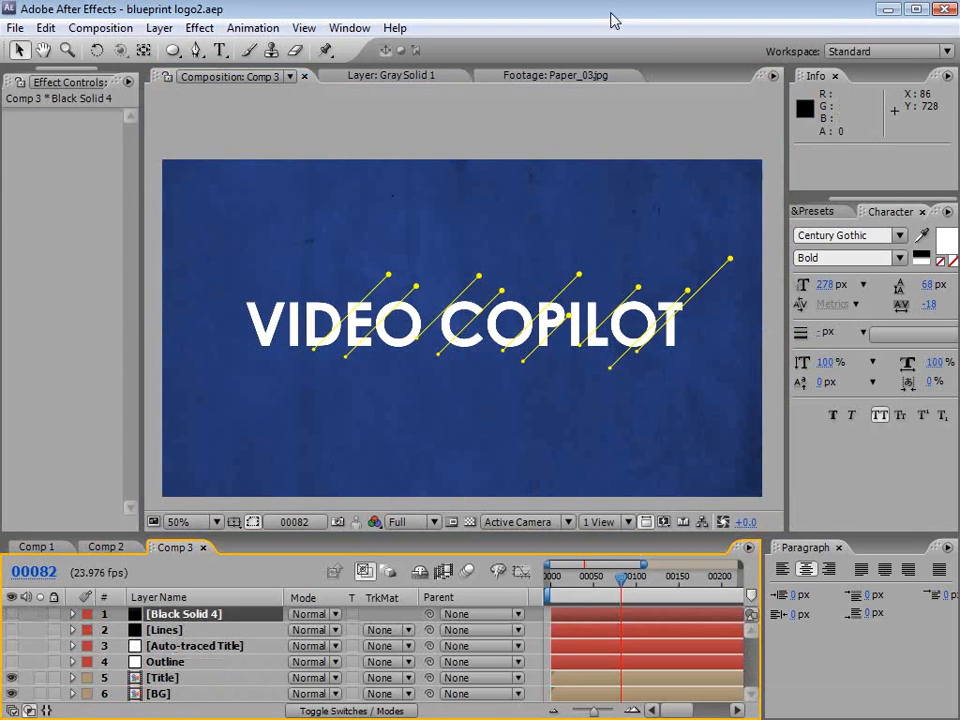
{"action": "left_click", "coordinate": [159, 27]}
{"action": "mouse_move", "coordinate": [185, 49]}
{"action": "left_click", "coordinate": [488, 70]}
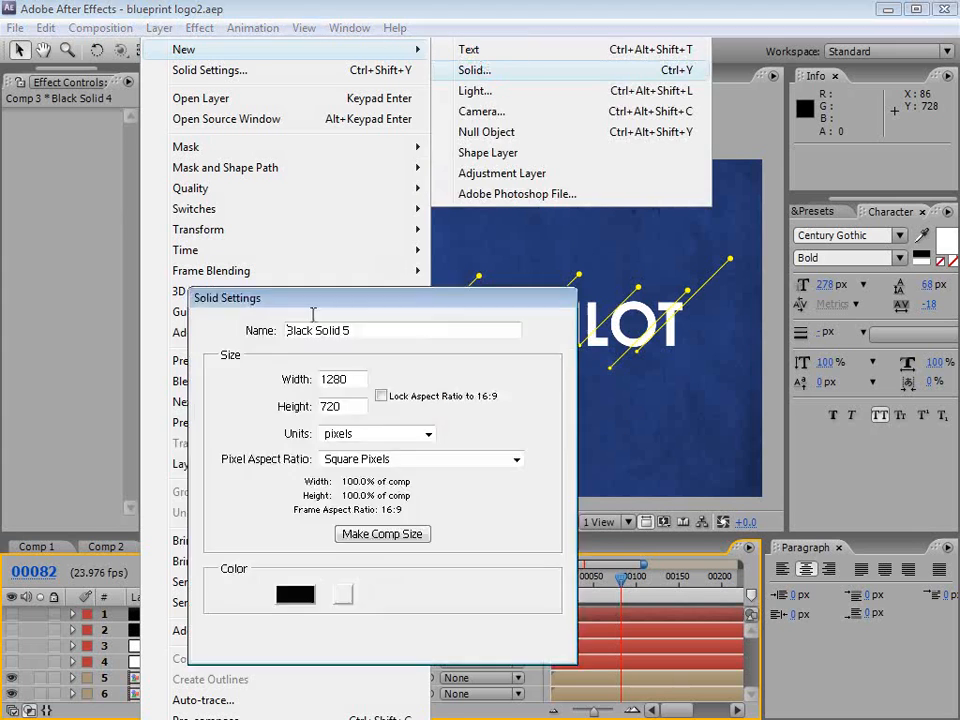
{"action": "key", "text": "Return"}
- Rename the falling diagonals layer Diag 1 and the rising diagonals layer Diiag 2
{"action": "left_click", "coordinate": [171, 646]}
{"action": "key", "text": "Return"}
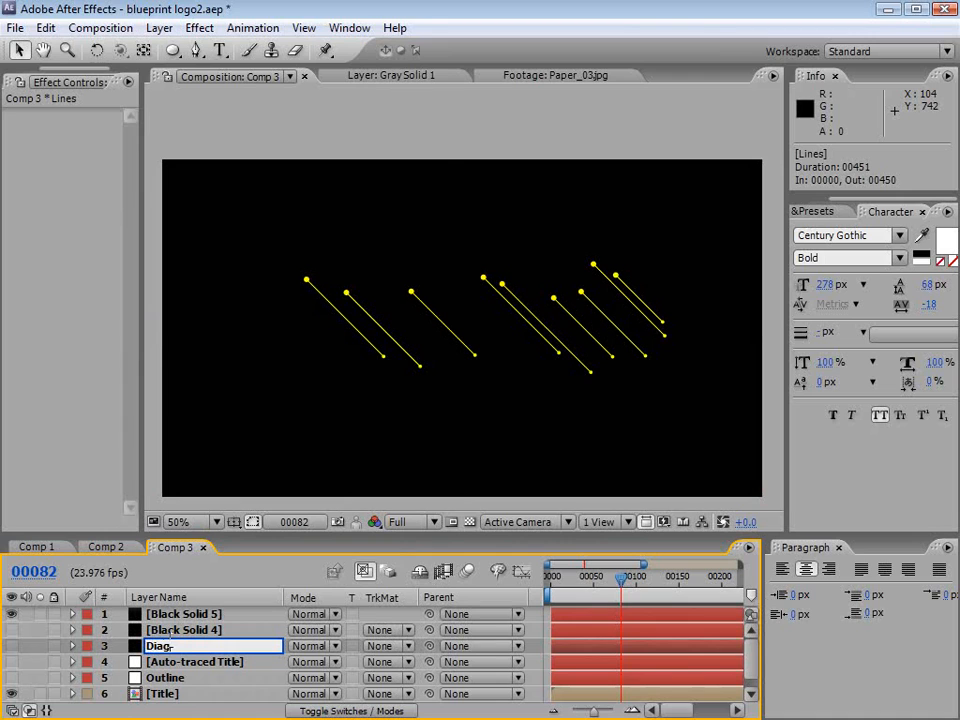
{"action": "type", "text": "Diag 1"}
{"action": "key", "text": "Return"}
{"action": "left_click", "coordinate": [172, 630]}
{"action": "key", "text": "Return"}
{"action": "type", "text": "Di"}
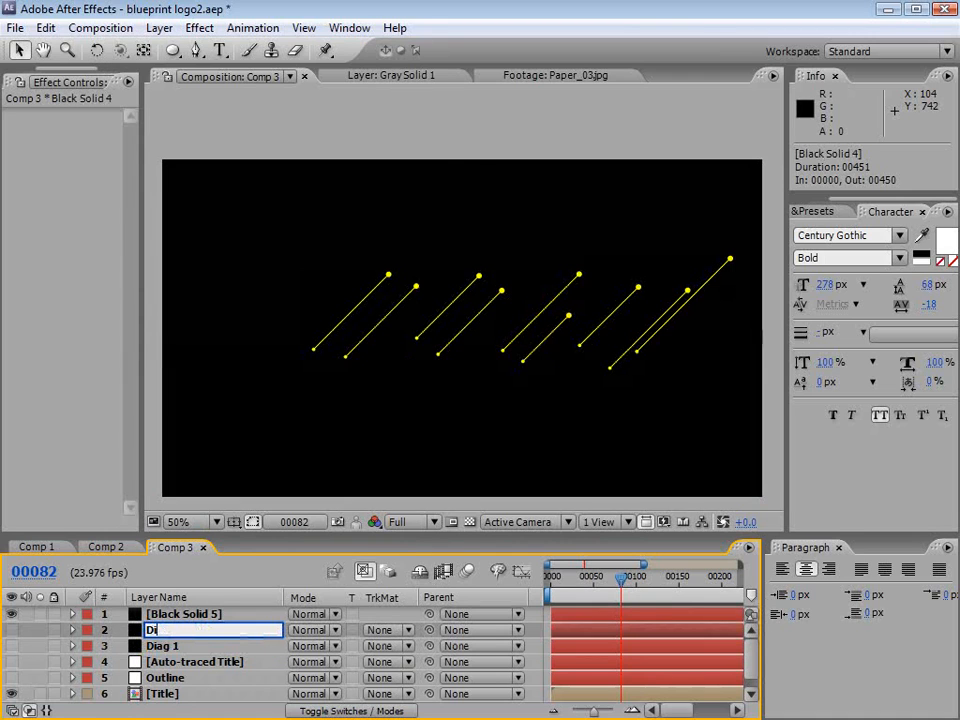
{"action": "key", "text": "Return"}
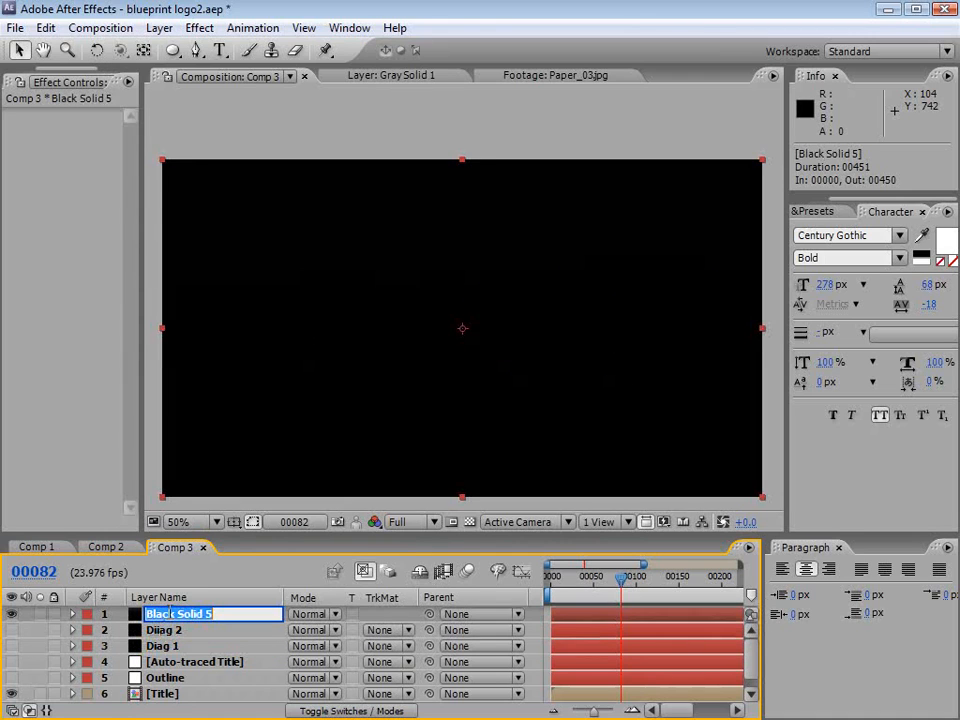
- Rename the new black solid Vertical and set its opacity to 0%
{"action": "type", "text": "Vertic"}
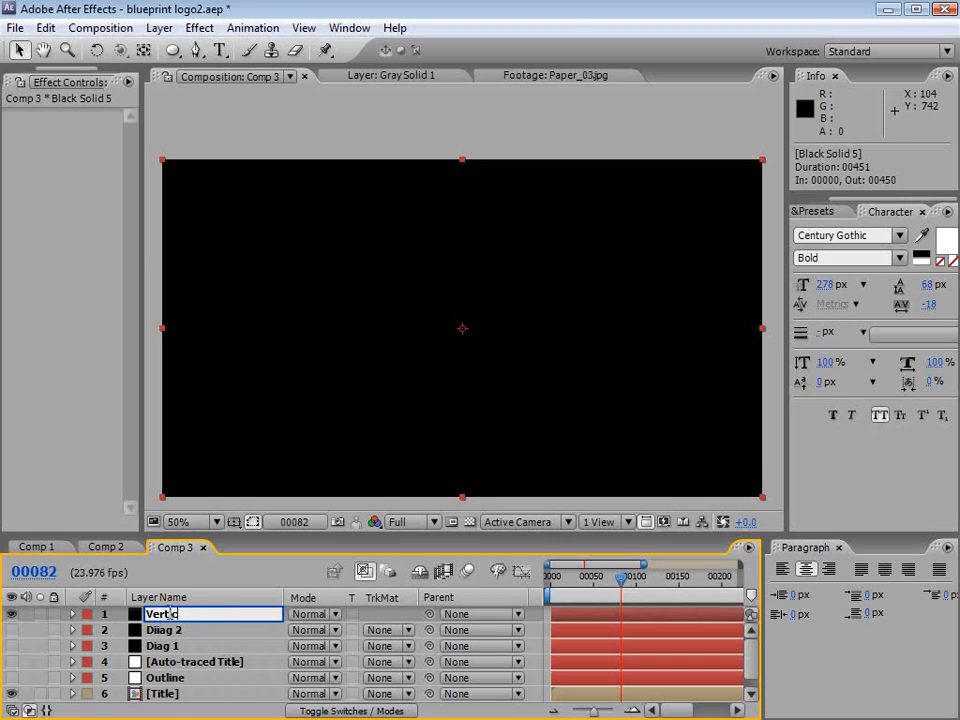
{"action": "type", "text": "al"}
{"action": "key", "text": "Return"}
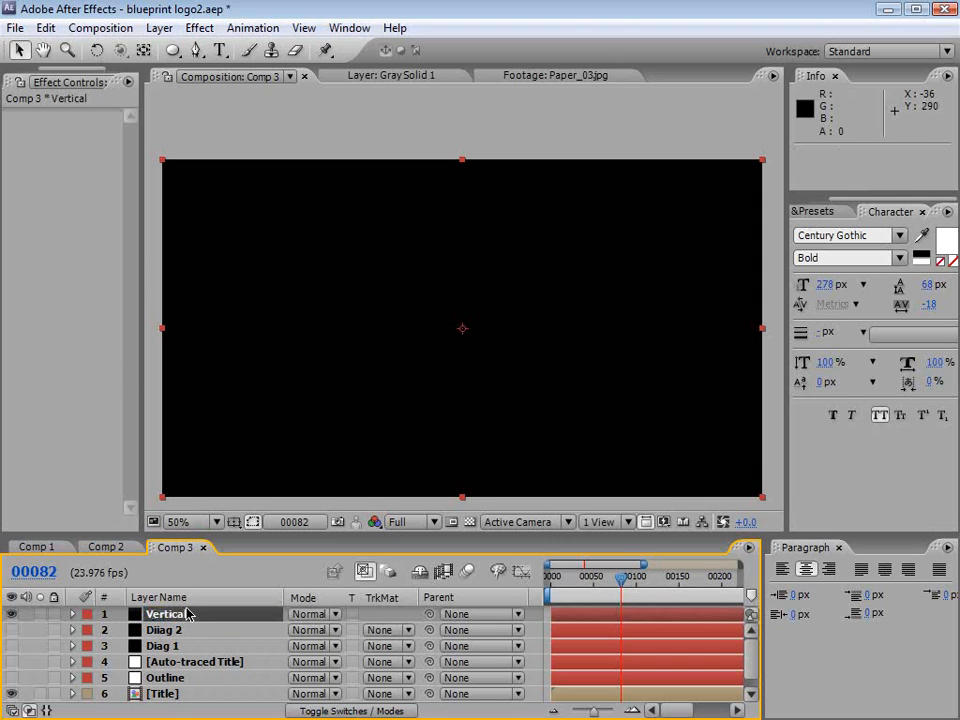
{"action": "key", "text": "t"}
{"action": "left_click", "coordinate": [298, 630]}
{"action": "type", "text": "0"}
{"action": "key", "text": "Return"}
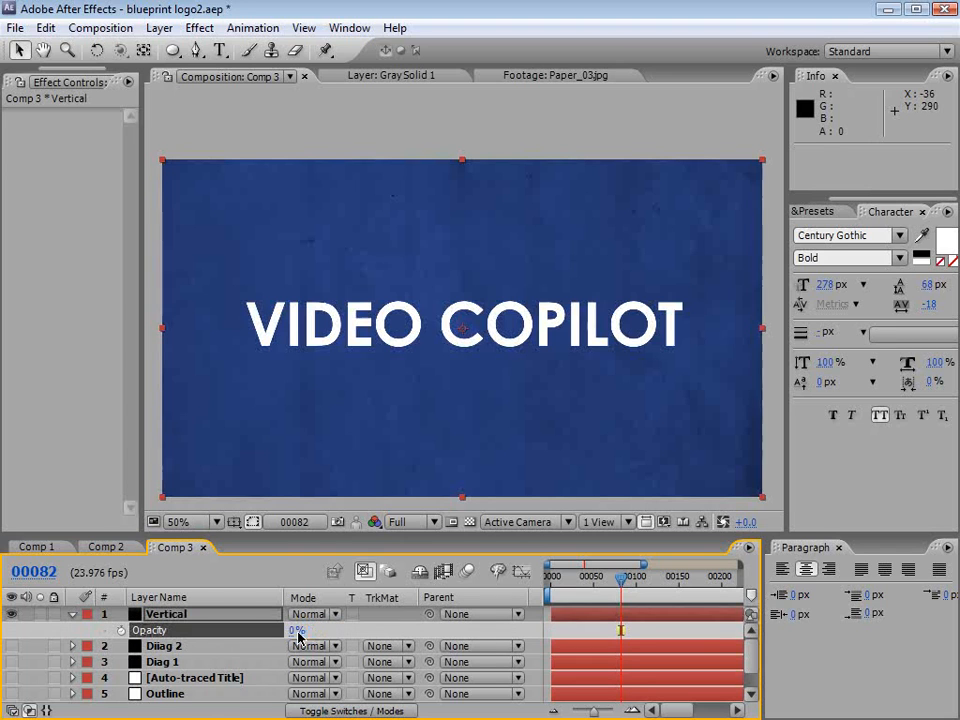
- Draw a short vertical line with the Pen tool at the right edge of the T's crossbar
{"action": "left_click", "coordinate": [196, 50]}
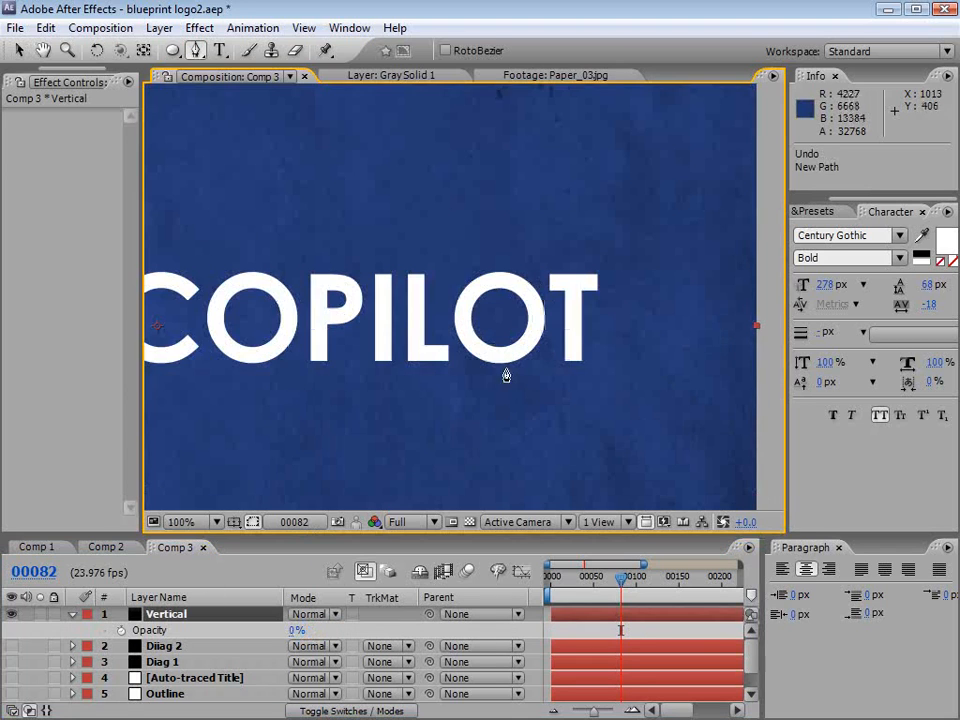
{"action": "left_click", "coordinate": [596, 252]}
{"action": "left_click", "coordinate": [598, 307]}
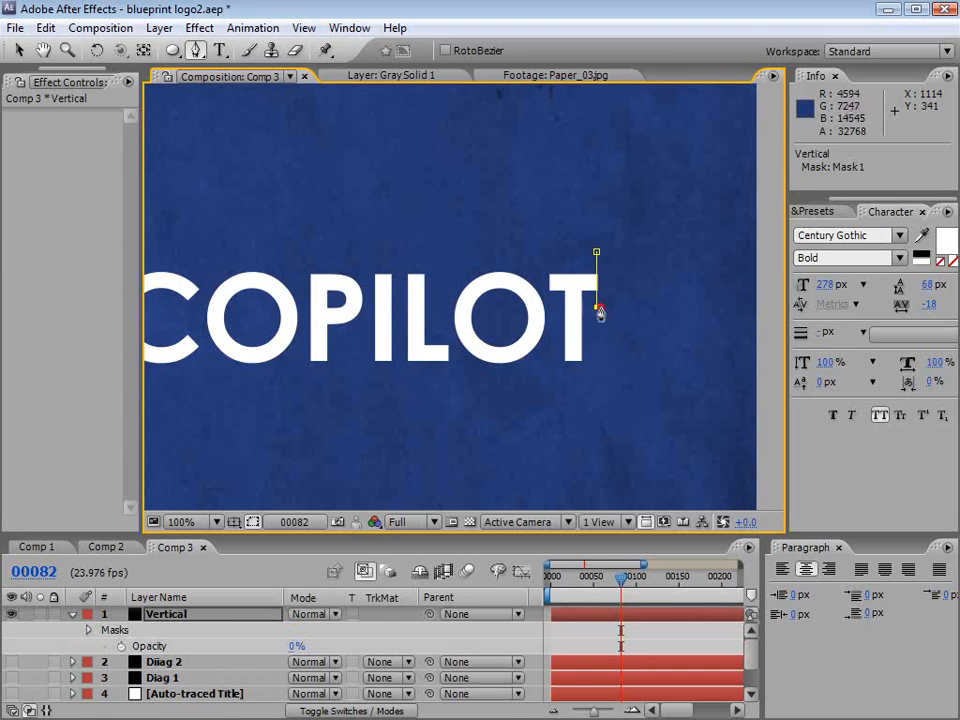
{"action": "left_click", "coordinate": [500, 283]}
{"action": "left_click", "coordinate": [478, 225]}
{"action": "left_click", "coordinate": [537, 192]}
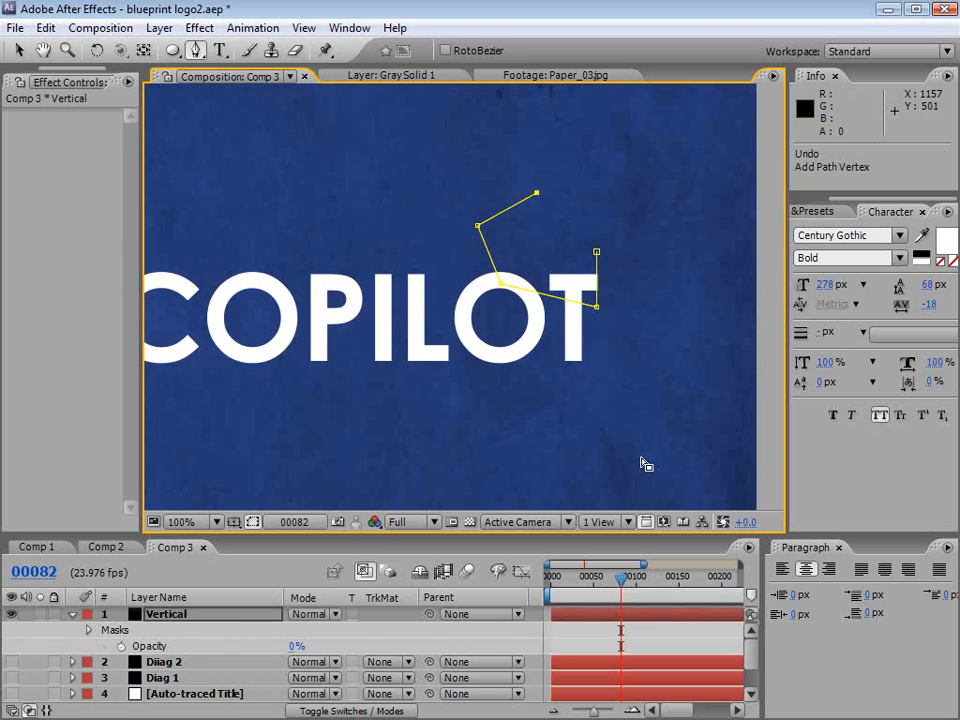
{"action": "key", "text": "ctrl+z"}
{"action": "key", "text": "ctrl+z"}
{"action": "key", "text": "ctrl+z"}
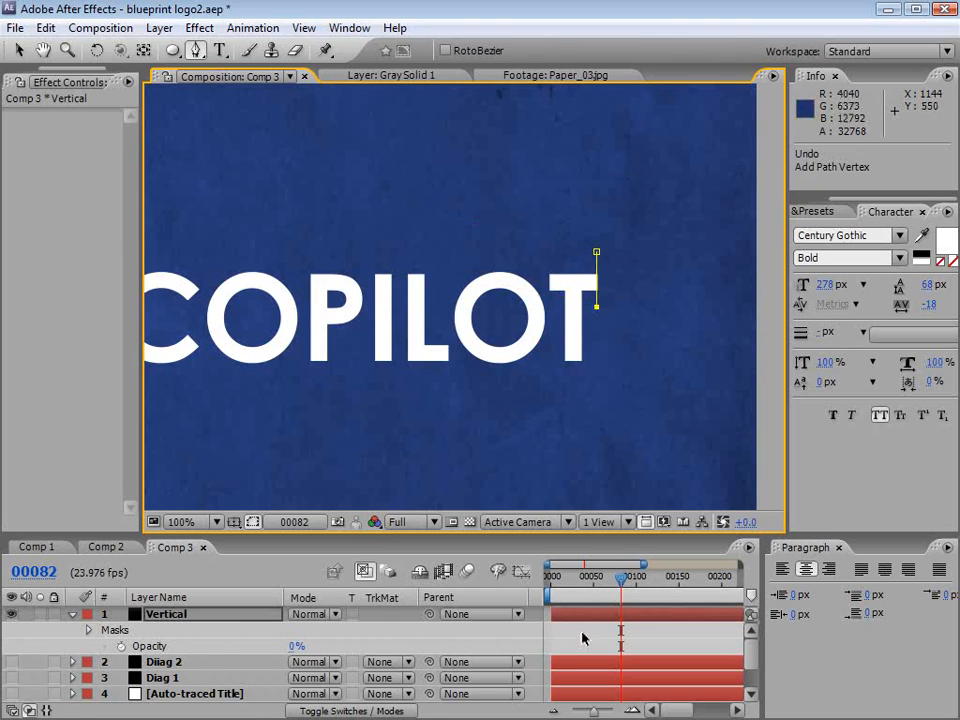
- Draw separate vertical lines at the left edge of the T's crossbar, through COPILOT's last O, and along the L's stem
{"action": "left_click", "coordinate": [583, 641]}
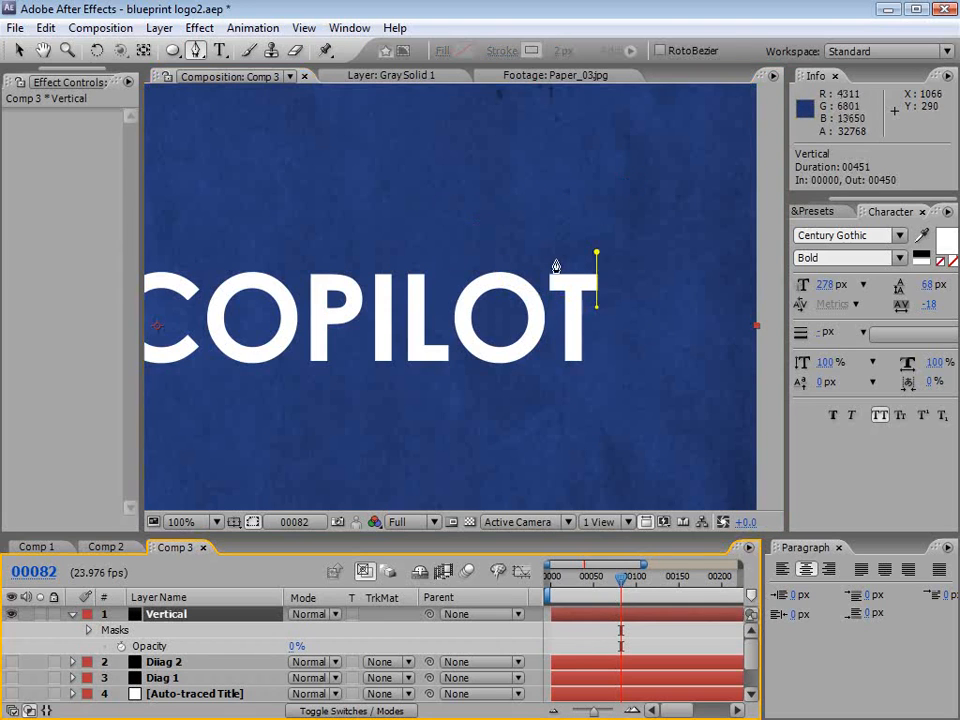
{"action": "left_click", "coordinate": [552, 265]}
{"action": "left_click", "coordinate": [585, 615]}
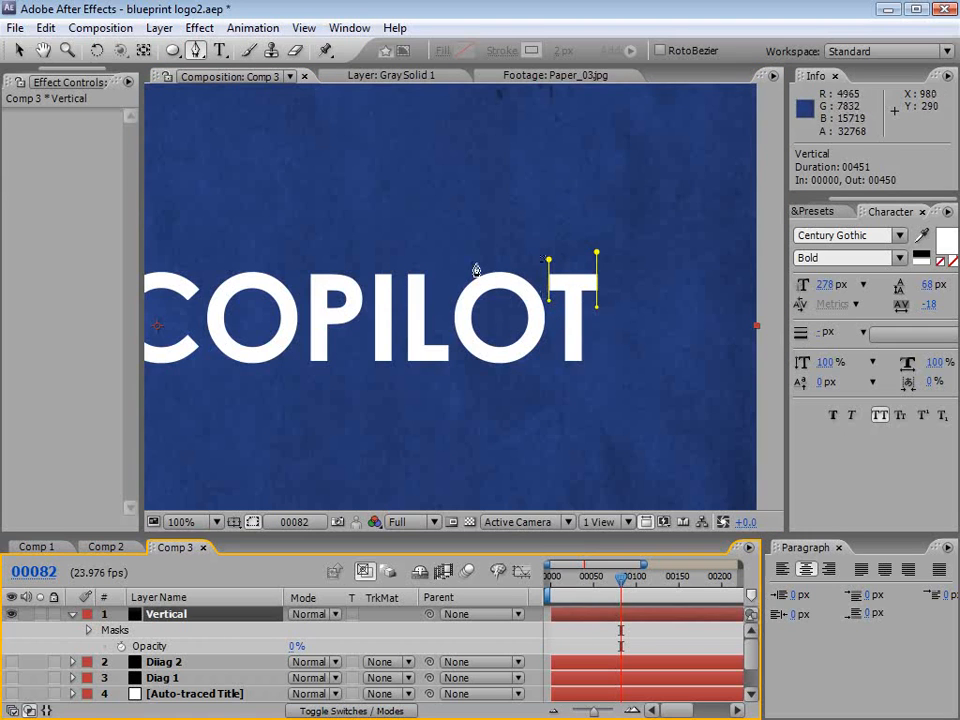
{"action": "left_click", "coordinate": [474, 243]}
{"action": "left_click", "coordinate": [474, 396]}
{"action": "left_click", "coordinate": [600, 619]}
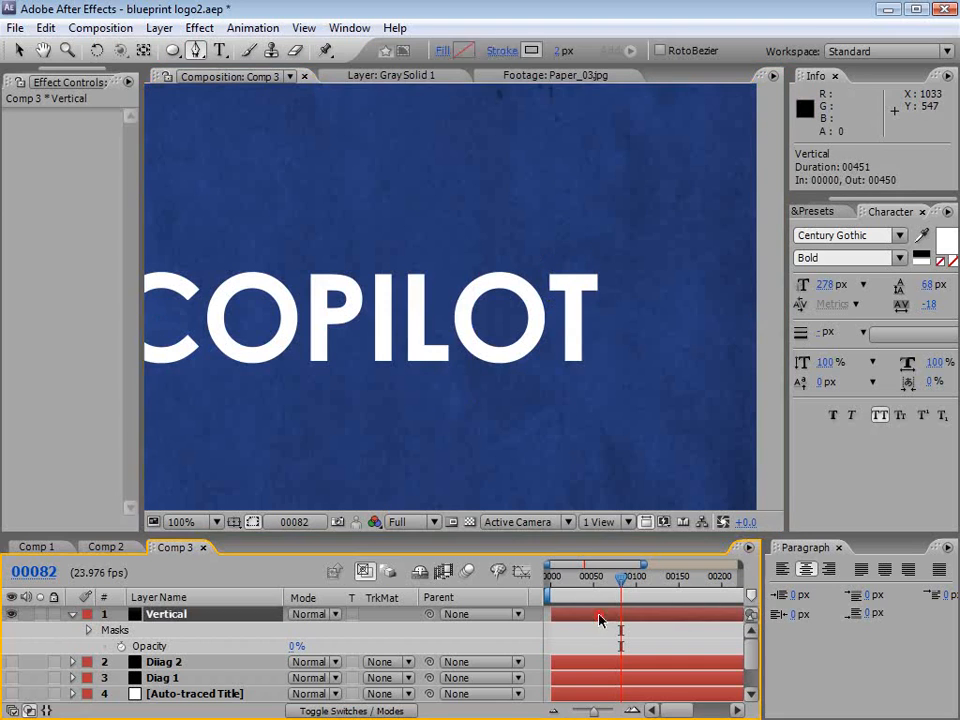
{"action": "left_click", "coordinate": [423, 228]}
{"action": "left_click", "coordinate": [423, 394]}
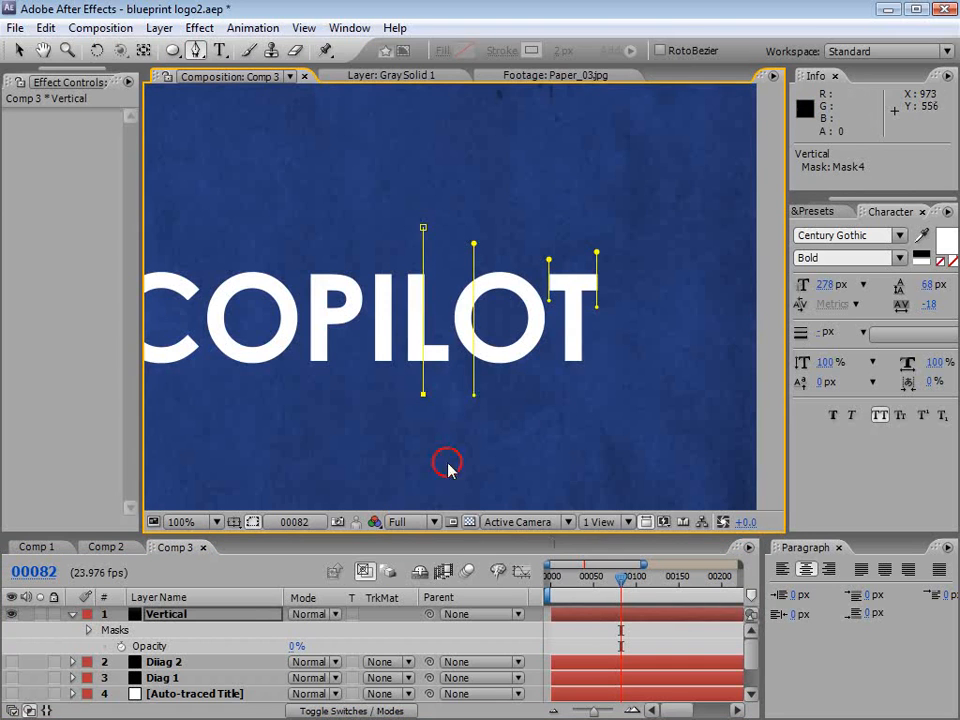
- Continue the vertical lines at COPILOT's I, P and first O, then at VIDEO's O and the E's right edge
{"action": "left_click", "coordinate": [583, 627]}
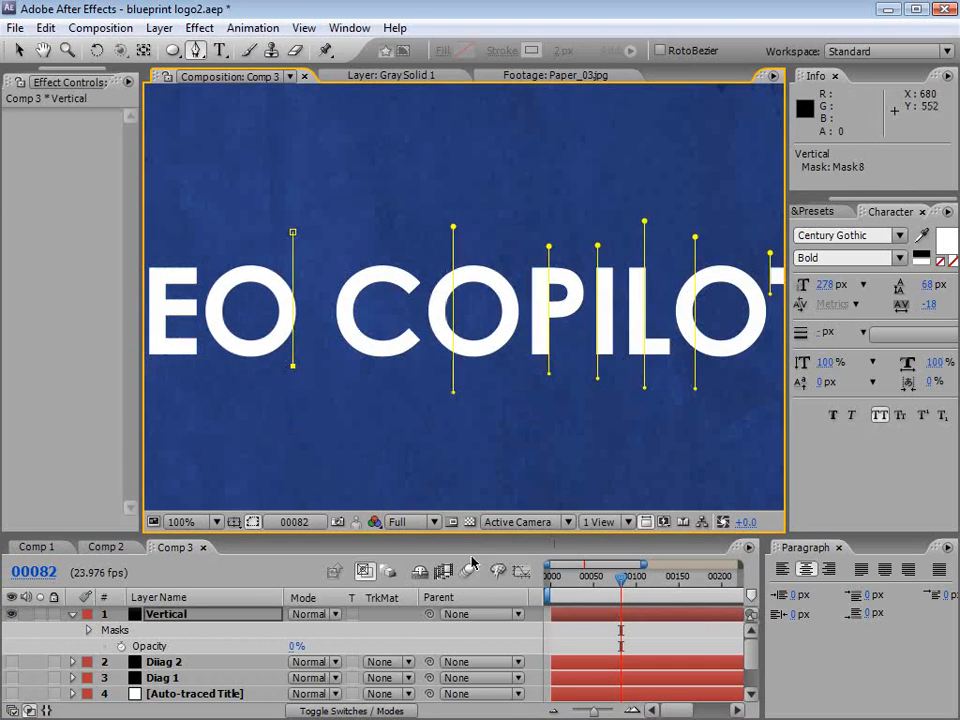
{"action": "left_click", "coordinate": [587, 637]}
{"action": "left_click", "coordinate": [585, 616]}
{"action": "key", "text": "h"}
{"action": "left_click_drag", "start_coordinate": [184, 260], "coordinate": [349, 275]}
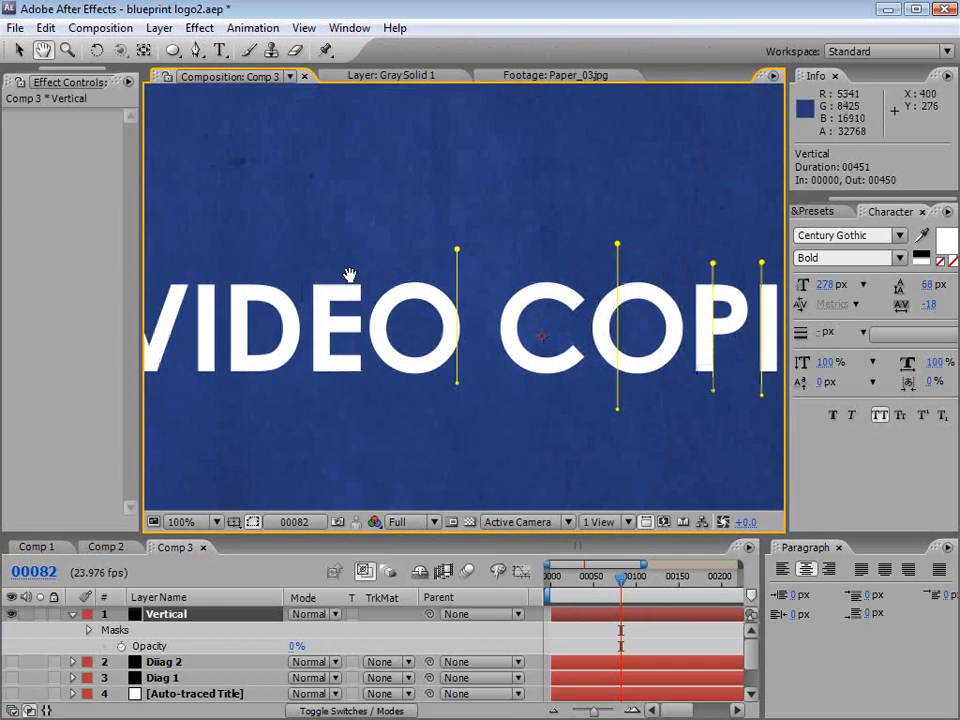
{"action": "key", "text": "g"}
{"action": "left_click", "coordinate": [360, 256]}
{"action": "left_click", "coordinate": [360, 390]}
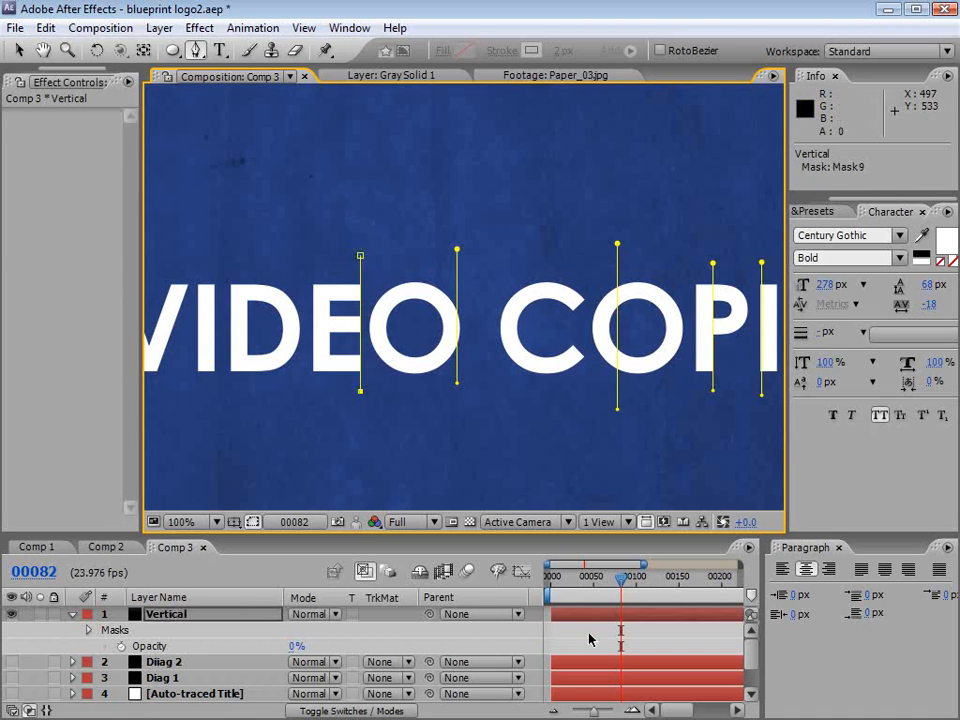
- Draw vertical lines at the right edge of VIDEO's I and on both sides of the V
{"action": "left_click", "coordinate": [588, 640]}
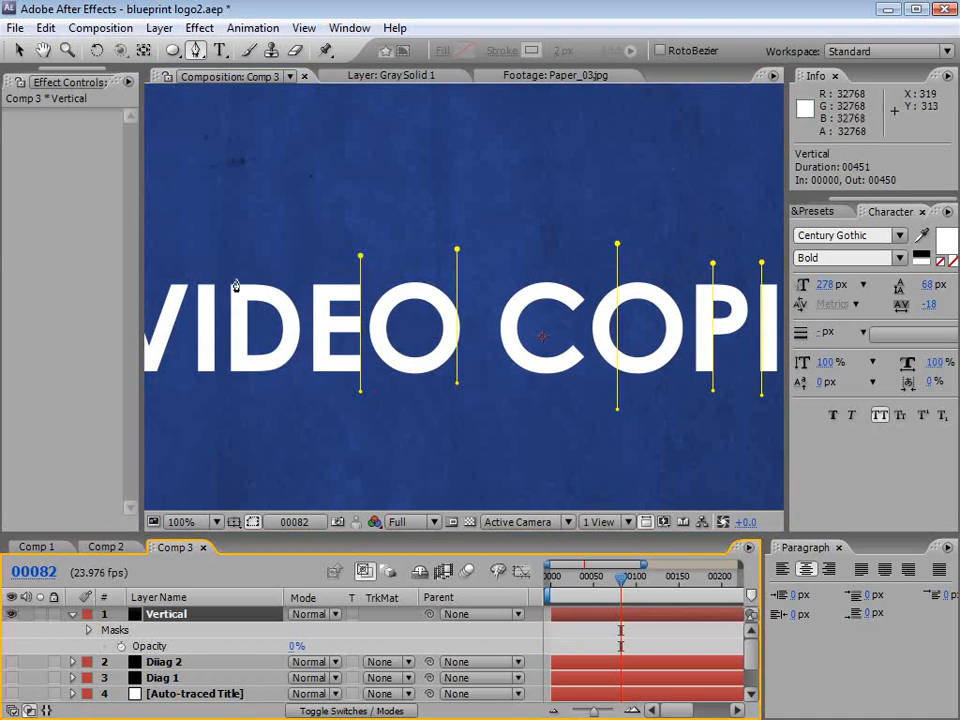
{"action": "left_click_drag", "start_coordinate": [240, 279], "coordinate": [347, 276]}
{"action": "left_click", "coordinate": [322, 244]}
{"action": "left_click", "coordinate": [322, 405]}
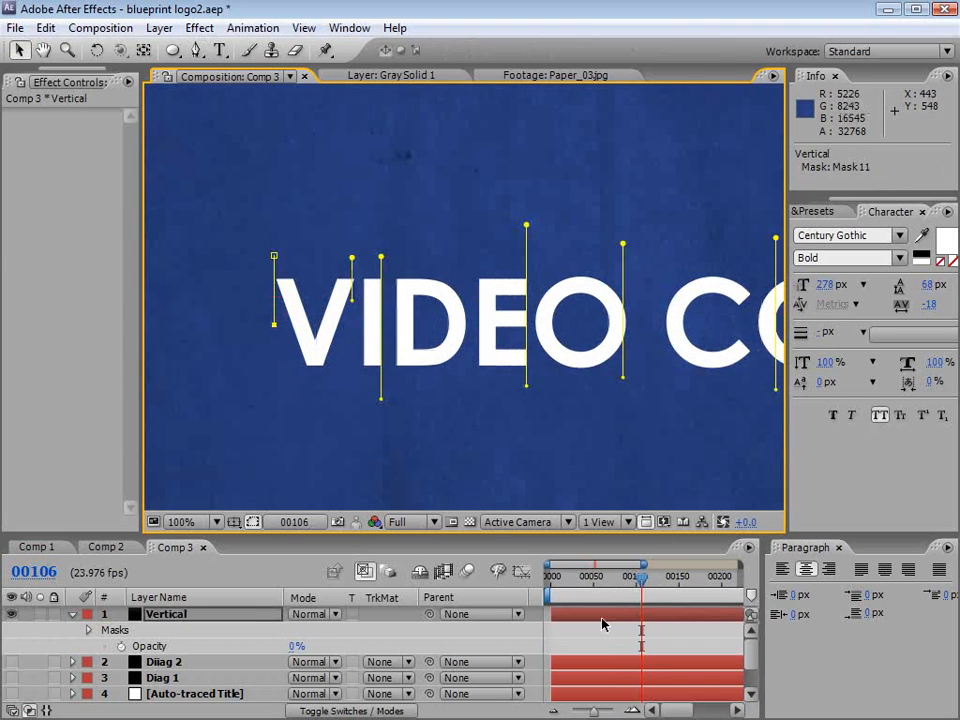
{"action": "left_click", "coordinate": [604, 622]}
{"action": "key", "text": "v"}
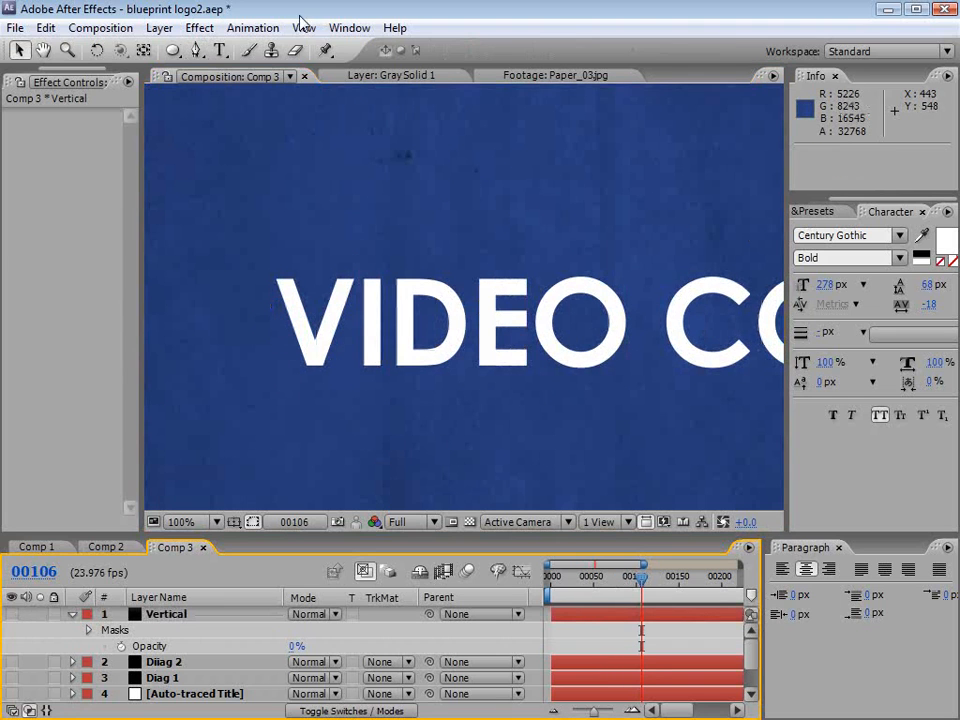
- Create a black solid named Horiz, 1280 × 720 pixels, and hide it
{"action": "left_click", "coordinate": [159, 27]}
{"action": "mouse_move", "coordinate": [168, 50]}
{"action": "left_click", "coordinate": [518, 74]}
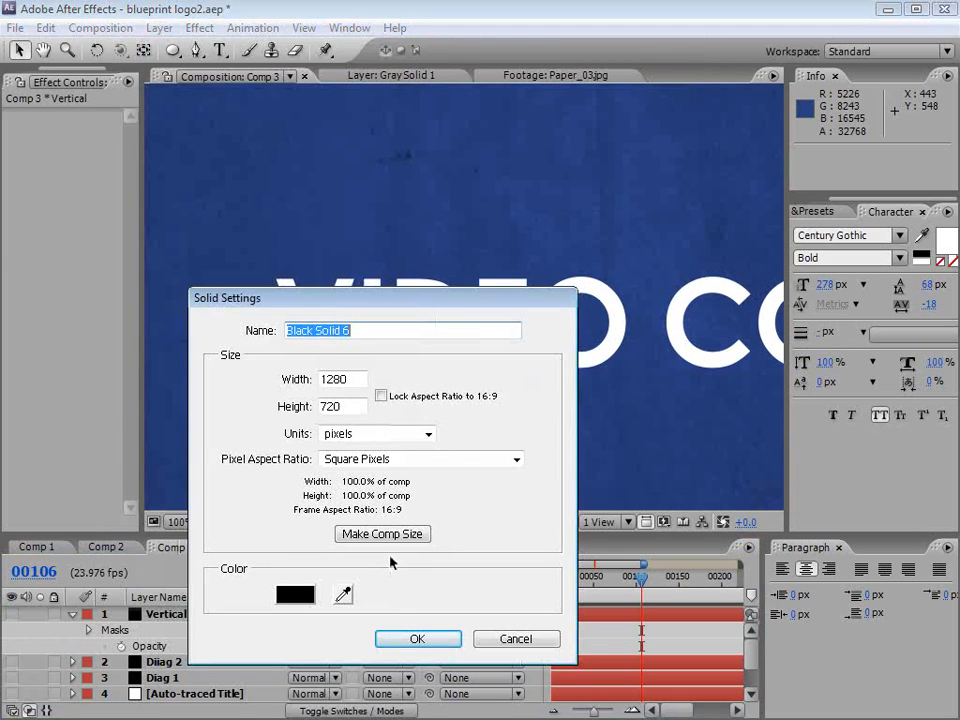
{"action": "type", "text": "Horiz"}
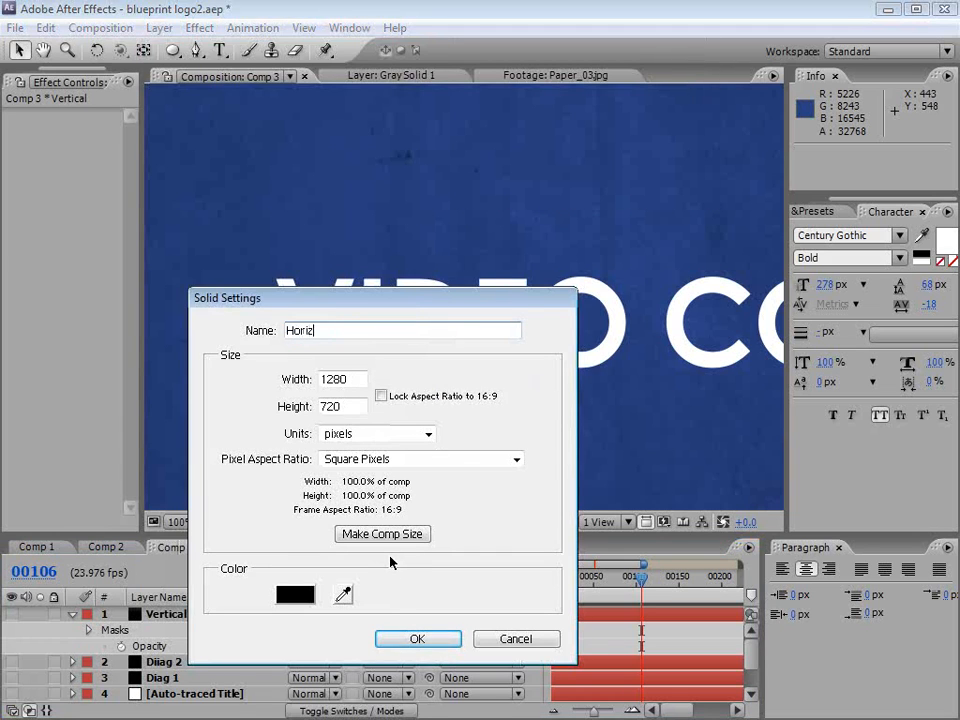
{"action": "key", "text": "Return"}
{"action": "left_click", "coordinate": [11, 614]}
- Draw a horizontal line on the Horiz layer along the baseline of the V
{"action": "key", "text": "h"}
{"action": "mouse_move", "coordinate": [341, 326]}
{"action": "left_mouse_down"}
{"action": "mouse_move", "coordinate": [422, 360]}
{"action": "mouse_move", "coordinate": [348, 336]}
{"action": "left_mouse_up"}
{"action": "key", "text": "g"}
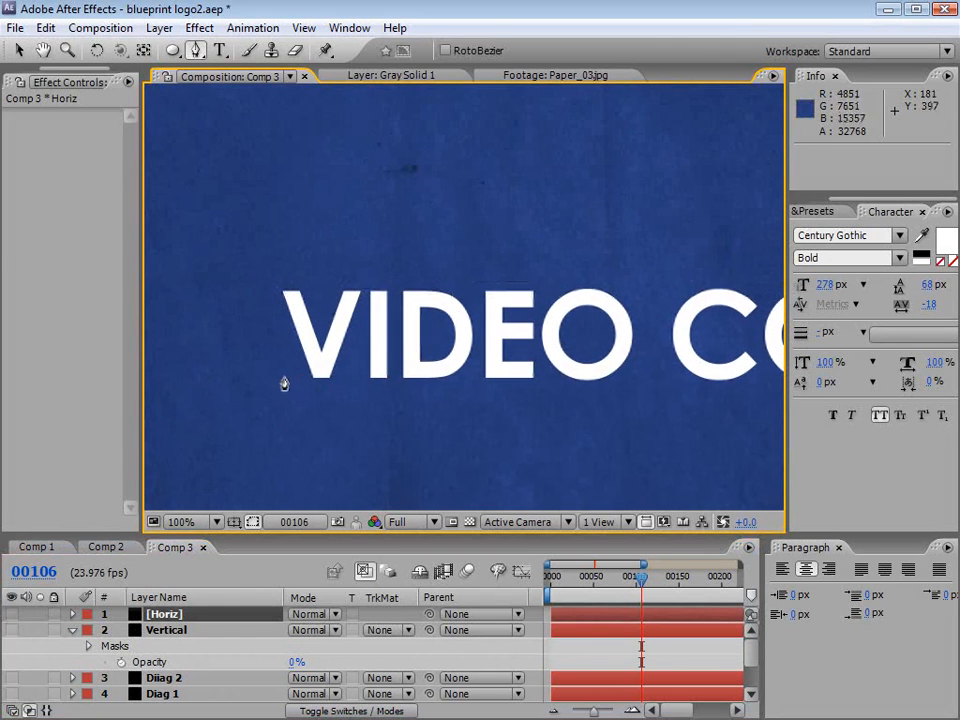
{"action": "left_click", "coordinate": [275, 378]}
{"action": "left_click", "coordinate": [354, 378]}
{"action": "left_click", "coordinate": [560, 640]}
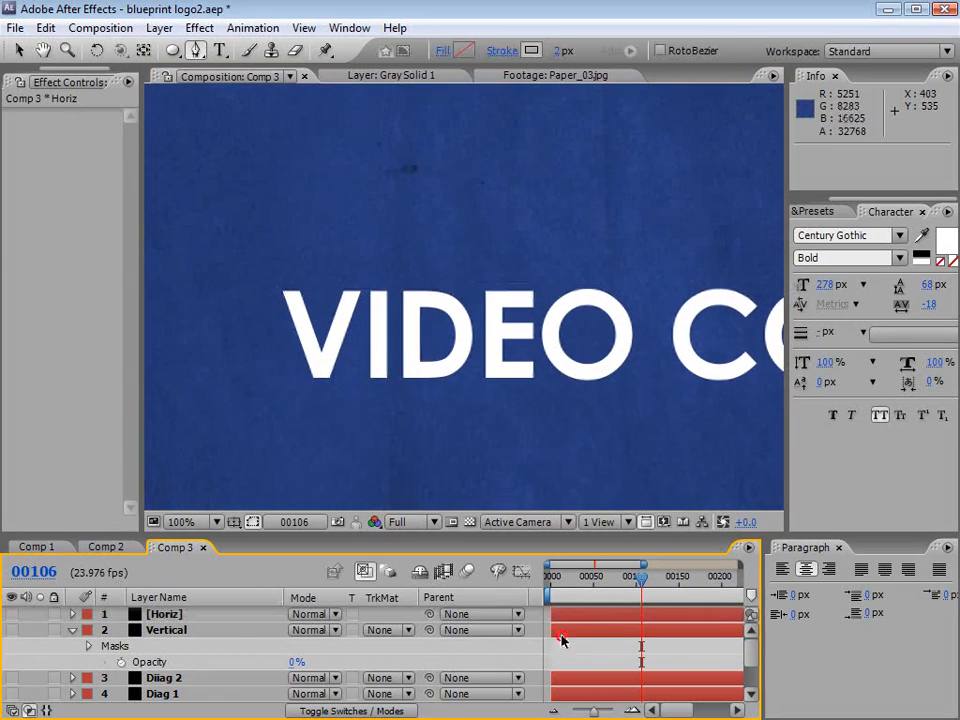
- Show the Horiz layer and set its opacity to 0%
{"action": "left_click", "coordinate": [143, 614]}
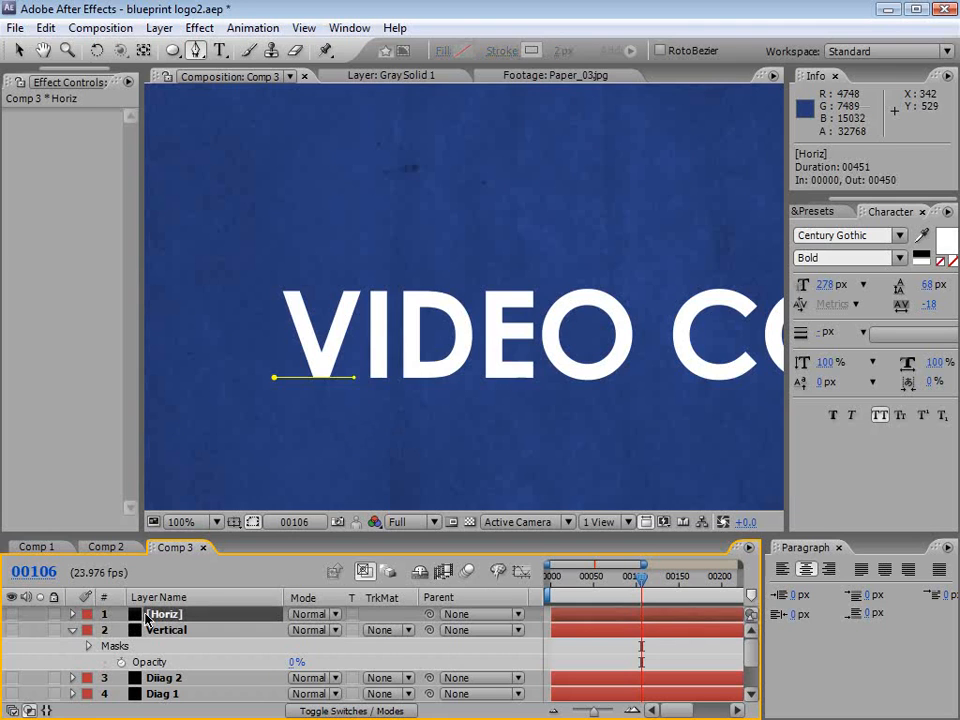
{"action": "left_click", "coordinate": [71, 614]}
{"action": "left_click", "coordinate": [40, 614]}
{"action": "key", "text": "t"}
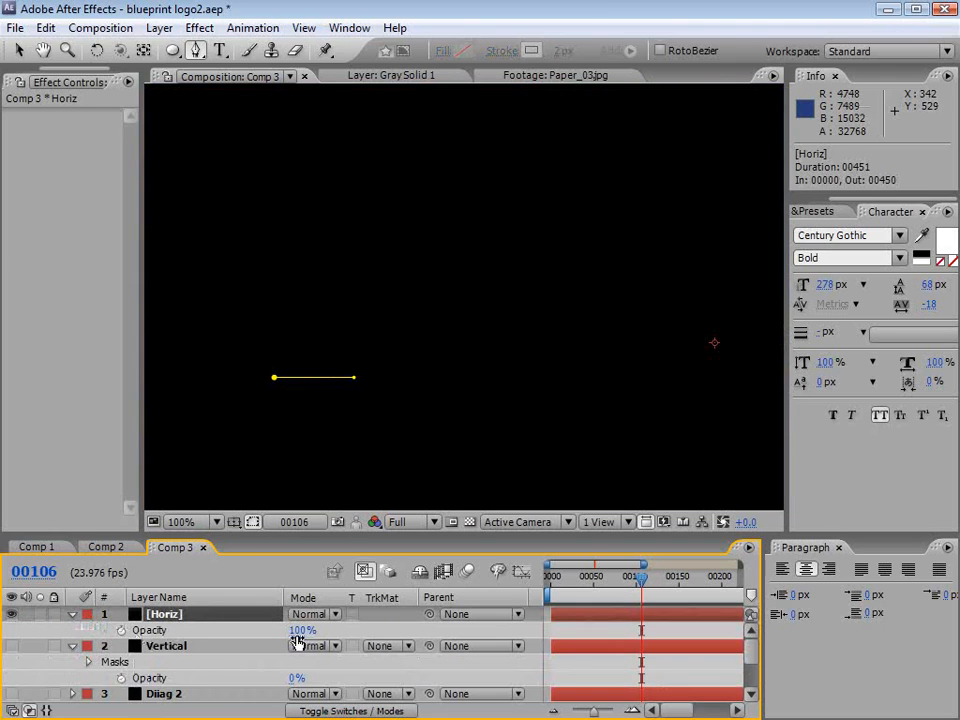
{"action": "left_click_drag", "start_coordinate": [297, 631], "coordinate": [100, 642]}
{"action": "left_click", "coordinate": [569, 630]}
- Draw a short horizontal line along the top of the letters, spanning from the V to the I
{"action": "left_click", "coordinate": [574, 615]}
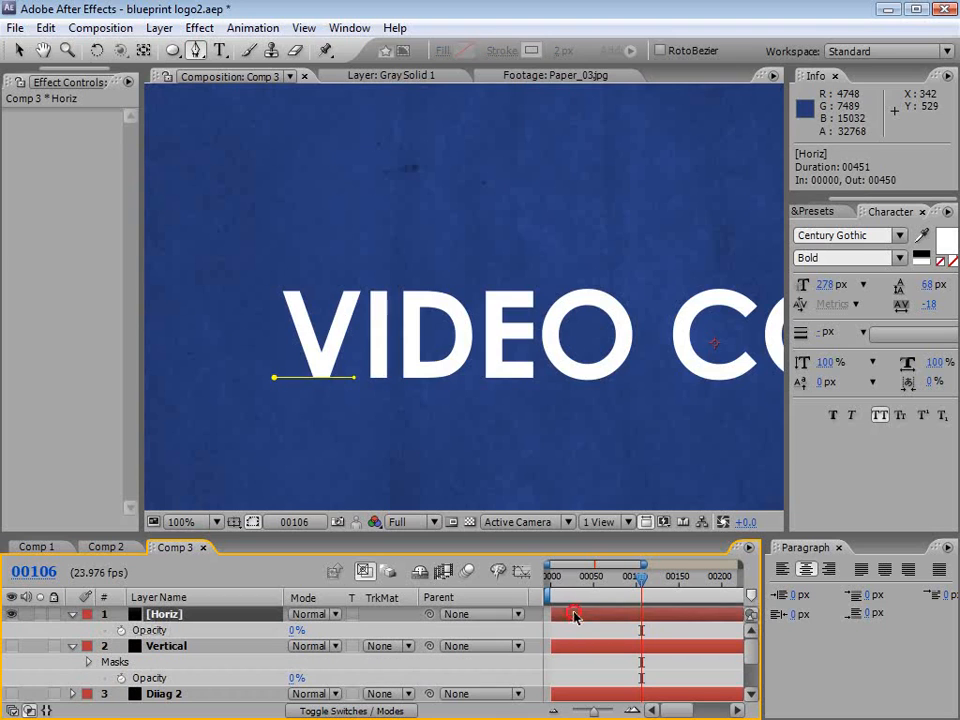
{"action": "left_click", "coordinate": [331, 289]}
{"action": "left_click", "coordinate": [369, 289]}
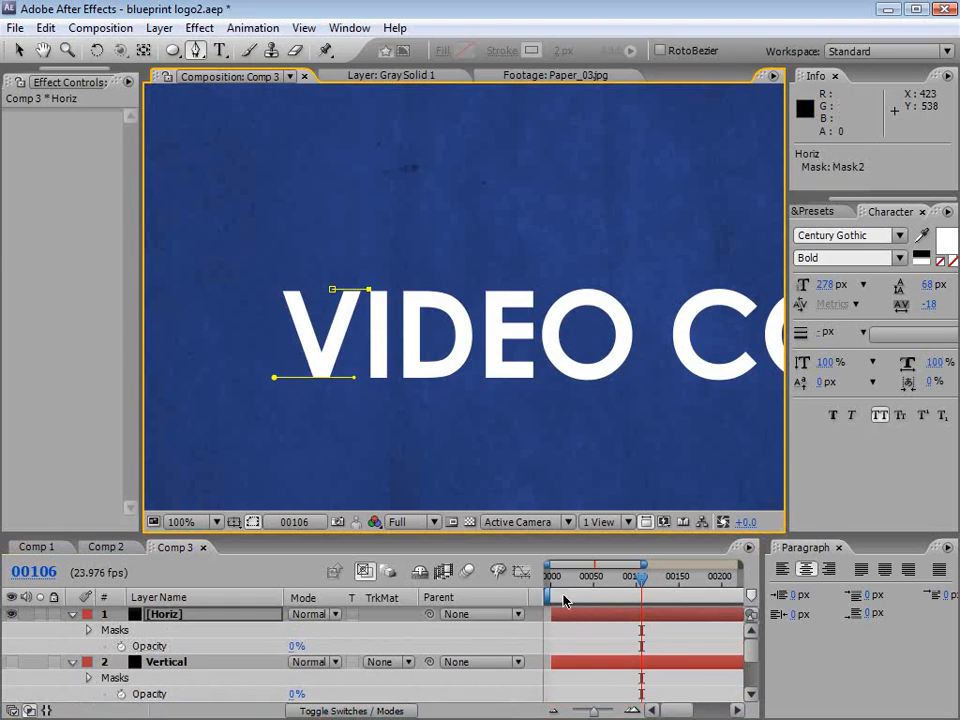
- Draw eight more separate horizontal lines of varying length along the tops and baselines of the remaining VIDEO COPILOT letters
{"action": "left_click_drag", "start_coordinate": [491, 305], "coordinate": [398, 307]}
{"action": "left_click", "coordinate": [366, 293]}
{"action": "key", "text": "ctrl+z"}
{"action": "left_click", "coordinate": [574, 624]}
{"action": "left_click", "coordinate": [574, 624]}
{"action": "left_click", "coordinate": [368, 291]}
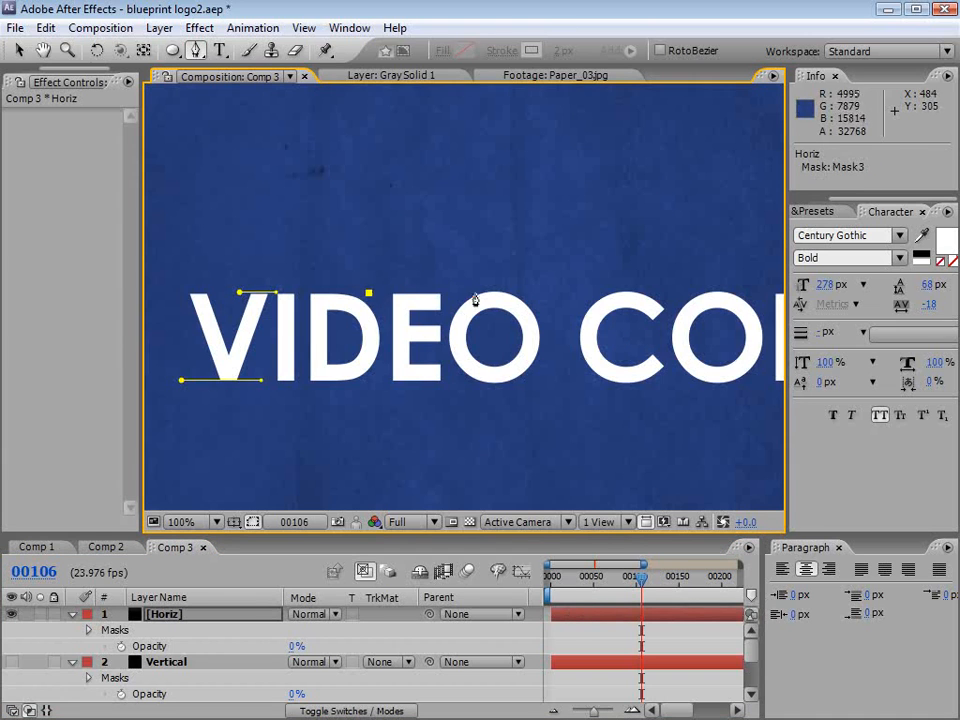
{"action": "left_click", "coordinate": [293, 352]}
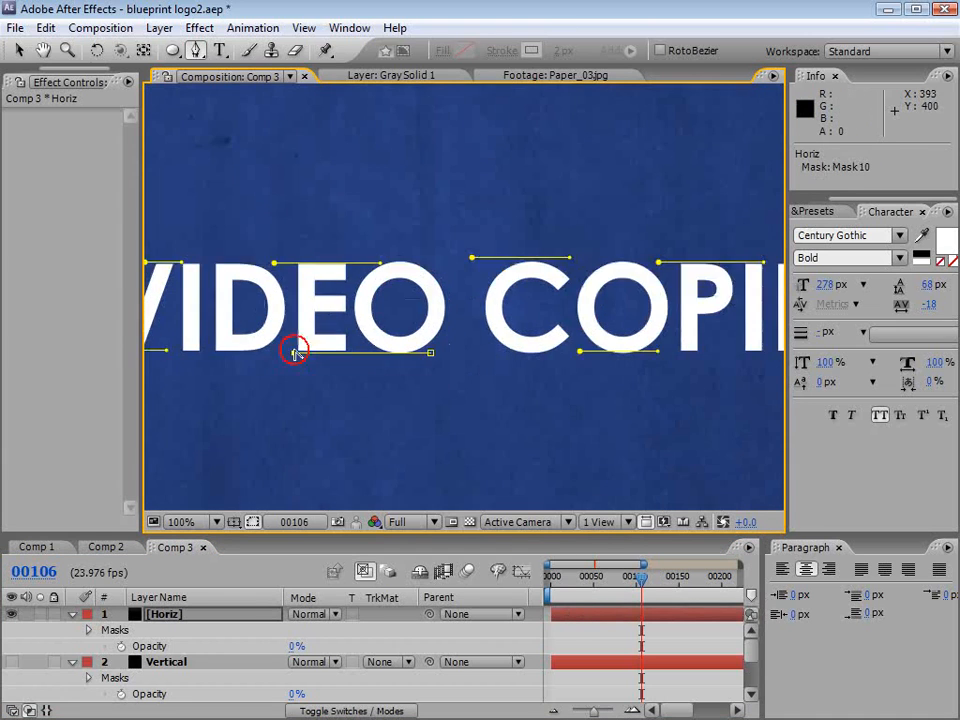
{"action": "left_click", "coordinate": [616, 637]}
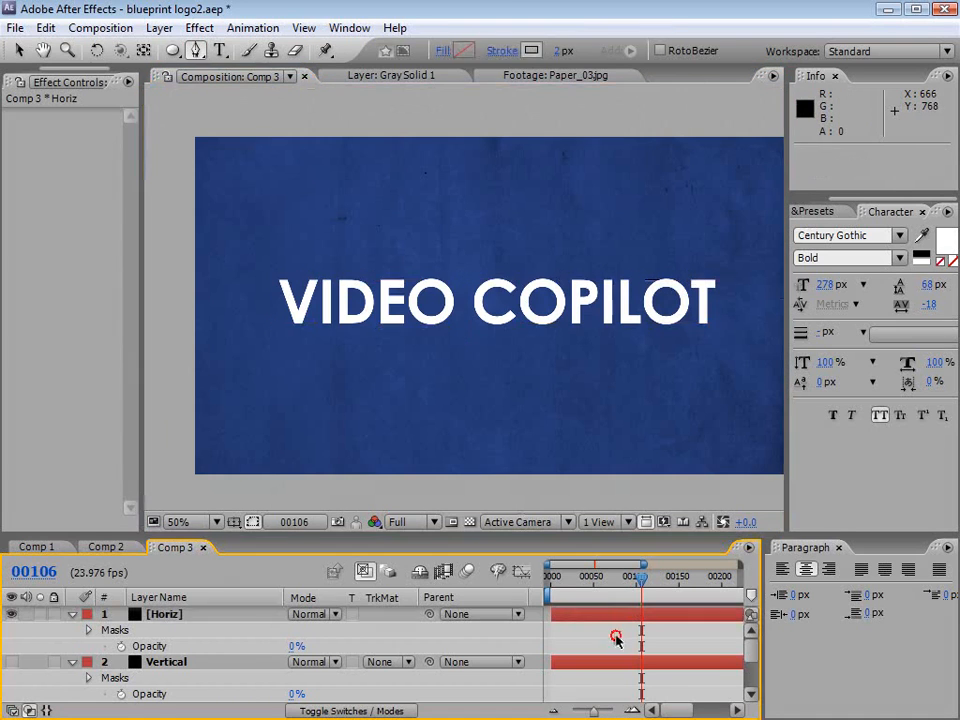
- Level the separate upper lines over COPILOT on the Horiz layer with the tops of the letters
{"action": "left_click", "coordinate": [610, 614]}
{"action": "key", "text": "v"}
{"action": "left_click", "coordinate": [467, 277]}
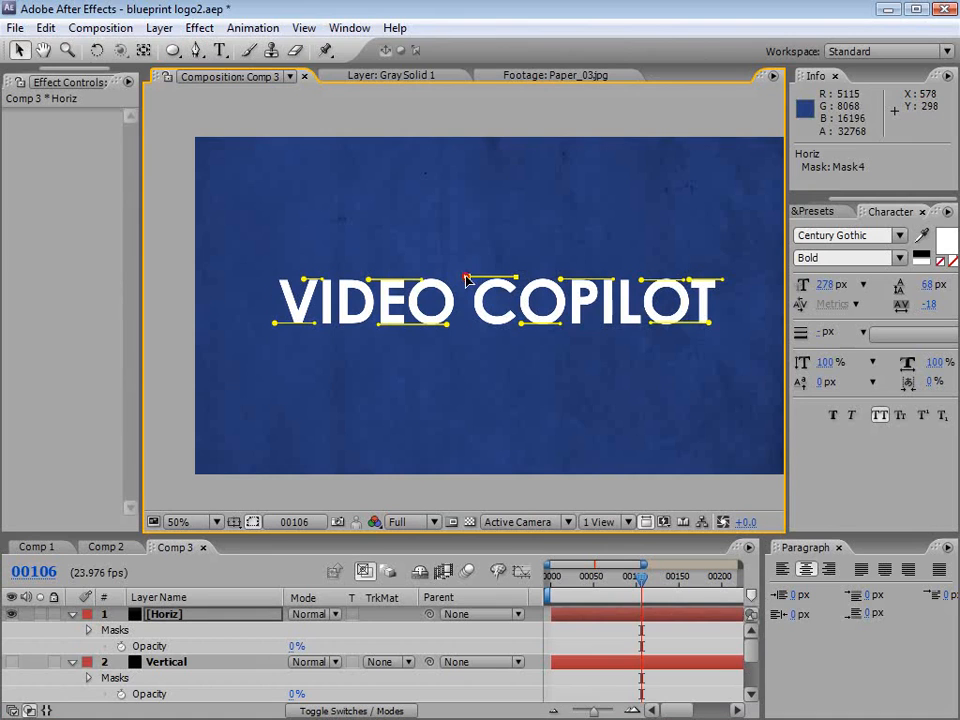
{"action": "left_click", "coordinate": [561, 279]}
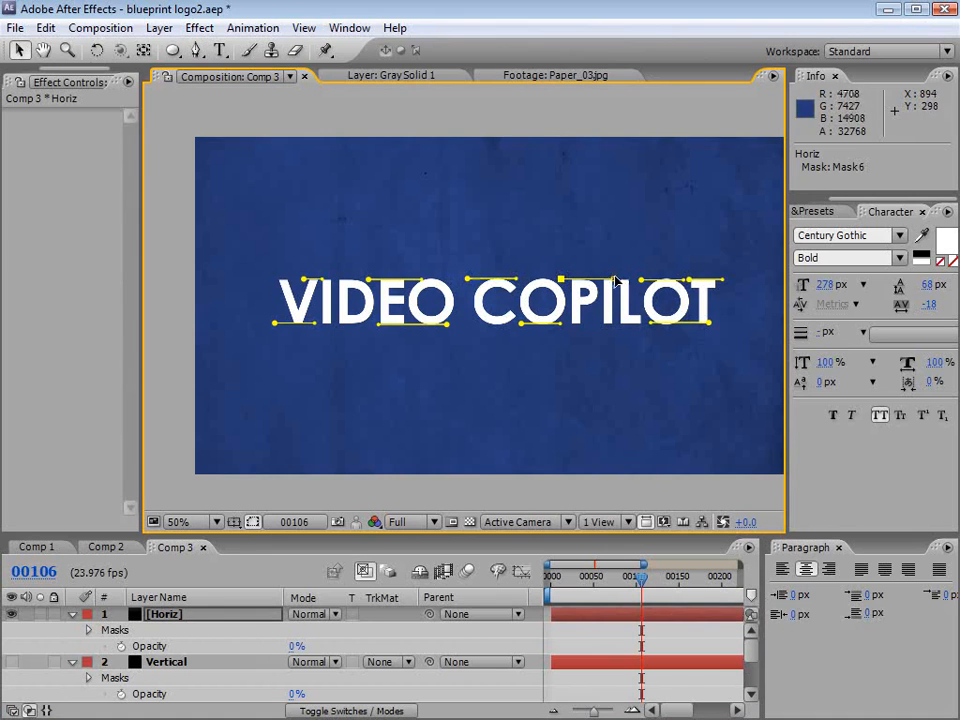
{"action": "left_click", "coordinate": [684, 279]}
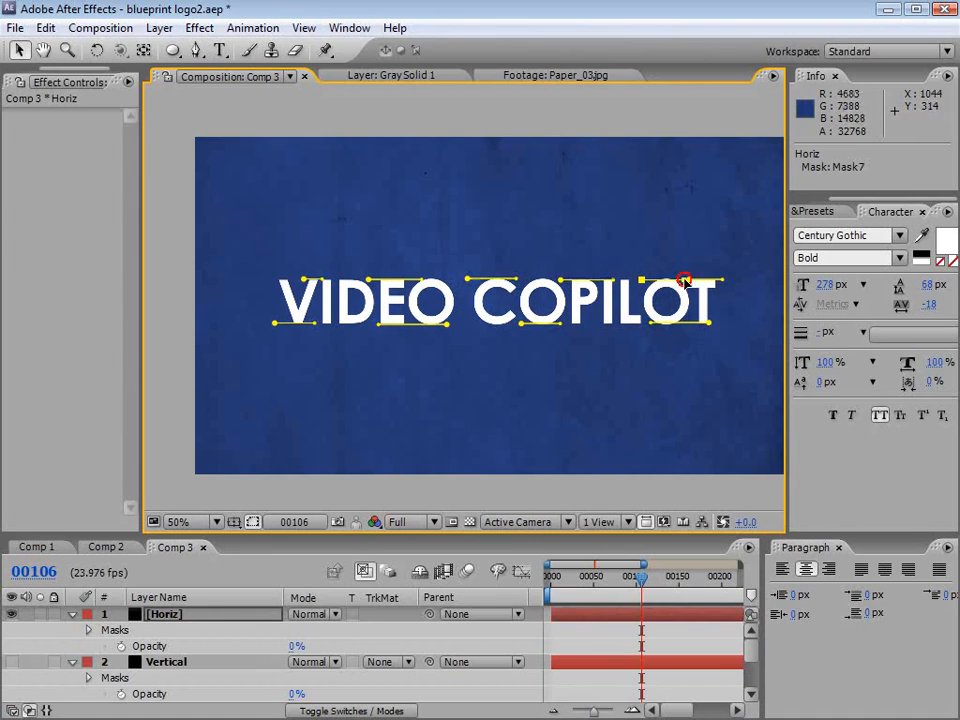
{"action": "left_click", "coordinate": [589, 632]}
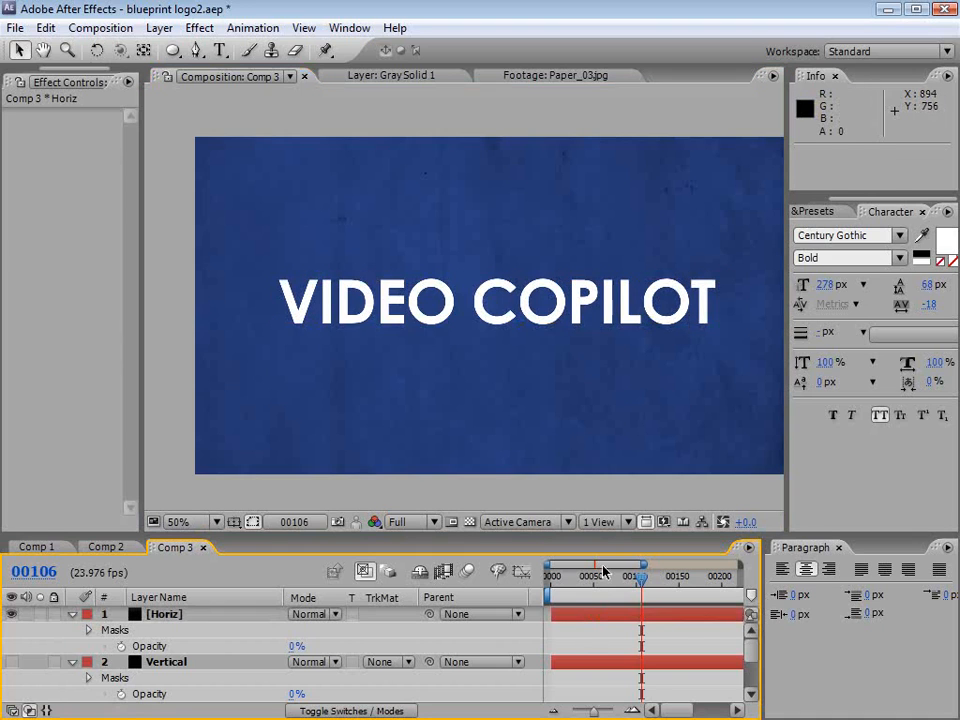
- Set the opacity of the Horiz, Vertical, Diiag 2 and Diag 1 layers to 100%
{"action": "left_click", "coordinate": [551, 612]}
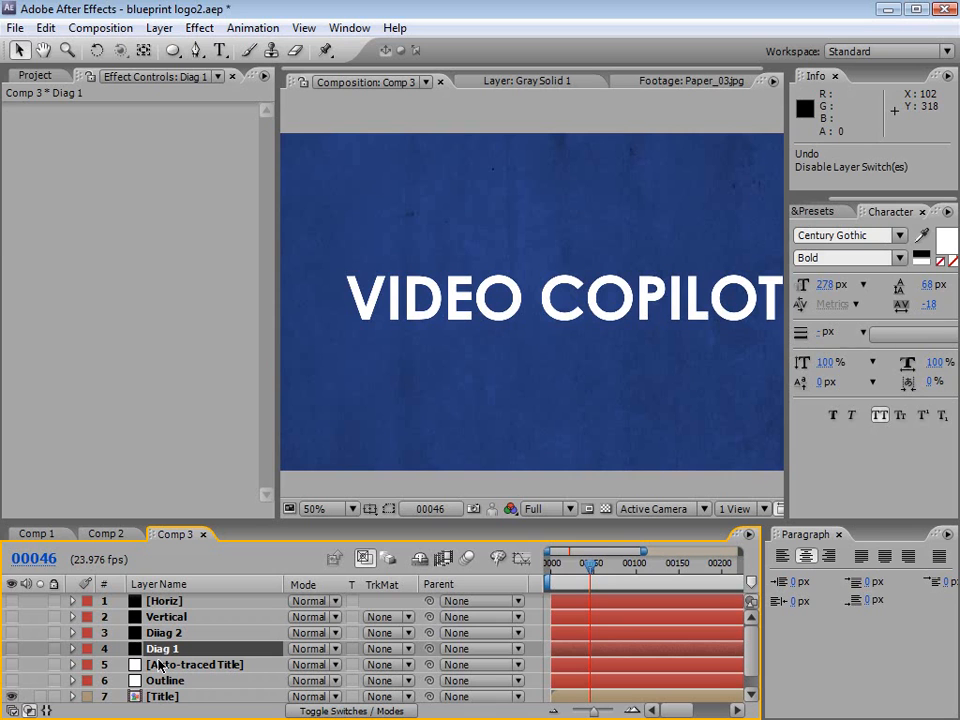
{"action": "left_click", "coordinate": [160, 601], "text": "shift"}
{"action": "left_click_drag", "start_coordinate": [176, 521], "coordinate": [173, 458]}
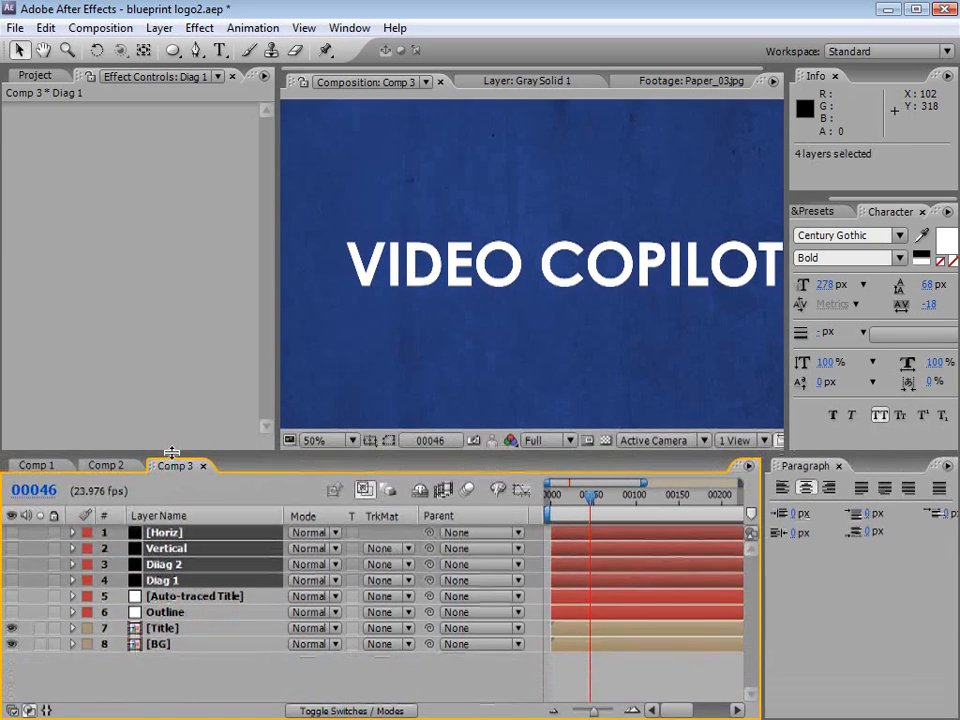
{"action": "key", "text": "t"}
{"action": "left_click_drag", "start_coordinate": [292, 548], "coordinate": [508, 549]}
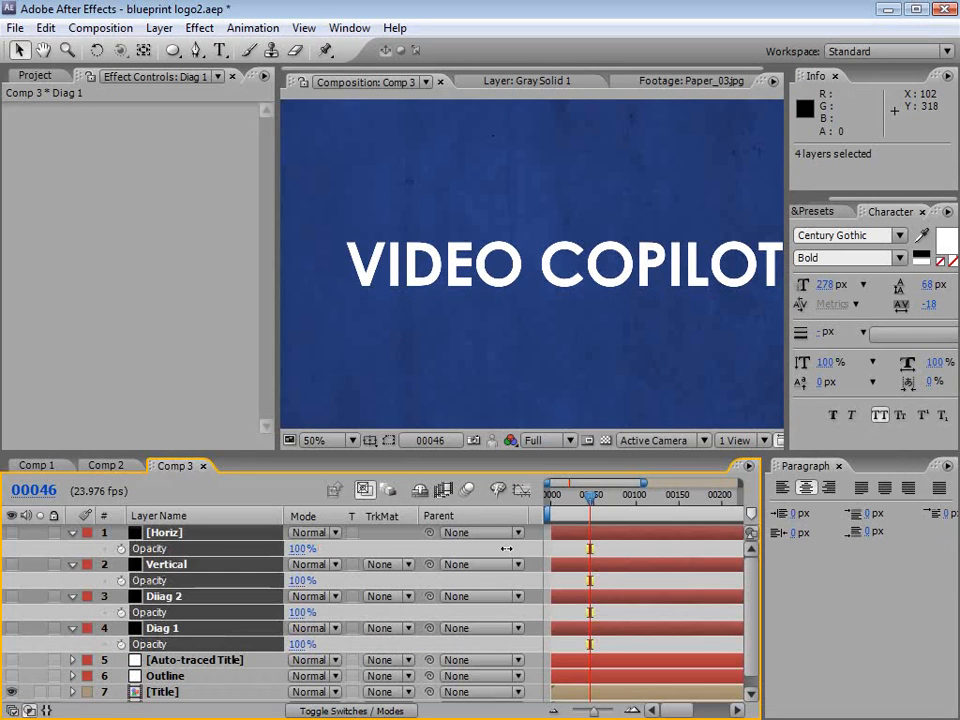
{"action": "left_click", "coordinate": [70, 532]}
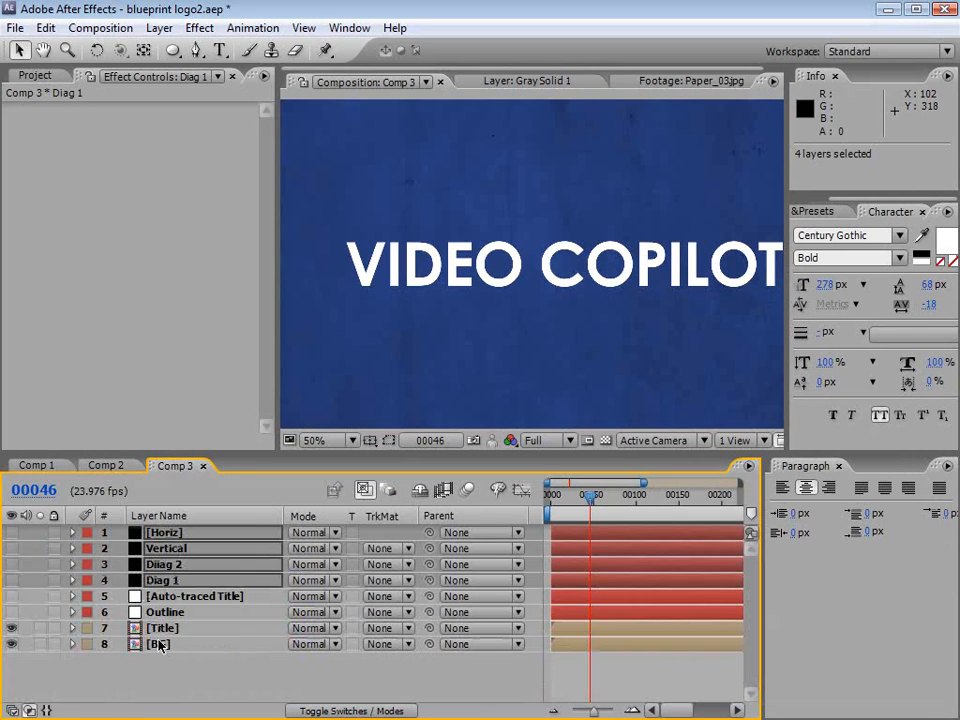
- Show the Diag 1 layer and apply the Stroke effect to it
{"action": "left_click", "coordinate": [160, 580]}
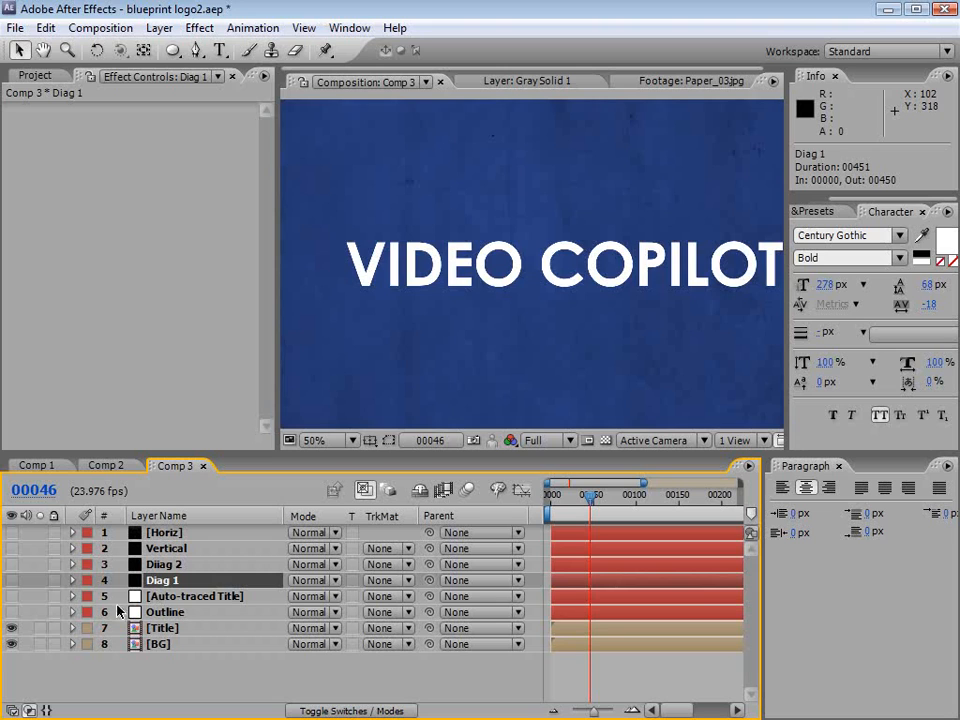
{"action": "left_click", "coordinate": [11, 580]}
{"action": "left_click", "coordinate": [199, 28]}
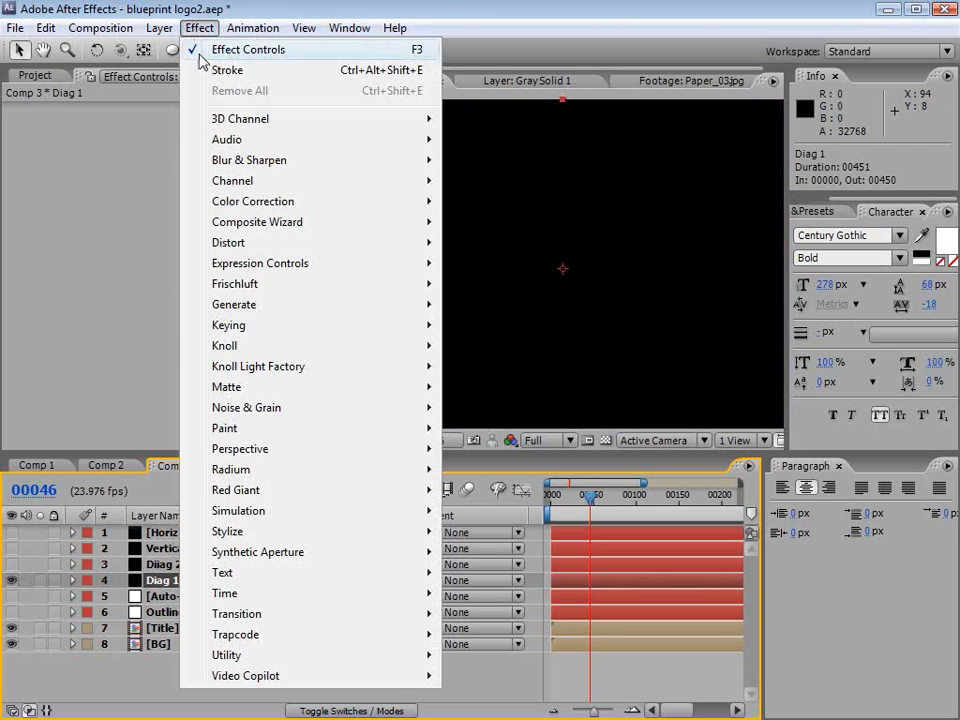
{"action": "mouse_move", "coordinate": [300, 306]}
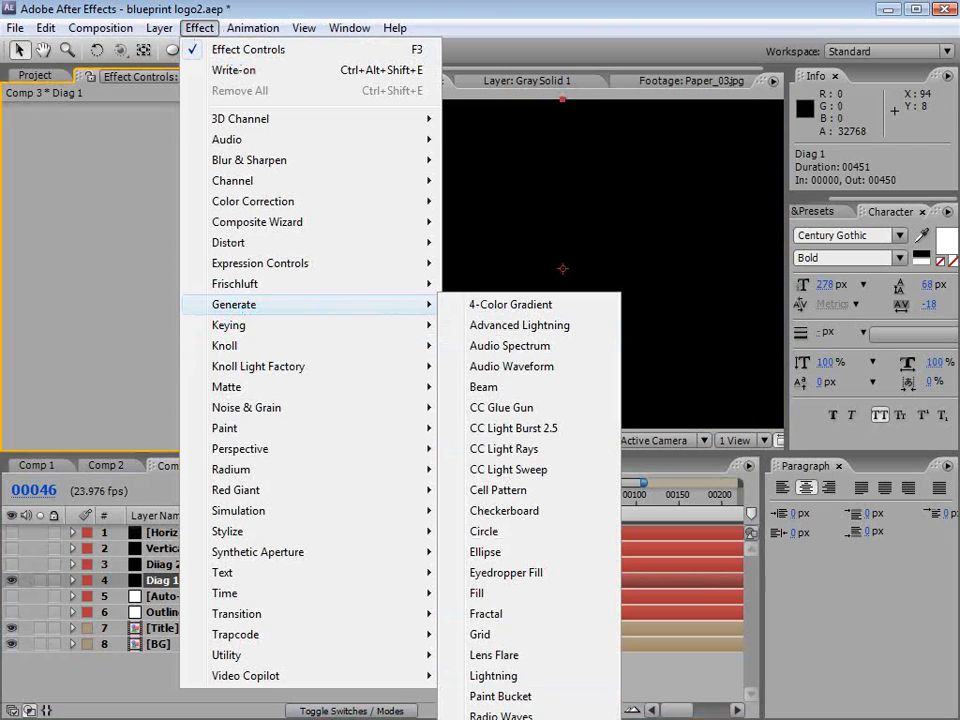
{"action": "left_click", "coordinate": [490, 719]}
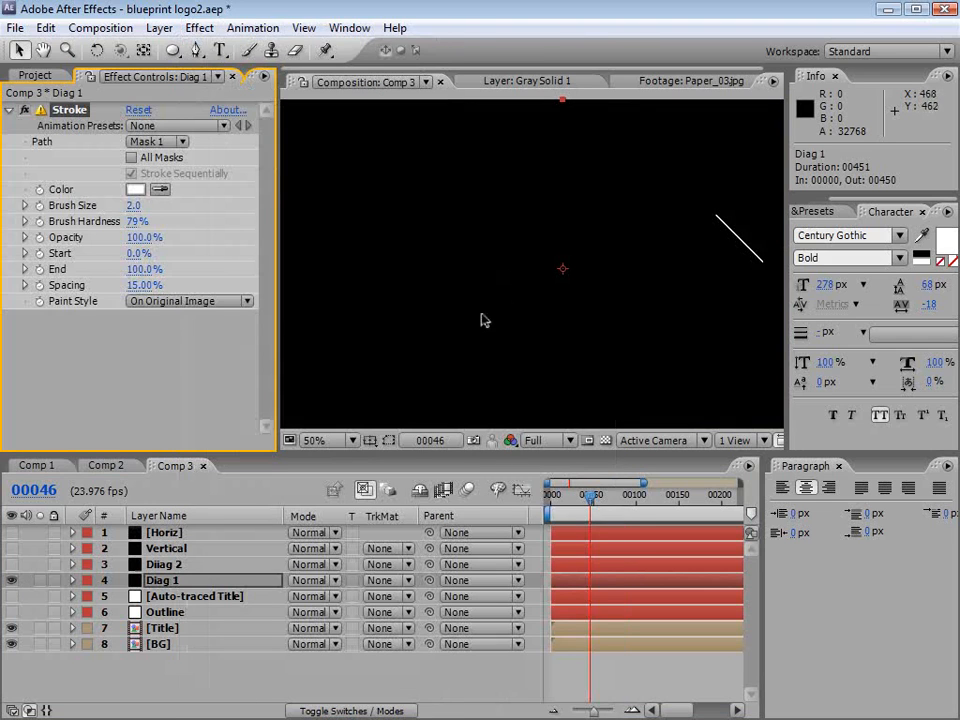
- Make Diag 1's stroke follow all masks and set its Paint Style to On Transparent
{"action": "left_click", "coordinate": [131, 158]}
{"action": "left_click", "coordinate": [134, 302]}
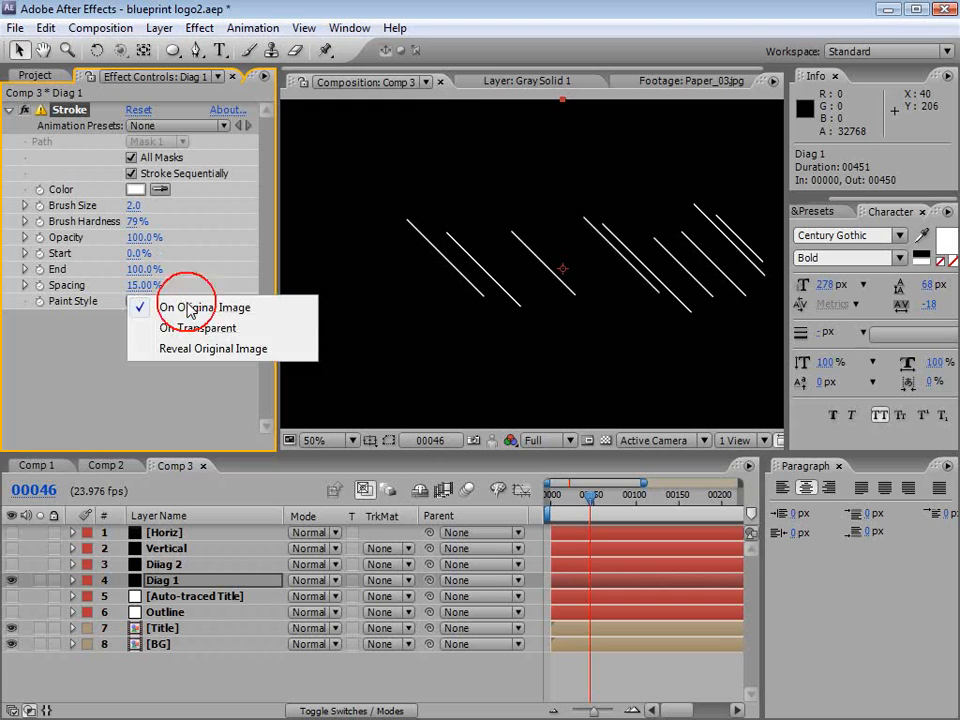
{"action": "left_click", "coordinate": [226, 329]}
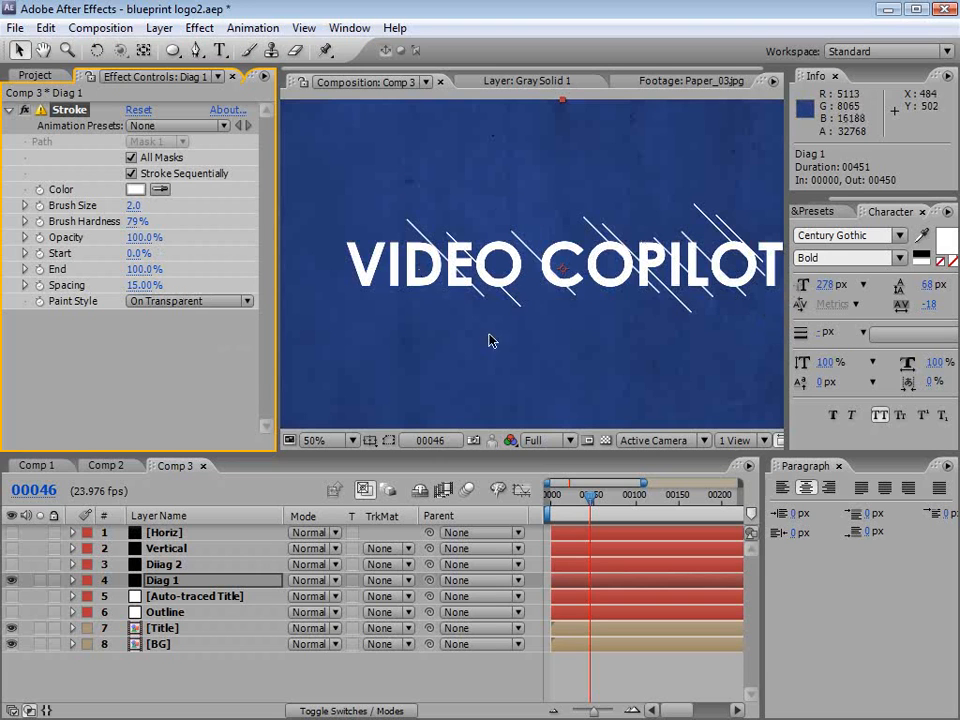
- Keyframe the End value of Diag 1's stroke from 0% at frame 0 to 100% at frame 75
{"action": "mouse_move", "coordinate": [141, 269]}
{"action": "left_mouse_down"}
{"action": "mouse_move", "coordinate": [69, 281]}
{"action": "mouse_move", "coordinate": [189, 282]}
{"action": "mouse_move", "coordinate": [45, 284]}
{"action": "left_mouse_up"}
{"action": "left_click_drag", "start_coordinate": [594, 492], "coordinate": [549, 492]}
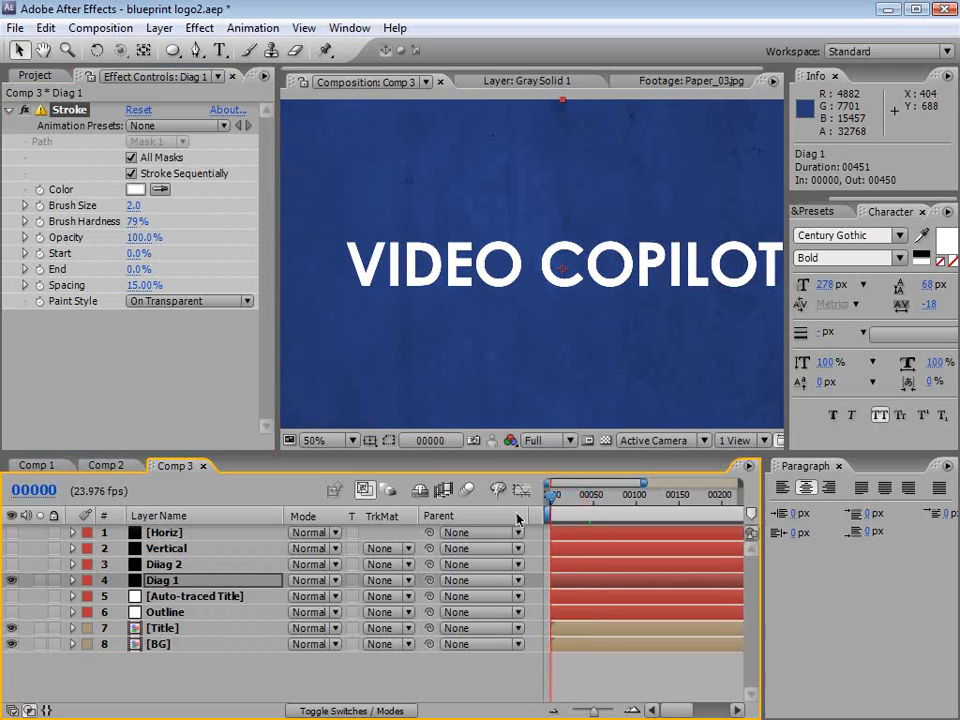
{"action": "left_click", "coordinate": [40, 269]}
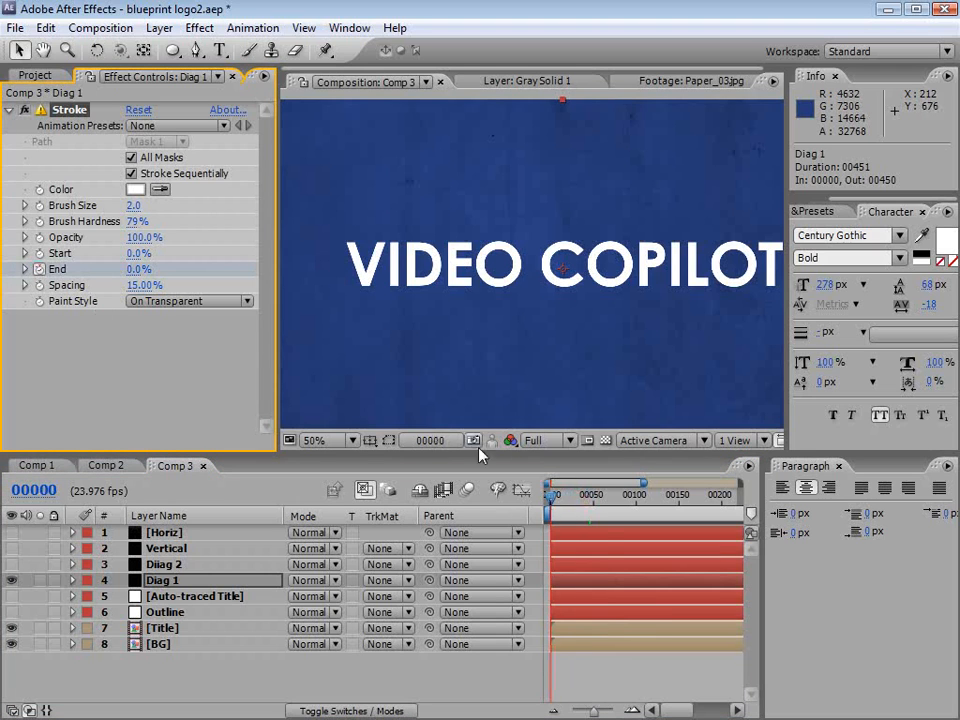
{"action": "left_click", "coordinate": [610, 496]}
{"action": "left_click_drag", "start_coordinate": [610, 496], "coordinate": [614, 496]}
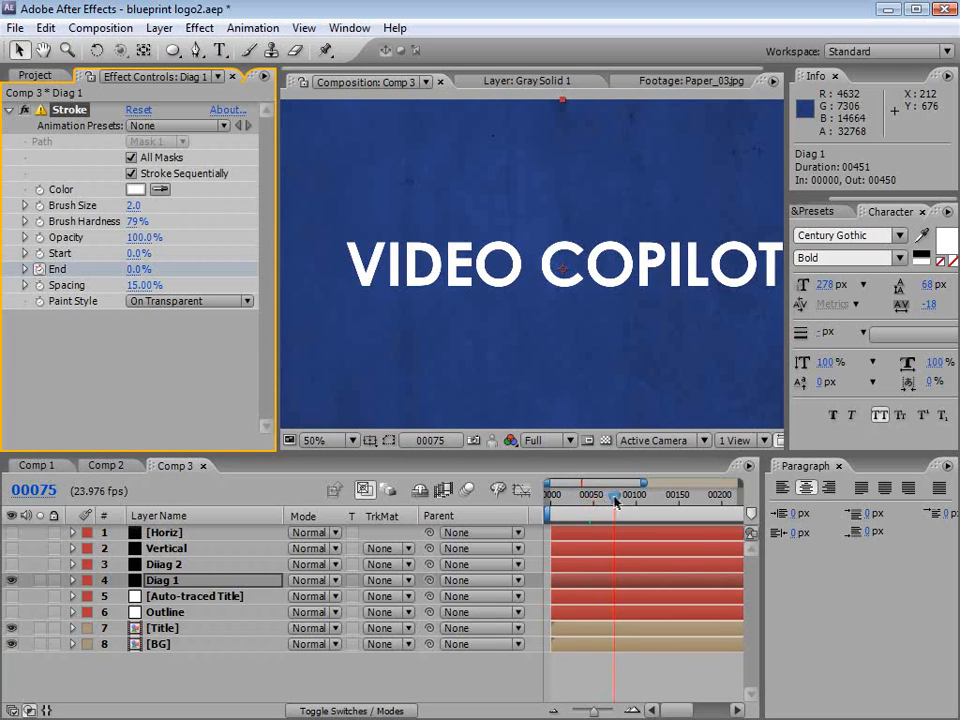
{"action": "left_click_drag", "start_coordinate": [143, 270], "coordinate": [200, 269]}
{"action": "left_click", "coordinate": [600, 497]}
{"action": "left_click_drag", "start_coordinate": [600, 497], "coordinate": [561, 497]}
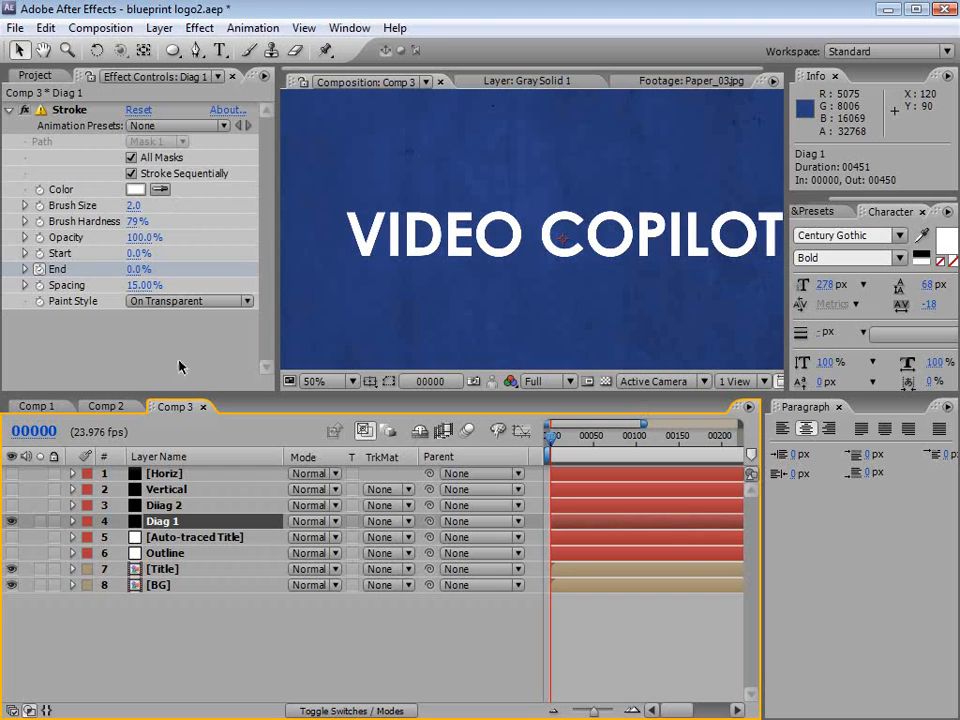
- Copy the All Masks, End and Paint Style settings of Diag 1's Stroke effect, including the End keyframes
{"action": "left_click", "coordinate": [174, 521]}
{"action": "key", "text": "u"}
{"action": "key", "text": "m"}
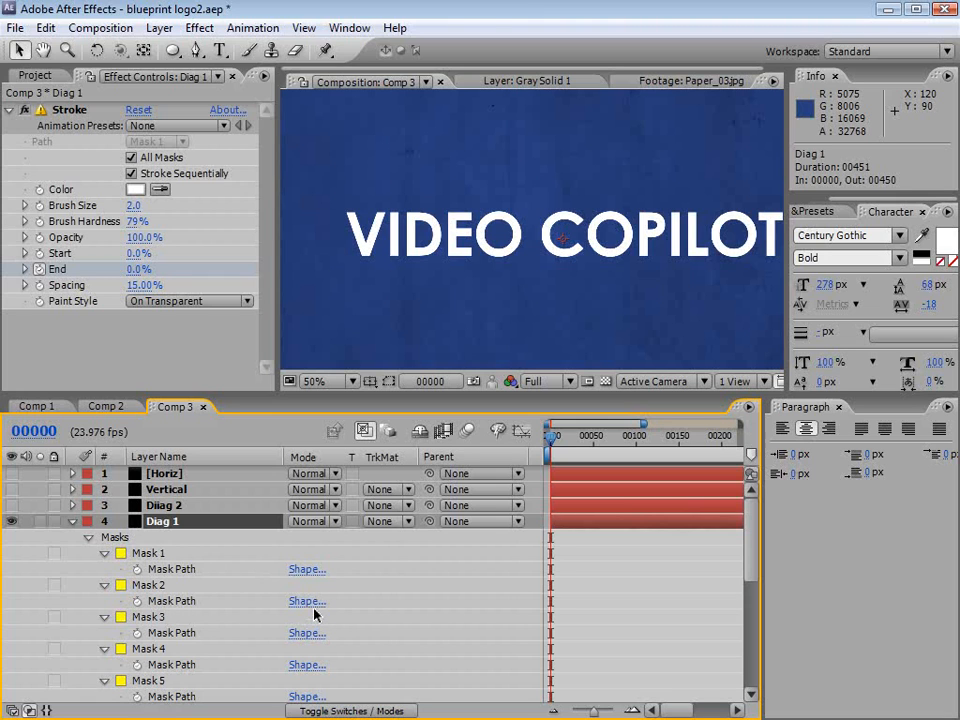
{"action": "key", "text": "u"}
{"action": "key", "text": "u"}
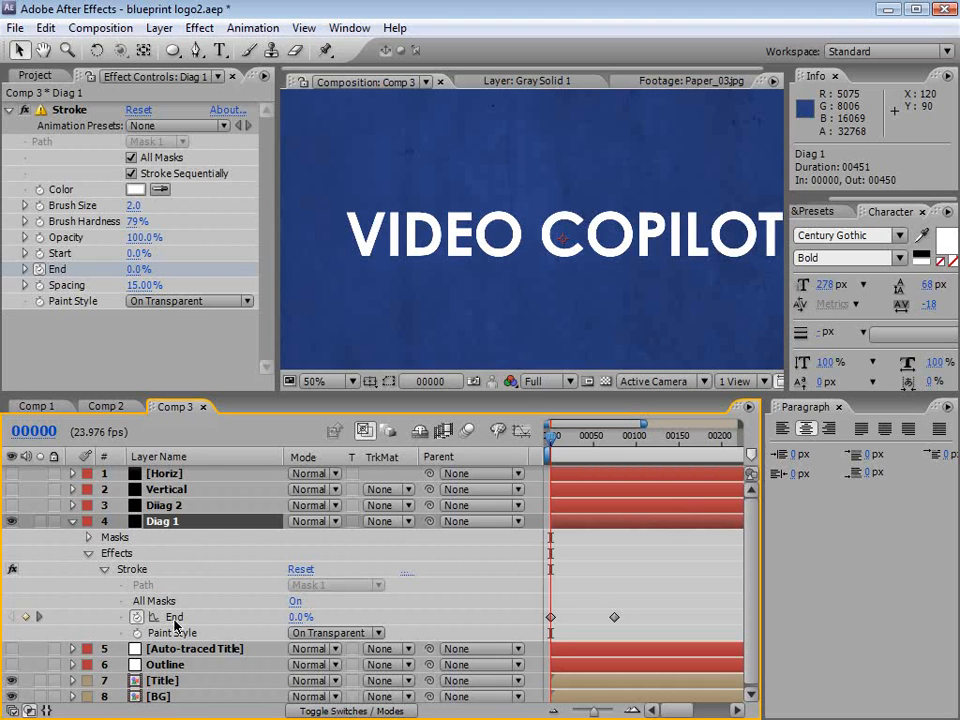
{"action": "left_click", "coordinate": [125, 569]}
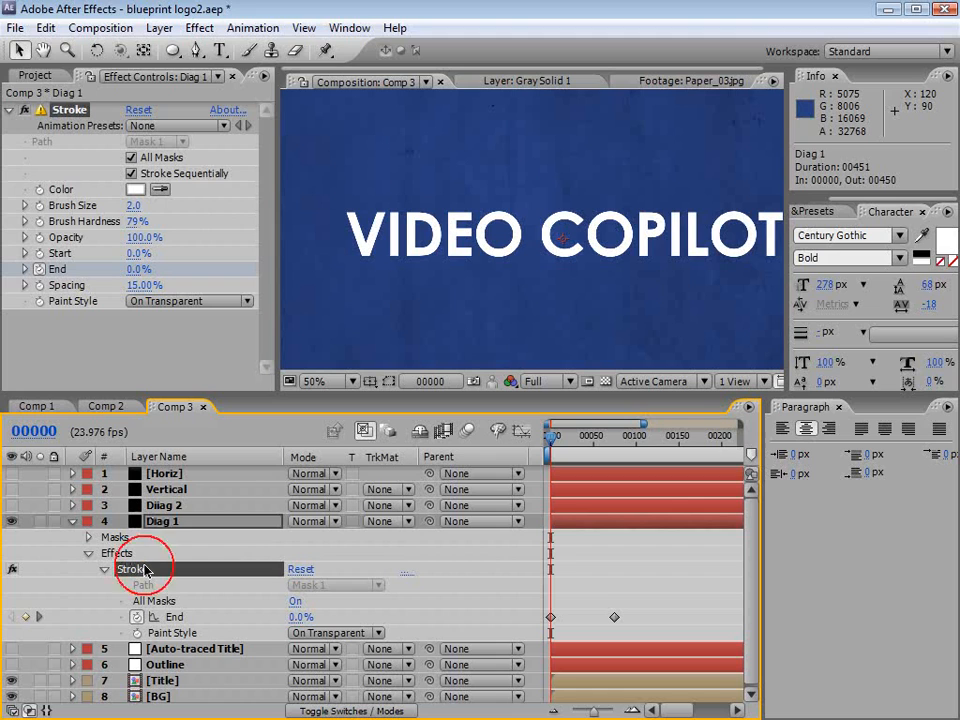
{"action": "left_click", "coordinate": [160, 601]}
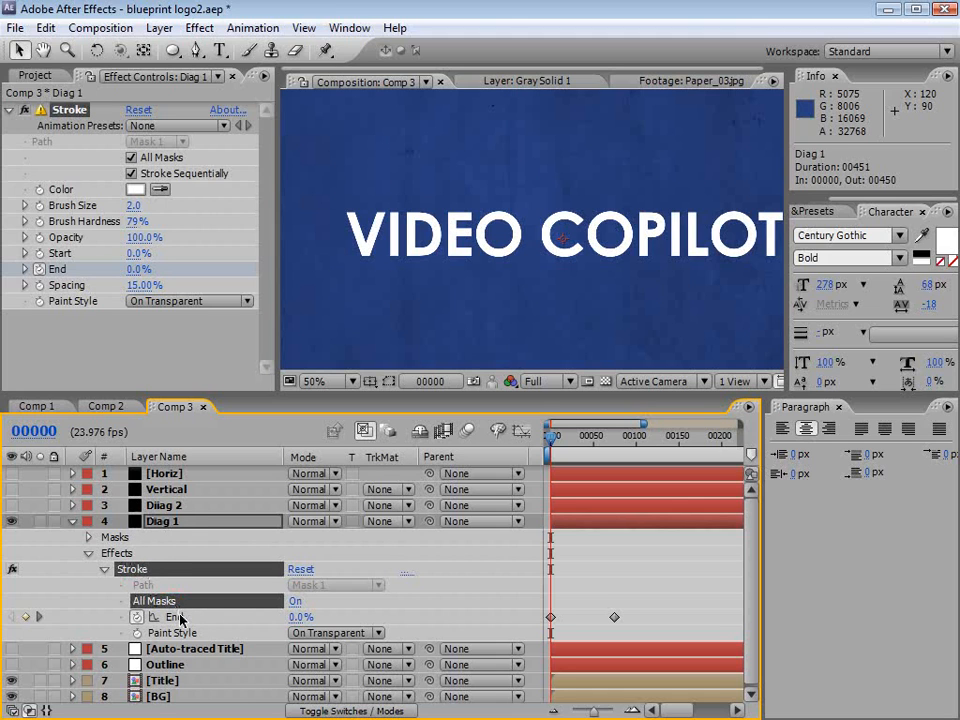
{"action": "left_click", "coordinate": [185, 619]}
{"action": "left_click", "coordinate": [178, 634], "text": "shift"}
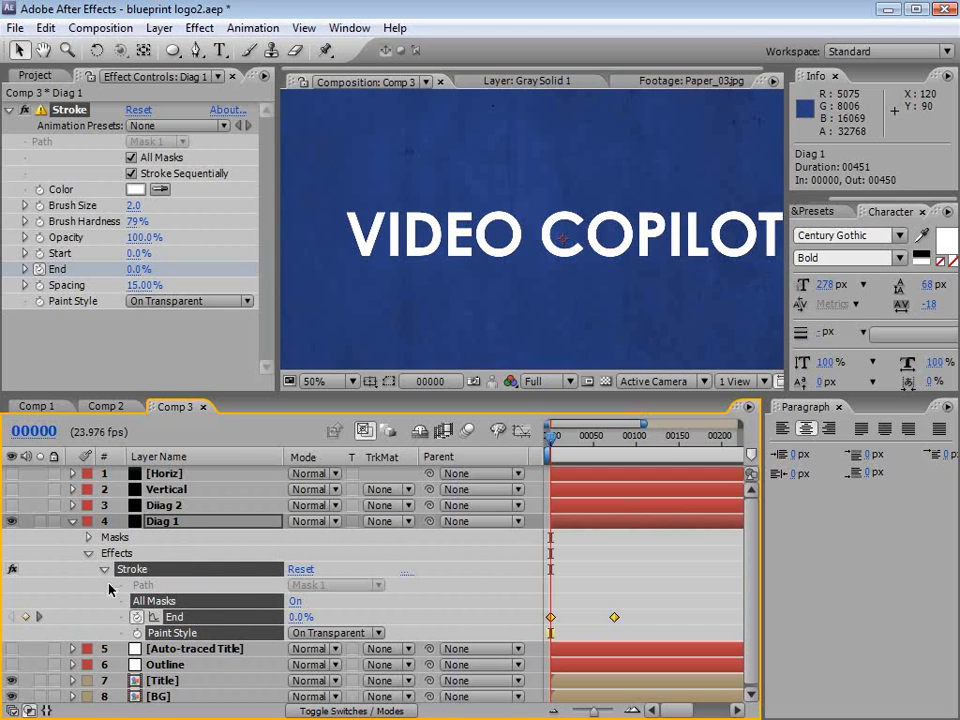
{"action": "left_click", "coordinate": [46, 28]}
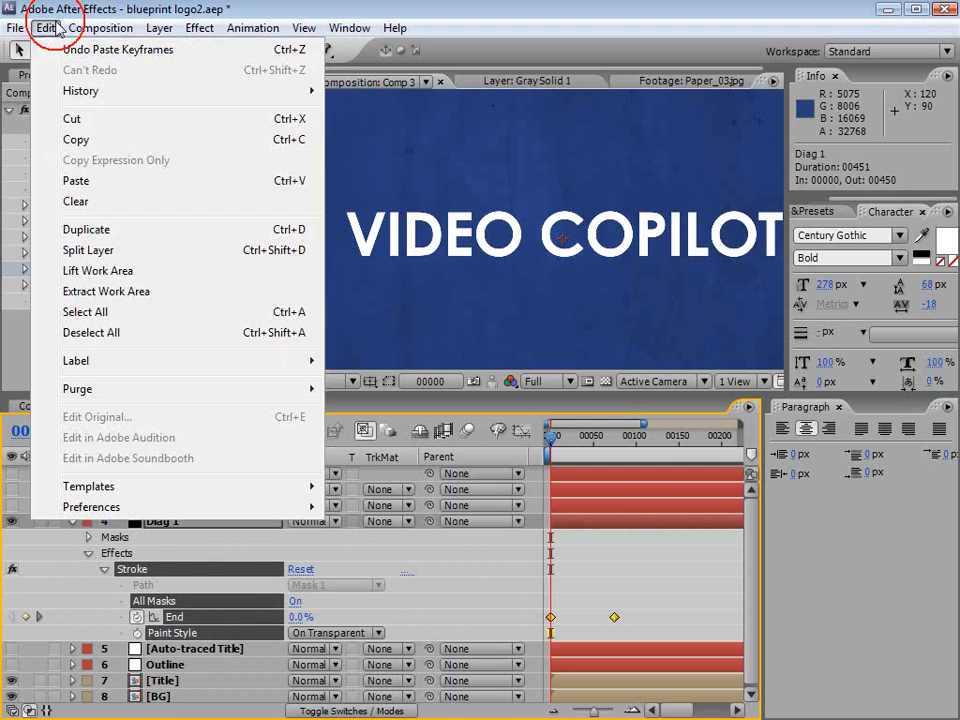
{"action": "left_click", "coordinate": [91, 141]}
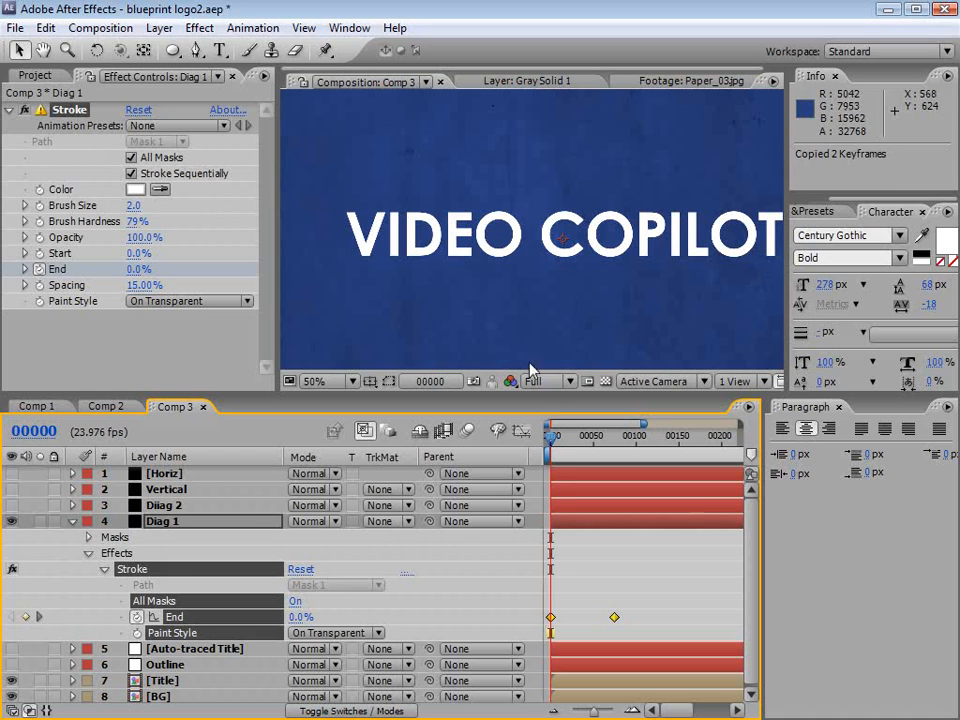
- Paste the copied Stroke settings and keyframes onto the Horiz, Vertical and Diiag 2 layers
{"action": "left_click", "coordinate": [563, 476]}
{"action": "left_click", "coordinate": [567, 506], "text": "shift"}
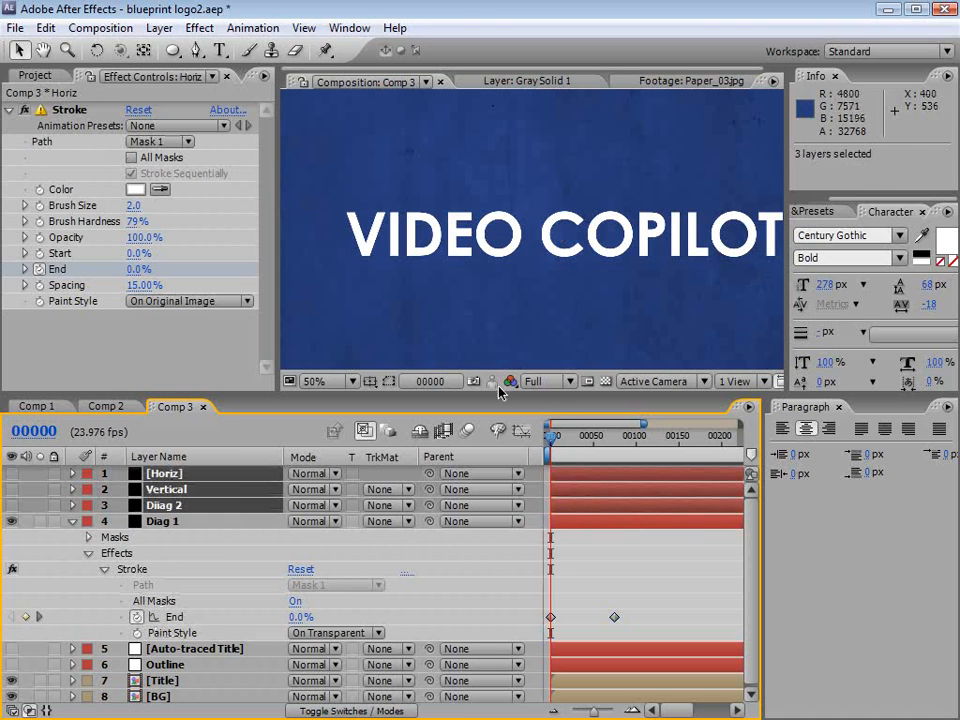
{"action": "left_click", "coordinate": [45, 28]}
{"action": "left_click", "coordinate": [88, 180]}
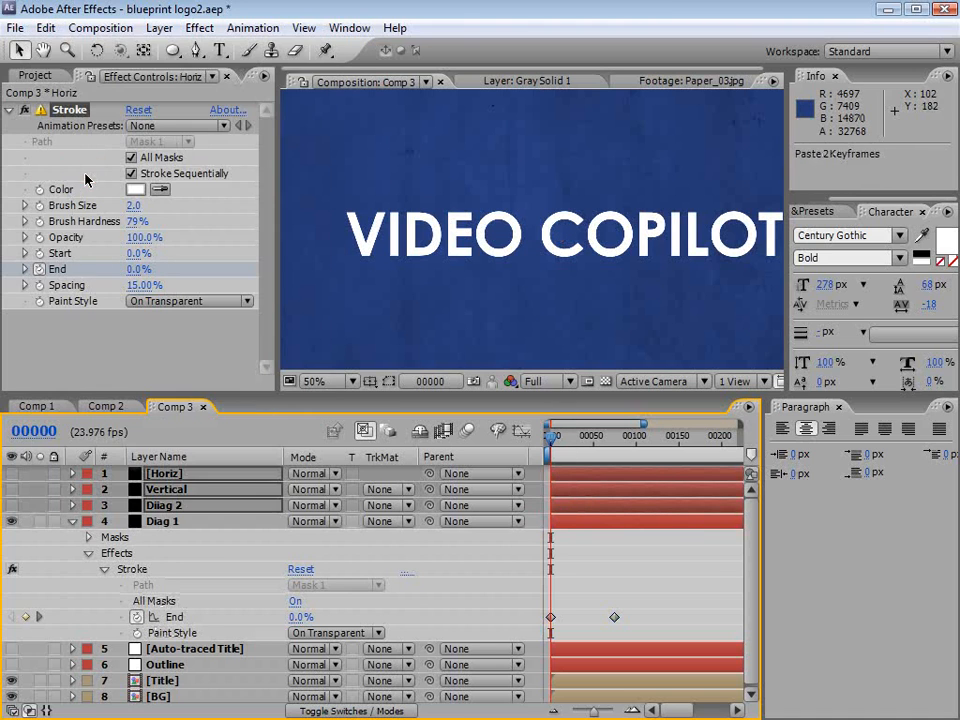
- Show the Diiag 2, Vertical and Horiz layers and scrub through the line animation
{"action": "left_click_drag", "start_coordinate": [14, 516], "coordinate": [14, 478]}
{"action": "left_click_drag", "start_coordinate": [551, 437], "coordinate": [625, 440]}
{"action": "scroll", "coordinate": [585, 278], "scroll_direction": "down", "scroll_amount": 1}
{"action": "scroll", "coordinate": [585, 280], "scroll_direction": "up", "scroll_amount": 1}
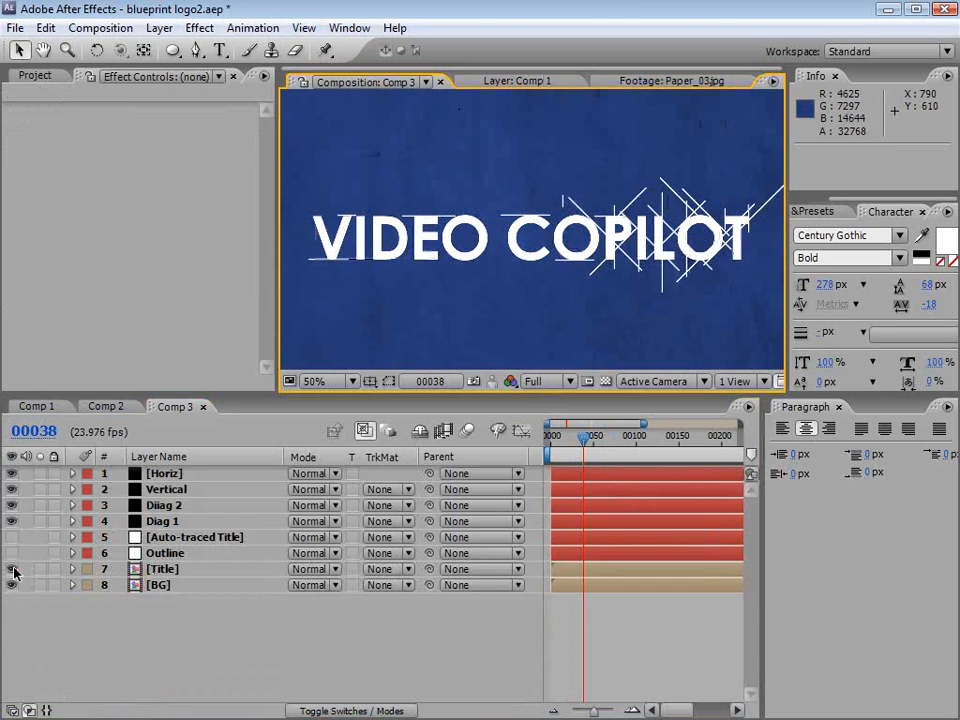
- Hide the Title layer, show the Outline and Auto-traced Title layers, and scrub through the combined animation
{"action": "left_click", "coordinate": [12, 569]}
{"action": "left_click_drag", "start_coordinate": [12, 553], "coordinate": [12, 537]}
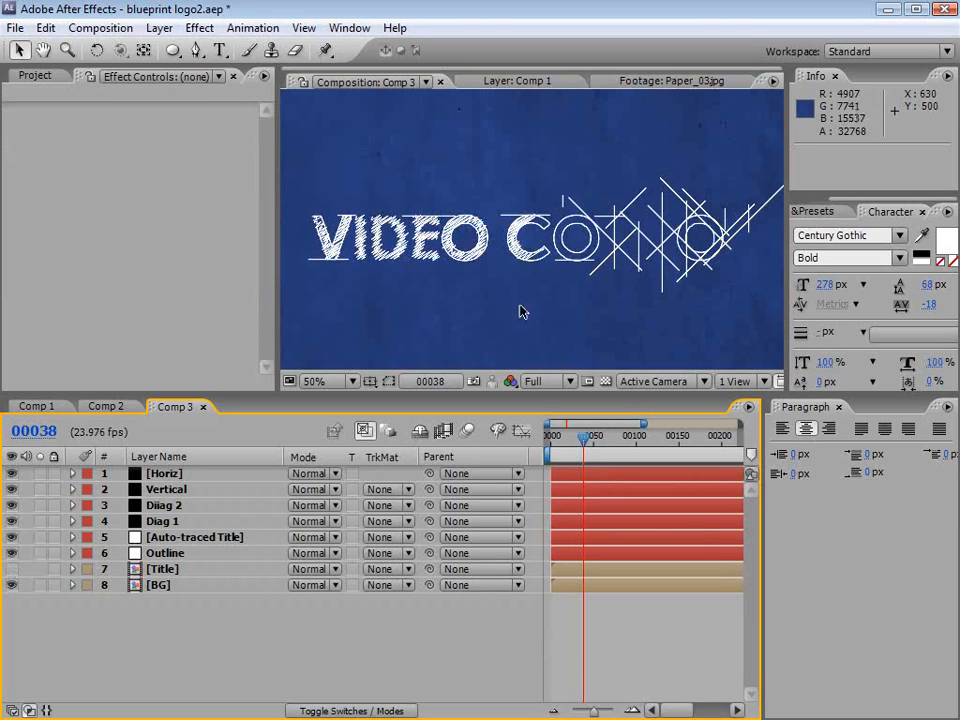
{"action": "mouse_move", "coordinate": [588, 436]}
{"action": "left_mouse_down"}
{"action": "mouse_move", "coordinate": [605, 436]}
{"action": "mouse_move", "coordinate": [566, 441]}
{"action": "mouse_move", "coordinate": [621, 440]}
{"action": "left_mouse_up"}
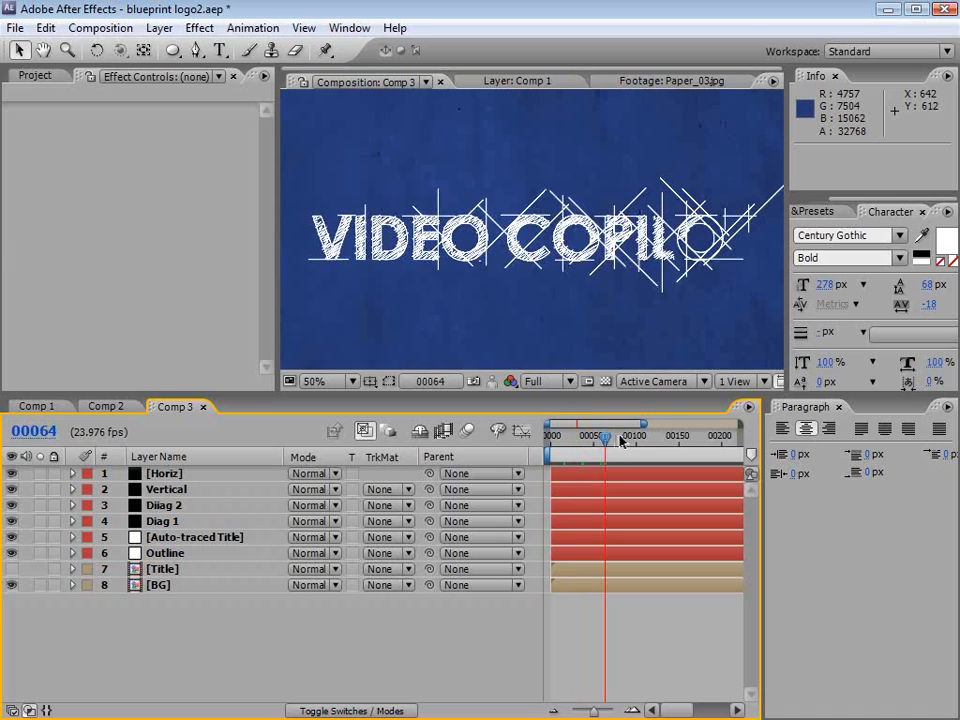
{"action": "left_click", "coordinate": [636, 437]}
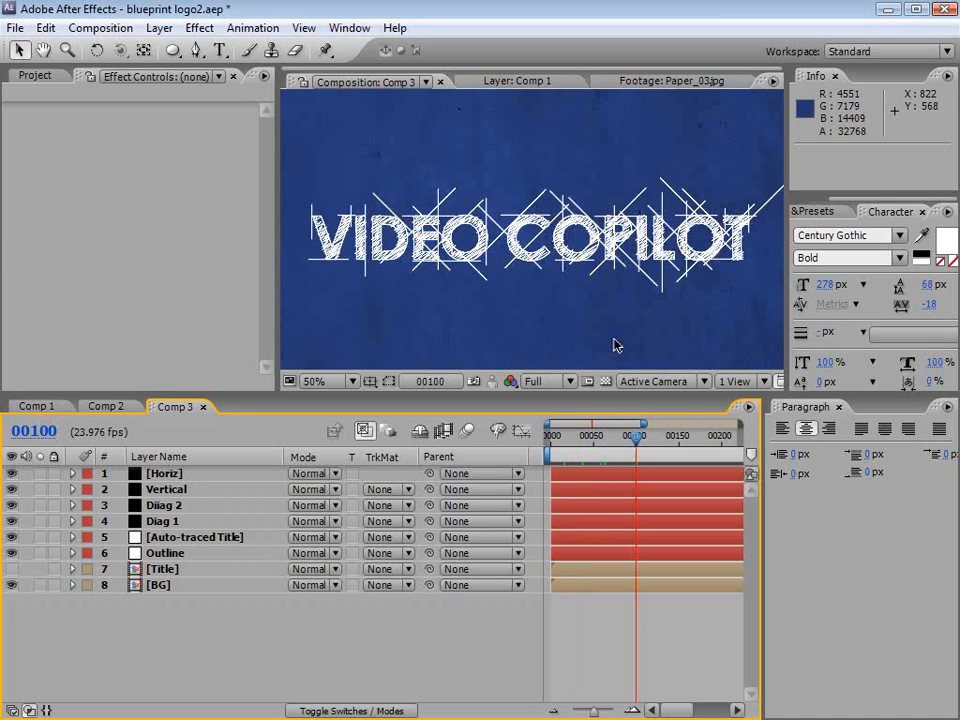
{"action": "left_click", "coordinate": [566, 438]}
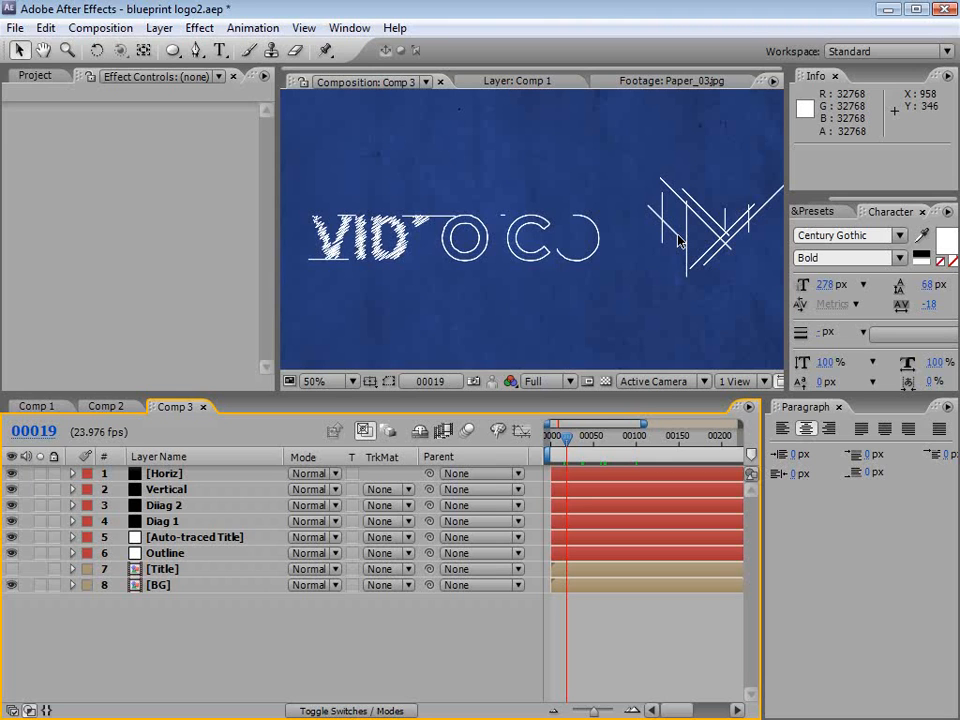
- Shuffle the order of the masks on the Horiz layer so its lines draw on in a random sequence
{"action": "left_click_drag", "start_coordinate": [182, 393], "coordinate": [165, 248]}
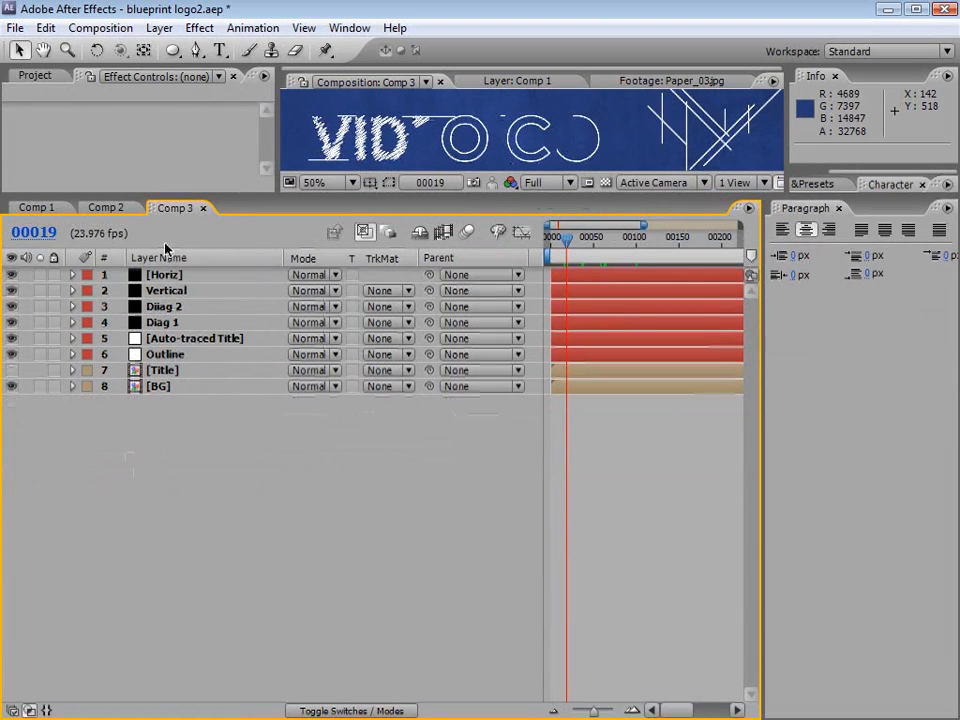
{"action": "left_click", "coordinate": [166, 274]}
{"action": "key", "text": "m"}
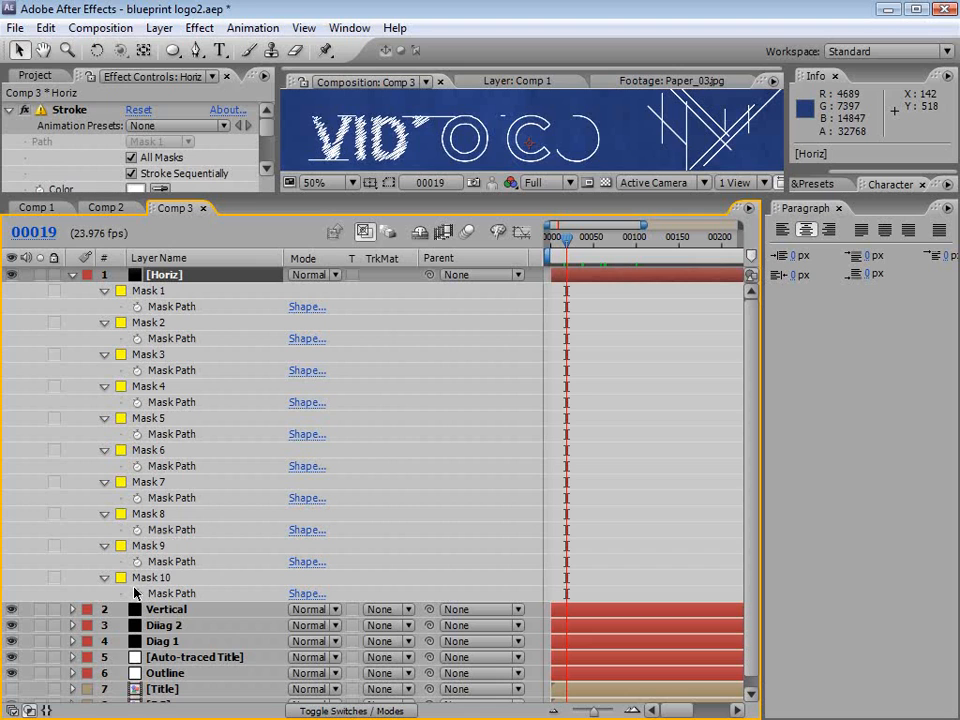
{"action": "left_click_drag", "start_coordinate": [163, 323], "coordinate": [158, 484]}
{"action": "left_click_drag", "start_coordinate": [147, 551], "coordinate": [150, 408]}
{"action": "left_click_drag", "start_coordinate": [156, 330], "coordinate": [160, 505]}
{"action": "left_click_drag", "start_coordinate": [158, 578], "coordinate": [163, 384]}
{"action": "left_click_drag", "start_coordinate": [158, 292], "coordinate": [170, 440]}
{"action": "left_click_drag", "start_coordinate": [156, 577], "coordinate": [142, 392]}
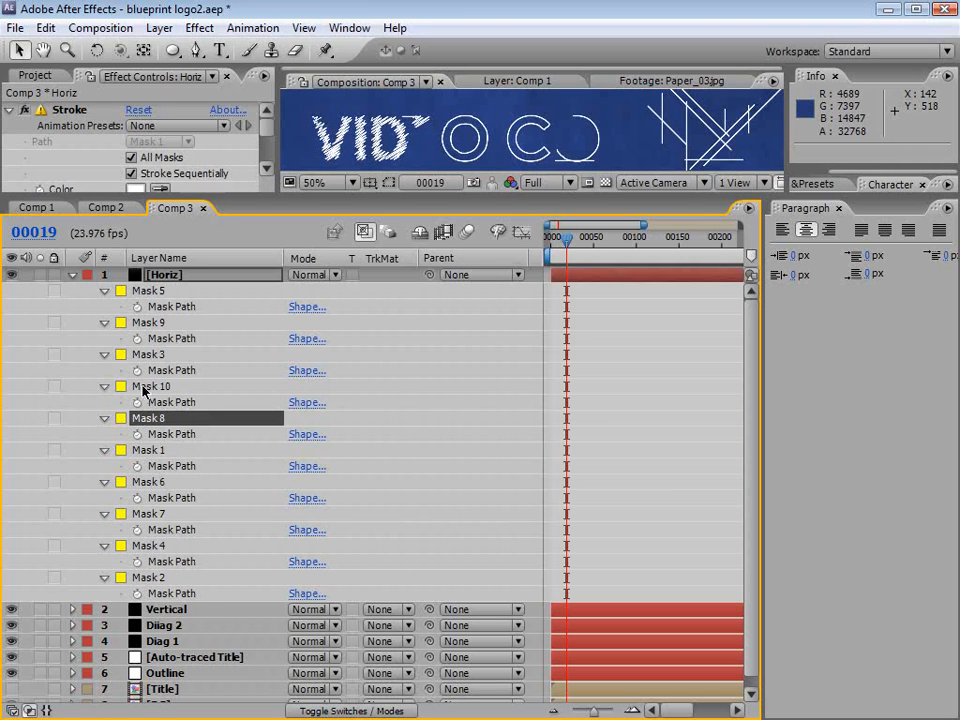
- Shuffle the order of the masks on the Vertical layer so its lines draw on in a random sequence
{"action": "left_click", "coordinate": [72, 274]}
{"action": "left_click", "coordinate": [72, 290]}
{"action": "left_click", "coordinate": [162, 291]}
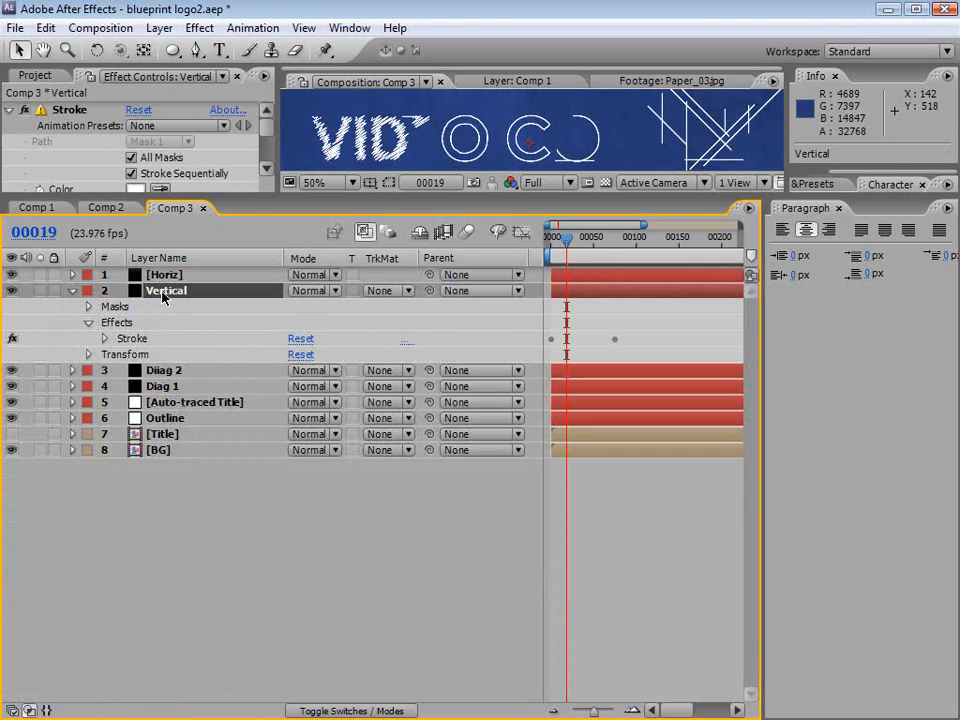
{"action": "key", "text": "m"}
{"action": "left_click_drag", "start_coordinate": [160, 307], "coordinate": [169, 490]}
{"action": "left_click_drag", "start_coordinate": [159, 562], "coordinate": [157, 360]}
{"action": "left_click_drag", "start_coordinate": [160, 339], "coordinate": [165, 552]}
{"action": "left_click_drag", "start_coordinate": [165, 308], "coordinate": [160, 398]}
{"action": "left_click", "coordinate": [164, 657]}
{"action": "left_click_drag", "start_coordinate": [156, 657], "coordinate": [163, 450]}
{"action": "left_click_drag", "start_coordinate": [153, 594], "coordinate": [165, 396]}
{"action": "left_click_drag", "start_coordinate": [160, 338], "coordinate": [165, 522]}
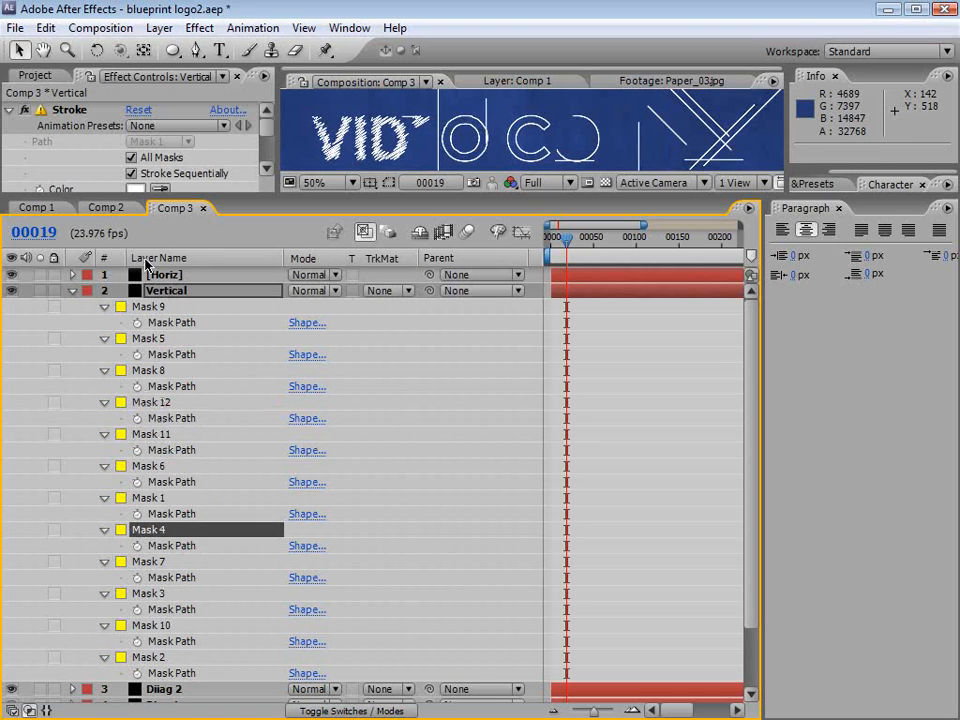
- Shuffle the mask order on the Diiag 2 layer so its diagonal lines draw on randomly
{"action": "left_click", "coordinate": [70, 291]}
{"action": "left_click", "coordinate": [72, 306]}
{"action": "left_click", "coordinate": [163, 308]}
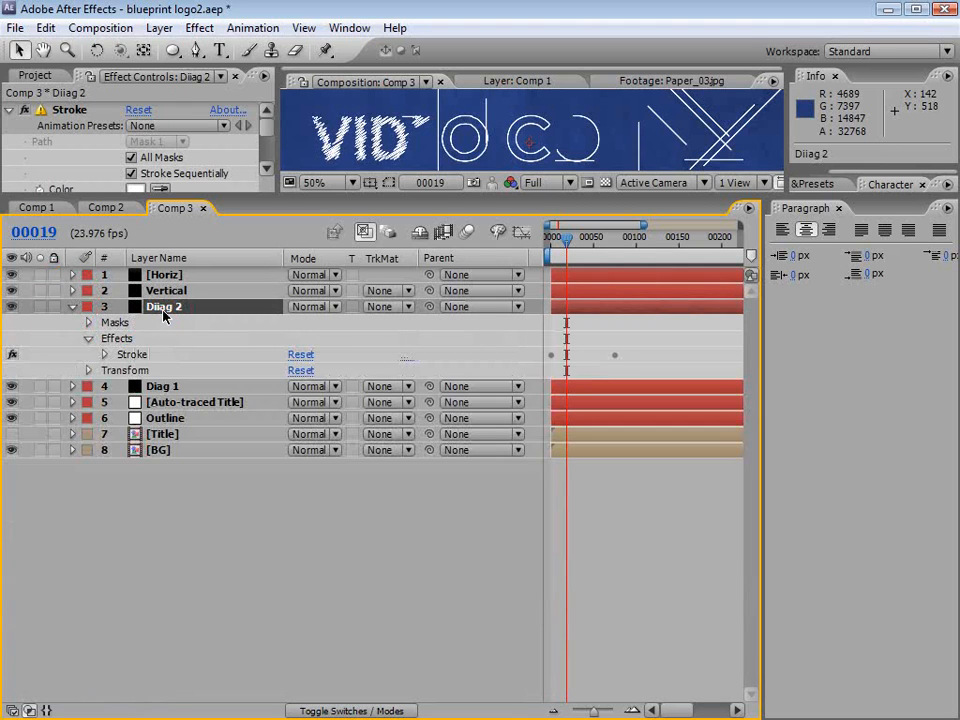
{"action": "key", "text": "m"}
{"action": "left_click", "coordinate": [161, 317]}
{"action": "left_click_drag", "start_coordinate": [161, 317], "coordinate": [160, 455]}
{"action": "left_click", "coordinate": [160, 578]}
{"action": "left_click_drag", "start_coordinate": [160, 578], "coordinate": [160, 405]}
{"action": "left_click", "coordinate": [150, 322]}
{"action": "left_click_drag", "start_coordinate": [150, 322], "coordinate": [160, 485]}
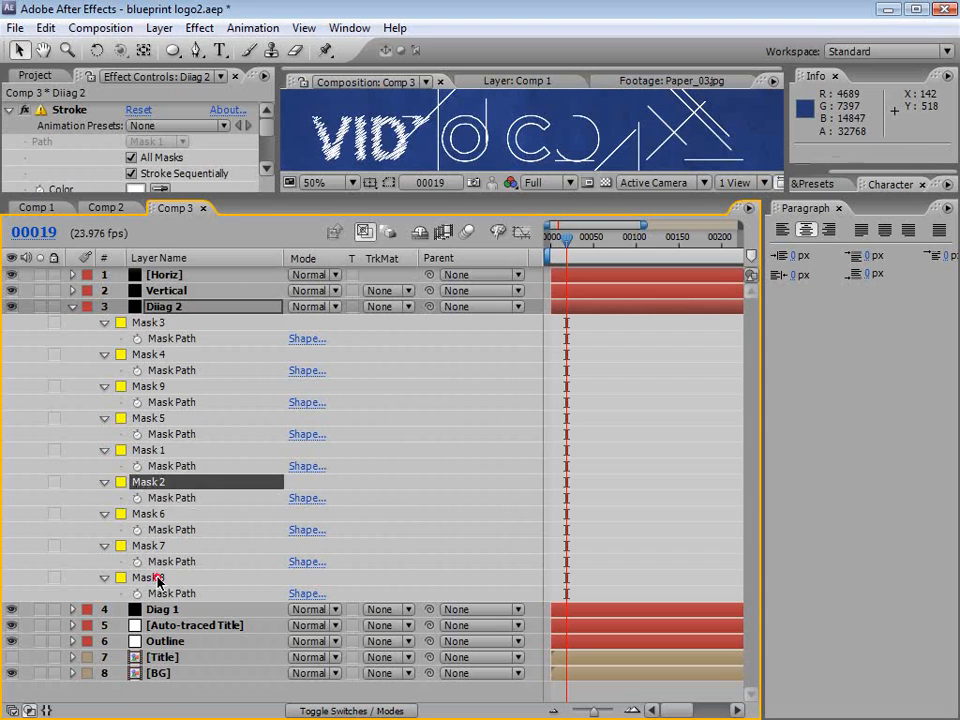
{"action": "left_click_drag", "start_coordinate": [160, 578], "coordinate": [160, 388]}
{"action": "left_click_drag", "start_coordinate": [148, 320], "coordinate": [165, 472]}
{"action": "left_click_drag", "start_coordinate": [148, 577], "coordinate": [140, 381]}
{"action": "left_click_drag", "start_coordinate": [140, 322], "coordinate": [172, 470]}
{"action": "left_click_drag", "start_coordinate": [150, 578], "coordinate": [155, 410]}
{"action": "left_click_drag", "start_coordinate": [155, 322], "coordinate": [168, 472]}
{"action": "left_click_drag", "start_coordinate": [150, 355], "coordinate": [172, 484]}
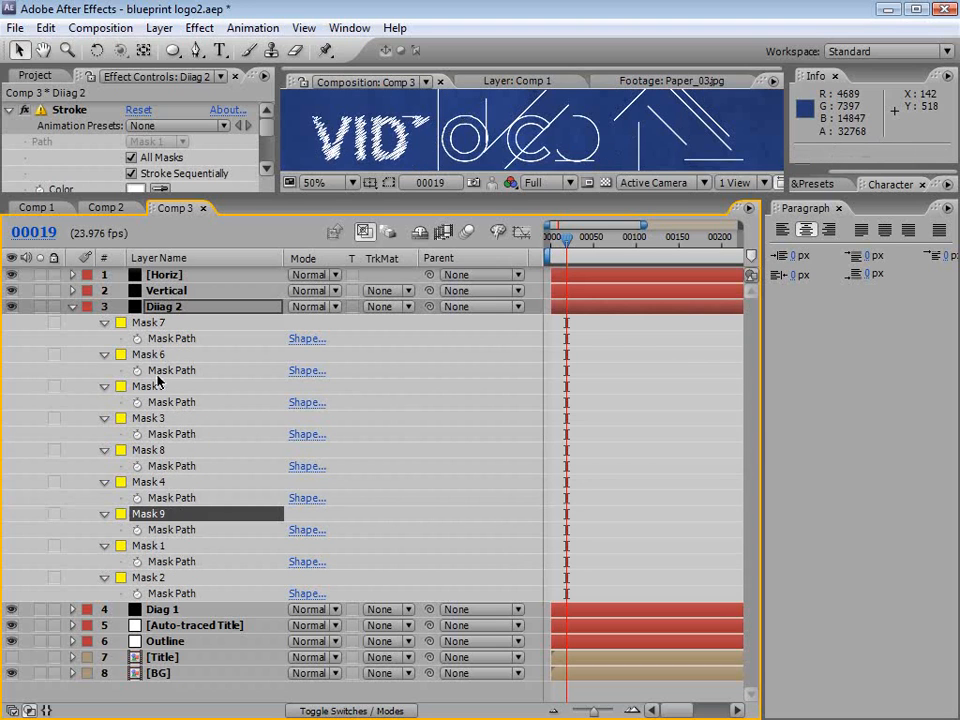
- Shuffle the mask order on the Diag 1 layer so its diagonal lines draw on randomly
{"action": "left_click", "coordinate": [72, 307]}
{"action": "left_click", "coordinate": [148, 323]}
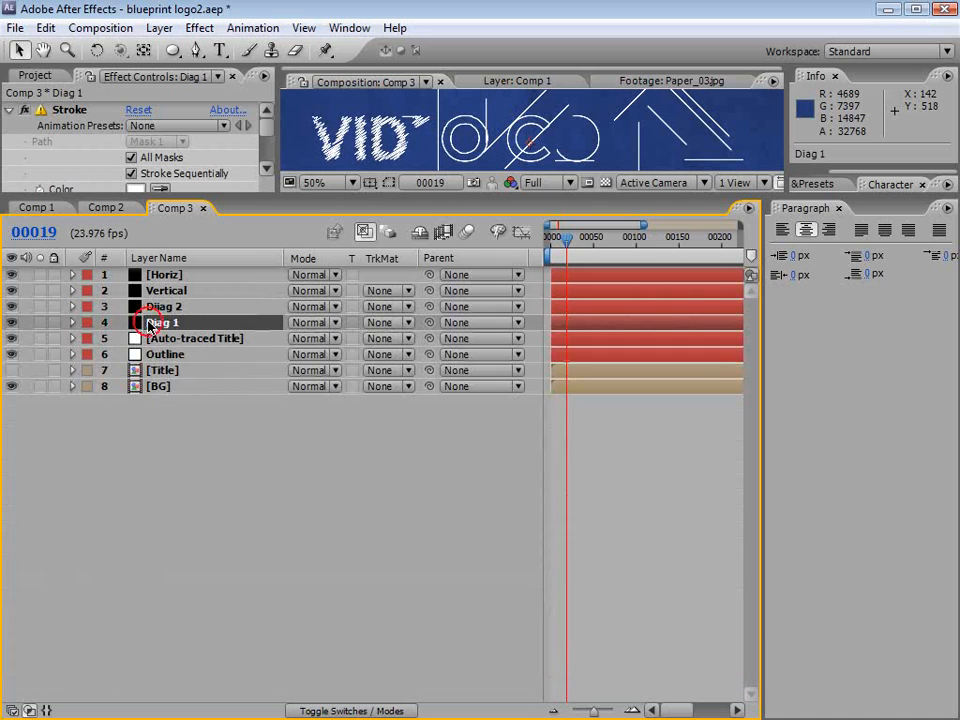
{"action": "key", "text": "m"}
{"action": "left_click_drag", "start_coordinate": [126, 336], "coordinate": [112, 445]}
{"action": "left_click_drag", "start_coordinate": [140, 370], "coordinate": [157, 500]}
{"action": "left_click_drag", "start_coordinate": [158, 567], "coordinate": [130, 425]}
{"action": "left_click_drag", "start_coordinate": [160, 338], "coordinate": [150, 500]}
{"action": "left_click", "coordinate": [157, 595]}
{"action": "left_click_drag", "start_coordinate": [155, 595], "coordinate": [156, 400]}
{"action": "left_click_drag", "start_coordinate": [154, 338], "coordinate": [156, 468]}
{"action": "left_click", "coordinate": [155, 370]}
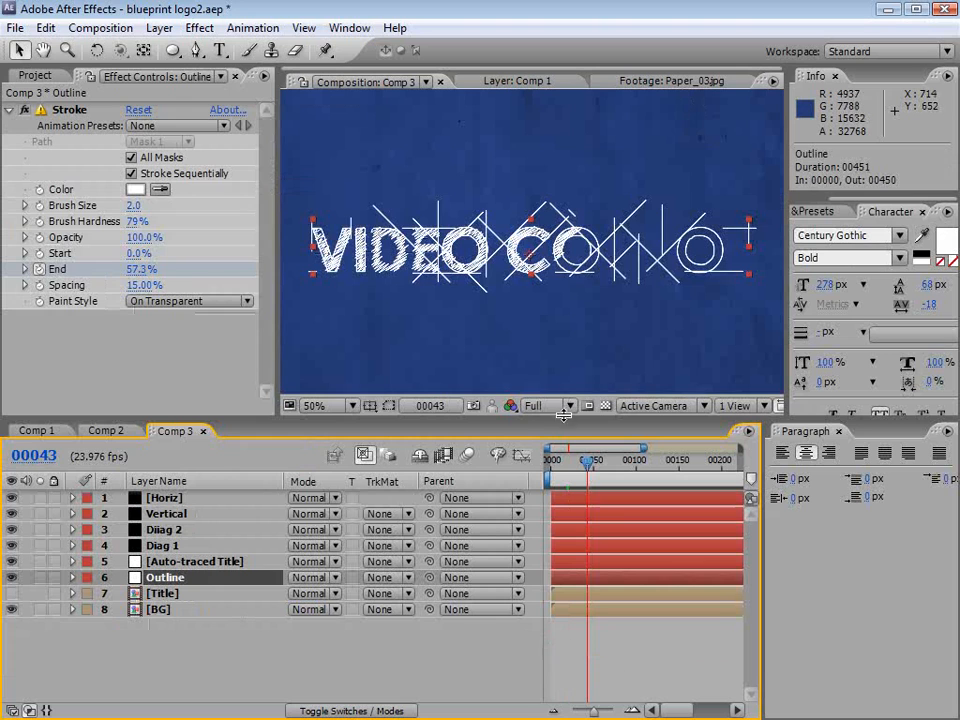
- Scrub to the end of the line animation and temporarily solo the Outline layer to inspect it on its own
{"action": "mouse_move", "coordinate": [585, 459]}
{"action": "left_mouse_down"}
{"action": "mouse_move", "coordinate": [576, 460]}
{"action": "mouse_move", "coordinate": [618, 463]}
{"action": "left_mouse_up"}
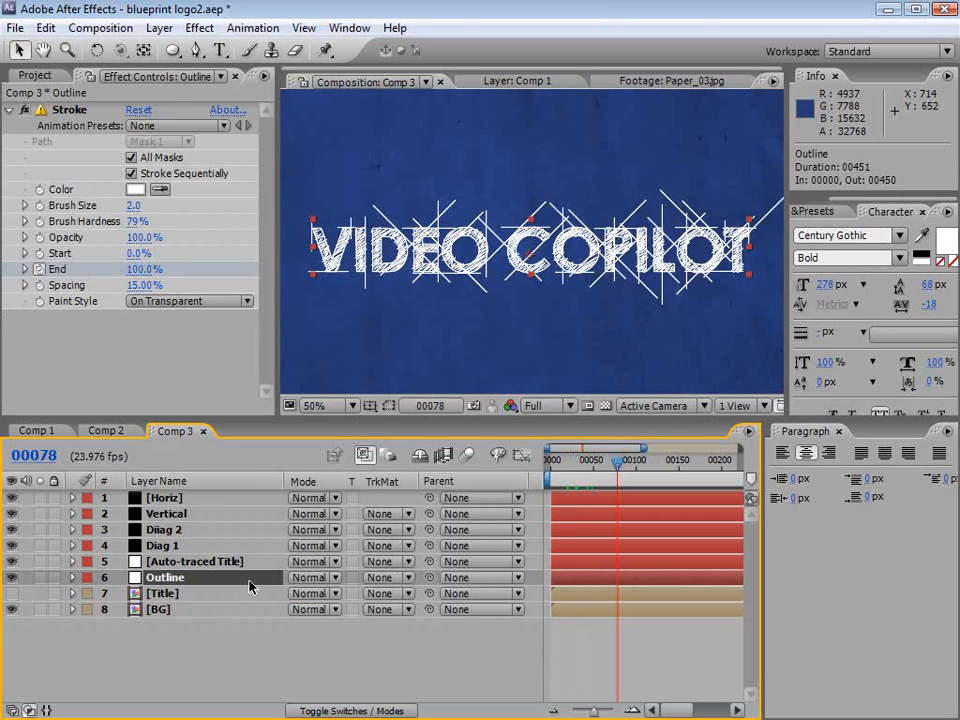
{"action": "left_click", "coordinate": [41, 577]}
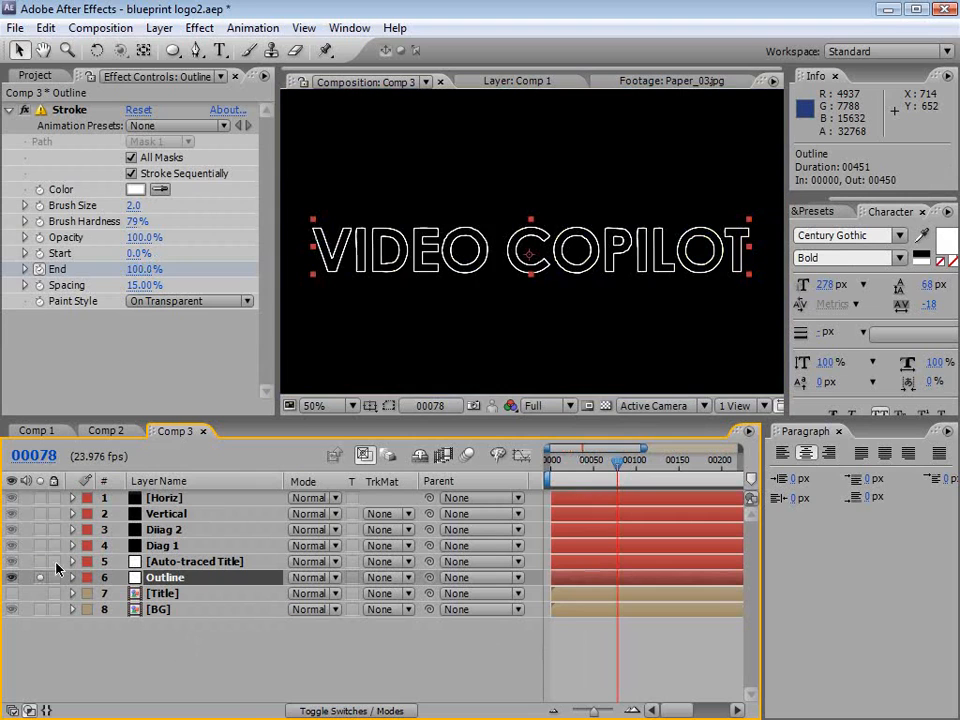
{"action": "mouse_move", "coordinate": [618, 460]}
{"action": "left_mouse_down"}
{"action": "mouse_move", "coordinate": [559, 467]}
{"action": "mouse_move", "coordinate": [638, 468]}
{"action": "mouse_move", "coordinate": [620, 483]}
{"action": "left_mouse_up"}
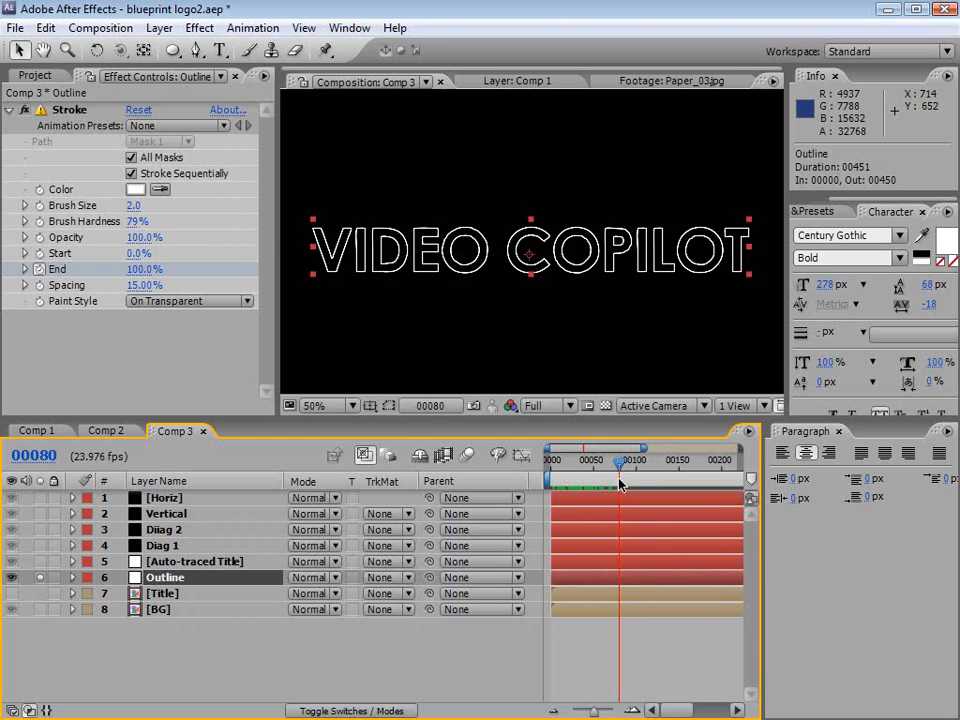
{"action": "left_click", "coordinate": [40, 577]}
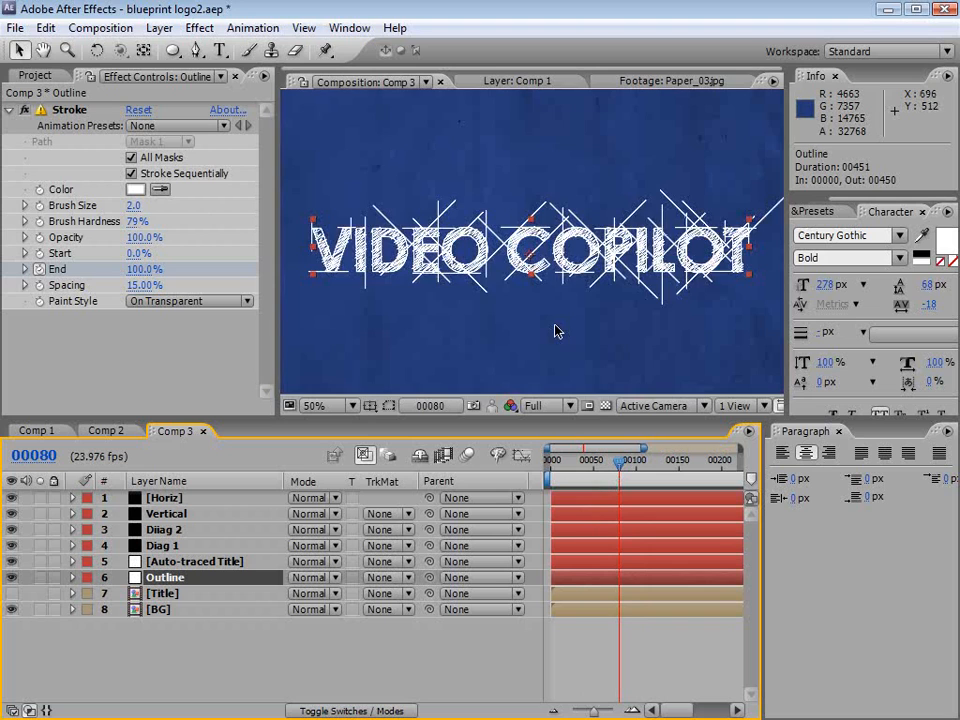
- Play a RAM preview of the full animation, then park the time at frame 68
{"action": "left_click", "coordinate": [596, 630]}
{"action": "key", "text": "KP_0"}
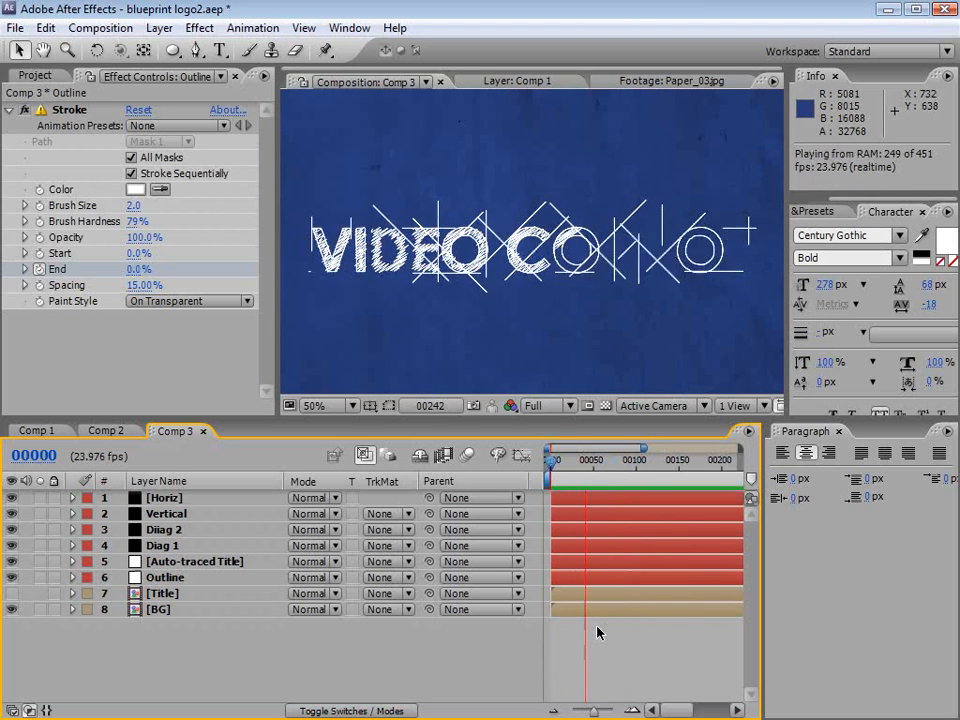
{"action": "left_click", "coordinate": [609, 470]}
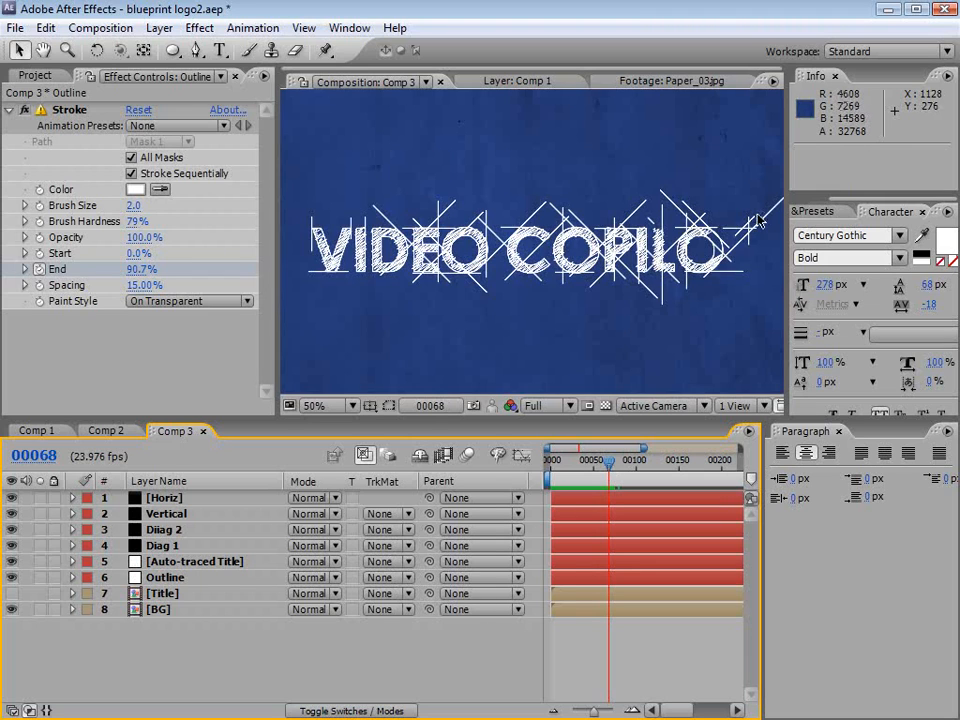
- Show the mask paths and lengthen several diagonal lines on the Diiag 2 layer by moving their end points outward beyond the letters
{"action": "left_click", "coordinate": [155, 530]}
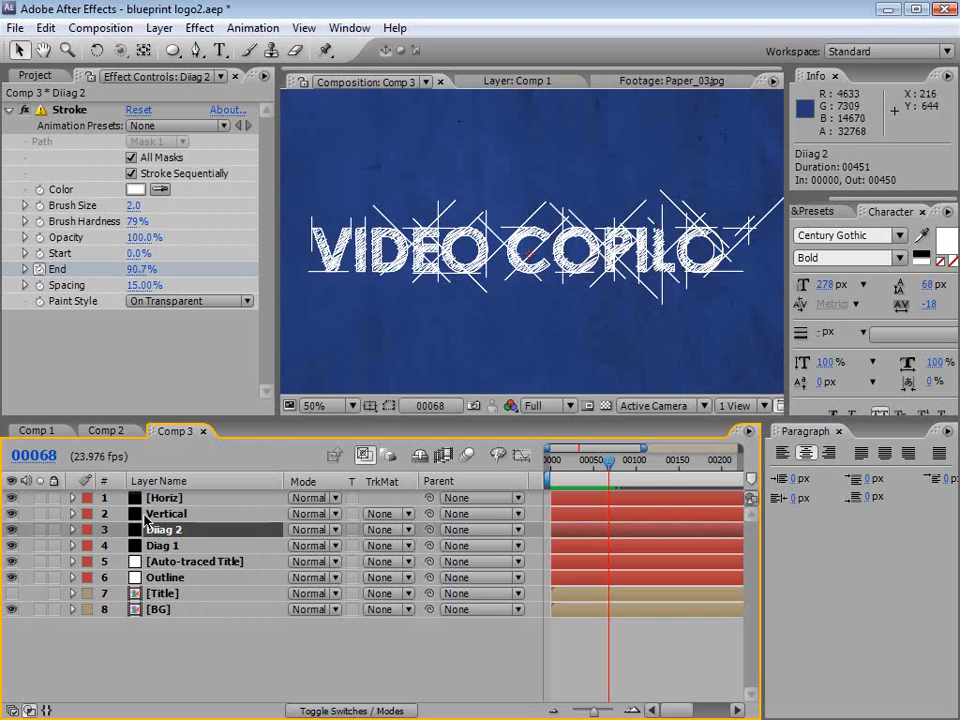
{"action": "left_click", "coordinate": [388, 405]}
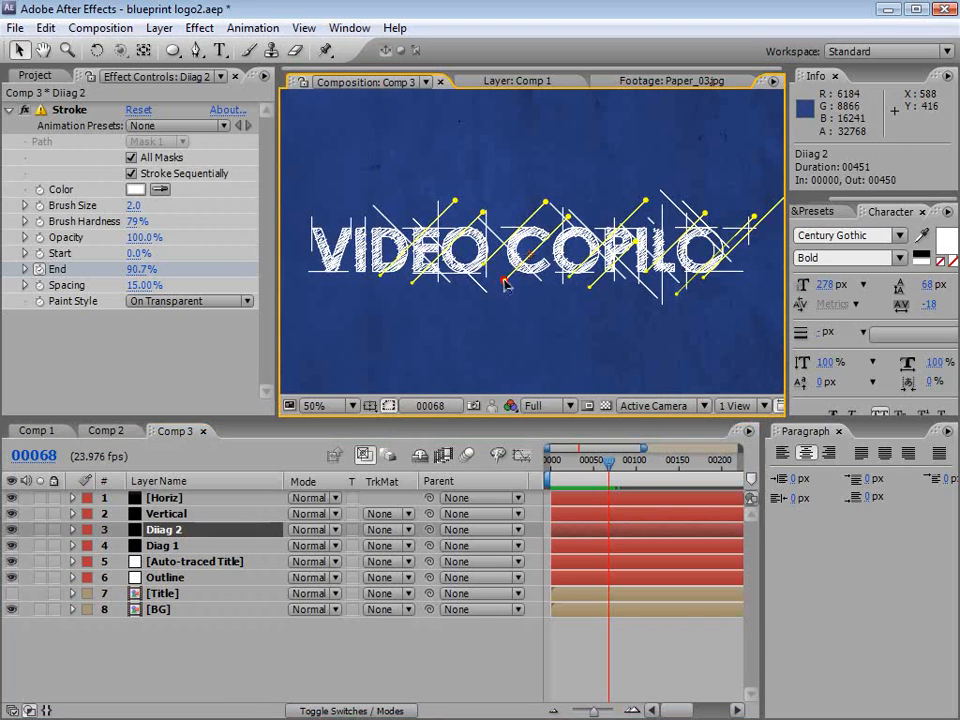
{"action": "left_click_drag", "start_coordinate": [477, 304], "coordinate": [478, 306]}
{"action": "left_click_drag", "start_coordinate": [483, 212], "coordinate": [520, 174]}
{"action": "left_click_drag", "start_coordinate": [418, 287], "coordinate": [385, 310]}
{"action": "left_click_drag", "start_coordinate": [704, 211], "coordinate": [731, 187]}
{"action": "left_click_drag", "start_coordinate": [590, 289], "coordinate": [573, 302]}
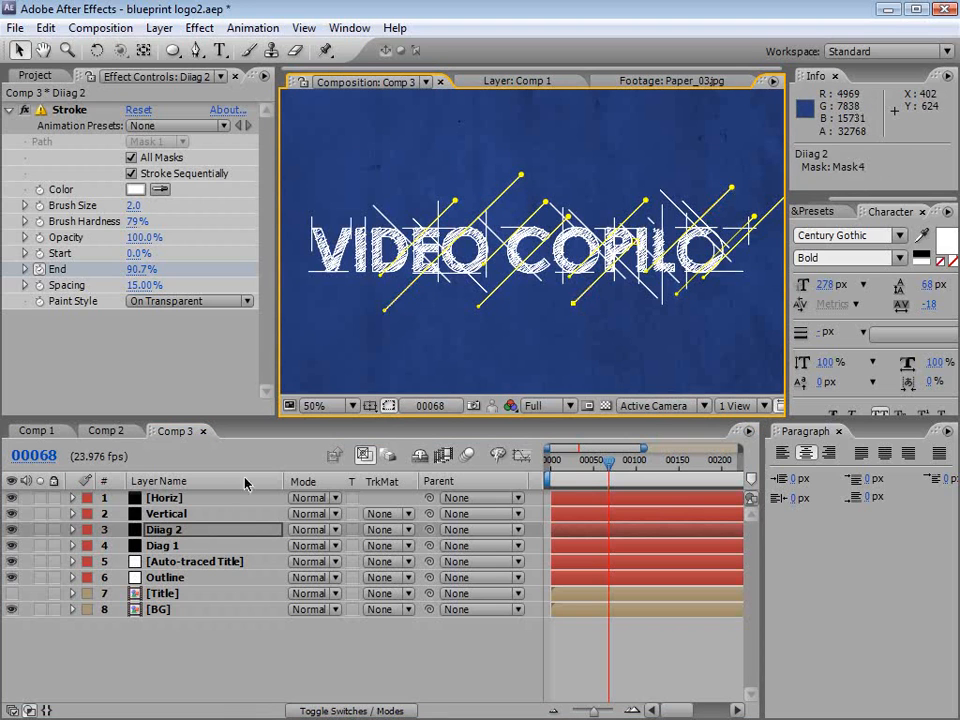
- Lengthen several diagonal lines on the Diag 1 layer by moving their end points outward beyond the letters
{"action": "left_click", "coordinate": [161, 548]}
{"action": "left_click", "coordinate": [358, 194]}
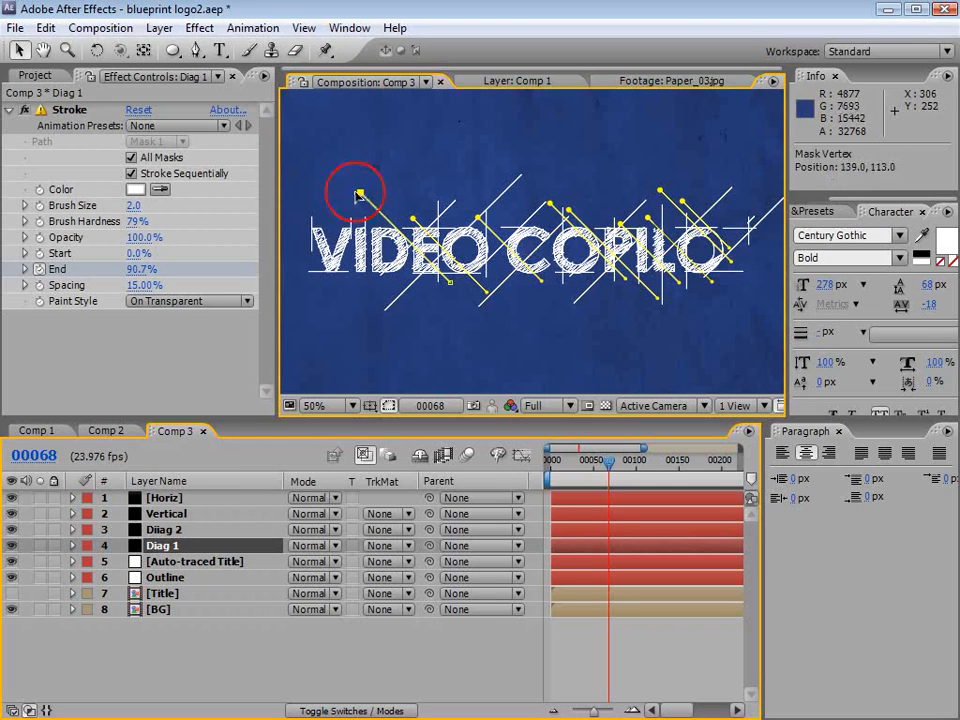
{"action": "left_click_drag", "start_coordinate": [450, 281], "coordinate": [482, 313]}
{"action": "left_click_drag", "start_coordinate": [550, 204], "coordinate": [522, 175]}
{"action": "left_click_drag", "start_coordinate": [657, 297], "coordinate": [697, 338]}
{"action": "left_click_drag", "start_coordinate": [648, 218], "coordinate": [617, 187]}
{"action": "left_click_drag", "start_coordinate": [730, 262], "coordinate": [761, 293]}
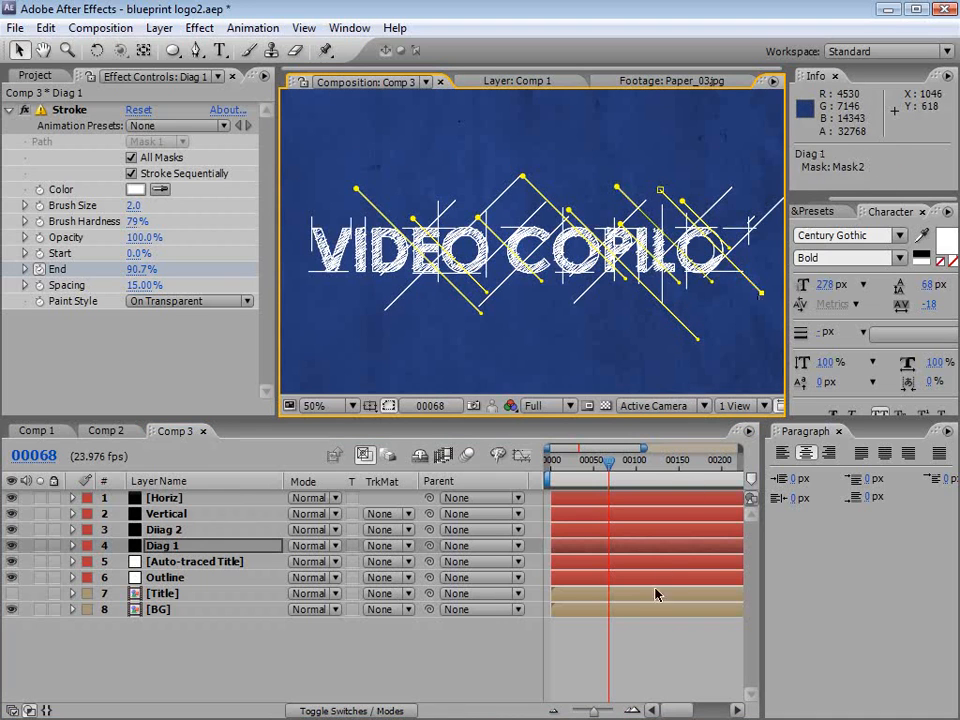
- Shorten the long Diiag 2 line above the gap between the words so it no longer meets the Diag 1 line, and deselect everything
{"action": "left_click", "coordinate": [640, 638]}
{"action": "left_click", "coordinate": [515, 175]}
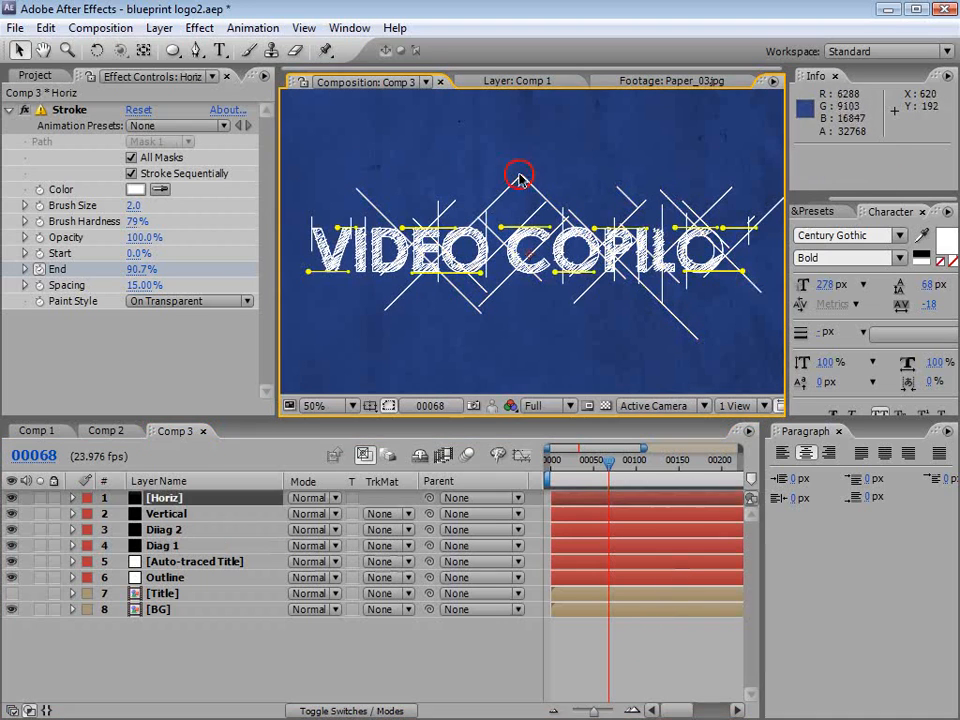
{"action": "left_click", "coordinate": [170, 529]}
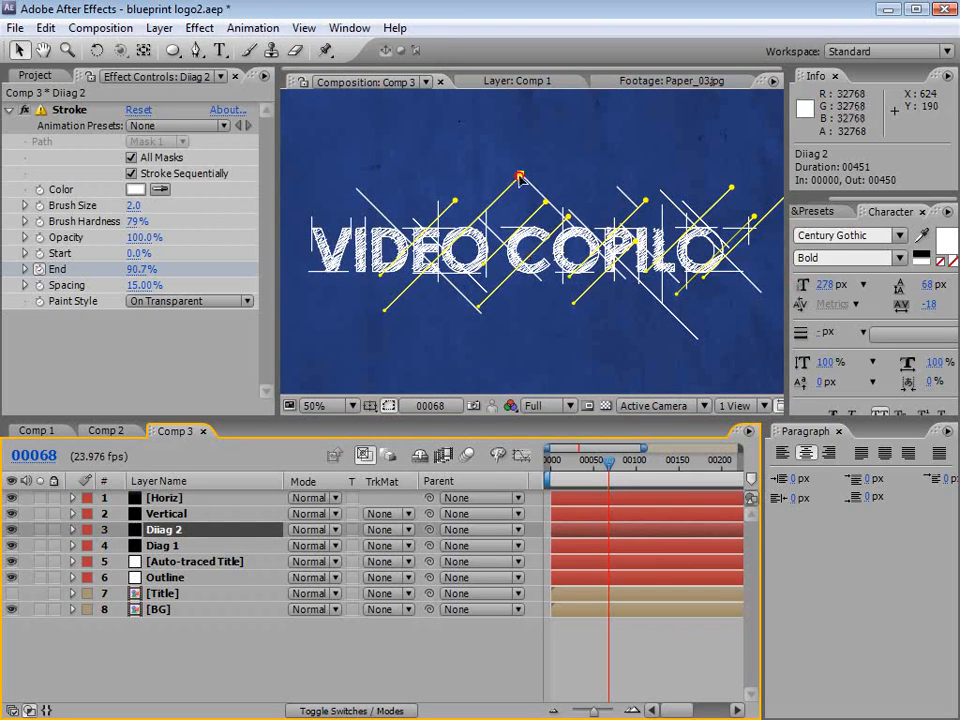
{"action": "left_click", "coordinate": [500, 196]}
{"action": "left_click", "coordinate": [221, 497]}
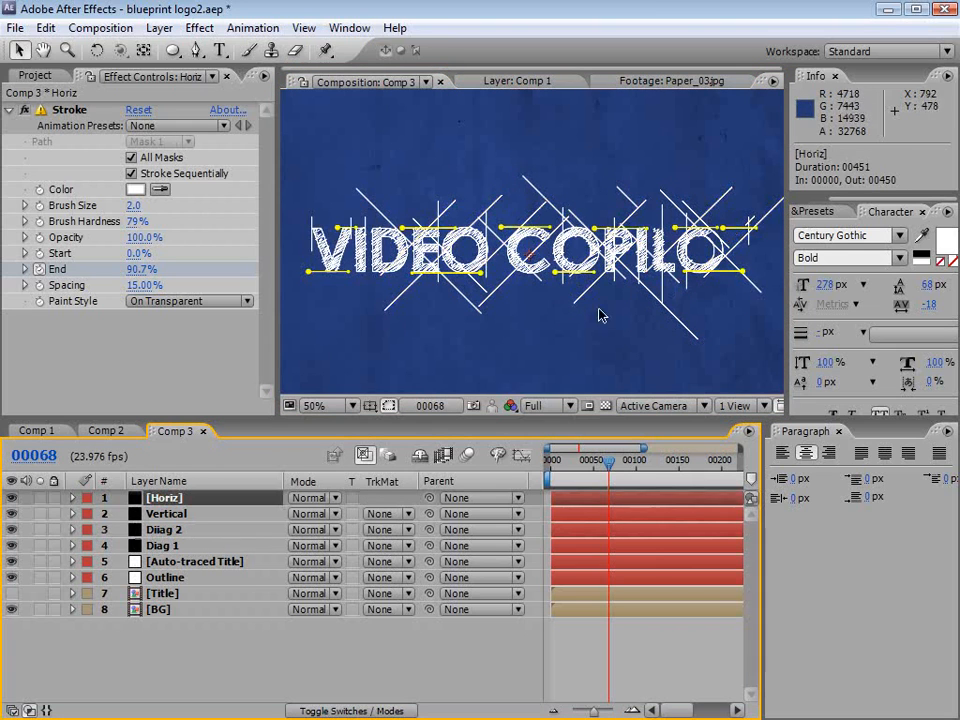
{"action": "left_click", "coordinate": [583, 613]}
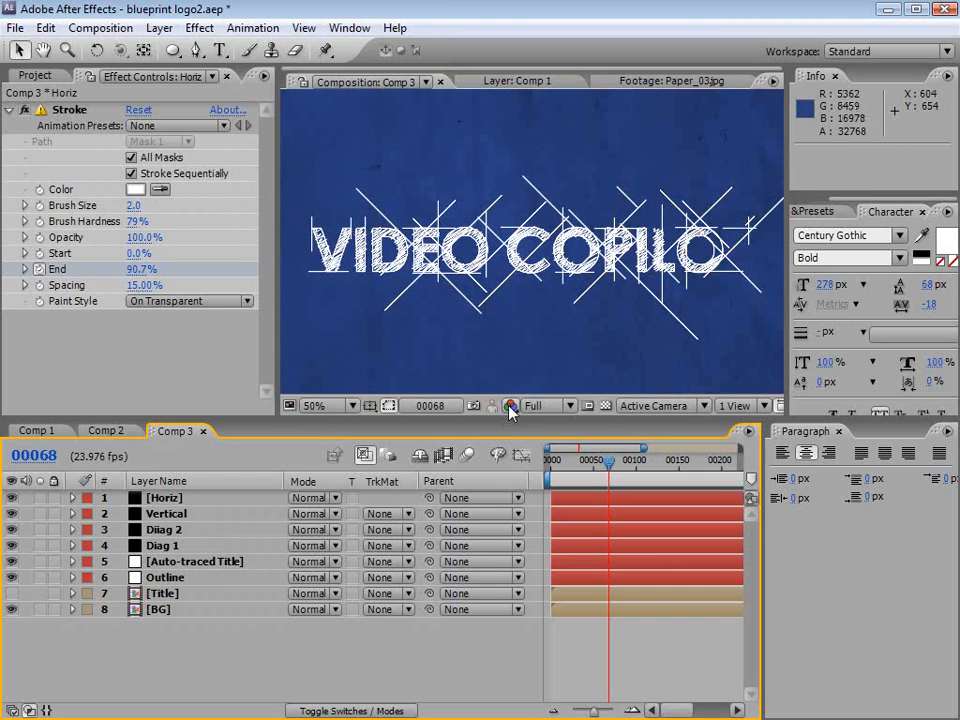
- Open Comp 2 and examine the texture of the finished chalk lines up close at different points in time
{"action": "left_click", "coordinate": [42, 430]}
{"action": "left_click", "coordinate": [105, 430]}
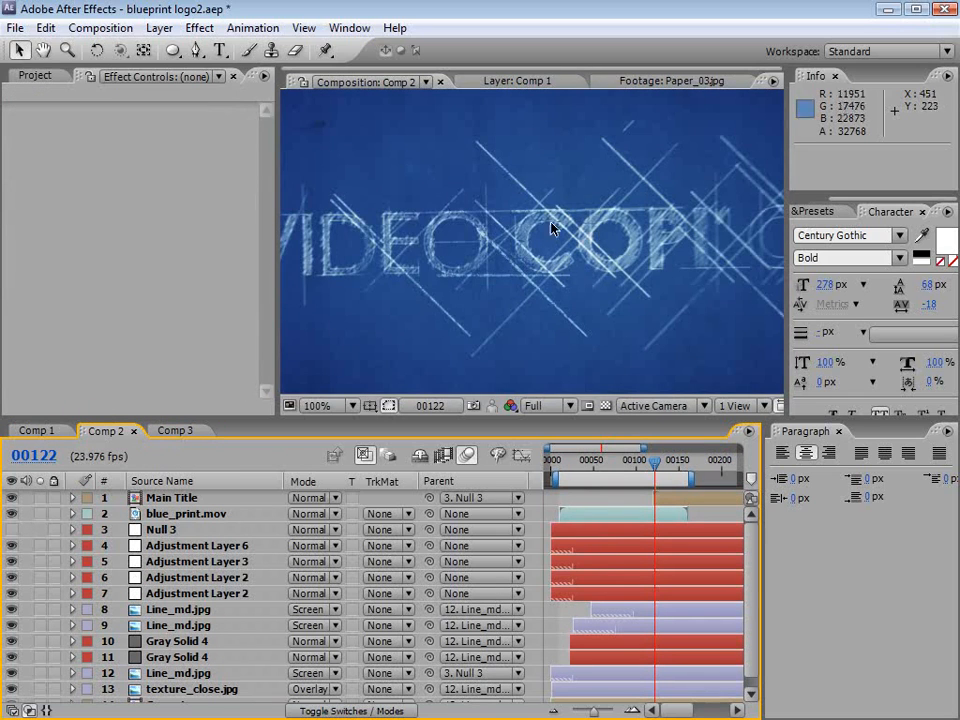
{"action": "scroll", "coordinate": [551, 223], "scroll_direction": "up", "scroll_amount": 1}
{"action": "left_click_drag", "start_coordinate": [454, 296], "coordinate": [591, 329]}
{"action": "scroll", "coordinate": [446, 134], "scroll_direction": "down", "scroll_amount": 1}
{"action": "left_click_drag", "start_coordinate": [636, 470], "coordinate": [606, 476]}
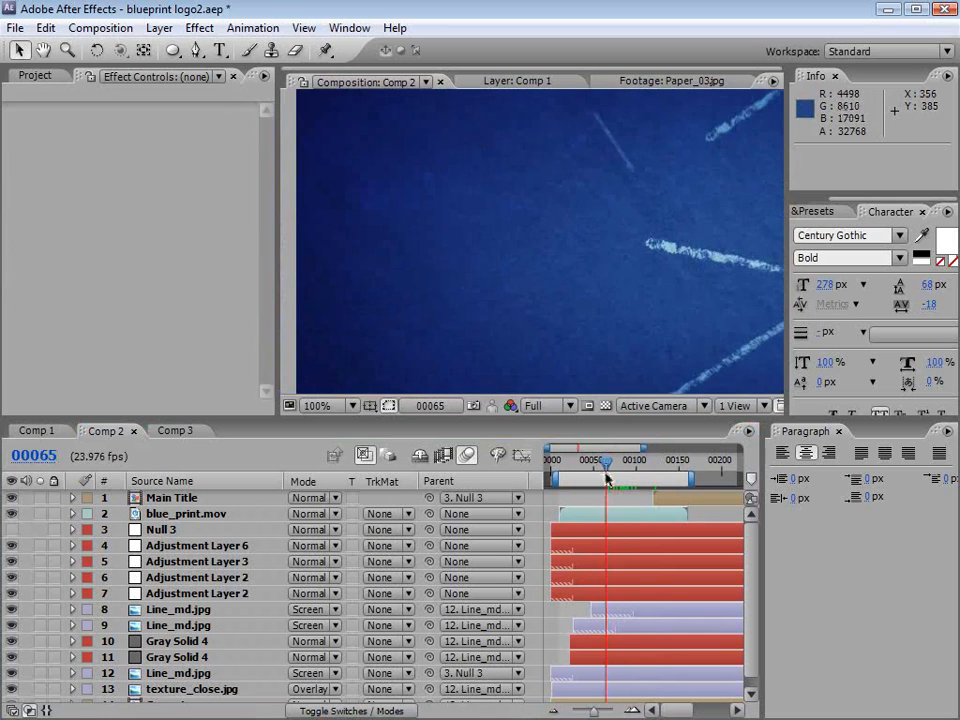
{"action": "left_click_drag", "start_coordinate": [675, 291], "coordinate": [538, 313]}
{"action": "left_click_drag", "start_coordinate": [683, 339], "coordinate": [636, 330]}
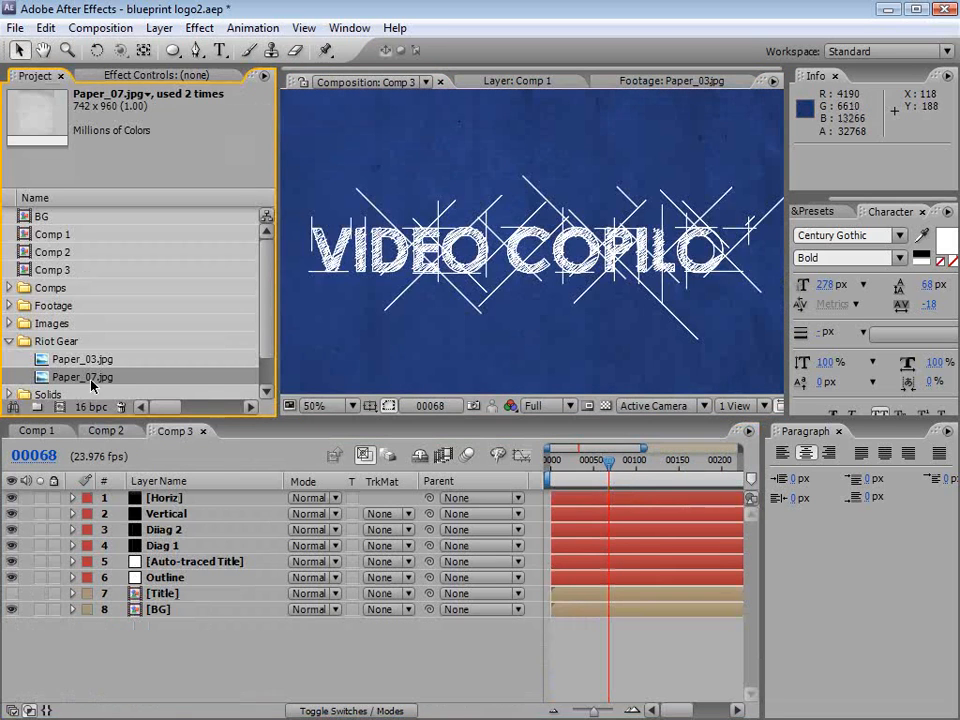
- Add Paper_03.jpg to Comp 3 directly above the Outline layer and solo both layers
{"action": "left_click", "coordinate": [85, 361]}
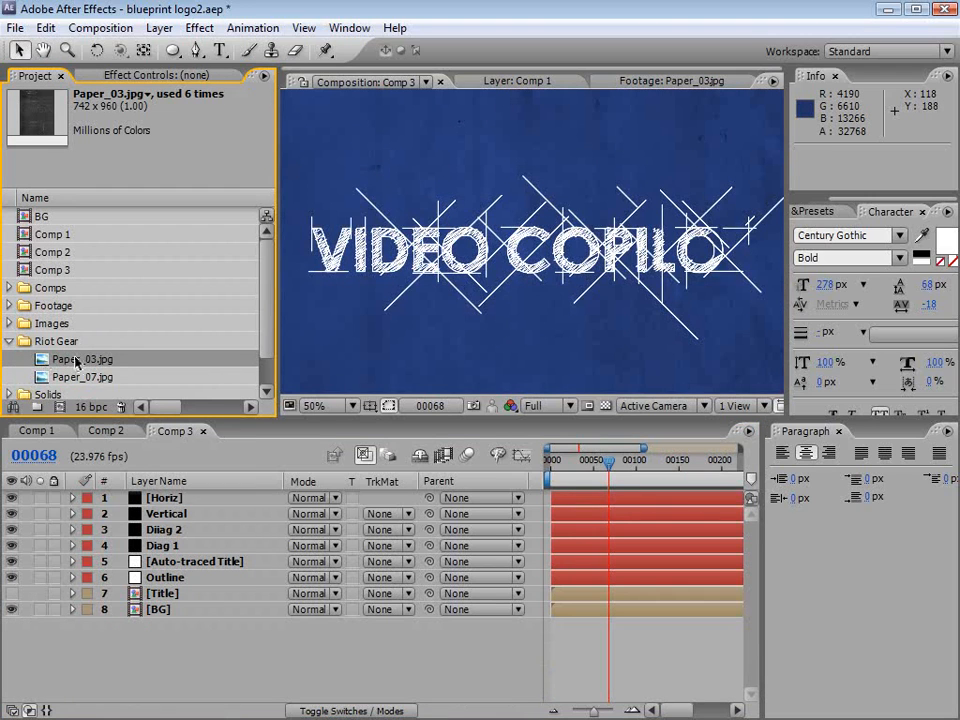
{"action": "key", "text": "ctrl+z"}
{"action": "left_click_drag", "start_coordinate": [74, 362], "coordinate": [172, 581]}
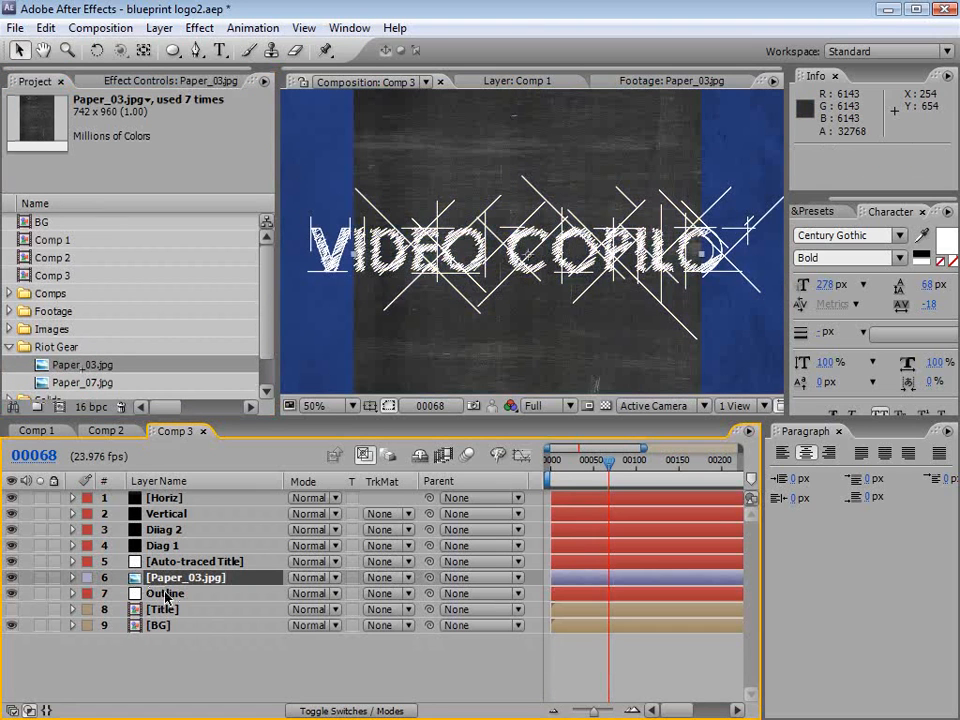
{"action": "left_click", "coordinate": [40, 593]}
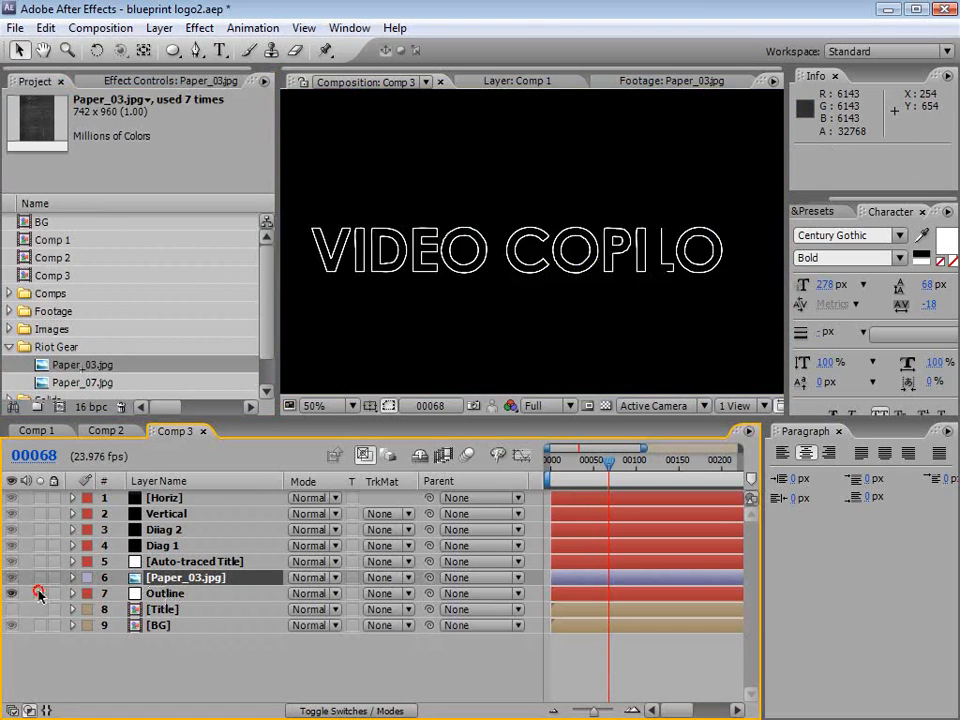
{"action": "left_click", "coordinate": [40, 578]}
- Rotate the Paper_03.jpg layer by -90° and scale it to 110% so it covers the logo
{"action": "key", "text": "comma"}
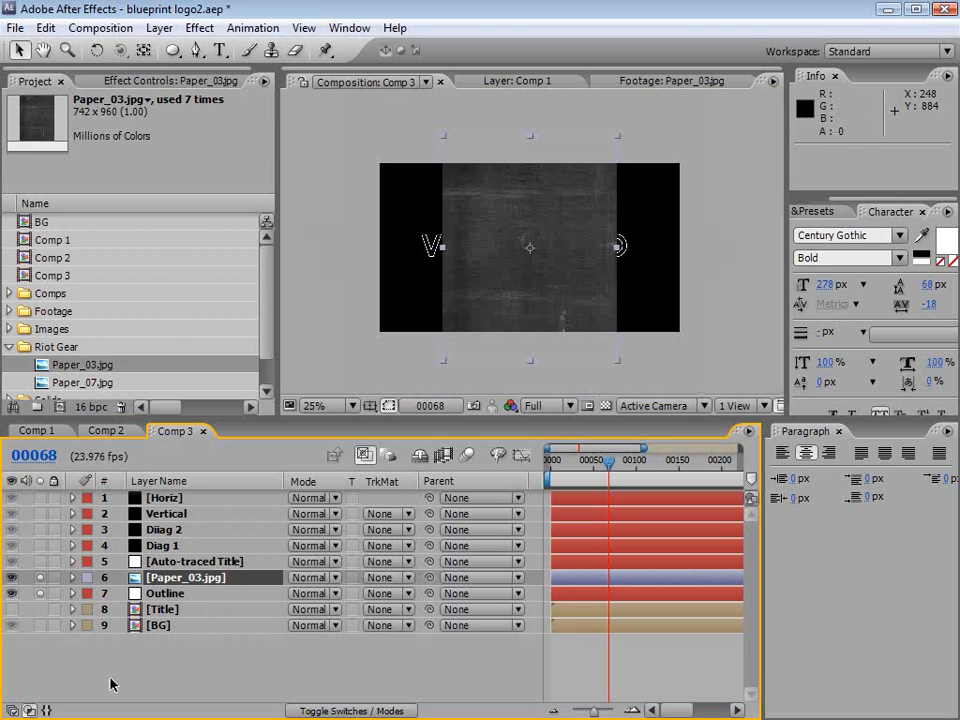
{"action": "key", "text": "w"}
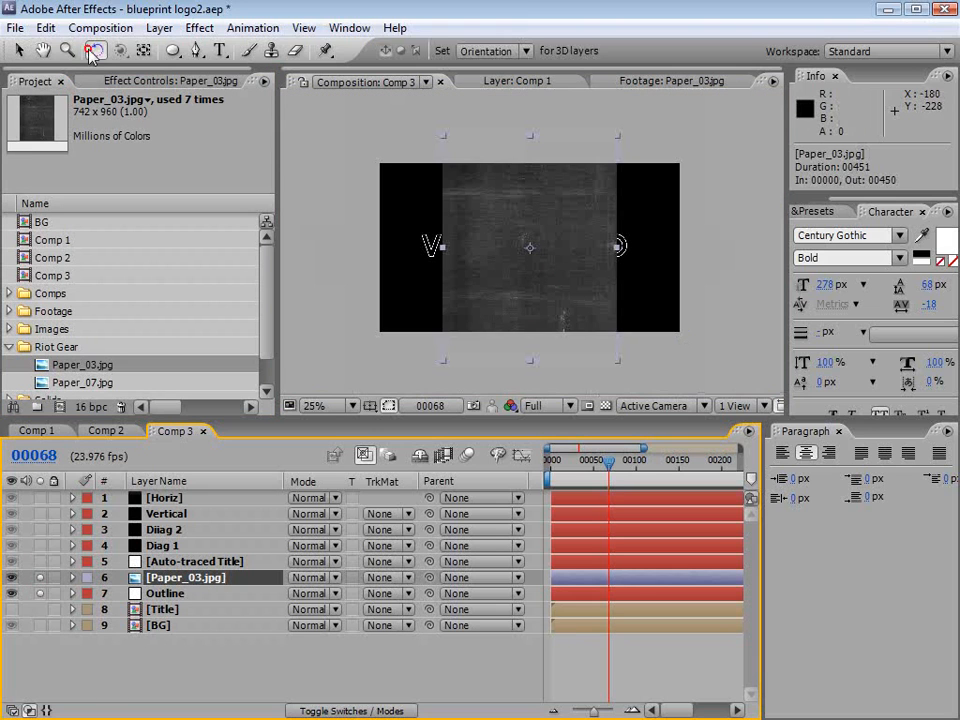
{"action": "left_click_drag", "start_coordinate": [455, 299], "coordinate": [564, 281]}
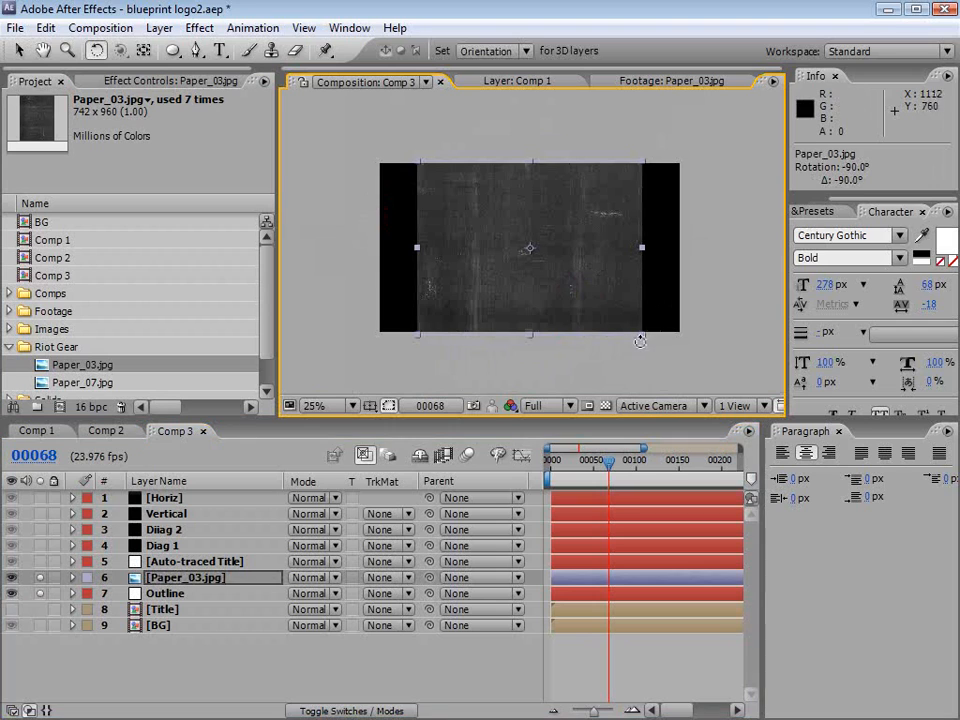
{"action": "key", "text": "v"}
{"action": "left_click_drag", "start_coordinate": [643, 341], "coordinate": [660, 347]}
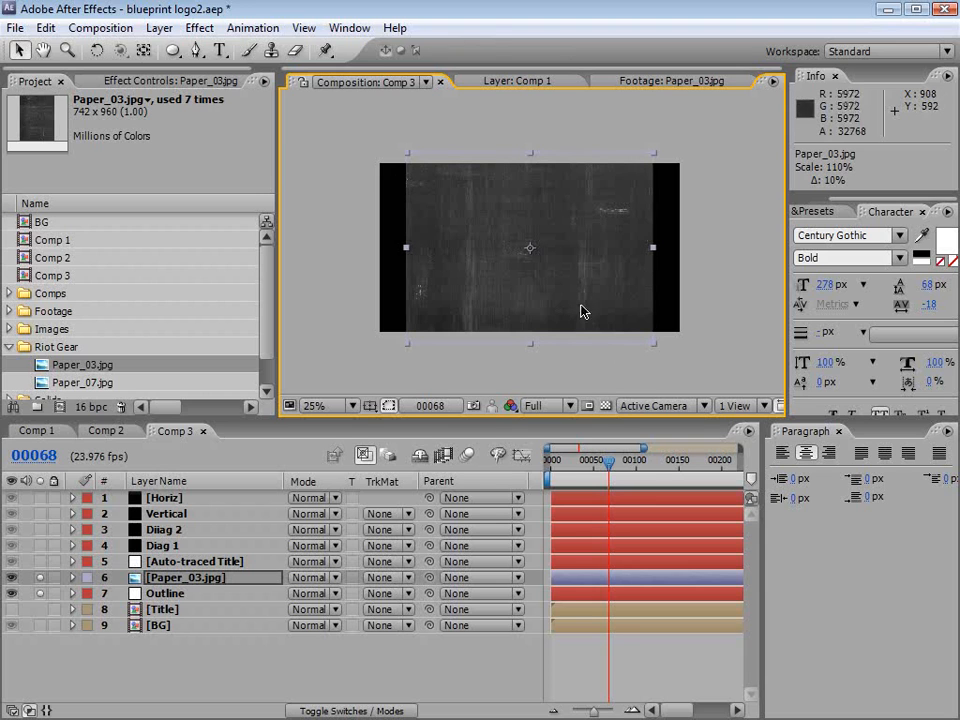
- Set the Outline layer's track matte to Luma Inverted Matte using Paper_03.jpg
{"action": "left_click", "coordinate": [170, 595]}
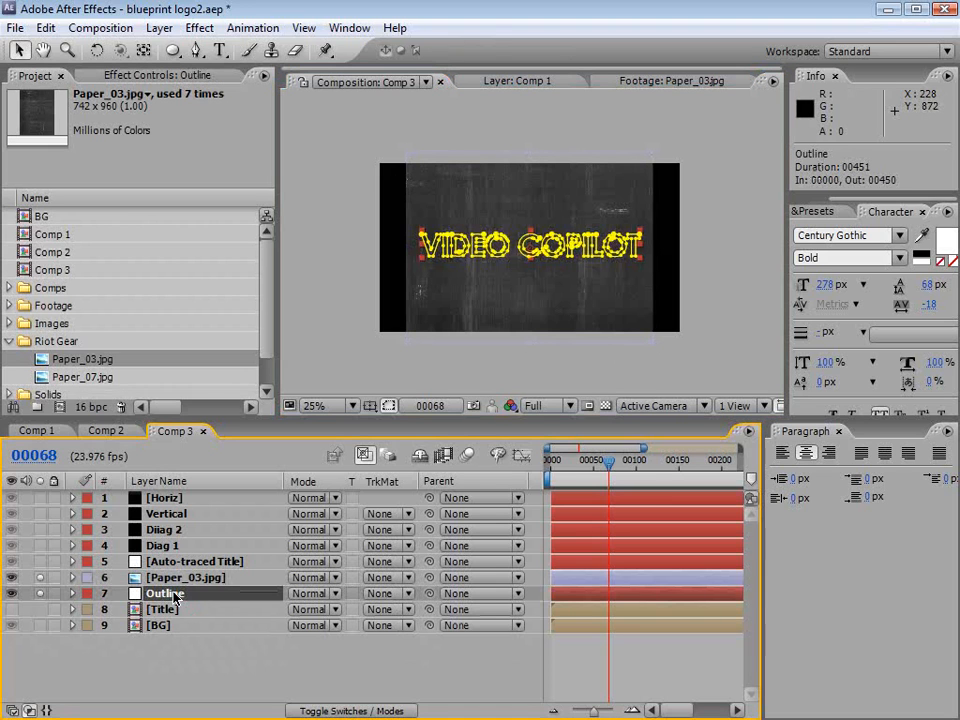
{"action": "left_click", "coordinate": [385, 594]}
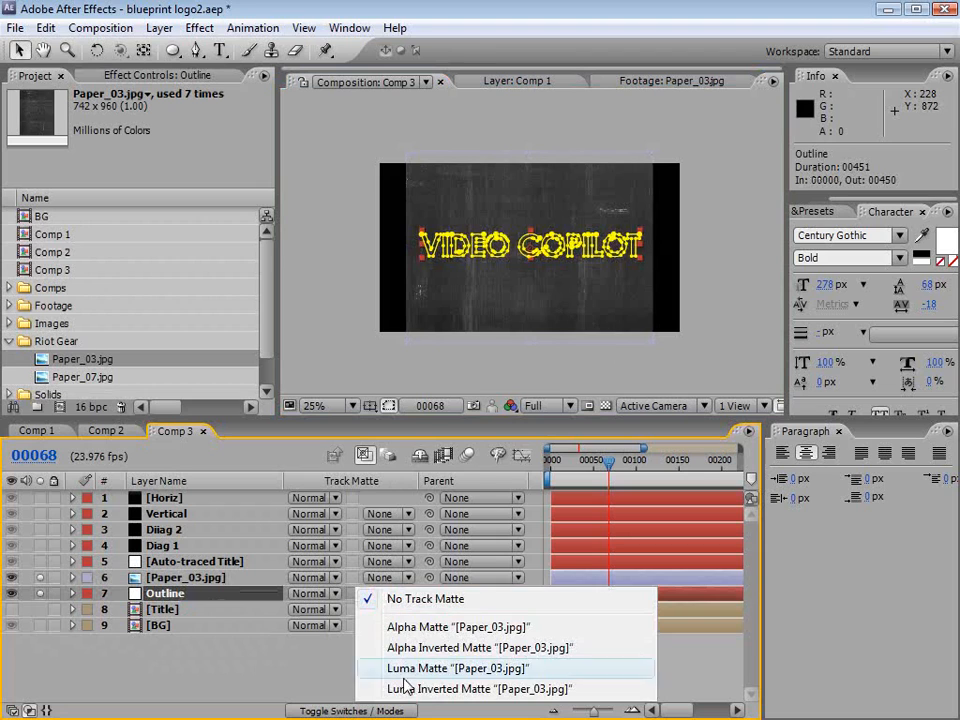
{"action": "left_click", "coordinate": [545, 689]}
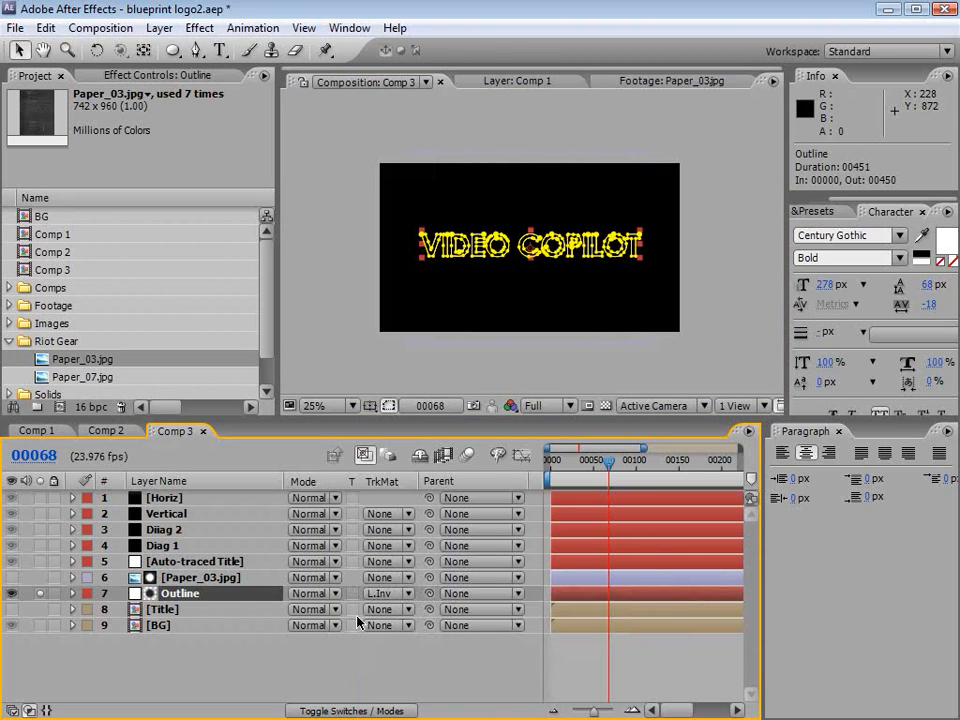
- Apply a Curves effect to the Paper_03.jpg matte layer and raise the RGB curve strongly to brighten the texture
{"action": "left_click", "coordinate": [327, 711]}
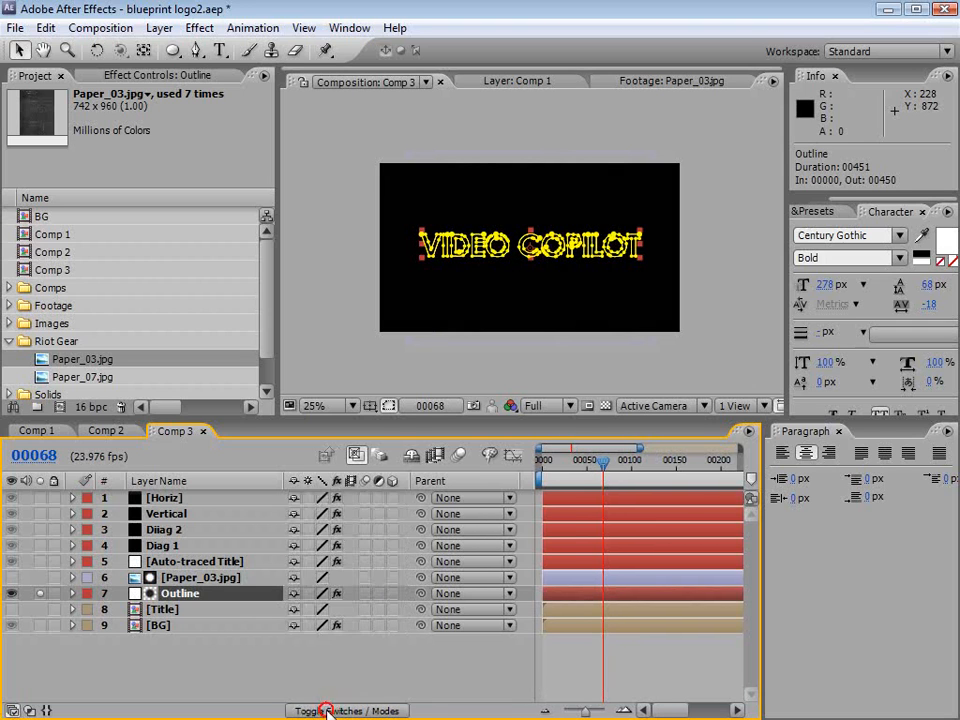
{"action": "left_click", "coordinate": [327, 711]}
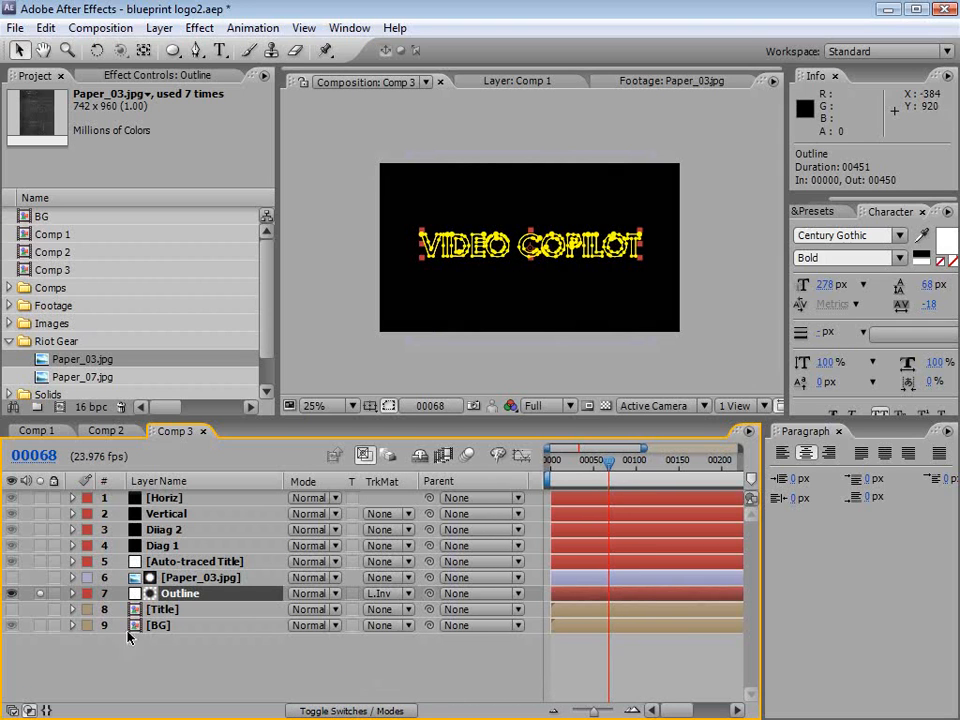
{"action": "left_click", "coordinate": [388, 406]}
{"action": "key", "text": "slash"}
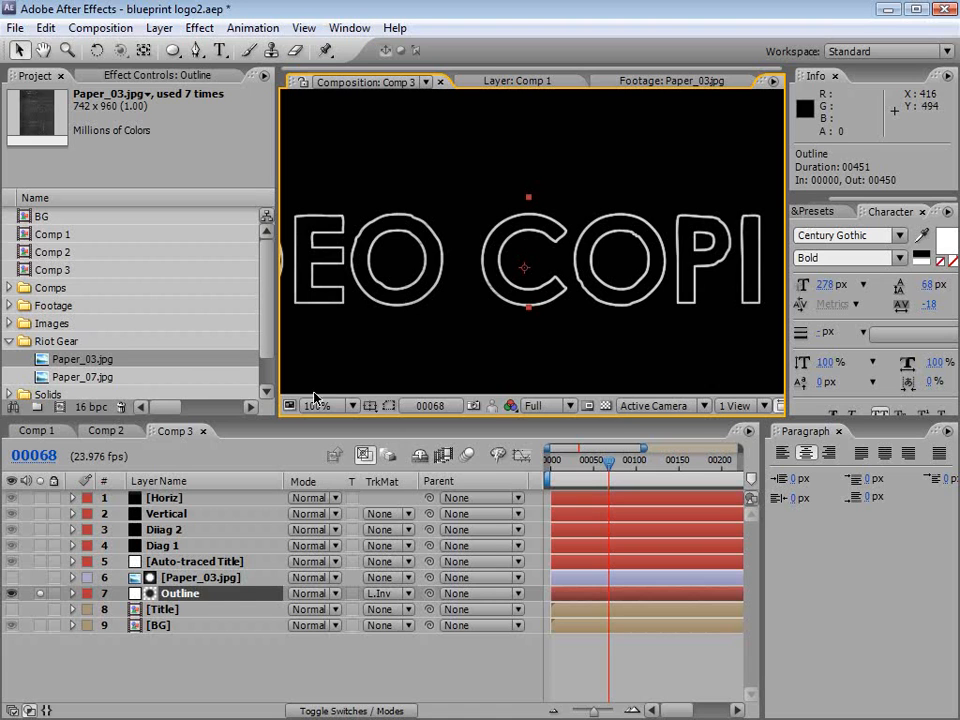
{"action": "left_click", "coordinate": [155, 577]}
{"action": "left_click", "coordinate": [199, 27]}
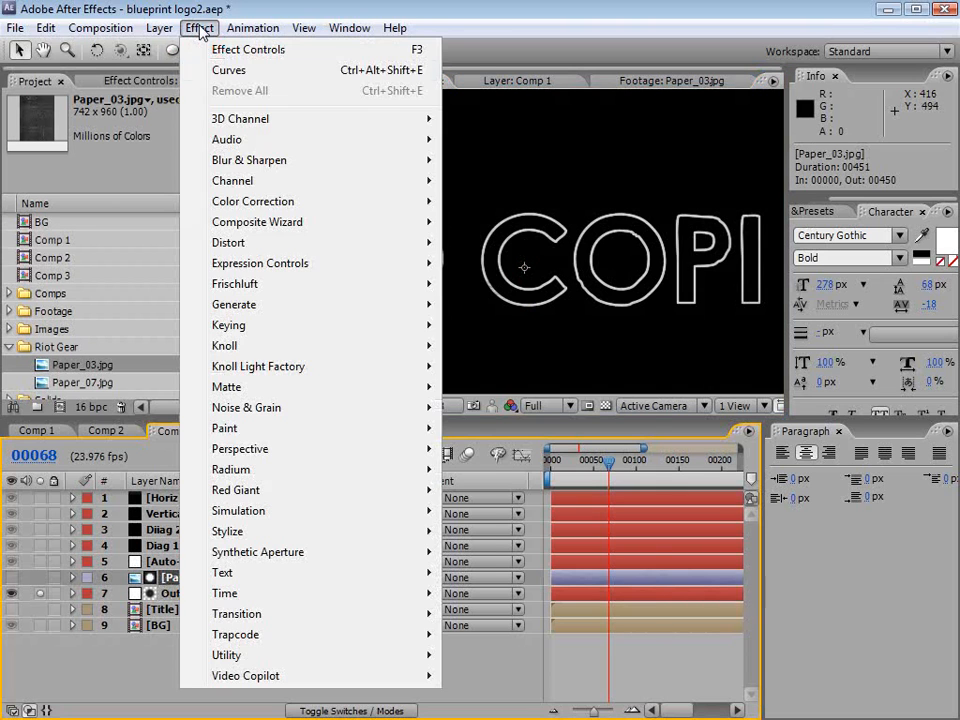
{"action": "mouse_move", "coordinate": [272, 201]}
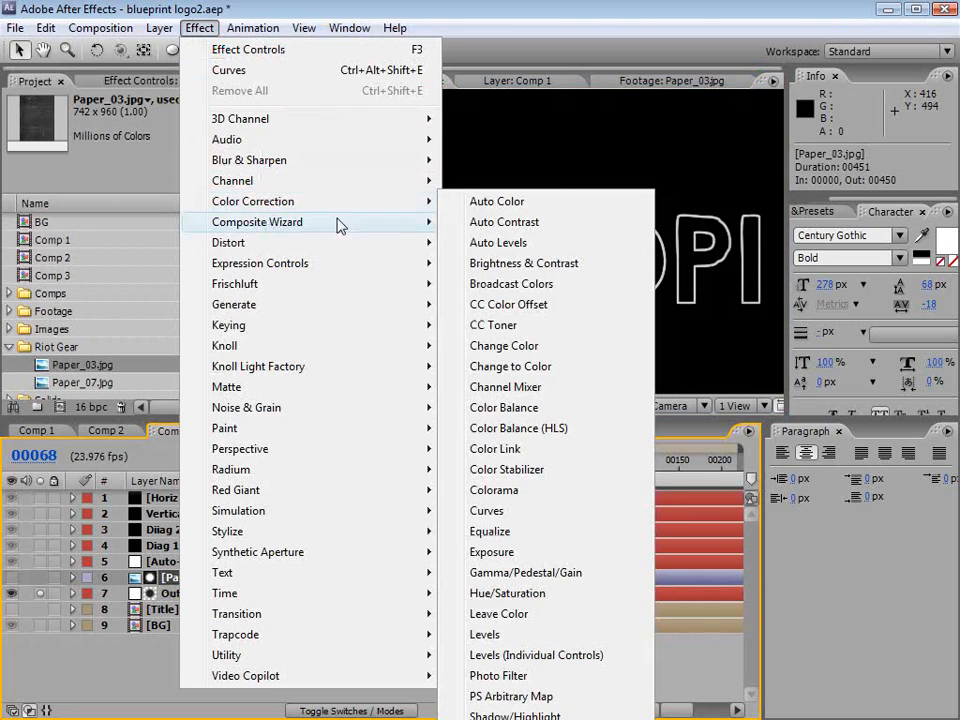
{"action": "left_click", "coordinate": [497, 510]}
{"action": "left_click_drag", "start_coordinate": [124, 266], "coordinate": [85, 219]}
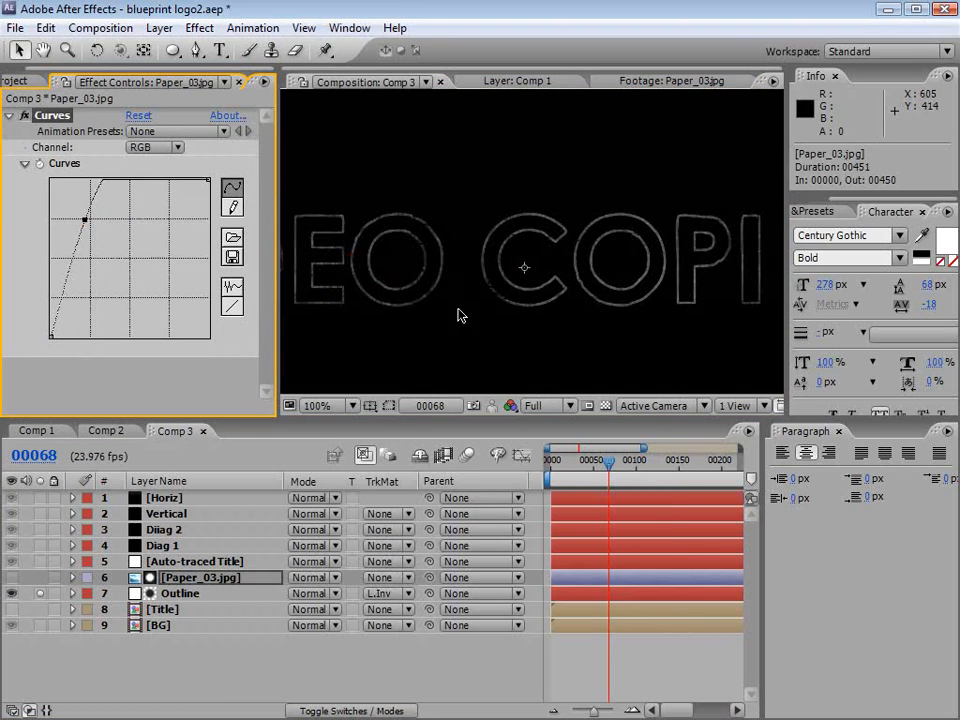
- Steepen the Paper_03.jpg curve with a lowered shadow point for more contrast, and check the texture across the VIDEO COPILOT outline
{"action": "key", "text": "period"}
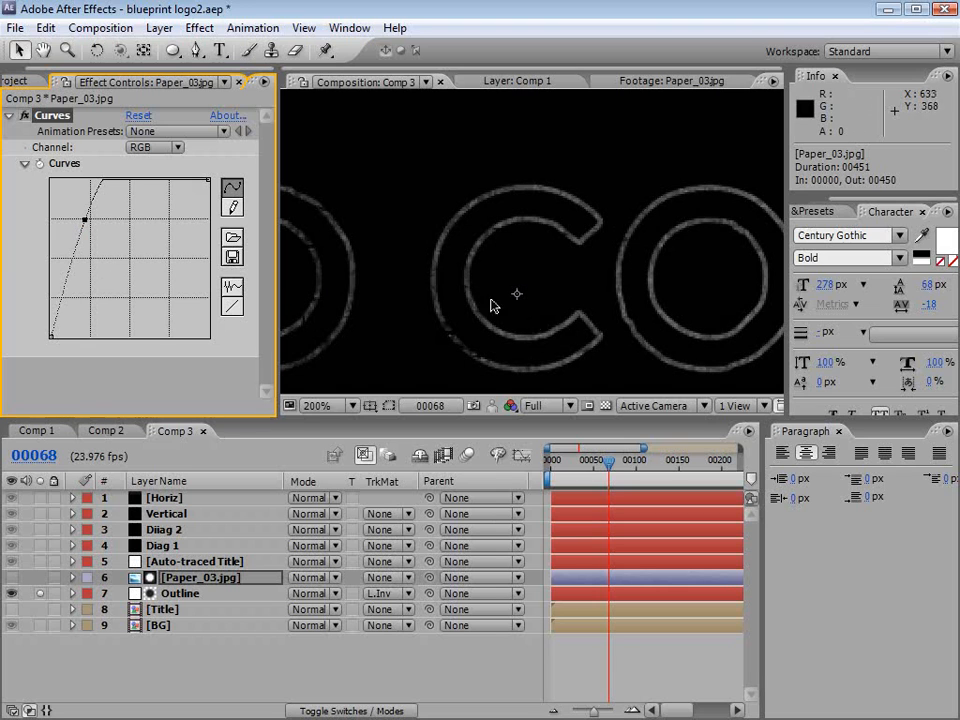
{"action": "key", "text": "comma"}
{"action": "left_click_drag", "start_coordinate": [86, 221], "coordinate": [97, 211]}
{"action": "left_click_drag", "start_coordinate": [75, 267], "coordinate": [80, 302]}
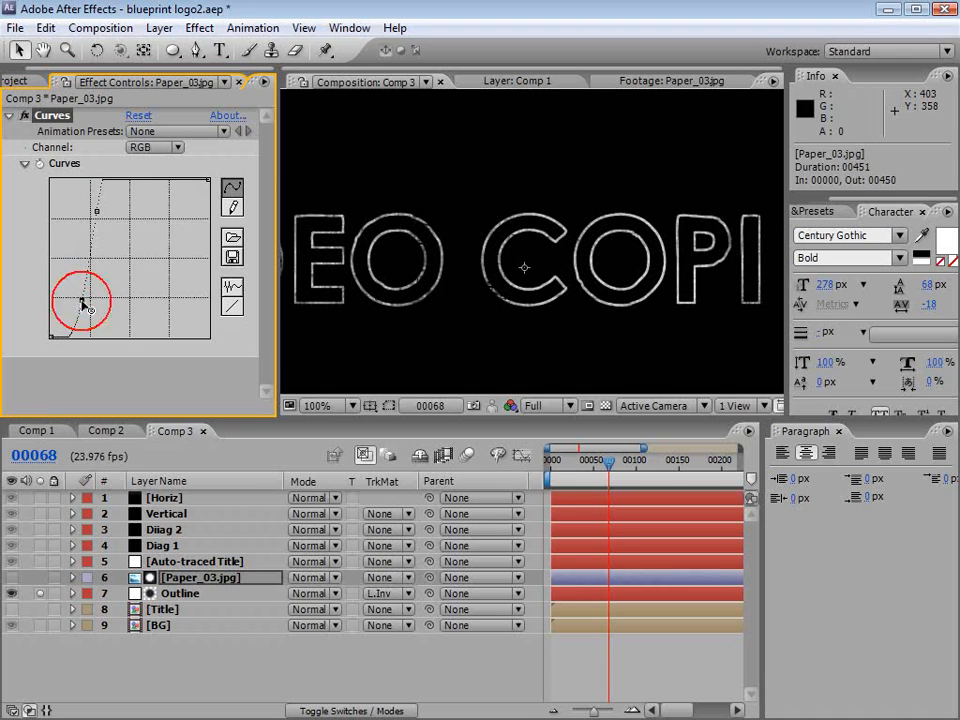
{"action": "key", "text": "h"}
{"action": "left_click_drag", "start_coordinate": [333, 302], "coordinate": [551, 274]}
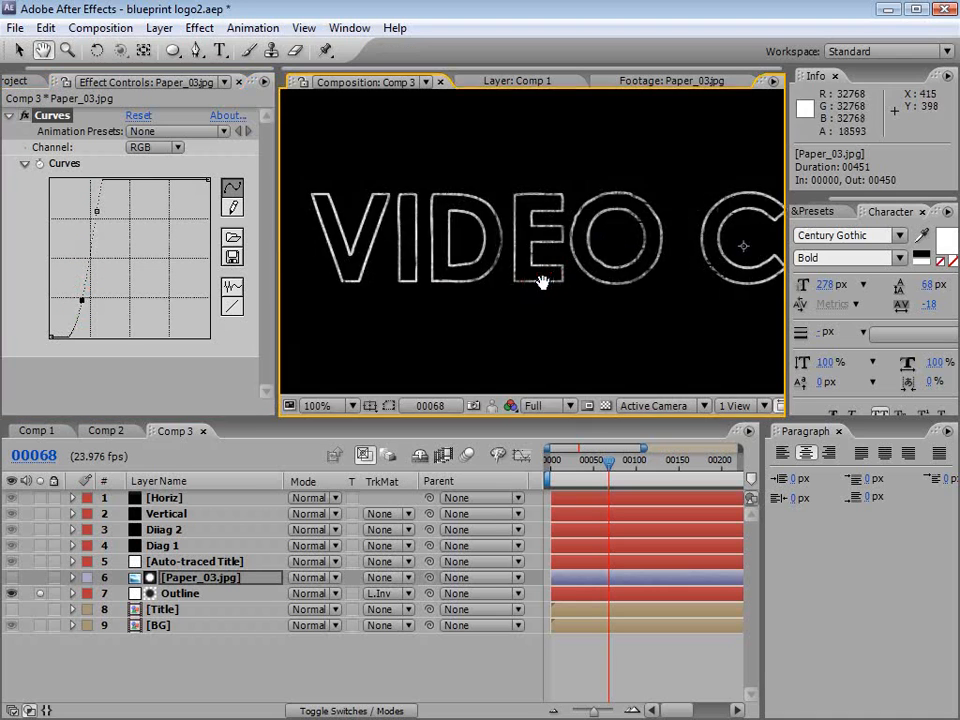
{"action": "key", "text": "comma"}
{"action": "key", "text": "v"}
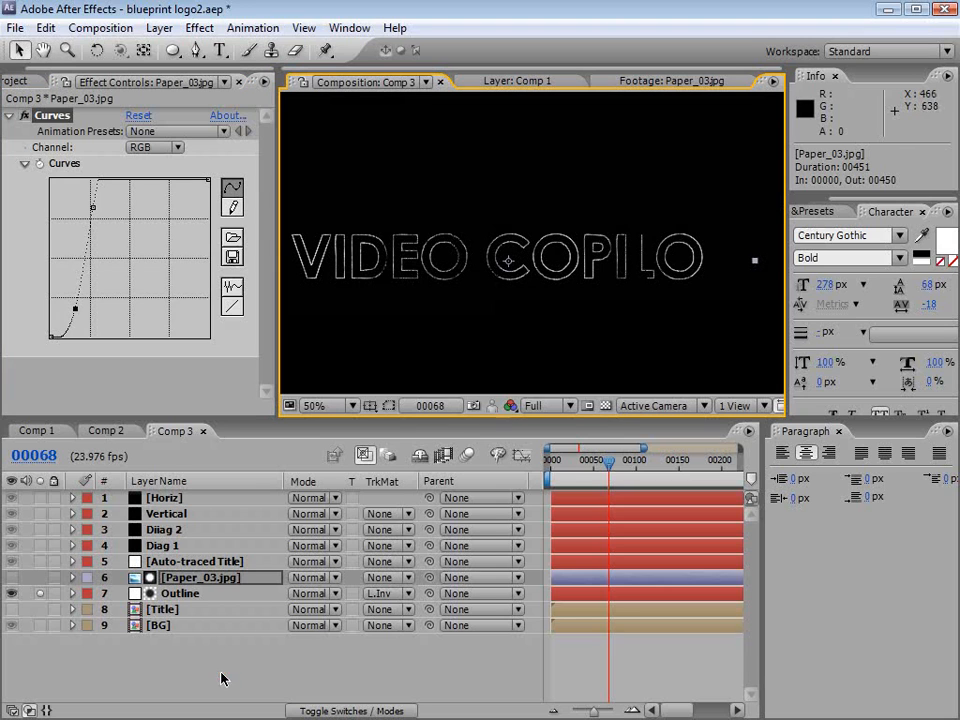
- Duplicate the Paper_03.jpg layer with its Curves effect four times
{"action": "left_click", "coordinate": [200, 578]}
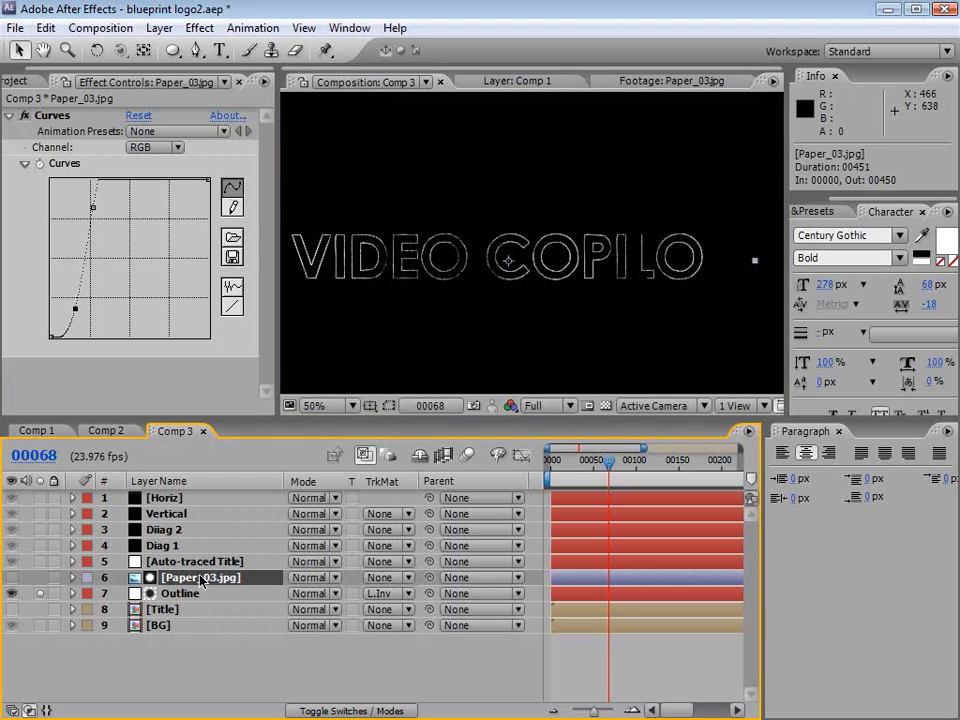
{"action": "left_click", "coordinate": [45, 27]}
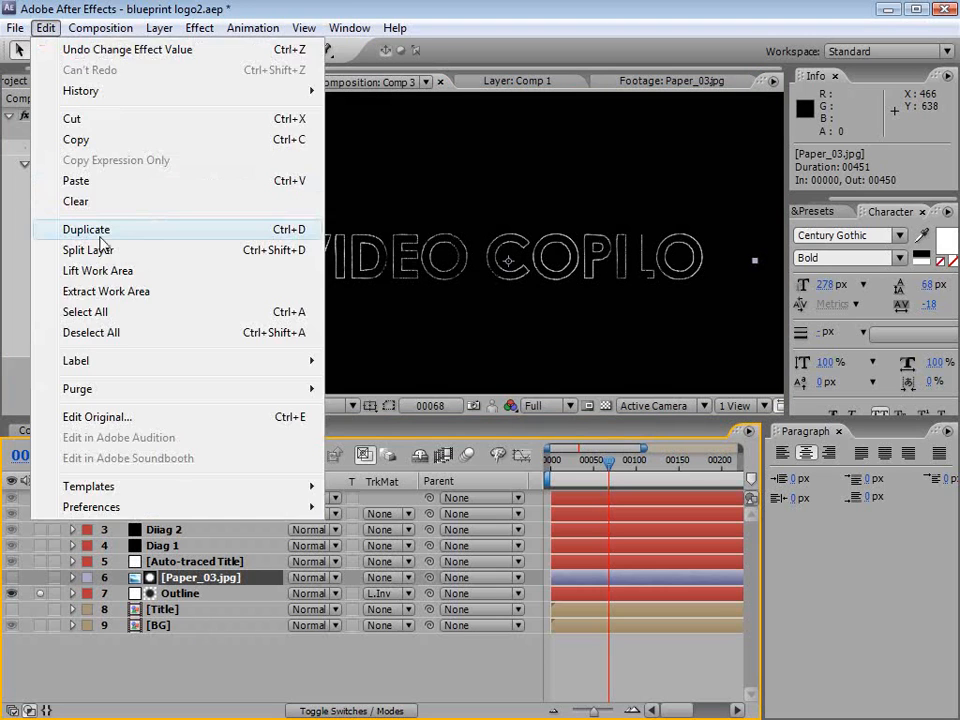
{"action": "left_click", "coordinate": [103, 229]}
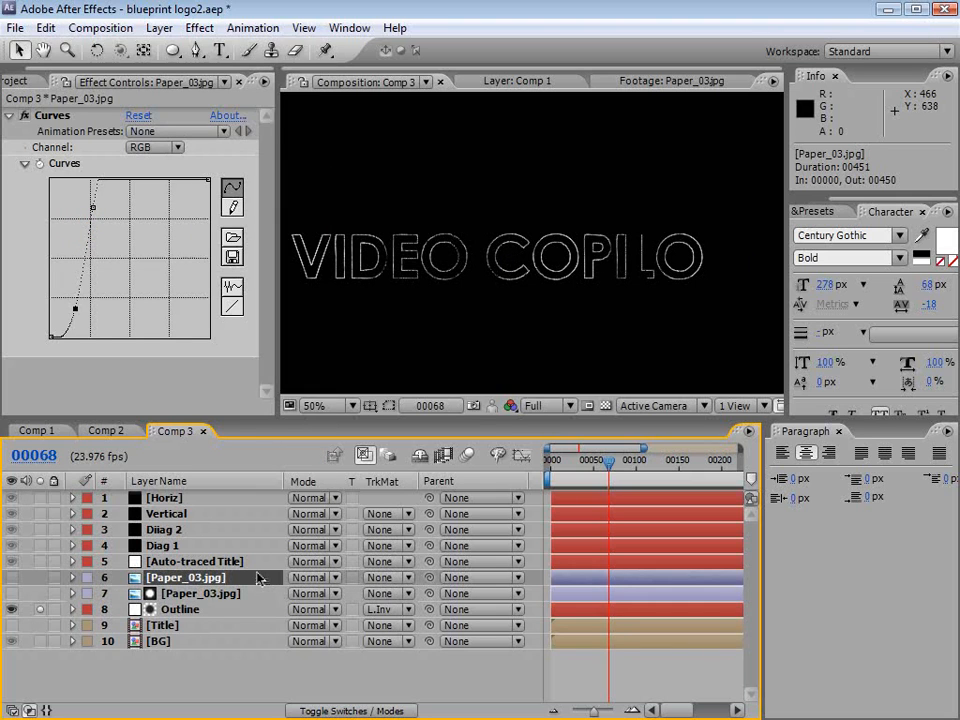
{"action": "key", "text": "ctrl+d"}
{"action": "key", "text": "ctrl+d"}
{"action": "key", "text": "ctrl+d"}
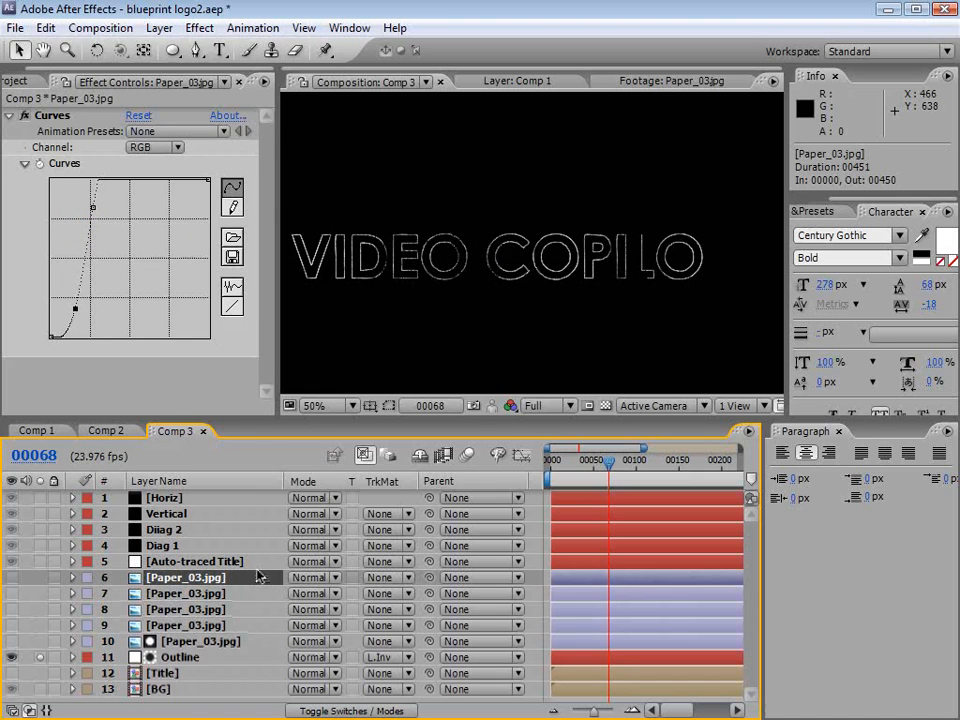
- Add one more Paper_03.jpg copy and arrange the copies directly above Auto-traced Title, Diag 1, Diiag 2, Vertical and Horiz
{"action": "mouse_move", "coordinate": [180, 578]}
{"action": "left_mouse_down"}
{"action": "mouse_move", "coordinate": [167, 566]}
{"action": "mouse_move", "coordinate": [167, 594]}
{"action": "mouse_move", "coordinate": [167, 545]}
{"action": "left_mouse_up"}
{"action": "left_click_drag", "start_coordinate": [167, 605], "coordinate": [167, 529]}
{"action": "left_click_drag", "start_coordinate": [172, 625], "coordinate": [145, 497]}
{"action": "key", "text": "ctrl+d"}
{"action": "left_click_drag", "start_coordinate": [193, 418], "coordinate": [193, 338]}
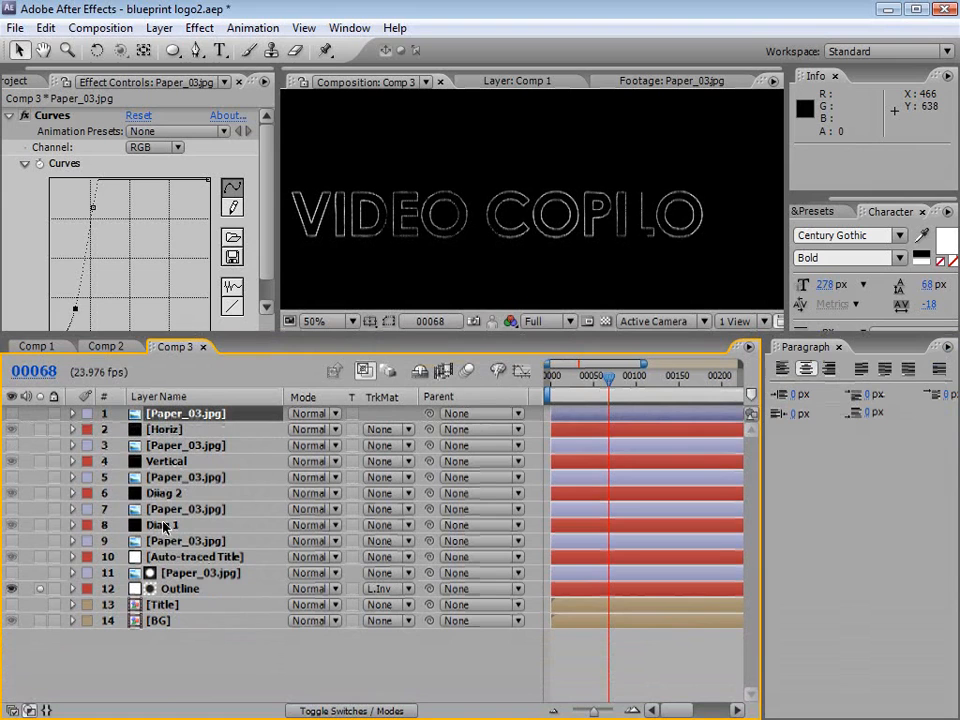
- Select the Auto-traced Title, Diag 1, Diiag 2, Vertical and Horiz layers together
{"action": "left_click", "coordinate": [172, 558]}
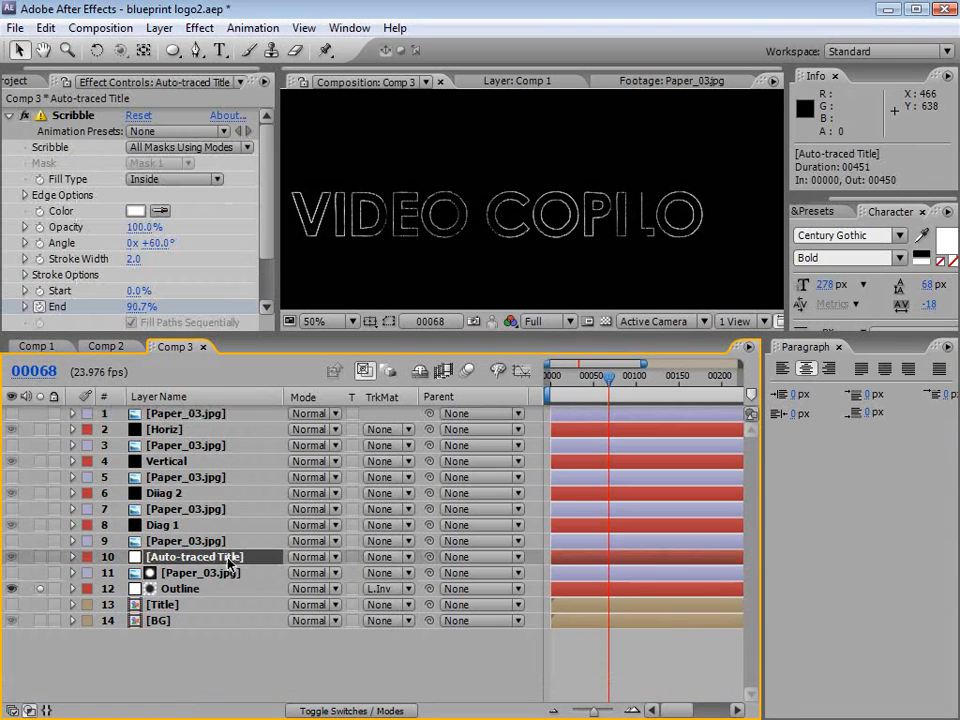
{"action": "left_click", "coordinate": [160, 525], "text": "ctrl"}
{"action": "left_click", "coordinate": [160, 493], "text": "ctrl"}
{"action": "left_click", "coordinate": [162, 461], "text": "ctrl"}
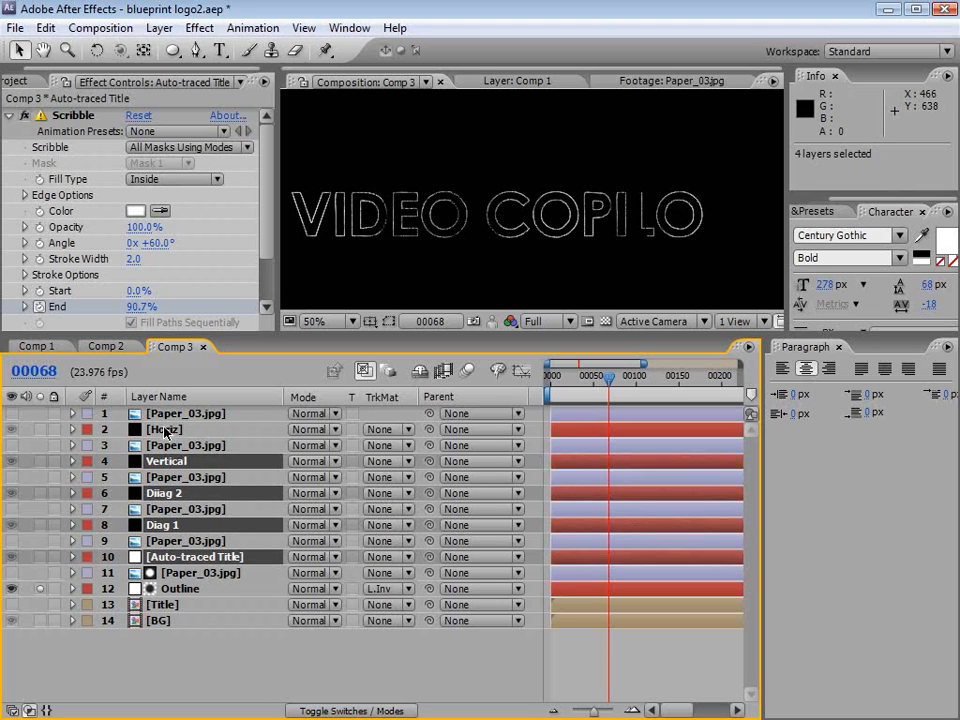
{"action": "left_click", "coordinate": [167, 430], "text": "ctrl"}
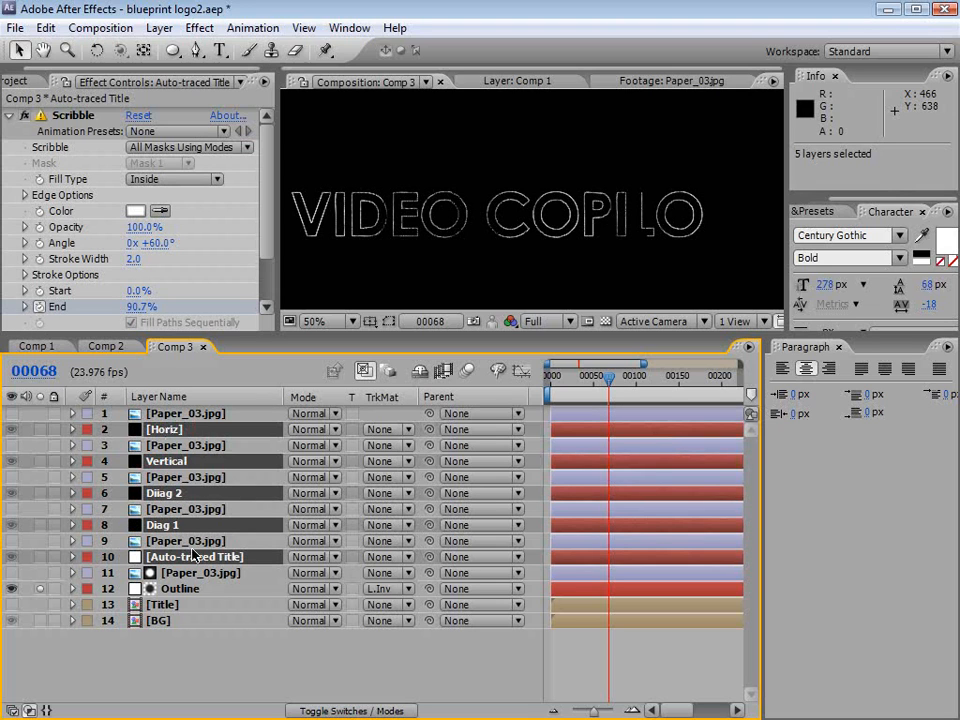
- Apply a Luma Inverted Matte from the Paper_03.jpg copies to the five selected layers and turn off solo on the Outline layer
{"action": "left_click", "coordinate": [389, 430]}
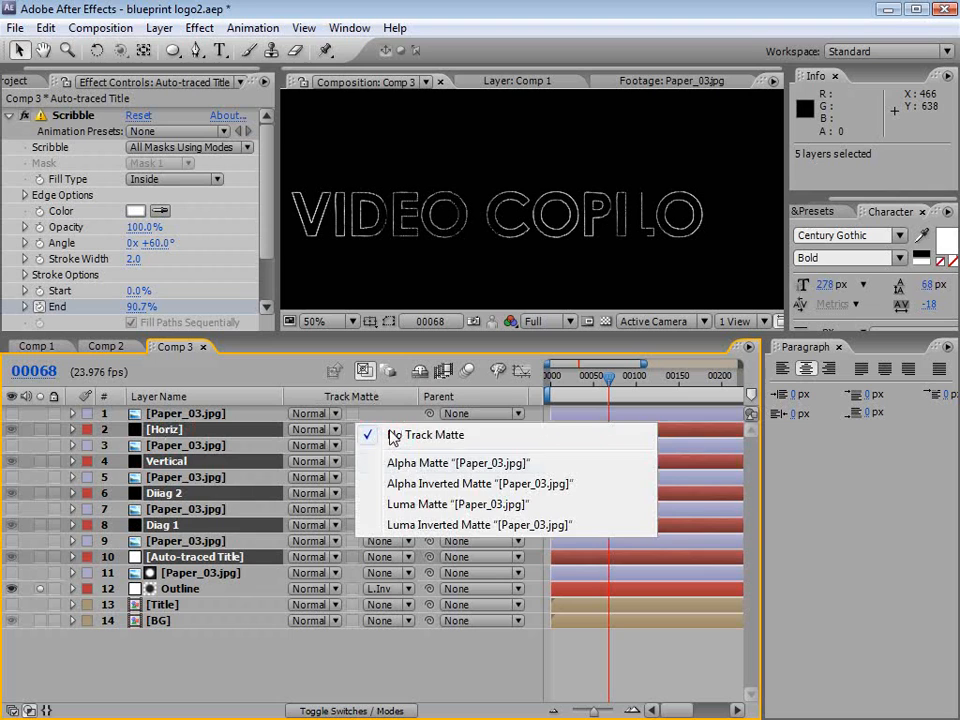
{"action": "left_click", "coordinate": [428, 526]}
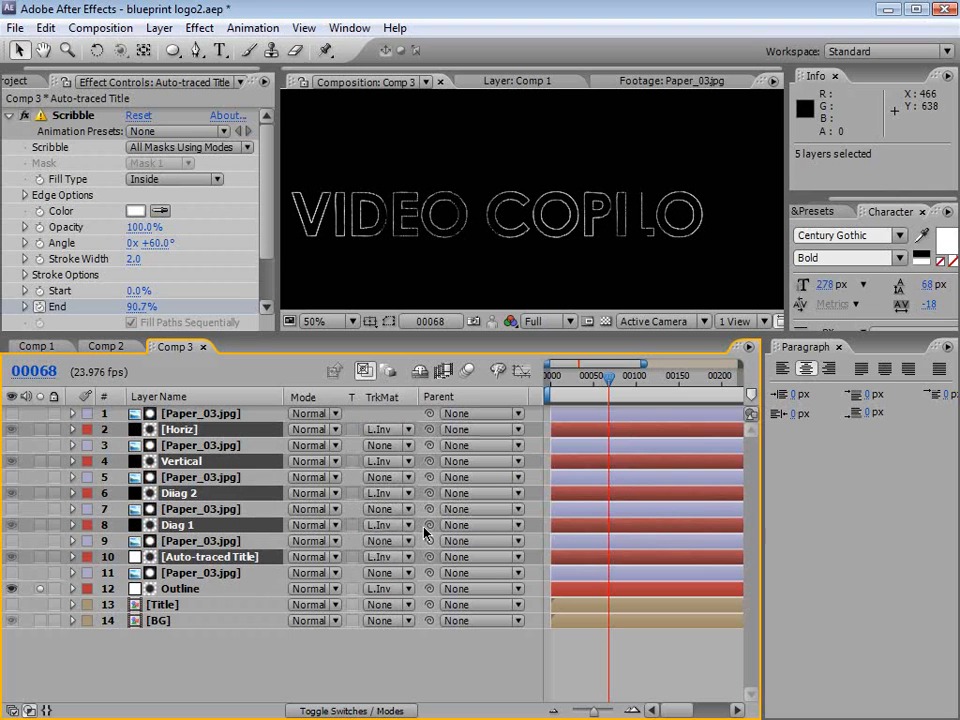
{"action": "left_click", "coordinate": [40, 589]}
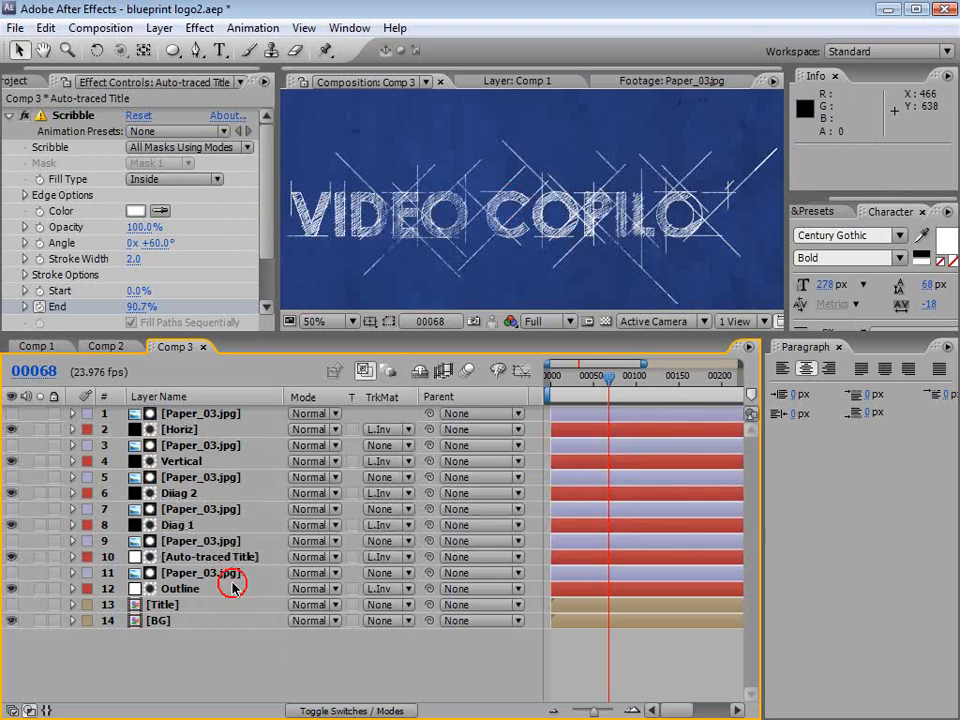
{"action": "left_click", "coordinate": [26, 478]}
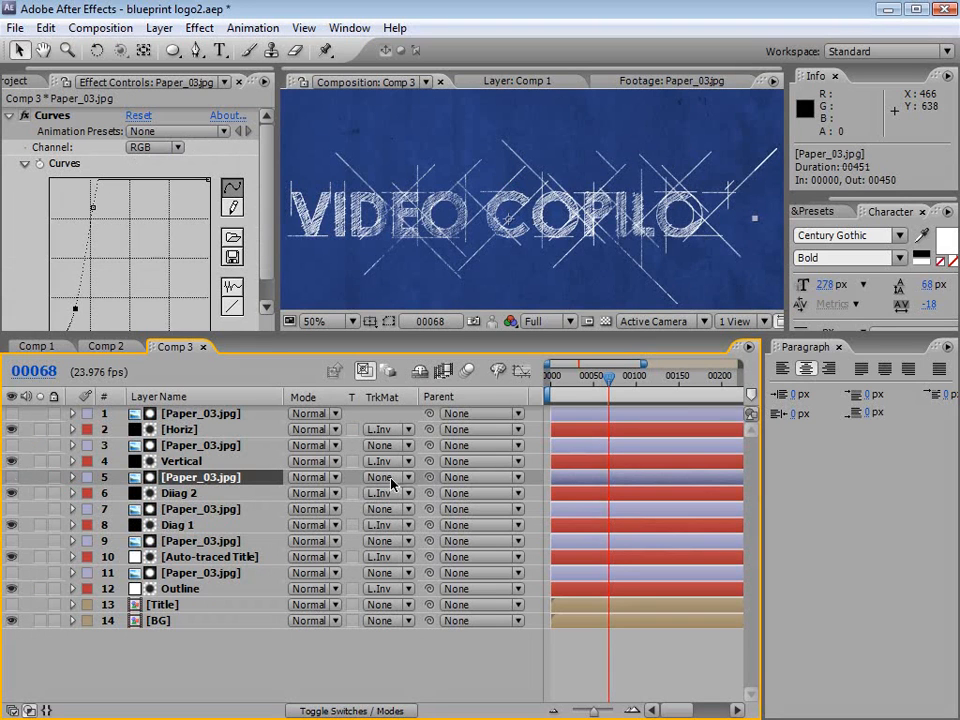
- Examine the textured title in an enlarged composition view and scrub back to frame 29
{"action": "left_click_drag", "start_coordinate": [424, 331], "coordinate": [405, 443]}
{"action": "key", "text": "space"}
{"action": "left_click_drag", "start_coordinate": [393, 331], "coordinate": [533, 333]}
{"action": "scroll", "coordinate": [529, 341], "scroll_direction": "up", "scroll_amount": 1}
{"action": "left_click_drag", "start_coordinate": [603, 345], "coordinate": [542, 336]}
{"action": "key", "text": "space"}
{"action": "scroll", "coordinate": [616, 347], "scroll_direction": "down", "scroll_amount": 1}
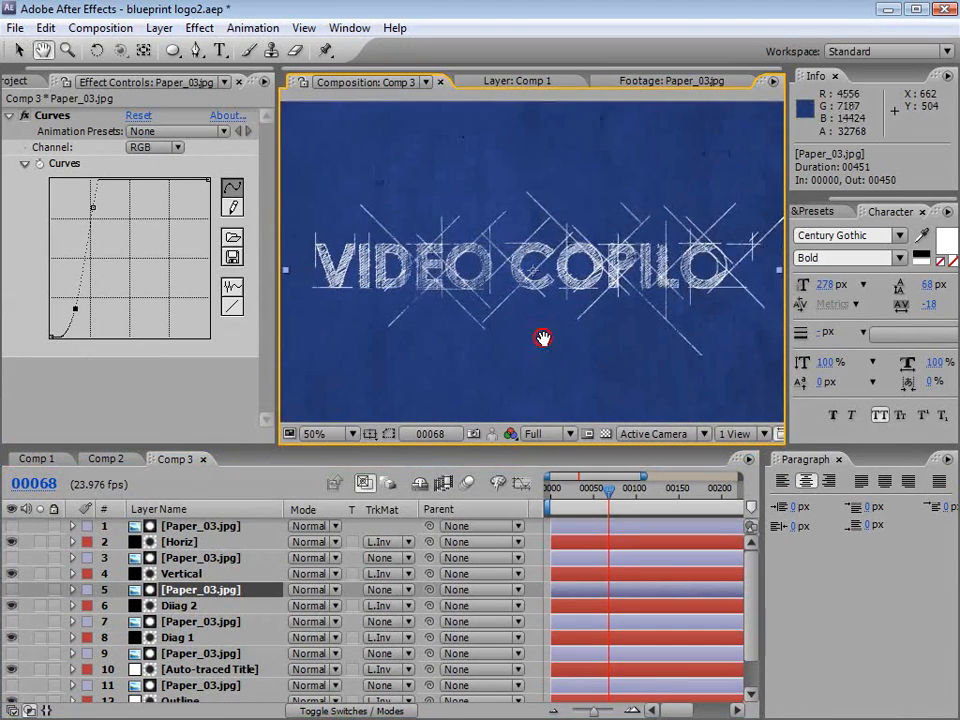
{"action": "left_click_drag", "start_coordinate": [600, 490], "coordinate": [573, 495]}
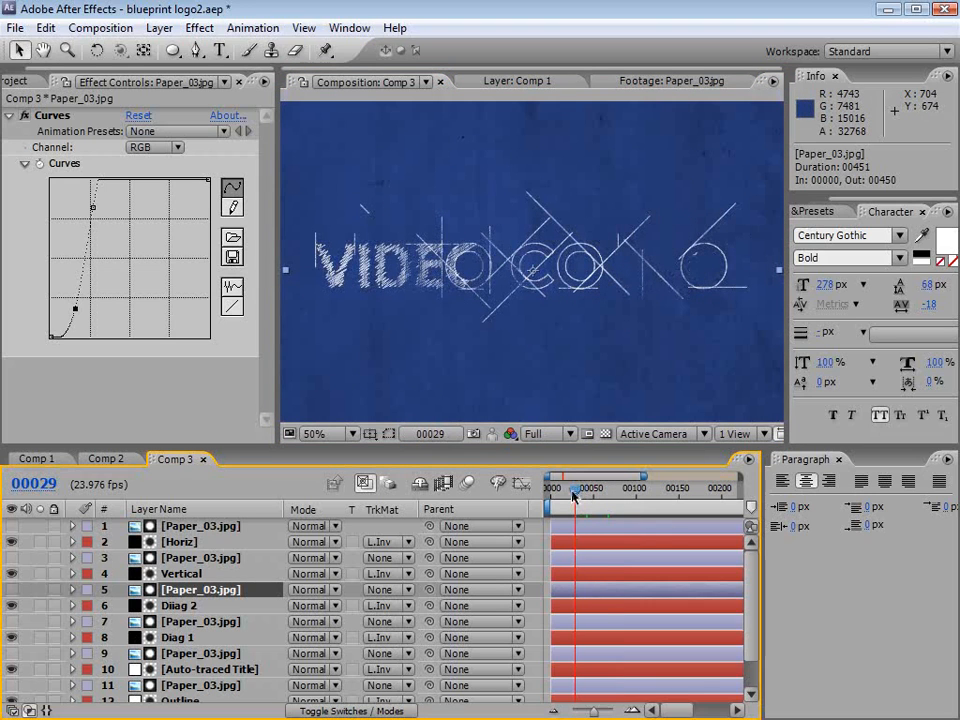
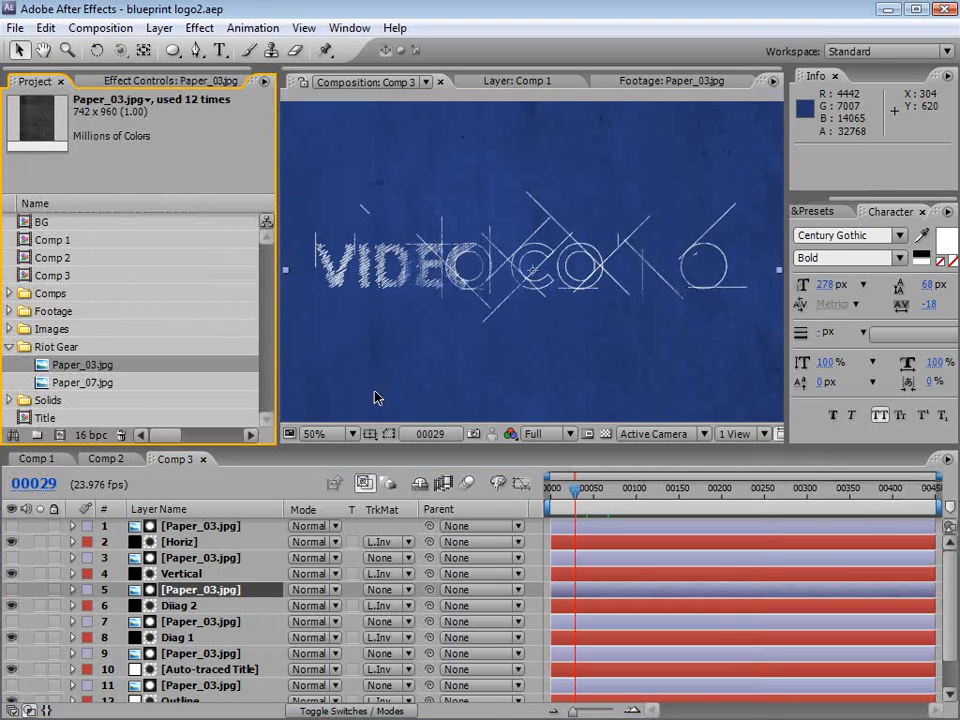
- Select the Outline, Auto-traced Title, Diag 1, Diiag 2, Vertical and Horiz layers and reveal their keyframes
{"action": "left_click_drag", "start_coordinate": [346, 446], "coordinate": [346, 373]}
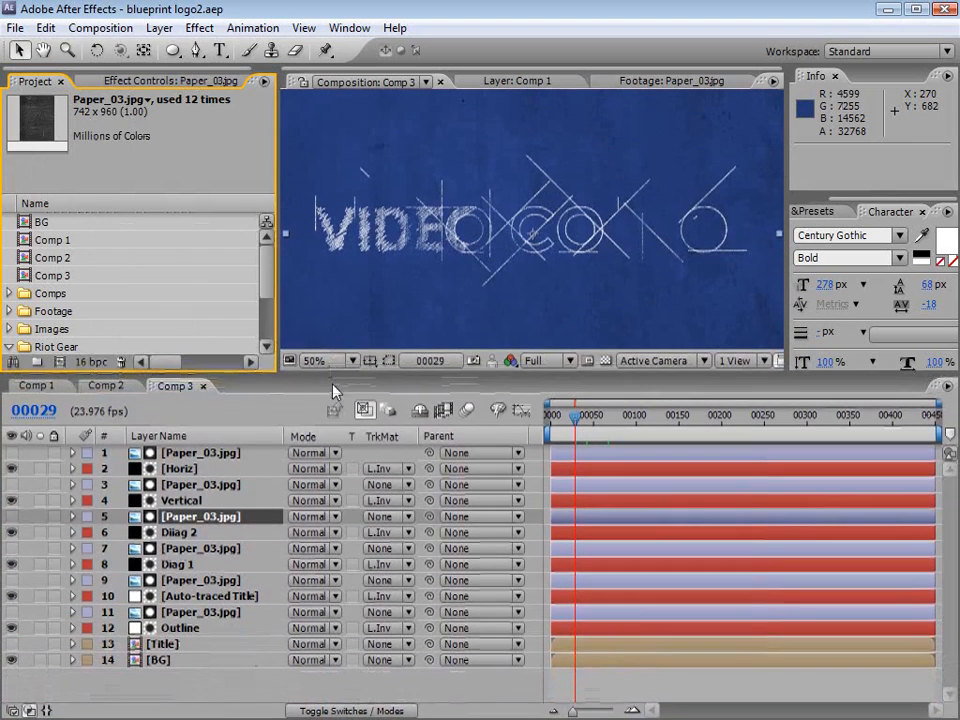
{"action": "left_click", "coordinate": [182, 627]}
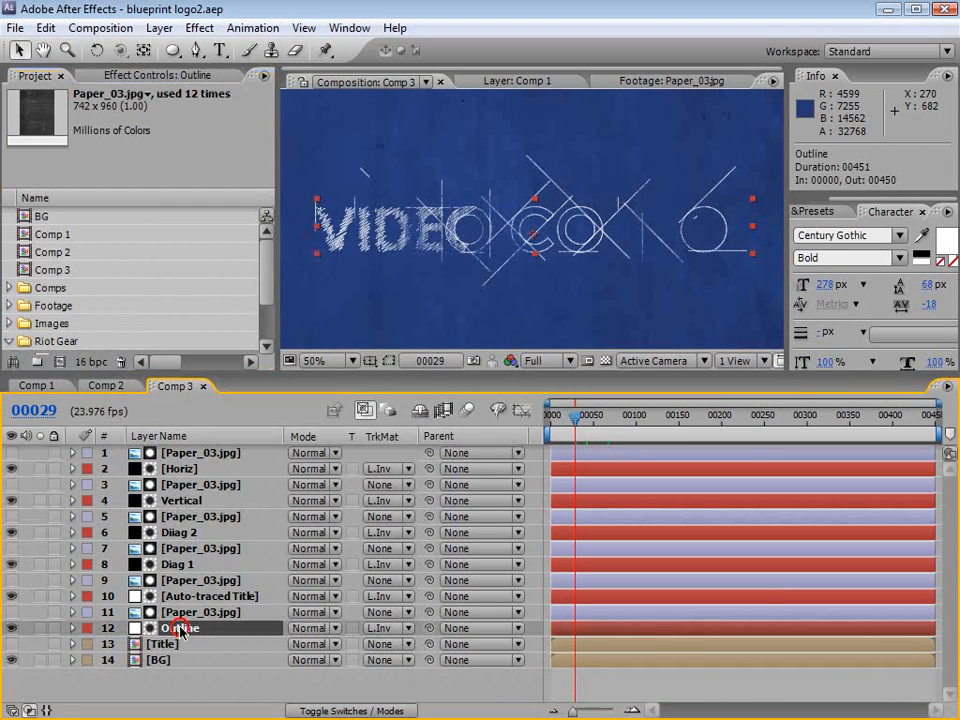
{"action": "left_click", "coordinate": [178, 596], "text": "ctrl"}
{"action": "left_click", "coordinate": [176, 564], "text": "ctrl"}
{"action": "left_click", "coordinate": [176, 532], "text": "ctrl"}
{"action": "left_click", "coordinate": [180, 500], "text": "ctrl"}
{"action": "left_click", "coordinate": [179, 468], "text": "ctrl"}
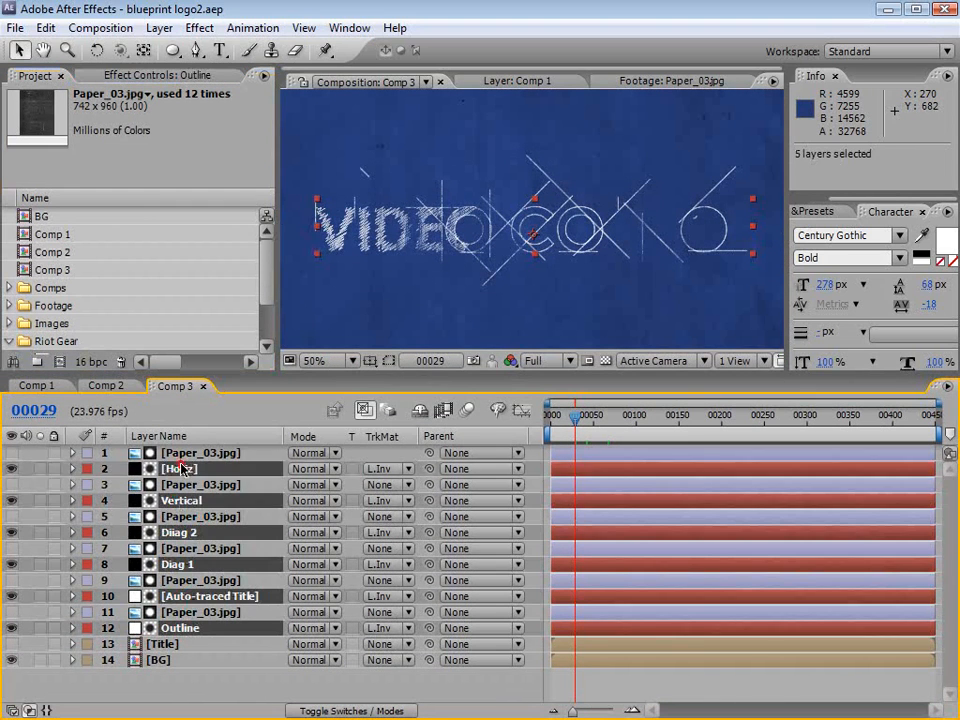
{"action": "key", "text": "u"}
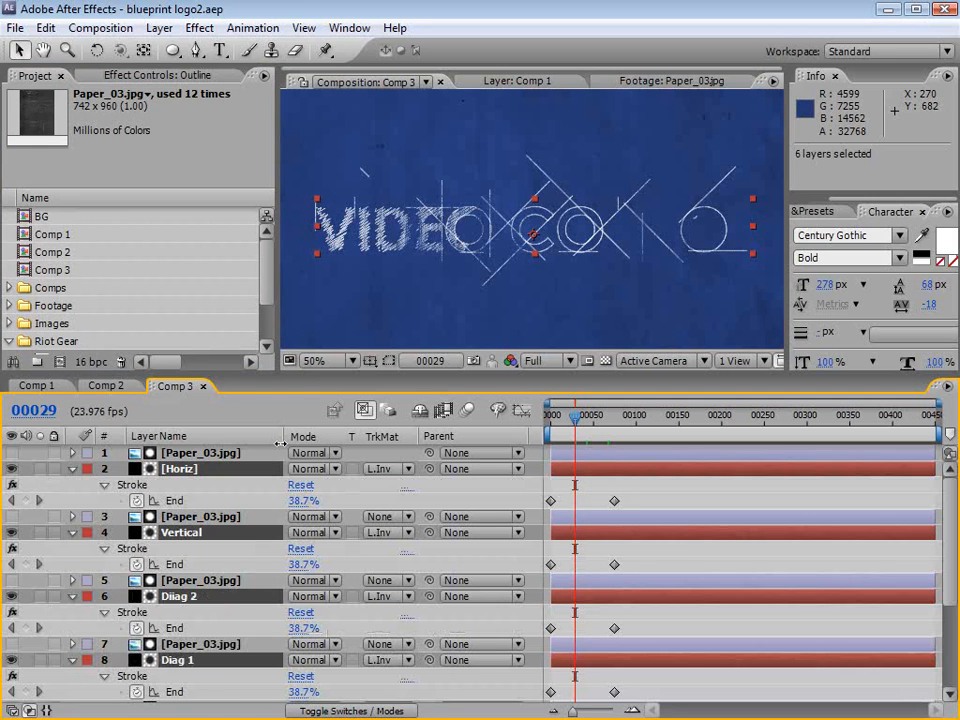
- Shift both Stroke End keyframes of the Diiag 2 layer so they start at frame 9
{"action": "left_click_drag", "start_coordinate": [300, 373], "coordinate": [287, 326]}
{"action": "key", "text": "space"}
{"action": "mouse_move", "coordinate": [615, 610]}
{"action": "left_mouse_down"}
{"action": "mouse_move", "coordinate": [607, 462]}
{"action": "mouse_move", "coordinate": [624, 614]}
{"action": "left_mouse_up"}
{"action": "left_click_drag", "start_coordinate": [317, 604], "coordinate": [407, 529]}
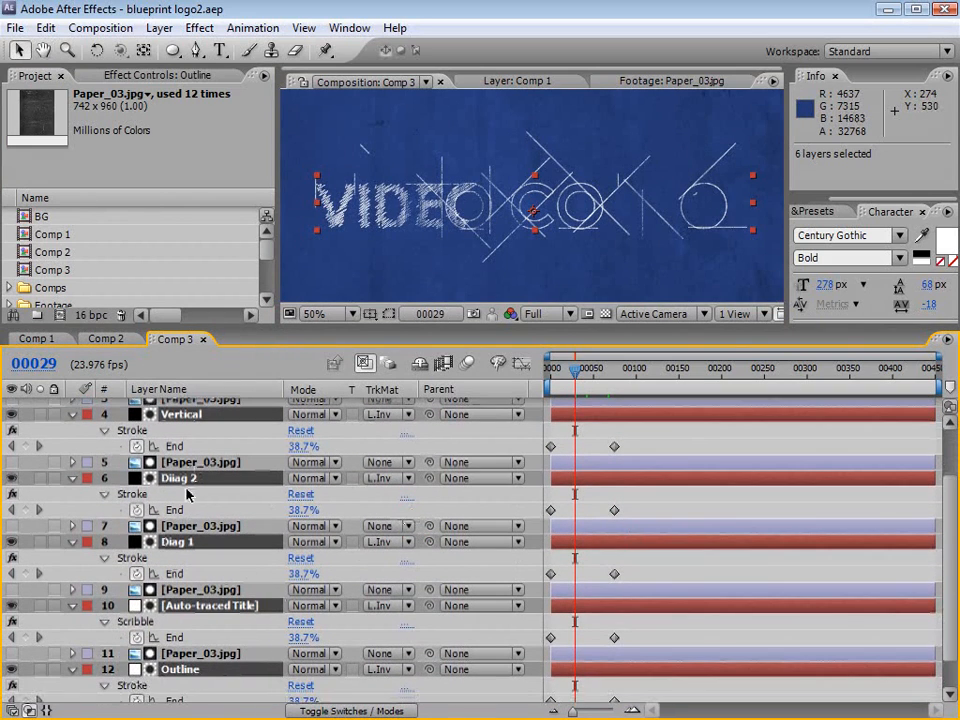
{"action": "left_click", "coordinate": [621, 491]}
{"action": "left_click", "coordinate": [163, 542]}
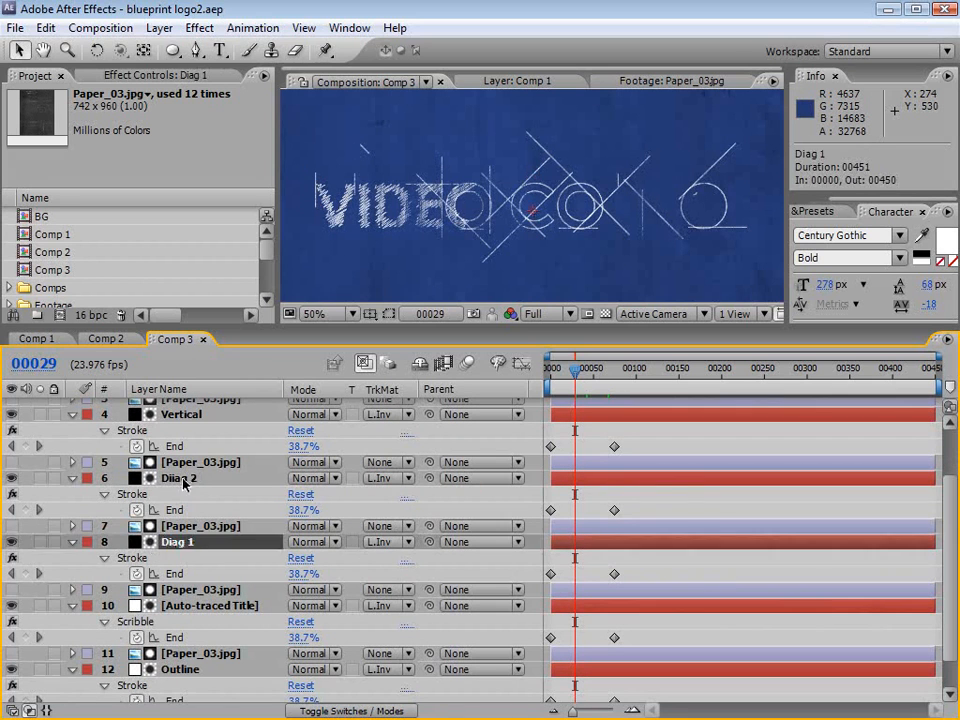
{"action": "left_click", "coordinate": [185, 478]}
{"action": "left_click_drag", "start_coordinate": [635, 501], "coordinate": [559, 511]}
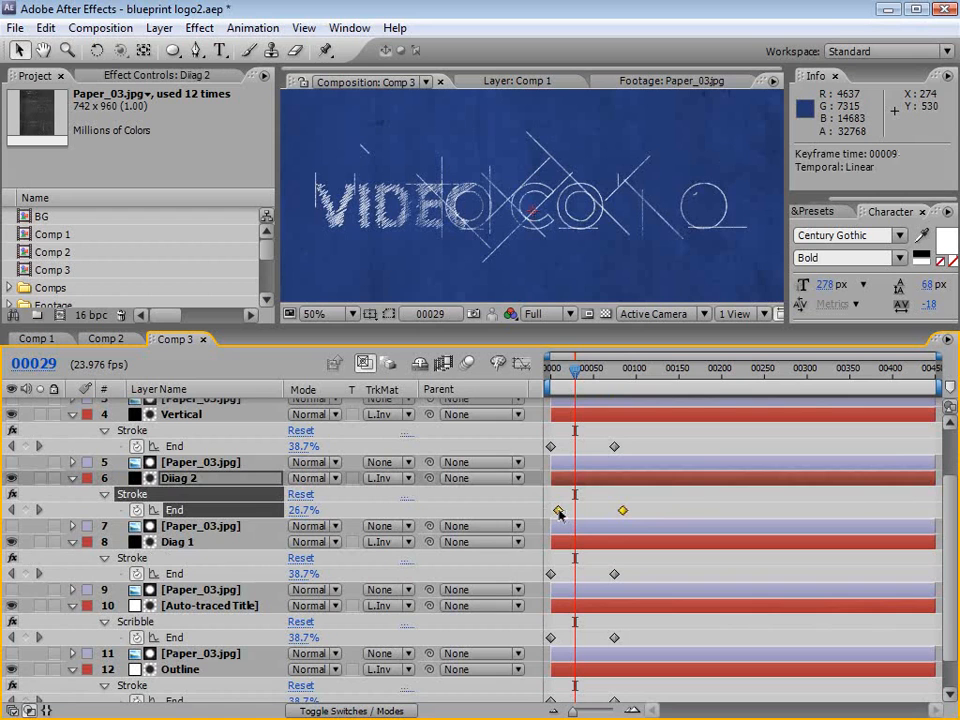
- Rename the Auto-traced Title layer as Fill Scribble
{"action": "scroll", "coordinate": [615, 596], "scroll_direction": "down", "scroll_amount": 2}
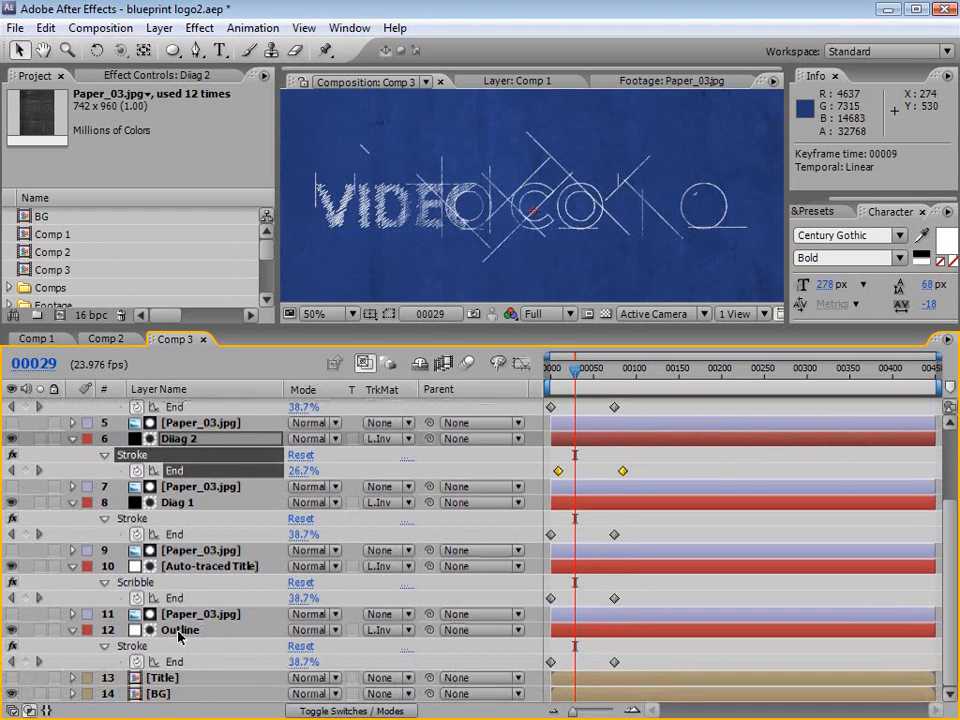
{"action": "left_click", "coordinate": [195, 566]}
{"action": "key", "text": "Return"}
{"action": "type", "text": "Fill Scribble"}
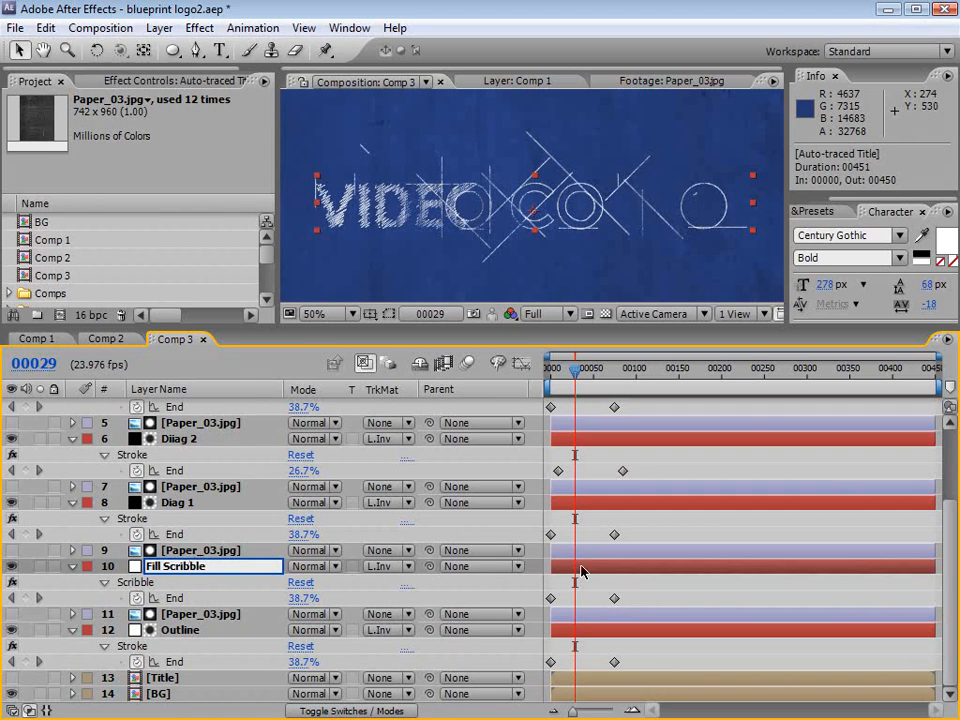
{"action": "key", "text": "Return"}
- Delay both End keyframes of Fill Scribble to start shortly after frame 50, and those of Outline to start at frame 15
{"action": "mouse_move", "coordinate": [615, 574]}
{"action": "left_mouse_down"}
{"action": "mouse_move", "coordinate": [544, 598]}
{"action": "mouse_move", "coordinate": [593, 606]}
{"action": "left_mouse_up"}
{"action": "mouse_move", "coordinate": [628, 654]}
{"action": "left_mouse_down"}
{"action": "mouse_move", "coordinate": [546, 670]}
{"action": "mouse_move", "coordinate": [563, 667]}
{"action": "left_mouse_up"}
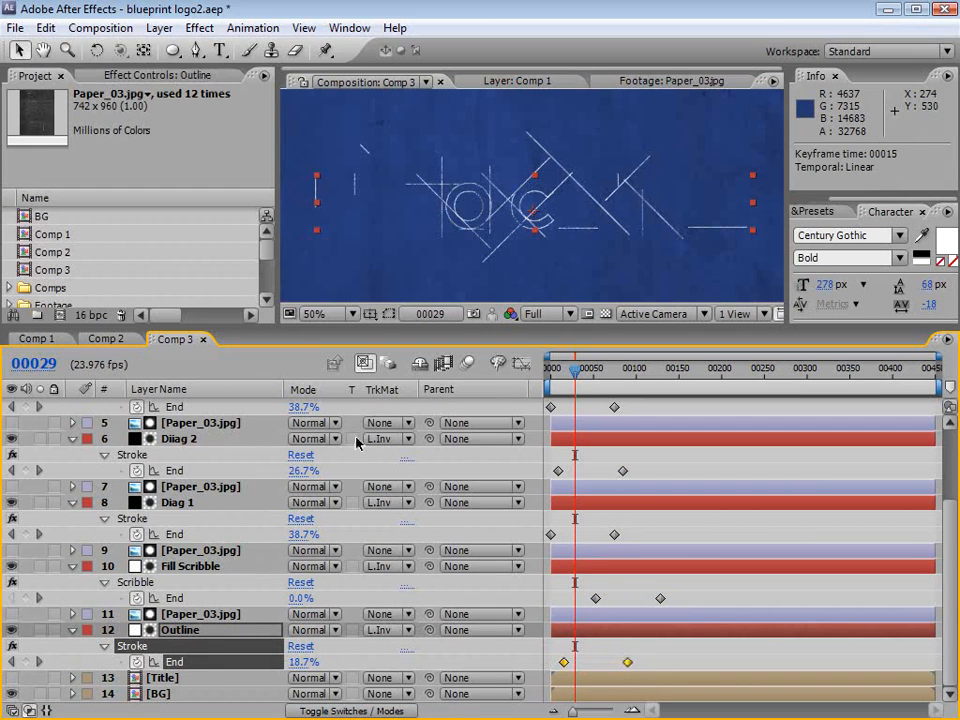
- Shift the End keyframes of the Horiz and Vertical layers to start at frame 29, and scrub the animation to frame 102
{"action": "scroll", "coordinate": [520, 546], "scroll_direction": "up", "scroll_amount": 3}
{"action": "left_click", "coordinate": [200, 405]}
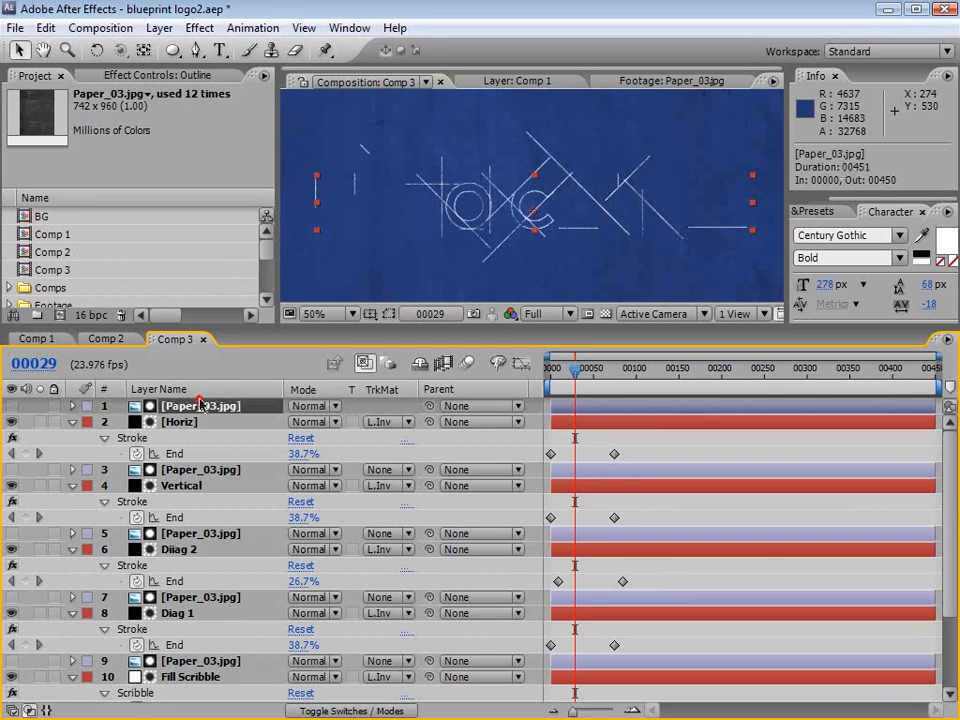
{"action": "left_click_drag", "start_coordinate": [634, 430], "coordinate": [572, 475]}
{"action": "left_click", "coordinate": [558, 449]}
{"action": "left_click_drag", "start_coordinate": [552, 369], "coordinate": [643, 375]}
{"action": "left_click", "coordinate": [698, 448]}
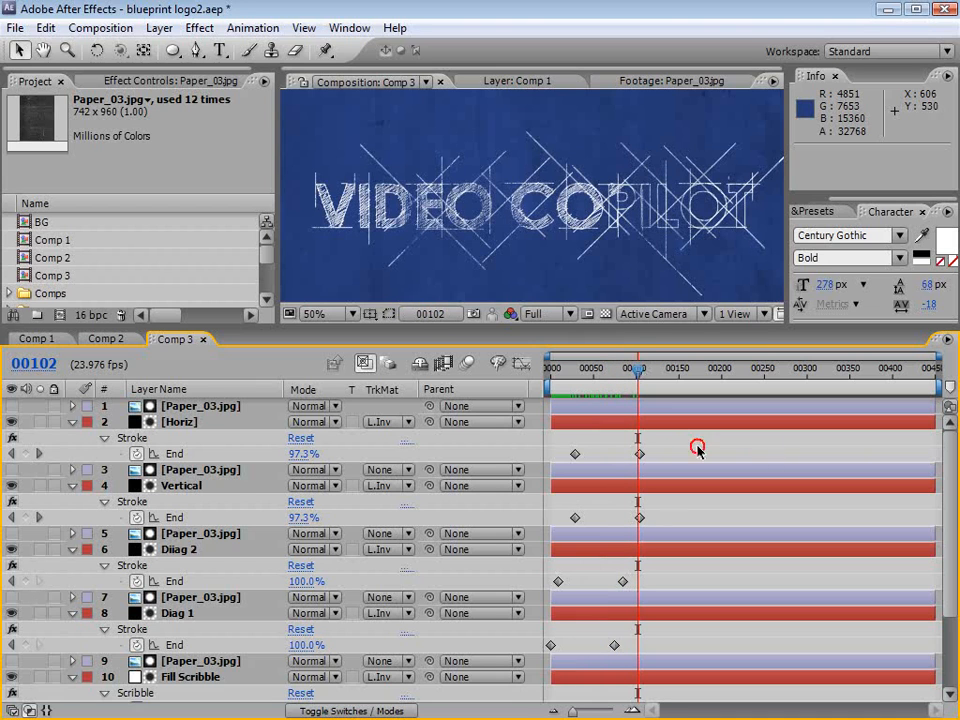
- Move the last End keyframe of Fill Scribble to frame 106 and check the drawing at frame 84
{"action": "left_click_drag", "start_coordinate": [948, 524], "coordinate": [948, 576]}
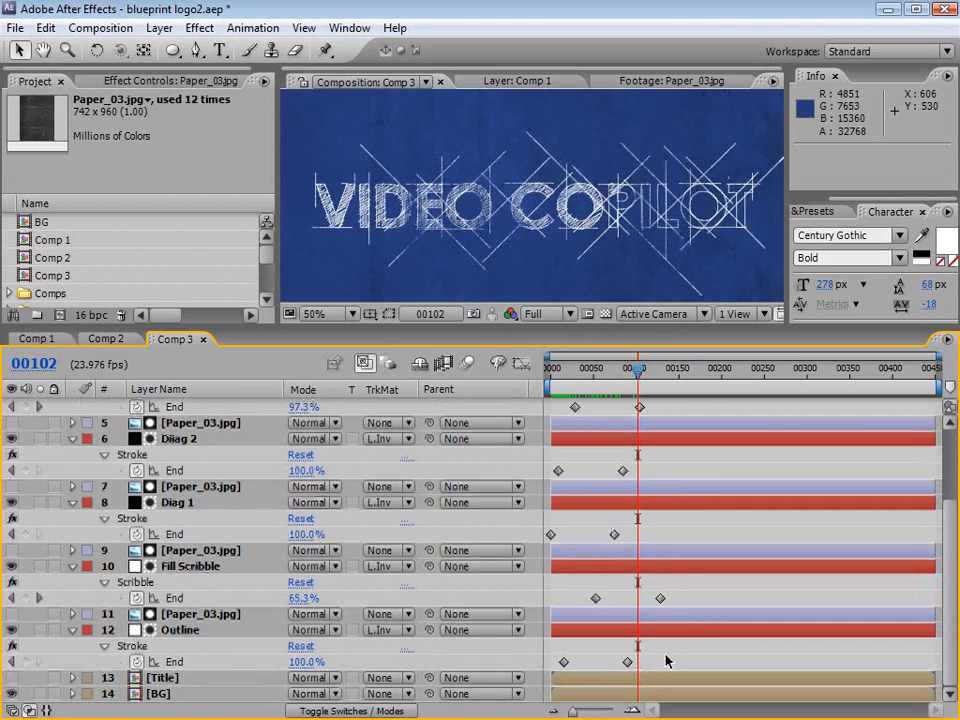
{"action": "left_click_drag", "start_coordinate": [659, 602], "coordinate": [641, 603]}
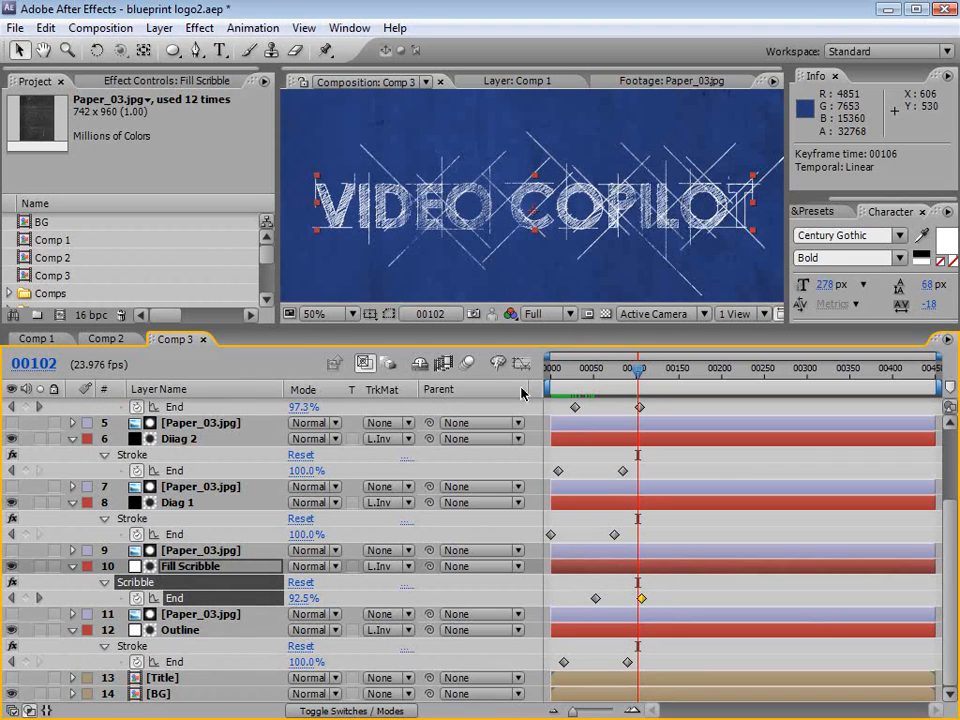
{"action": "left_click_drag", "start_coordinate": [601, 383], "coordinate": [623, 378]}
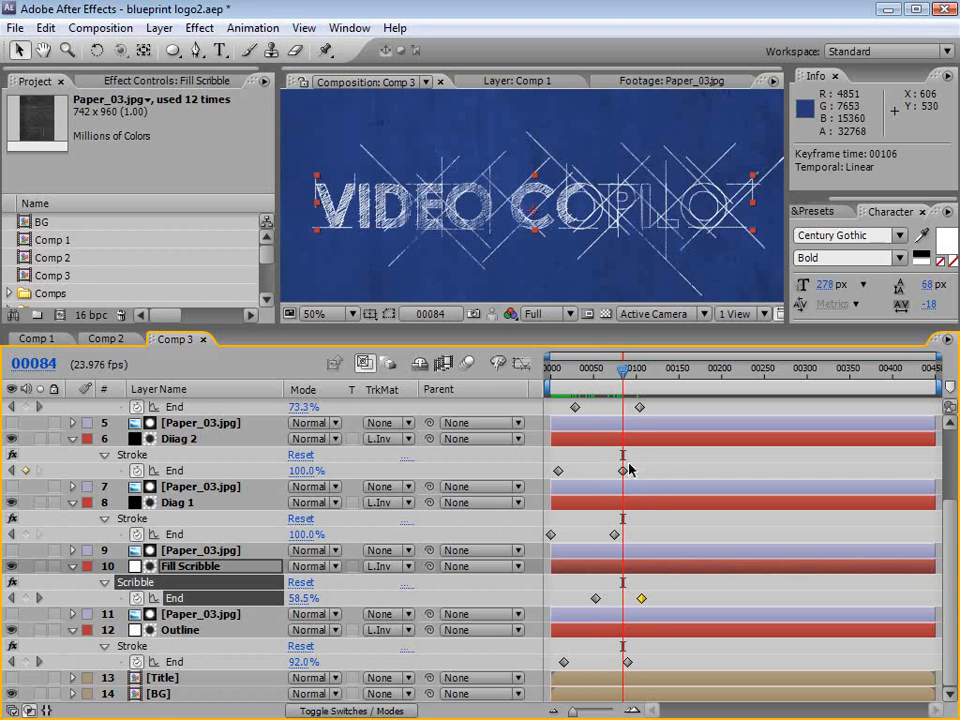
- Move the last End keyframes of Diiag 2 and Diag 1 about ten frames later and scrub ahead to frame 117
{"action": "mouse_move", "coordinate": [639, 463]}
{"action": "left_mouse_down"}
{"action": "mouse_move", "coordinate": [621, 493]}
{"action": "mouse_move", "coordinate": [631, 470]}
{"action": "left_mouse_up"}
{"action": "left_click_drag", "start_coordinate": [614, 534], "coordinate": [624, 535]}
{"action": "left_click", "coordinate": [622, 380]}
{"action": "left_click_drag", "start_coordinate": [622, 369], "coordinate": [651, 372]}
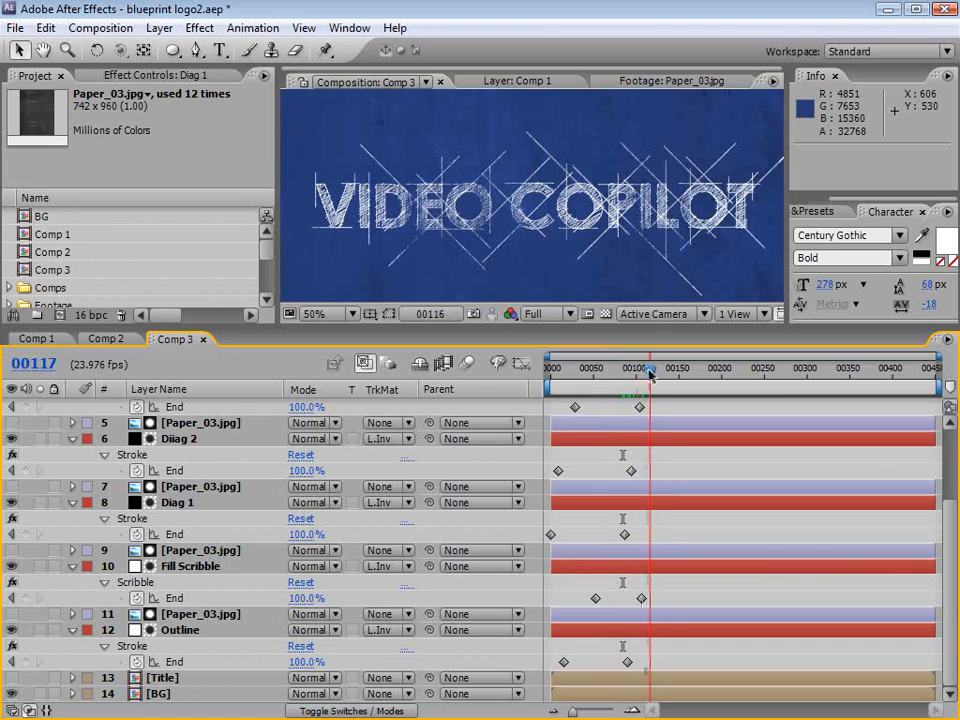
- Inspect the completed title at frame 117 in the maximized composition view and close up at 100%
{"action": "key", "text": "grave"}
{"action": "key", "text": "grave"}
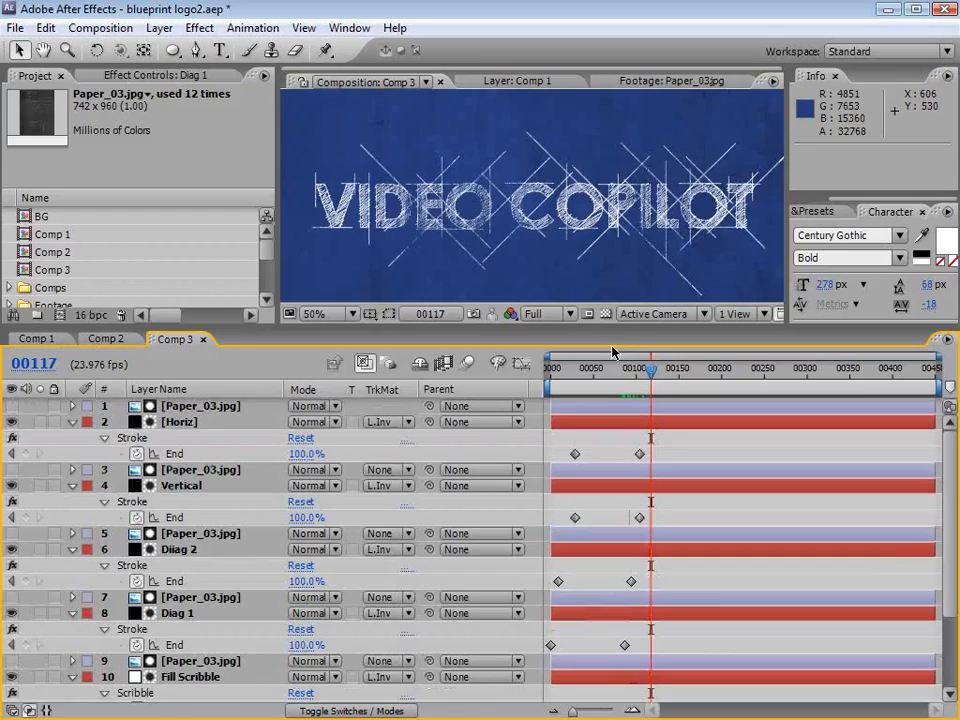
{"action": "key", "text": "grave"}
{"action": "key", "text": "grave"}
{"action": "scroll", "coordinate": [547, 265], "scroll_direction": "down", "scroll_amount": 2}
{"action": "scroll", "coordinate": [548, 262], "scroll_direction": "up", "scroll_amount": 4}
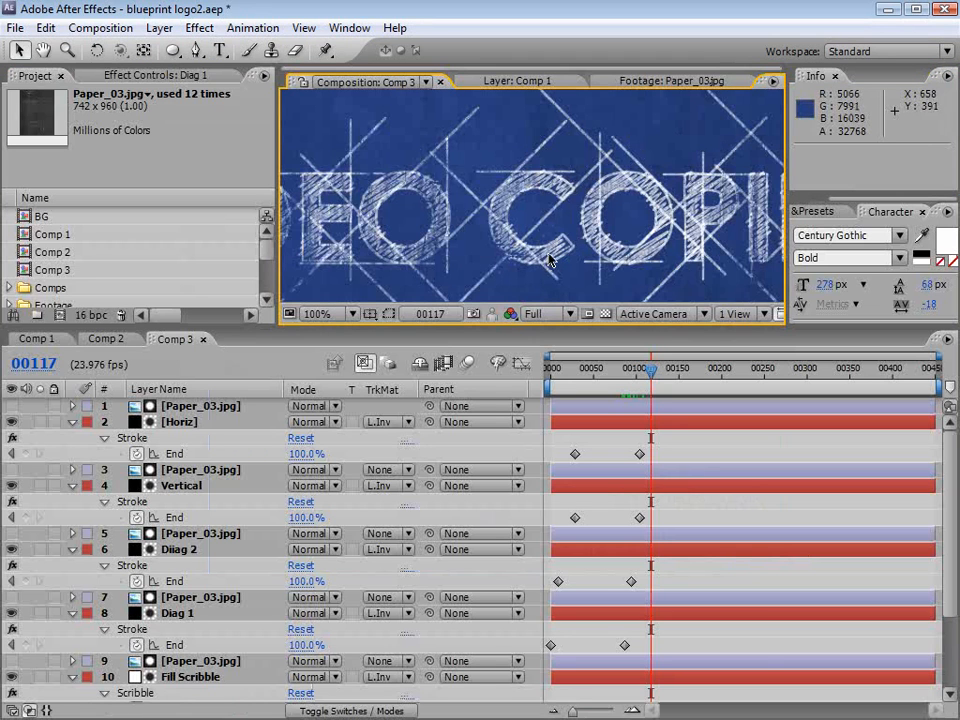
- Collapse the expanded properties of all layers in Comp 3 and deselect the layers
{"action": "key", "text": "ctrl+a"}
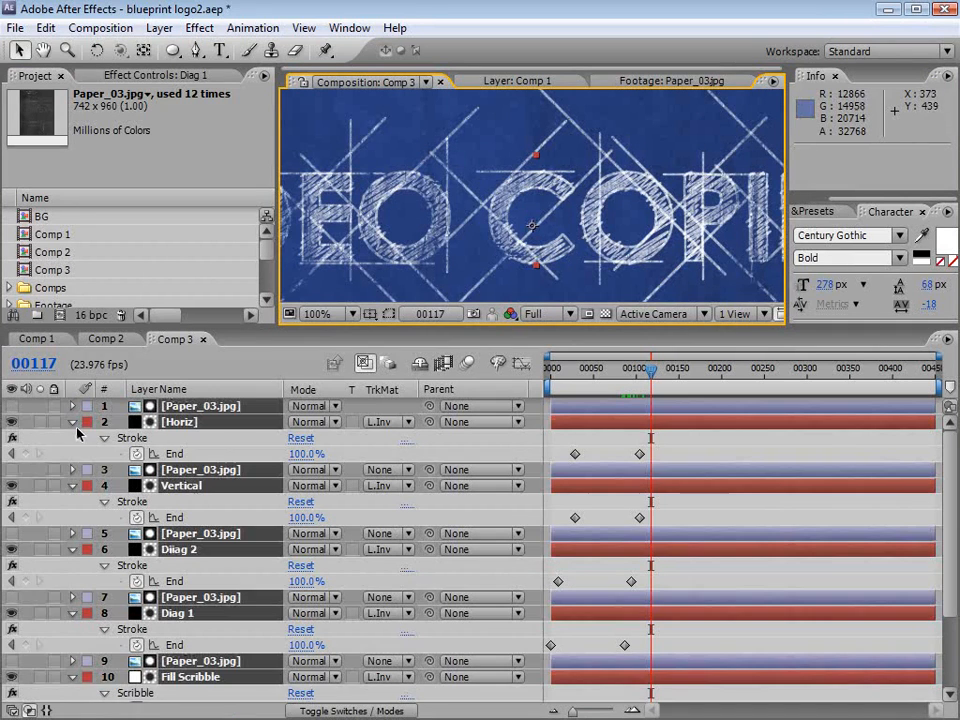
{"action": "left_click", "coordinate": [72, 422]}
{"action": "left_click", "coordinate": [185, 602]}
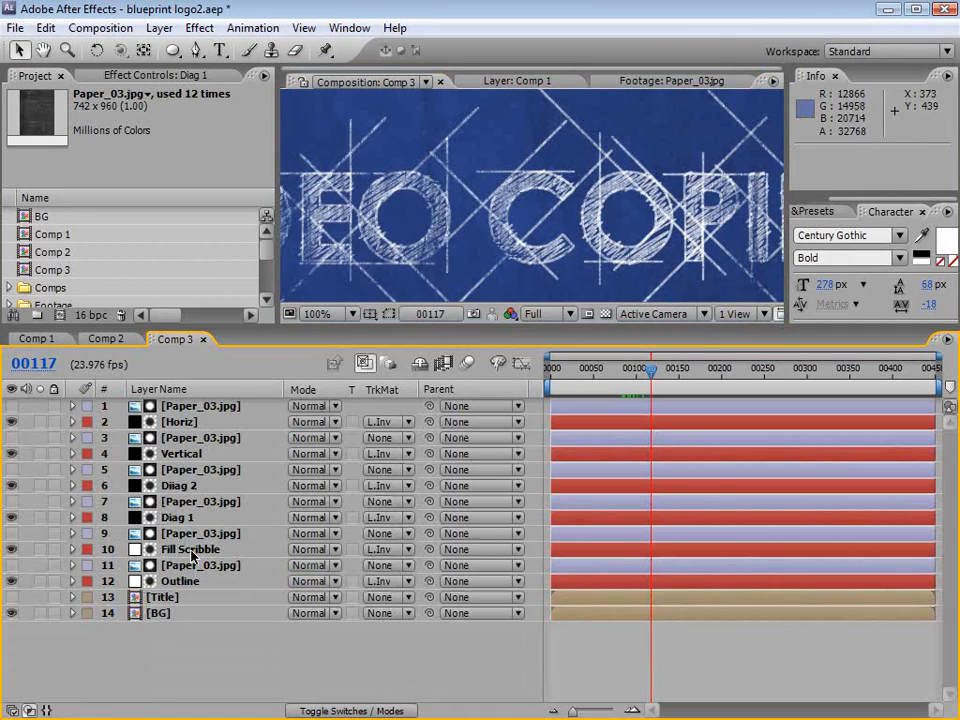
- Set the Fill Scribble layer's opacity to 60% and check the title in the maximized view
{"action": "left_click", "coordinate": [190, 550]}
{"action": "key", "text": "t"}
{"action": "left_click", "coordinate": [301, 566]}
{"action": "type", "text": "60"}
{"action": "key", "text": "Return"}
{"action": "key", "text": "grave"}
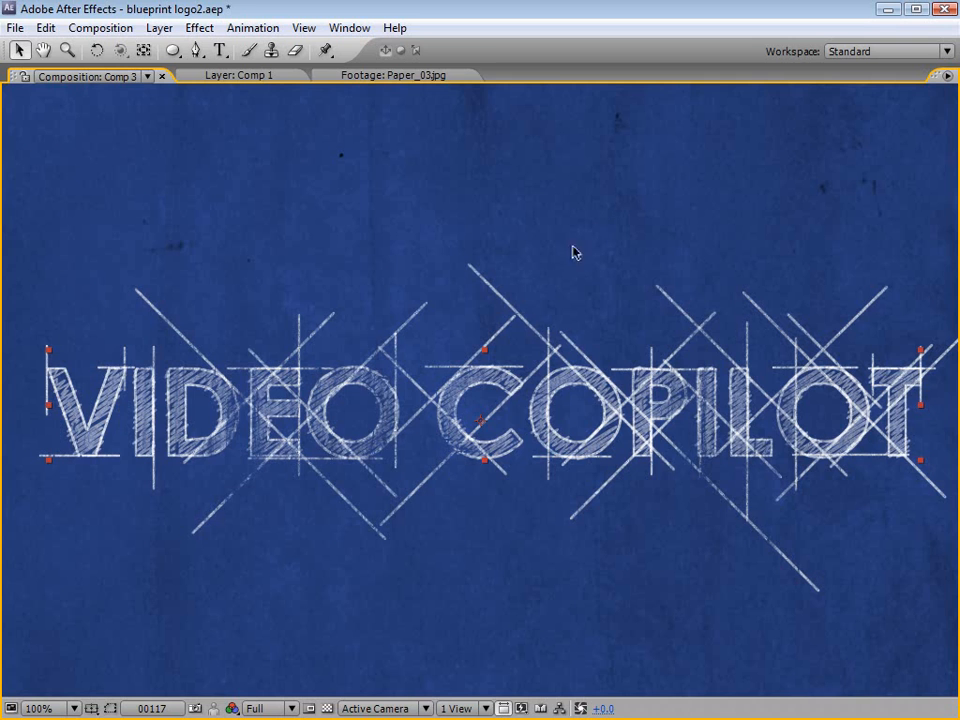
{"action": "key", "text": "grave"}
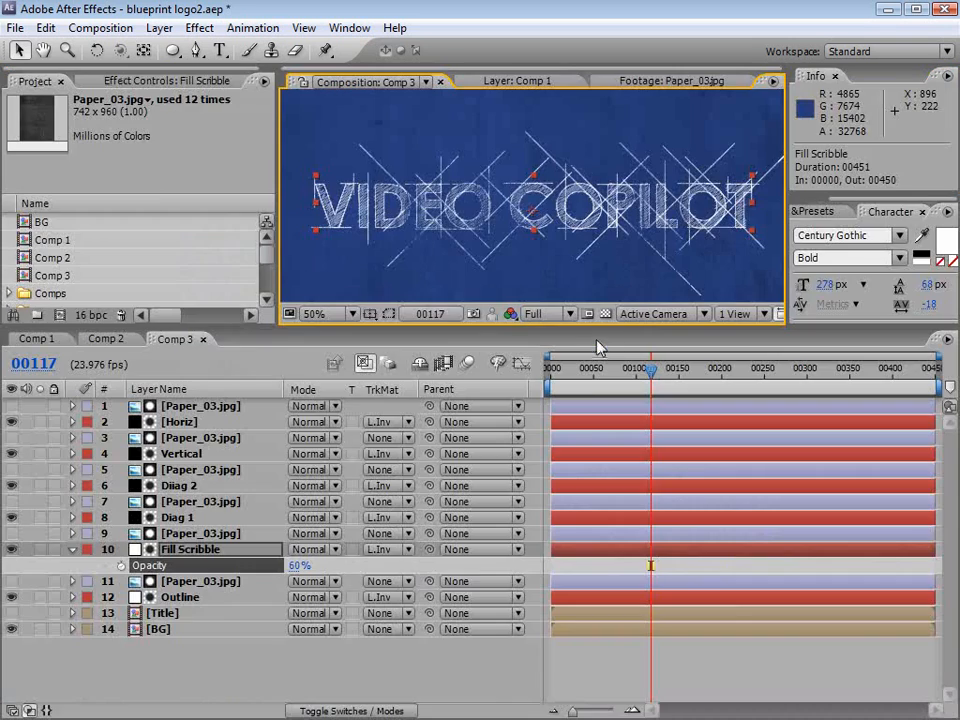
- Set the Stroke brush size of the Diiag 2 layer to 1.2 and check the thinner lines in the maximized view
{"action": "scroll", "coordinate": [506, 230], "scroll_direction": "up", "scroll_amount": 1}
{"action": "left_click", "coordinate": [322, 645]}
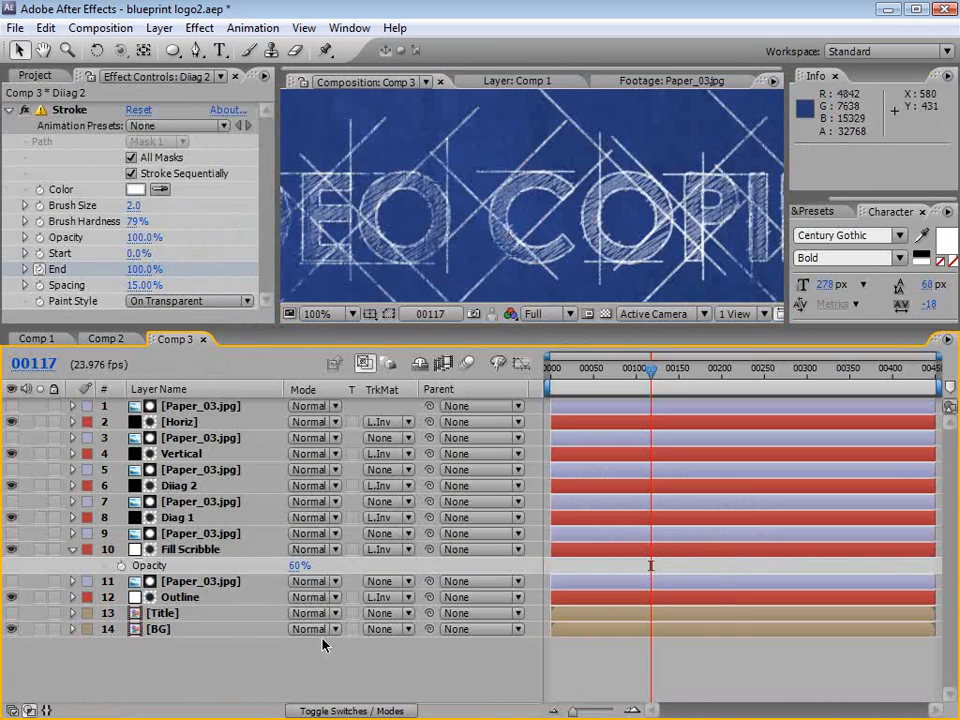
{"action": "left_click", "coordinate": [172, 485]}
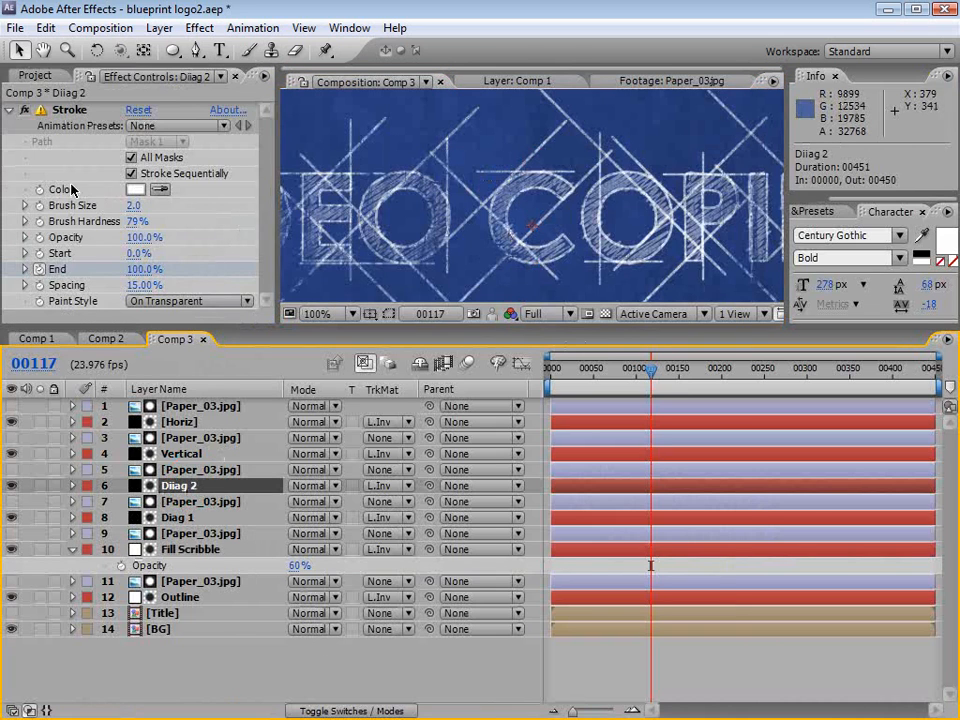
{"action": "left_click", "coordinate": [133, 205]}
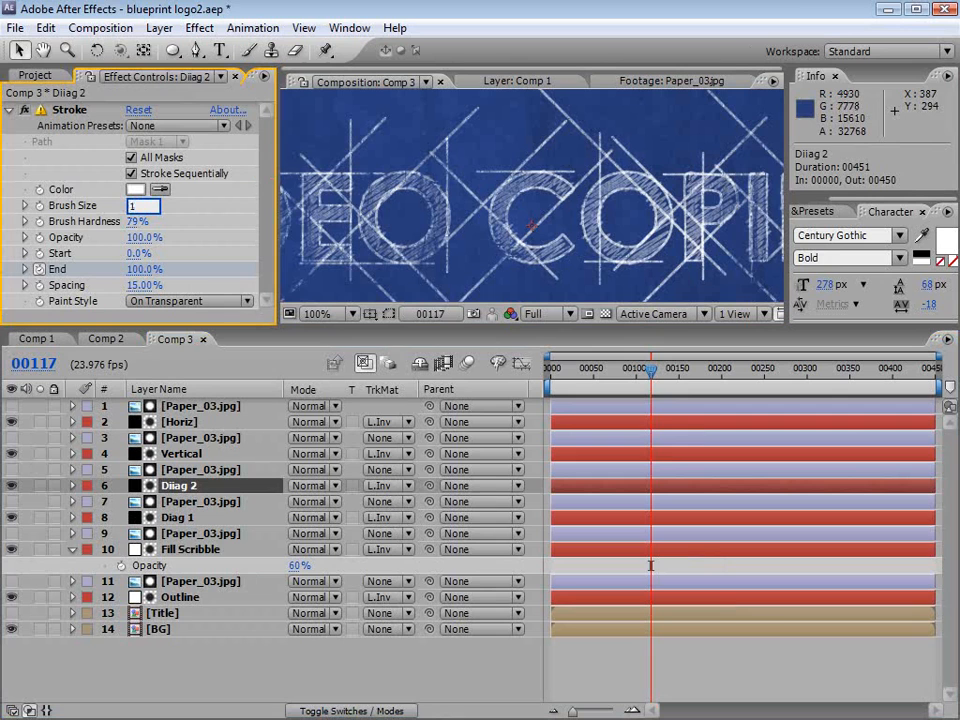
{"action": "key", "text": "Return"}
{"action": "key", "text": "grave"}
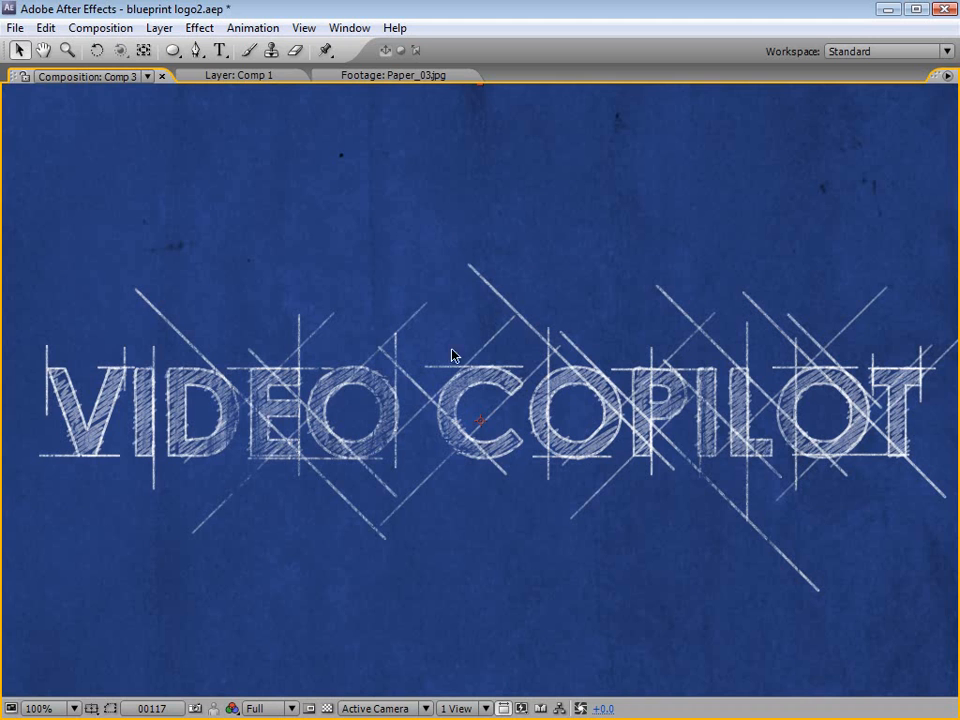
{"action": "key", "text": "grave"}
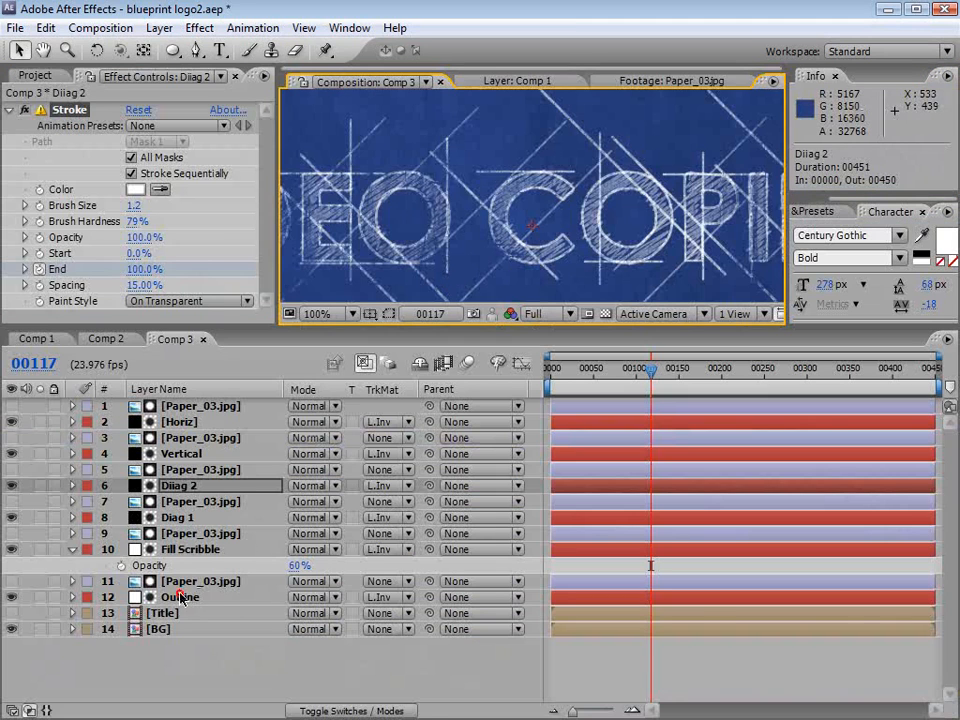
- Set the Stroke brush size of the Outline layer to 1.5 and check the result in the maximized view and at 50%
{"action": "left_click", "coordinate": [181, 597]}
{"action": "left_click", "coordinate": [133, 205]}
{"action": "type", "text": "1."}
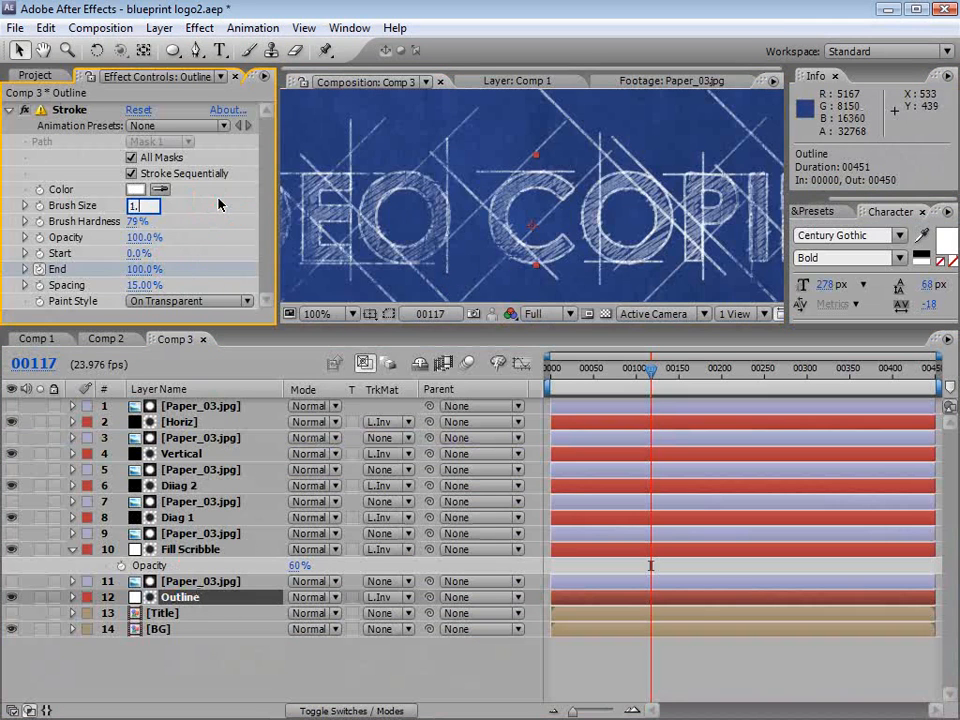
{"action": "type", "text": "5"}
{"action": "key", "text": "Return"}
{"action": "key", "text": "grave"}
{"action": "key", "text": "grave"}
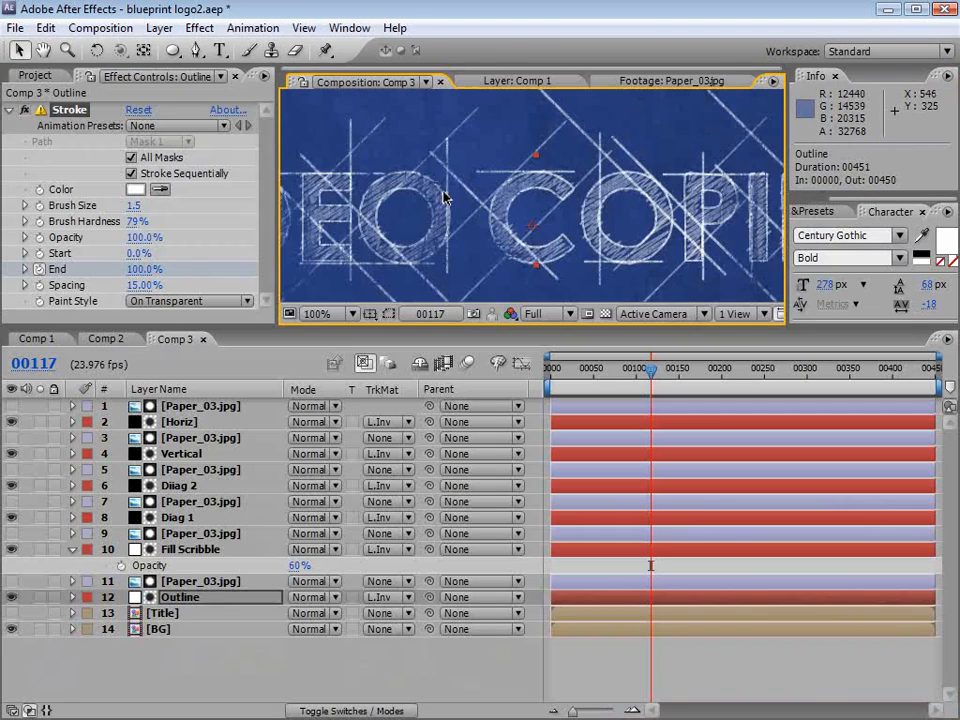
{"action": "key", "text": "comma"}
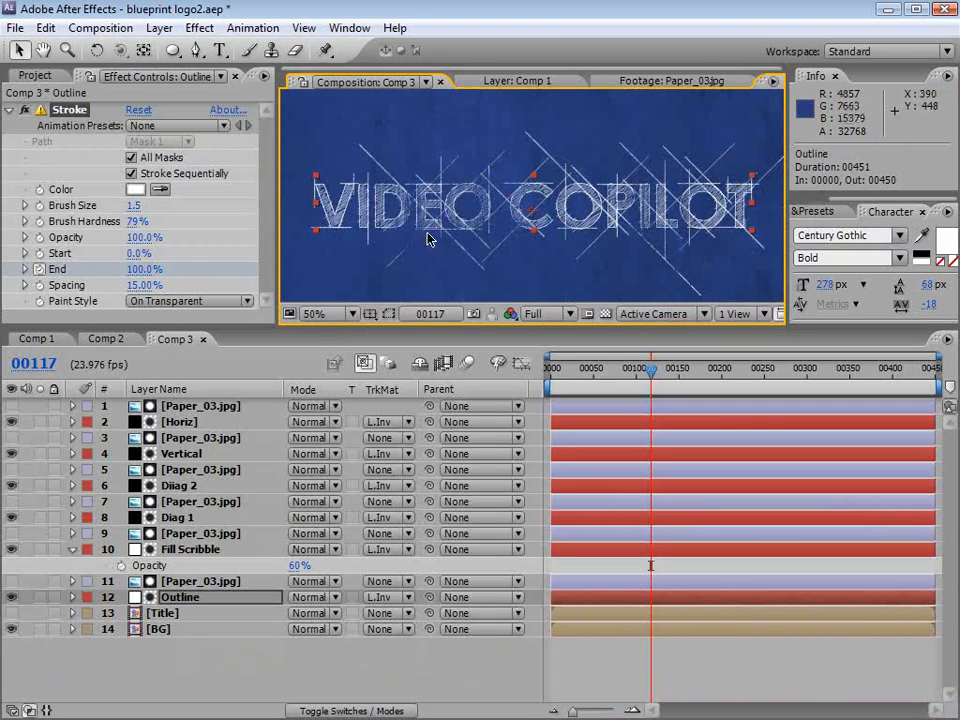
- Set the Outline layer's opacity to 60% and scrub through the line drawing up to frame 147
{"action": "key", "text": "t"}
{"action": "left_click", "coordinate": [298, 614]}
{"action": "type", "text": "60"}
{"action": "key", "text": "Return"}
{"action": "left_click_drag", "start_coordinate": [587, 376], "coordinate": [666, 372]}
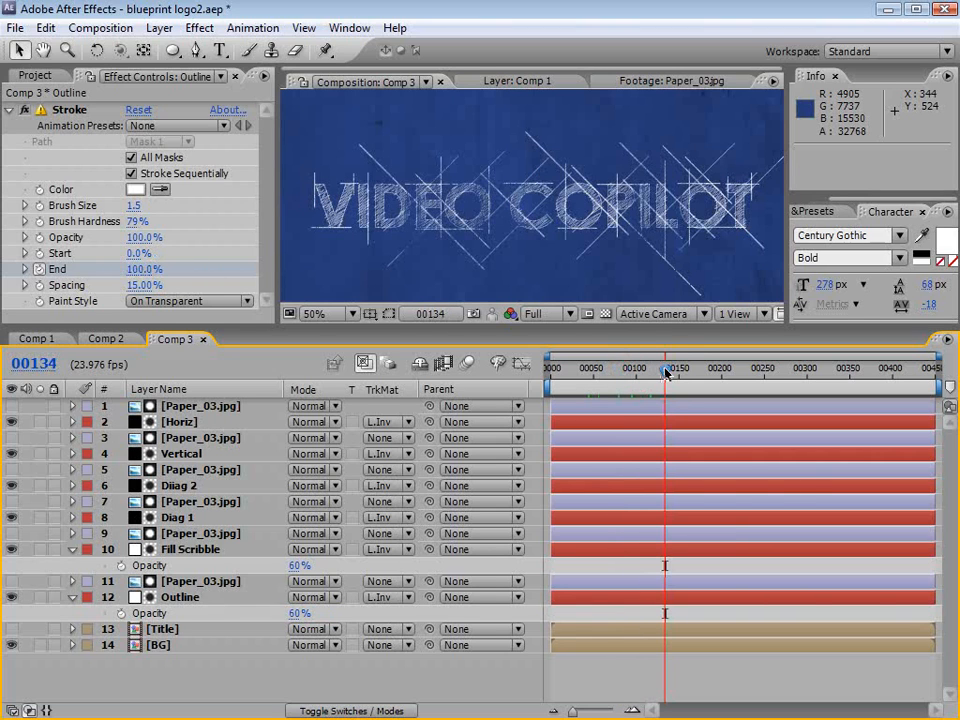
{"action": "left_click", "coordinate": [676, 372]}
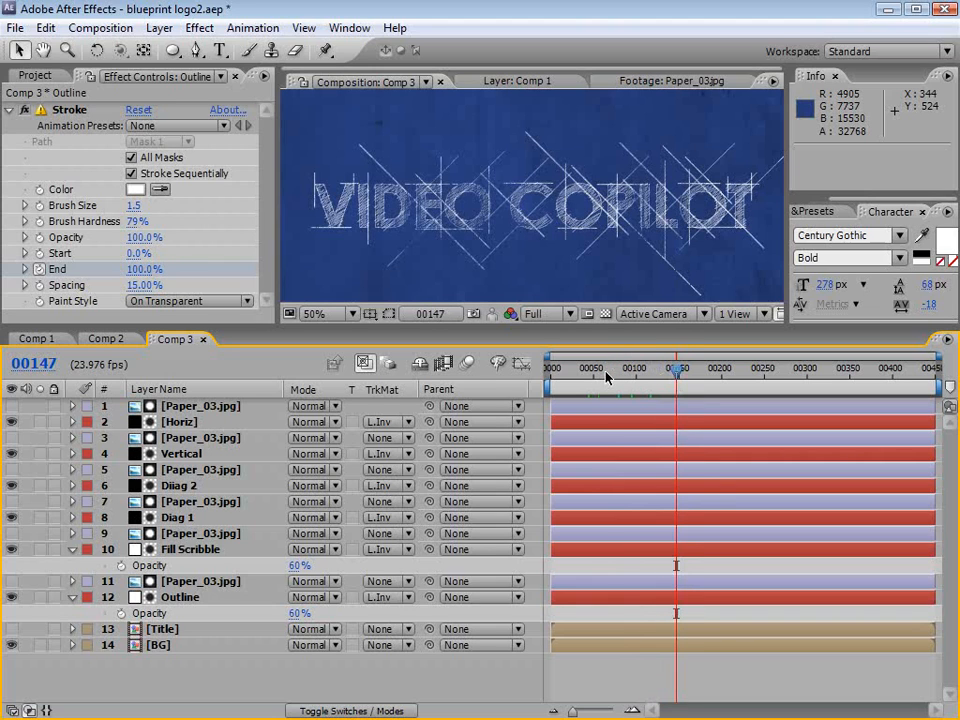
- Shift layers 1 through 12 together so that the title animation starts at frame 23, leaving Title and BG in place
{"action": "key", "text": "Home"}
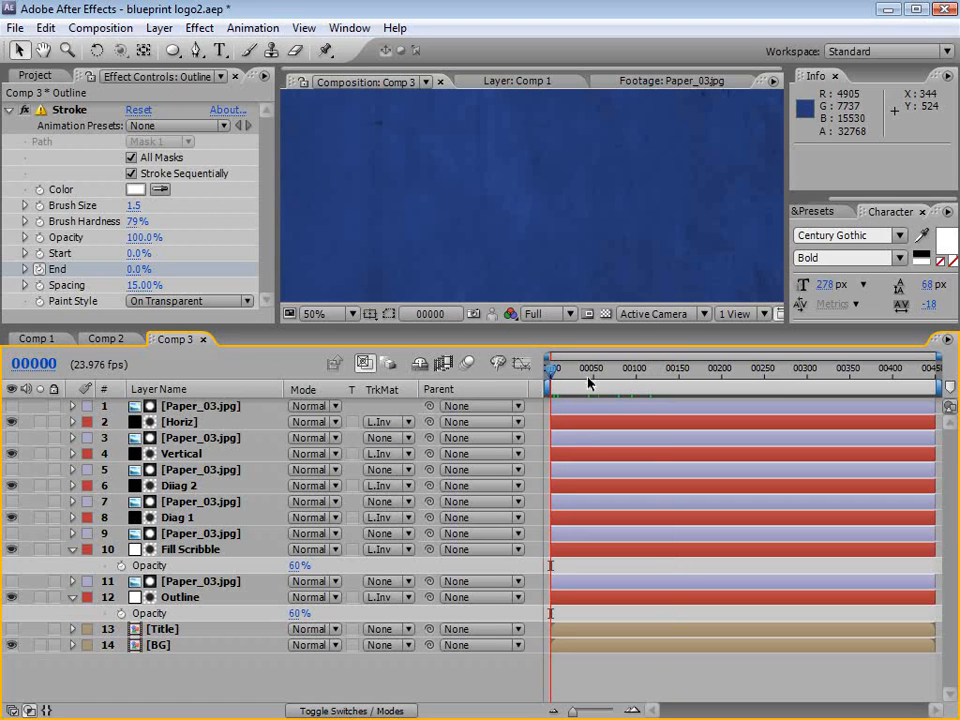
{"action": "left_click", "coordinate": [193, 410]}
{"action": "left_click", "coordinate": [182, 598], "text": "shift"}
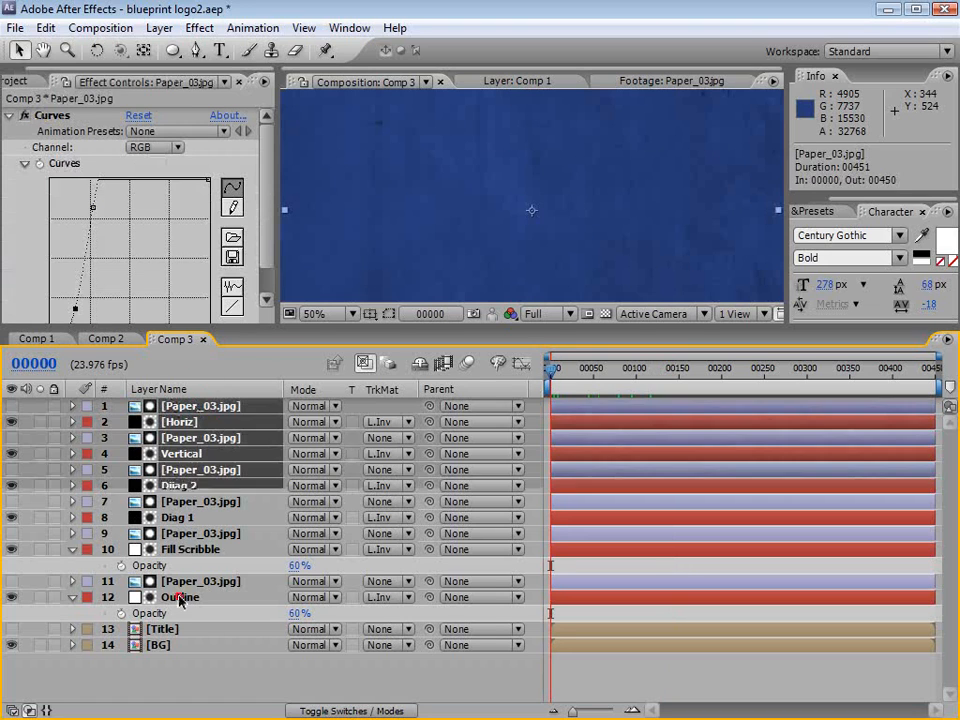
{"action": "mouse_move", "coordinate": [559, 405]}
{"action": "left_mouse_down"}
{"action": "mouse_move", "coordinate": [579, 405]}
{"action": "mouse_move", "coordinate": [558, 374]}
{"action": "mouse_move", "coordinate": [624, 386]}
{"action": "left_mouse_up"}
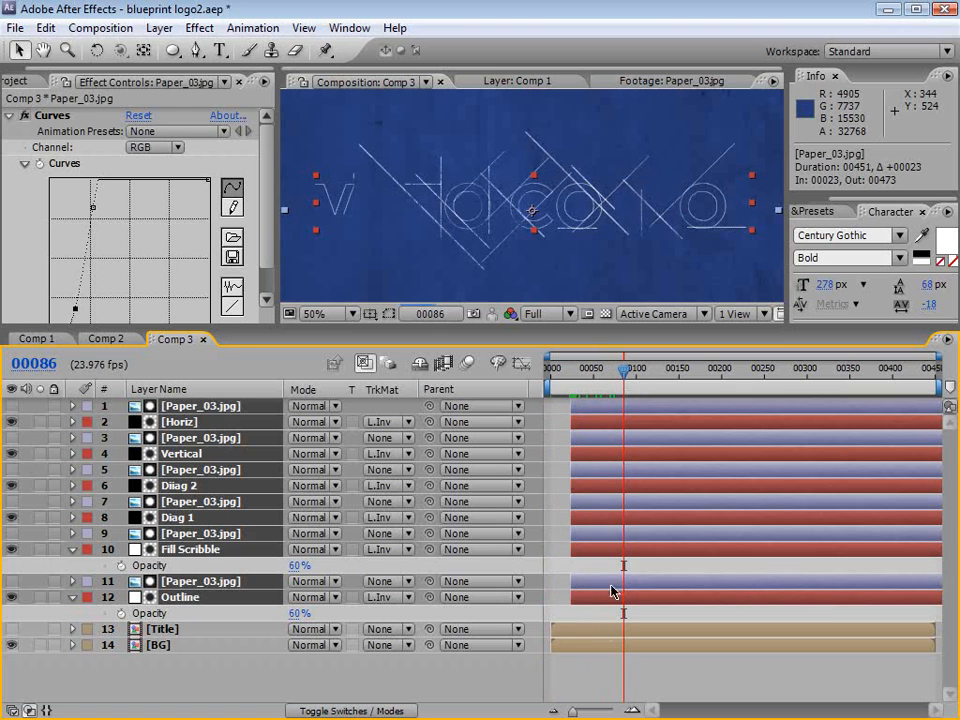
{"action": "left_click", "coordinate": [639, 668]}
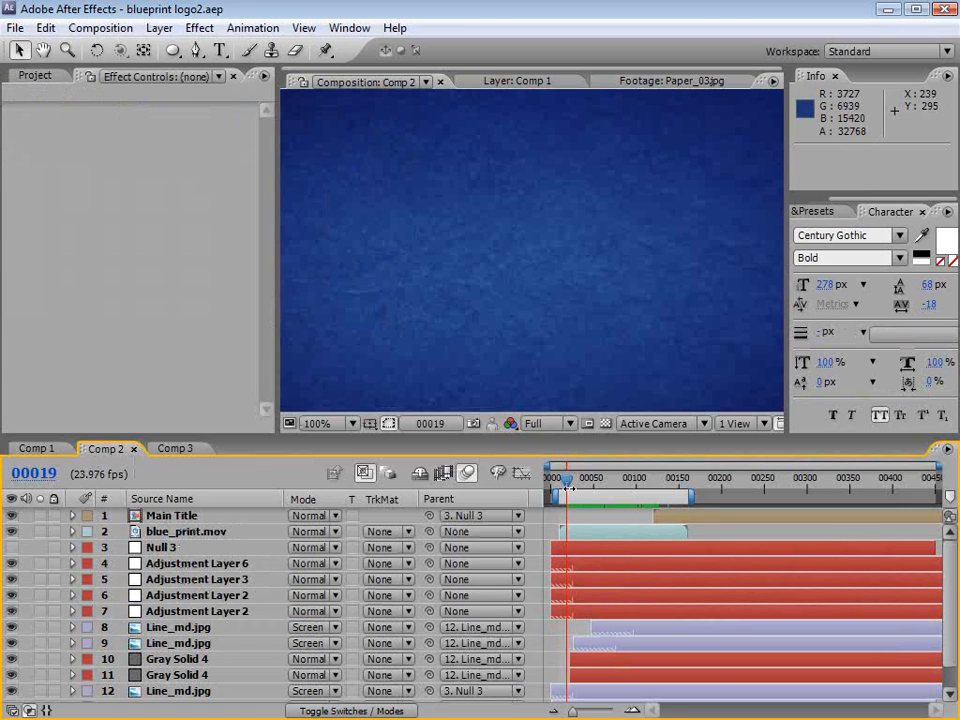
- Scrub through the finished title example in Comp 2 to frame 126 and return to Comp 3
{"action": "left_click_drag", "start_coordinate": [567, 482], "coordinate": [660, 482]}
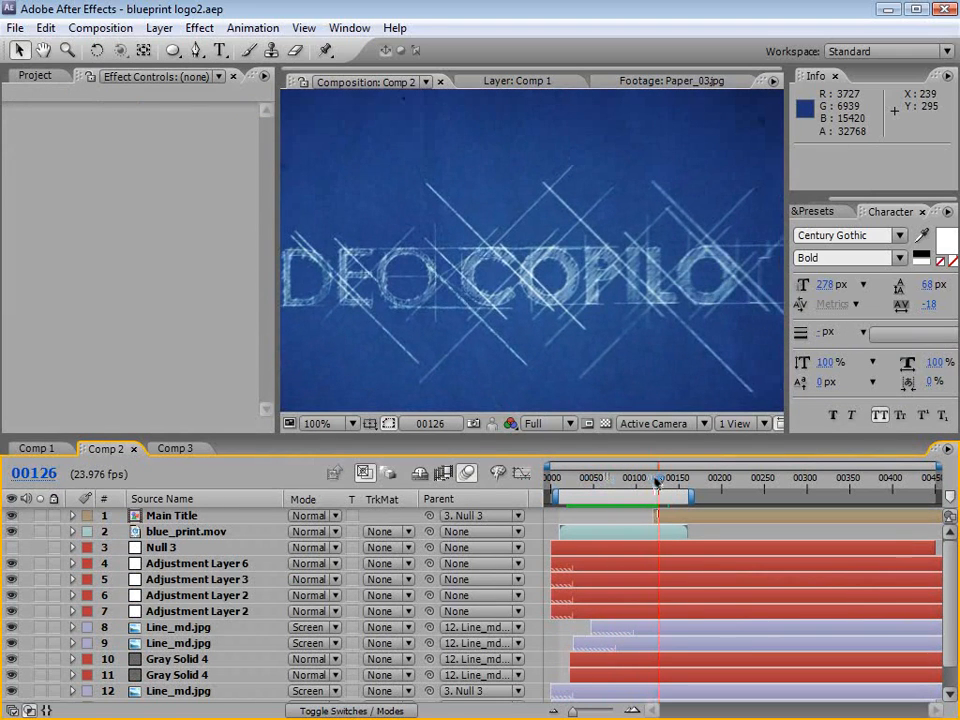
{"action": "left_click", "coordinate": [35, 75]}
{"action": "left_click", "coordinate": [48, 270]}
{"action": "left_click", "coordinate": [171, 452]}
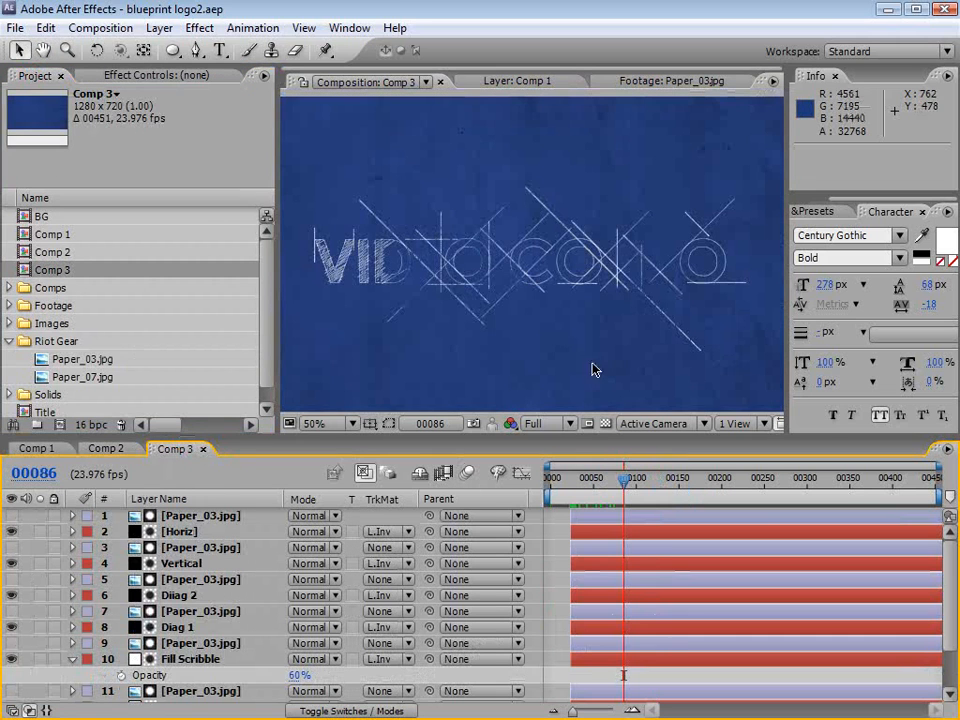
- Rename the Comp 3 composition as Blue Print
{"action": "left_click", "coordinate": [503, 268]}
{"action": "key", "text": "ctrl+k"}
{"action": "type", "text": "Blue Print"}
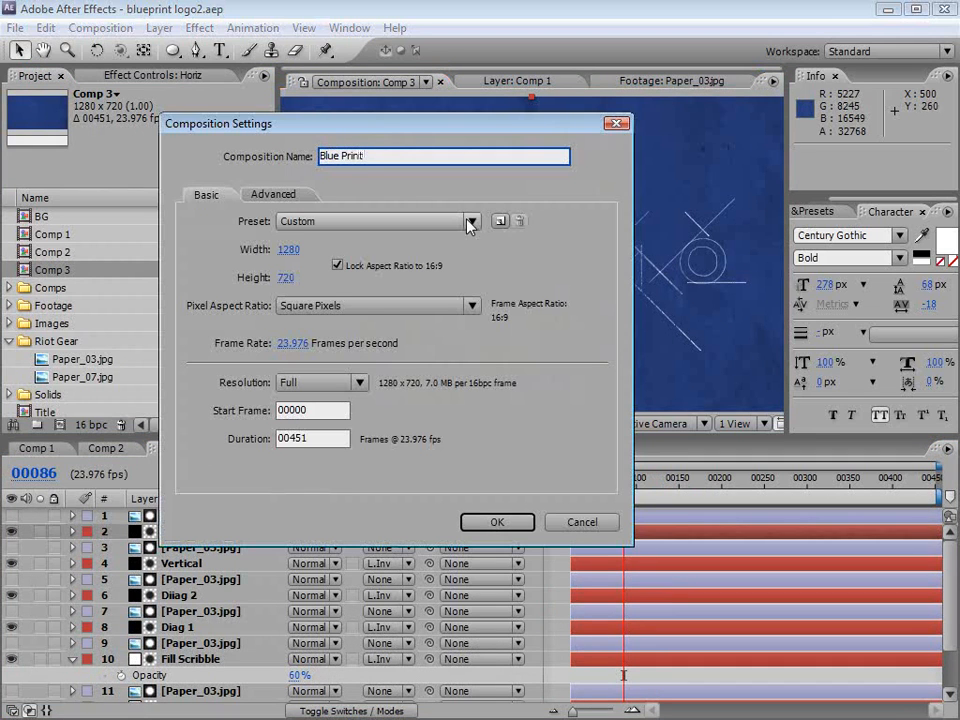
{"action": "left_click", "coordinate": [487, 522]}
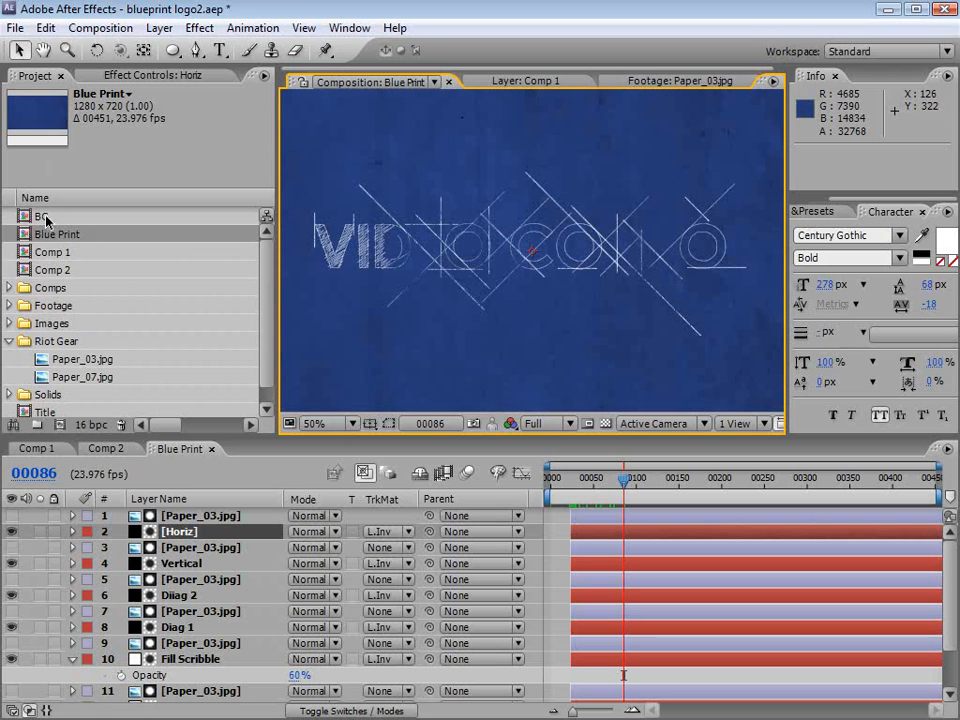
- Create a new composition from the Blue Print composition and add a null object to it
{"action": "left_click_drag", "start_coordinate": [69, 237], "coordinate": [60, 428]}
{"action": "scroll", "coordinate": [525, 283], "scroll_direction": "down", "scroll_amount": 2}
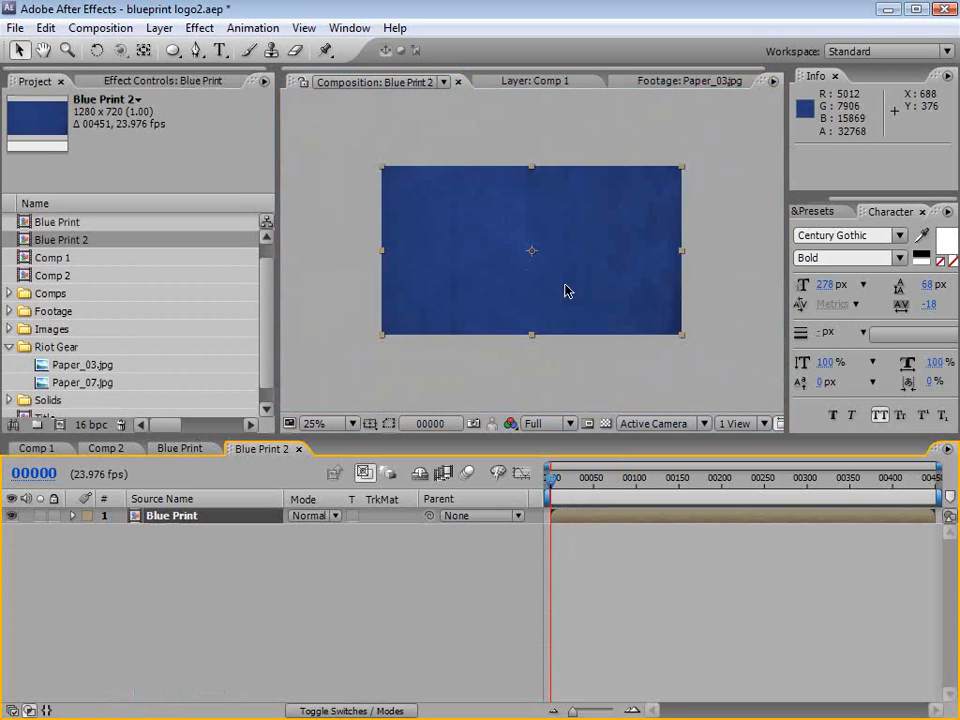
{"action": "left_click", "coordinate": [585, 568]}
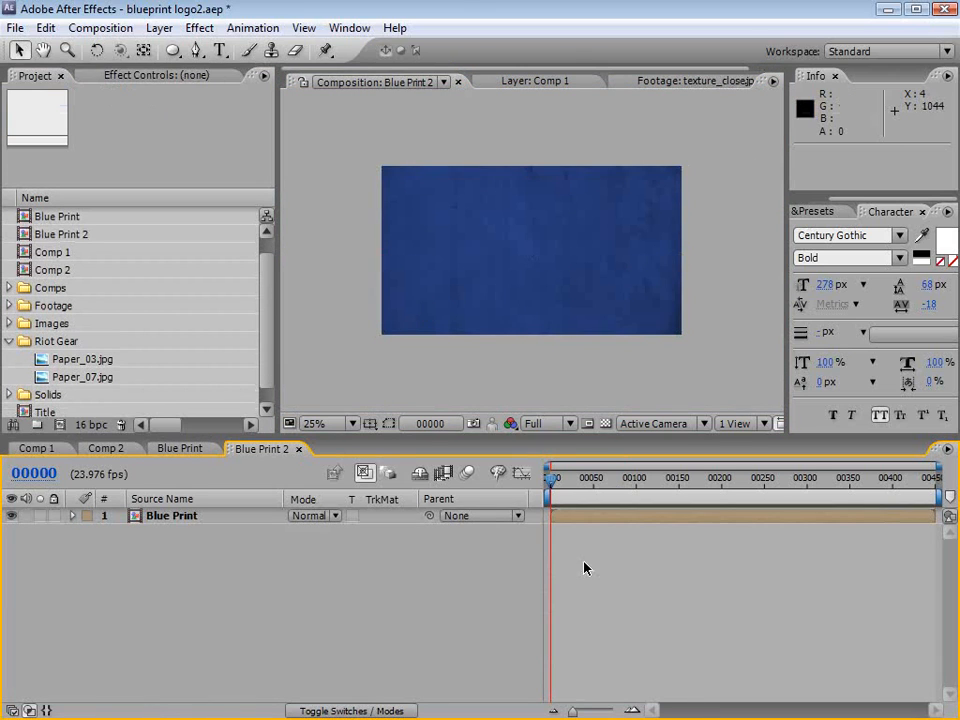
{"action": "left_click", "coordinate": [160, 28]}
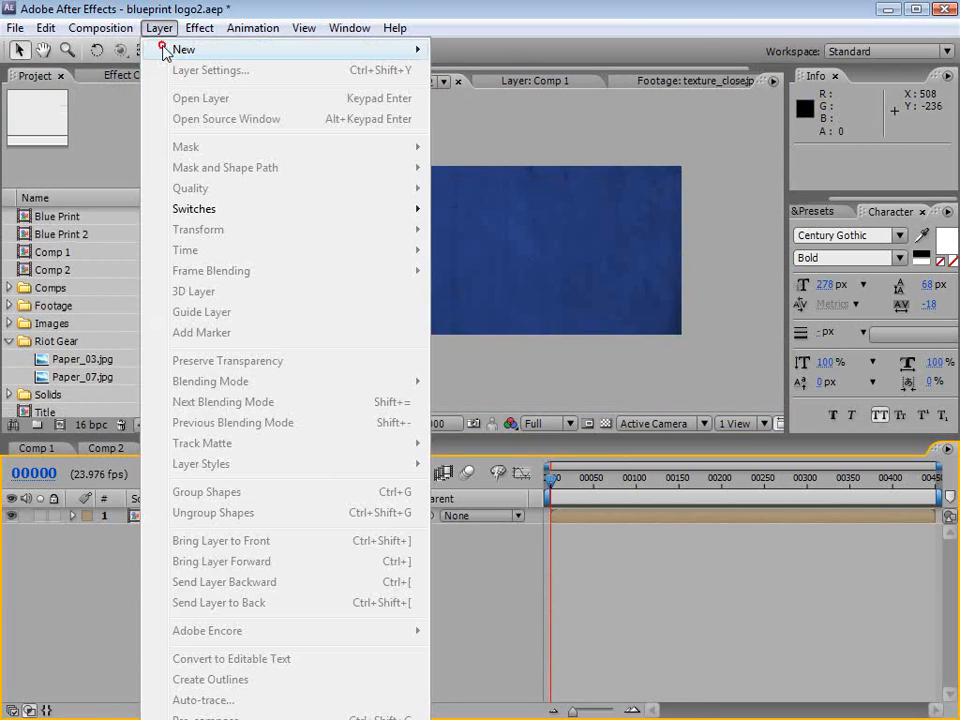
{"action": "mouse_move", "coordinate": [183, 49]}
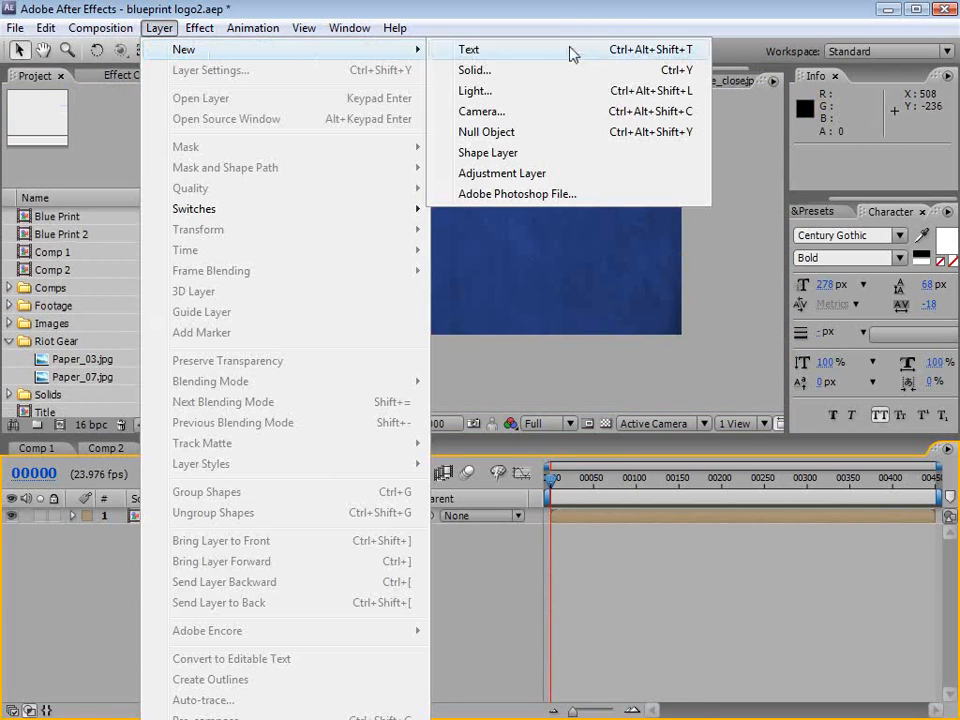
{"action": "left_click", "coordinate": [530, 133]}
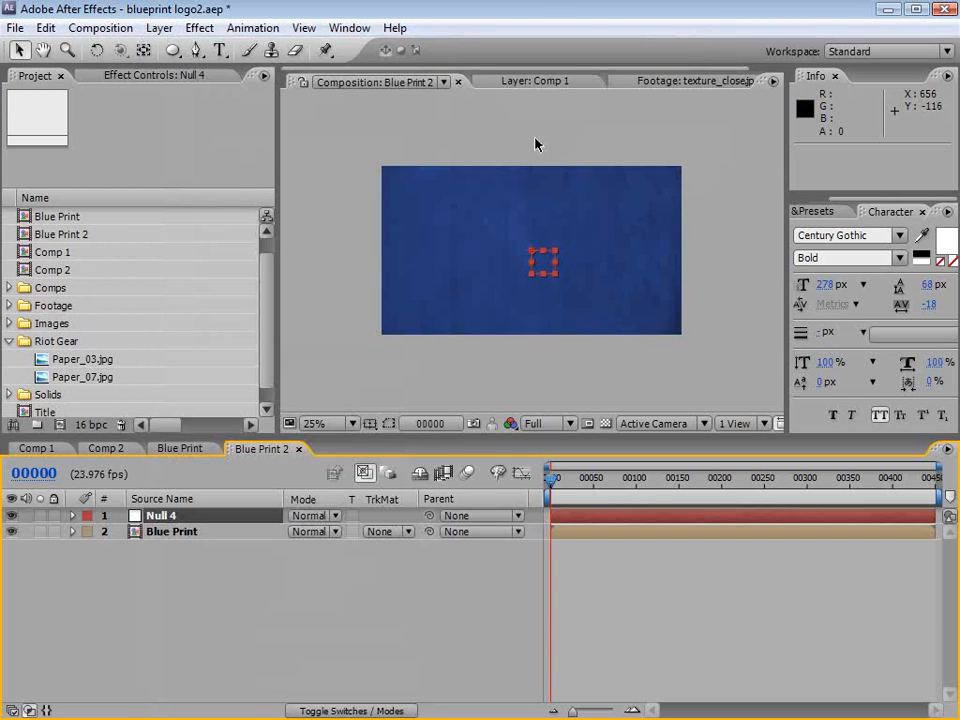
- Examine the Line_md.jpg and texture_close.jpg footage in the Images folder
{"action": "left_click", "coordinate": [8, 323]}
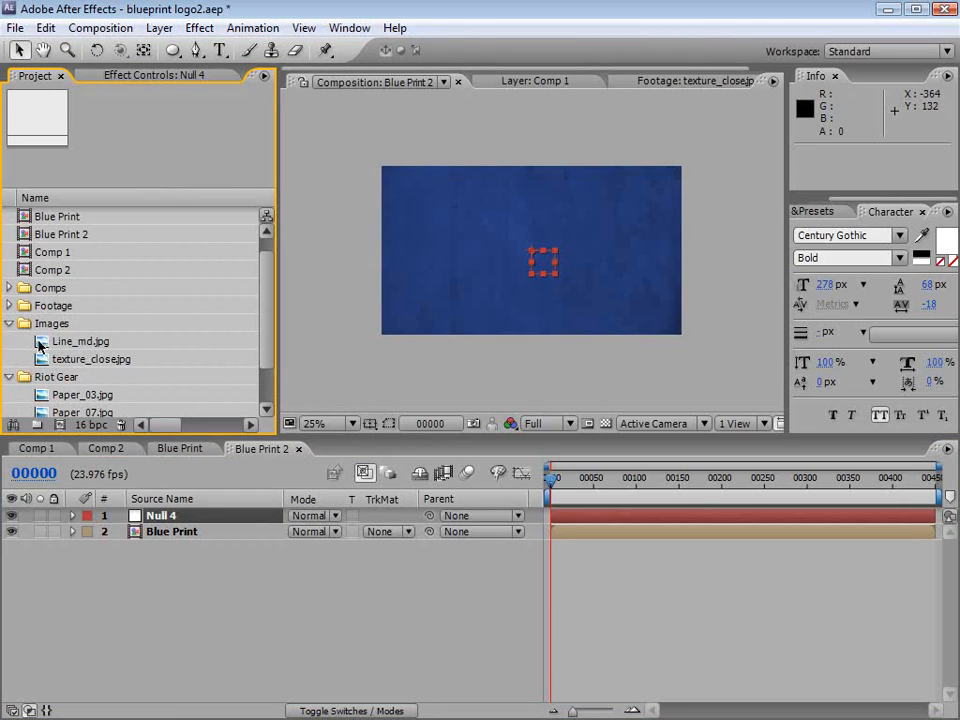
{"action": "double_click", "coordinate": [130, 340]}
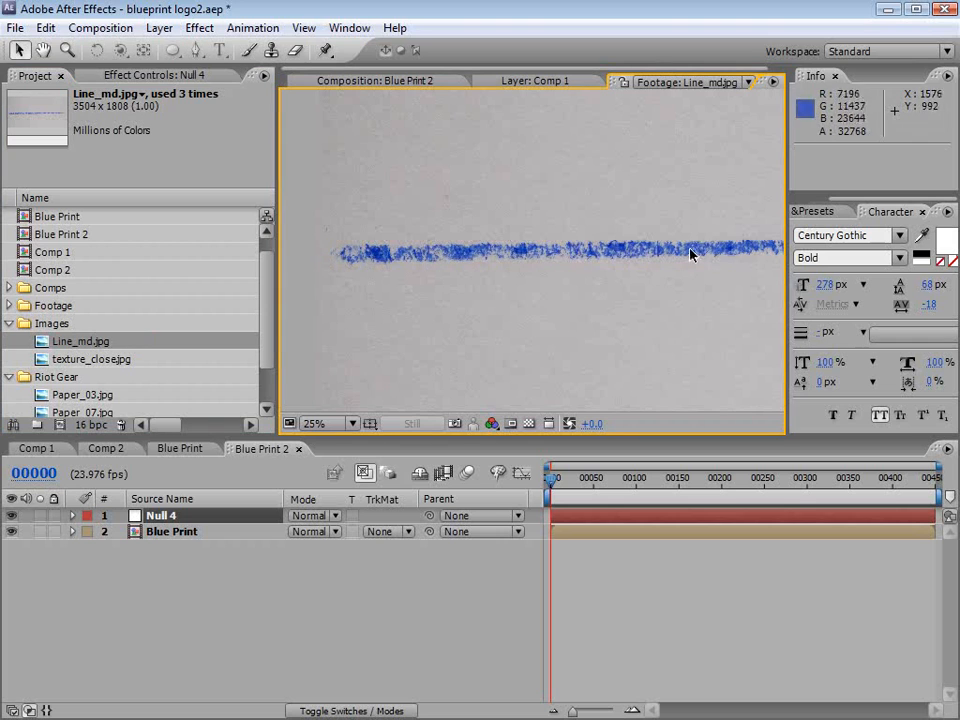
{"action": "double_click", "coordinate": [35, 358]}
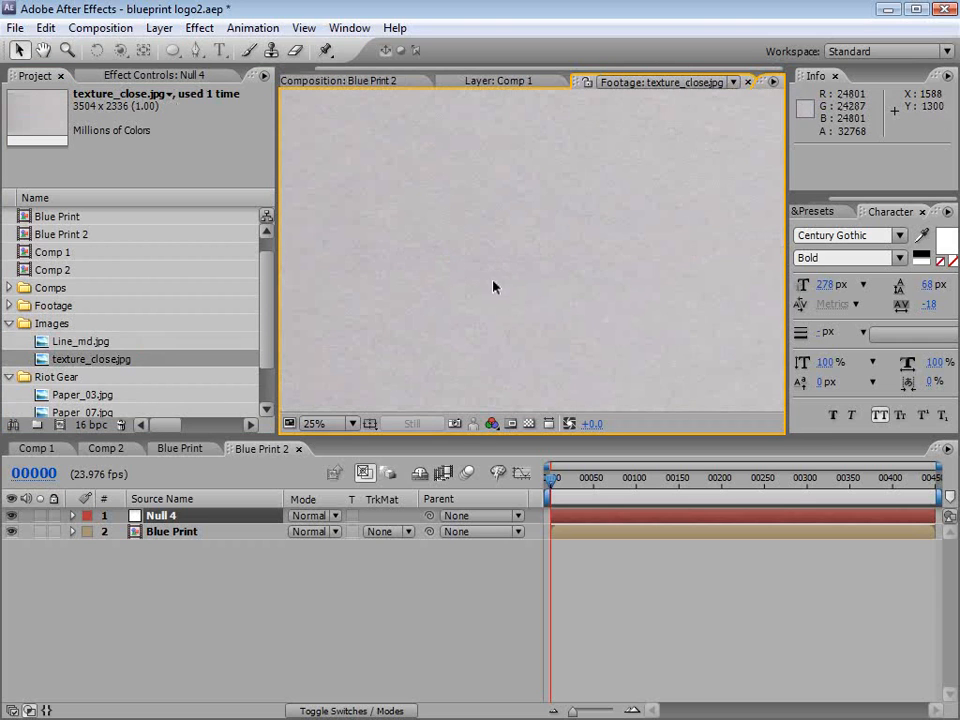
- Add Line_md.jpg and texture_close.jpg above the null in Blue Print 2 and hide the texture_close.jpg layer
{"action": "left_click", "coordinate": [317, 82]}
{"action": "left_click_drag", "start_coordinate": [64, 341], "coordinate": [165, 516]}
{"action": "left_click", "coordinate": [67, 362], "text": "ctrl"}
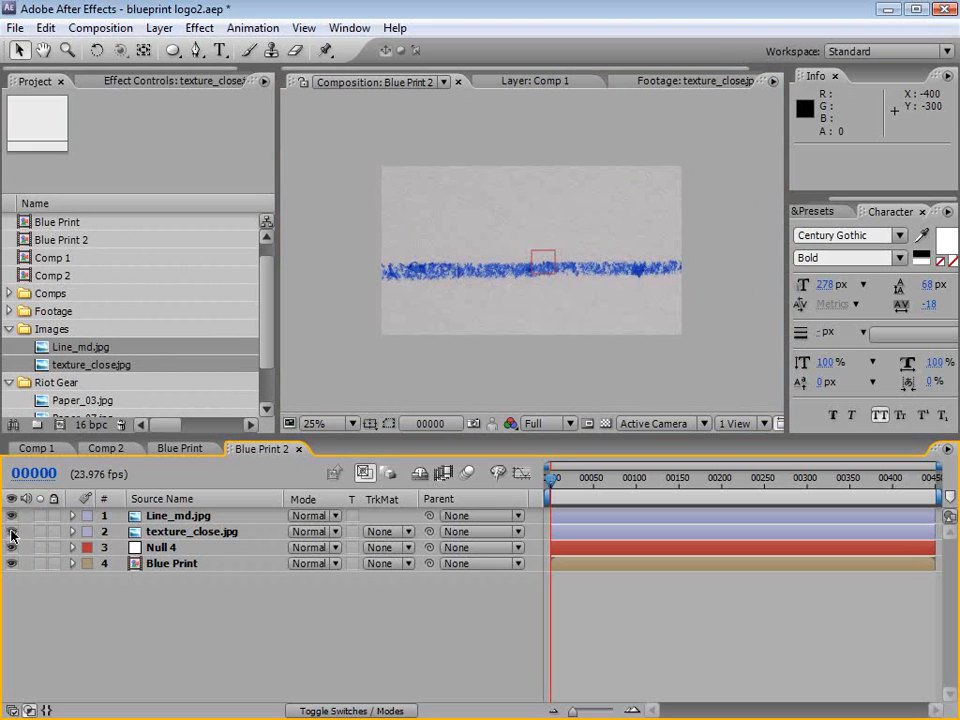
- Move the Line_md.jpg layer so the start of the line shows inside the frame, and apply the Invert effect to it
{"action": "left_click", "coordinate": [170, 516]}
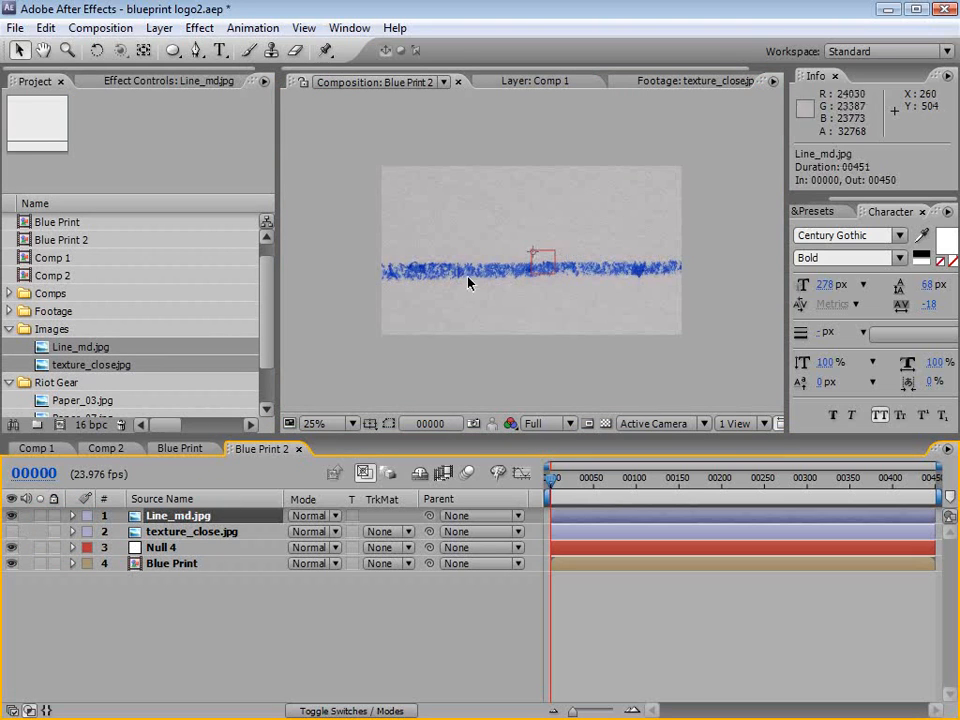
{"action": "left_click_drag", "start_coordinate": [467, 281], "coordinate": [550, 268]}
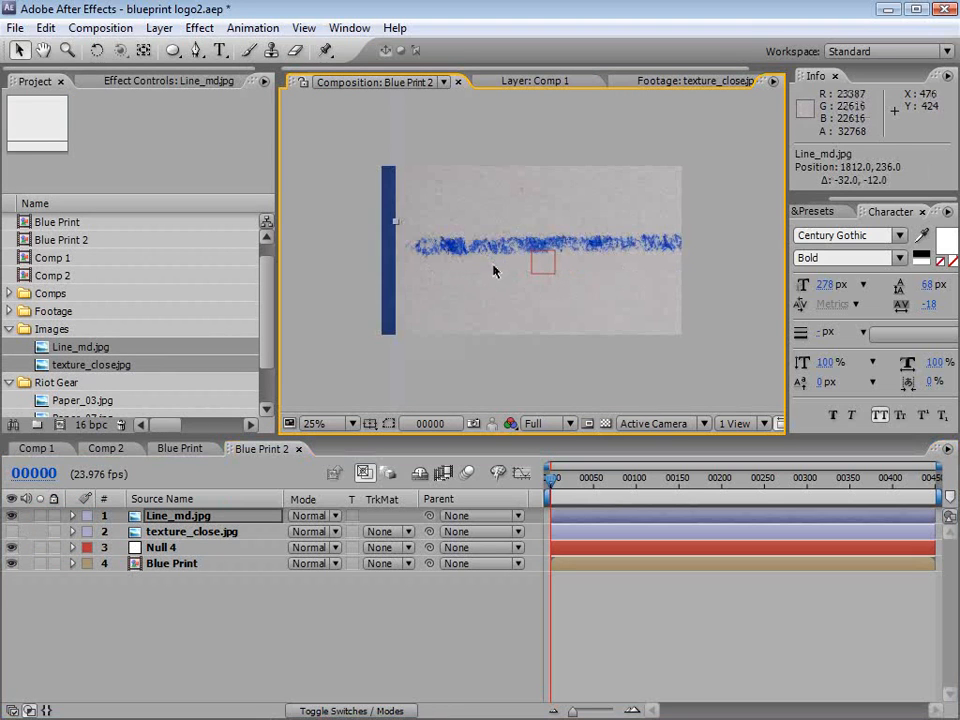
{"action": "left_click", "coordinate": [199, 28]}
{"action": "left_click", "coordinate": [238, 181]}
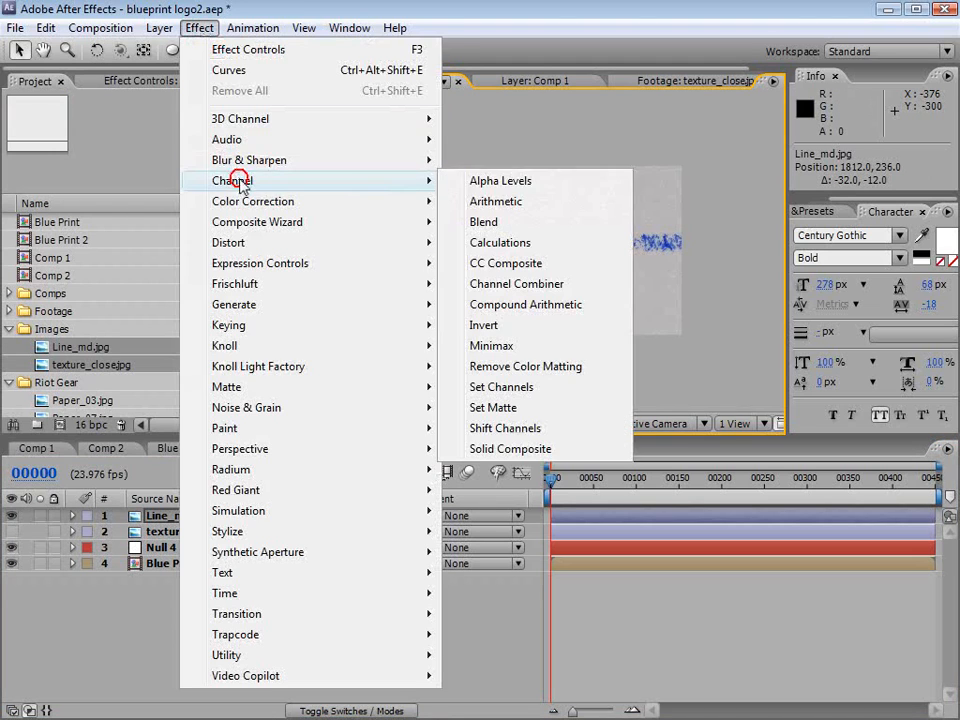
{"action": "left_click", "coordinate": [490, 326]}
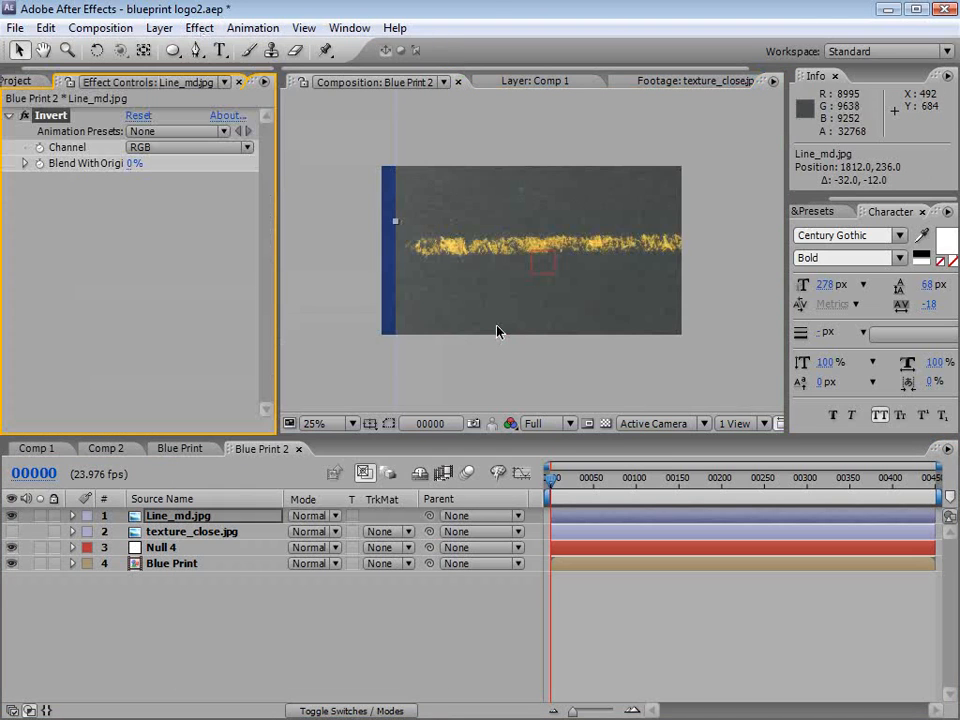
- Apply Levels to the Line_md.jpg layer with Input Black at 10922.7 and Input White at 24543.9
{"action": "left_click", "coordinate": [199, 28]}
{"action": "left_click", "coordinate": [218, 201]}
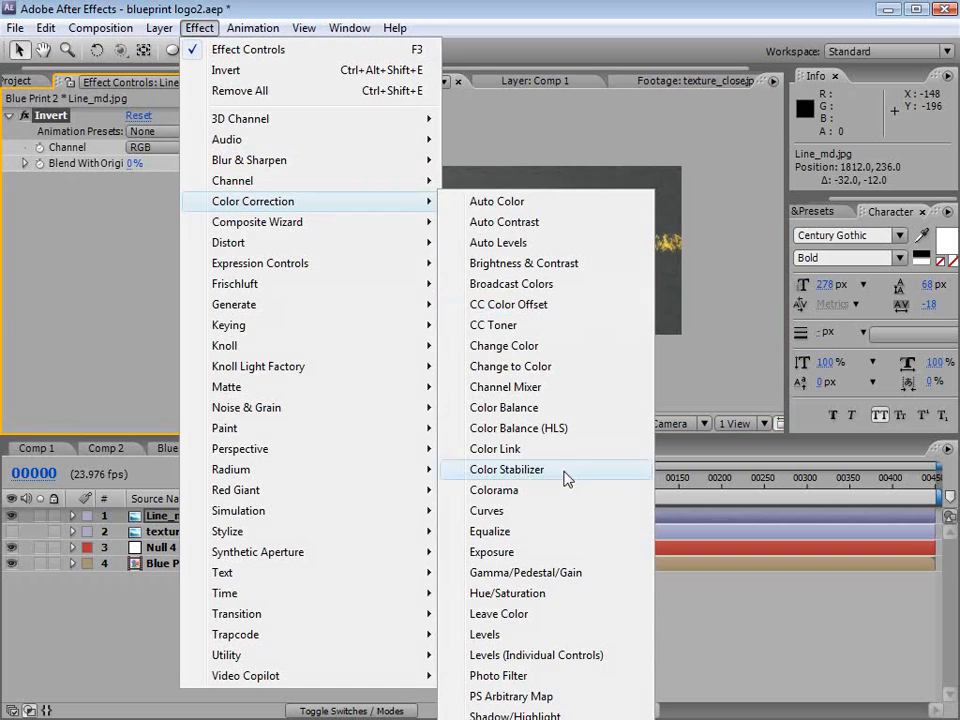
{"action": "left_click", "coordinate": [472, 634]}
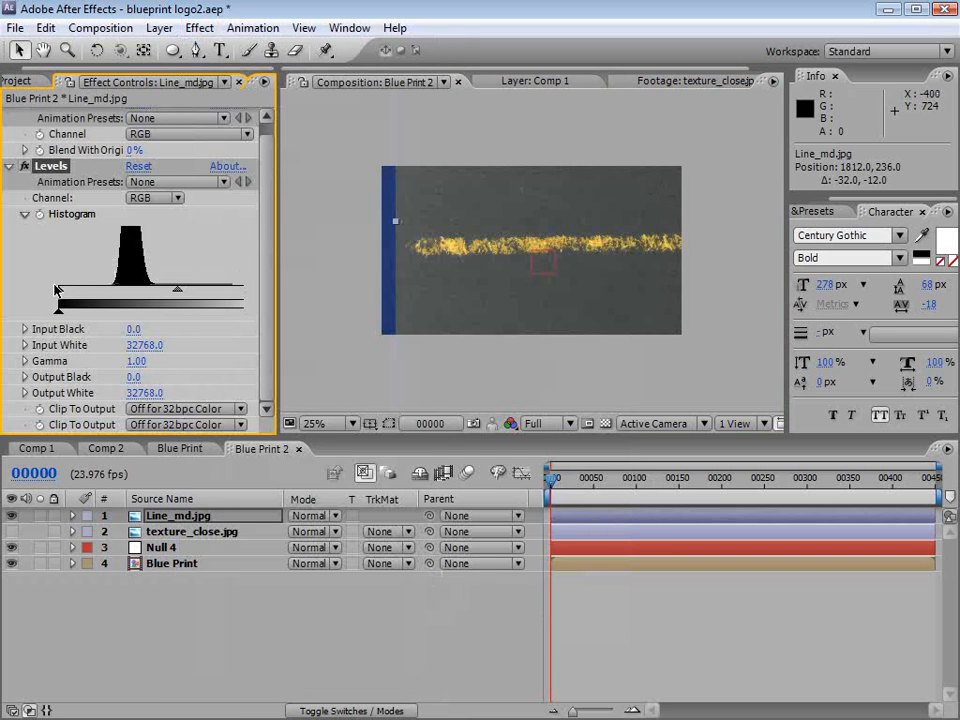
{"action": "left_click_drag", "start_coordinate": [57, 291], "coordinate": [132, 291]}
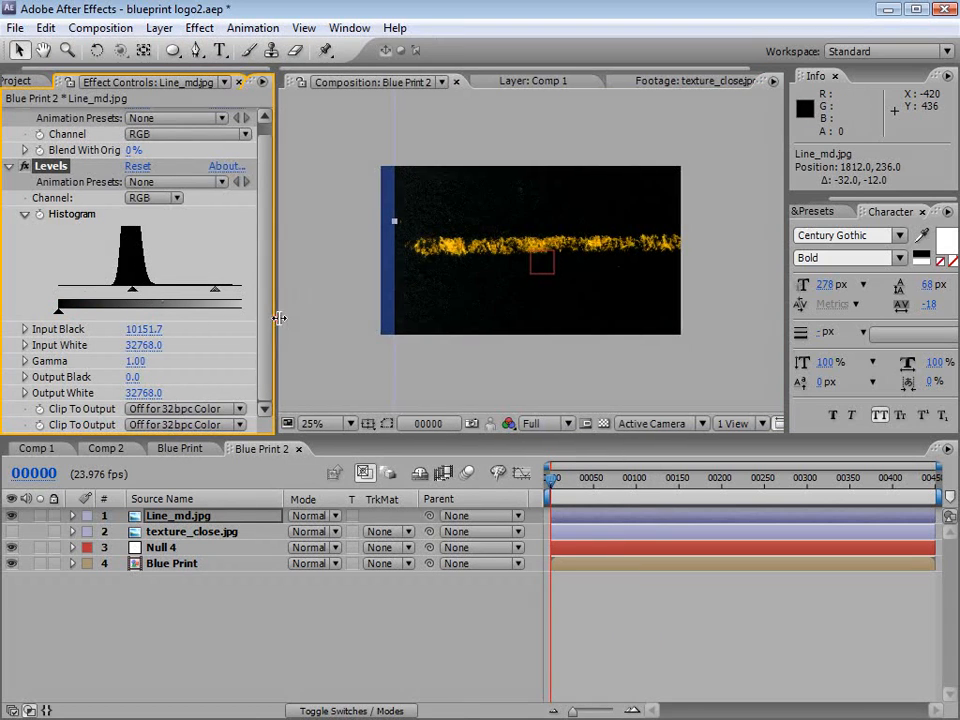
{"action": "left_click_drag", "start_coordinate": [275, 318], "coordinate": [373, 310]}
{"action": "left_click_drag", "start_coordinate": [297, 293], "coordinate": [227, 290]}
{"action": "left_click_drag", "start_coordinate": [133, 293], "coordinate": [138, 291]}
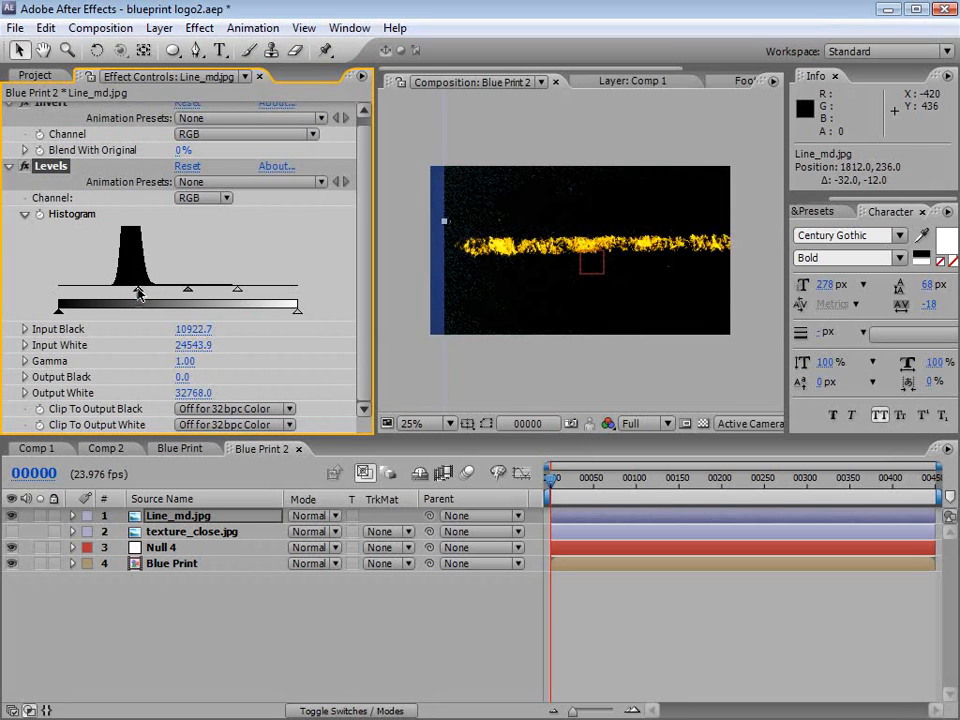
- Scale the Line_md.jpg layer down to about half size and reposition it so the line starts just inside the frame's left edge
{"action": "scroll", "coordinate": [527, 360], "scroll_direction": "down", "scroll_amount": 1}
{"action": "left_click_drag", "start_coordinate": [515, 343], "coordinate": [612, 305]}
{"action": "left_click_drag", "start_coordinate": [695, 257], "coordinate": [599, 264]}
{"action": "scroll", "coordinate": [599, 268], "scroll_direction": "up", "scroll_amount": 1}
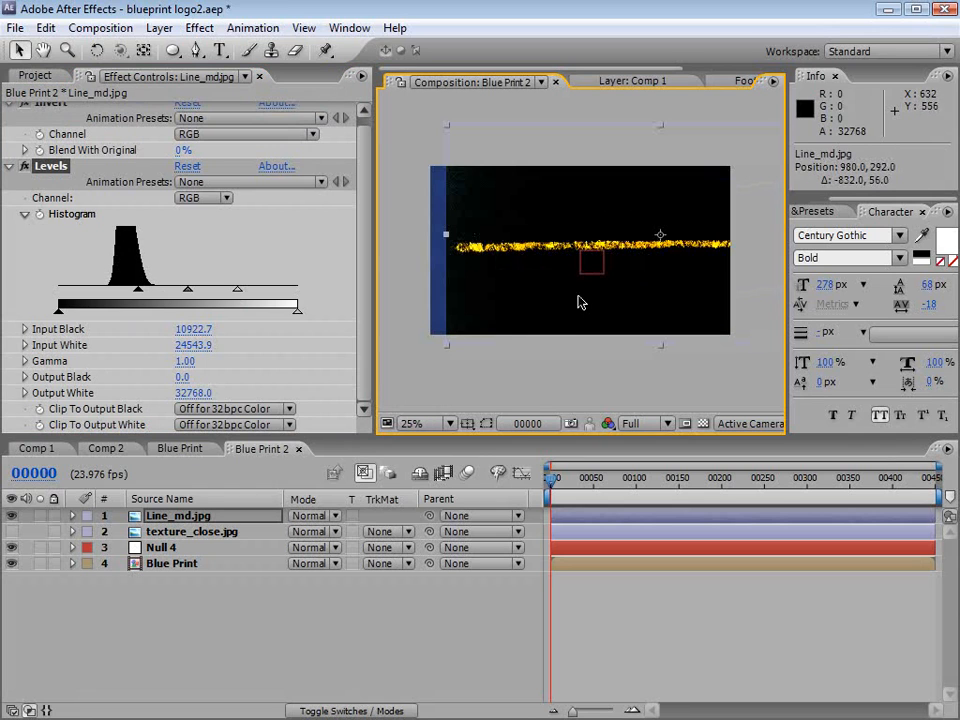
- Undo the last blending mode change, set the Line_md.jpg layer's mode to Screen, and apply the Tint effect
{"action": "key", "text": "ctrl+z"}
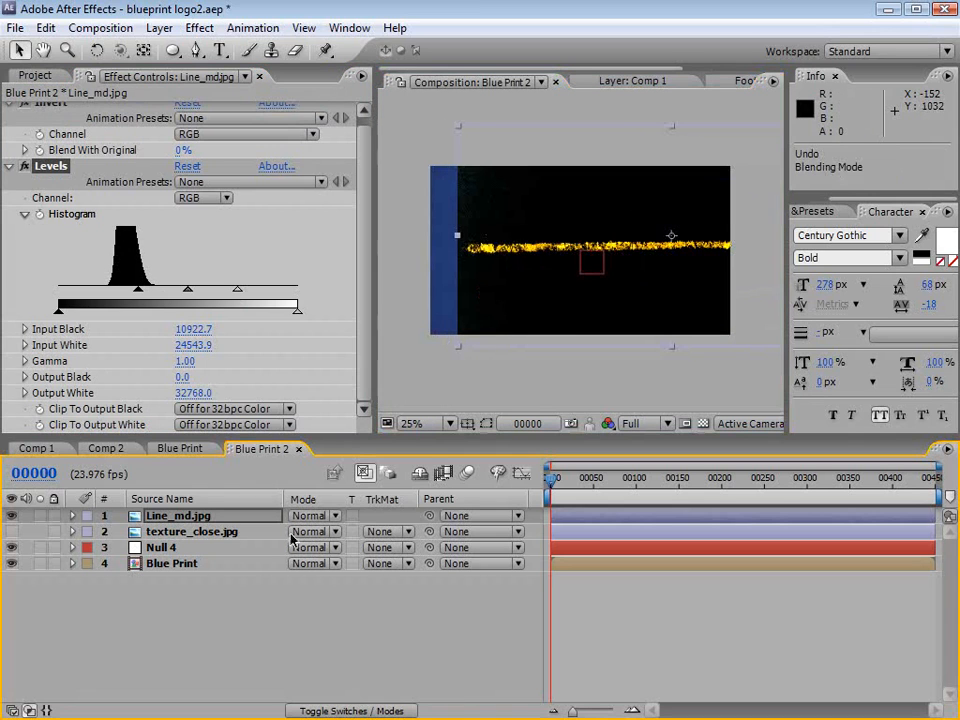
{"action": "left_click", "coordinate": [312, 516]}
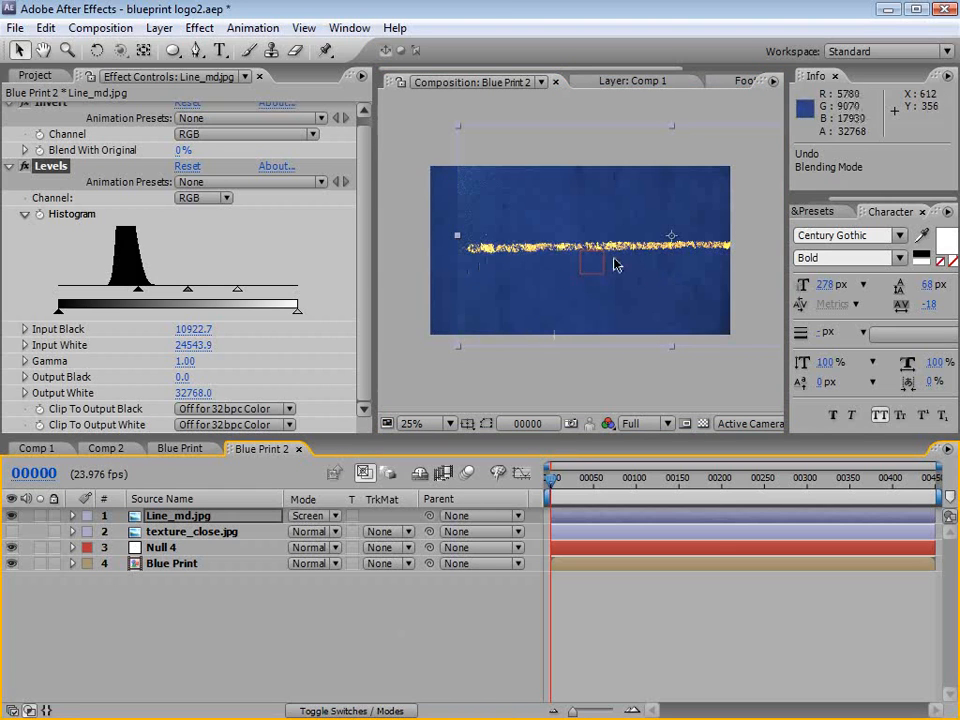
{"action": "left_click", "coordinate": [199, 28]}
{"action": "mouse_move", "coordinate": [250, 203]}
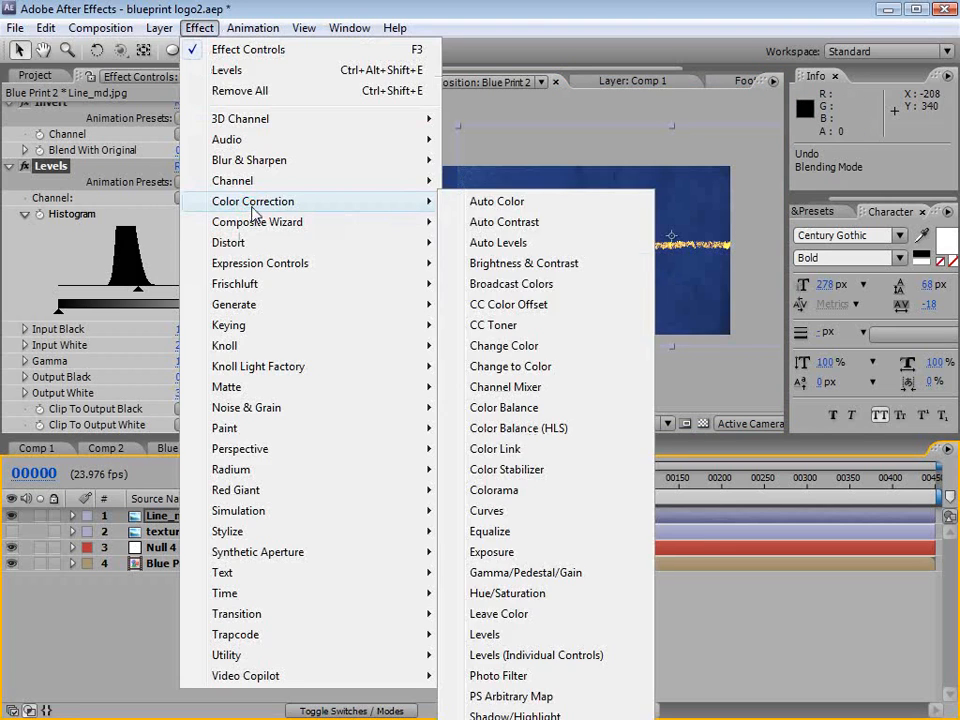
{"action": "left_click", "coordinate": [484, 719]}
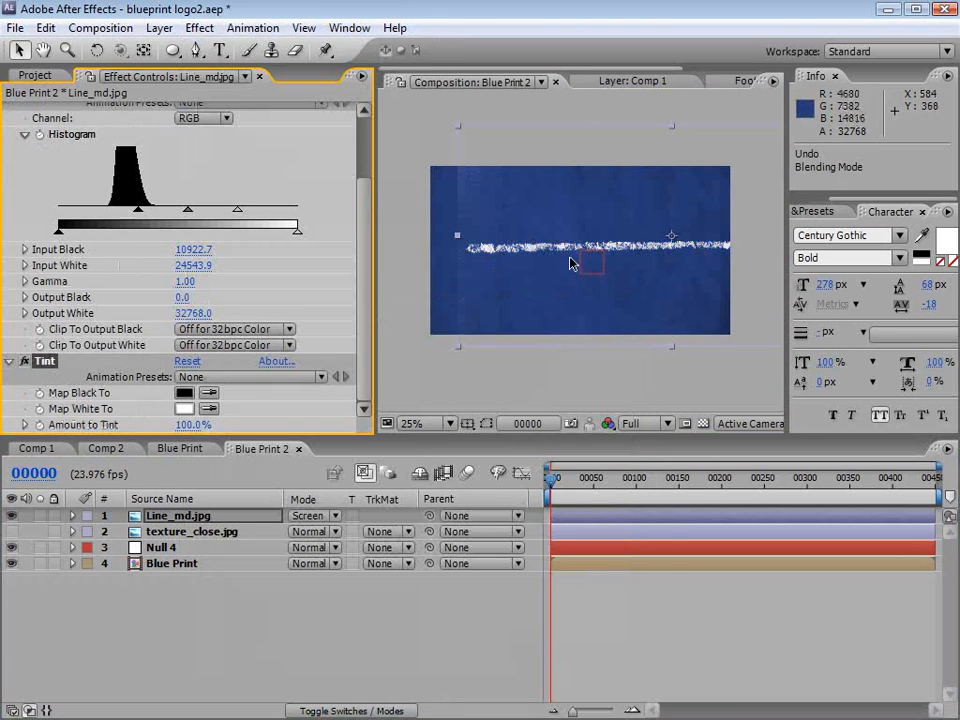
- Move the Line_md.jpg layer to 1080, 376 and draw a closed pen mask left of the line, notched to a point around its start
{"action": "left_click_drag", "start_coordinate": [522, 187], "coordinate": [534, 206]}
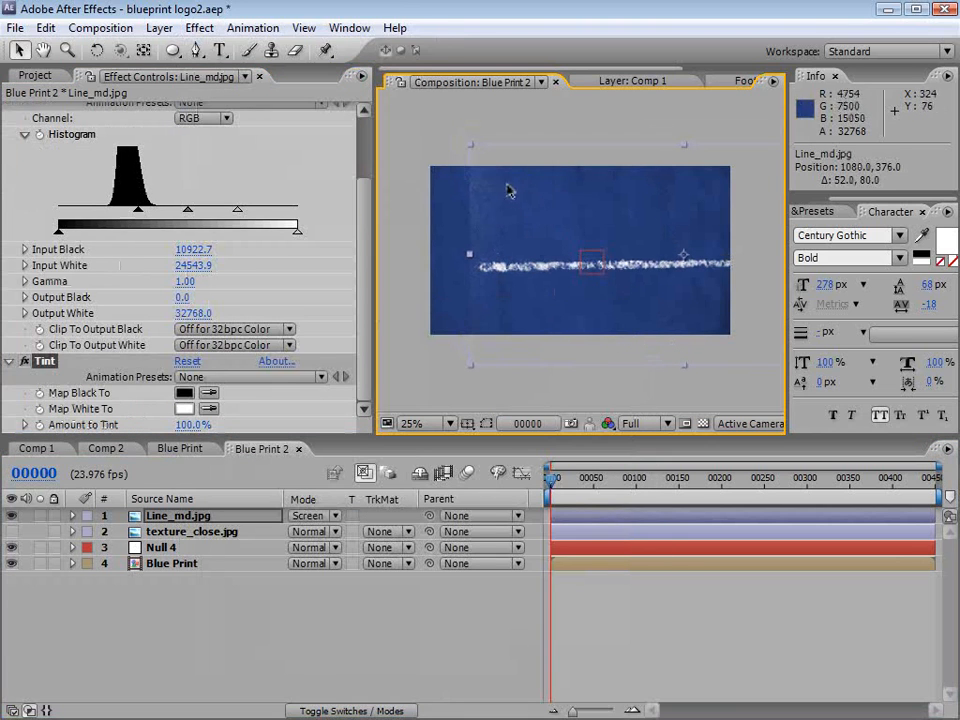
{"action": "left_click", "coordinate": [197, 49]}
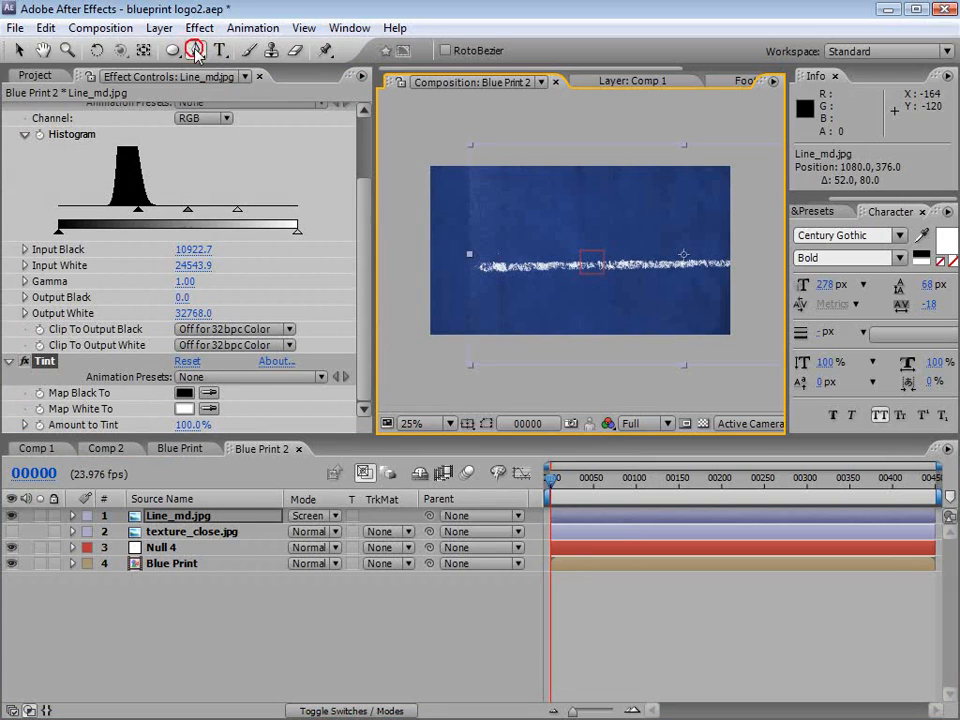
{"action": "left_click", "coordinate": [618, 122]}
{"action": "left_click", "coordinate": [559, 246]}
{"action": "left_click", "coordinate": [496, 259]}
{"action": "left_click", "coordinate": [472, 271]}
{"action": "left_click", "coordinate": [487, 276]}
{"action": "left_click", "coordinate": [554, 332]}
{"action": "left_click", "coordinate": [566, 406]}
{"action": "left_click", "coordinate": [431, 394]}
{"action": "left_click", "coordinate": [421, 115]}
{"action": "left_click", "coordinate": [619, 122]}
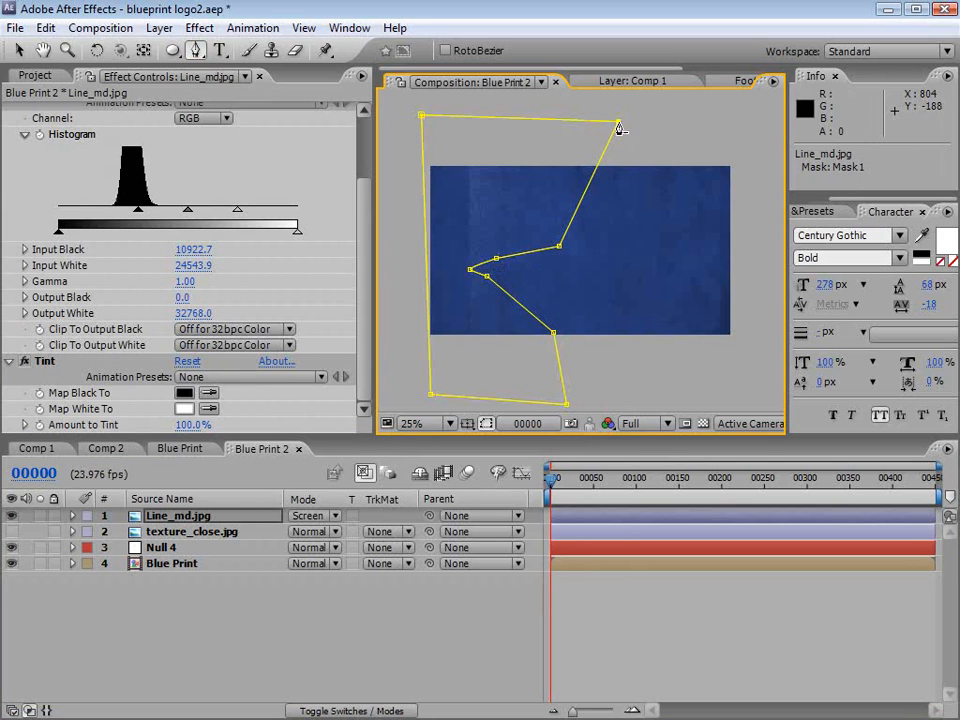
- Set Mask 1 on the Line_md.jpg layer to Subtract with a feather of 20 pixels
{"action": "key", "text": "m"}
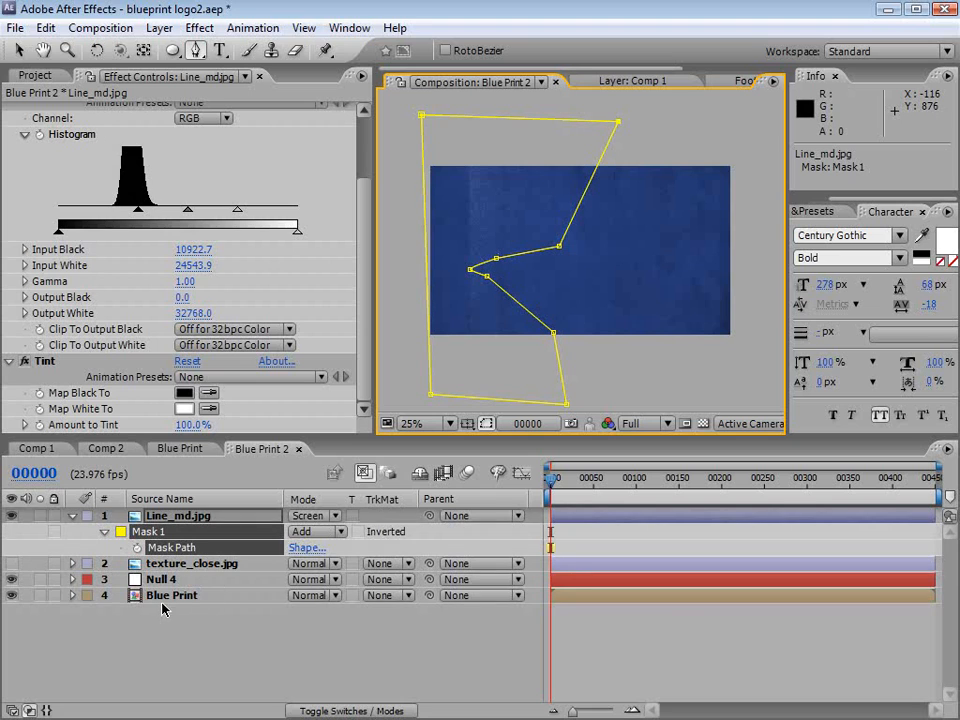
{"action": "left_click", "coordinate": [326, 539]}
{"action": "left_click", "coordinate": [365, 559]}
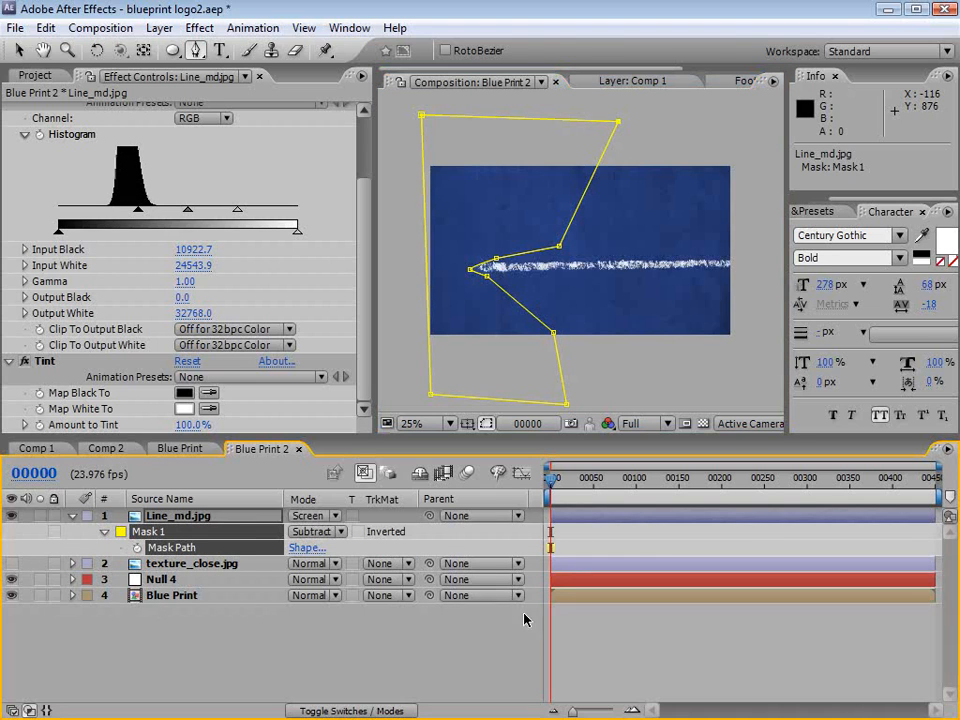
{"action": "left_click", "coordinate": [591, 649]}
{"action": "left_click", "coordinate": [175, 516]}
{"action": "left_click", "coordinate": [104, 531]}
{"action": "left_click", "coordinate": [104, 531]}
{"action": "left_click", "coordinate": [313, 564]}
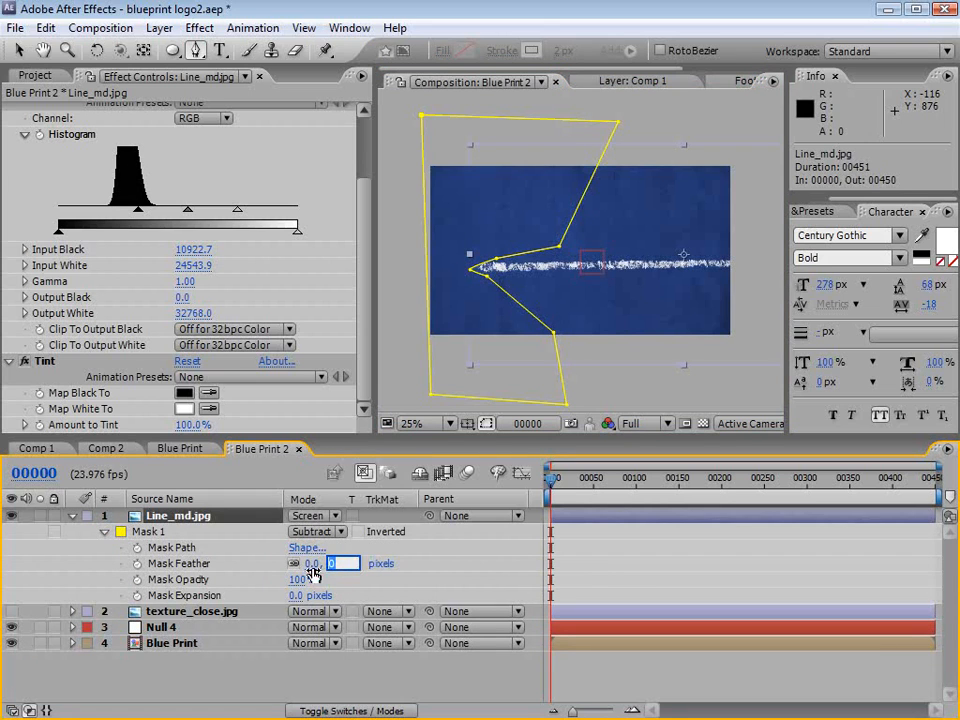
{"action": "type", "text": "20"}
{"action": "key", "text": "Return"}
{"action": "left_click", "coordinate": [587, 518]}
{"action": "key", "text": "F2"}
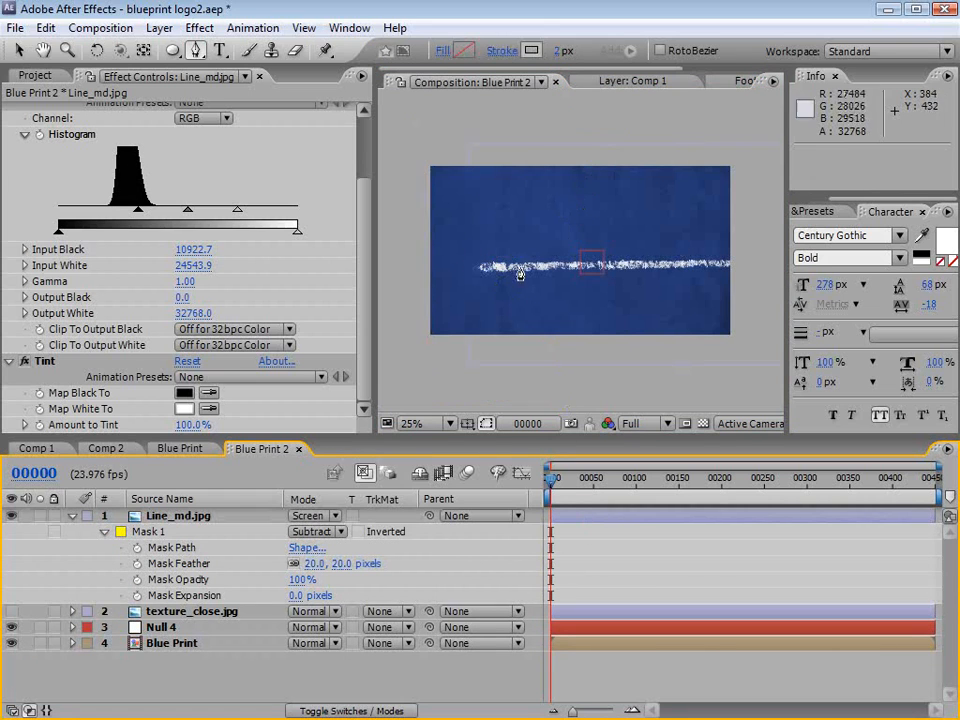
- Apply the Linear Wipe transition effect to the Line_md.jpg layer
{"action": "scroll", "coordinate": [521, 276], "scroll_direction": "up", "scroll_amount": 1}
{"action": "key", "text": "v"}
{"action": "left_click", "coordinate": [566, 276]}
{"action": "key", "text": "space"}
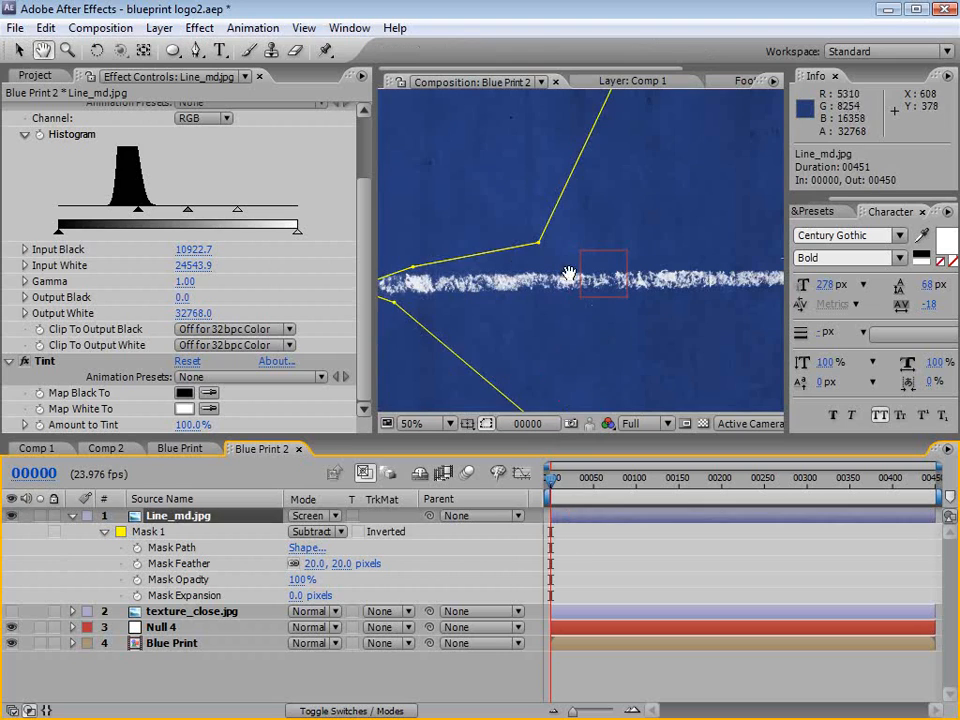
{"action": "left_click_drag", "start_coordinate": [477, 316], "coordinate": [581, 291]}
{"action": "left_click", "coordinate": [571, 510]}
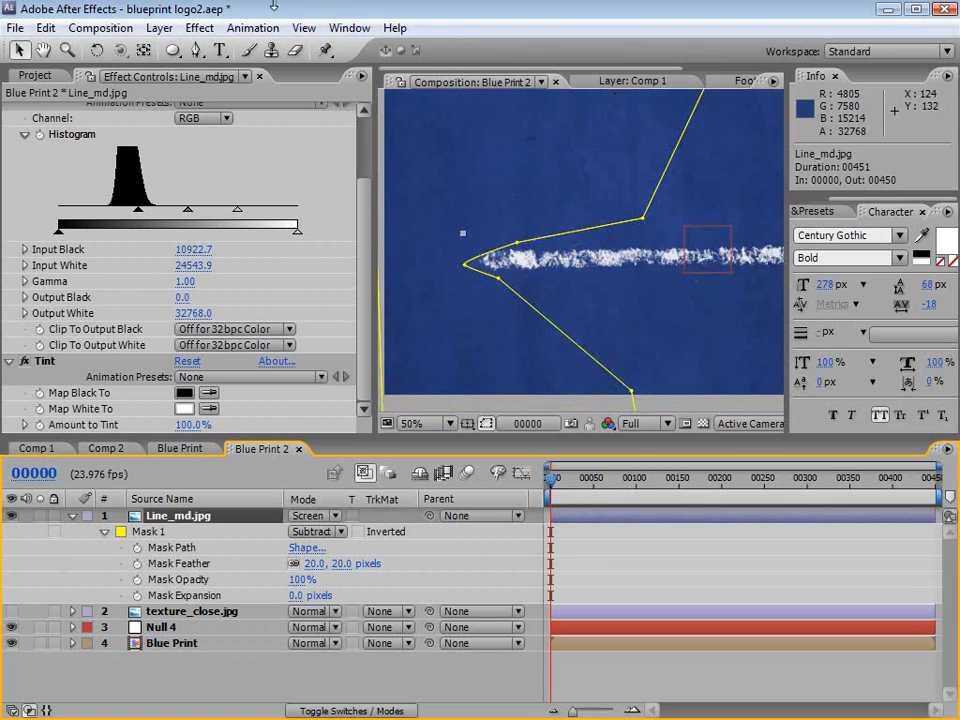
{"action": "left_click", "coordinate": [205, 28]}
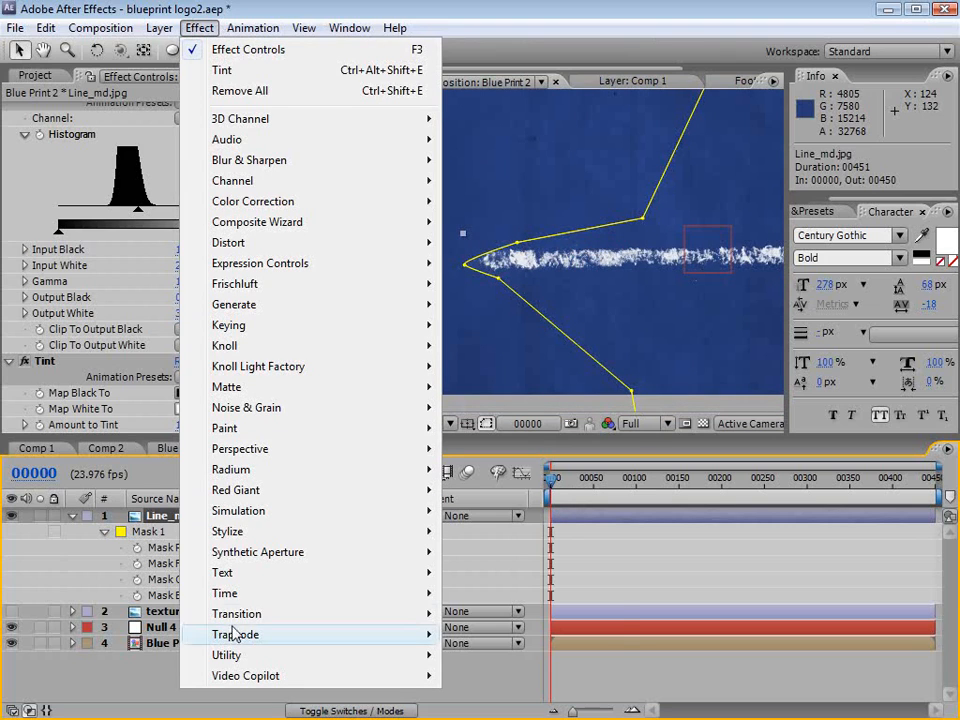
{"action": "mouse_move", "coordinate": [245, 614]}
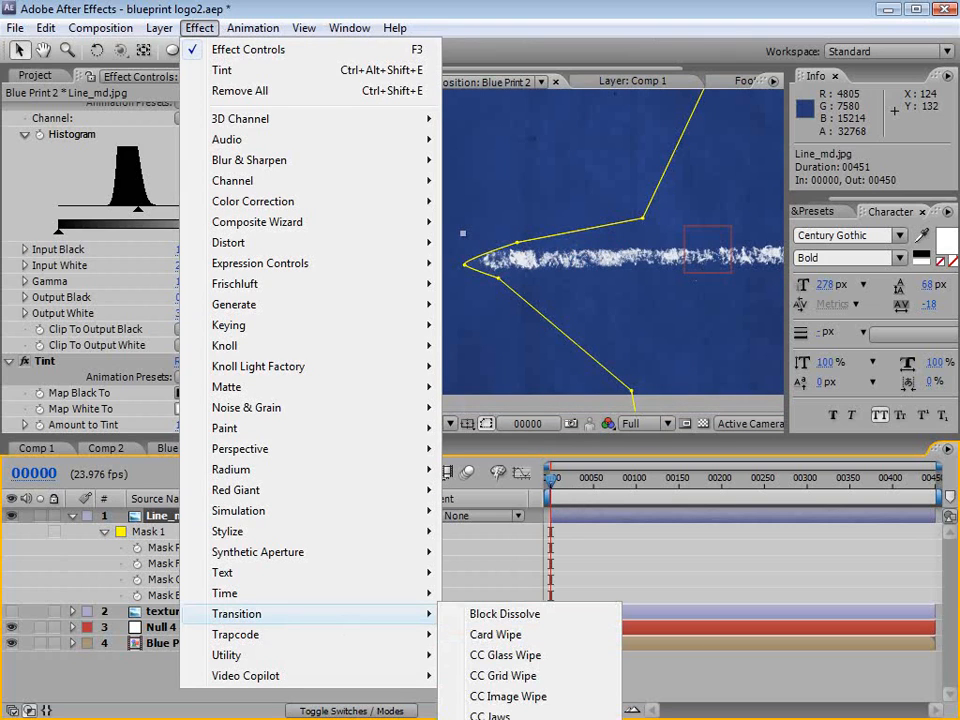
{"action": "left_click", "coordinate": [505, 719]}
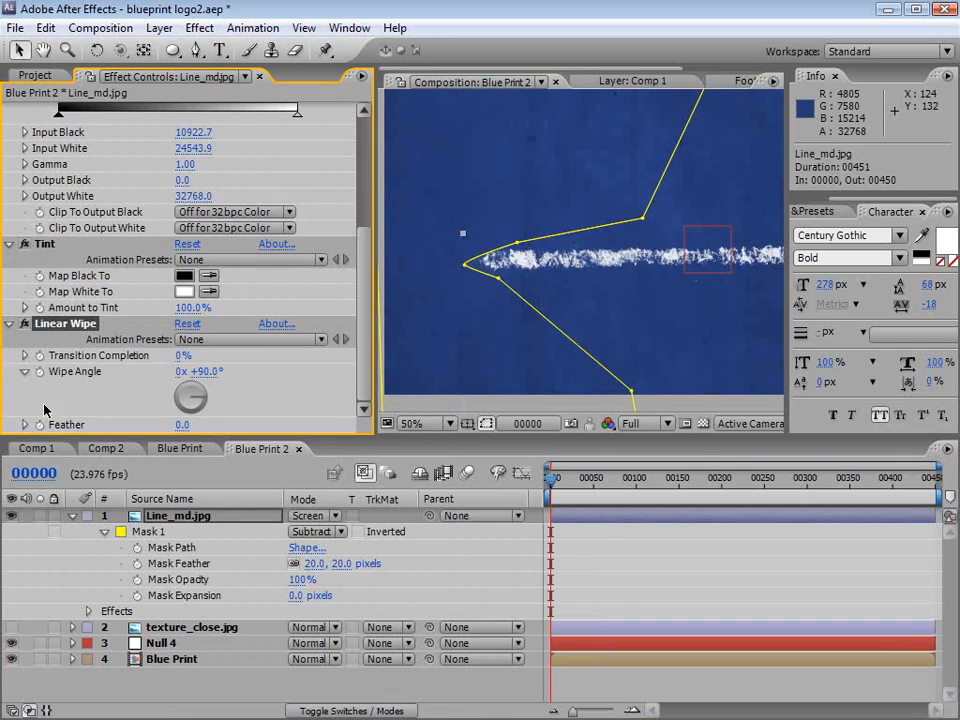
- Move the Line_md.jpg layer to position 1050, 304 and set the Linear Wipe's Wipe Angle to -90°
{"action": "left_click_drag", "start_coordinate": [466, 203], "coordinate": [451, 167]}
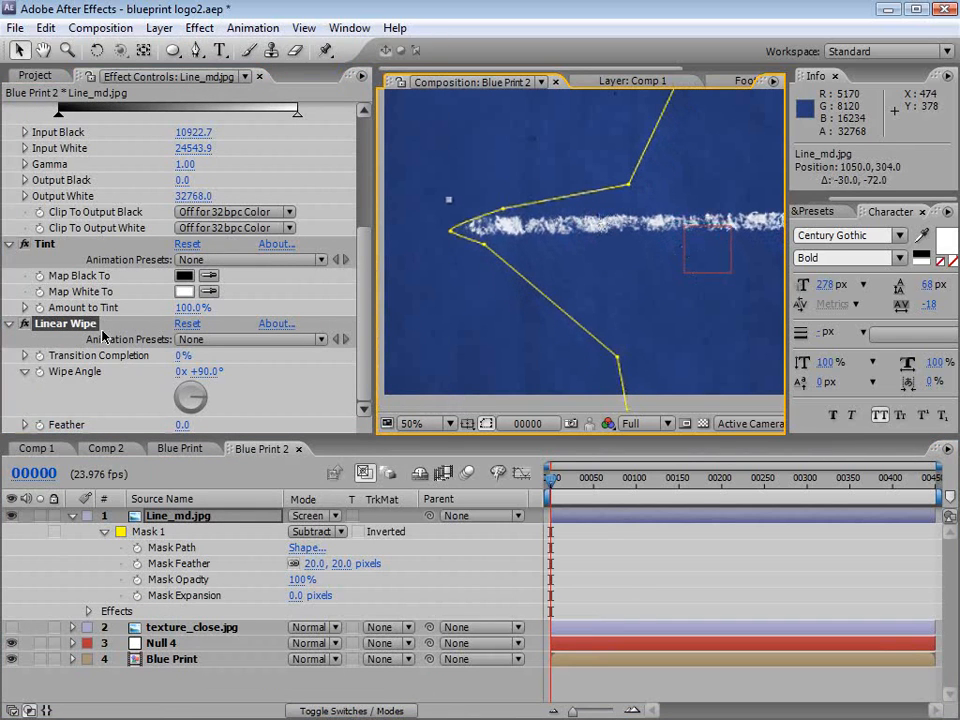
{"action": "left_click", "coordinate": [203, 371]}
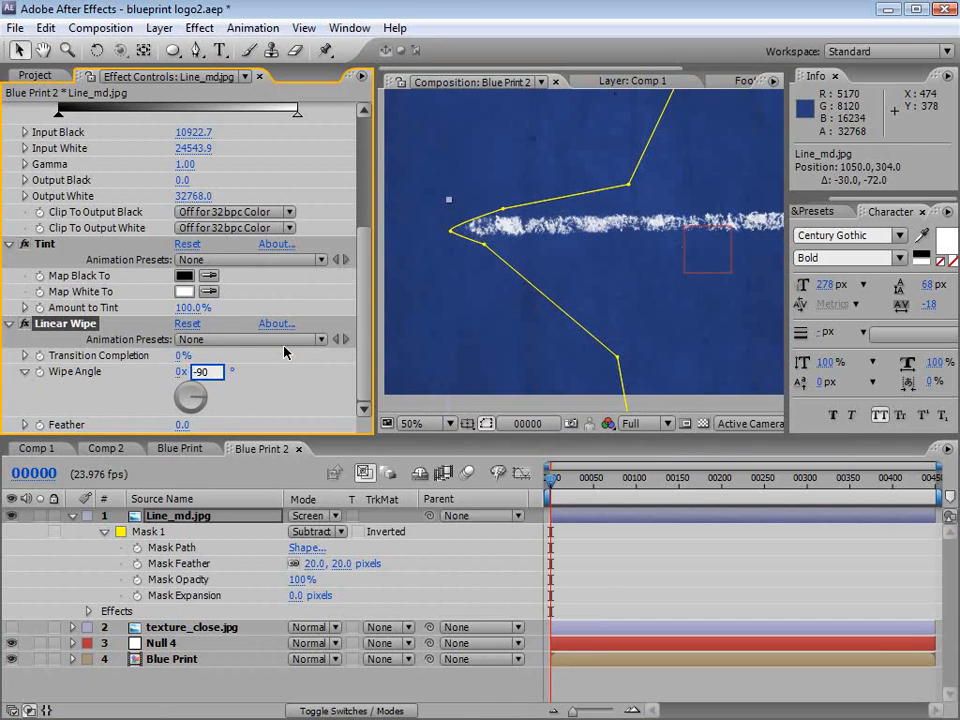
{"action": "type", "text": "-90"}
{"action": "key", "text": "Return"}
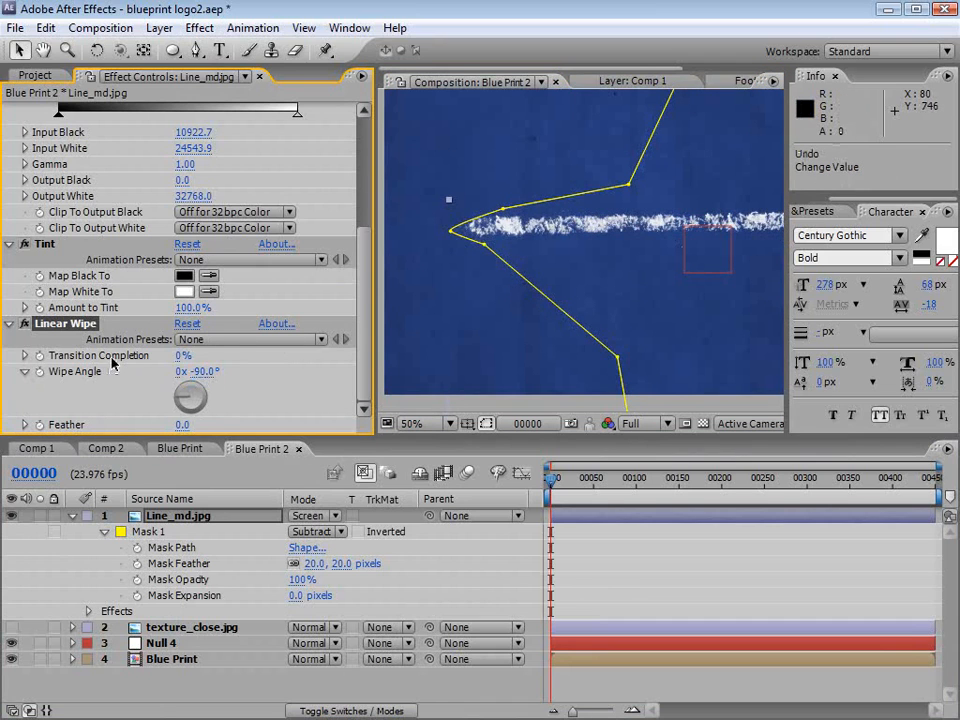
- Keyframe the Linear Wipe's Transition Completion from 100% at frame 0 to 0% at frame 29
{"action": "left_click", "coordinate": [193, 356]}
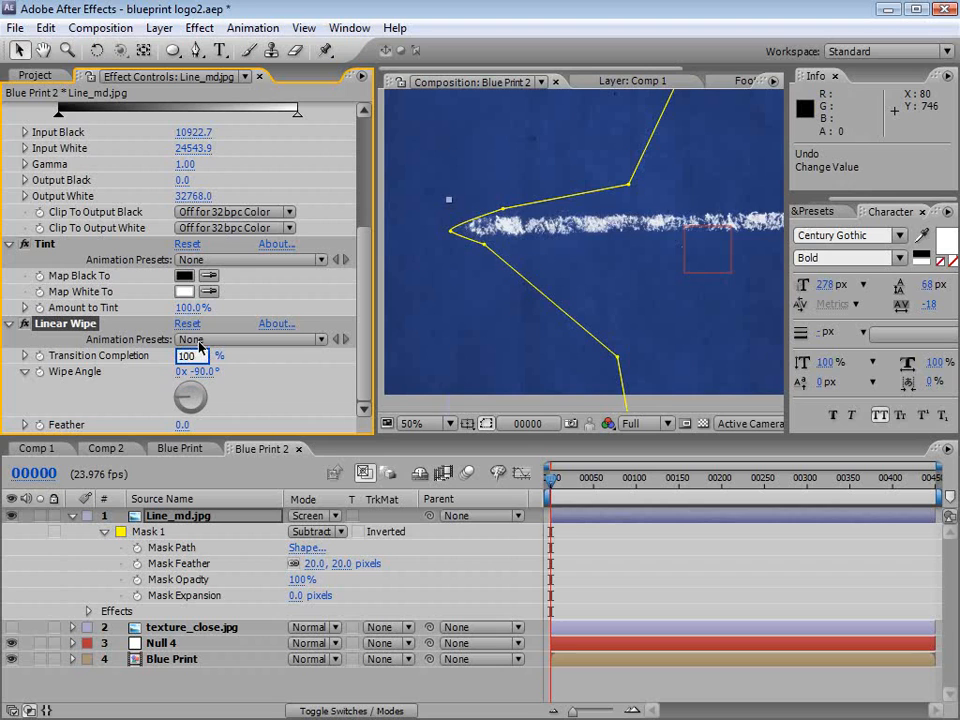
{"action": "key", "text": "Return"}
{"action": "scroll", "coordinate": [589, 242], "scroll_direction": "down", "scroll_amount": 2}
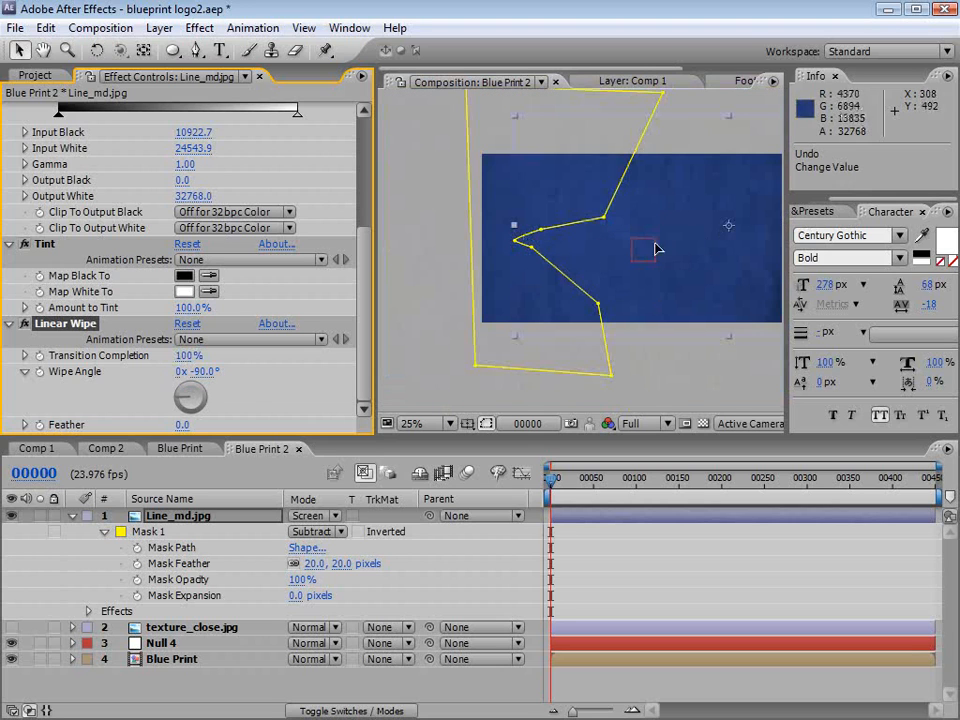
{"action": "key", "text": "space"}
{"action": "key", "text": "space"}
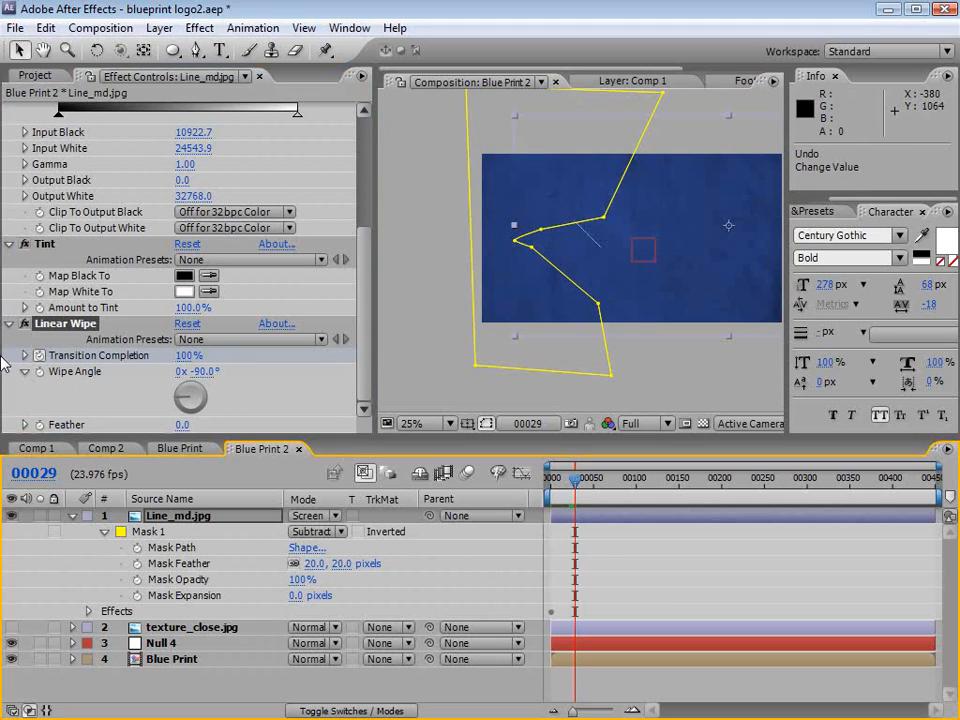
{"action": "left_click_drag", "start_coordinate": [181, 355], "coordinate": [130, 360]}
{"action": "left_click_drag", "start_coordinate": [664, 266], "coordinate": [600, 272]}
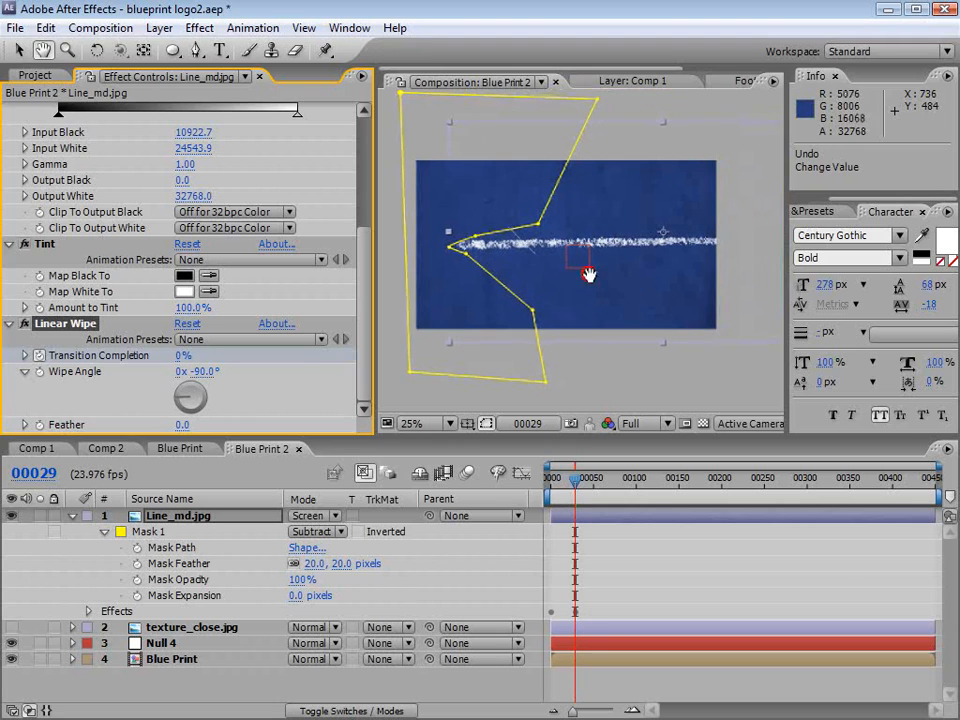
- At frame 52, scale the Line_md.jpg layer down to the length of the drafting lines and move it beside the title's first letters
{"action": "left_click_drag", "start_coordinate": [575, 480], "coordinate": [594, 485]}
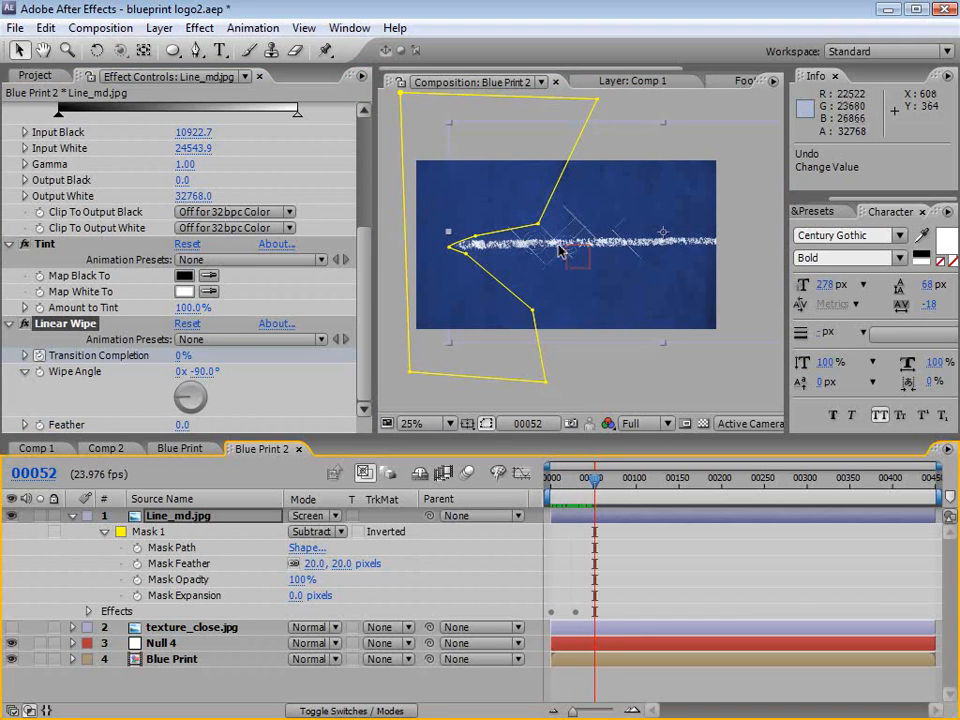
{"action": "scroll", "coordinate": [560, 252], "scroll_direction": "up", "scroll_amount": 1}
{"action": "key", "text": "grave"}
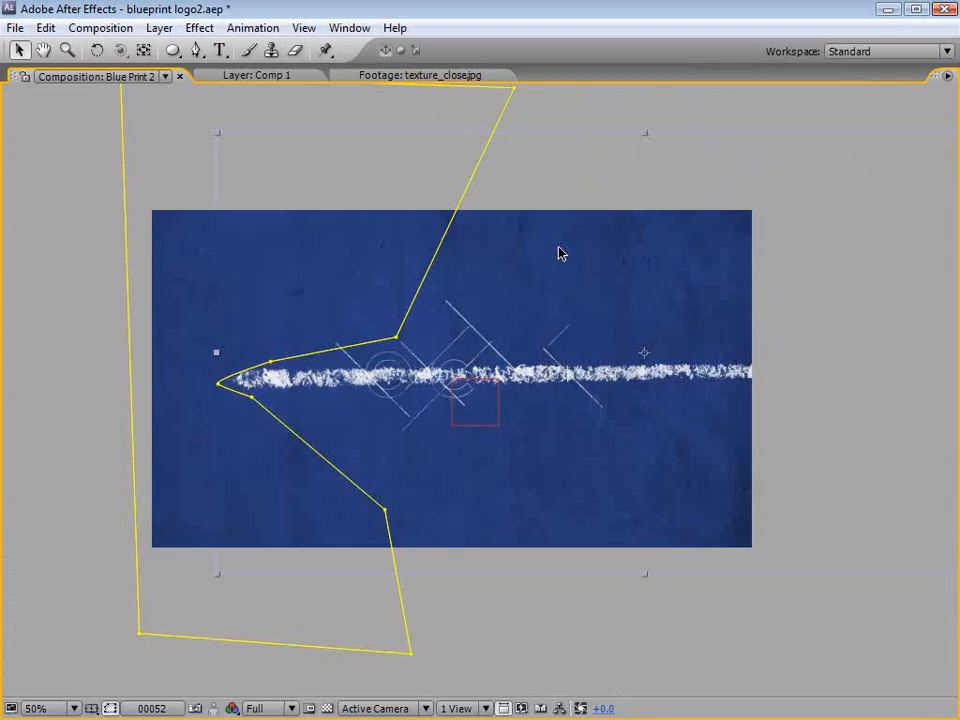
{"action": "left_click_drag", "start_coordinate": [214, 578], "coordinate": [317, 495]}
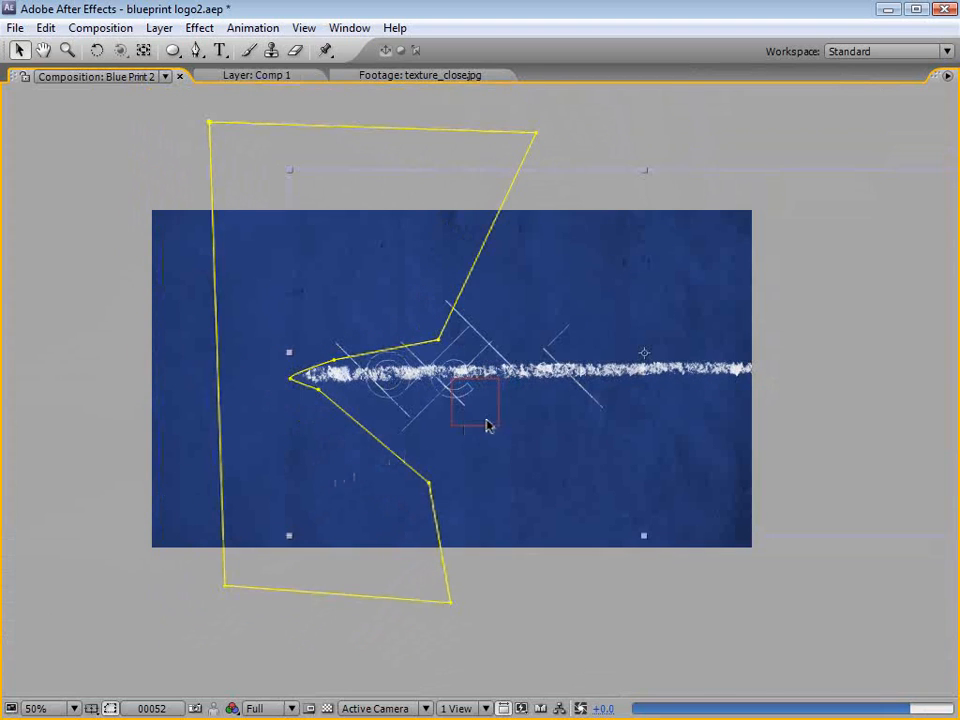
{"action": "left_click_drag", "start_coordinate": [625, 380], "coordinate": [444, 434]}
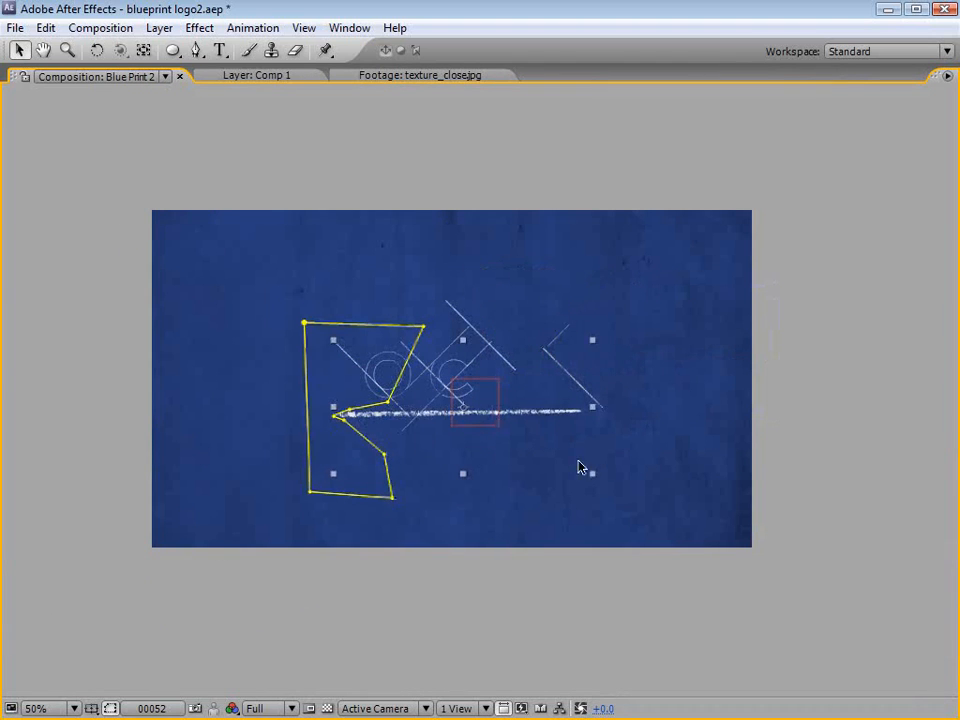
{"action": "left_click_drag", "start_coordinate": [592, 475], "coordinate": [458, 416]}
- Rotate the Line_md.jpg layer about 45° clockwise so it runs parallel to the diagonal drafting lines, and fine-tune its size
{"action": "scroll", "coordinate": [460, 418], "scroll_direction": "up", "scroll_amount": 2}
{"action": "key", "text": "w"}
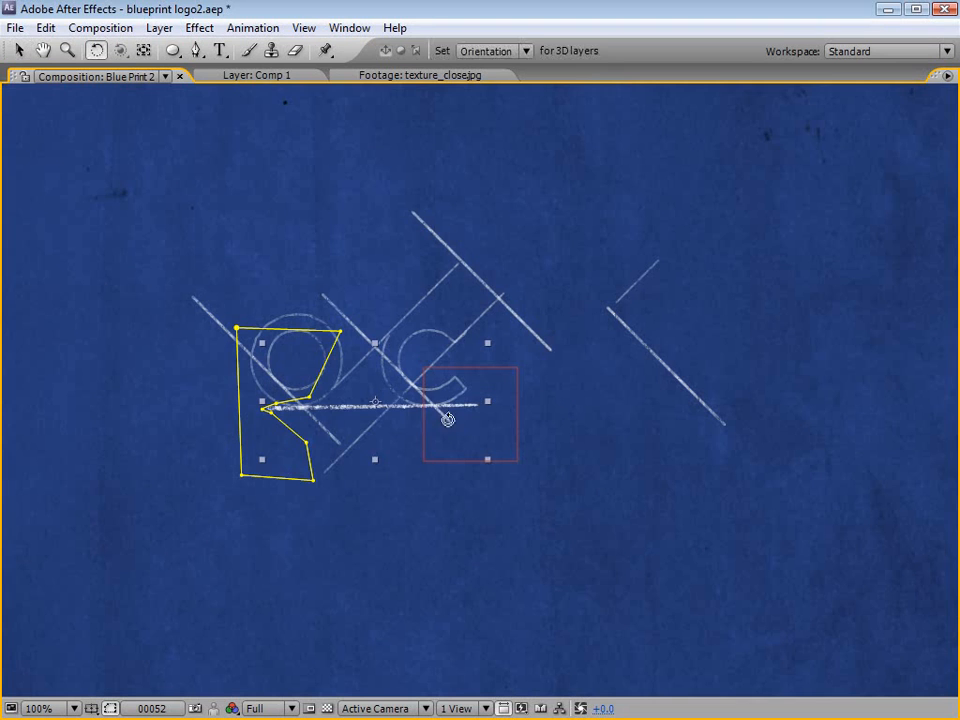
{"action": "left_click_drag", "start_coordinate": [440, 418], "coordinate": [437, 426]}
{"action": "key", "text": "v"}
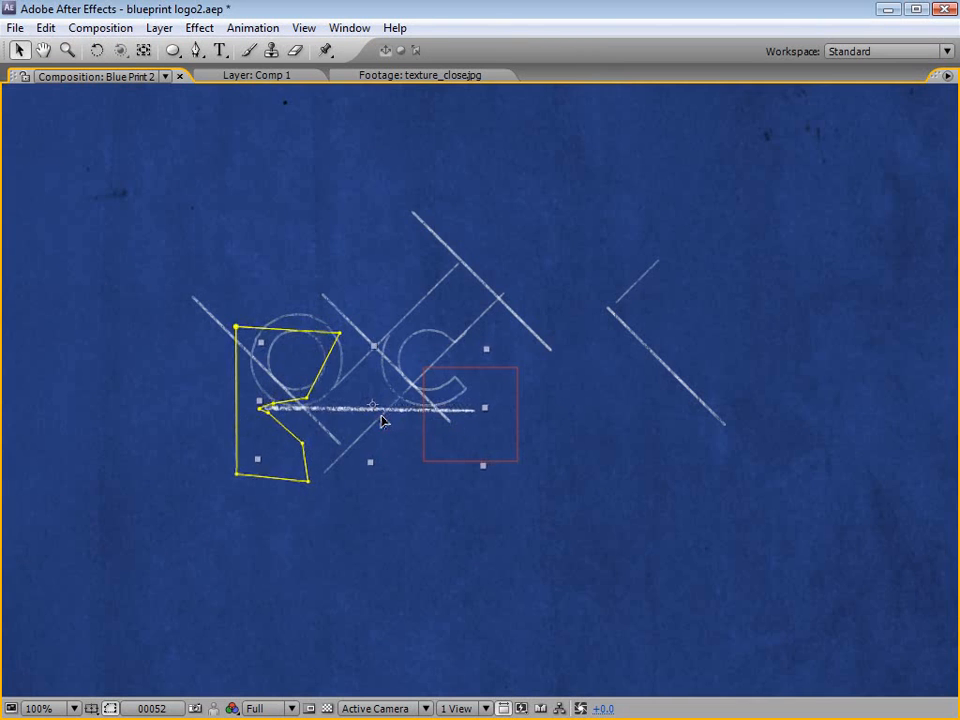
{"action": "key", "text": "w"}
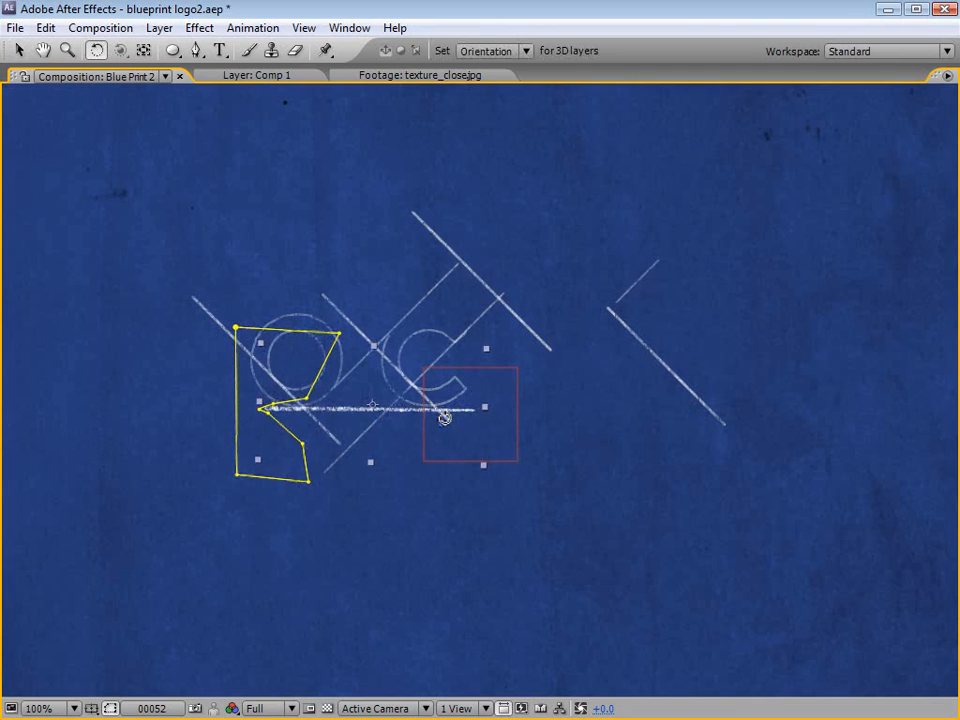
{"action": "mouse_move", "coordinate": [444, 419]}
{"action": "left_mouse_down"}
{"action": "mouse_move", "coordinate": [403, 456]}
{"action": "mouse_move", "coordinate": [428, 423]}
{"action": "left_mouse_up"}
{"action": "key", "text": "v"}
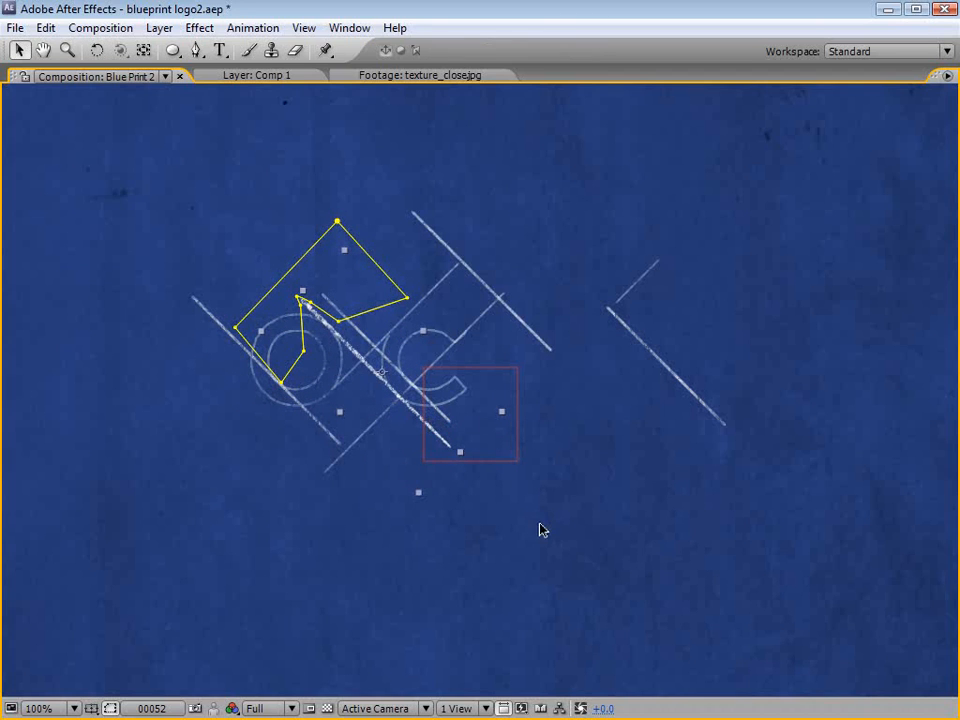
{"action": "left_click_drag", "start_coordinate": [419, 493], "coordinate": [417, 488]}
{"action": "key", "text": "grave"}
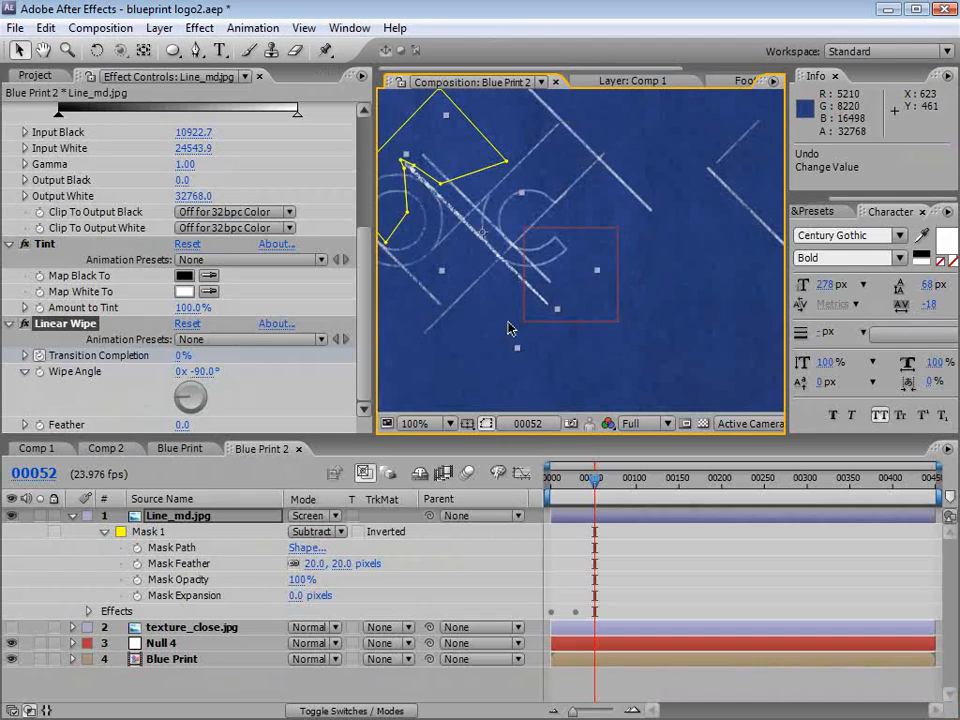
{"action": "left_click_drag", "start_coordinate": [506, 347], "coordinate": [590, 371]}
{"action": "left_click", "coordinate": [651, 536]}
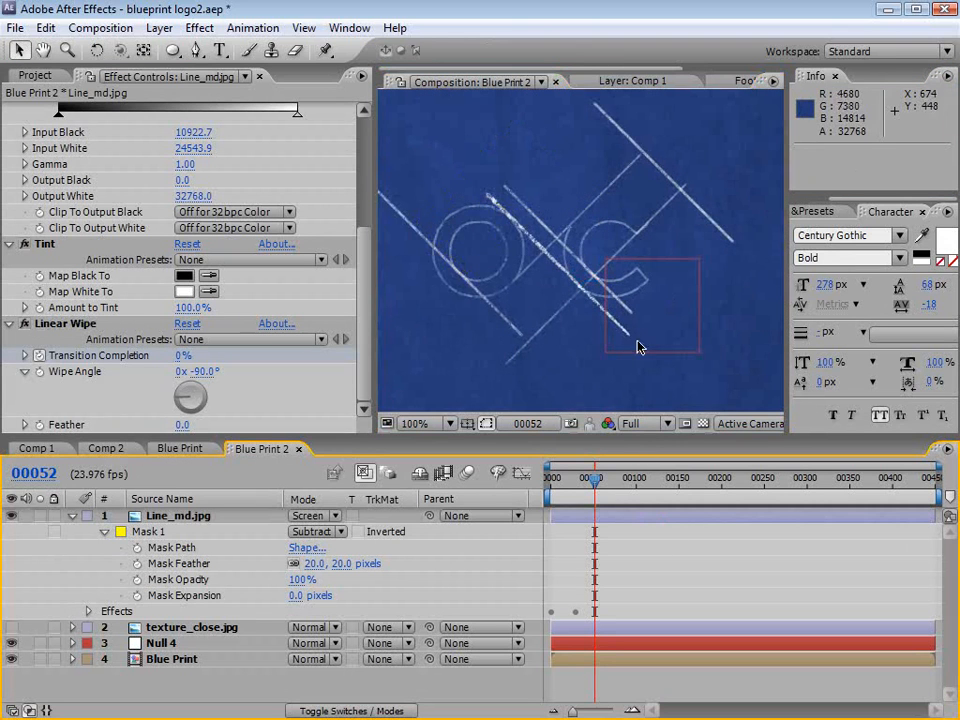
- At the beginning of the animation, move Null 4 exactly onto the start of the line, at position 513.6, 290.9
{"action": "key", "text": "comma"}
{"action": "left_click_drag", "start_coordinate": [595, 500], "coordinate": [551, 497]}
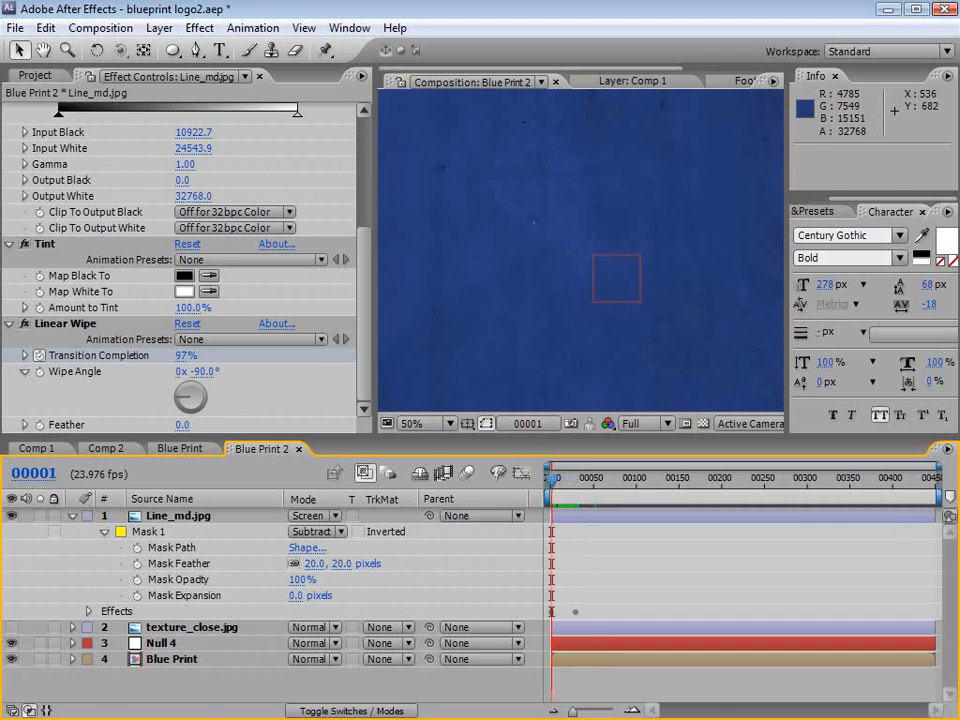
{"action": "left_click", "coordinate": [160, 643]}
{"action": "key", "text": "period"}
{"action": "left_click_drag", "start_coordinate": [673, 347], "coordinate": [529, 259]}
{"action": "key", "text": "period"}
{"action": "key", "text": "h"}
{"action": "left_click_drag", "start_coordinate": [444, 242], "coordinate": [694, 328]}
{"action": "key", "text": "period"}
{"action": "left_click_drag", "start_coordinate": [696, 252], "coordinate": [536, 312]}
{"action": "key", "text": "period"}
{"action": "key", "text": "v"}
{"action": "left_click_drag", "start_coordinate": [555, 485], "coordinate": [550, 488]}
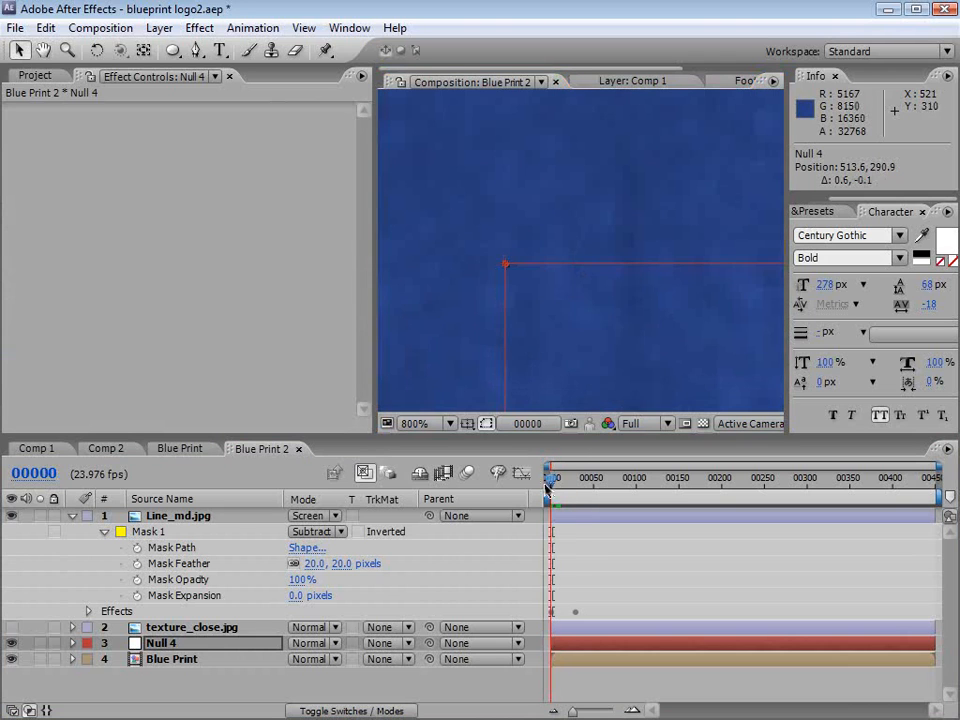
- Parent both the Blue Print and Line_md.jpg layers to Null 4
{"action": "key", "text": "h"}
{"action": "key", "text": "comma"}
{"action": "key", "text": "comma"}
{"action": "key", "text": "comma"}
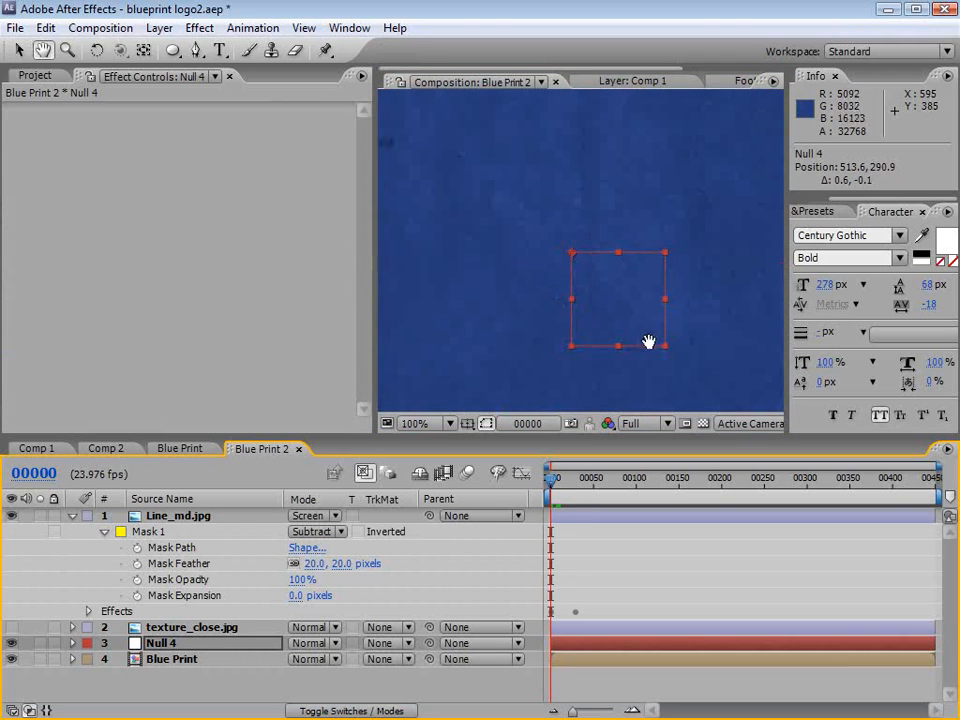
{"action": "key", "text": "comma"}
{"action": "key", "text": "comma"}
{"action": "left_click_drag", "start_coordinate": [608, 363], "coordinate": [575, 327]}
{"action": "key", "text": "v"}
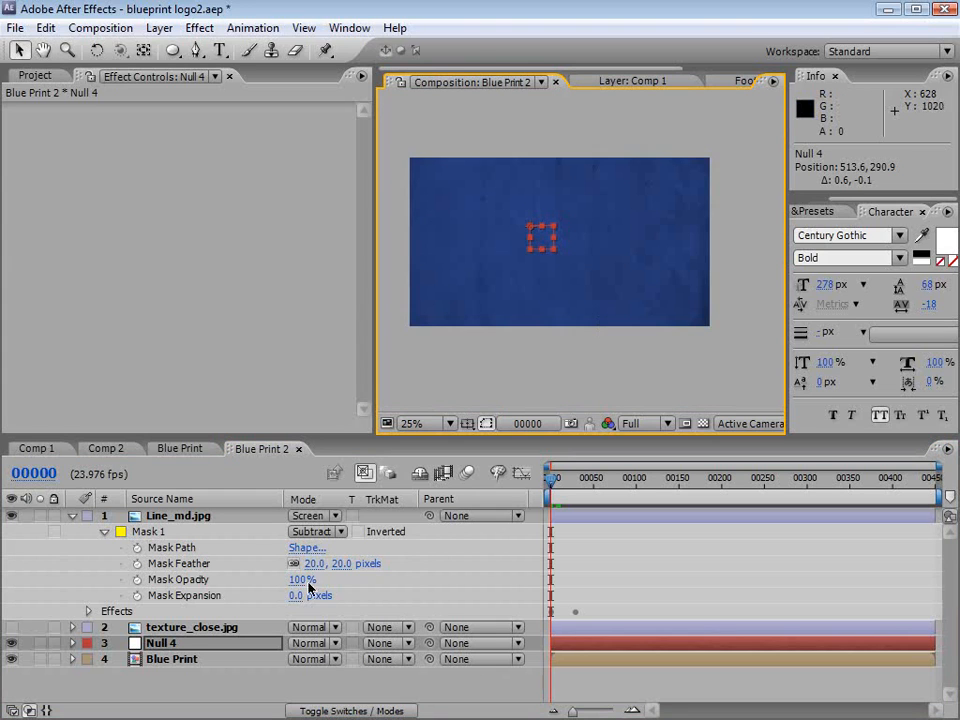
{"action": "right_click", "coordinate": [396, 502]}
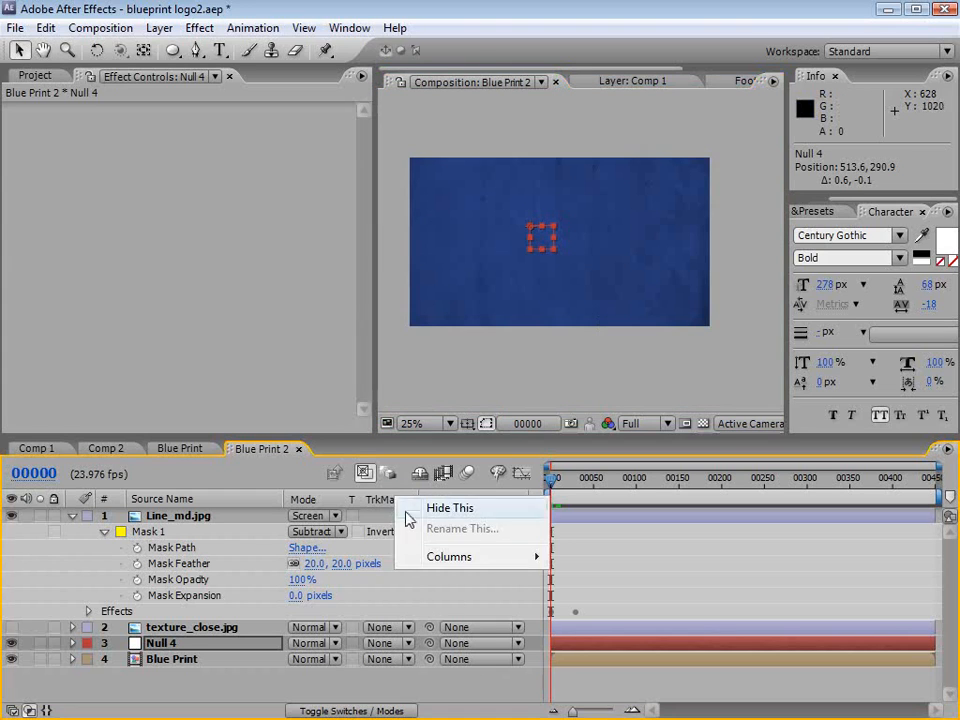
{"action": "mouse_move", "coordinate": [449, 557]}
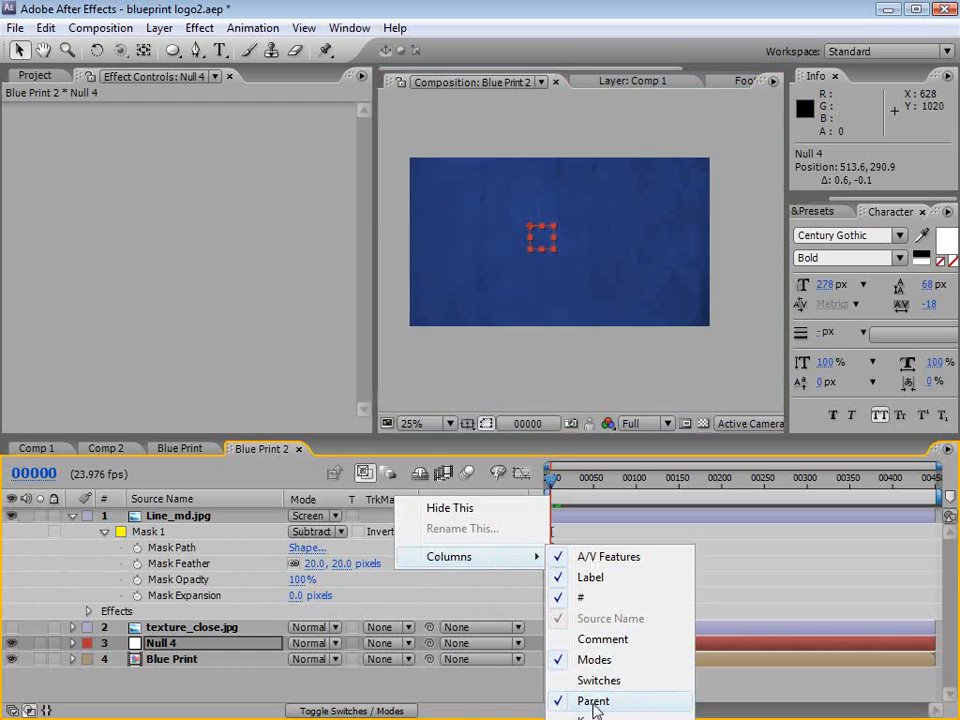
{"action": "left_click", "coordinate": [463, 690]}
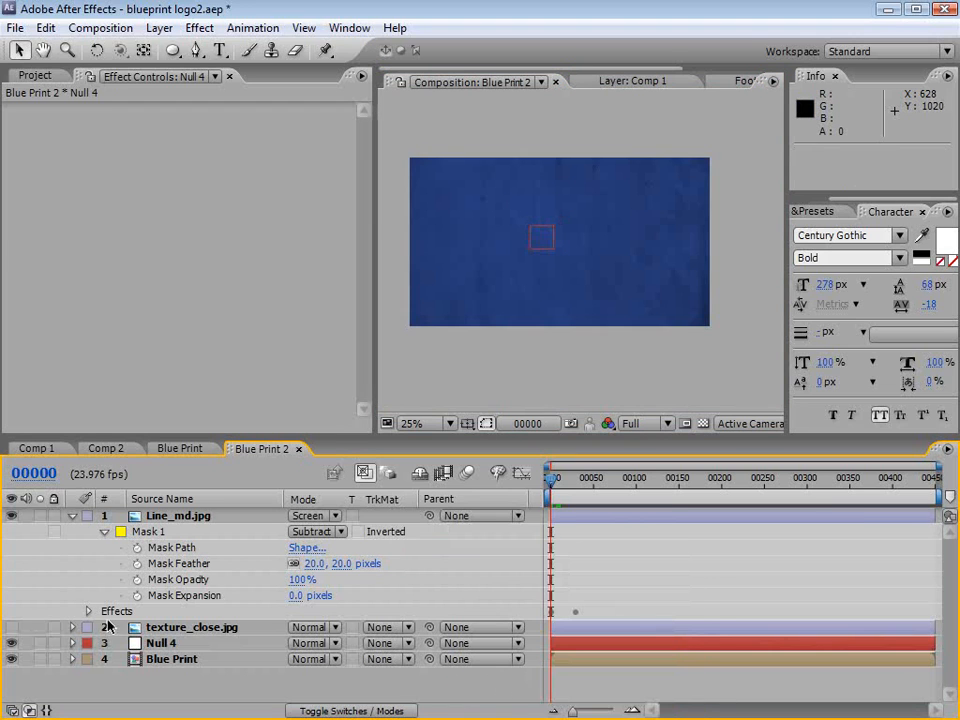
{"action": "left_click", "coordinate": [183, 663]}
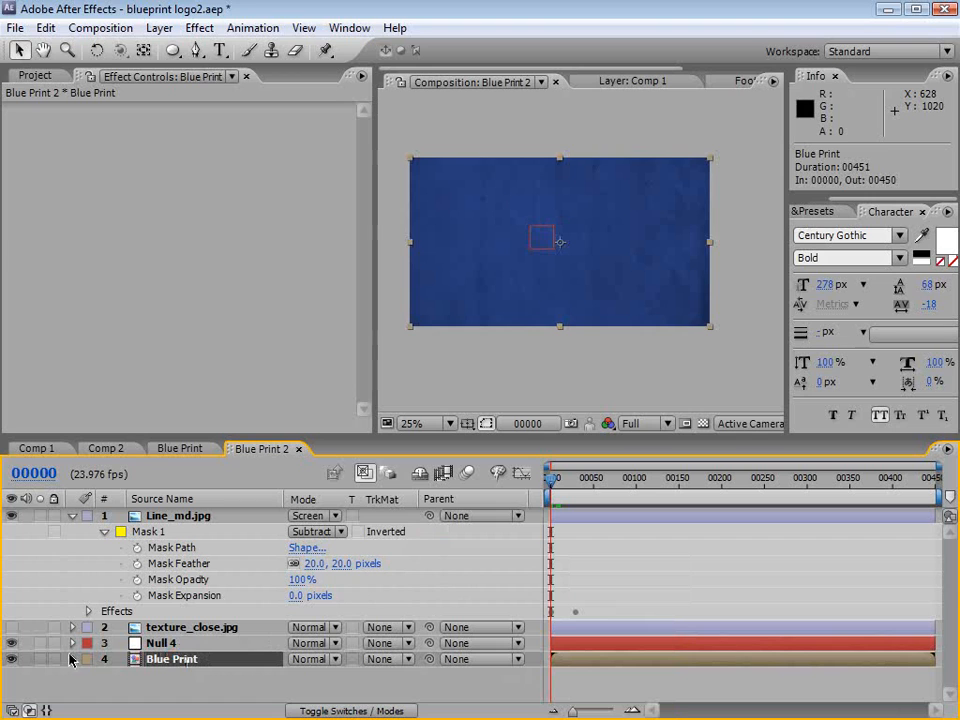
{"action": "left_click_drag", "start_coordinate": [428, 660], "coordinate": [165, 646]}
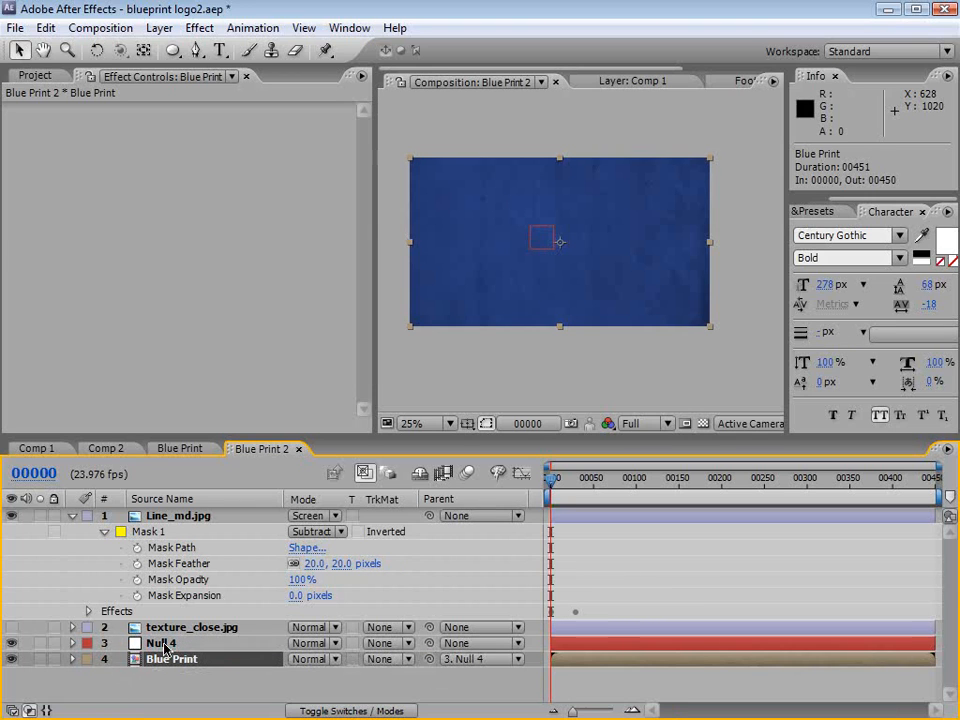
{"action": "left_click", "coordinate": [187, 516]}
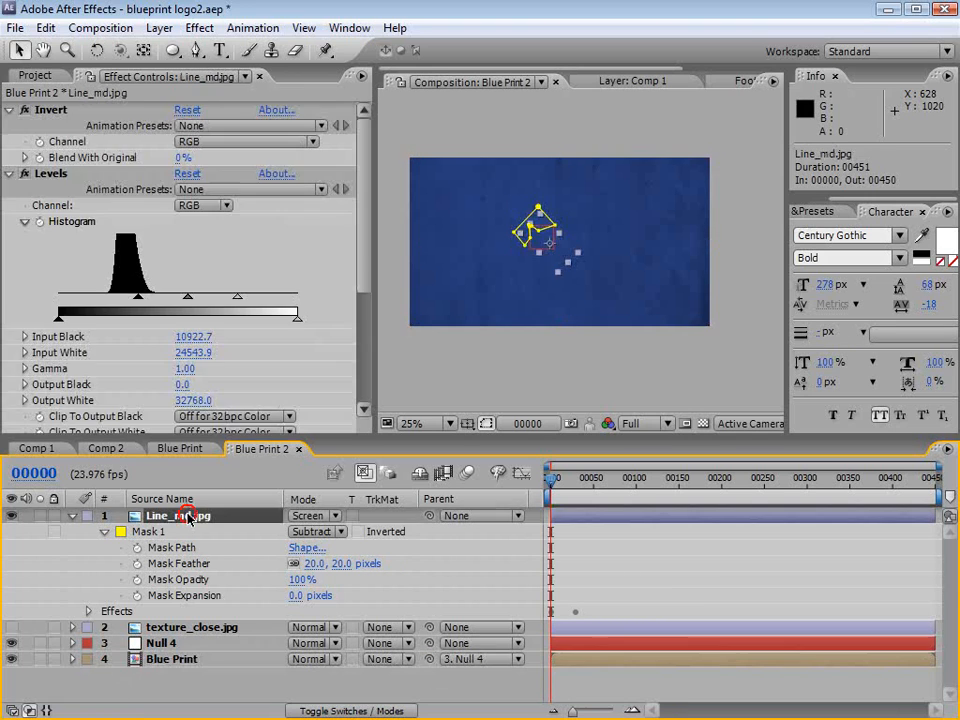
{"action": "left_click_drag", "start_coordinate": [430, 516], "coordinate": [168, 650]}
- At frame 135, set keyframes for Null 4's Position, Scale and Rotation at their existing values
{"action": "left_click", "coordinate": [168, 650]}
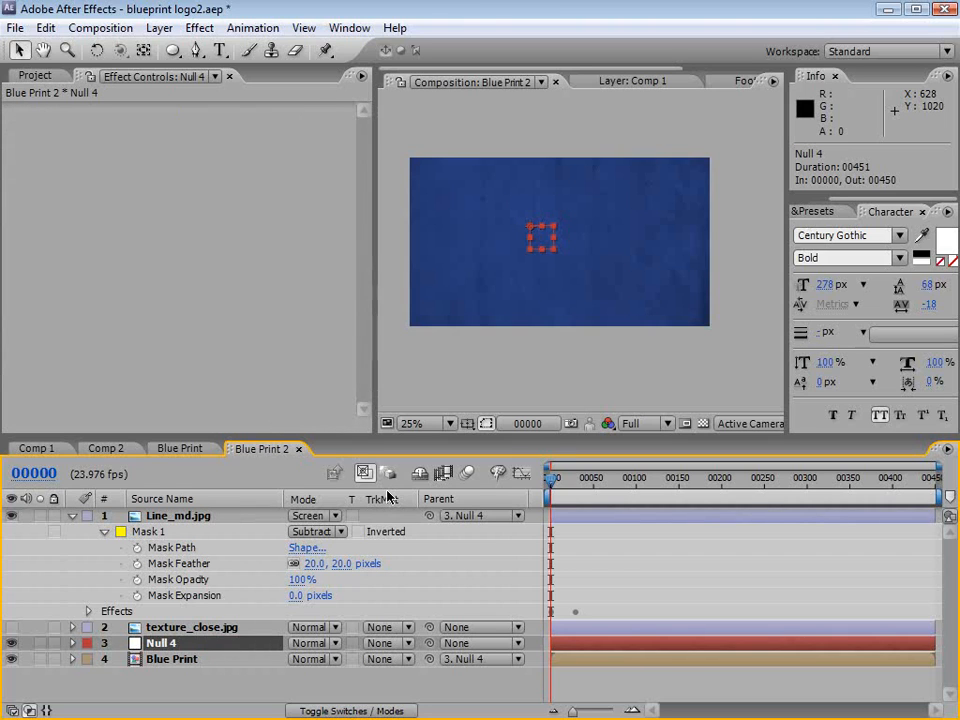
{"action": "left_click", "coordinate": [72, 650]}
{"action": "left_click_drag", "start_coordinate": [160, 437], "coordinate": [167, 338]}
{"action": "left_click", "coordinate": [87, 558]}
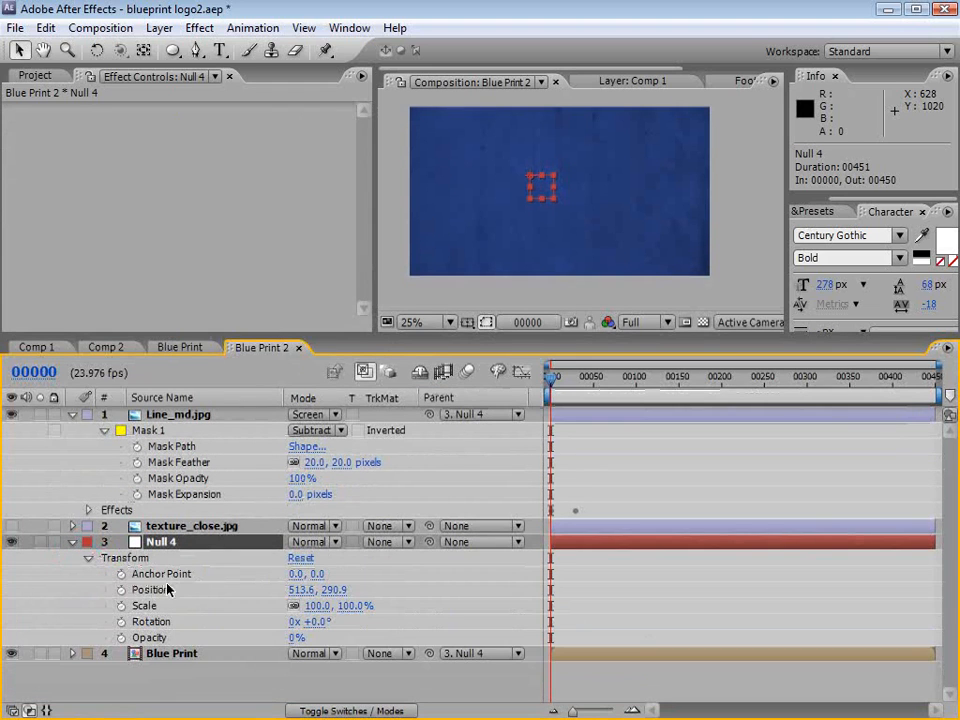
{"action": "mouse_move", "coordinate": [555, 387]}
{"action": "left_mouse_down"}
{"action": "mouse_move", "coordinate": [662, 392]}
{"action": "mouse_move", "coordinate": [666, 382]}
{"action": "left_mouse_up"}
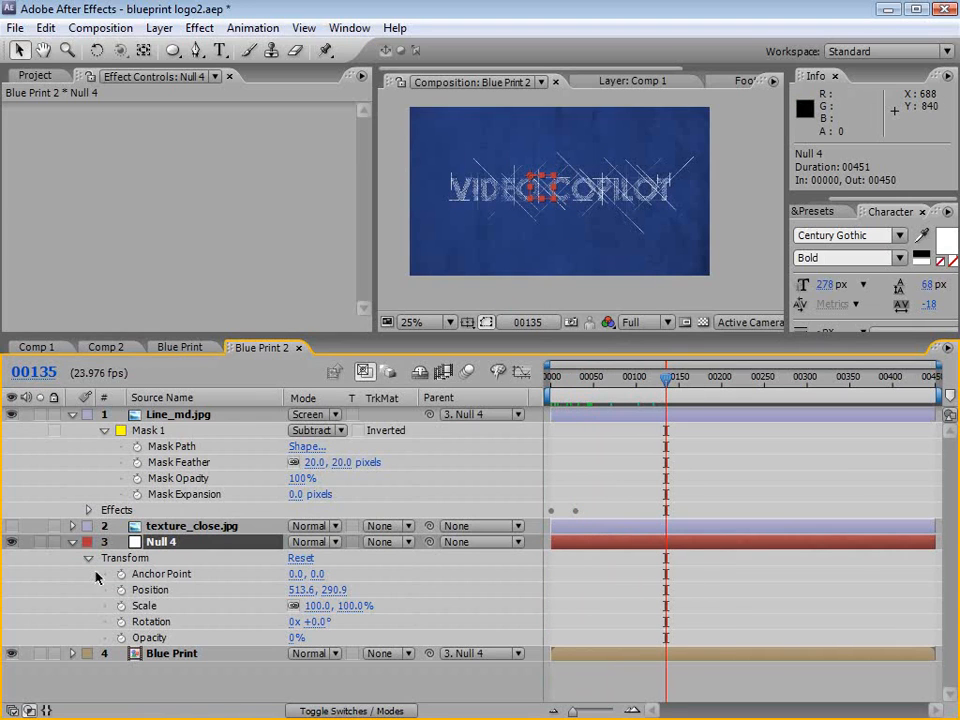
{"action": "left_click", "coordinate": [121, 590]}
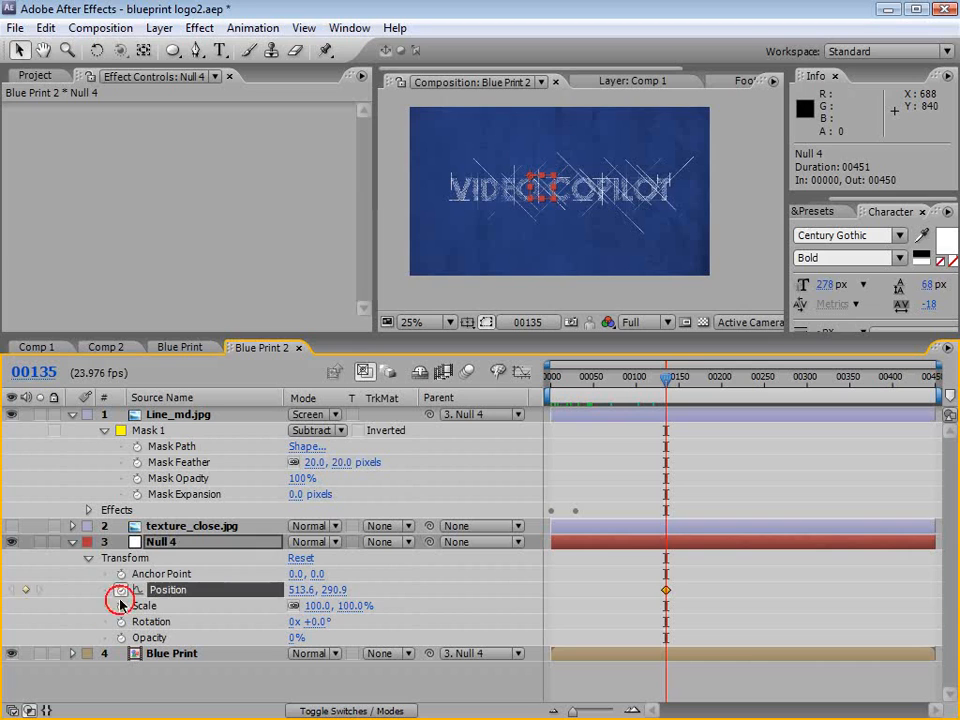
{"action": "left_click", "coordinate": [121, 606]}
{"action": "left_click", "coordinate": [121, 622]}
{"action": "left_click", "coordinate": [709, 583]}
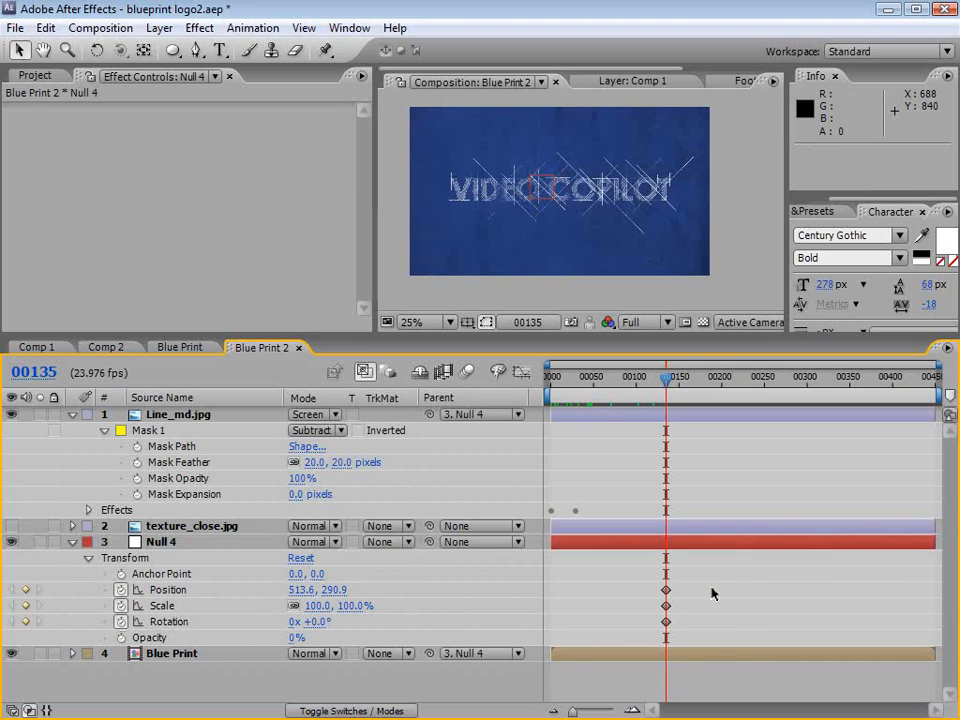
- Hide the mask outlines in the composition view and, at frame 3, scale Null 4 up to 822%
{"action": "left_click_drag", "start_coordinate": [664, 376], "coordinate": [555, 400]}
{"action": "scroll", "coordinate": [536, 184], "scroll_direction": "up", "scroll_amount": 1}
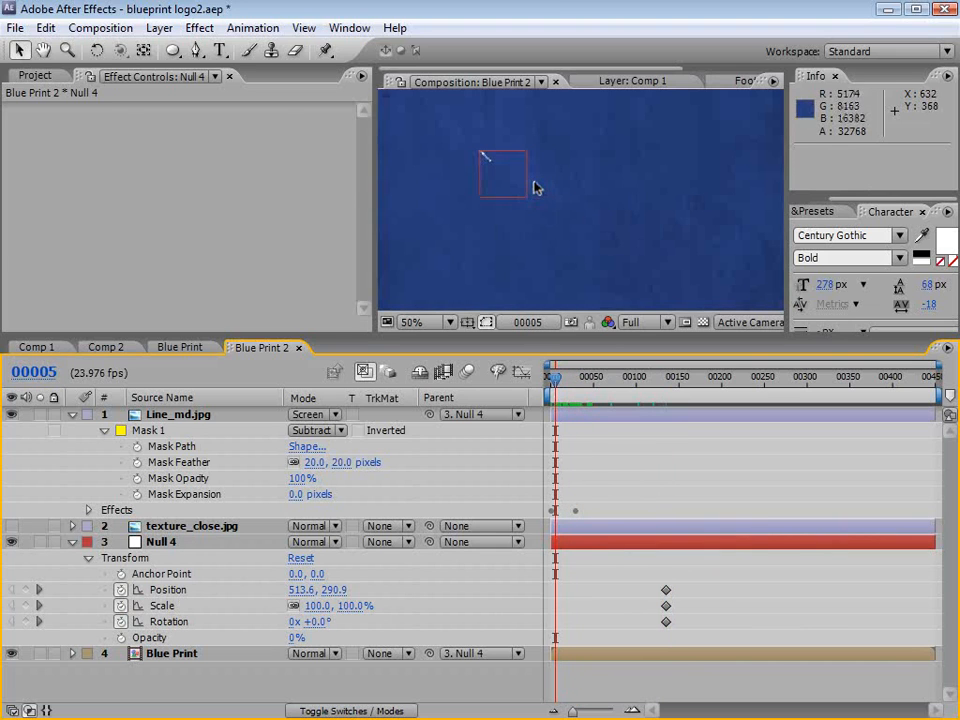
{"action": "left_click", "coordinate": [137, 415]}
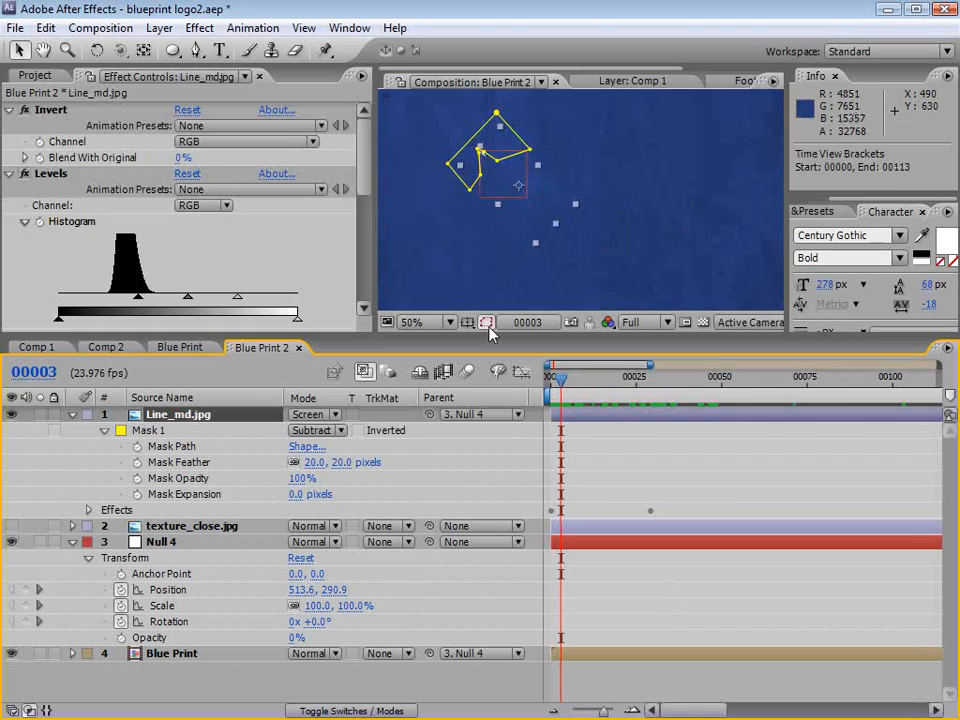
{"action": "left_click", "coordinate": [488, 325]}
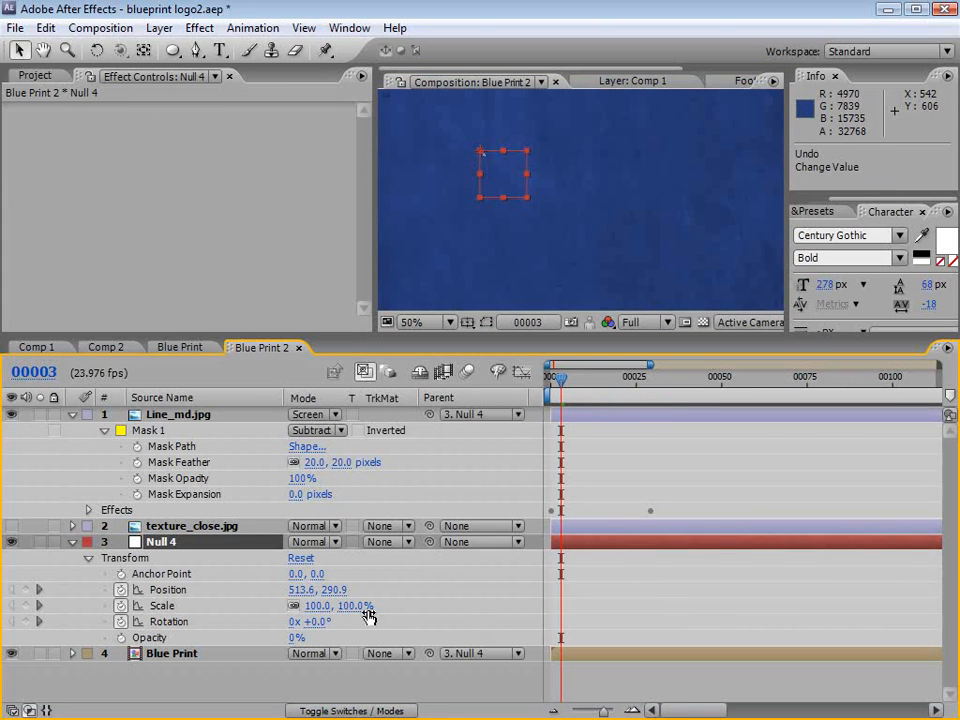
{"action": "left_click_drag", "start_coordinate": [368, 617], "coordinate": [752, 565]}
{"action": "left_click_drag", "start_coordinate": [338, 606], "coordinate": [526, 589]}
{"action": "scroll", "coordinate": [512, 186], "scroll_direction": "down", "scroll_amount": 1}
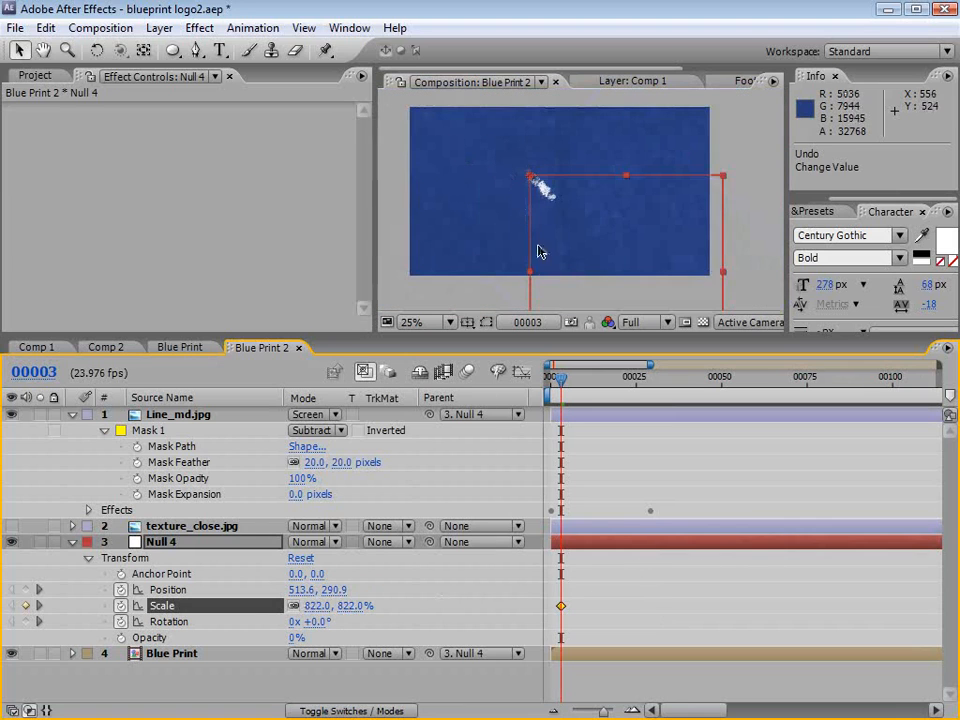
- At frame 3, rotate Null 4 to -45° and move it to position 249.6, 354.9
{"action": "mouse_move", "coordinate": [318, 634]}
{"action": "left_mouse_down"}
{"action": "mouse_move", "coordinate": [288, 632]}
{"action": "mouse_move", "coordinate": [328, 628]}
{"action": "left_mouse_up"}
{"action": "left_click", "coordinate": [318, 621]}
{"action": "key", "text": "Return"}
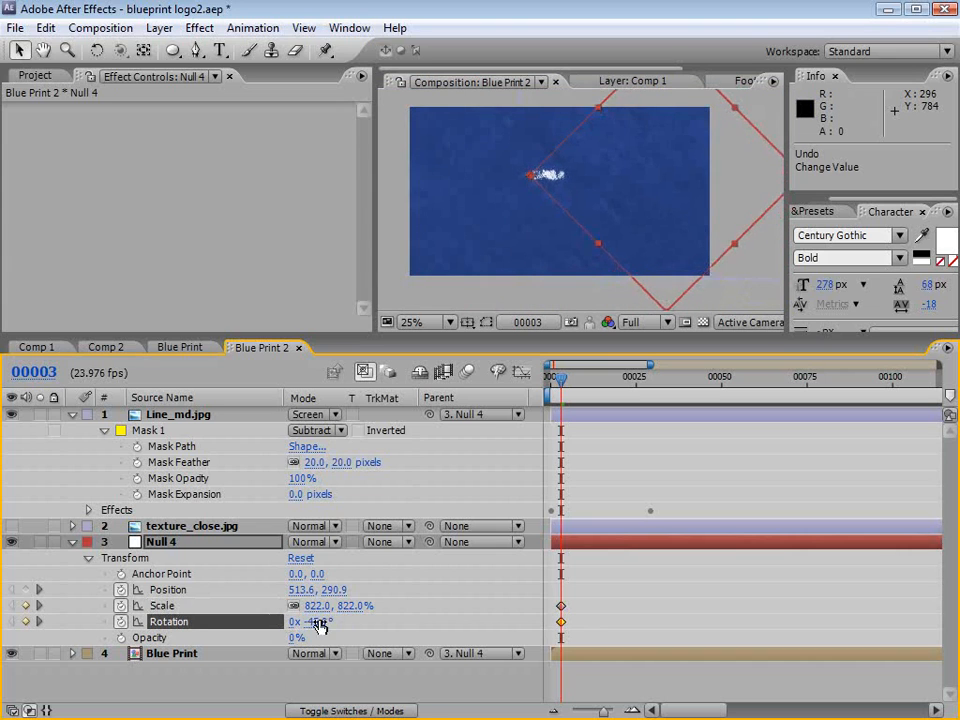
{"action": "left_click_drag", "start_coordinate": [612, 205], "coordinate": [541, 214]}
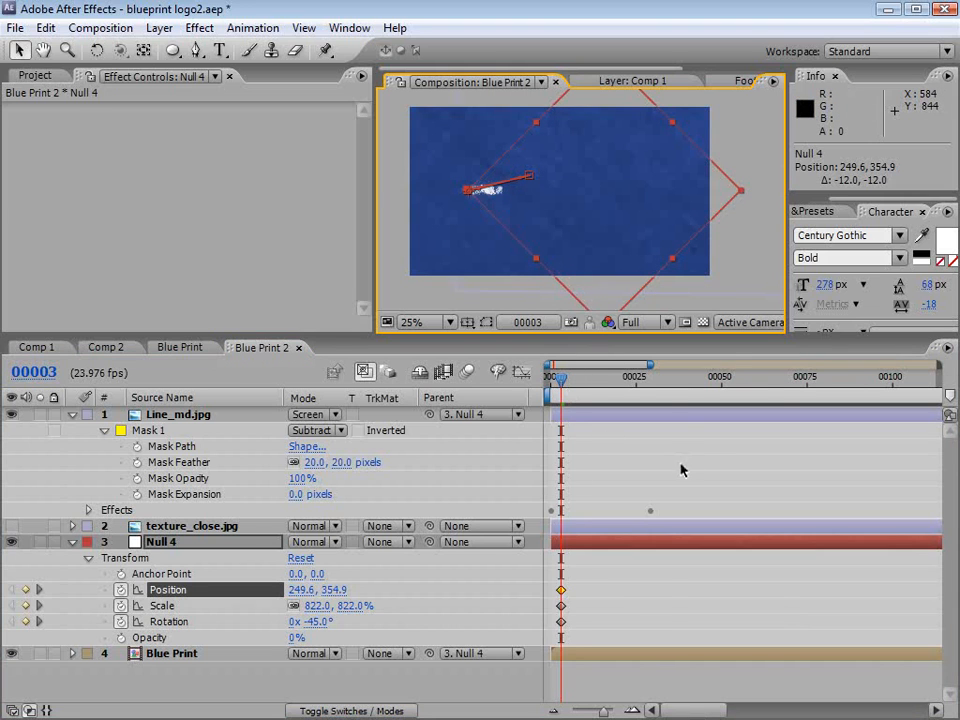
- Check the null-driven move up to frame 136 and inspect the enlarged line and background quality at the opening frames
{"action": "key", "text": "minus"}
{"action": "key", "text": "minus"}
{"action": "left_click_drag", "start_coordinate": [558, 398], "coordinate": [669, 385]}
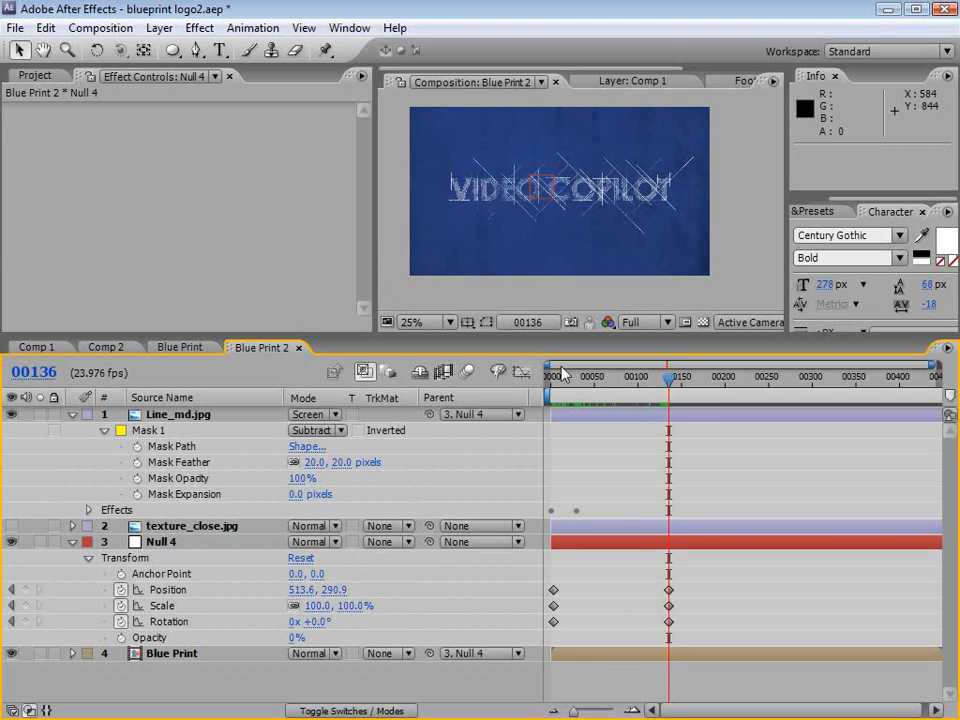
{"action": "left_click", "coordinate": [35, 76]}
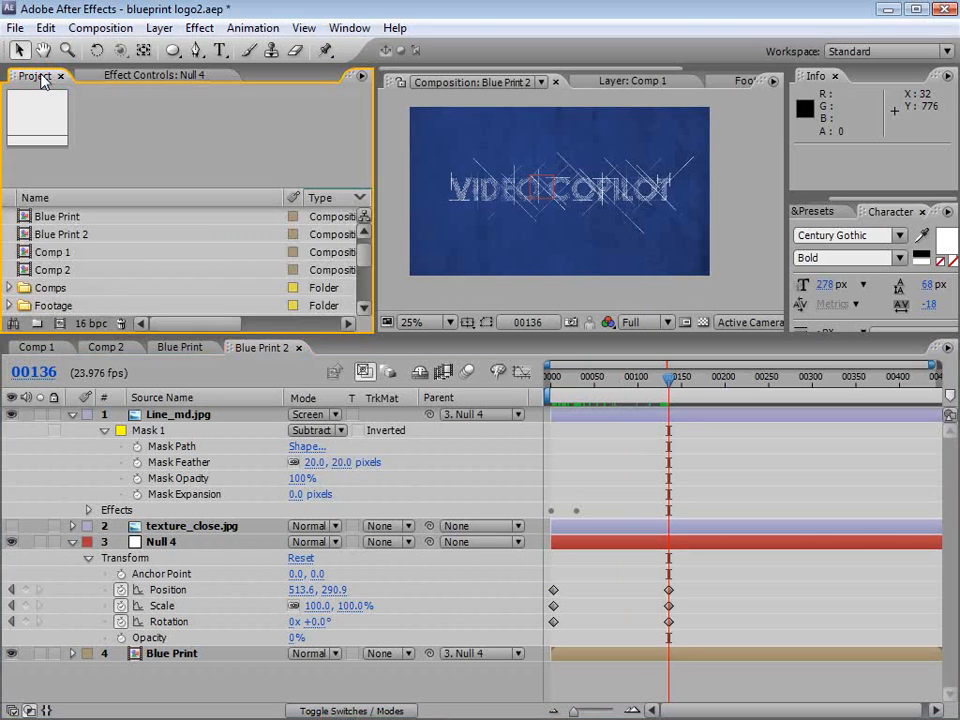
{"action": "left_click", "coordinate": [553, 379]}
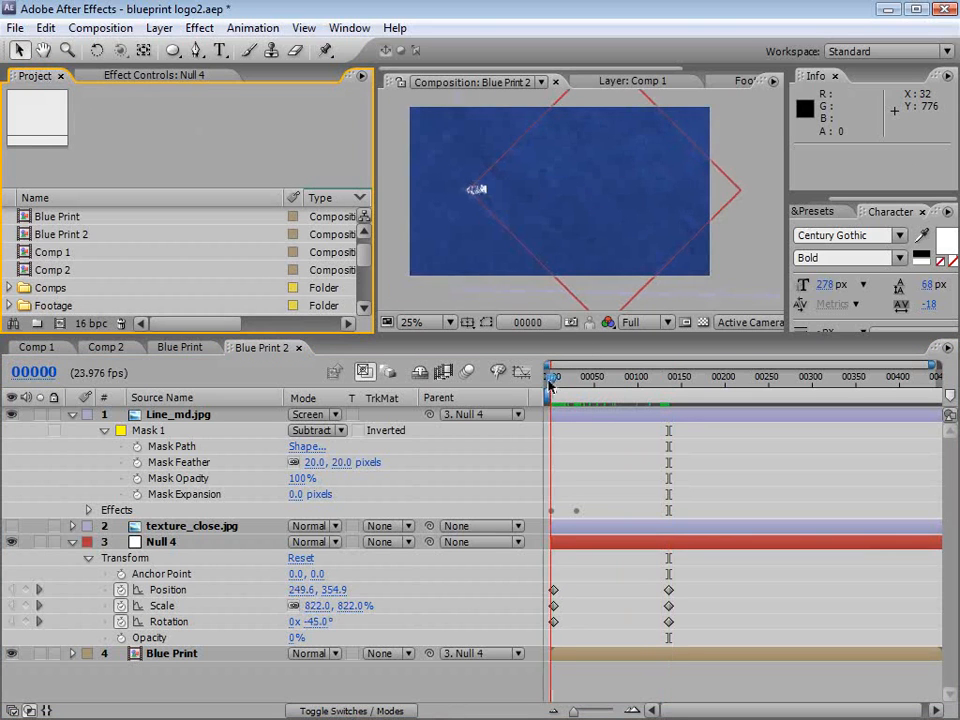
{"action": "left_click", "coordinate": [552, 385]}
{"action": "scroll", "coordinate": [514, 225], "scroll_direction": "up", "scroll_amount": 1}
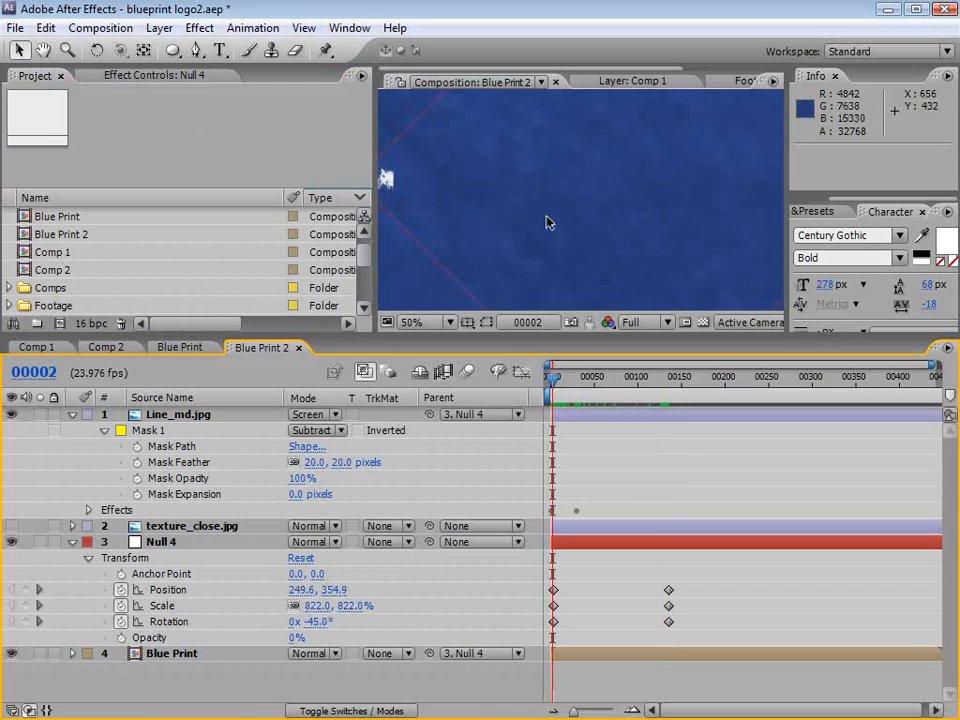
{"action": "key", "text": "grave"}
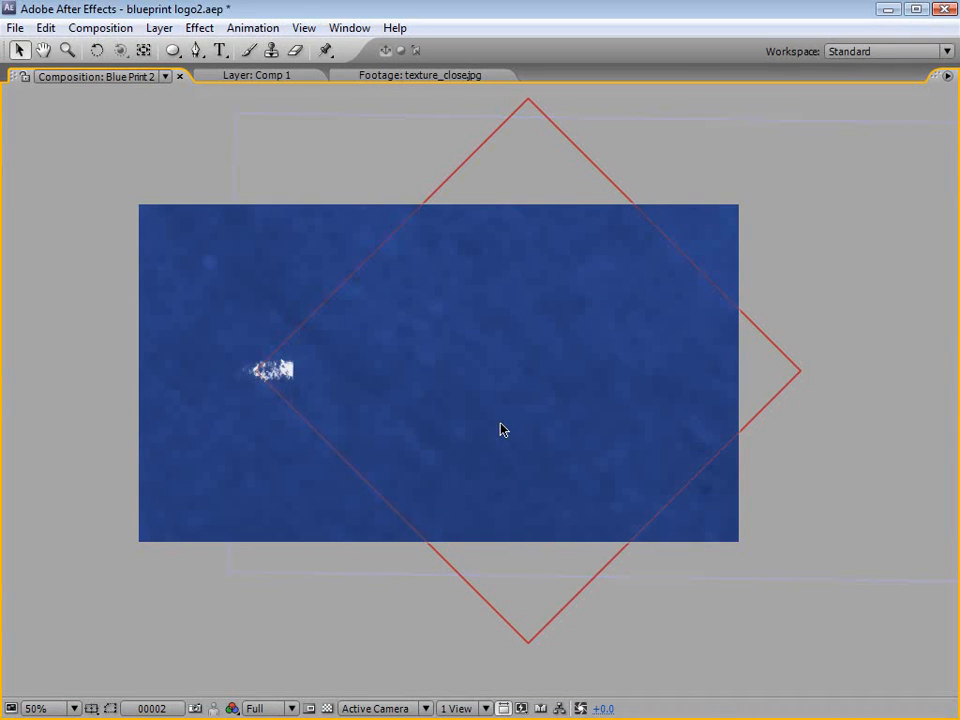
{"action": "key", "text": "grave"}
- Make the texture_close.jpg layer visible, shift it slightly over the frame, and set its blending mode to Overlay
{"action": "left_click", "coordinate": [212, 532]}
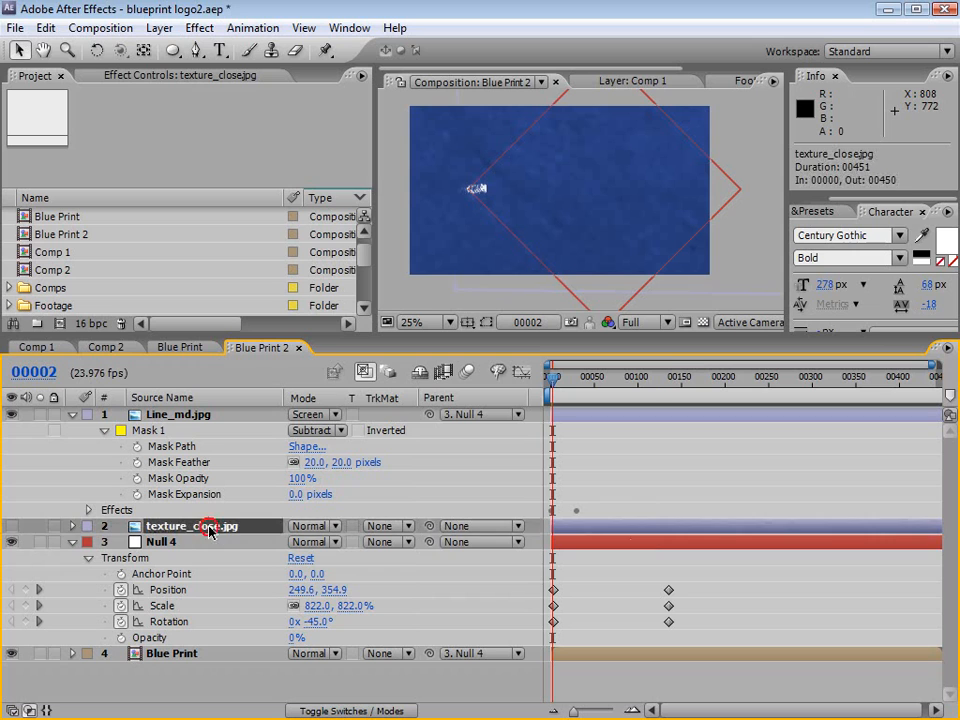
{"action": "left_click", "coordinate": [11, 525]}
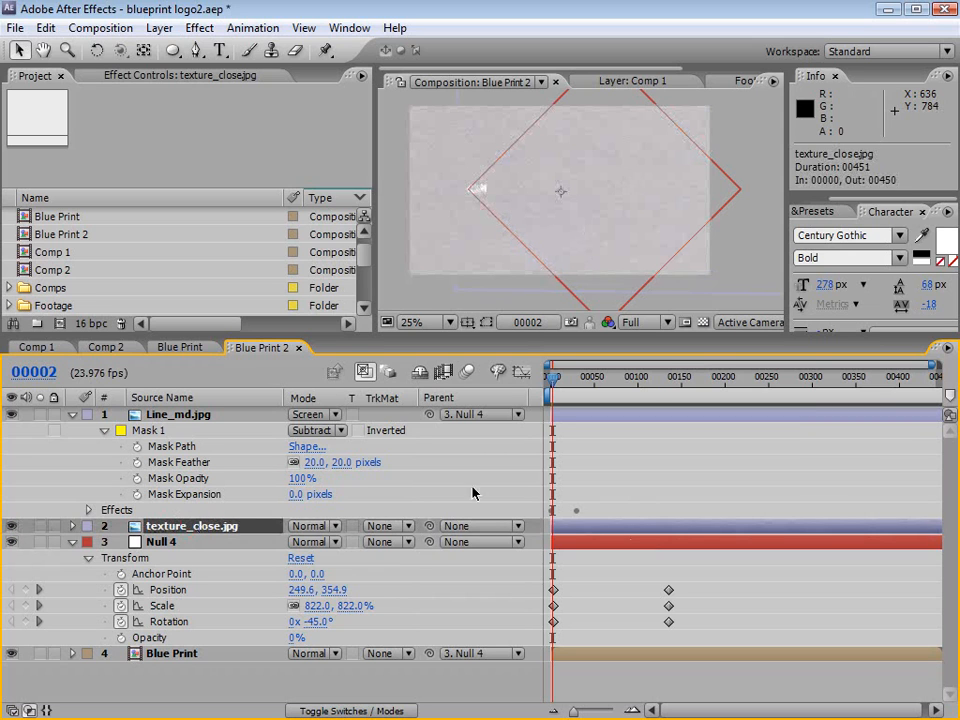
{"action": "key", "text": "grave"}
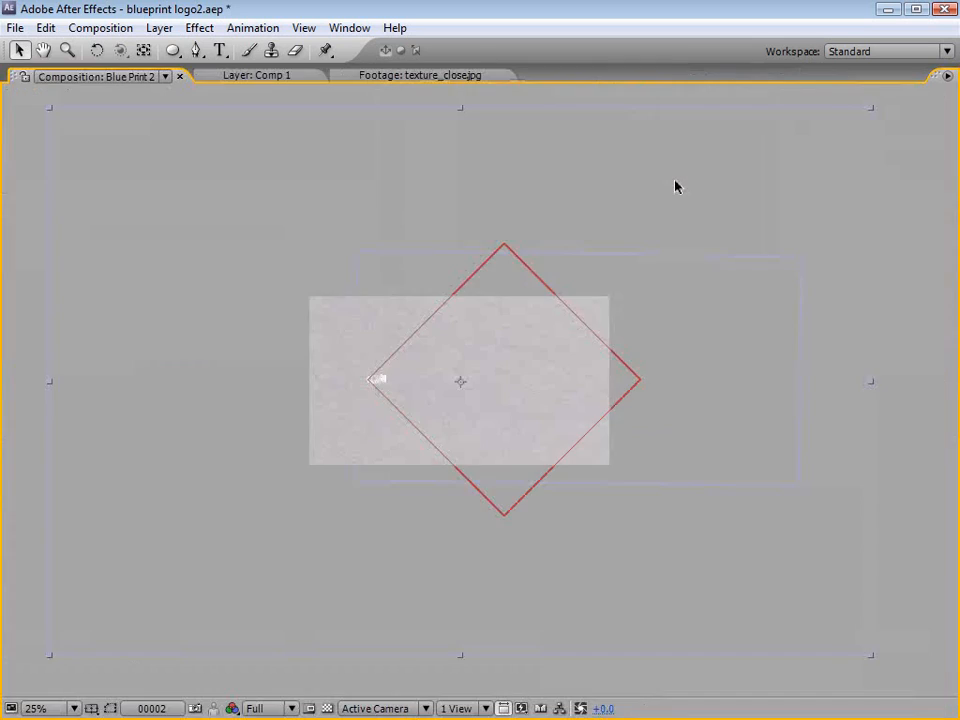
{"action": "left_click_drag", "start_coordinate": [715, 381], "coordinate": [690, 387]}
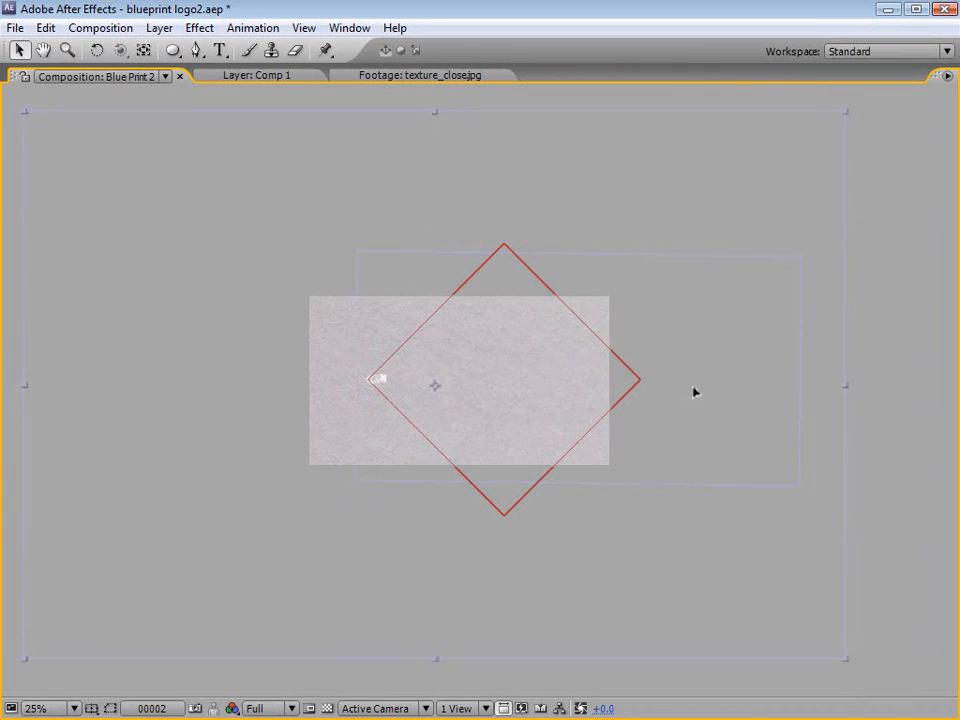
{"action": "key", "text": "grave"}
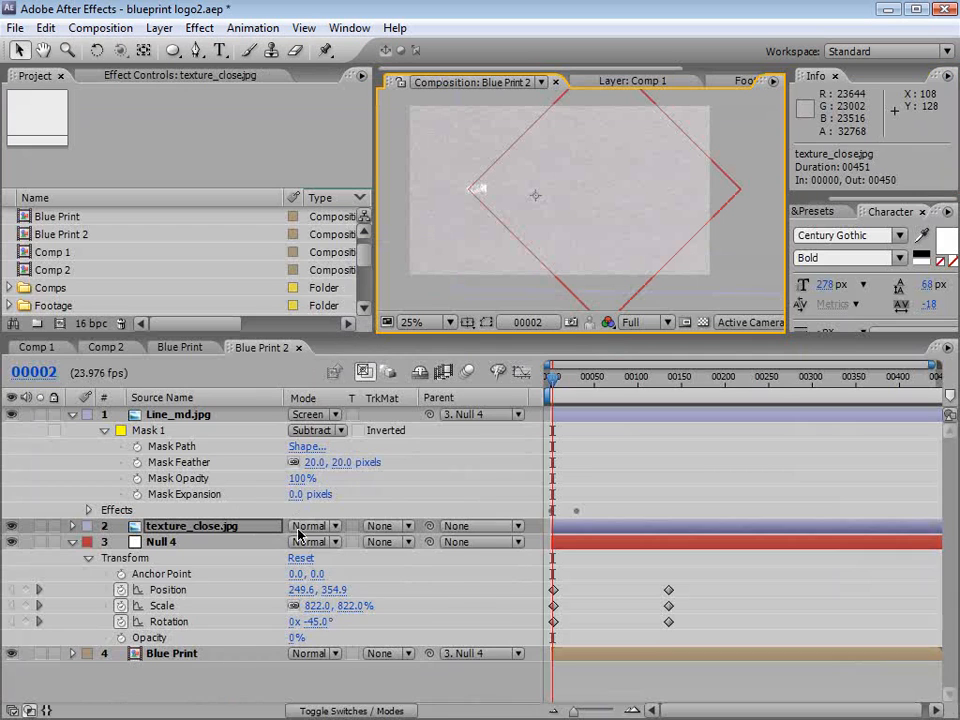
{"action": "left_click", "coordinate": [307, 526]}
{"action": "left_click", "coordinate": [312, 717]}
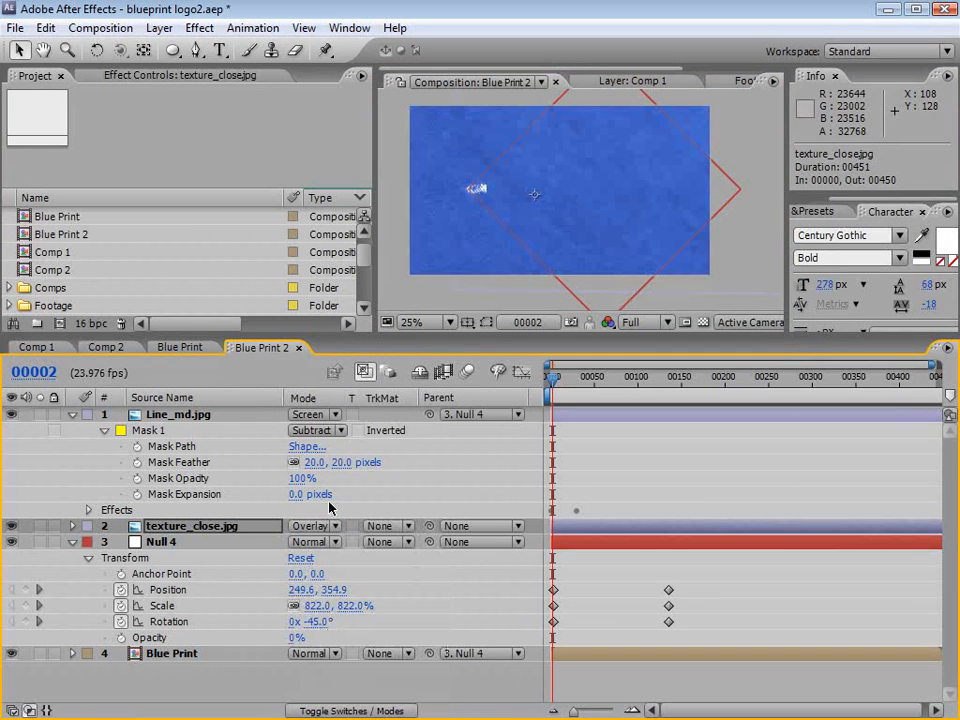
{"action": "key", "text": "grave"}
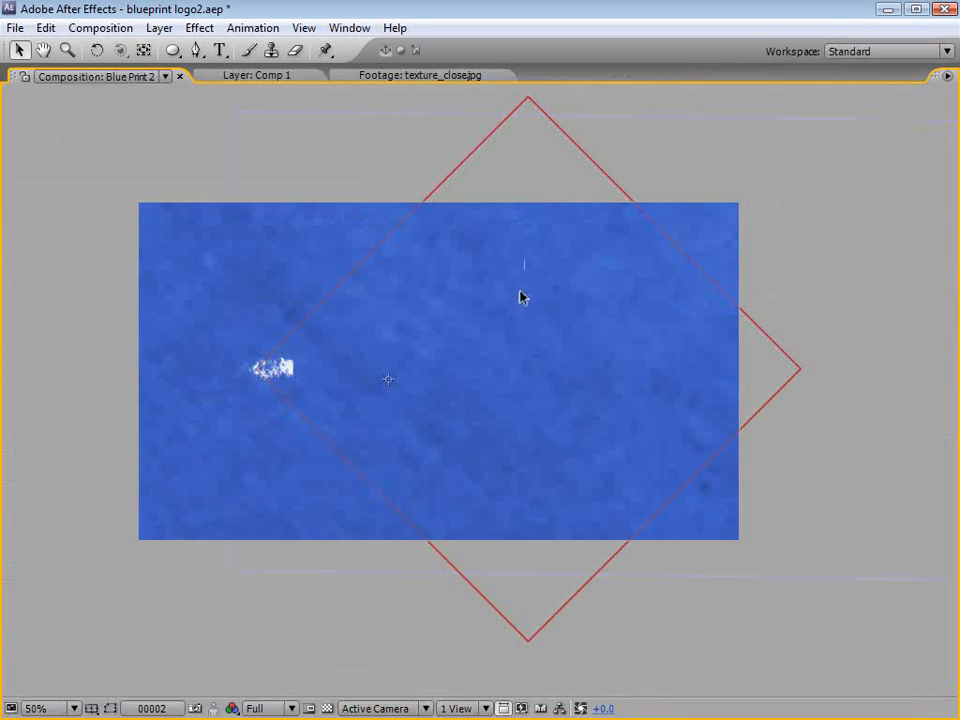
{"action": "key", "text": "grave"}
- Apply the Curves effect to texture_close.jpg and compare the image with the layer switched off and on
{"action": "left_click", "coordinate": [199, 28]}
{"action": "mouse_move", "coordinate": [270, 201]}
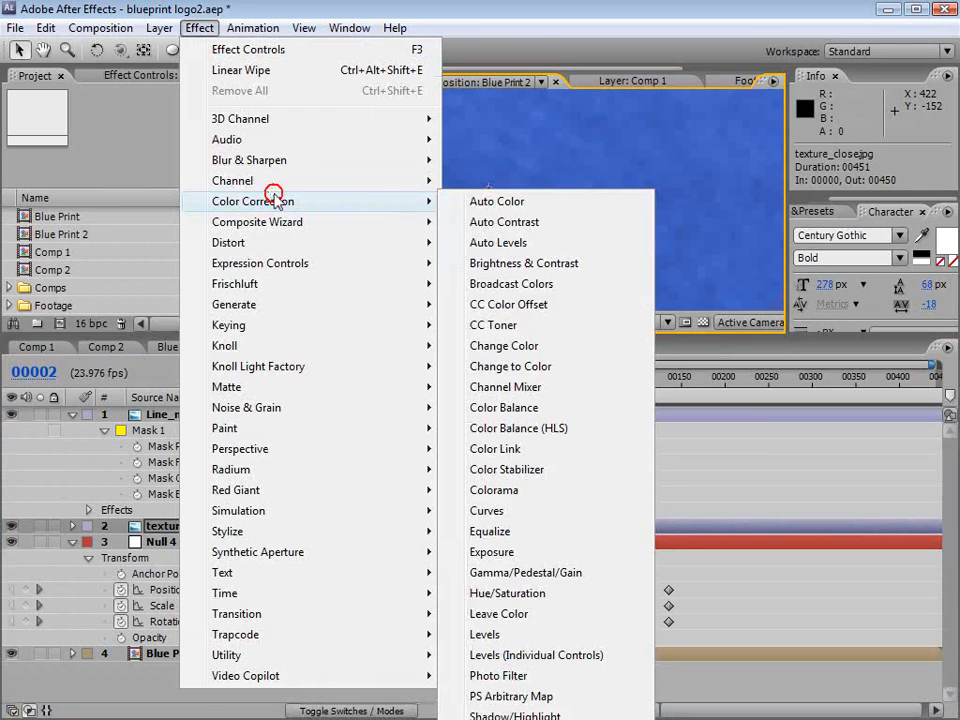
{"action": "left_click", "coordinate": [490, 510]}
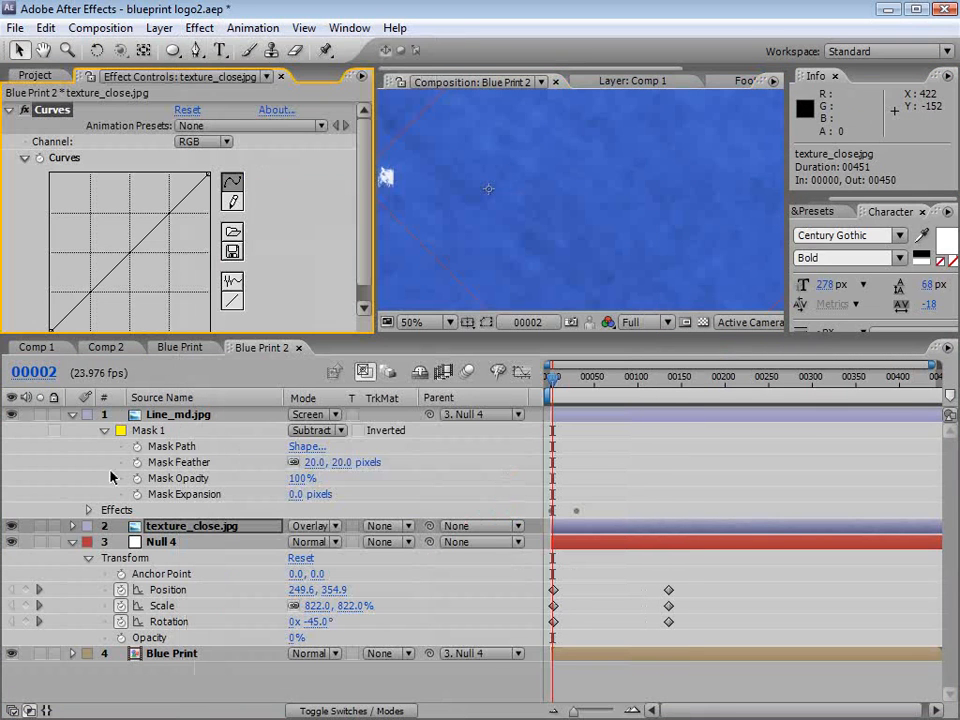
{"action": "left_click", "coordinate": [11, 527]}
{"action": "left_click", "coordinate": [11, 527]}
{"action": "left_click", "coordinate": [11, 527]}
{"action": "left_click", "coordinate": [11, 527]}
- Pull the middle of the RGB curve down to darken the overlaid paper texture, and inspect it enlarged
{"action": "mouse_move", "coordinate": [128, 256]}
{"action": "left_mouse_down"}
{"action": "mouse_move", "coordinate": [126, 268]}
{"action": "mouse_move", "coordinate": [139, 273]}
{"action": "left_mouse_up"}
{"action": "key", "text": "grave"}
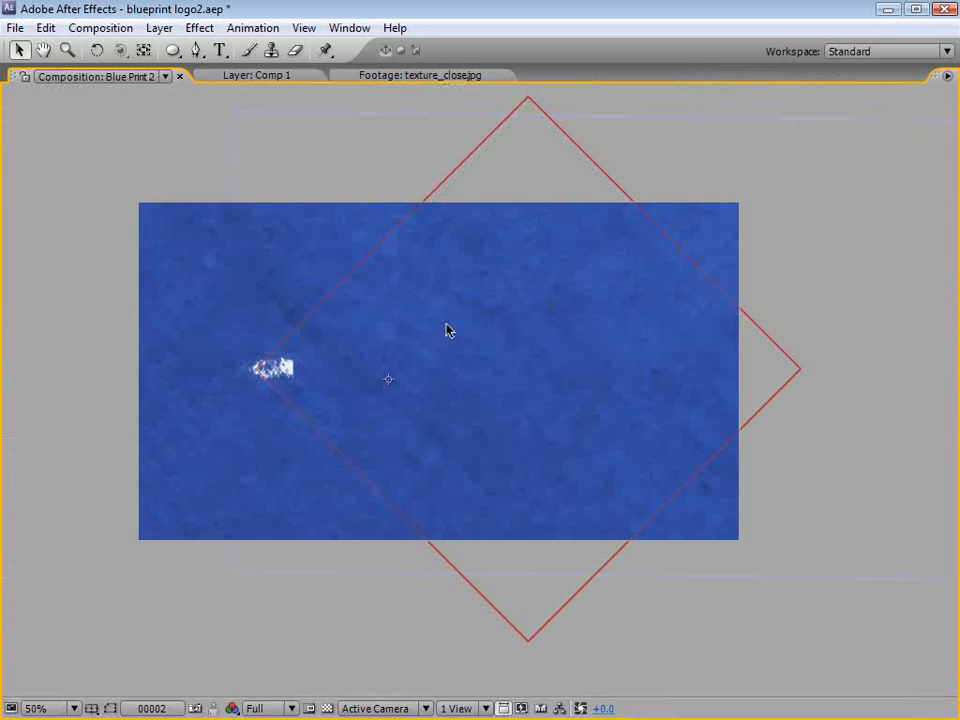
{"action": "key", "text": "period"}
{"action": "key", "text": "comma"}
{"action": "key", "text": "grave"}
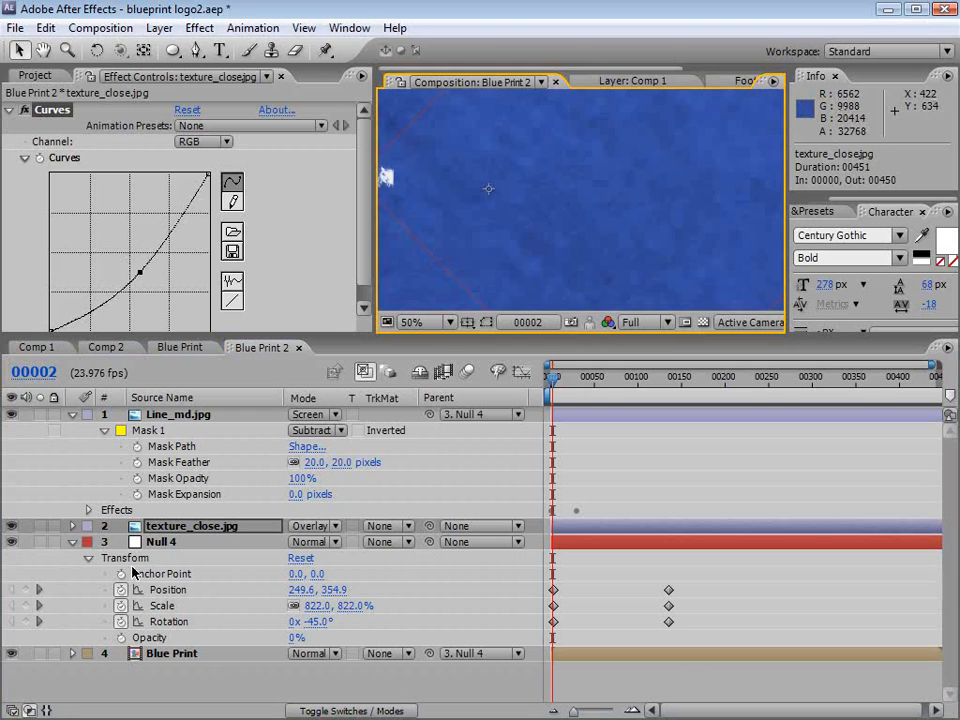
- Darken texture_close.jpg further by lowering its RGB curve's midpoint and white end, comparing the image with the layer switched off and on
{"action": "left_click", "coordinate": [11, 526]}
{"action": "left_click", "coordinate": [11, 526]}
{"action": "left_click", "coordinate": [11, 526]}
{"action": "left_click", "coordinate": [11, 526]}
{"action": "left_click", "coordinate": [146, 272]}
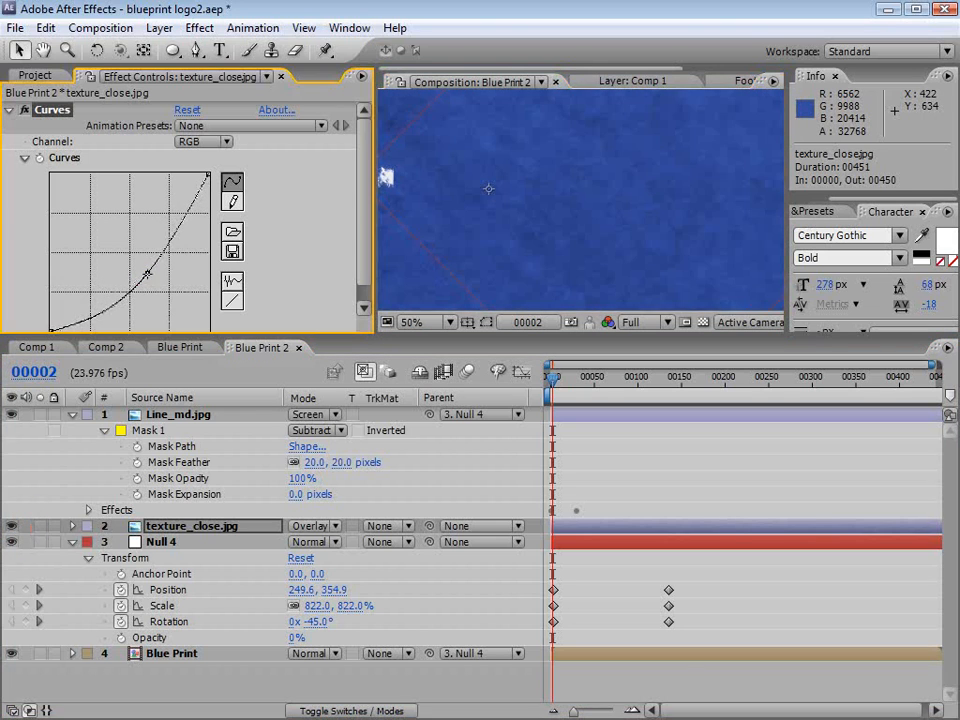
{"action": "left_click_drag", "start_coordinate": [208, 175], "coordinate": [208, 189]}
{"action": "left_click_drag", "start_coordinate": [146, 272], "coordinate": [149, 274]}
{"action": "left_click", "coordinate": [11, 524]}
{"action": "left_click", "coordinate": [11, 524]}
{"action": "key", "text": "grave"}
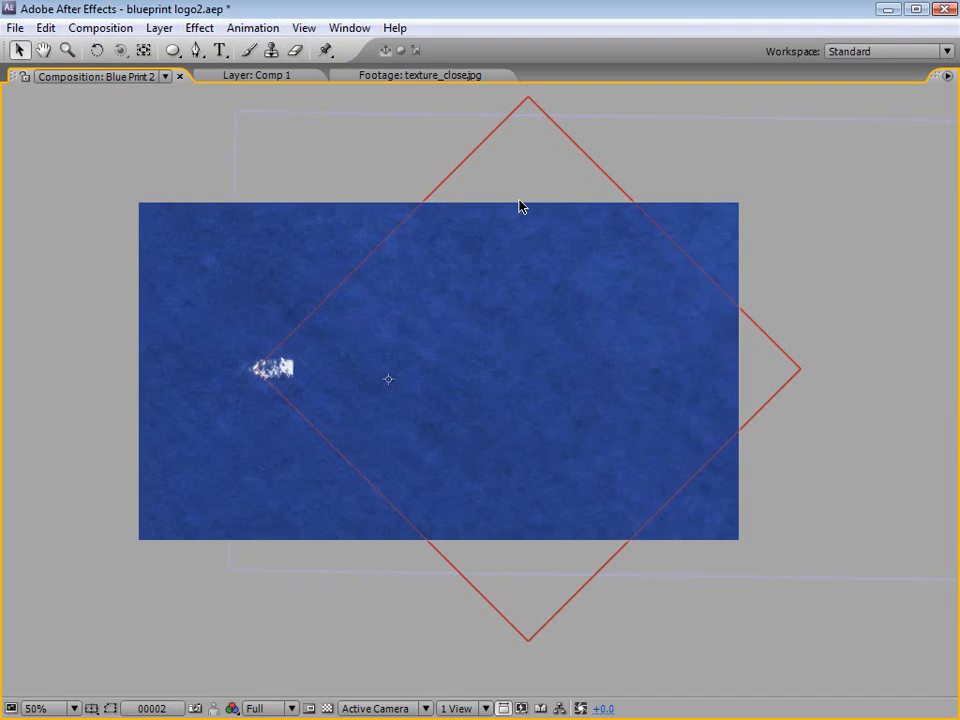
{"action": "key", "text": "period"}
{"action": "key", "text": "comma"}
{"action": "key", "text": "grave"}
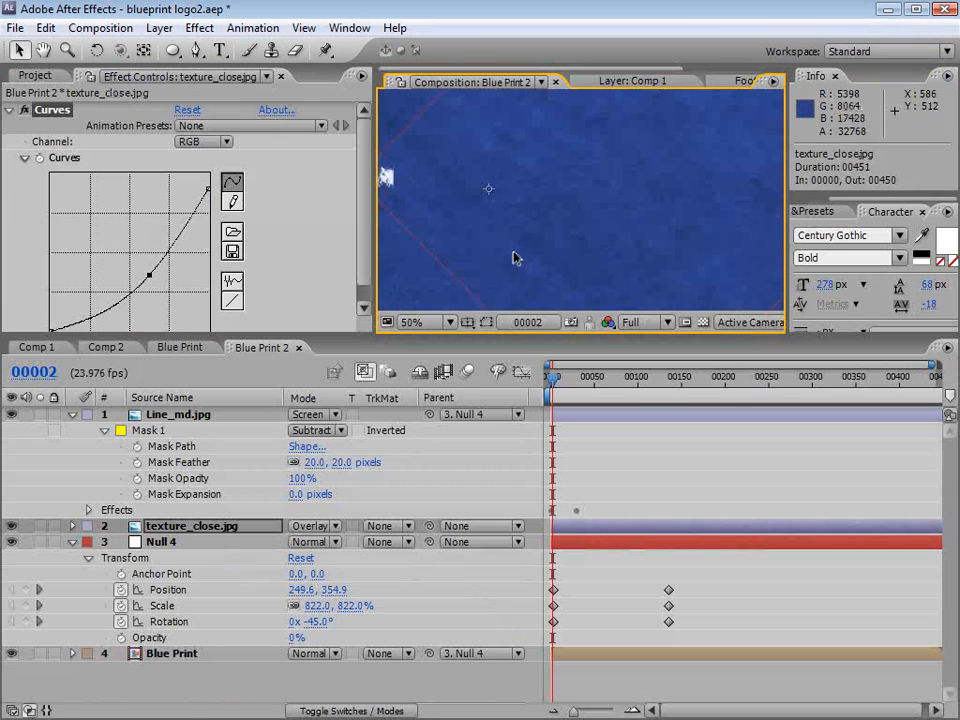
- Parent texture_close.jpg to Null 4 and check the overlay's edges enlarged at frame 131
{"action": "key", "text": "comma"}
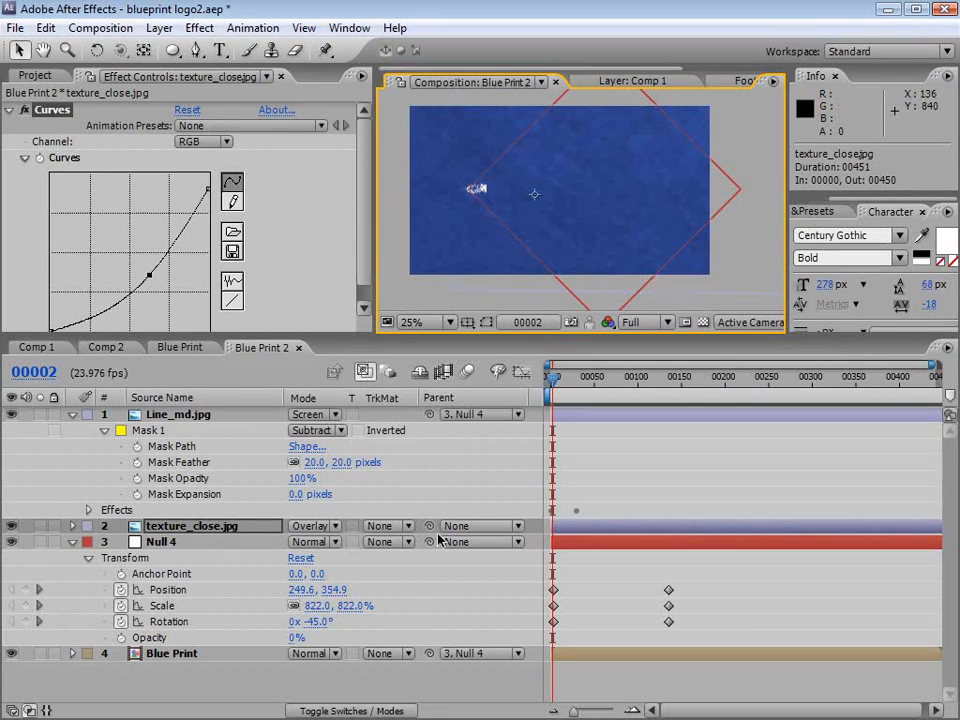
{"action": "left_click_drag", "start_coordinate": [429, 525], "coordinate": [172, 547]}
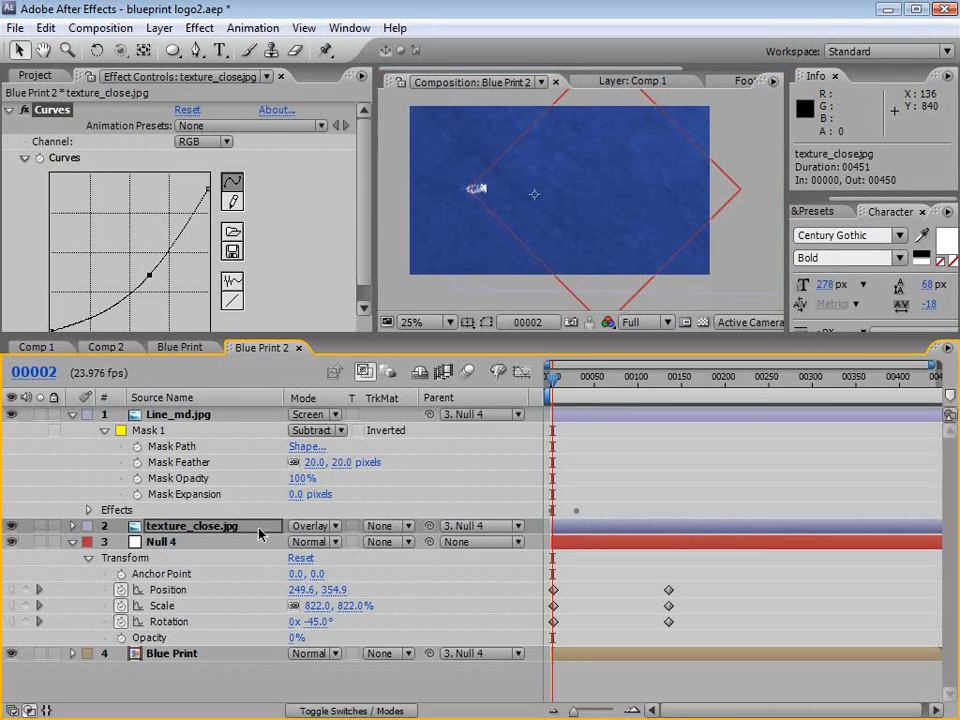
{"action": "left_click_drag", "start_coordinate": [553, 377], "coordinate": [671, 388]}
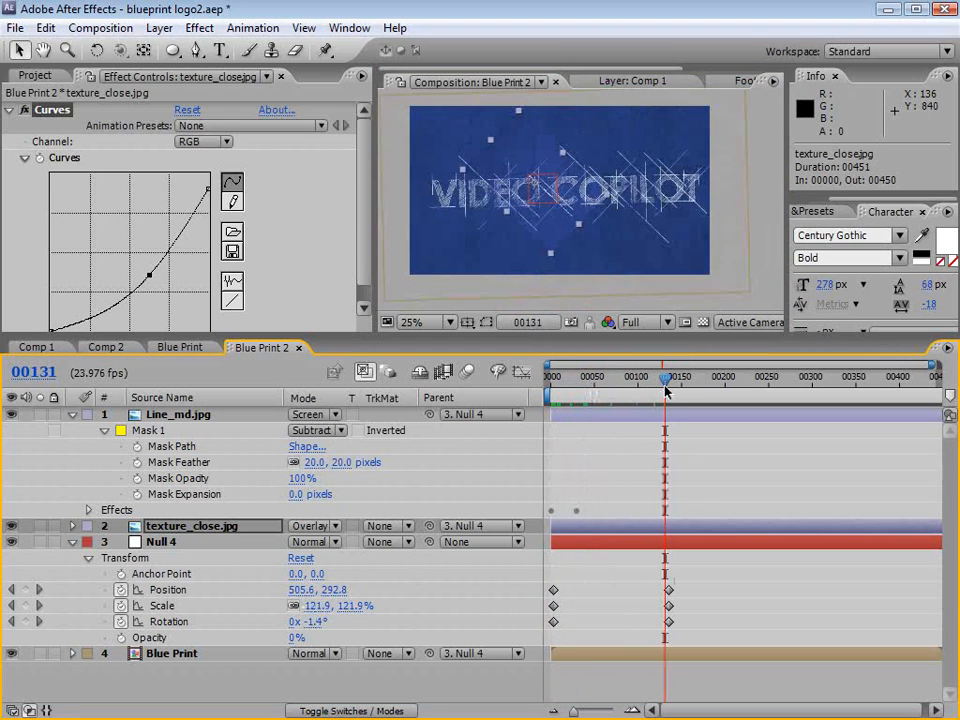
{"action": "scroll", "coordinate": [534, 186], "scroll_direction": "up", "scroll_amount": 2}
{"action": "key", "text": "grave"}
{"action": "scroll", "coordinate": [475, 314], "scroll_direction": "up", "scroll_amount": 2}
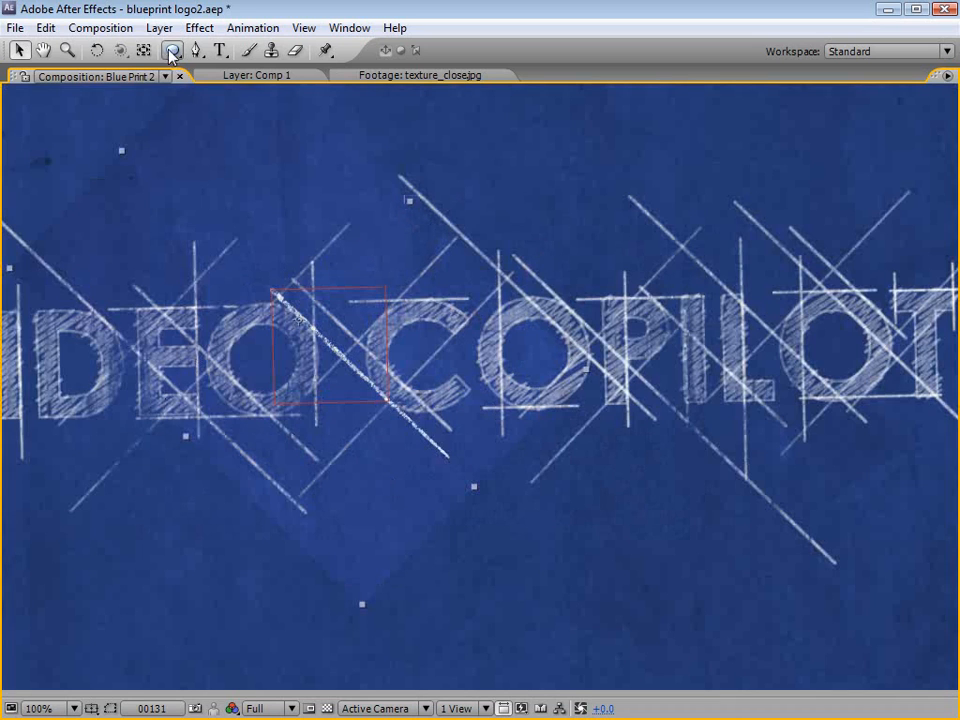
{"action": "key", "text": "grave"}
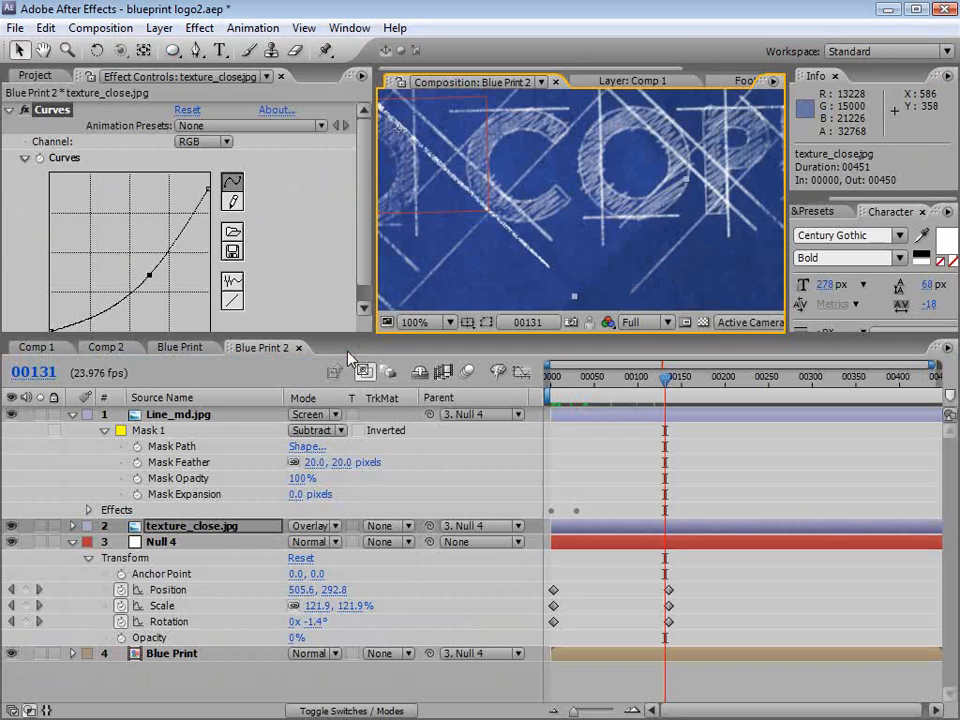
- Add a full-layer elliptical mask to texture_close.jpg and inspect its edge enlarged
{"action": "left_click", "coordinate": [185, 527]}
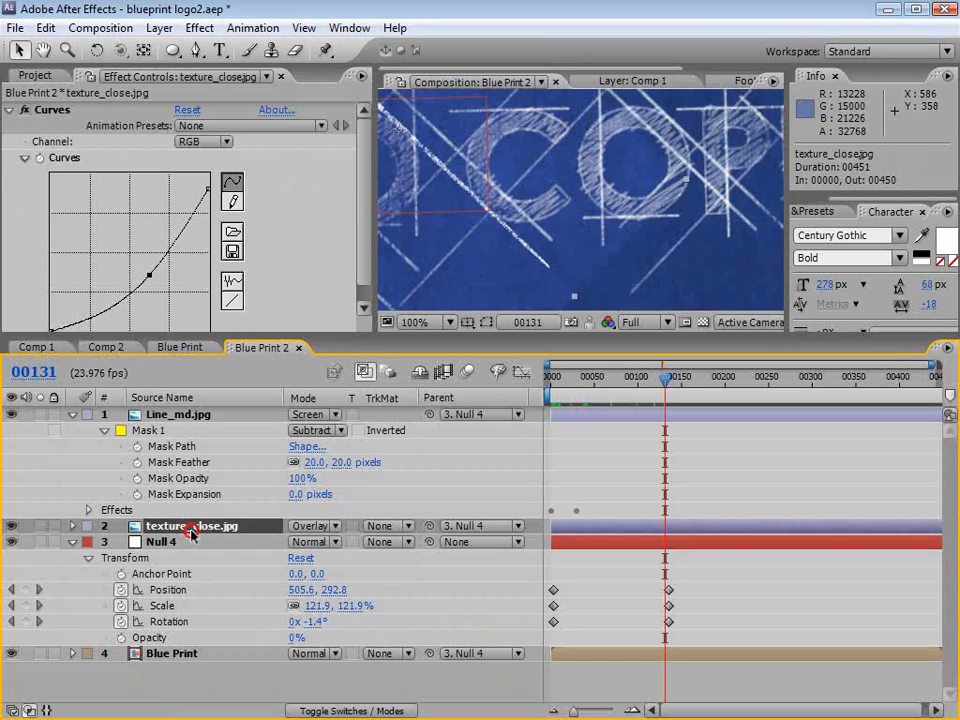
{"action": "double_click", "coordinate": [174, 51]}
{"action": "key", "text": "grave"}
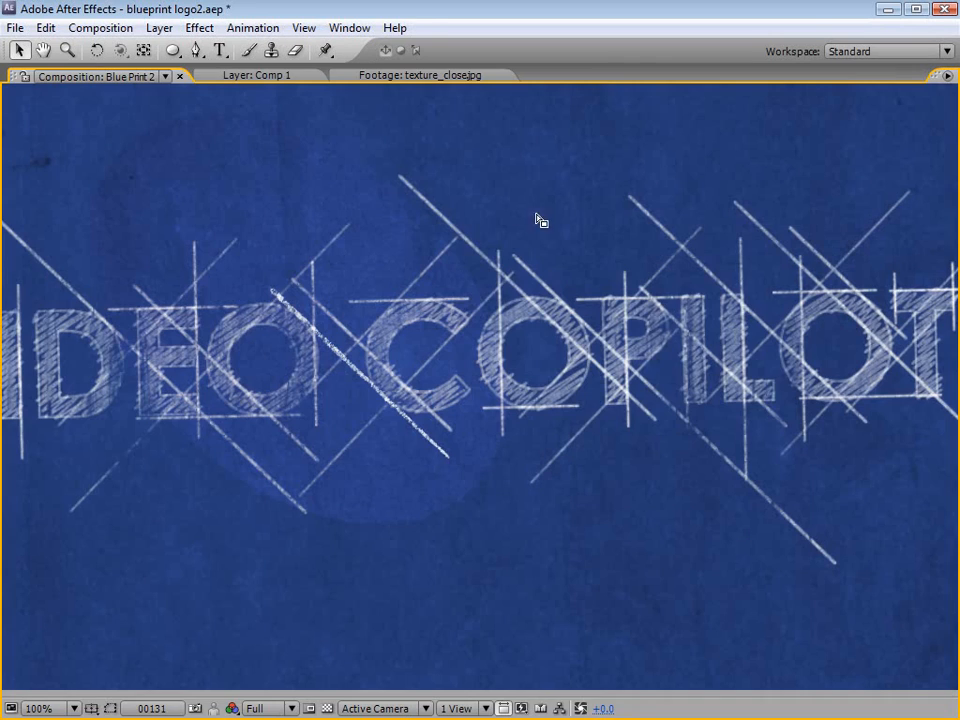
{"action": "key", "text": "grave"}
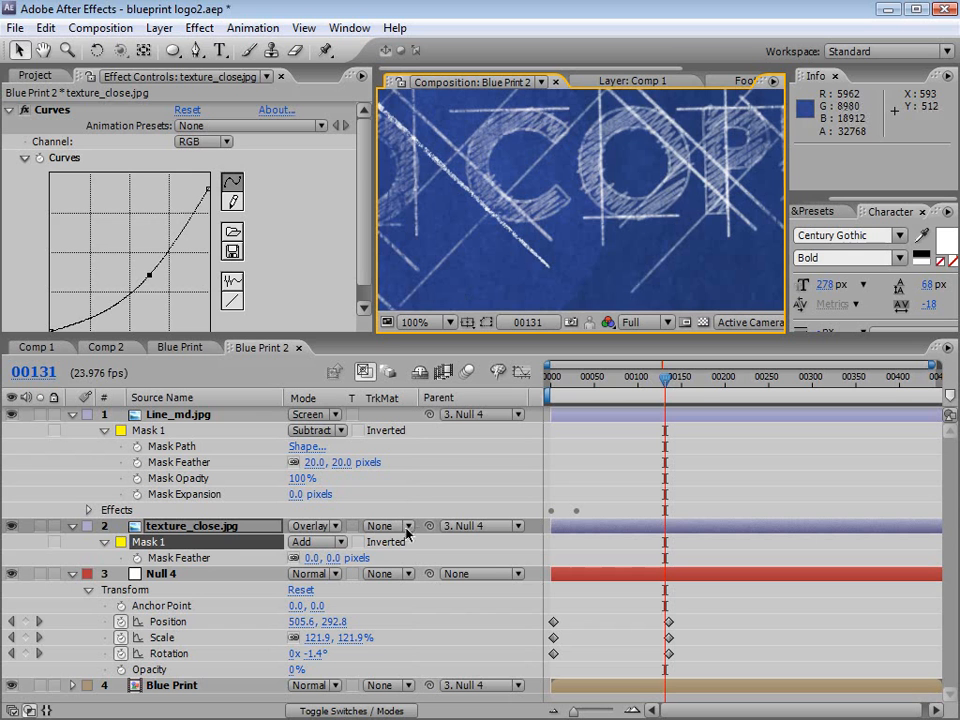
- Set the texture_close.jpg mask's feather to 241 pixels and its expansion to -200 pixels
{"action": "left_click", "coordinate": [176, 530]}
{"action": "key", "text": "f"}
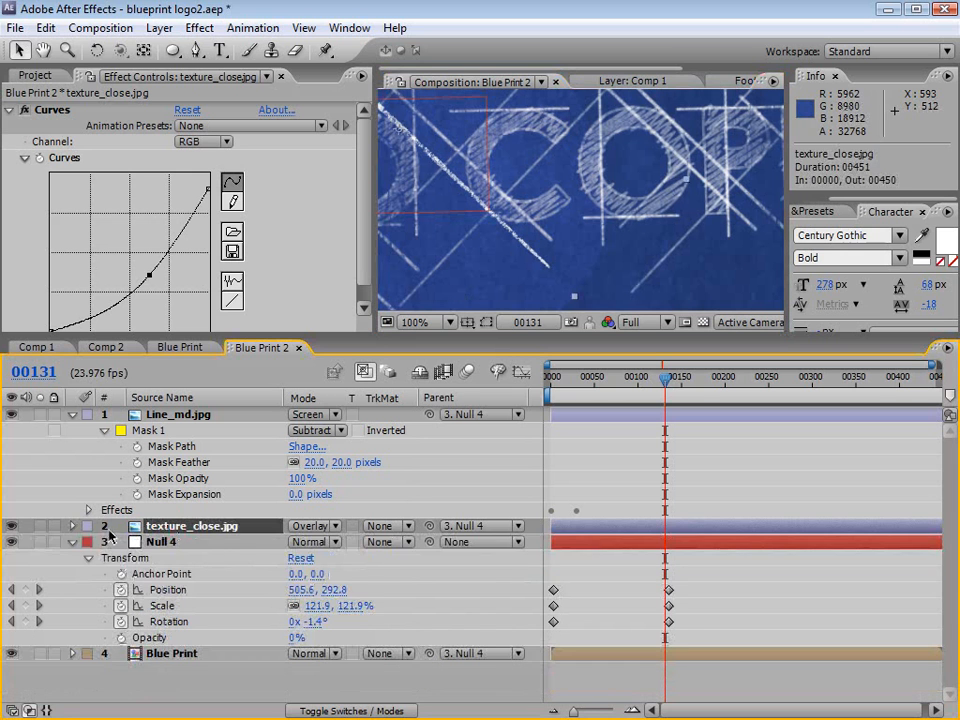
{"action": "left_click", "coordinate": [73, 526]}
{"action": "left_click", "coordinate": [88, 542]}
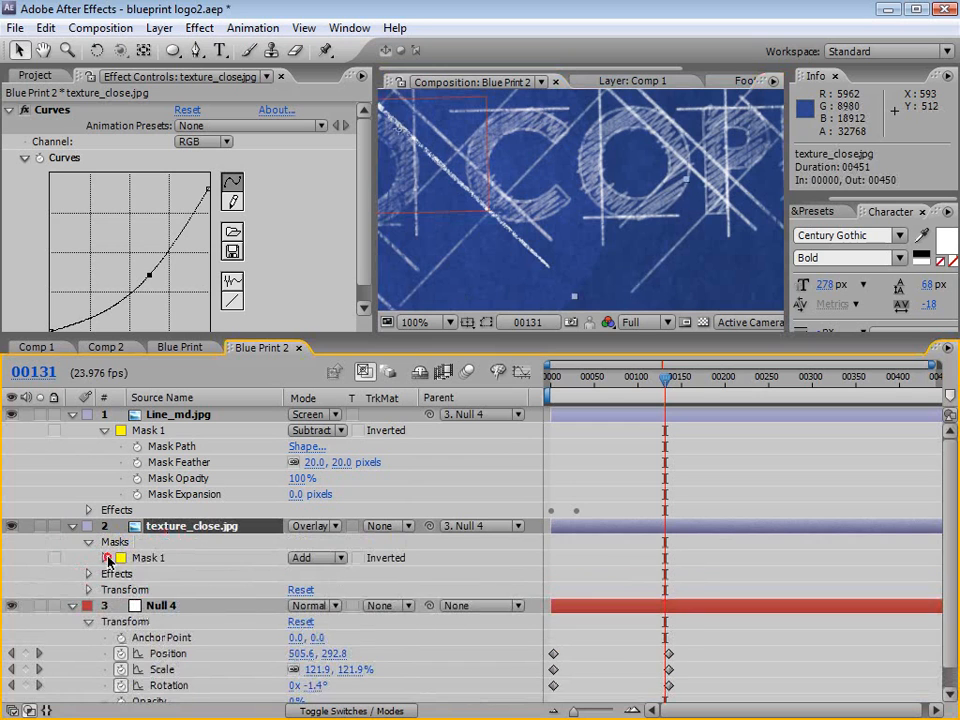
{"action": "left_click", "coordinate": [104, 558]}
{"action": "left_click_drag", "start_coordinate": [332, 592], "coordinate": [446, 592]}
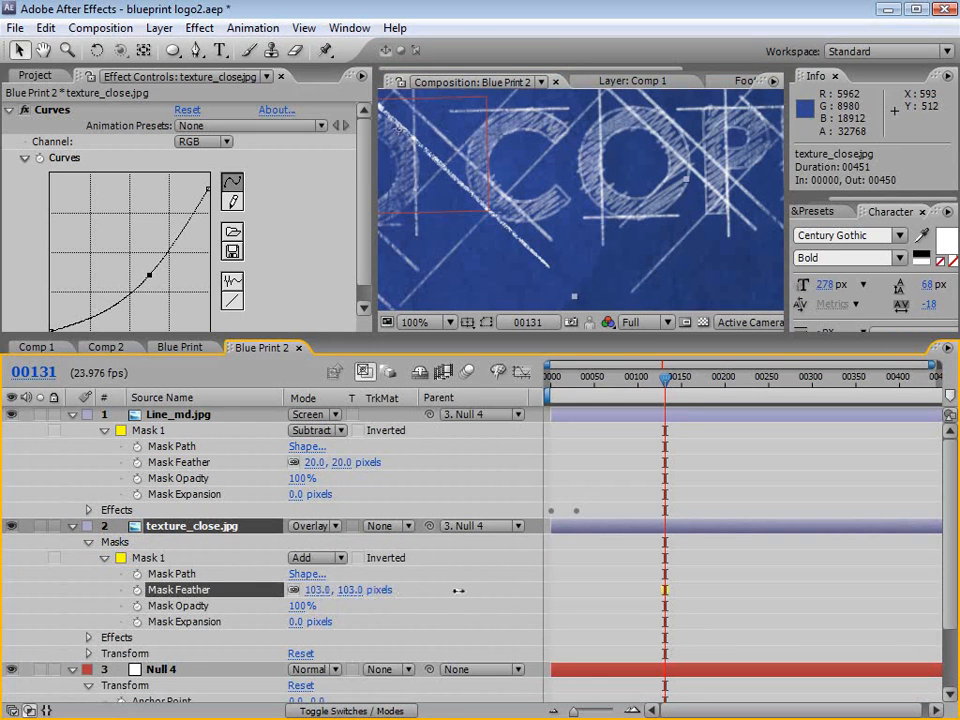
{"action": "left_click", "coordinate": [604, 257]}
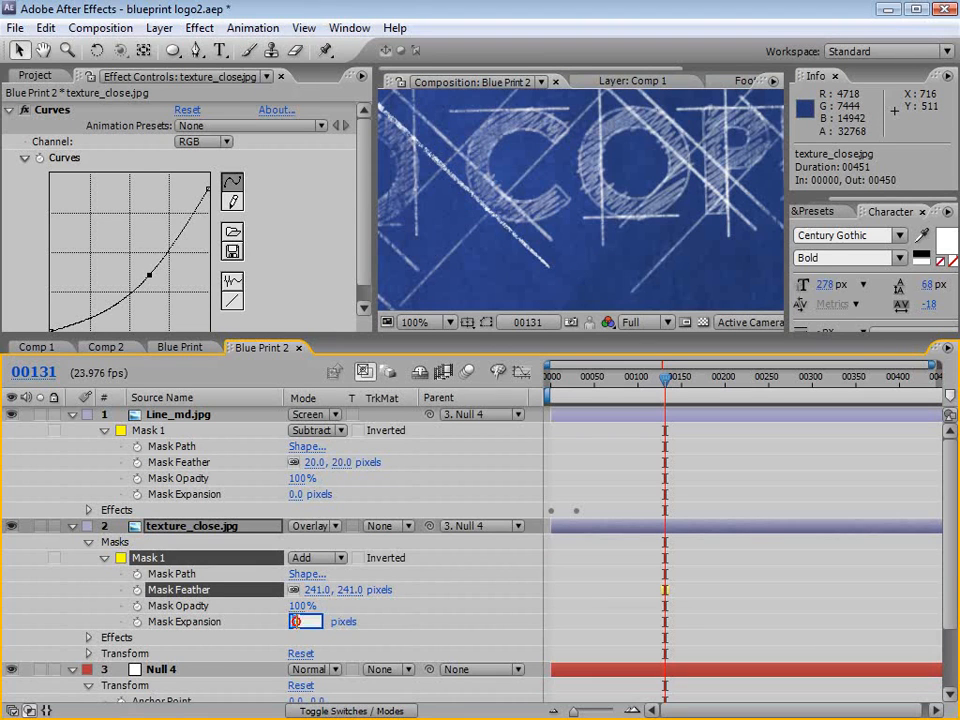
{"action": "type", "text": "-200"}
{"action": "key", "text": "Return"}
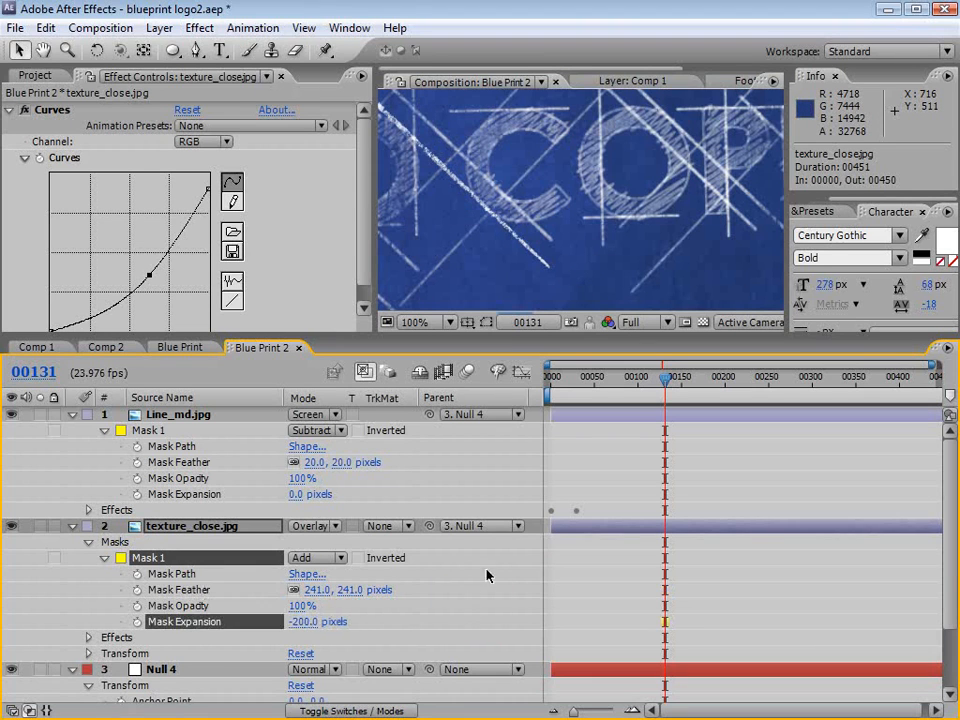
- Solo texture_close.jpg to inspect the mask's falloff and set its mask feather to 345 pixels
{"action": "left_click", "coordinate": [40, 525]}
{"action": "left_click_drag", "start_coordinate": [561, 267], "coordinate": [606, 272]}
{"action": "key", "text": "grave"}
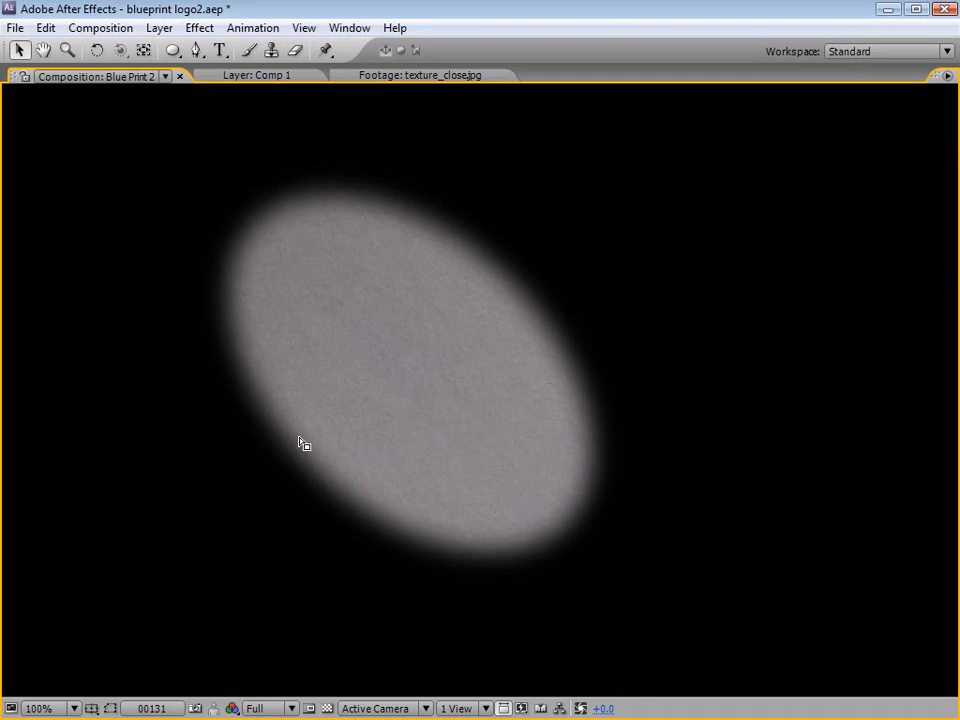
{"action": "key", "text": "comma"}
{"action": "key", "text": "grave"}
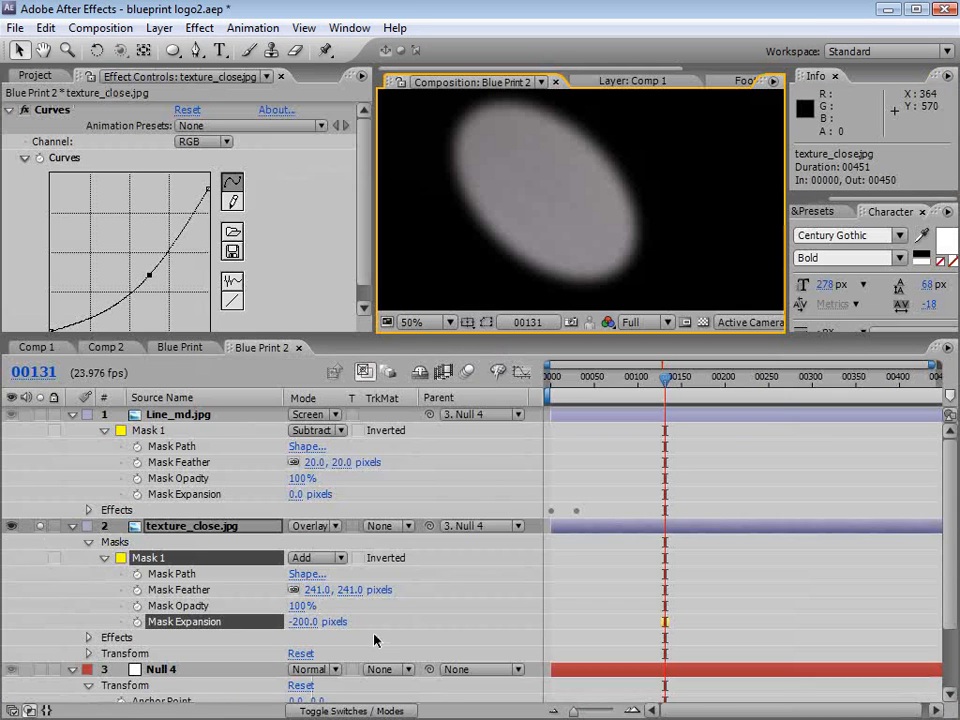
{"action": "left_click_drag", "start_coordinate": [318, 590], "coordinate": [437, 580]}
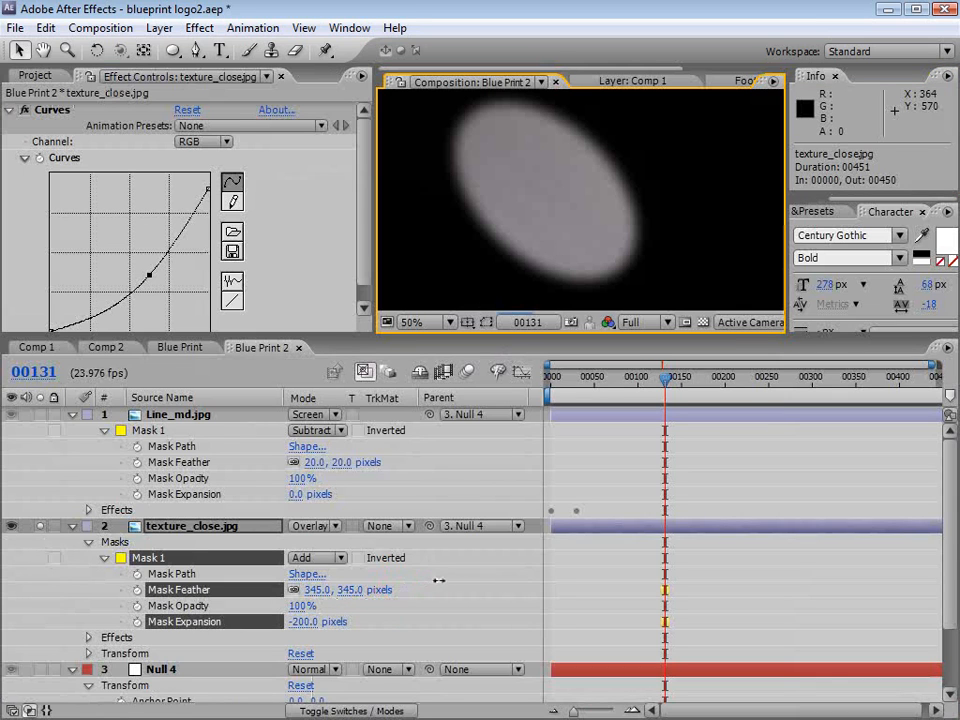
{"action": "left_click", "coordinate": [568, 558]}
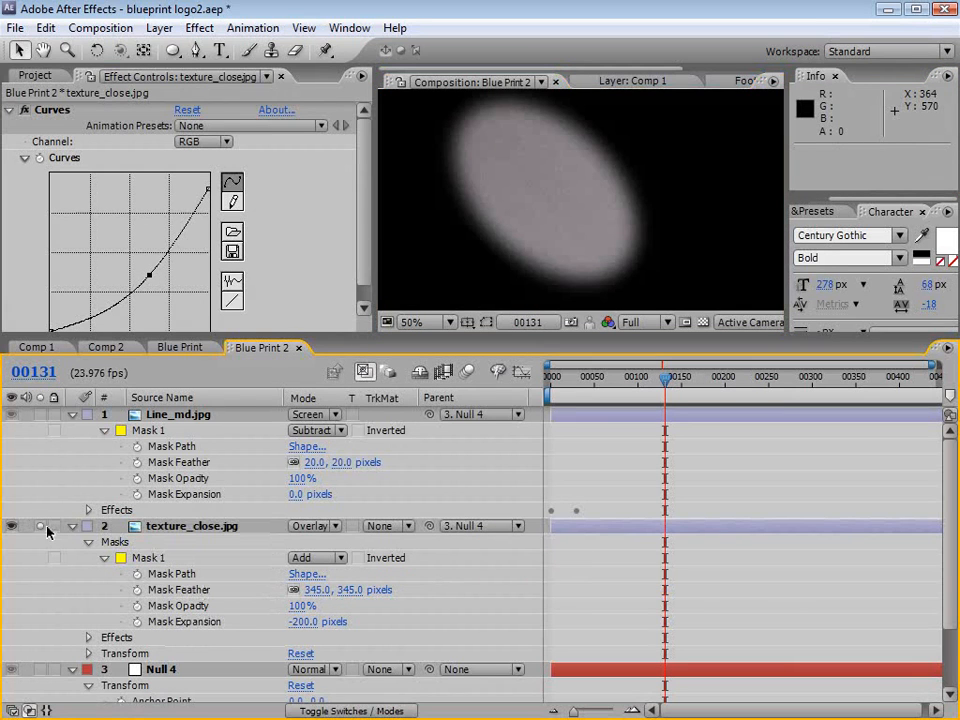
- Turn off the texture_close.jpg solo, check the blend over the title, and lower its RGB curve midpoint slightly
{"action": "left_click", "coordinate": [40, 530]}
{"action": "key", "text": "grave"}
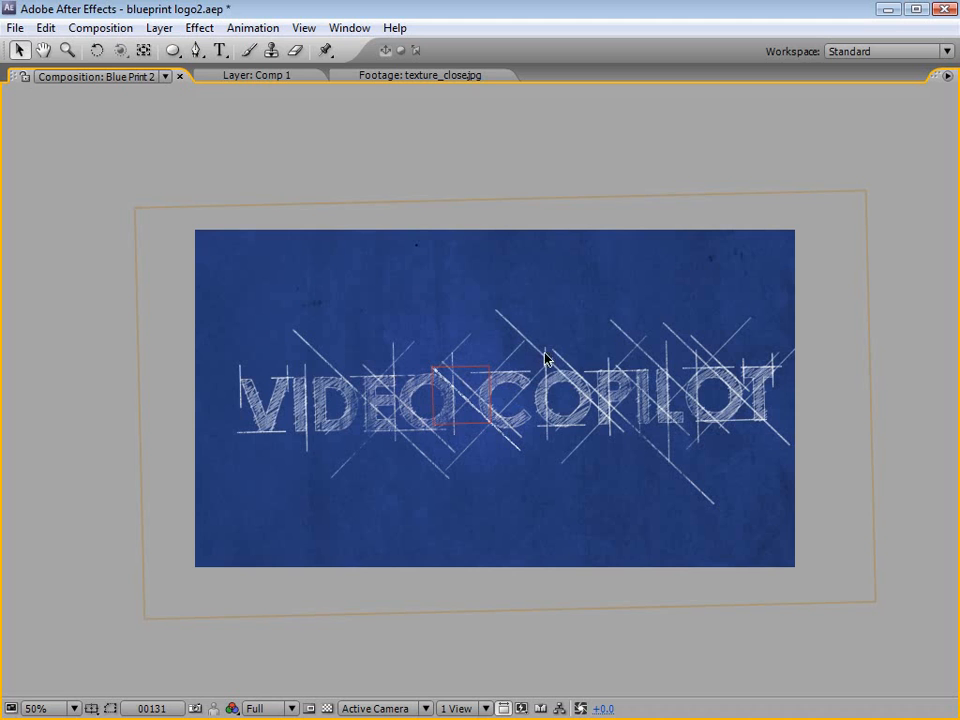
{"action": "key", "text": "grave"}
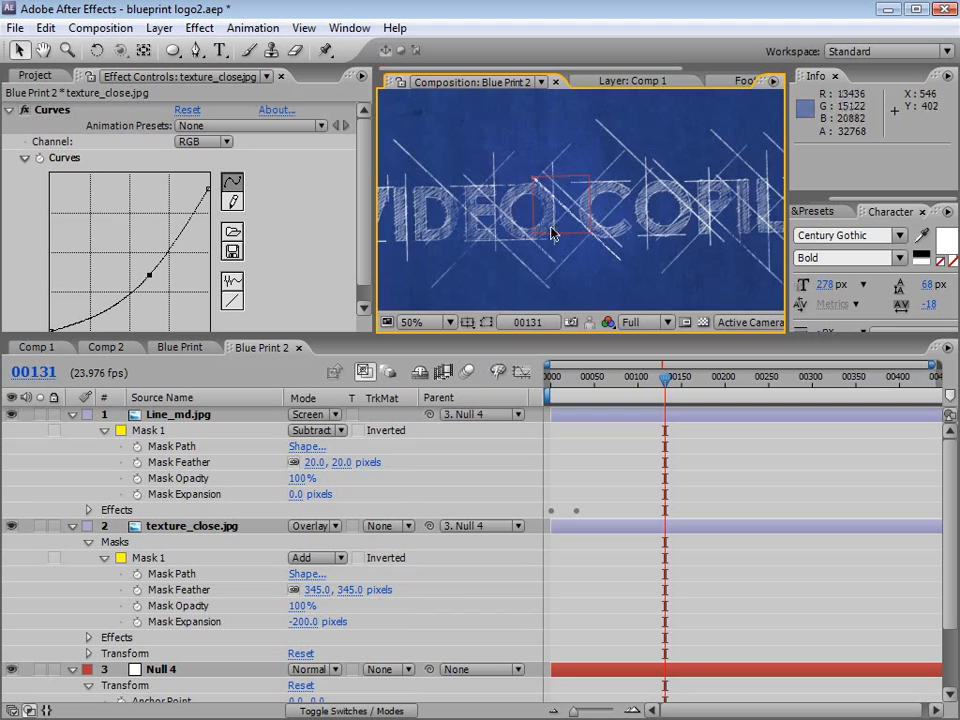
{"action": "left_click", "coordinate": [150, 275]}
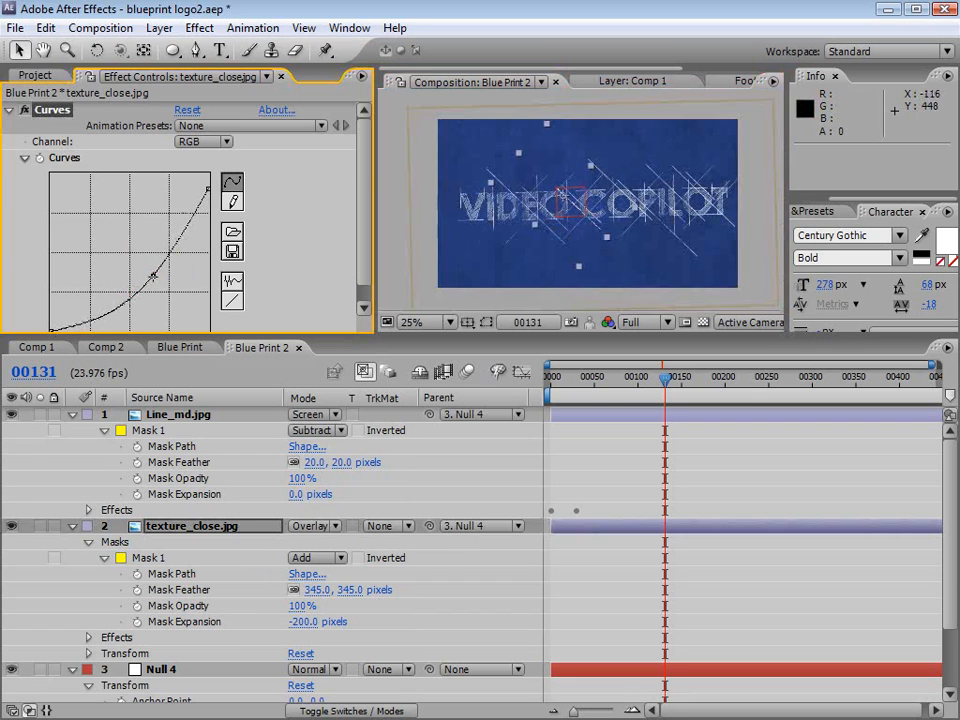
{"action": "left_click", "coordinate": [586, 500]}
- Collapse the properties of all layers and enlarge the composition viewer to show more of the title
{"action": "left_click", "coordinate": [160, 413]}
{"action": "key", "text": "ctrl+a"}
{"action": "left_click", "coordinate": [73, 414]}
{"action": "left_click", "coordinate": [582, 550]}
{"action": "left_click_drag", "start_coordinate": [520, 336], "coordinate": [520, 475]}
{"action": "scroll", "coordinate": [554, 300], "scroll_direction": "up", "scroll_amount": 1}
{"action": "key", "text": "space"}
{"action": "left_click_drag", "start_coordinate": [554, 300], "coordinate": [596, 358]}
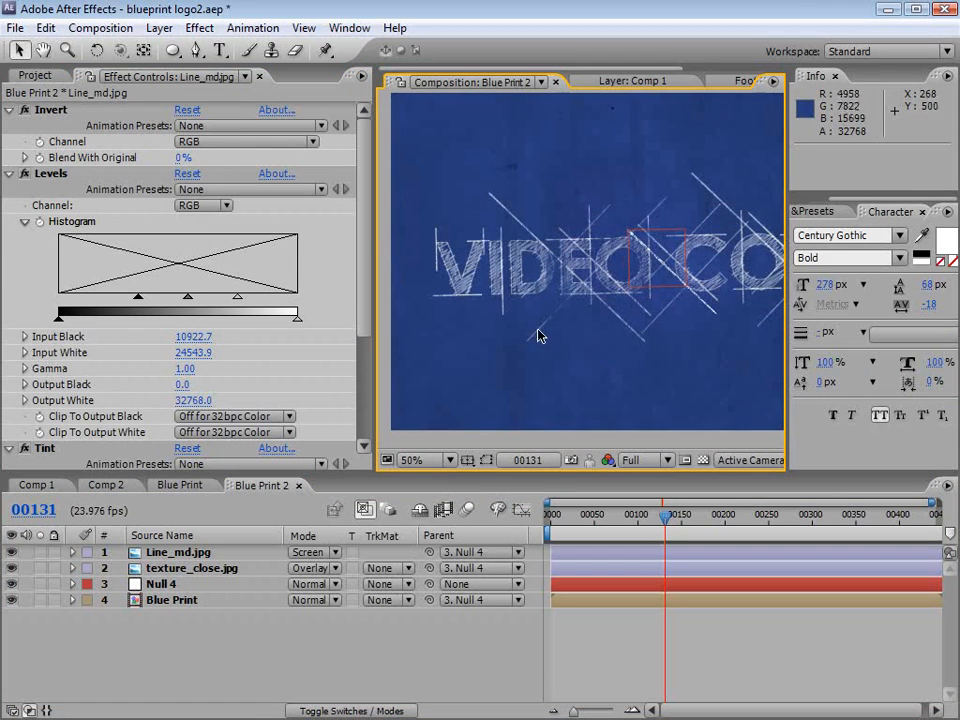
{"action": "left_click_drag", "start_coordinate": [368, 330], "coordinate": [164, 340]}
{"action": "key", "text": "space"}
{"action": "left_click_drag", "start_coordinate": [606, 297], "coordinate": [517, 308]}
- Reveal Null 4's keyframed properties with Line_md.jpg and texture_close.jpg hidden, and return to frame 0
{"action": "left_click", "coordinate": [163, 585]}
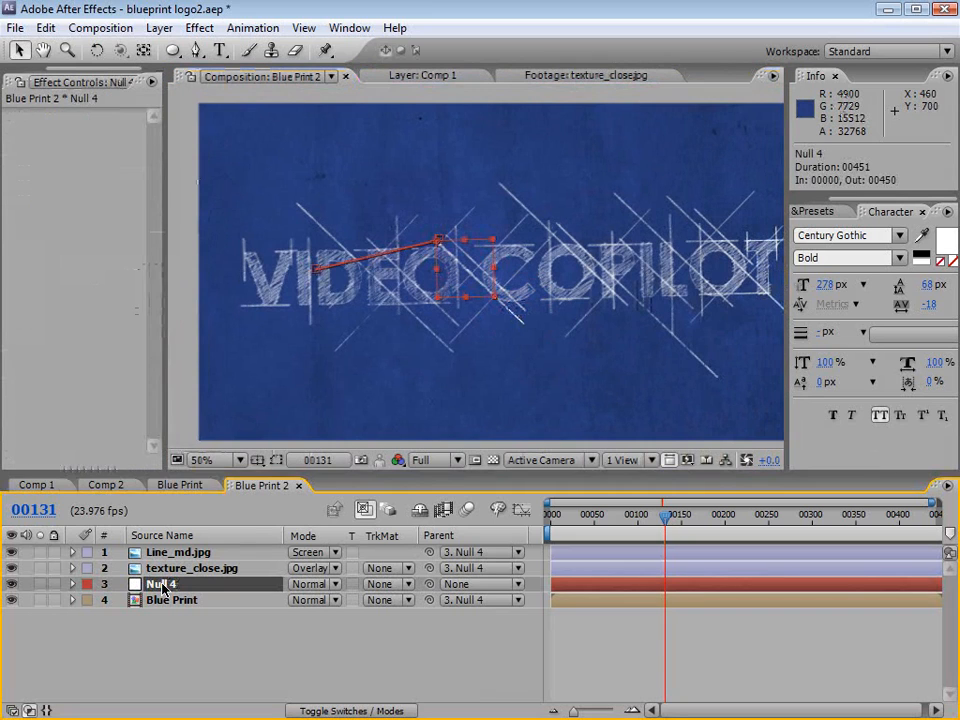
{"action": "key", "text": "u"}
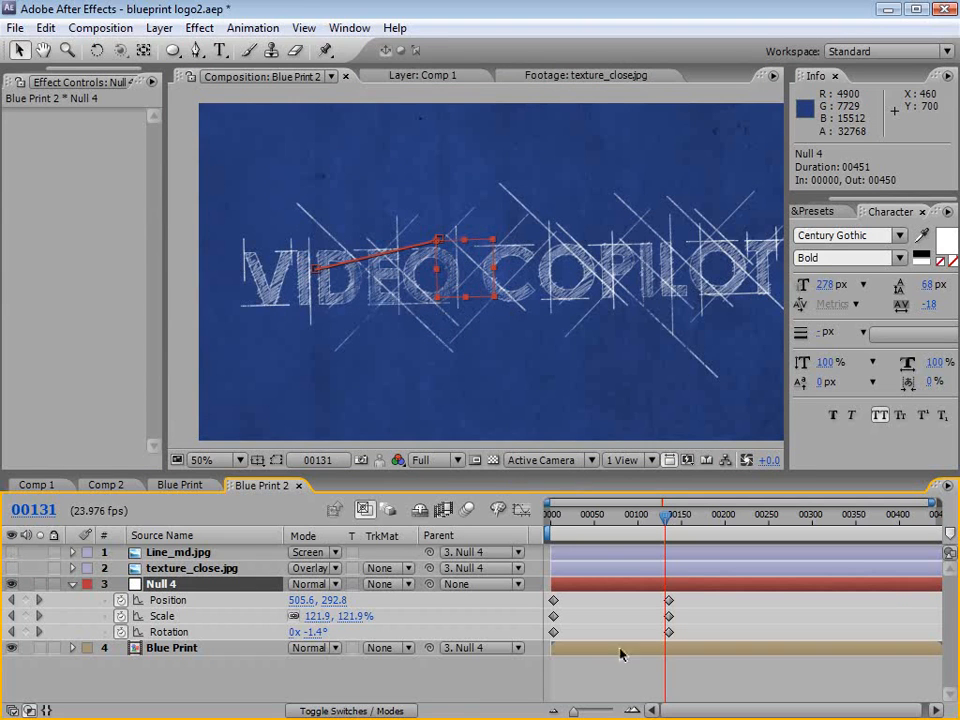
{"action": "left_click_drag", "start_coordinate": [628, 516], "coordinate": [548, 526]}
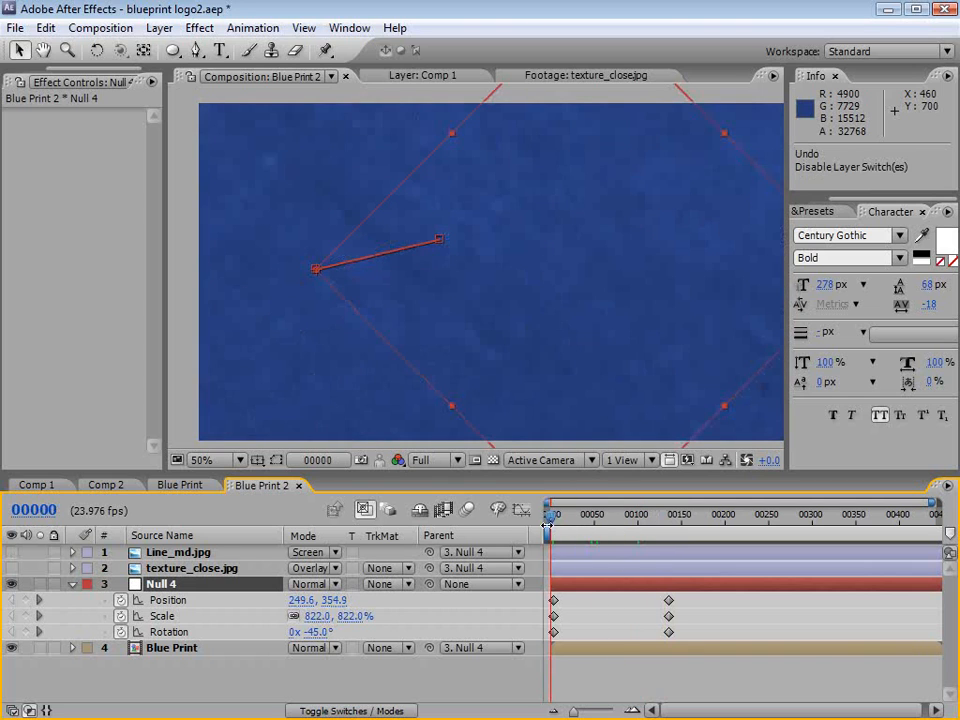
{"action": "key", "text": "equal"}
{"action": "key", "text": "equal"}
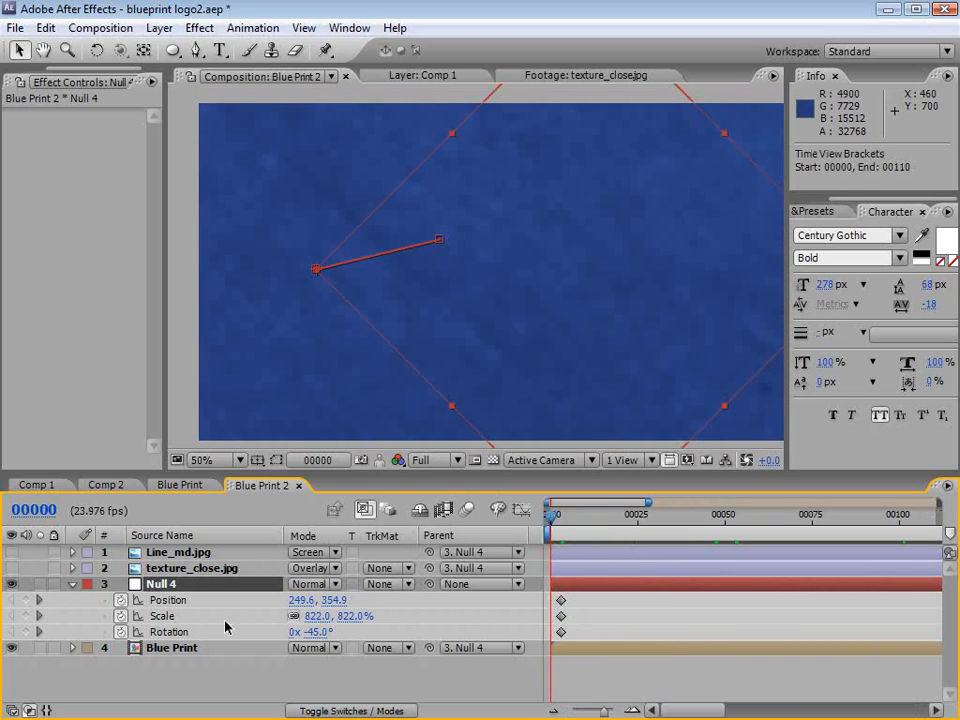
- Easy Ease Null 4's Rotation keyframes and stretch the first keyframe's outgoing handle to about frame 85 in the Graph Editor
{"action": "left_click", "coordinate": [170, 633]}
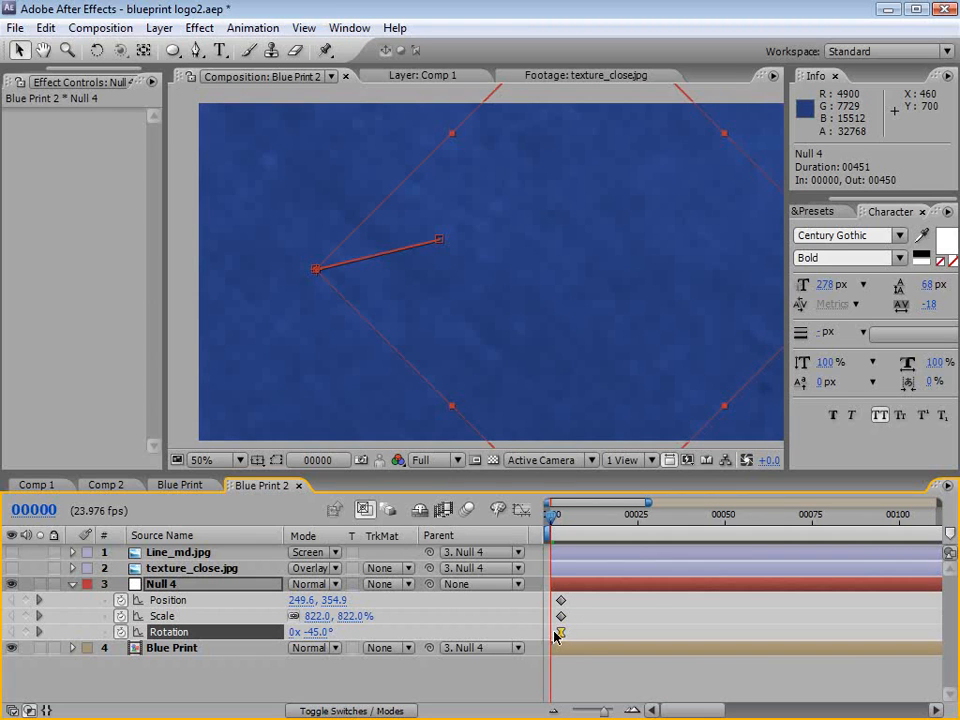
{"action": "left_click", "coordinate": [521, 510]}
{"action": "left_click_drag", "start_coordinate": [527, 472], "coordinate": [521, 332]}
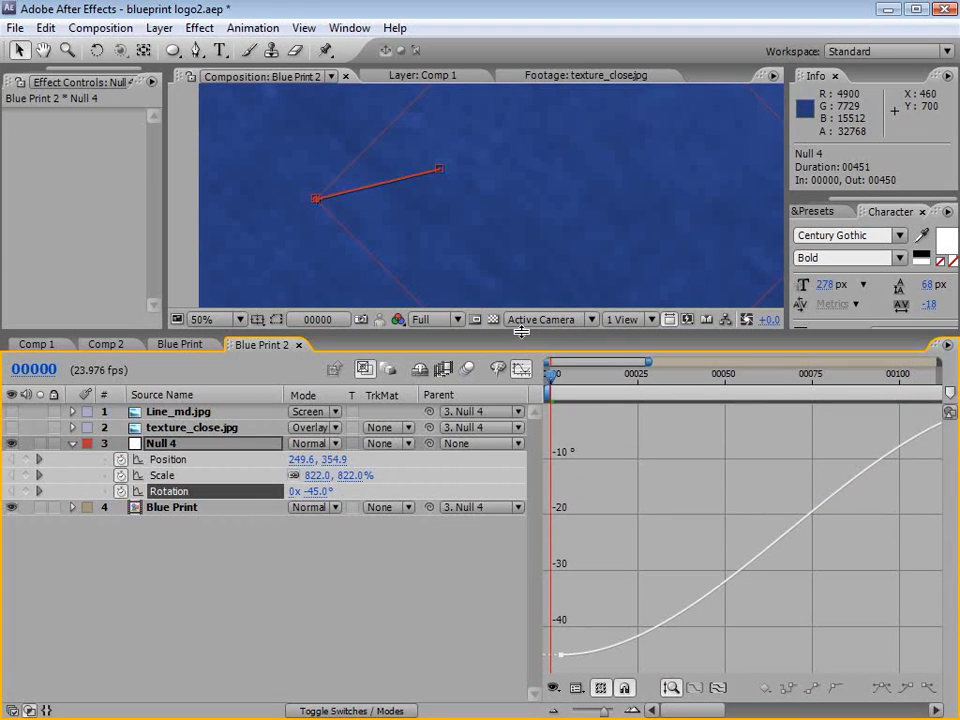
{"action": "left_click", "coordinate": [559, 656]}
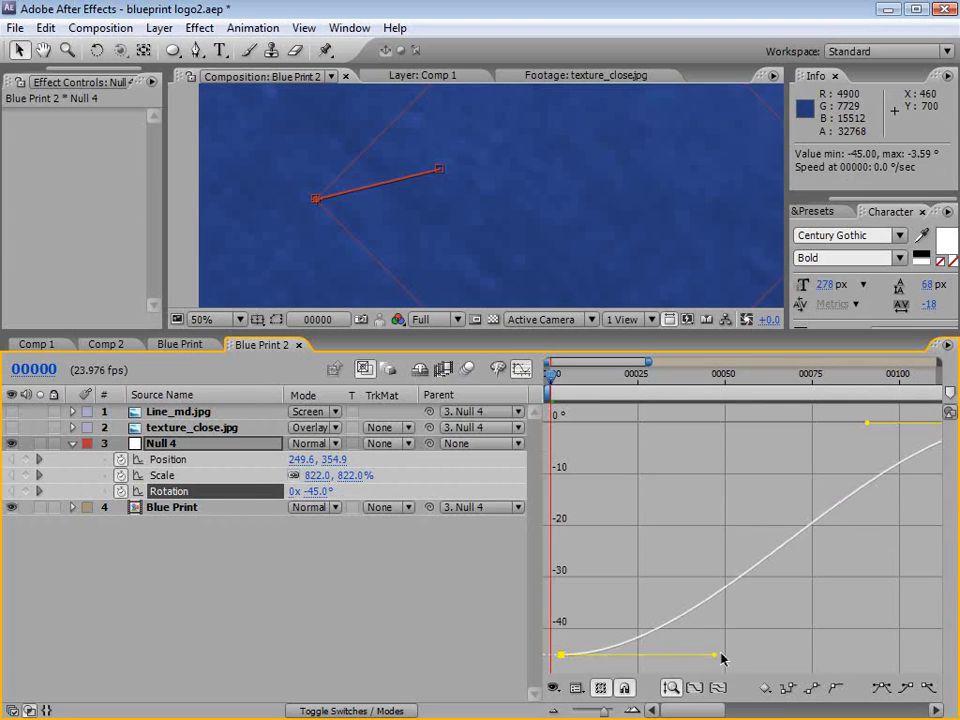
{"action": "left_click_drag", "start_coordinate": [716, 658], "coordinate": [831, 656]}
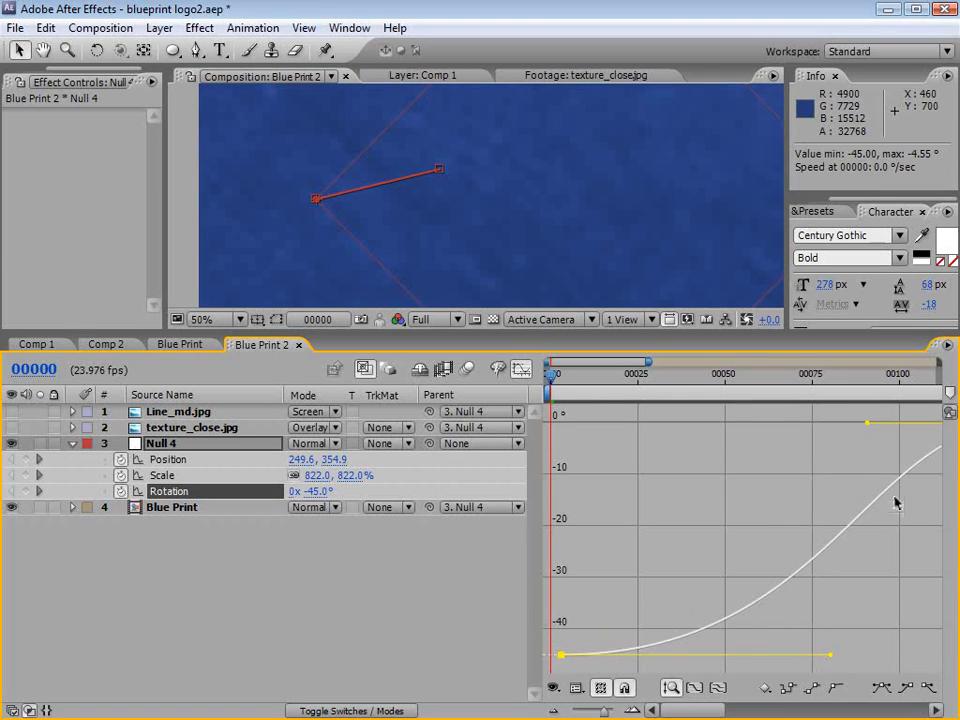
{"action": "left_click_drag", "start_coordinate": [831, 658], "coordinate": [848, 655]}
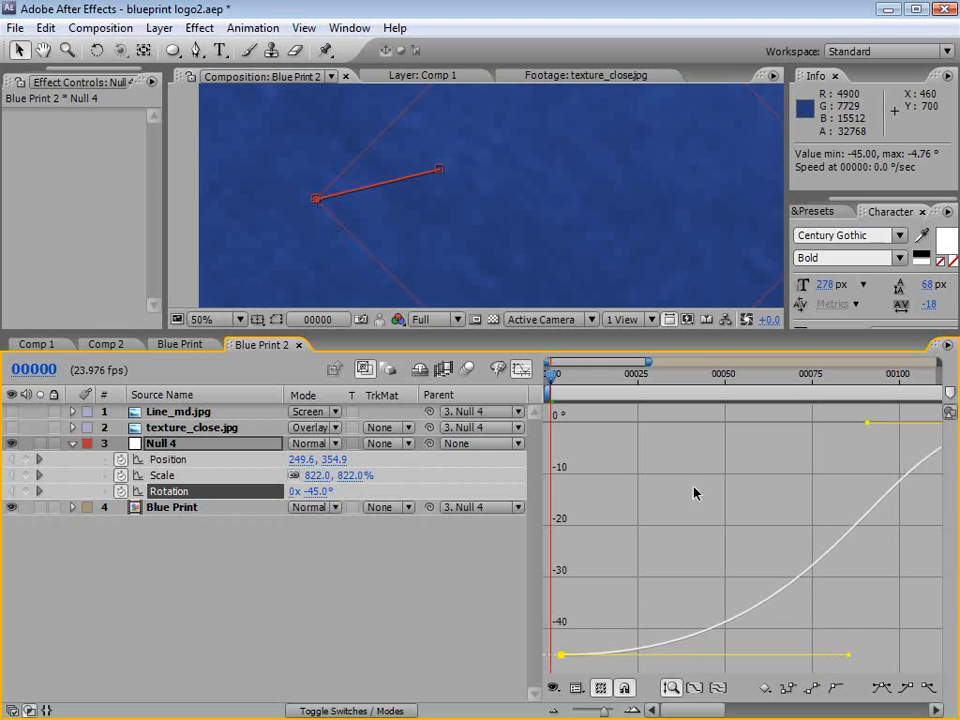
{"action": "left_click", "coordinate": [521, 369]}
{"action": "left_click", "coordinate": [645, 544]}
- Apply Exponential Scale to both of Null 4's Scale keyframes
{"action": "key", "text": "minus"}
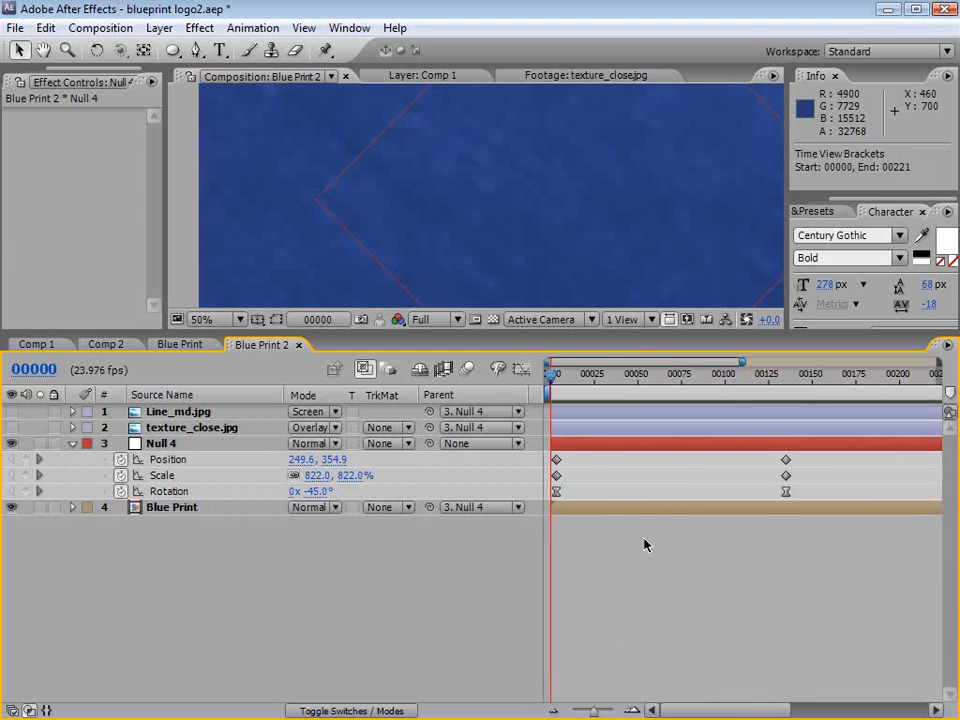
{"action": "key", "text": "minus"}
{"action": "left_click", "coordinate": [172, 480]}
{"action": "left_click_drag", "start_coordinate": [704, 472], "coordinate": [550, 481]}
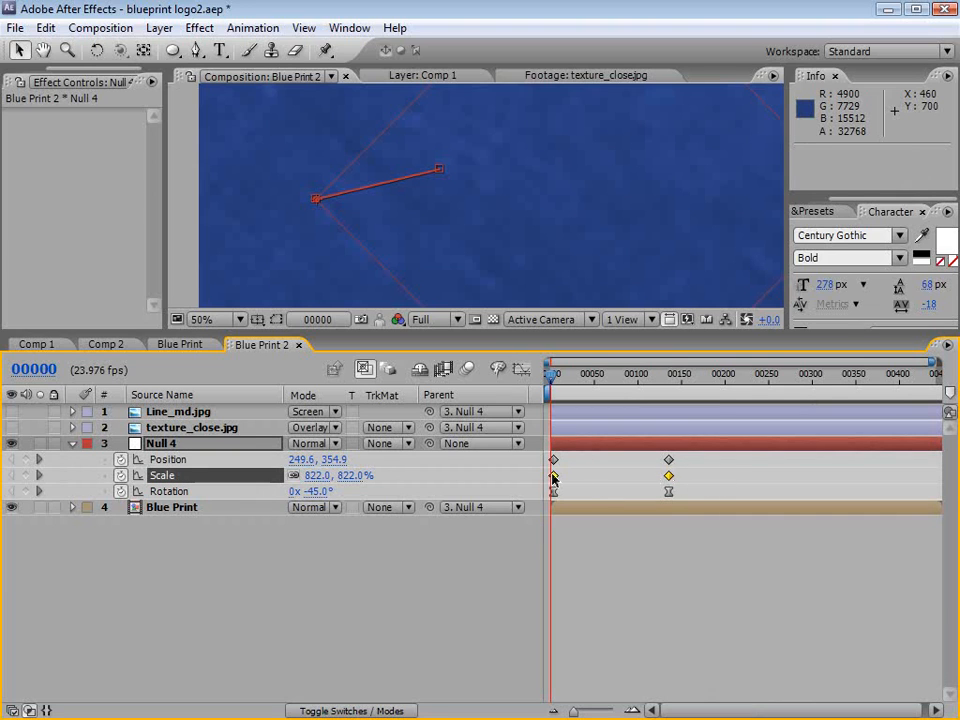
{"action": "left_click", "coordinate": [253, 28]}
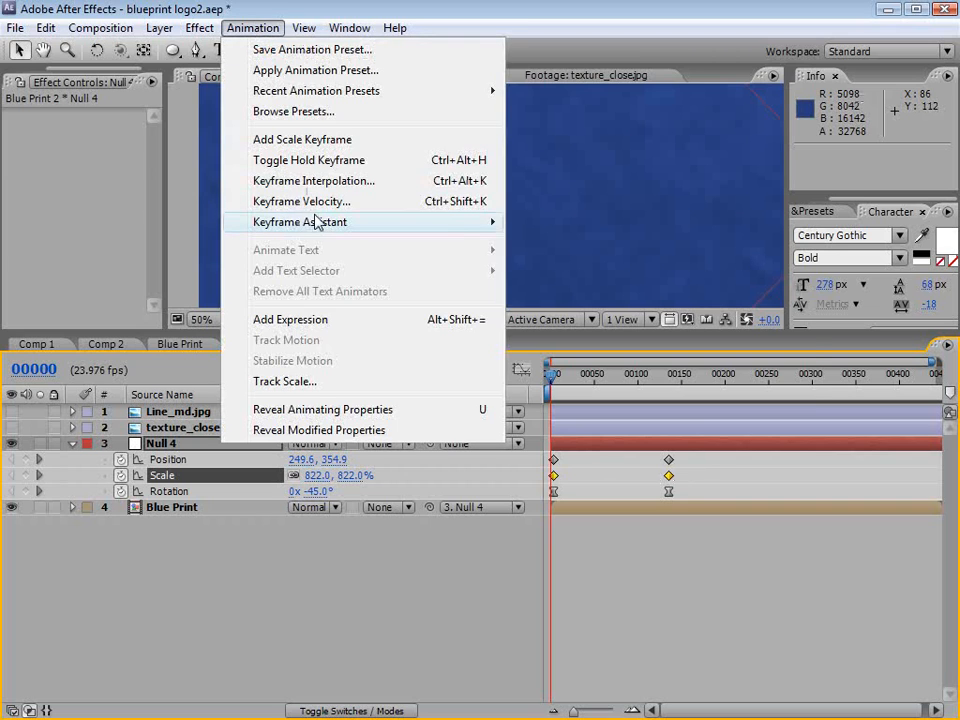
{"action": "mouse_move", "coordinate": [316, 221]}
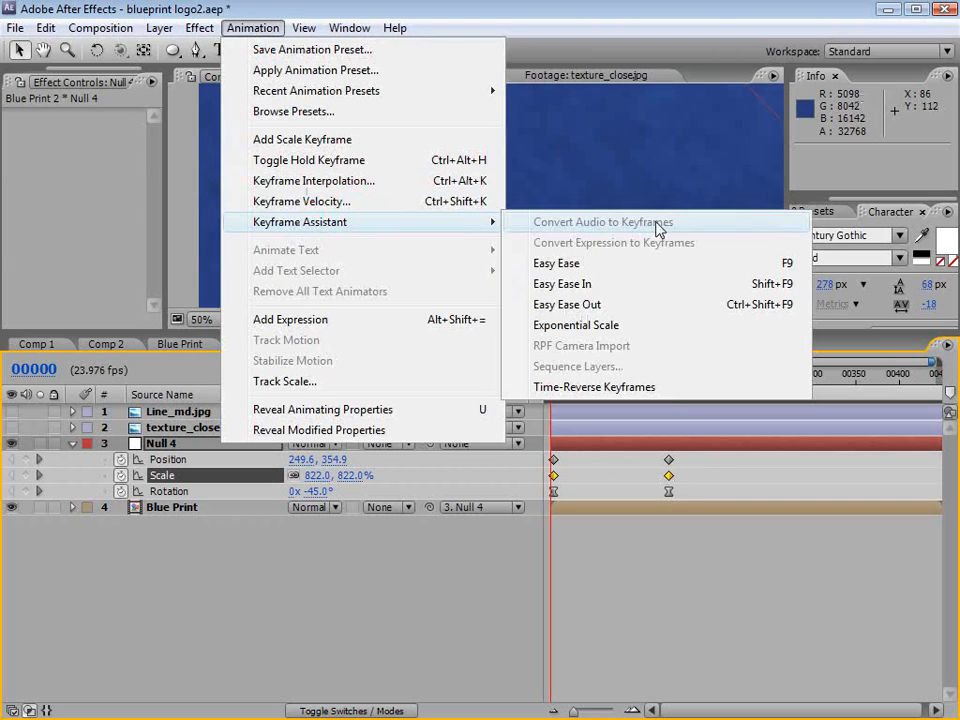
{"action": "left_click", "coordinate": [576, 325]}
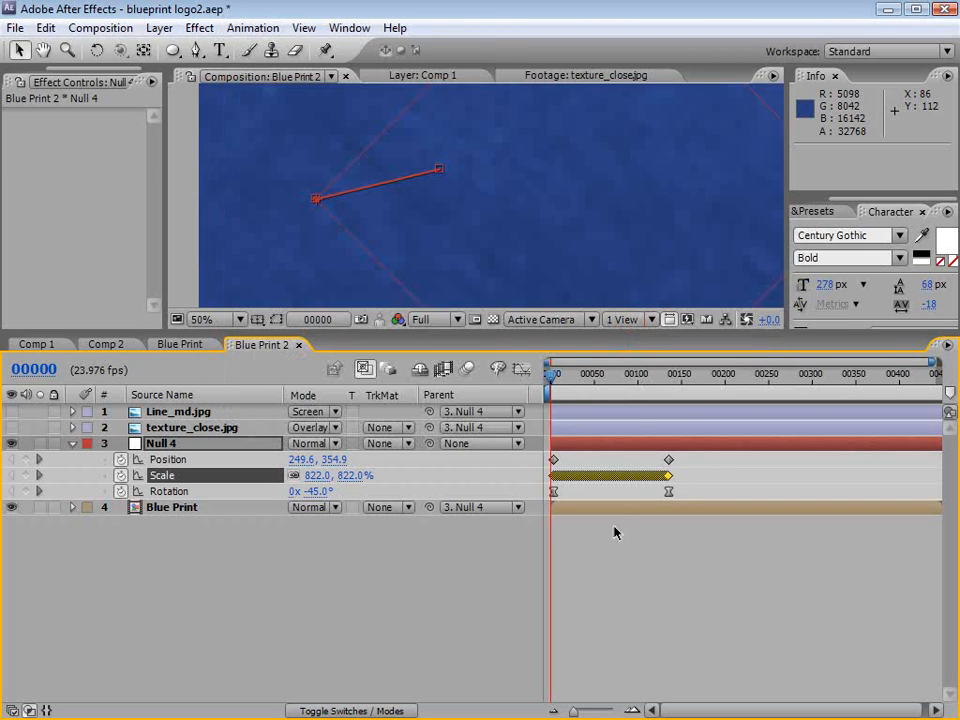
- Scrub through the Blue Print 2 move to frame 124 to examine the exponential zoom
{"action": "key", "text": "grave"}
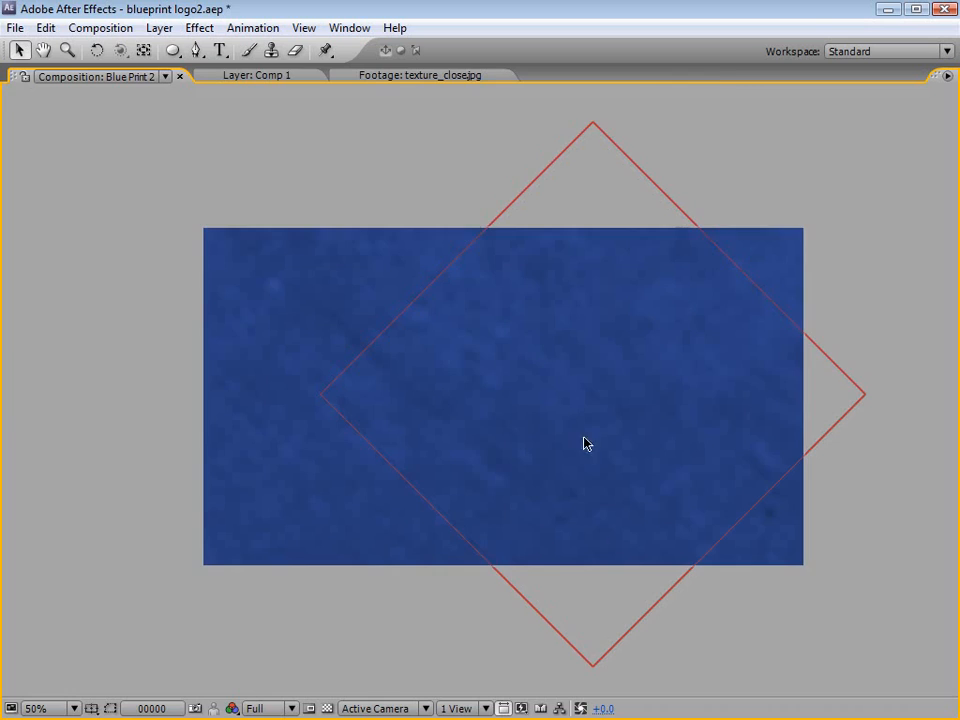
{"action": "key", "text": "grave"}
{"action": "left_click_drag", "start_coordinate": [562, 393], "coordinate": [660, 378]}
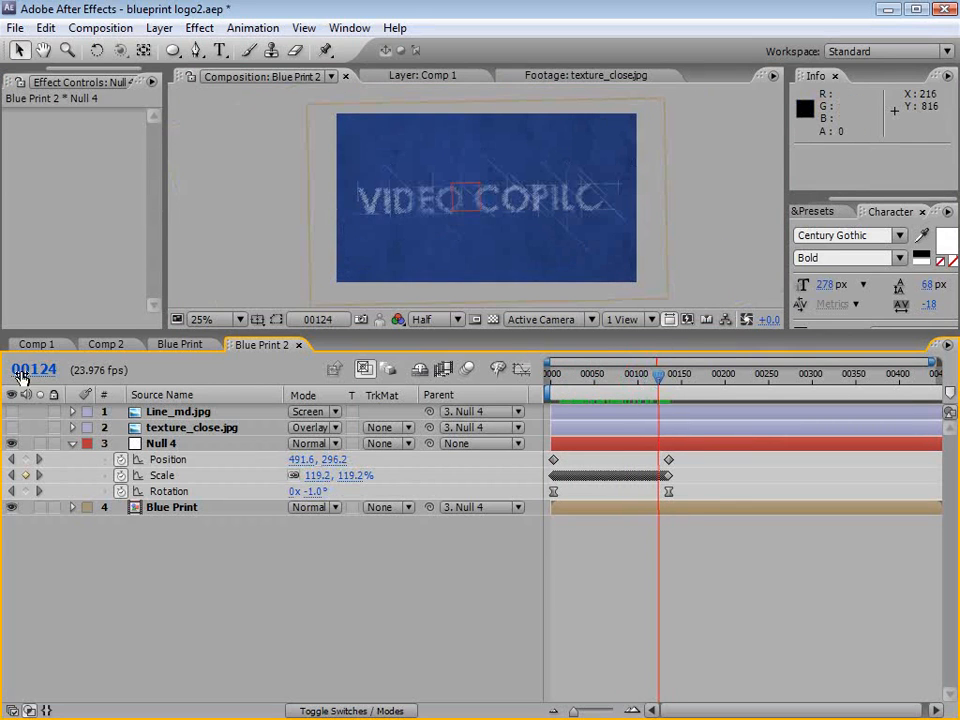
- Show Line_md.jpg and texture_close.jpg, hide Null 4, and view the title at full resolution in an enlarged viewer
{"action": "left_click_drag", "start_coordinate": [11, 428], "coordinate": [12, 411]}
{"action": "left_click", "coordinate": [437, 326]}
{"action": "left_click", "coordinate": [446, 340]}
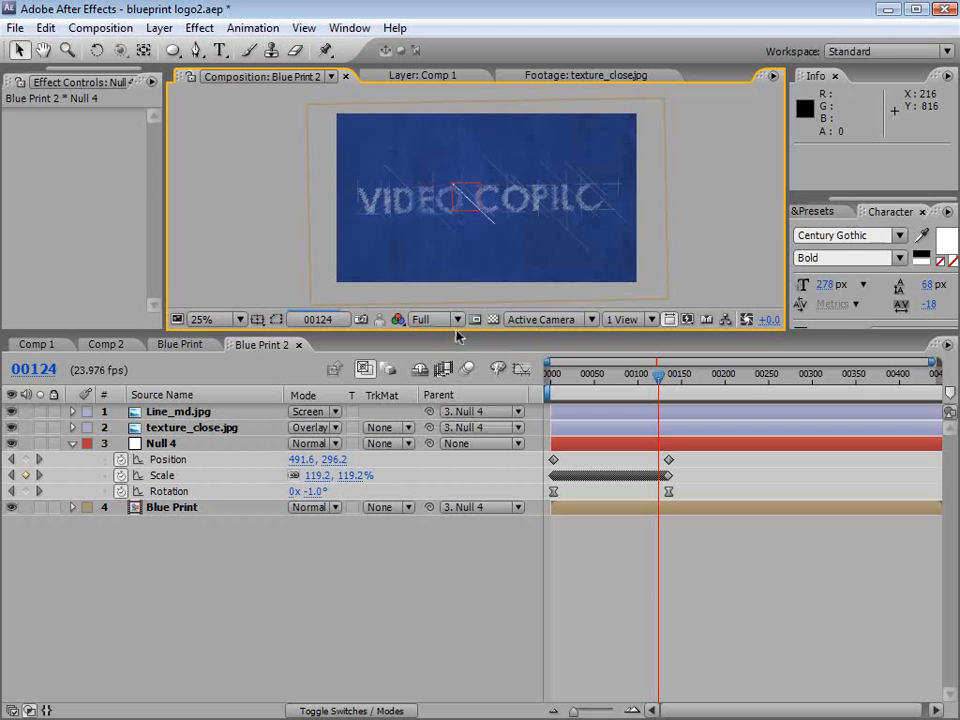
{"action": "left_click_drag", "start_coordinate": [456, 336], "coordinate": [456, 446]}
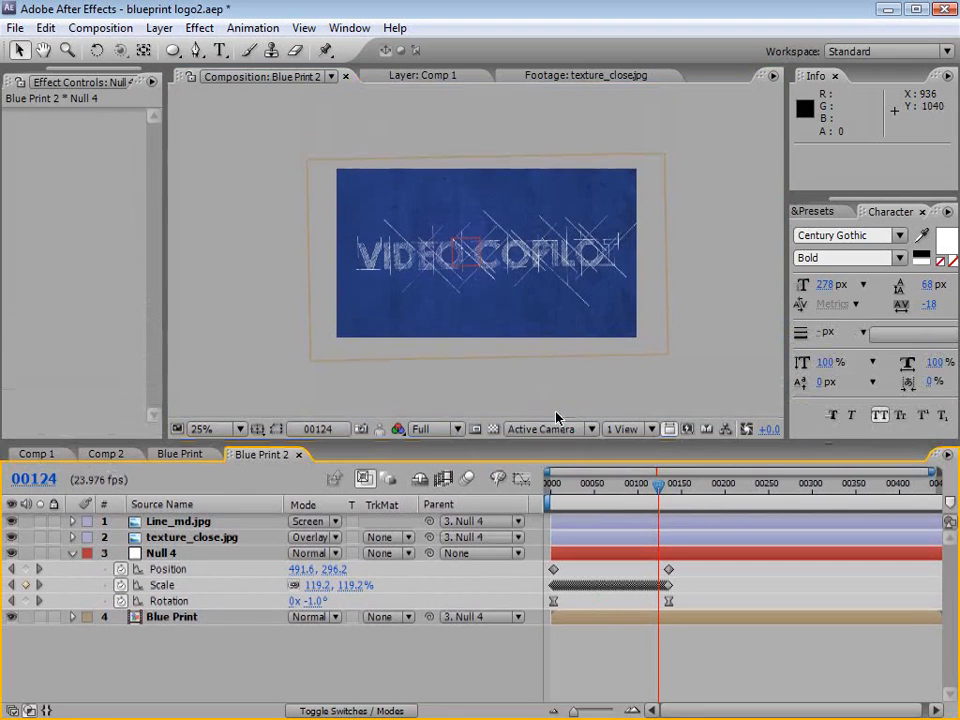
{"action": "scroll", "coordinate": [519, 326], "scroll_direction": "up", "scroll_amount": 1}
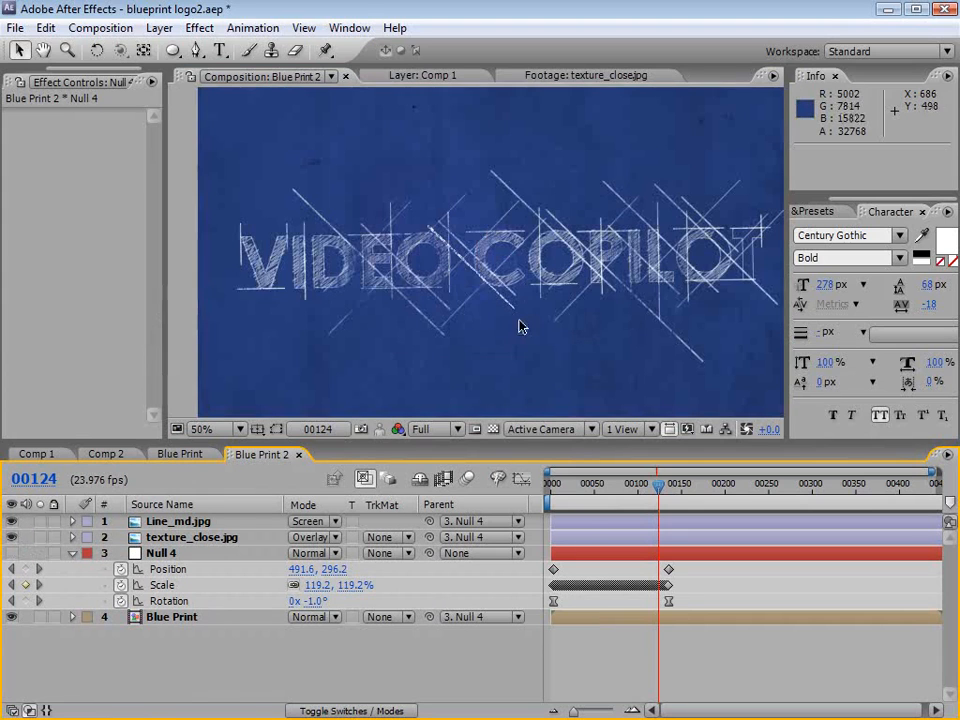
- At frame 6, set the Feather of Line_md.jpg's Linear Wipe to 35
{"action": "left_click_drag", "start_coordinate": [555, 484], "coordinate": [557, 484]}
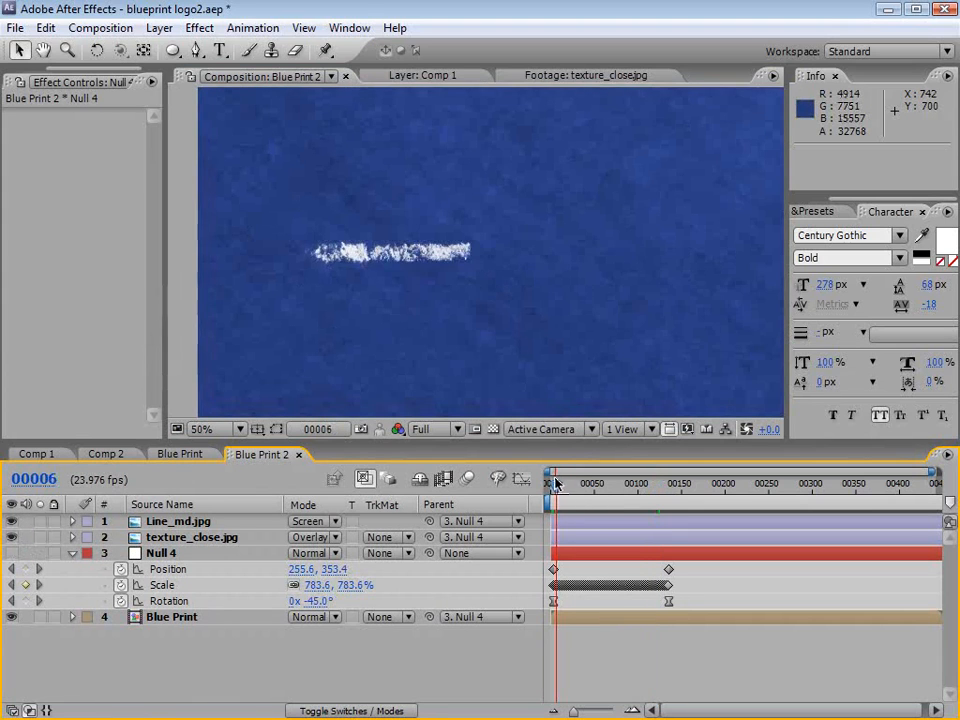
{"action": "left_click", "coordinate": [190, 524]}
{"action": "left_click_drag", "start_coordinate": [166, 271], "coordinate": [256, 295]}
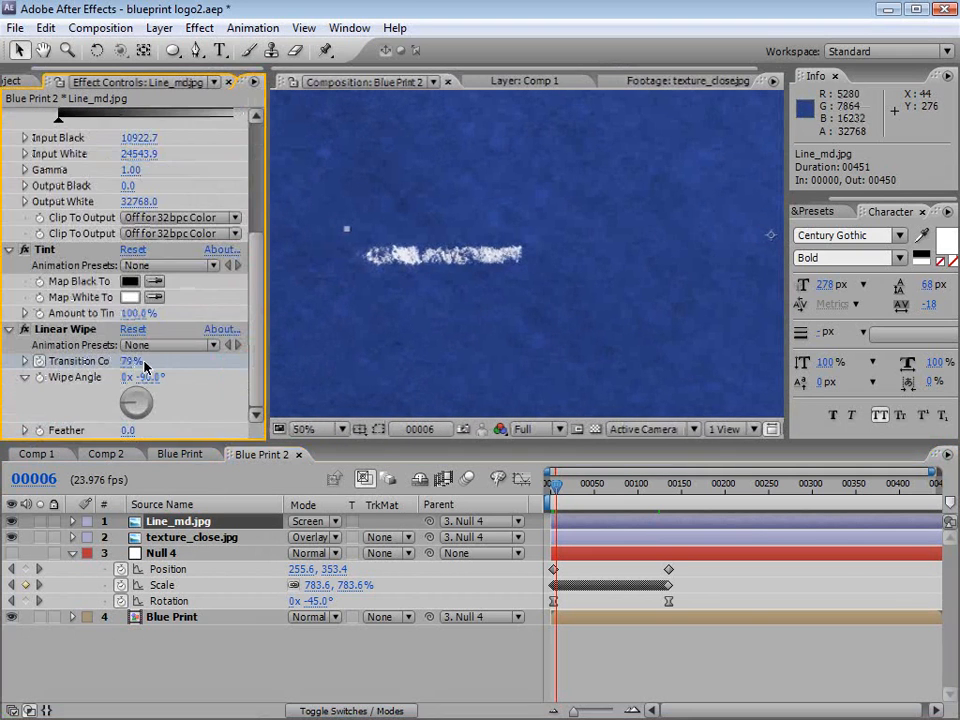
{"action": "left_click", "coordinate": [130, 430]}
{"action": "type", "text": "5"}
{"action": "key", "text": "Return"}
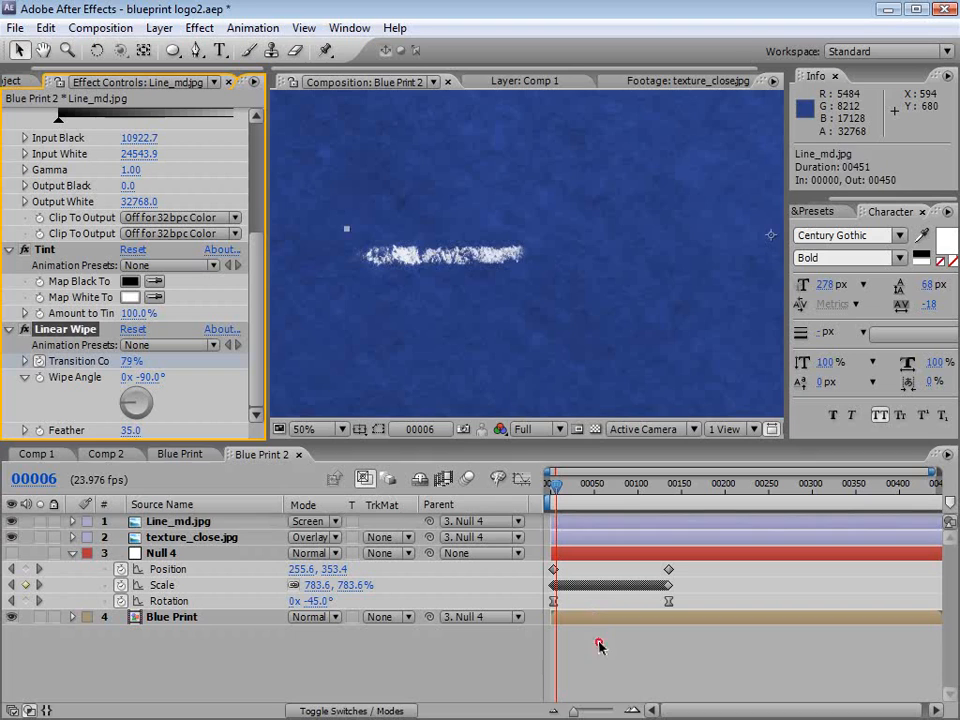
{"action": "left_click", "coordinate": [598, 700]}
{"action": "scroll", "coordinate": [530, 253], "scroll_direction": "down", "scroll_amount": 2}
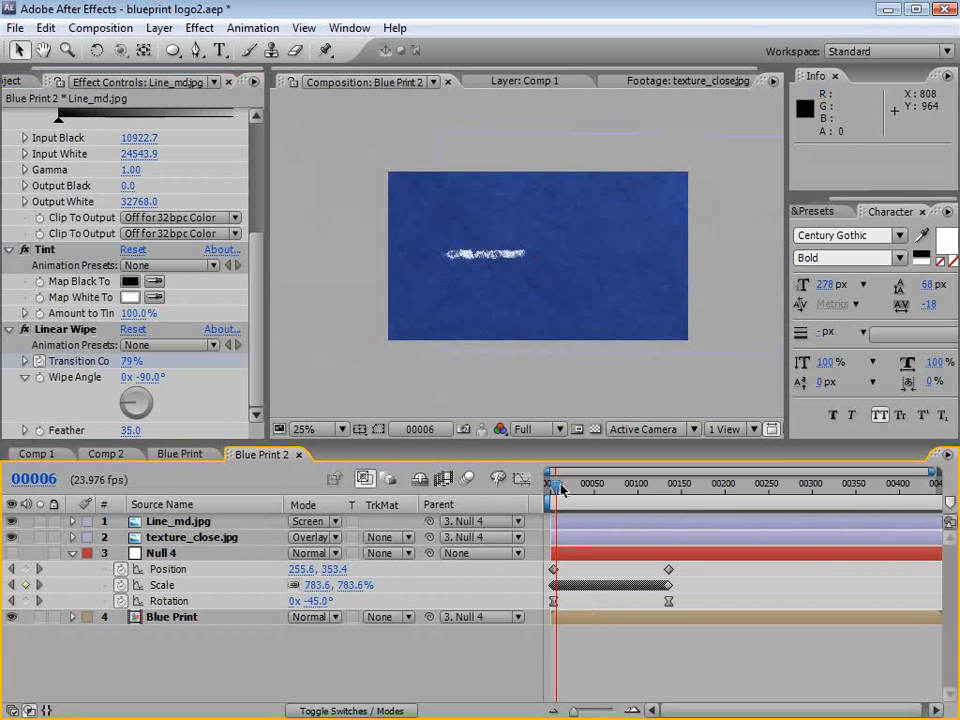
- Delay the Line_md.jpg layer to start at frame 14 and check its timing up to frame 37
{"action": "key", "text": "="}
{"action": "key", "text": "="}
{"action": "left_click_drag", "start_coordinate": [589, 560], "coordinate": [701, 583]}
{"action": "mouse_move", "coordinate": [569, 481]}
{"action": "left_mouse_down"}
{"action": "mouse_move", "coordinate": [559, 488]}
{"action": "mouse_move", "coordinate": [583, 521]}
{"action": "mouse_move", "coordinate": [568, 489]}
{"action": "mouse_move", "coordinate": [570, 527]}
{"action": "mouse_move", "coordinate": [607, 520]}
{"action": "mouse_move", "coordinate": [596, 490]}
{"action": "mouse_move", "coordinate": [679, 494]}
{"action": "left_mouse_up"}
{"action": "left_click", "coordinate": [185, 523]}
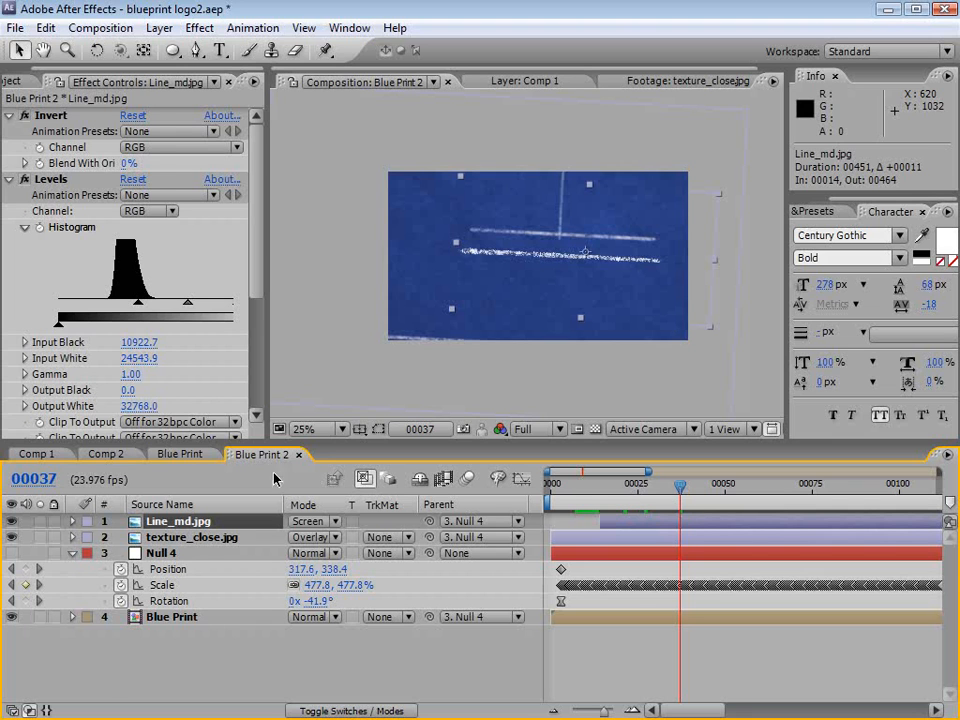
- In the Blue Print composition, shift layers 1 to 12, from the first Paper_03.jpg to Outline, to start at frame 54
{"action": "left_click", "coordinate": [181, 454]}
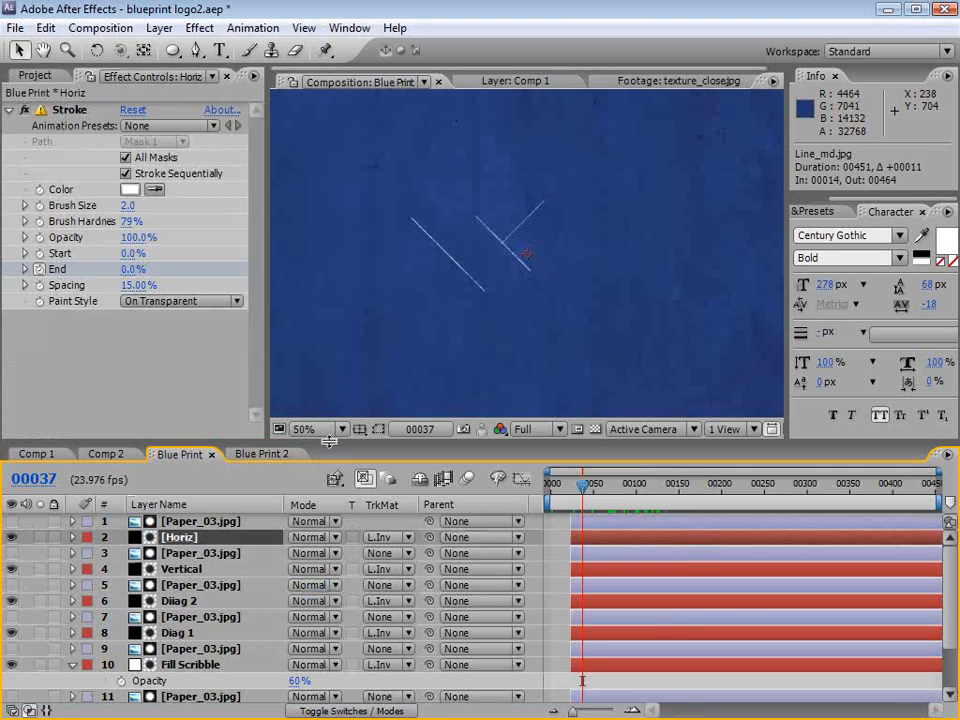
{"action": "left_click_drag", "start_coordinate": [329, 441], "coordinate": [329, 273]}
{"action": "left_click", "coordinate": [594, 352]}
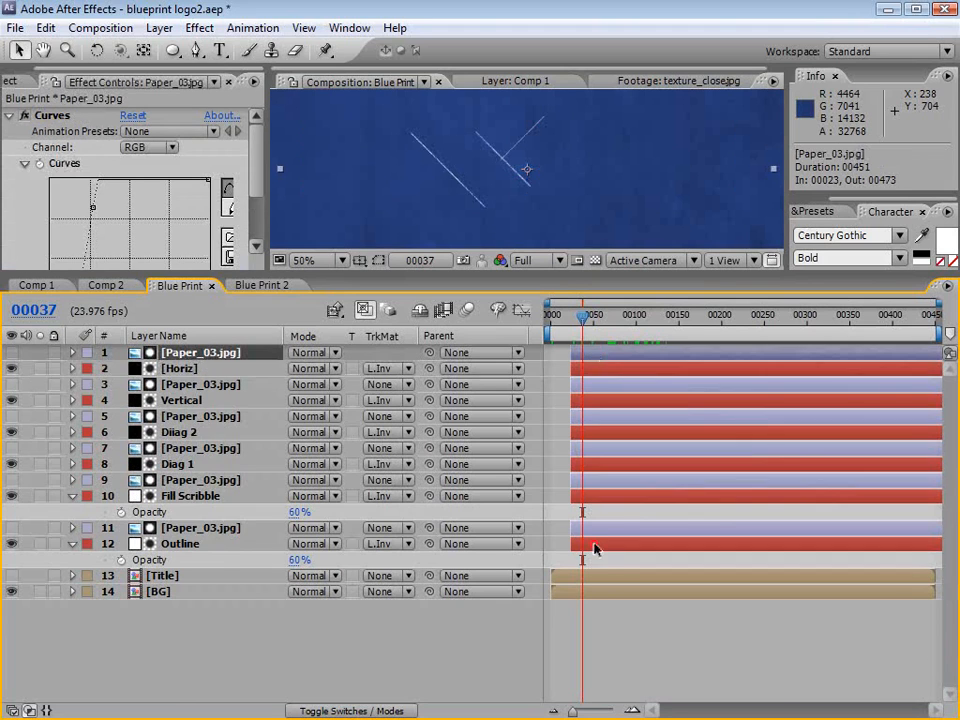
{"action": "left_click", "coordinate": [594, 548], "text": "shift"}
{"action": "left_click_drag", "start_coordinate": [587, 548], "coordinate": [611, 548]}
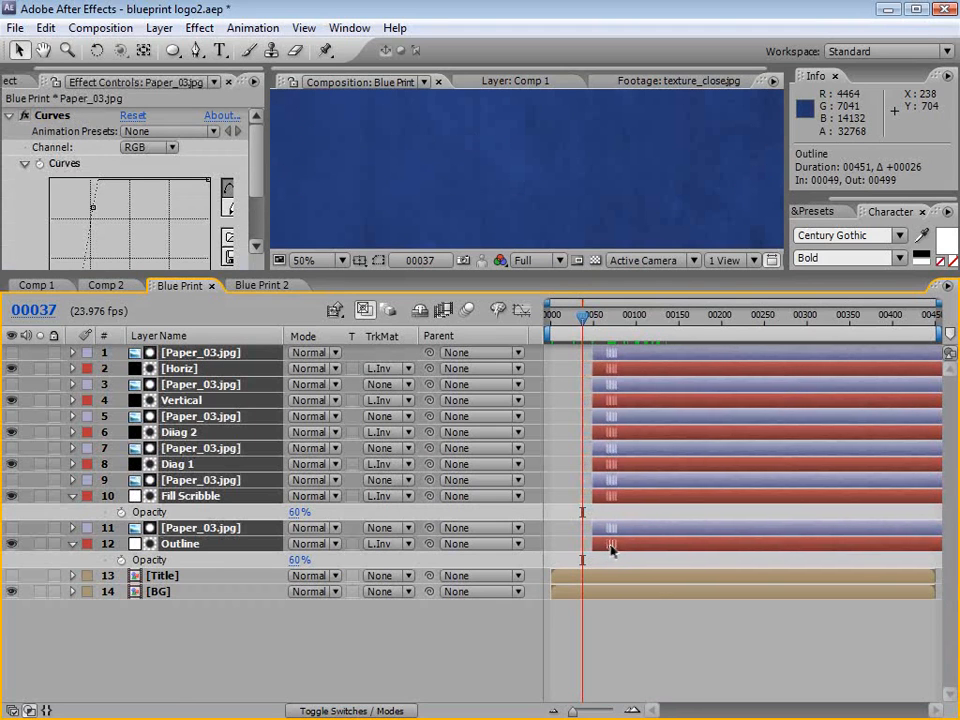
- Check the timing in Blue Print 2 up to frame 80, and delay Blue Print's layers 1 to 12 to start at frame 78
{"action": "left_click", "coordinate": [262, 287]}
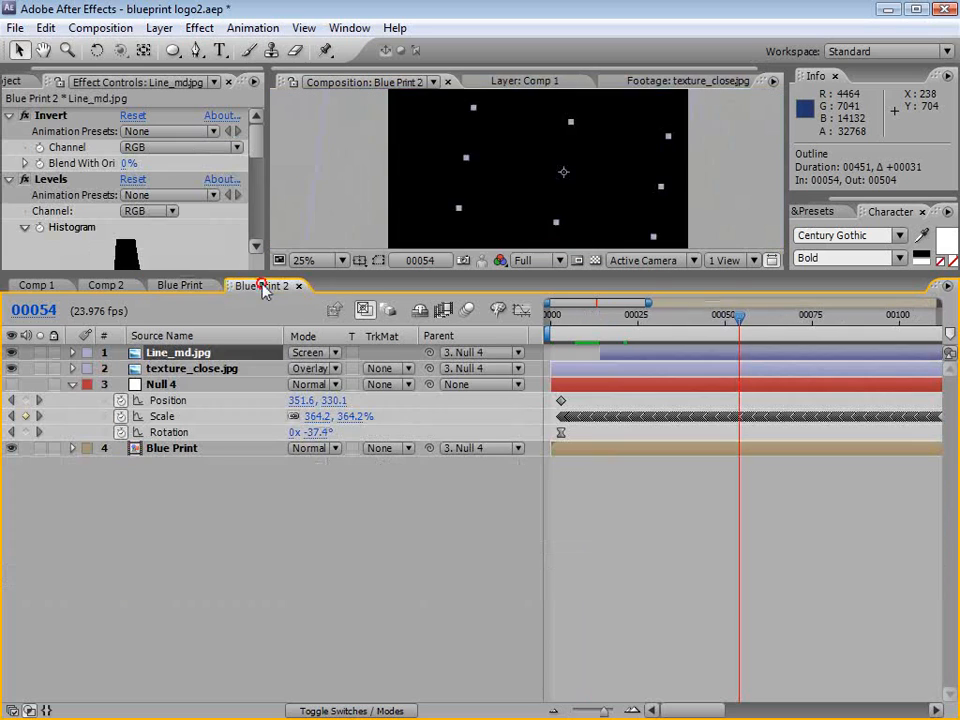
{"action": "key", "text": "minus"}
{"action": "key", "text": "minus"}
{"action": "key", "text": "minus"}
{"action": "key", "text": "minus"}
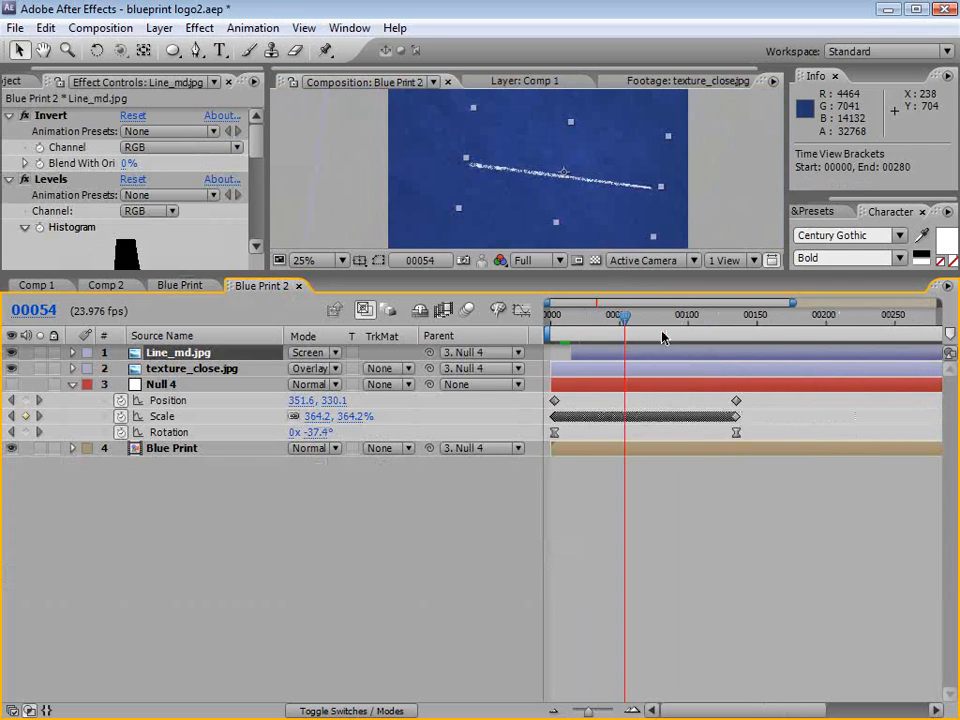
{"action": "left_click_drag", "start_coordinate": [596, 318], "coordinate": [617, 320]}
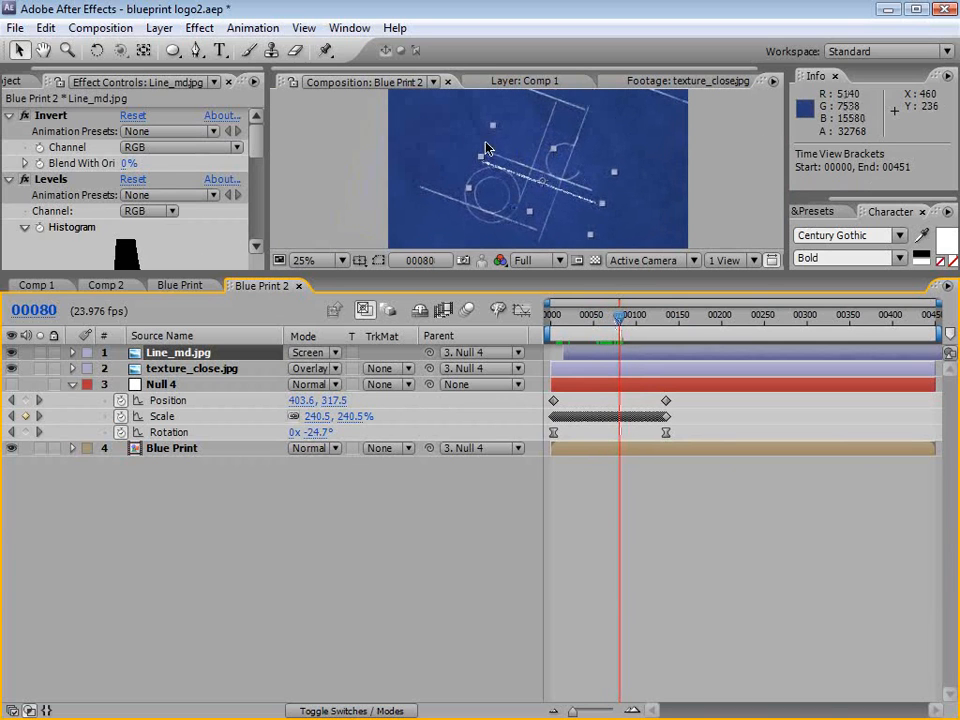
{"action": "left_click", "coordinate": [191, 287]}
{"action": "left_click_drag", "start_coordinate": [611, 357], "coordinate": [633, 357]}
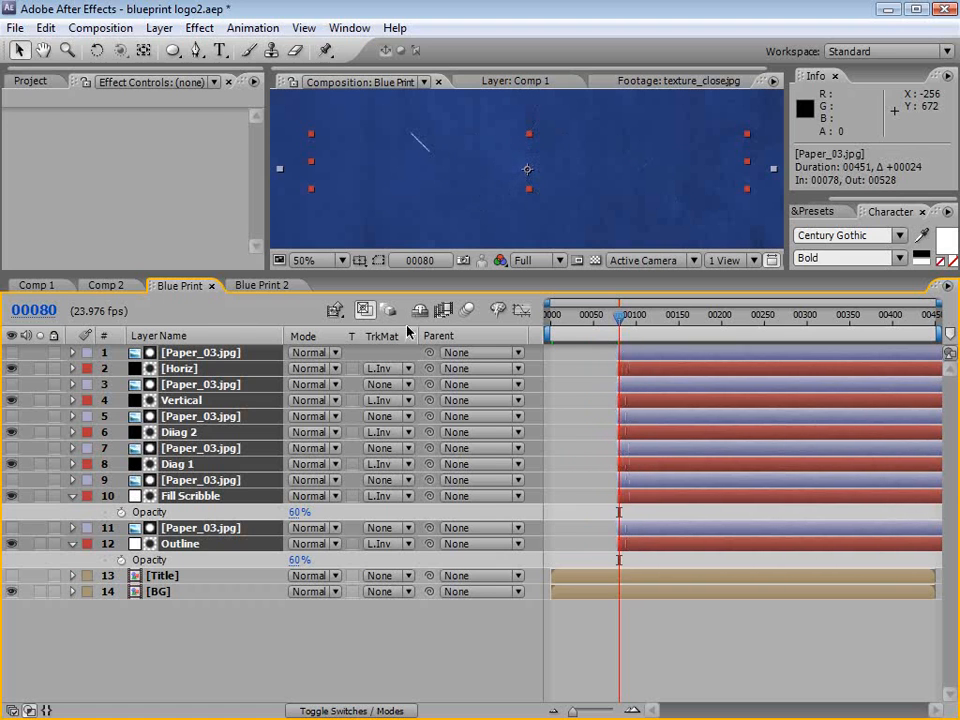
- Return to Blue Print 2, enlarge its viewer, and scrub to frame 158 to review how the title draws on
{"action": "left_click", "coordinate": [255, 286]}
{"action": "left_click_drag", "start_coordinate": [461, 278], "coordinate": [461, 396]}
{"action": "key", "text": "period"}
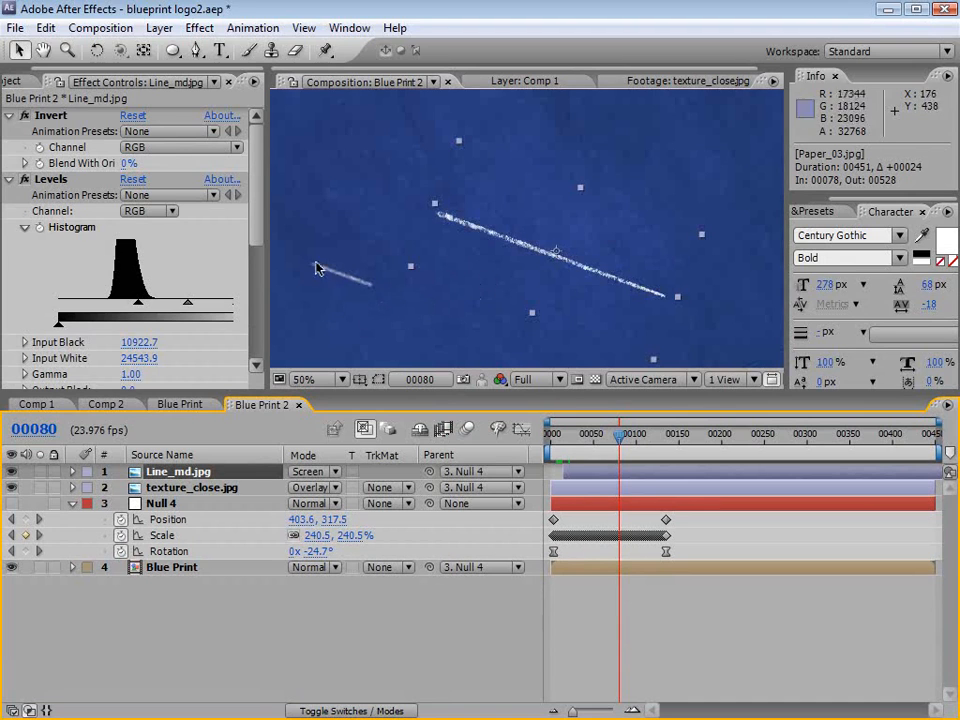
{"action": "left_click_drag", "start_coordinate": [620, 438], "coordinate": [688, 449]}
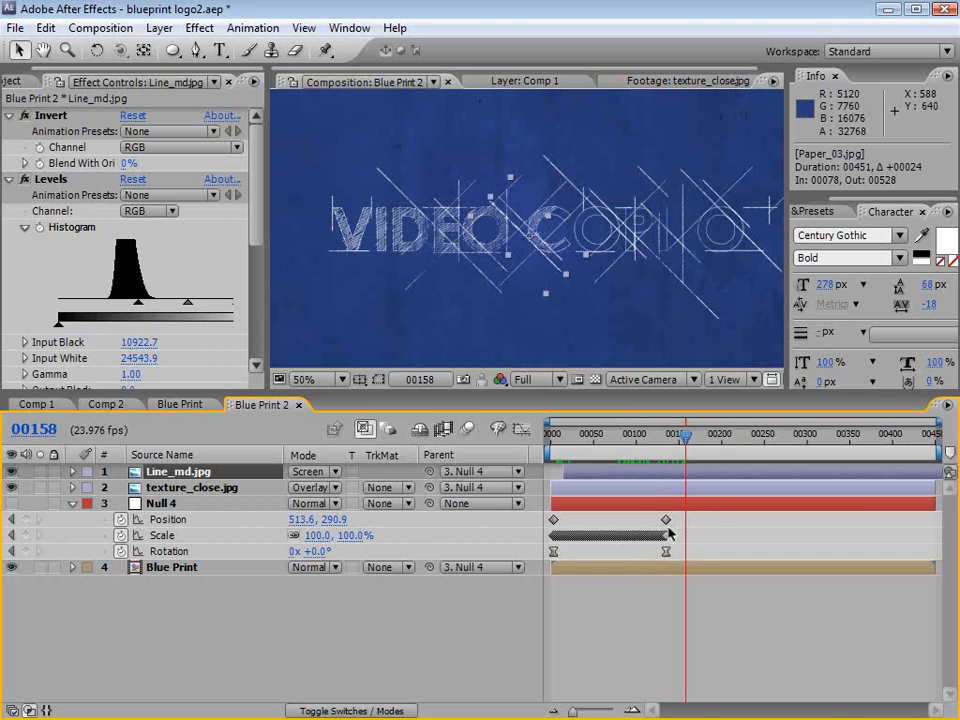
- Stretch Null 4's Position, Scale and Rotation keyframes to end at about frame 173, and check the move at frame 102
{"action": "left_click_drag", "start_coordinate": [676, 516], "coordinate": [549, 555]}
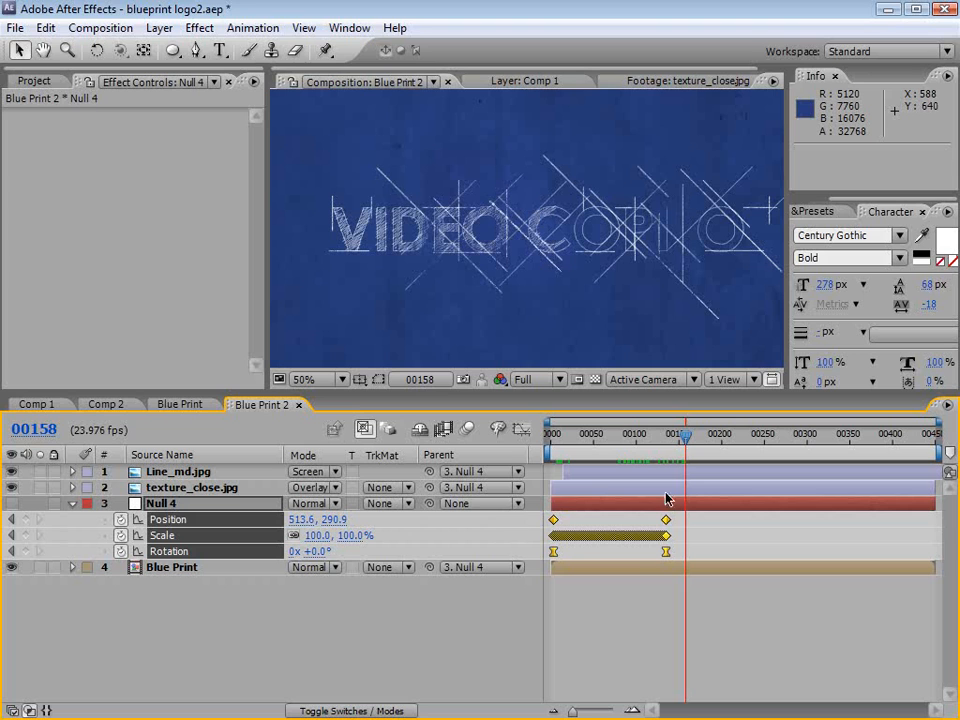
{"action": "left_click_drag", "start_coordinate": [666, 555], "coordinate": [698, 553]}
{"action": "left_click_drag", "start_coordinate": [684, 435], "coordinate": [636, 440]}
{"action": "left_click", "coordinate": [651, 634]}
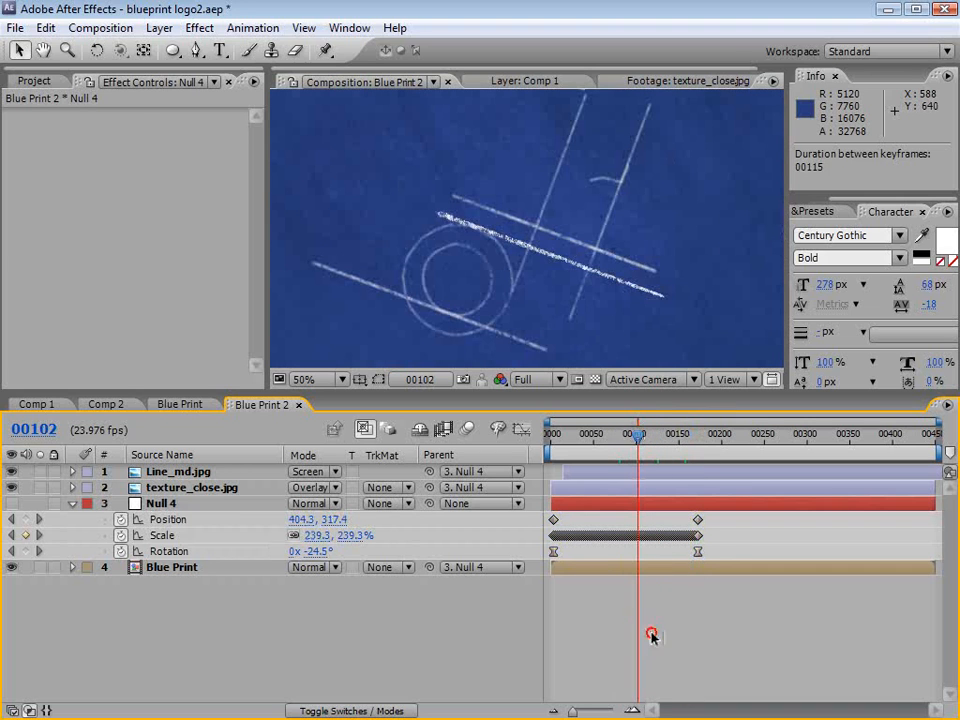
- Duplicate Line_md.jpg, rotate the copy to 135°, and place it across the first line near that line's right end
{"action": "left_click", "coordinate": [192, 474]}
{"action": "key", "text": "ctrl+d"}
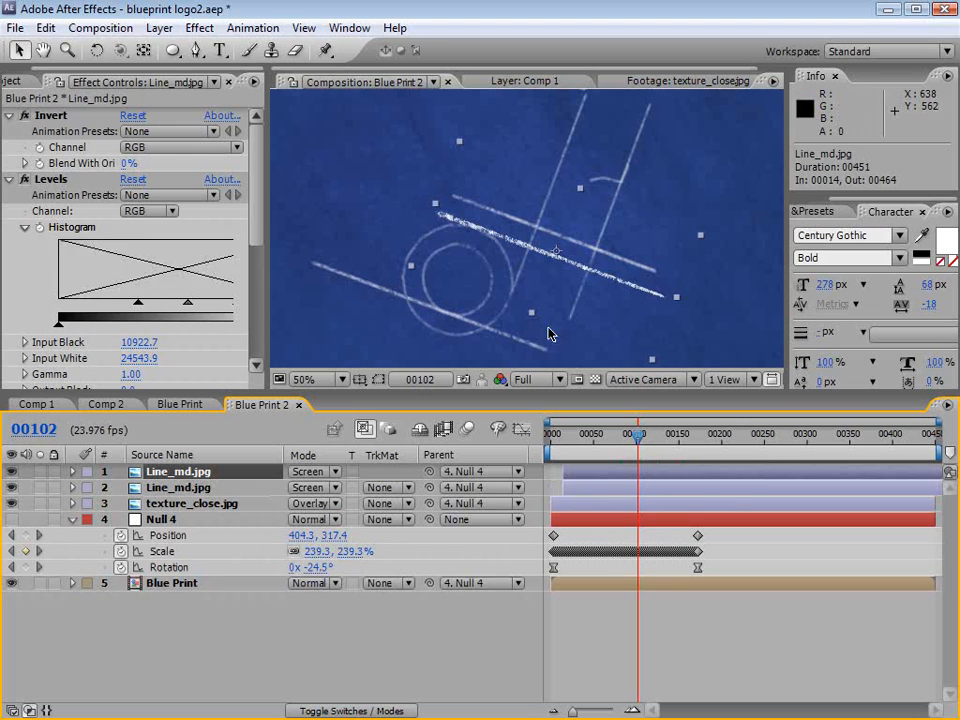
{"action": "key", "text": "w"}
{"action": "left_click_drag", "start_coordinate": [609, 279], "coordinate": [517, 304]}
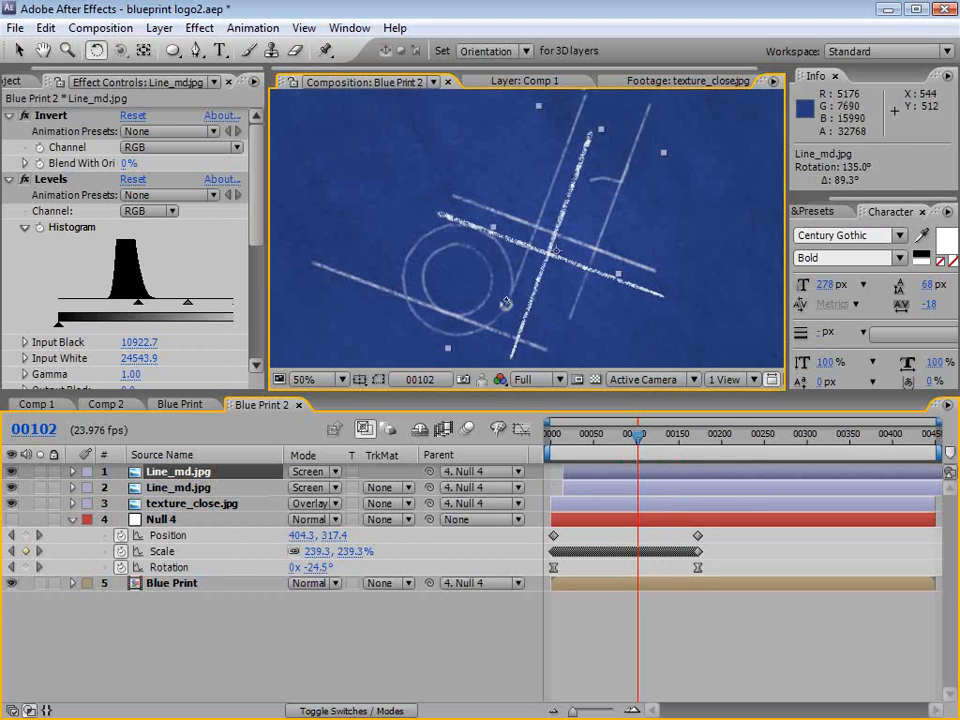
{"action": "key", "text": "v"}
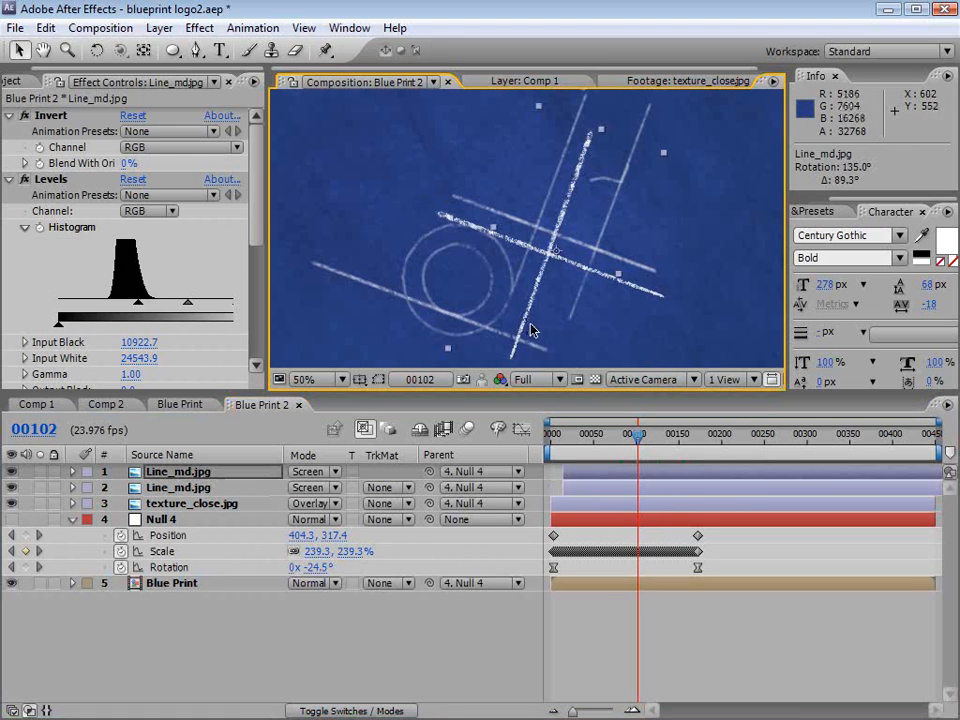
{"action": "left_click_drag", "start_coordinate": [555, 320], "coordinate": [637, 290]}
- Delay the duplicated line layer to start at frame 32 and review the animation up to frame 145
{"action": "left_click_drag", "start_coordinate": [645, 443], "coordinate": [598, 440]}
{"action": "scroll", "coordinate": [570, 268], "scroll_direction": "down", "scroll_amount": 1}
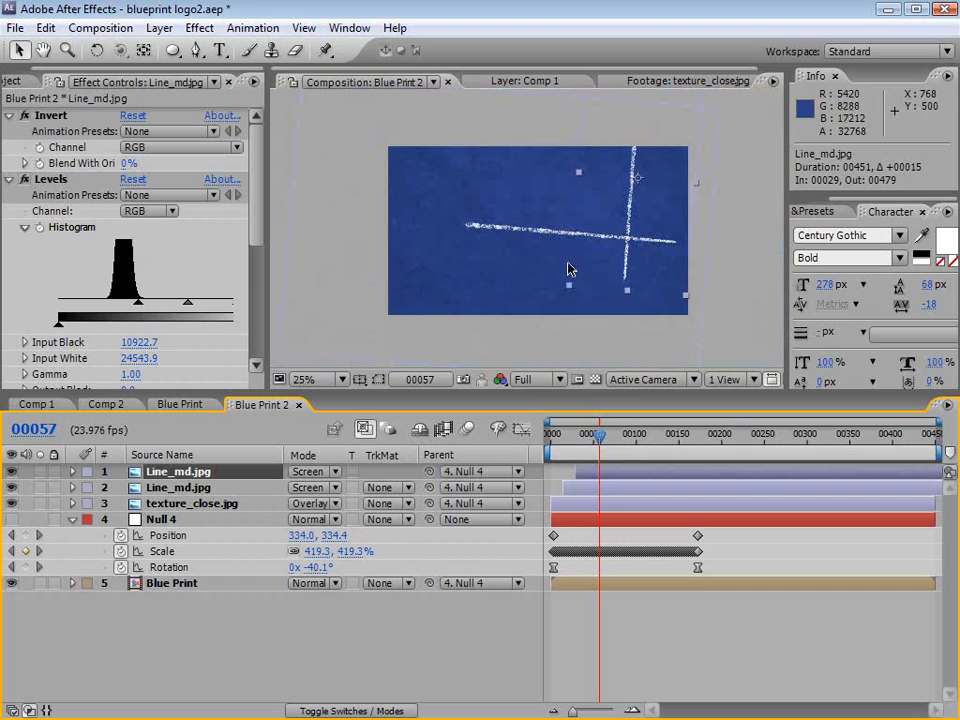
{"action": "left_click_drag", "start_coordinate": [567, 437], "coordinate": [592, 440]}
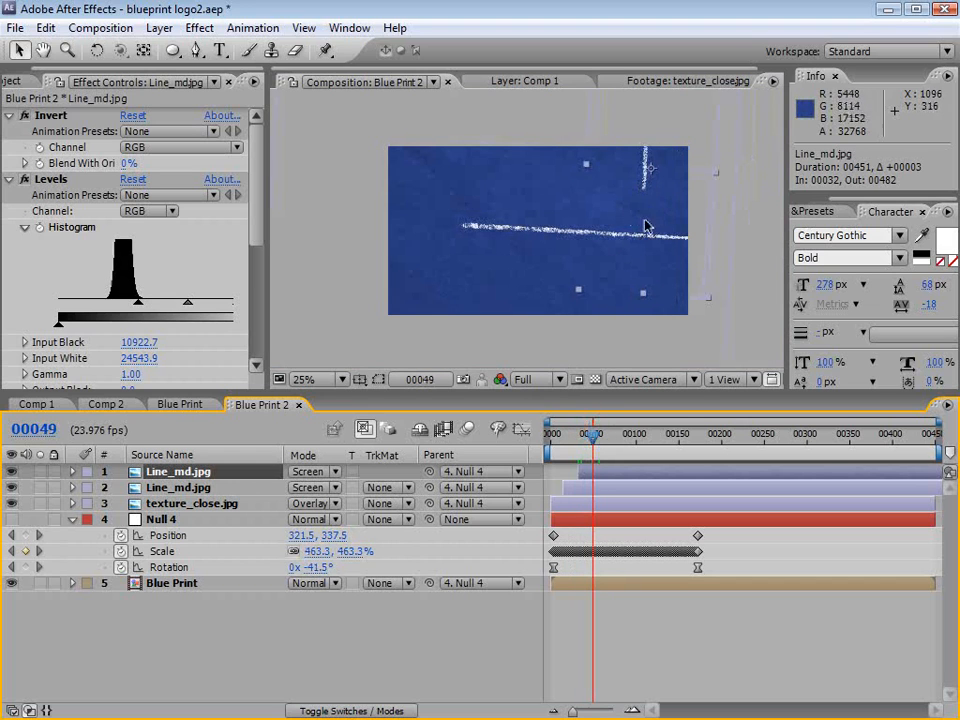
{"action": "left_click_drag", "start_coordinate": [593, 436], "coordinate": [678, 441]}
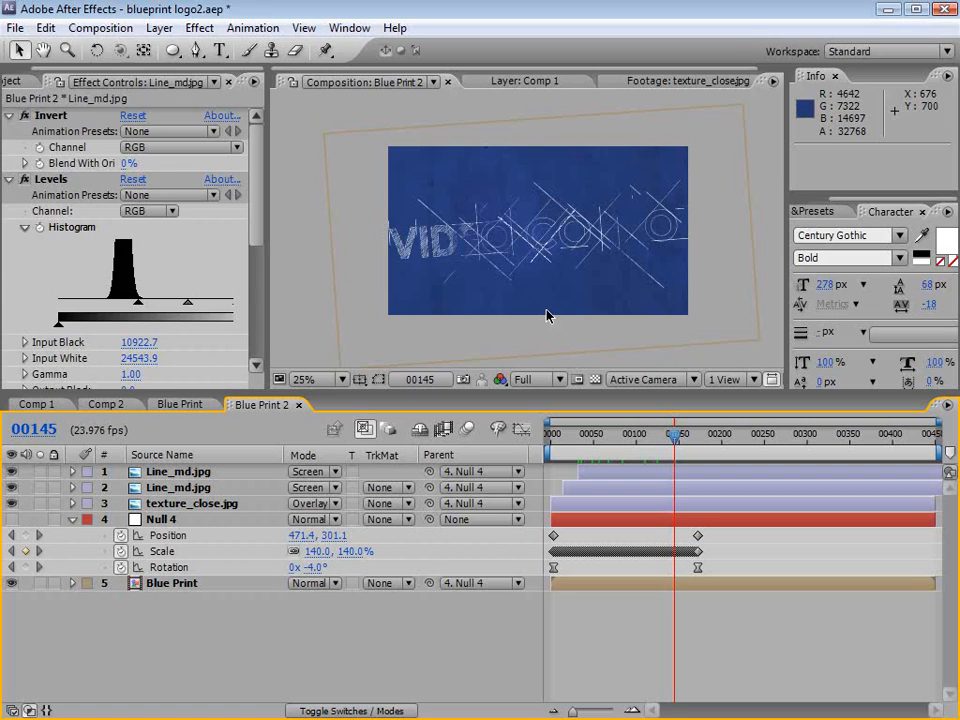
- Save the project and open the Title composition
{"action": "key", "text": "ctrl+s"}
{"action": "key", "text": "ctrl+0"}
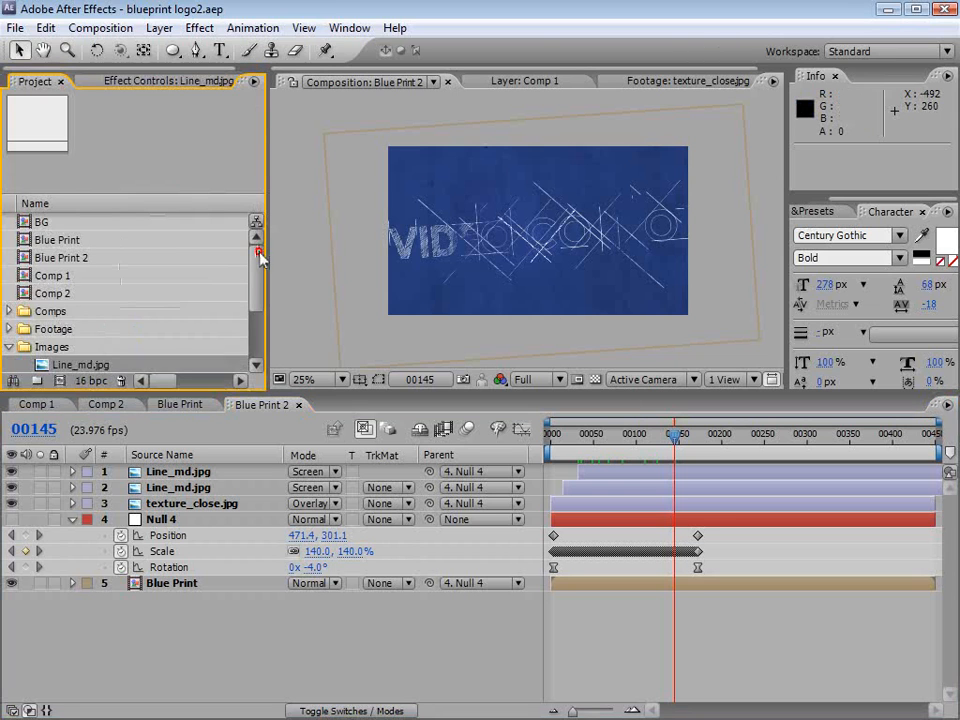
{"action": "left_click_drag", "start_coordinate": [259, 258], "coordinate": [259, 316]}
{"action": "double_click", "coordinate": [22, 365]}
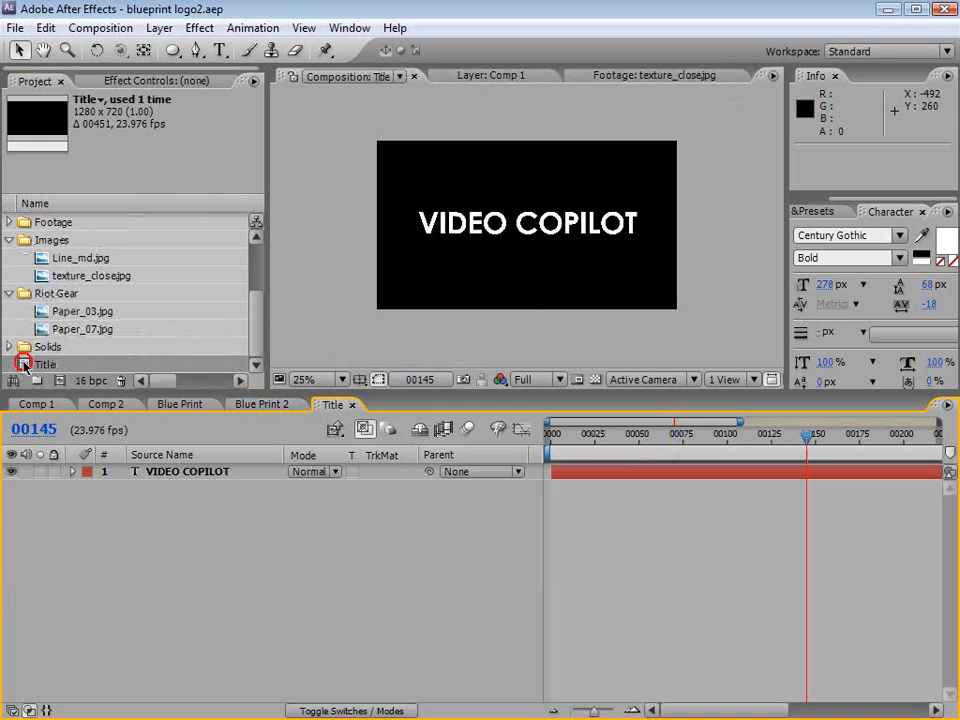
- Add a black 1280 x 720 solid to the Title composition and place it beneath the VIDEO COPILOT text layer
{"action": "left_click", "coordinate": [158, 30]}
{"action": "mouse_move", "coordinate": [150, 50]}
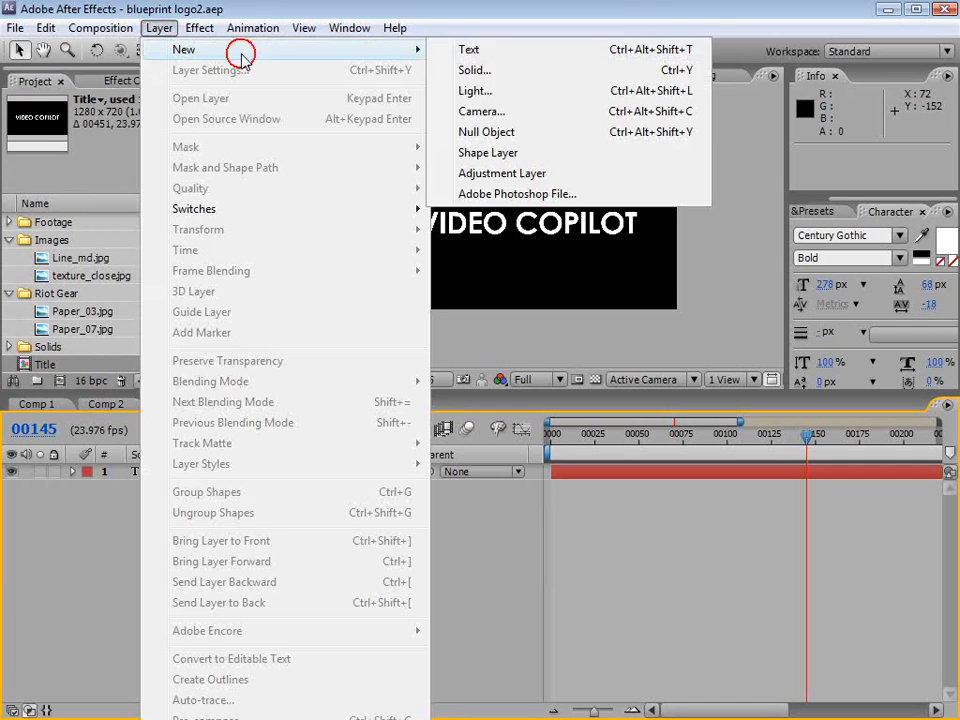
{"action": "key", "text": "Return"}
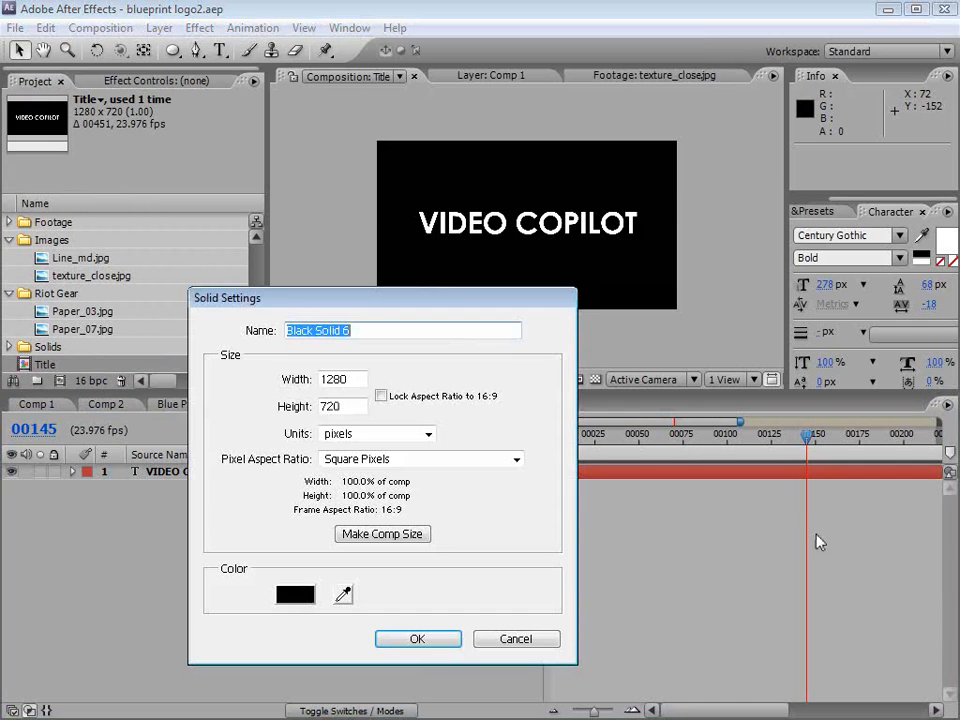
{"action": "left_click", "coordinate": [395, 638]}
{"action": "left_click_drag", "start_coordinate": [200, 466], "coordinate": [185, 512]}
- Apply the Ramp effect to the black solid and set its shape to Radial Ramp
{"action": "left_click", "coordinate": [202, 28]}
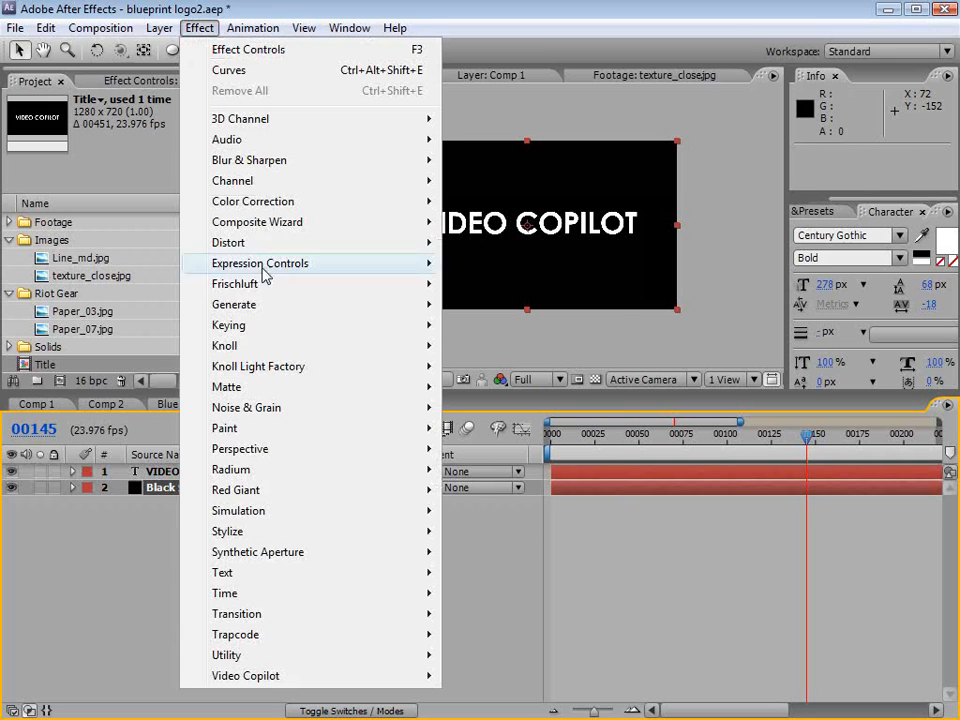
{"action": "mouse_move", "coordinate": [259, 305]}
{"action": "left_click", "coordinate": [500, 718]}
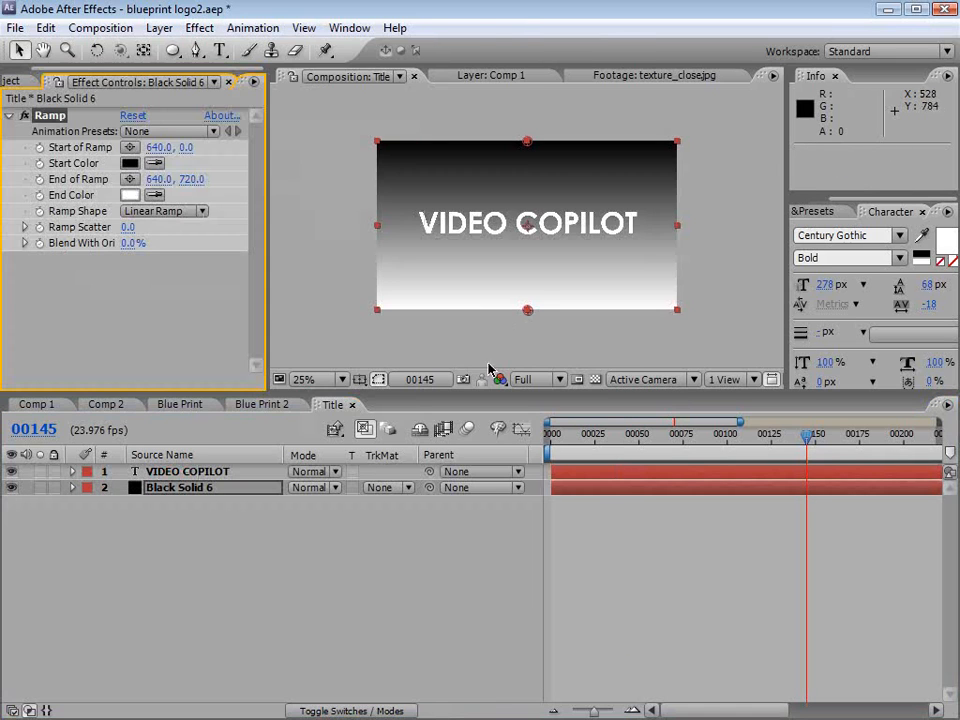
{"action": "left_click", "coordinate": [176, 209]}
{"action": "left_click", "coordinate": [172, 238]}
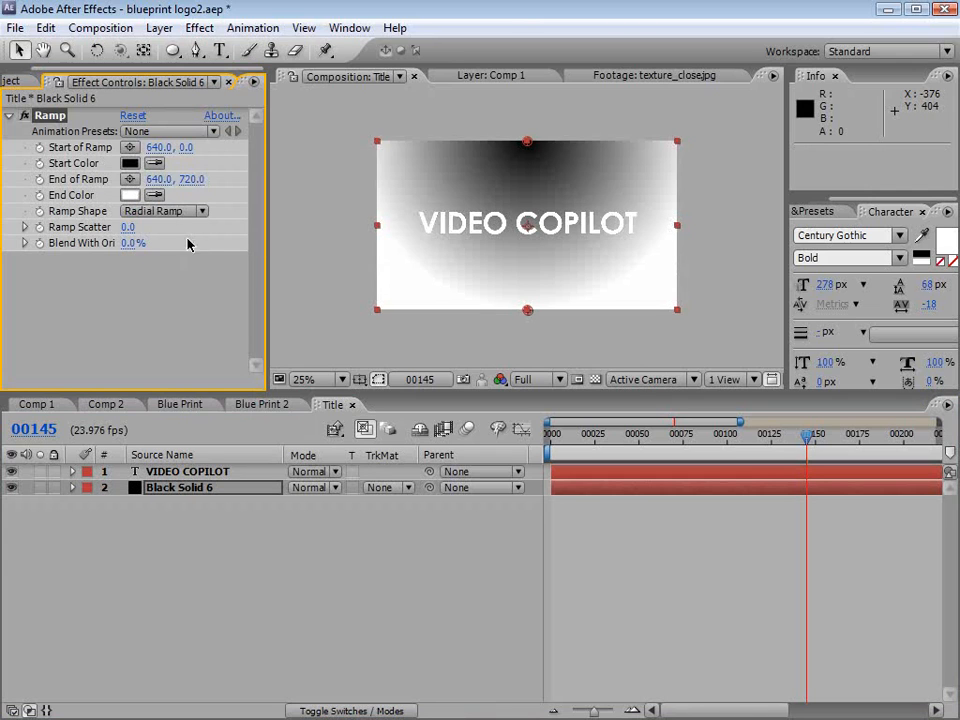
- Set the ramp's end color to dark gray 3C3C3C and its start color to blue-gray 76858F
{"action": "left_click", "coordinate": [130, 195]}
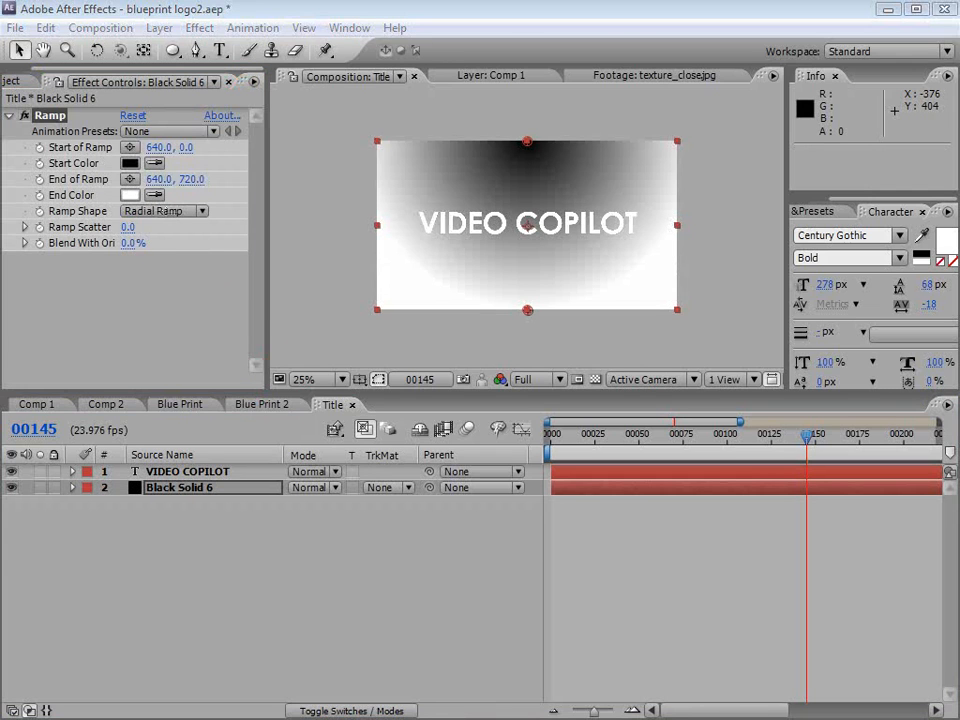
{"action": "left_click_drag", "start_coordinate": [401, 437], "coordinate": [253, 510]}
{"action": "key", "text": "Return"}
{"action": "left_click", "coordinate": [130, 163]}
{"action": "left_click", "coordinate": [540, 425]}
{"action": "left_click", "coordinate": [320, 438]}
{"action": "left_click_drag", "start_coordinate": [320, 438], "coordinate": [321, 427]}
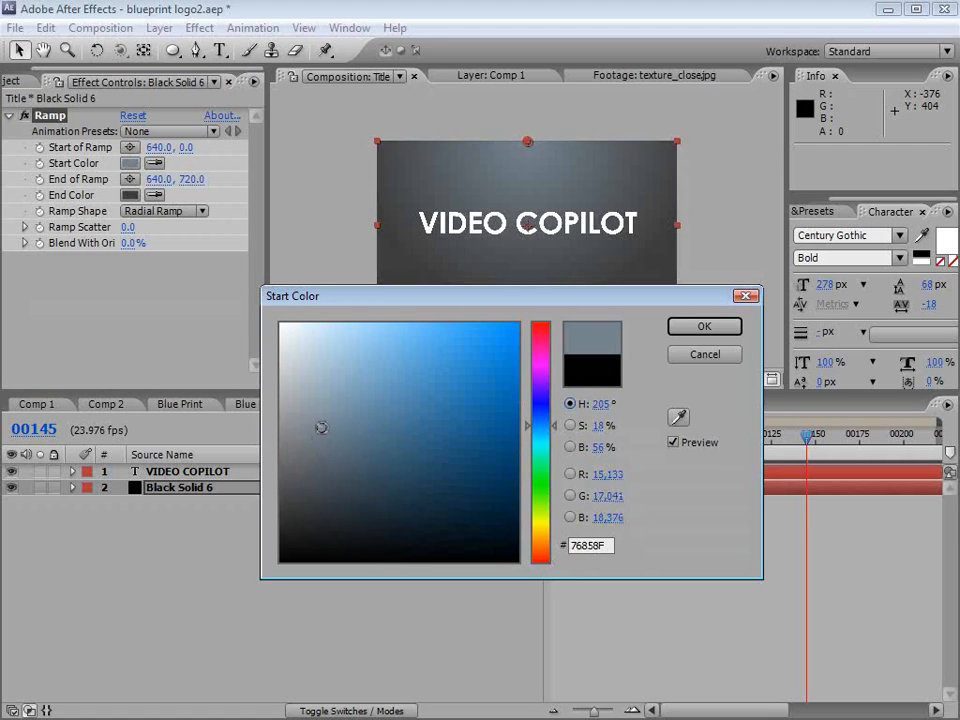
{"action": "key", "text": "Return"}
- Tint the ramp's end color dark blue-gray and move its start to 640, 244 and its end to 640, 1016
{"action": "left_click", "coordinate": [130, 195]}
{"action": "left_click", "coordinate": [540, 428]}
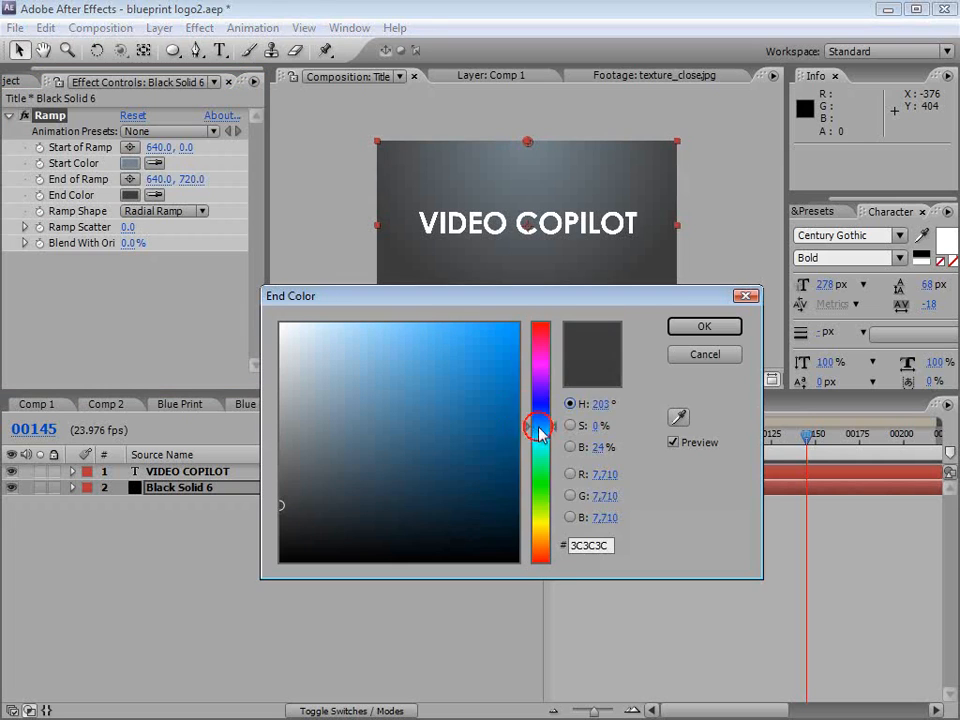
{"action": "left_click_drag", "start_coordinate": [310, 499], "coordinate": [324, 499]}
{"action": "key", "text": "Return"}
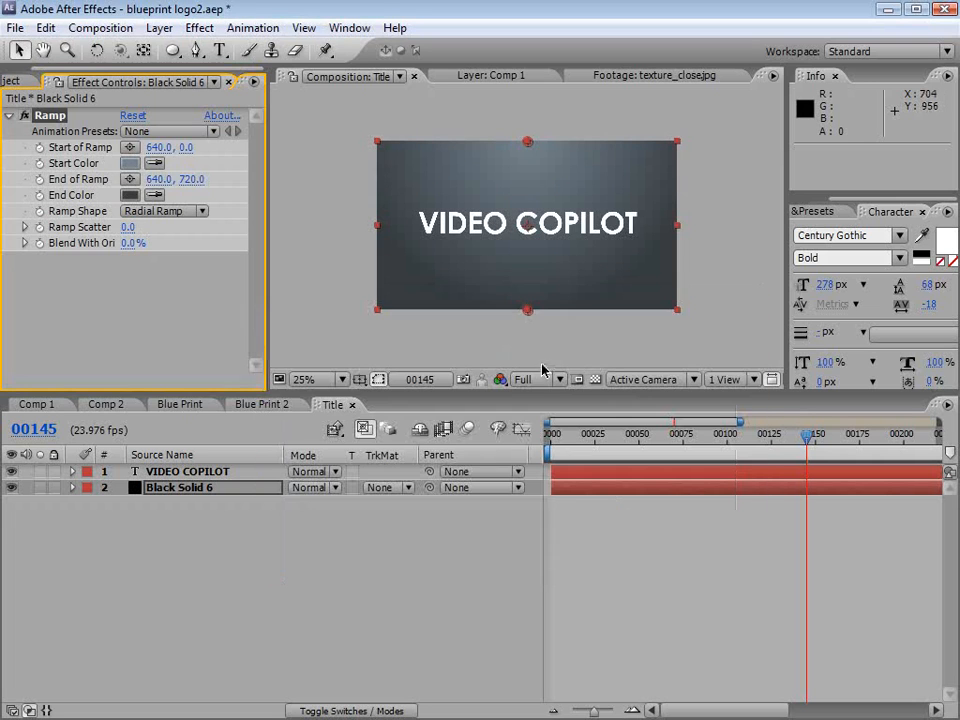
{"action": "left_click_drag", "start_coordinate": [522, 312], "coordinate": [527, 395]}
{"action": "left_click_drag", "start_coordinate": [527, 143], "coordinate": [527, 198]}
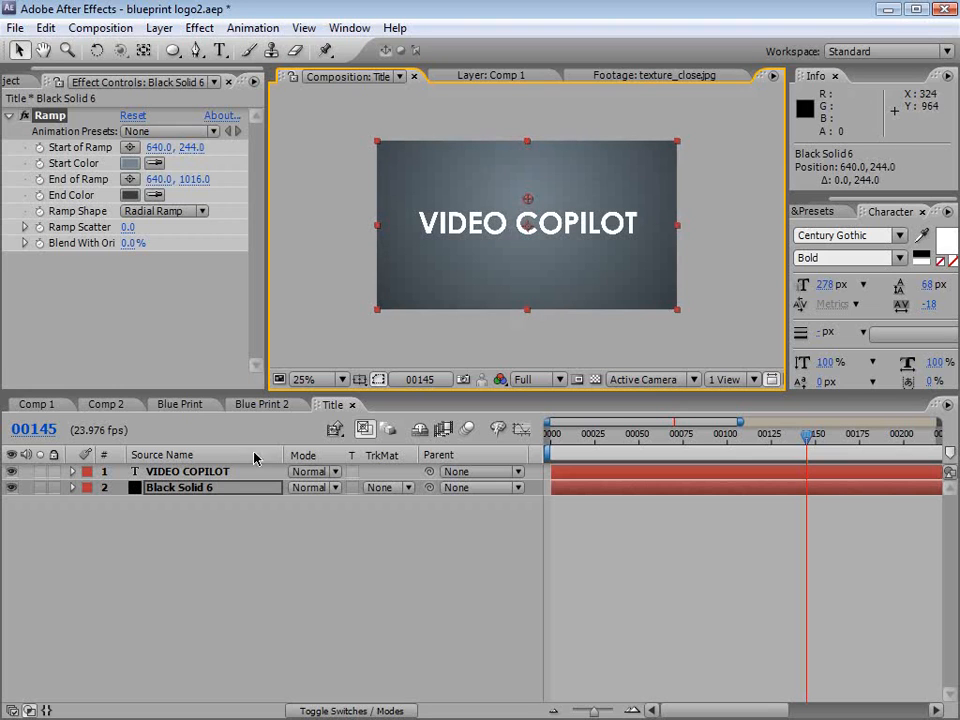
- Apply a Drop Shadow to the VIDEO COPILOT text layer and check the composition in an enlarged view
{"action": "left_click", "coordinate": [190, 471]}
{"action": "left_click", "coordinate": [199, 28]}
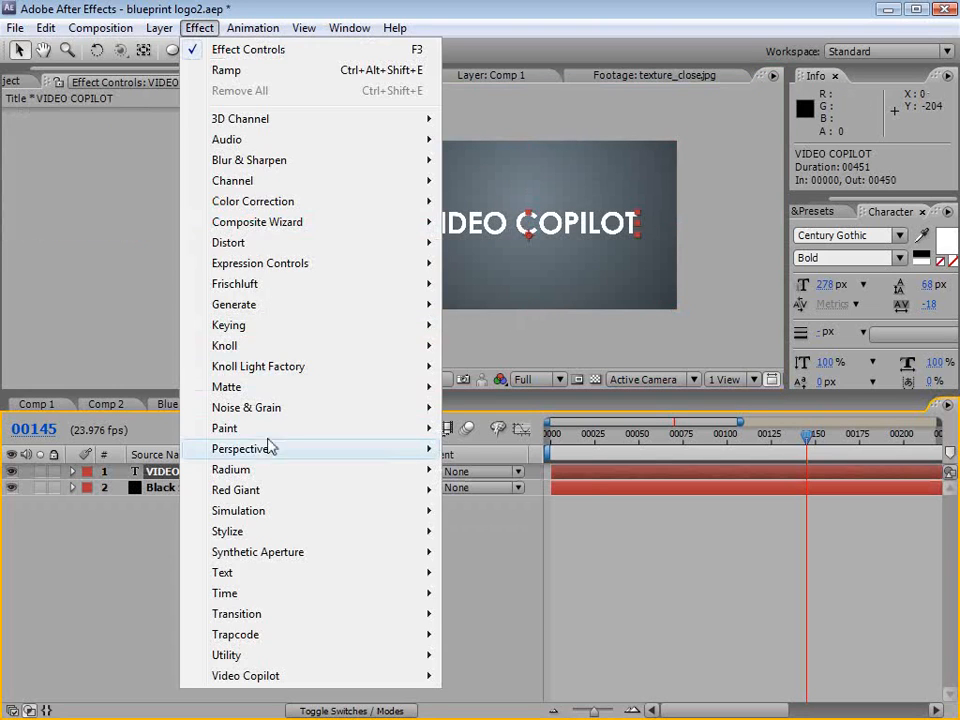
{"action": "mouse_move", "coordinate": [270, 448]}
{"action": "left_click", "coordinate": [488, 596]}
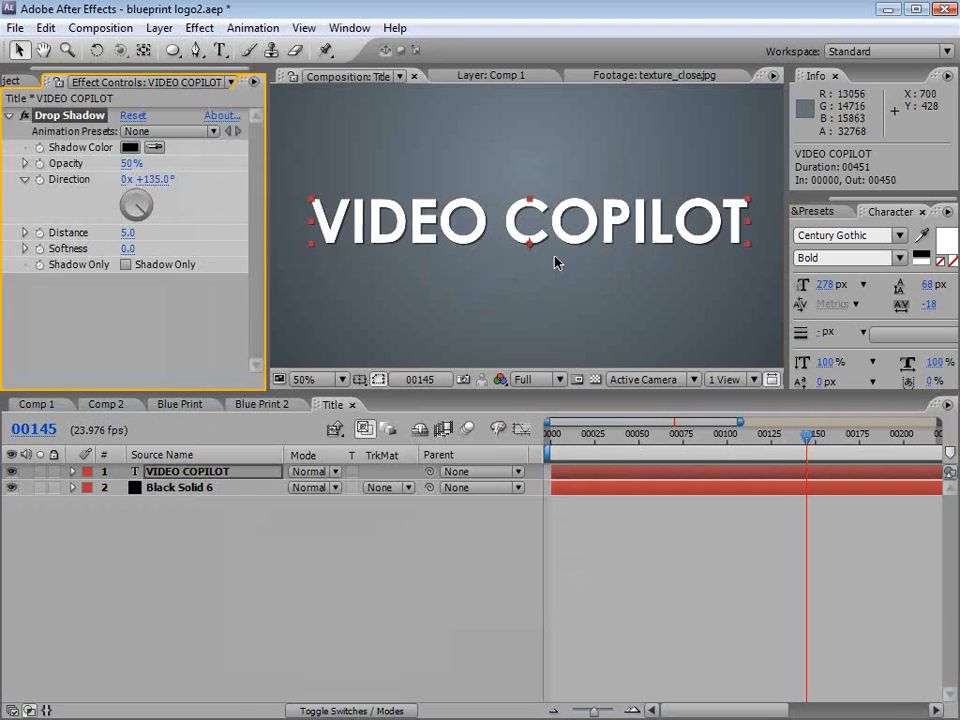
{"action": "key", "text": "grave"}
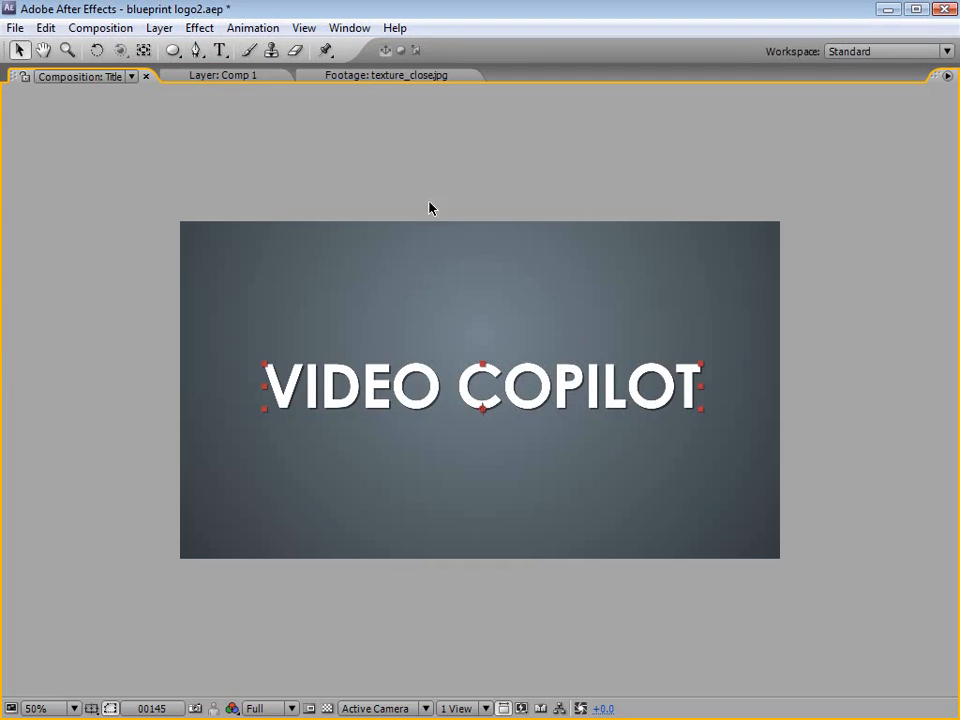
{"action": "key", "text": "grave"}
- Return to Blue Print 2 and add the Title composition as its top layer, starting at frame 142
{"action": "left_click", "coordinate": [352, 405]}
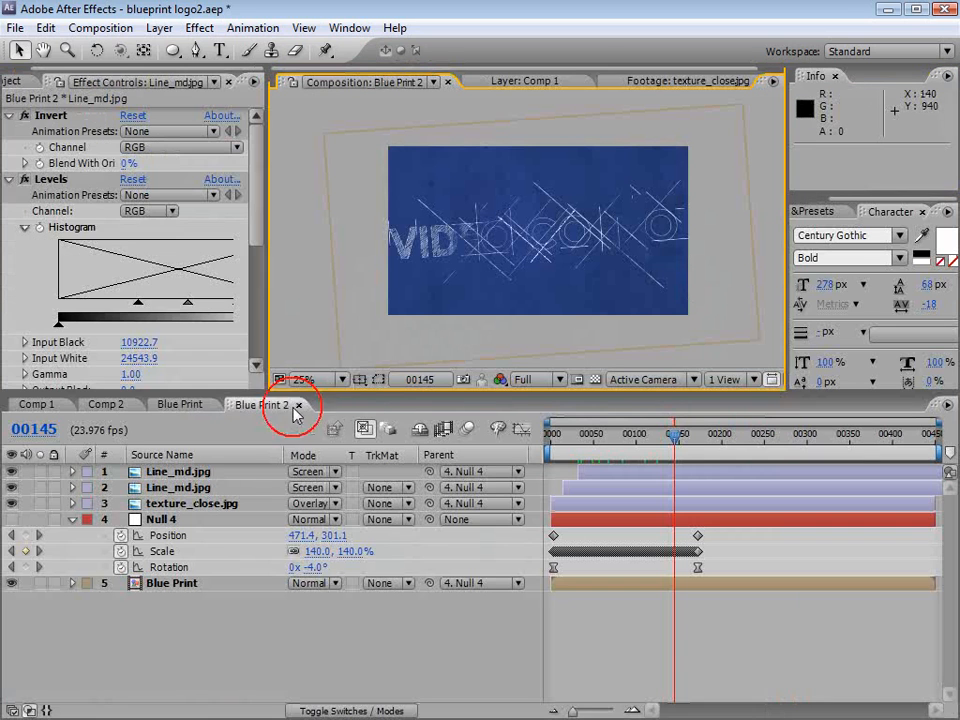
{"action": "left_click", "coordinate": [22, 82]}
{"action": "left_click_drag", "start_coordinate": [45, 364], "coordinate": [736, 486]}
{"action": "left_click_drag", "start_coordinate": [679, 440], "coordinate": [711, 441]}
{"action": "left_click_drag", "start_coordinate": [740, 479], "coordinate": [688, 479]}
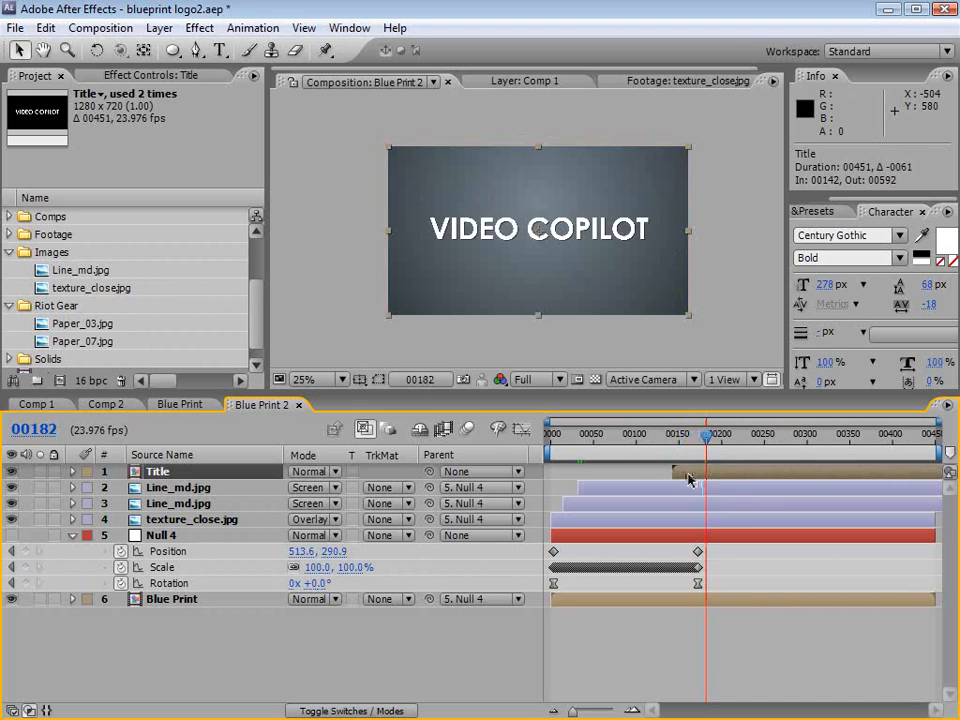
{"action": "key", "text": "space"}
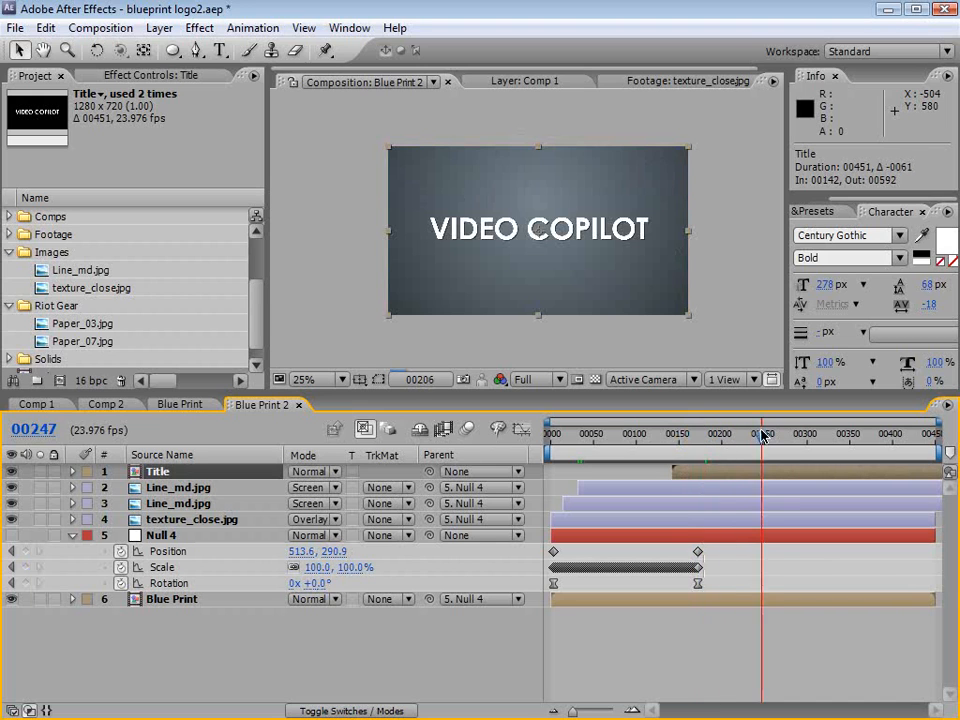
- Parent the Title layer to Null 4 and fade its opacity from 0% at frame 155 to 100% at frame 168
{"action": "left_click_drag", "start_coordinate": [428, 471], "coordinate": [208, 535]}
{"action": "left_click_drag", "start_coordinate": [690, 440], "coordinate": [683, 443]}
{"action": "key", "text": "alt+shift+t"}
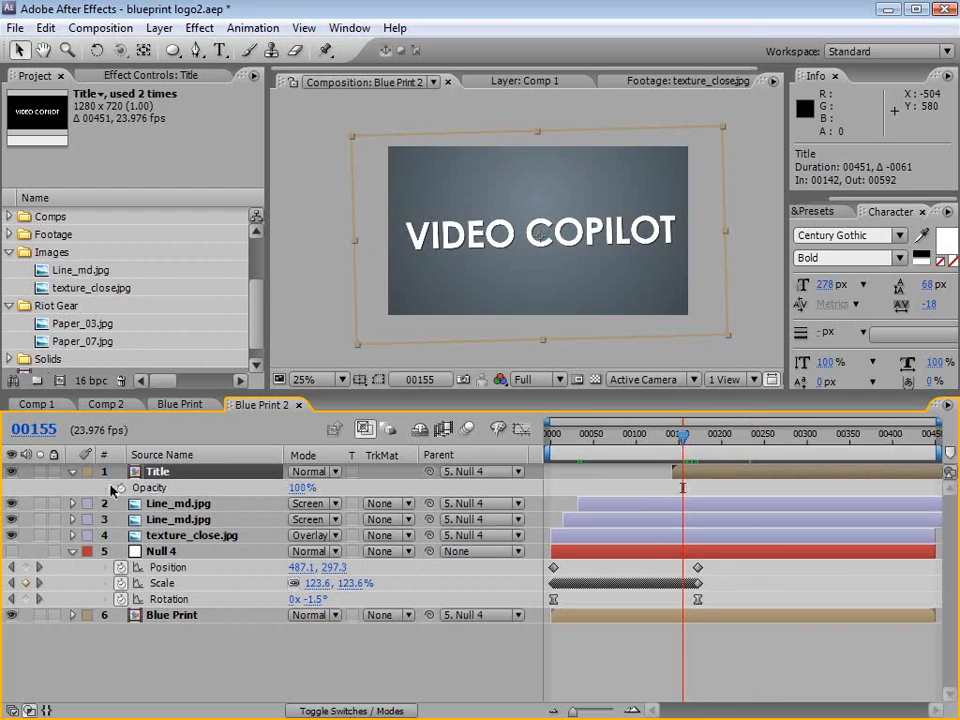
{"action": "left_click_drag", "start_coordinate": [684, 491], "coordinate": [694, 492]}
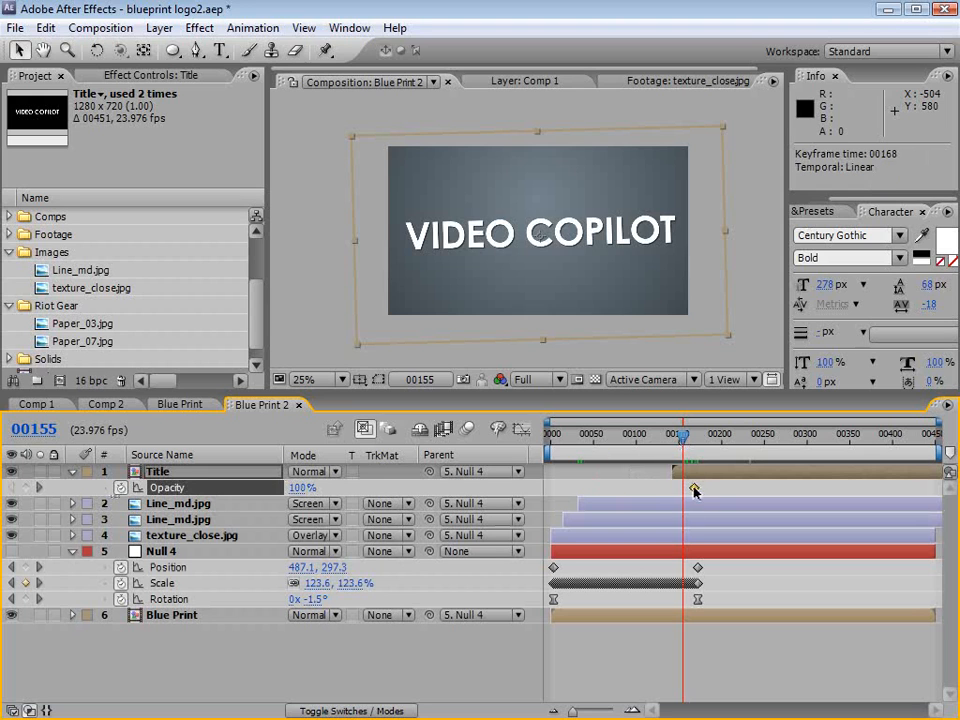
{"action": "left_click", "coordinate": [300, 487]}
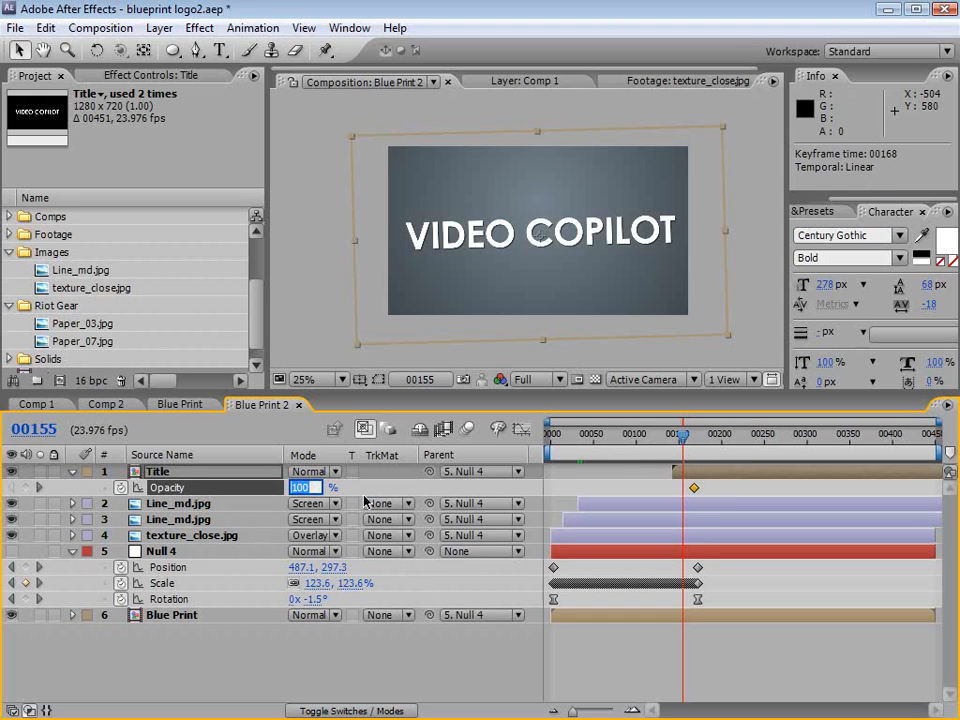
{"action": "type", "text": "0"}
{"action": "key", "text": "Return"}
{"action": "left_click_drag", "start_coordinate": [678, 443], "coordinate": [708, 441]}
{"action": "left_click", "coordinate": [681, 437]}
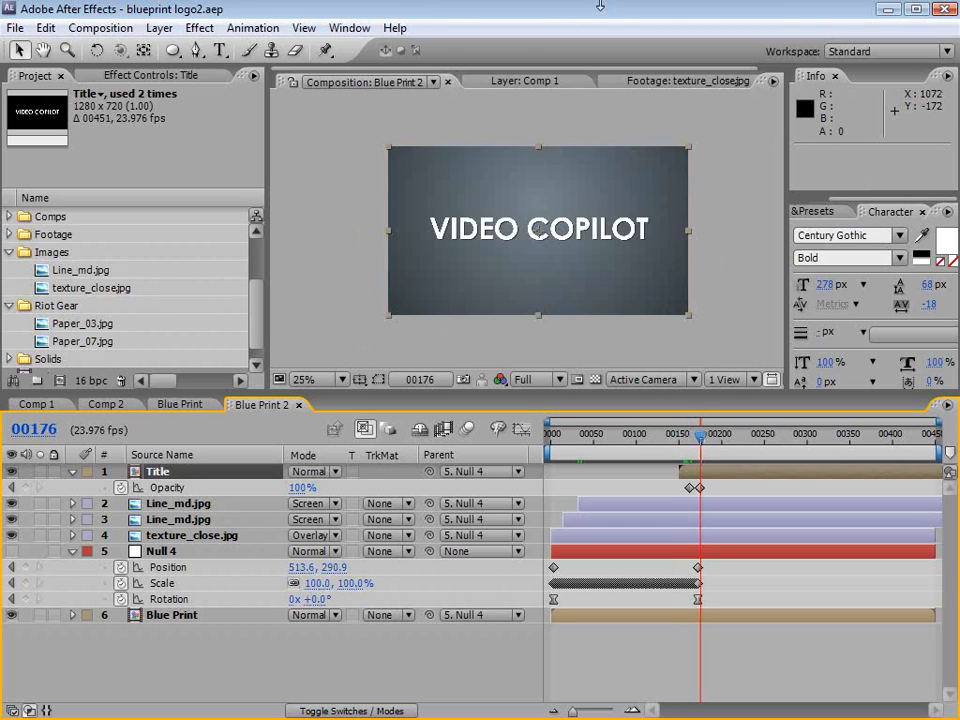
- Add an adjustment layer above all layers in Blue Print 2 and apply the Curves effect to it
{"action": "left_click", "coordinate": [160, 27]}
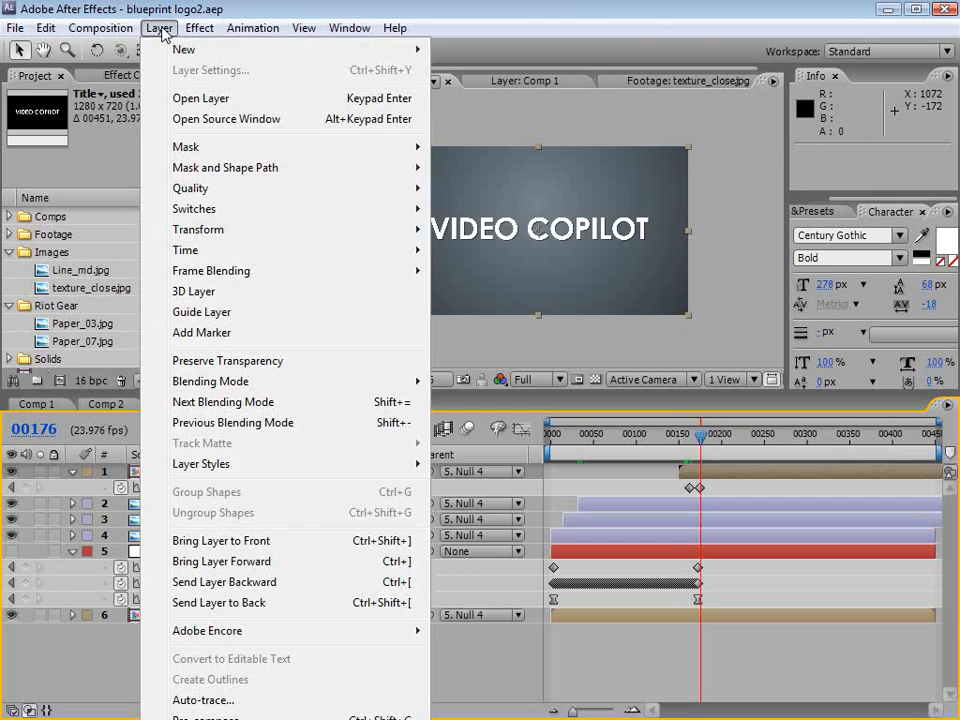
{"action": "mouse_move", "coordinate": [185, 49]}
{"action": "left_click", "coordinate": [503, 174]}
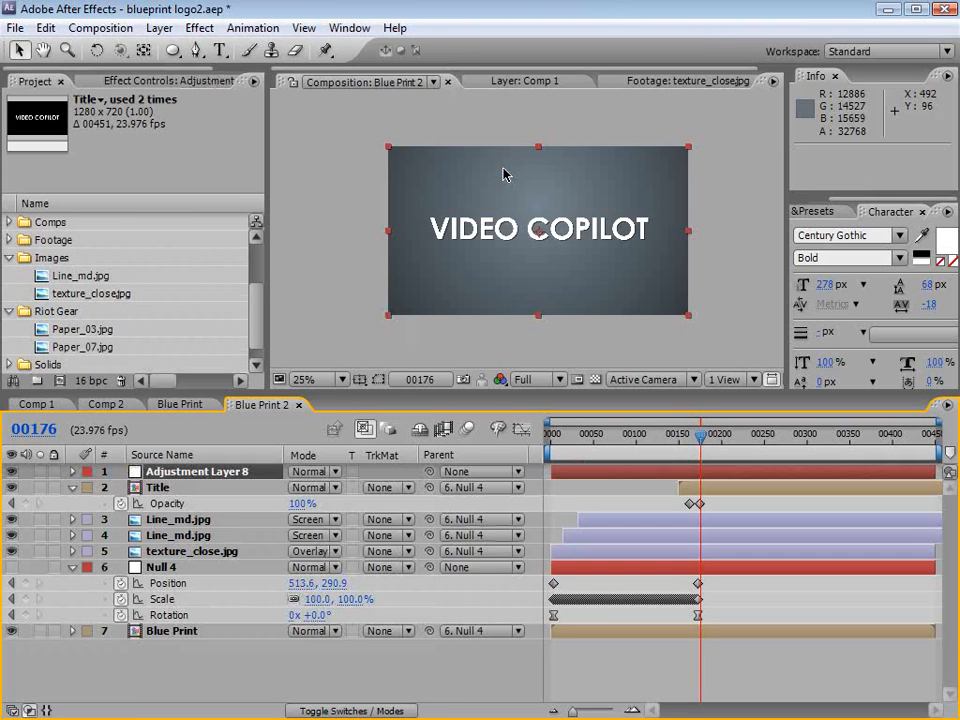
{"action": "left_click", "coordinate": [199, 28]}
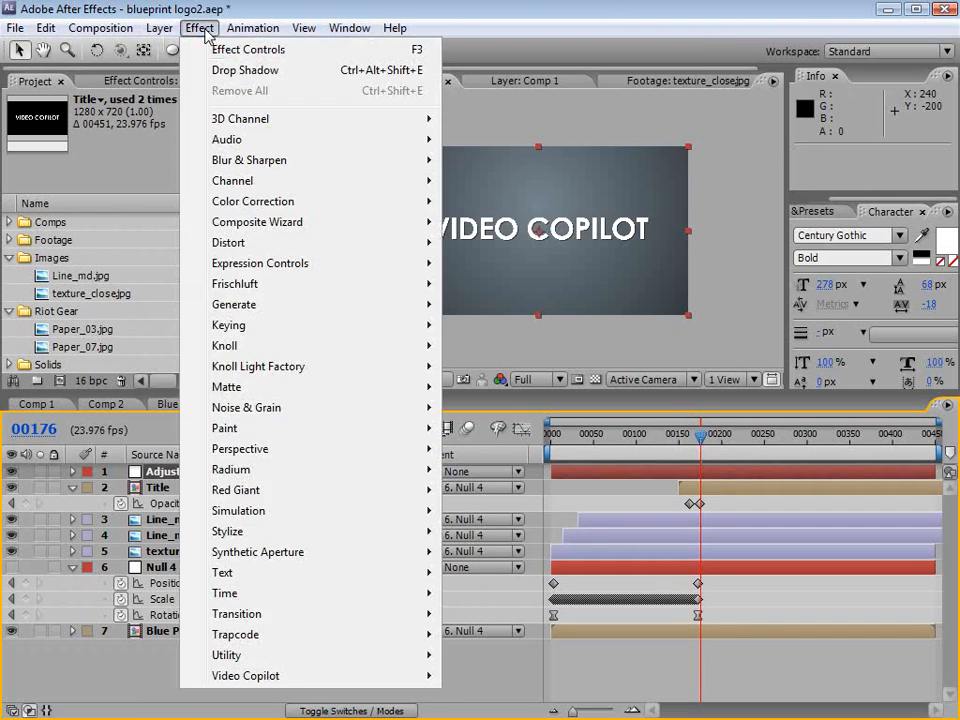
{"action": "mouse_move", "coordinate": [288, 207]}
{"action": "left_click", "coordinate": [487, 510]}
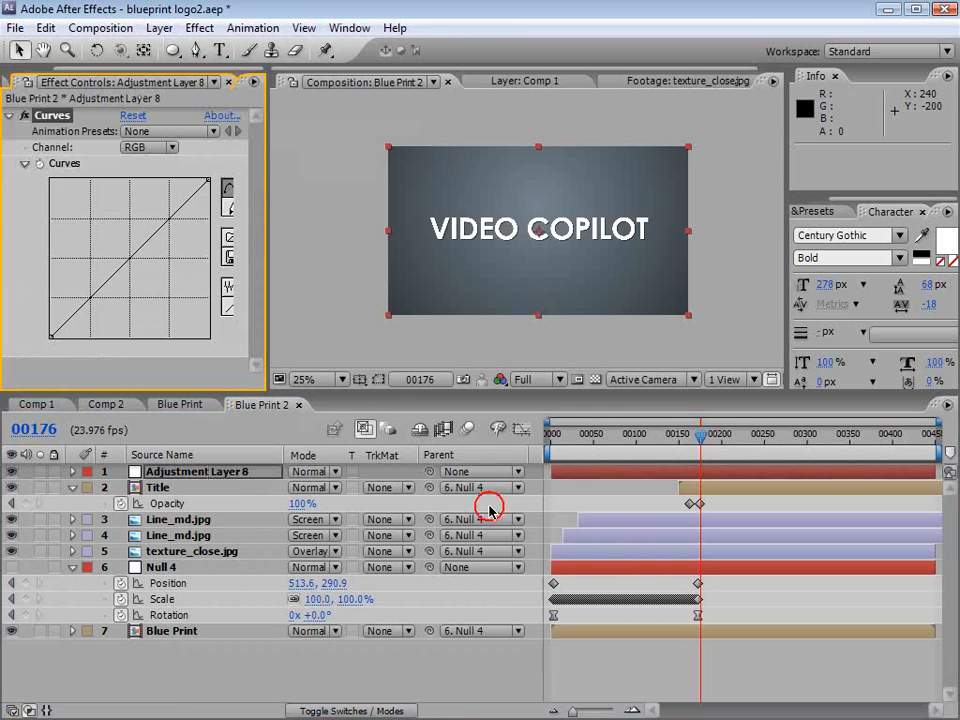
- At frame 95, shape the RGB curve for slightly more contrast and raise the Green curve's midpoint a little
{"action": "left_click", "coordinate": [632, 434]}
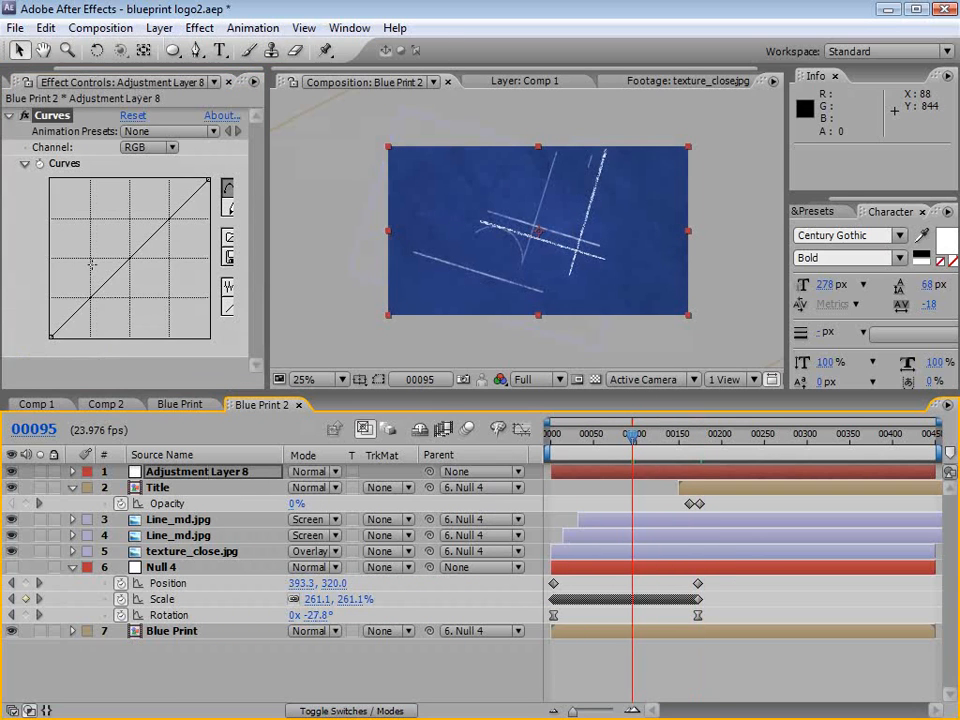
{"action": "left_click_drag", "start_coordinate": [86, 297], "coordinate": [89, 306]}
{"action": "left_click_drag", "start_coordinate": [128, 263], "coordinate": [133, 259]}
{"action": "left_click_drag", "start_coordinate": [89, 306], "coordinate": [84, 310]}
{"action": "left_click", "coordinate": [160, 148]}
{"action": "left_click", "coordinate": [163, 191]}
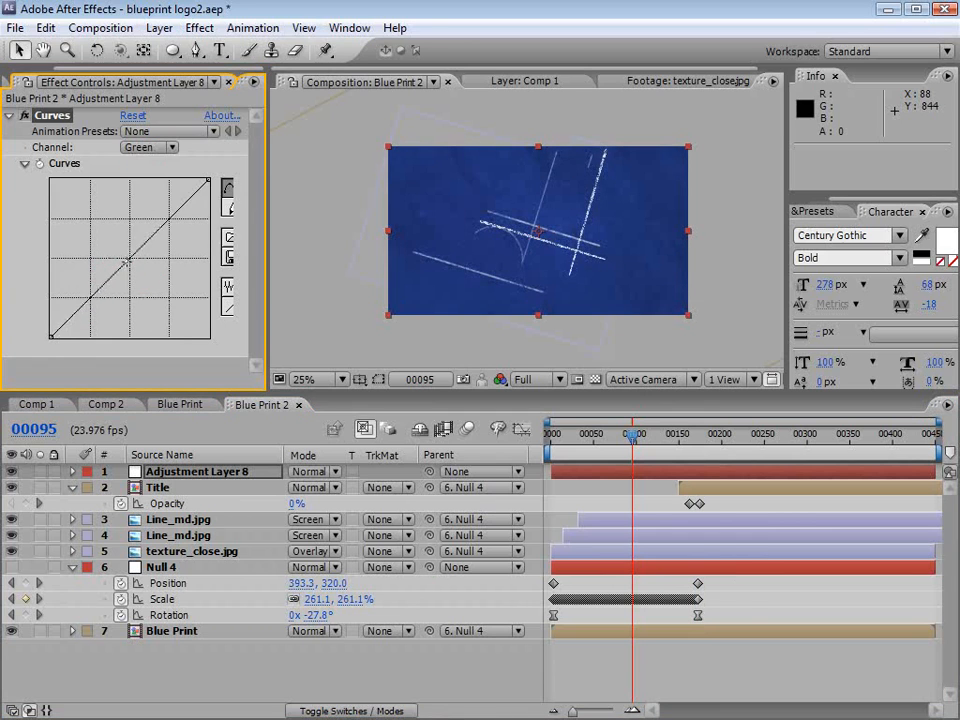
{"action": "left_click_drag", "start_coordinate": [127, 255], "coordinate": [129, 254]}
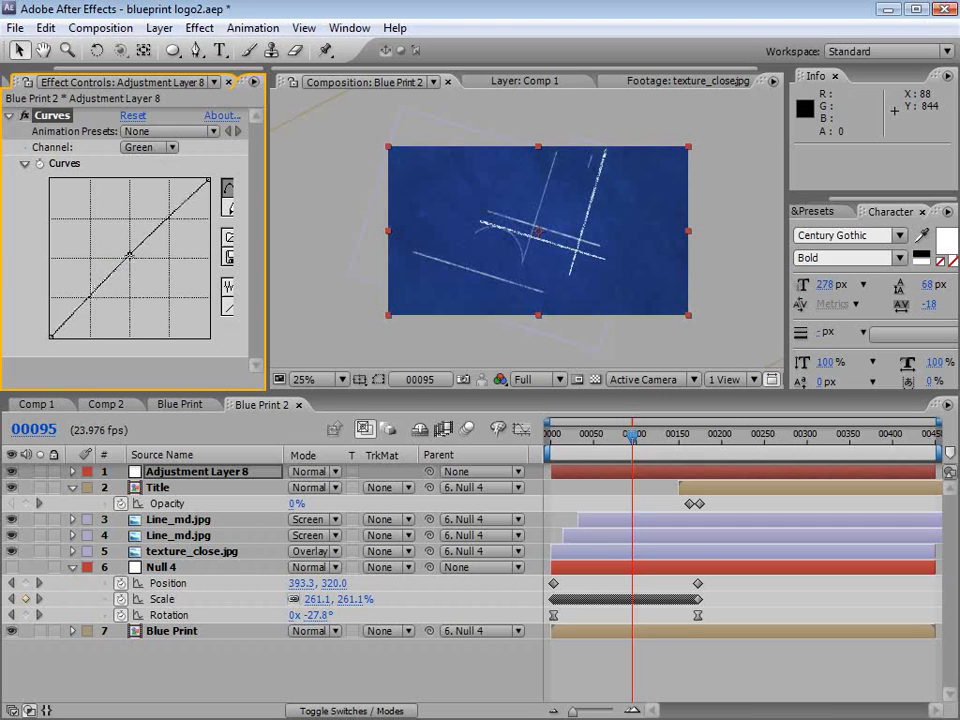
- Add a second adjustment layer with a full-frame elliptical mask set to Subtract and feathered 144 pixels
{"action": "left_click", "coordinate": [159, 28]}
{"action": "mouse_move", "coordinate": [190, 47]}
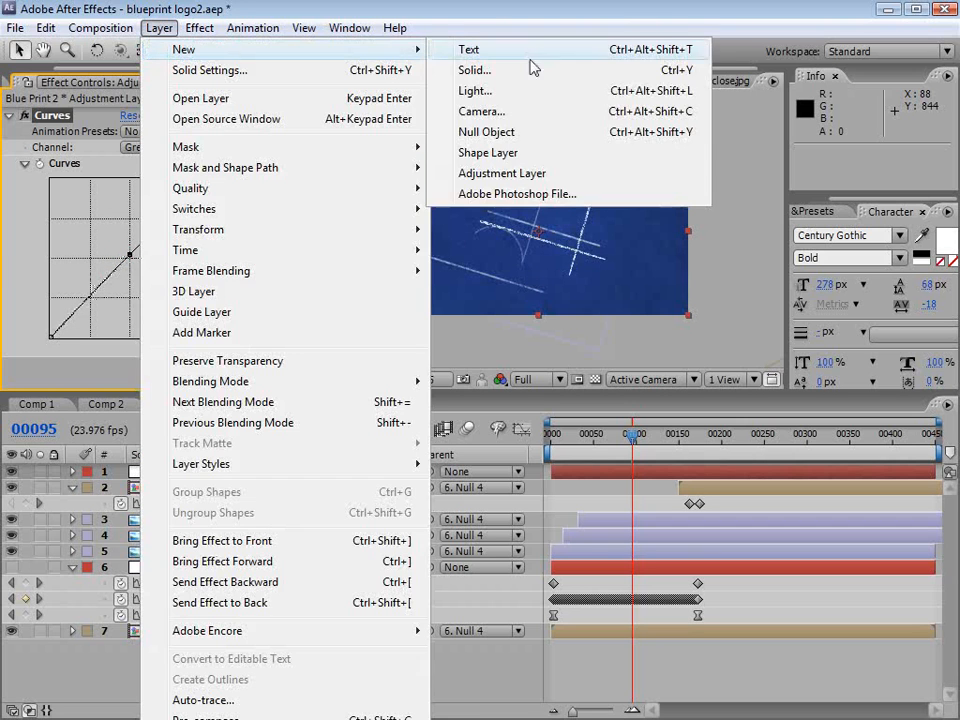
{"action": "left_click", "coordinate": [495, 174]}
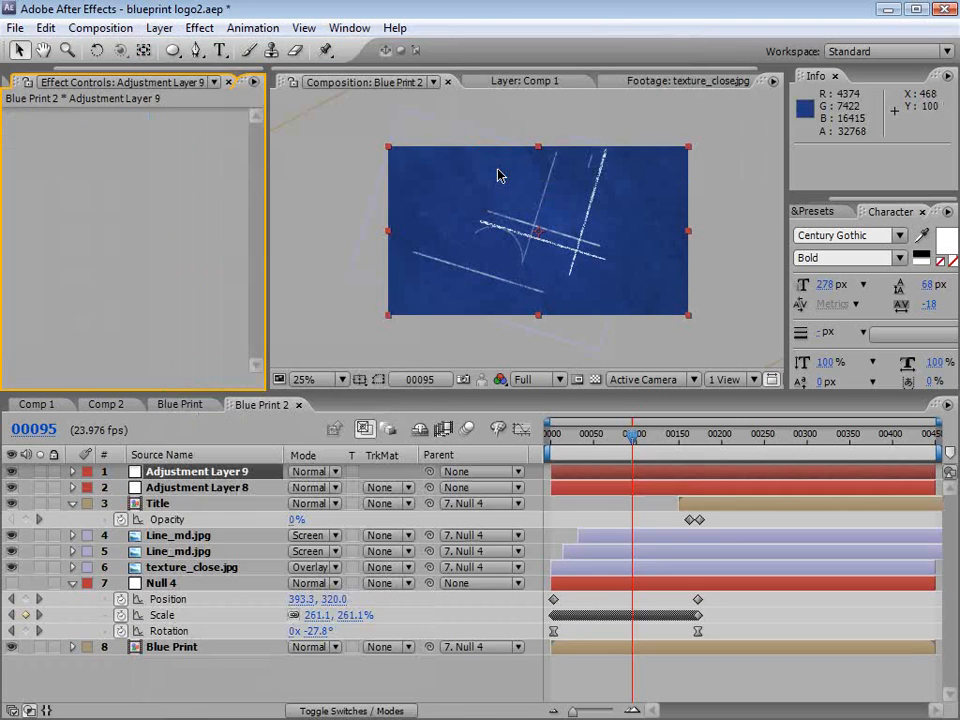
{"action": "double_click", "coordinate": [172, 51]}
{"action": "left_click", "coordinate": [316, 504]}
{"action": "left_click", "coordinate": [323, 528]}
{"action": "left_click", "coordinate": [104, 504]}
{"action": "left_click_drag", "start_coordinate": [328, 541], "coordinate": [473, 539]}
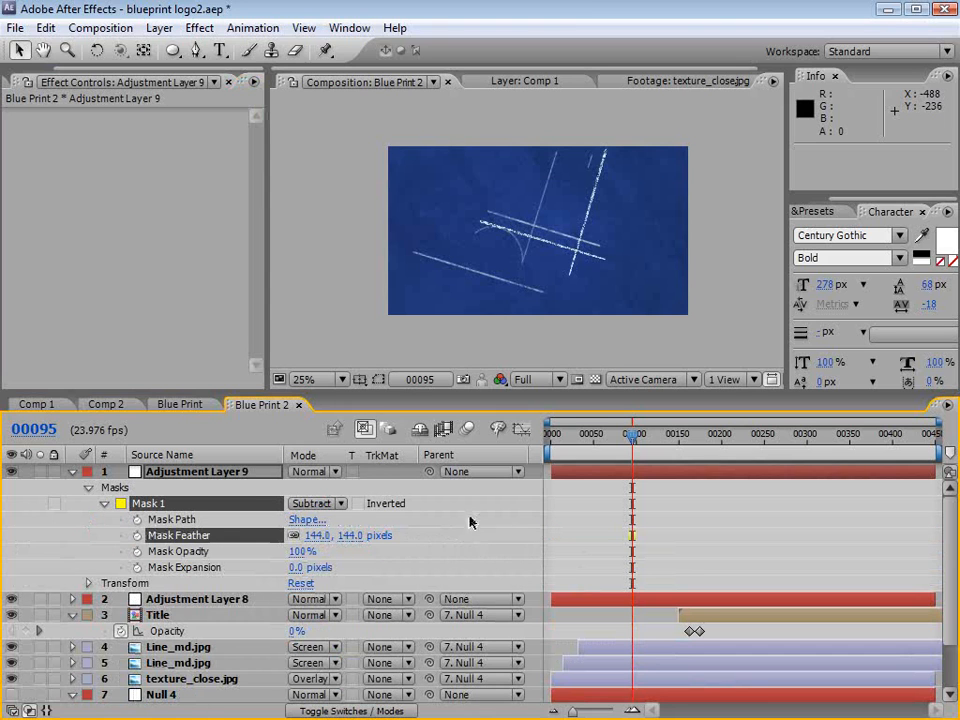
- Apply Curves to the masked adjustment layer, pull the midtones down to darken the edges, and set the mask feather to 253 pixels
{"action": "left_click", "coordinate": [199, 28]}
{"action": "mouse_move", "coordinate": [313, 210]}
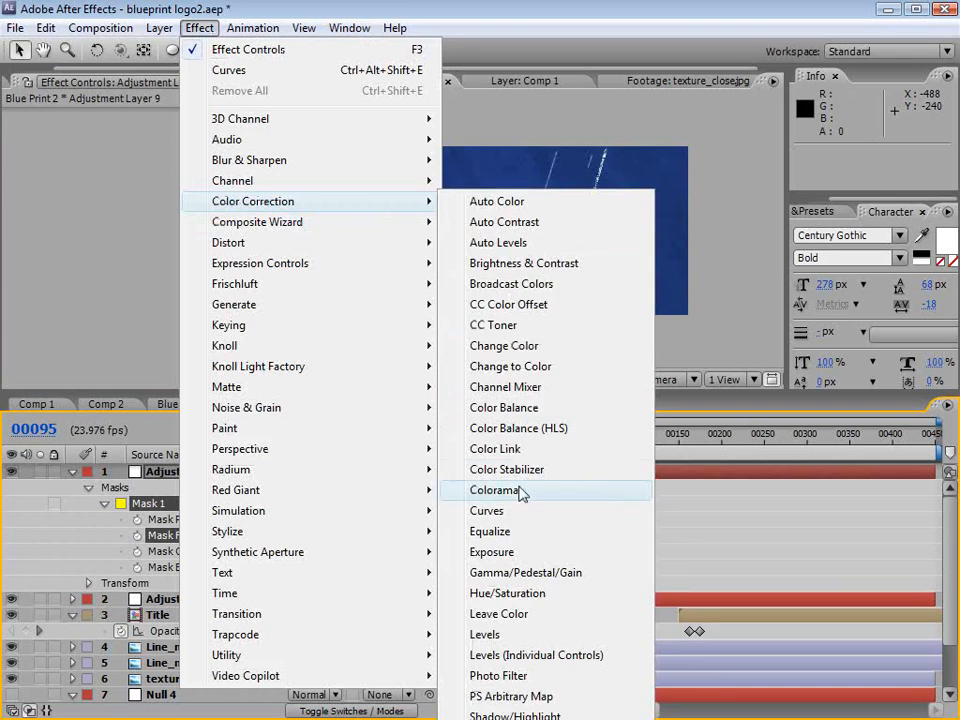
{"action": "left_click", "coordinate": [484, 511]}
{"action": "left_click_drag", "start_coordinate": [128, 260], "coordinate": [144, 274]}
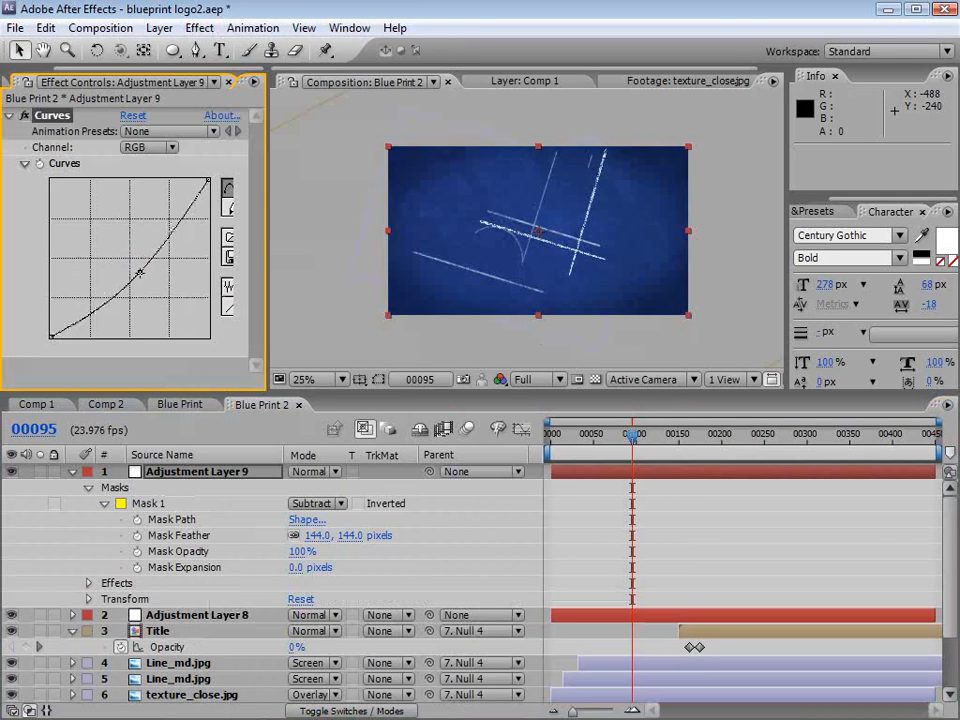
{"action": "left_click_drag", "start_coordinate": [346, 535], "coordinate": [450, 535]}
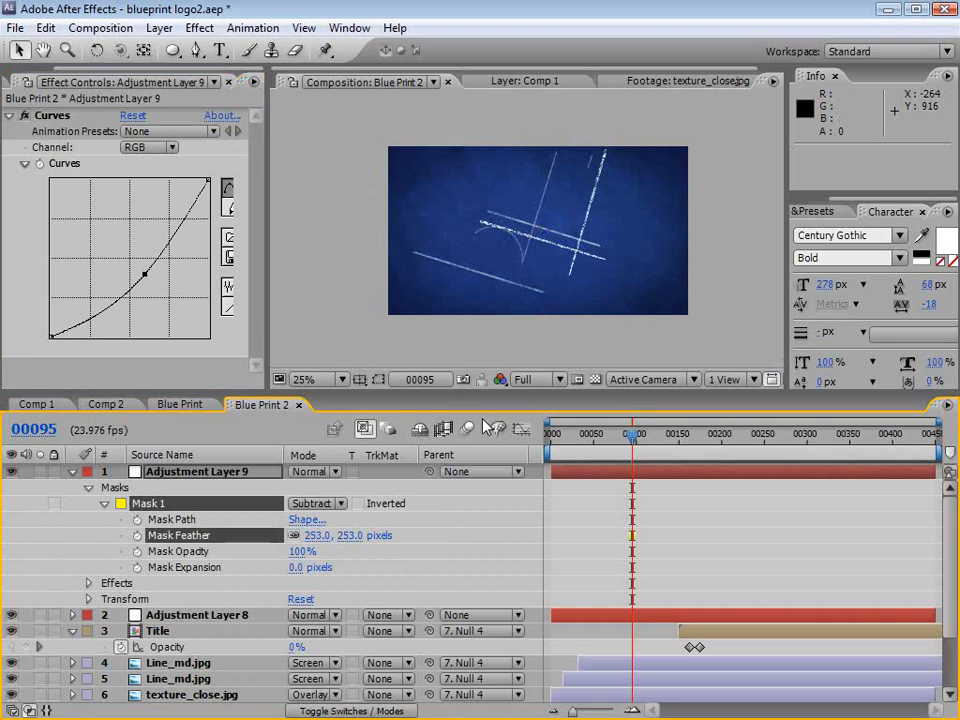
- Display the vignette's mask outline and shrink the ellipse by pulling its left, right and bottom points inward
{"action": "left_click", "coordinate": [571, 478]}
{"action": "left_click", "coordinate": [378, 381]}
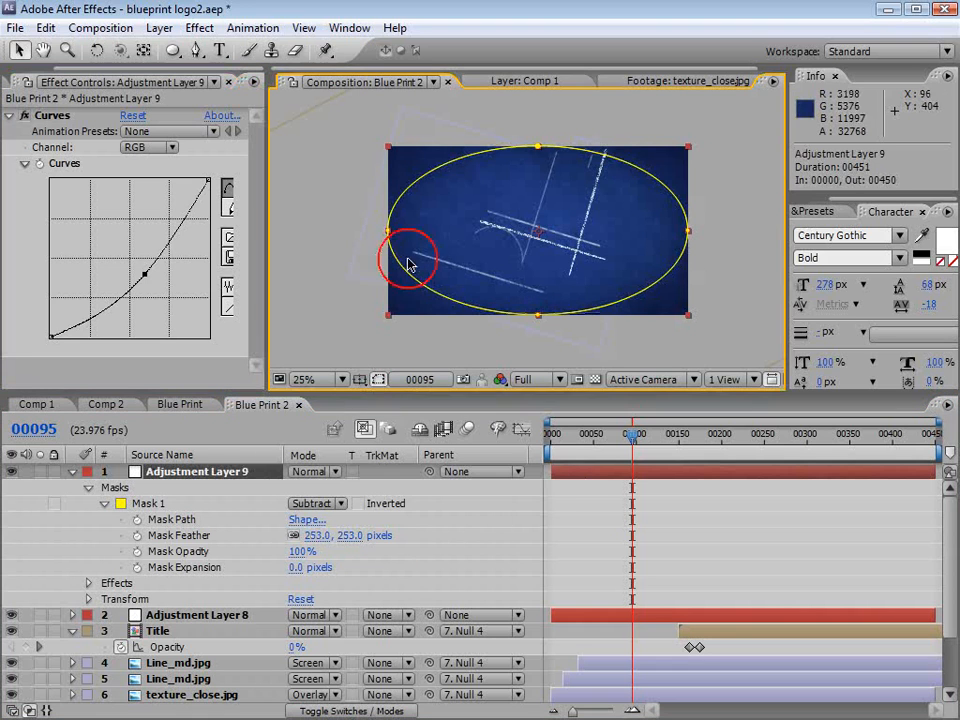
{"action": "left_click_drag", "start_coordinate": [389, 232], "coordinate": [428, 239]}
{"action": "left_click_drag", "start_coordinate": [687, 231], "coordinate": [655, 236]}
{"action": "left_click_drag", "start_coordinate": [538, 314], "coordinate": [547, 305]}
{"action": "left_click", "coordinate": [607, 493]}
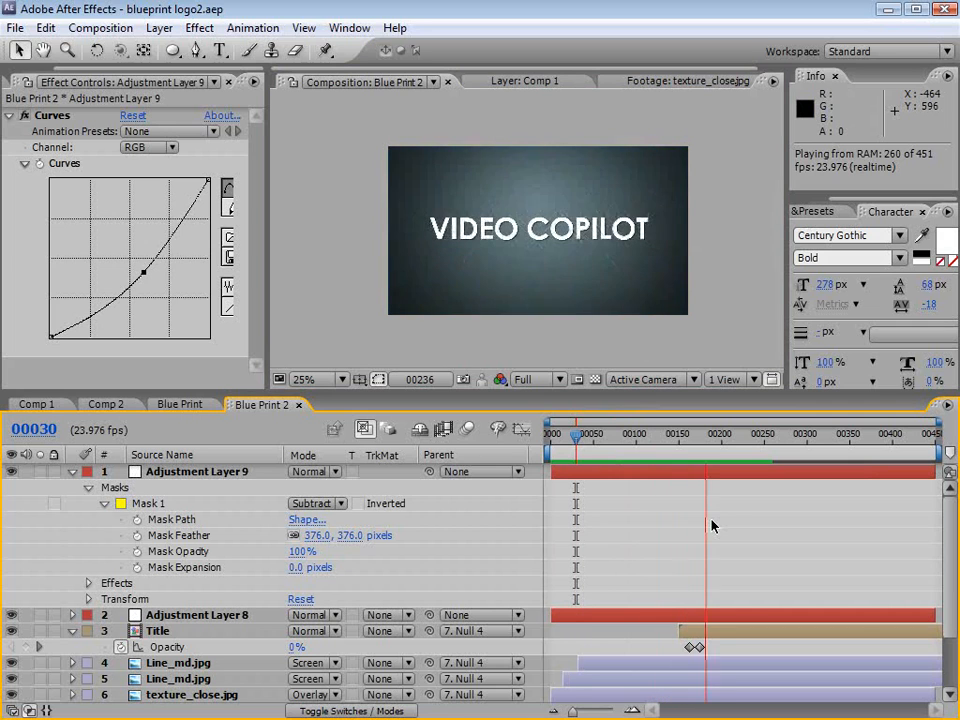
- Stop the preview and examine the first pencil line being drawn in Comp 2 up to frame 33
{"action": "key", "text": "space"}
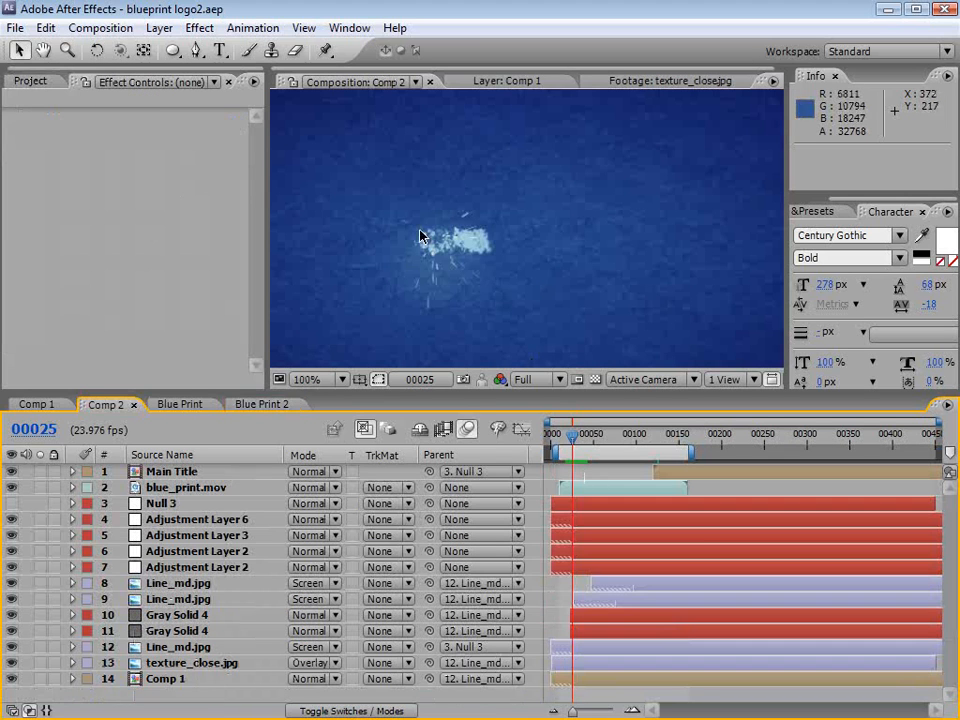
{"action": "left_click", "coordinate": [579, 438]}
{"action": "left_click_drag", "start_coordinate": [579, 438], "coordinate": [582, 441]}
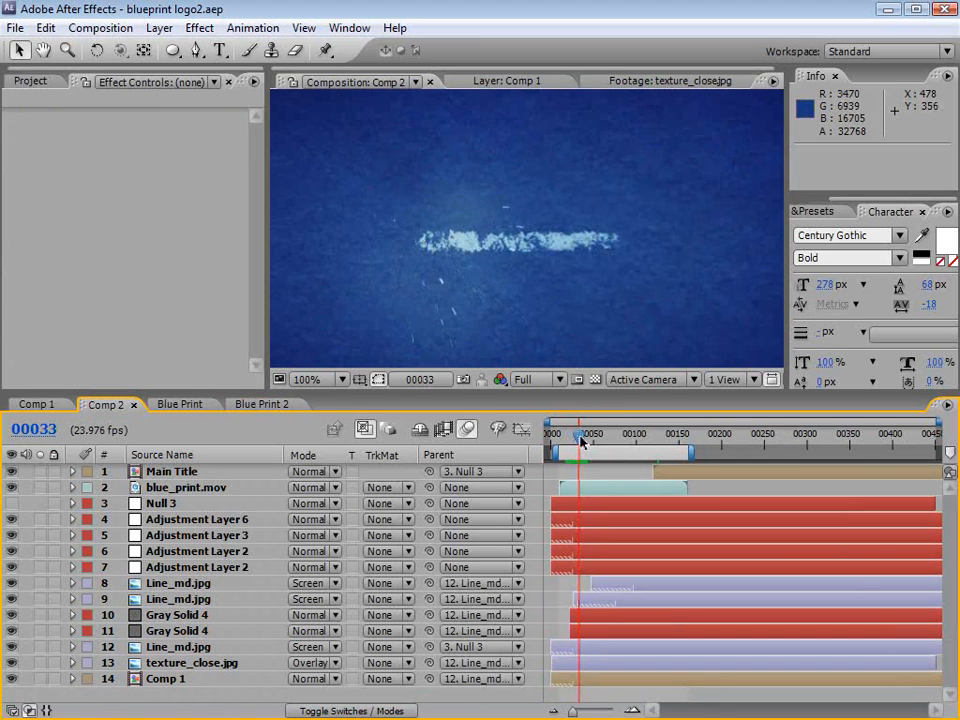
- Switch to Firefox and search the Video Copilot tutorials for "cold"
{"action": "key", "text": "alt+Tab"}
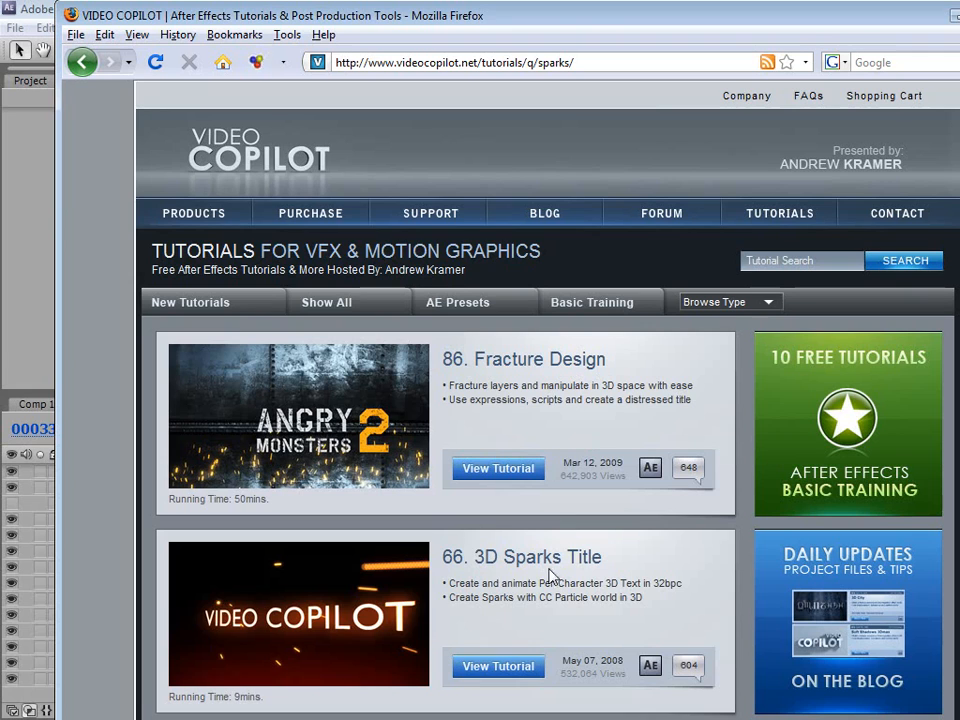
{"action": "left_click_drag", "start_coordinate": [464, 584], "coordinate": [470, 585]}
{"action": "left_click", "coordinate": [828, 262]}
{"action": "type", "text": "cold"}
{"action": "key", "text": "Return"}
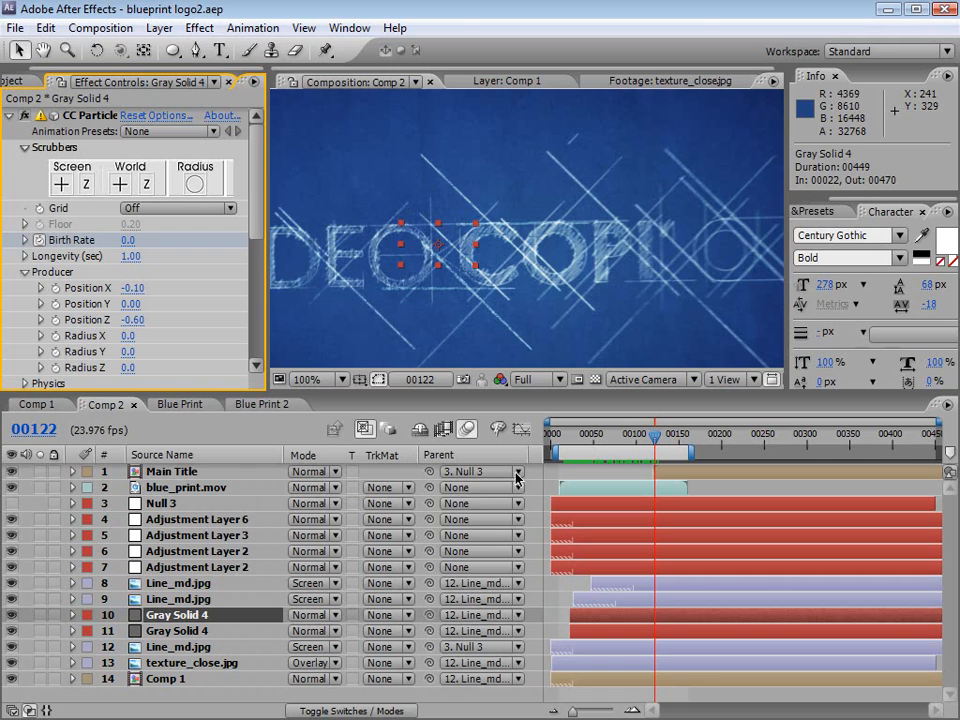
- Solo the two Gray Solid 4 particle layers in Comp 2 and scrub to frame 38 to examine their particles
{"action": "left_click", "coordinate": [165, 473]}
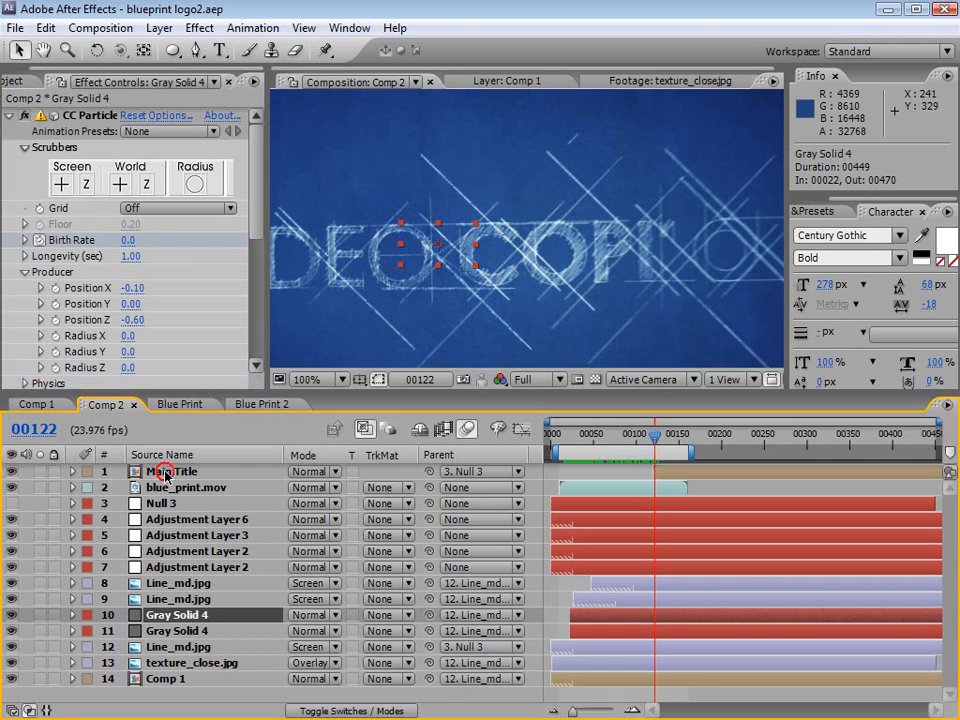
{"action": "left_click", "coordinate": [181, 632]}
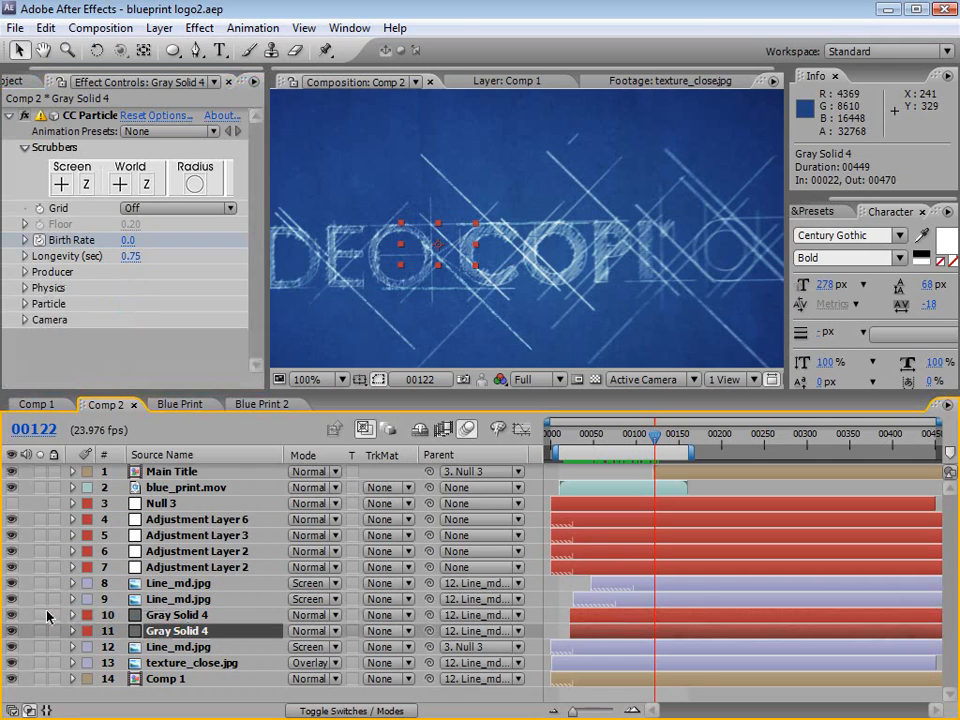
{"action": "left_click", "coordinate": [41, 615]}
{"action": "left_click", "coordinate": [41, 631]}
{"action": "left_click_drag", "start_coordinate": [573, 436], "coordinate": [584, 443]}
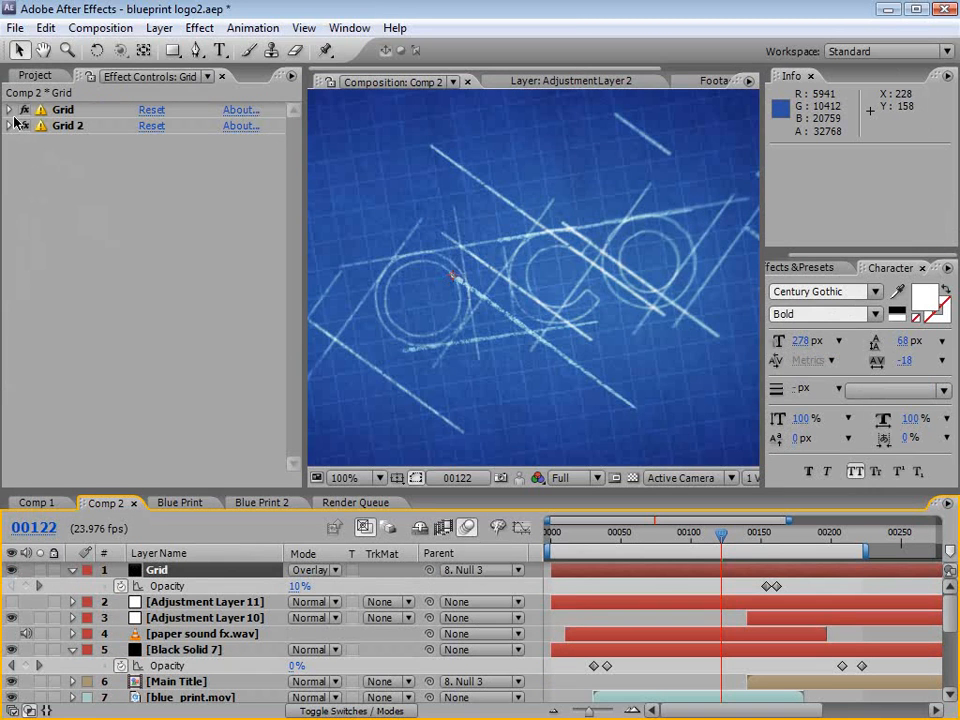
- Expand the first Grid effect on the Grid layer and scrub through Comp 2 to examine the blueprint grid
{"action": "left_click", "coordinate": [60, 109]}
{"action": "left_click", "coordinate": [9, 109]}
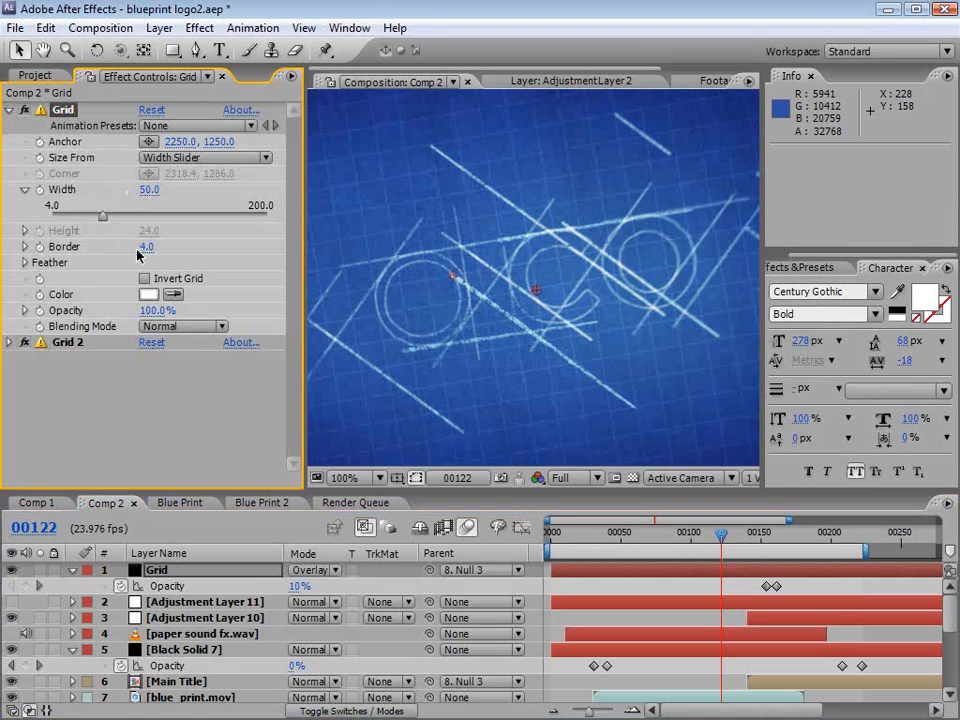
{"action": "mouse_move", "coordinate": [705, 537]}
{"action": "left_mouse_down"}
{"action": "mouse_move", "coordinate": [557, 537]}
{"action": "mouse_move", "coordinate": [641, 538]}
{"action": "mouse_move", "coordinate": [615, 540]}
{"action": "mouse_move", "coordinate": [600, 565]}
{"action": "mouse_move", "coordinate": [745, 547]}
{"action": "left_mouse_up"}
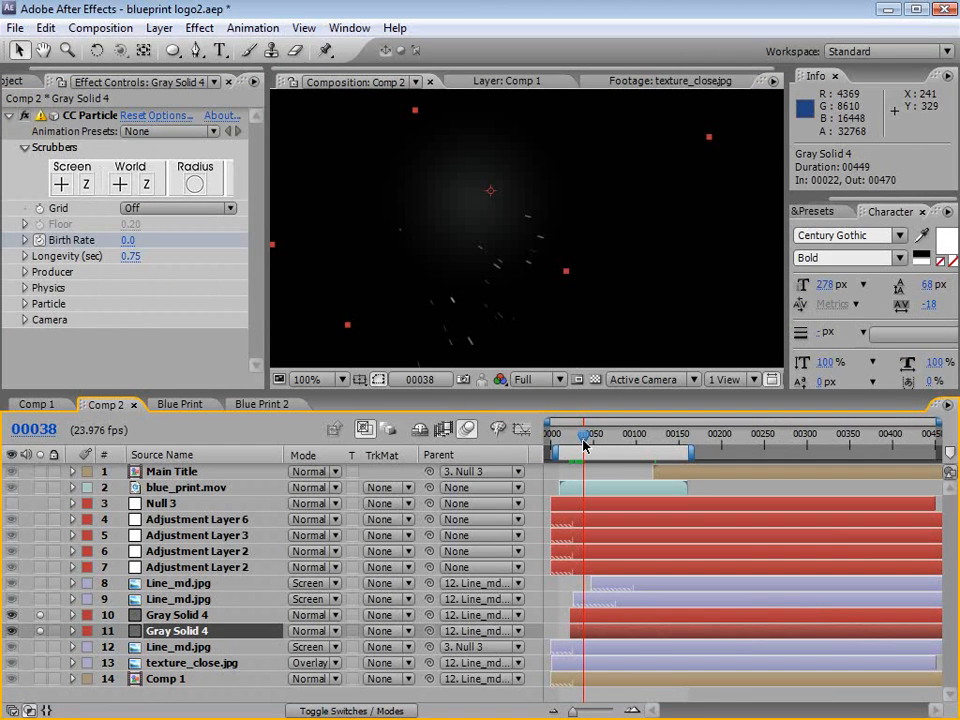
- Switch to Firefox, open the Action Essentials 2 product page and look through its features, versions, compositing examples and motion graphics sections
{"action": "key", "text": "alt+Tab"}
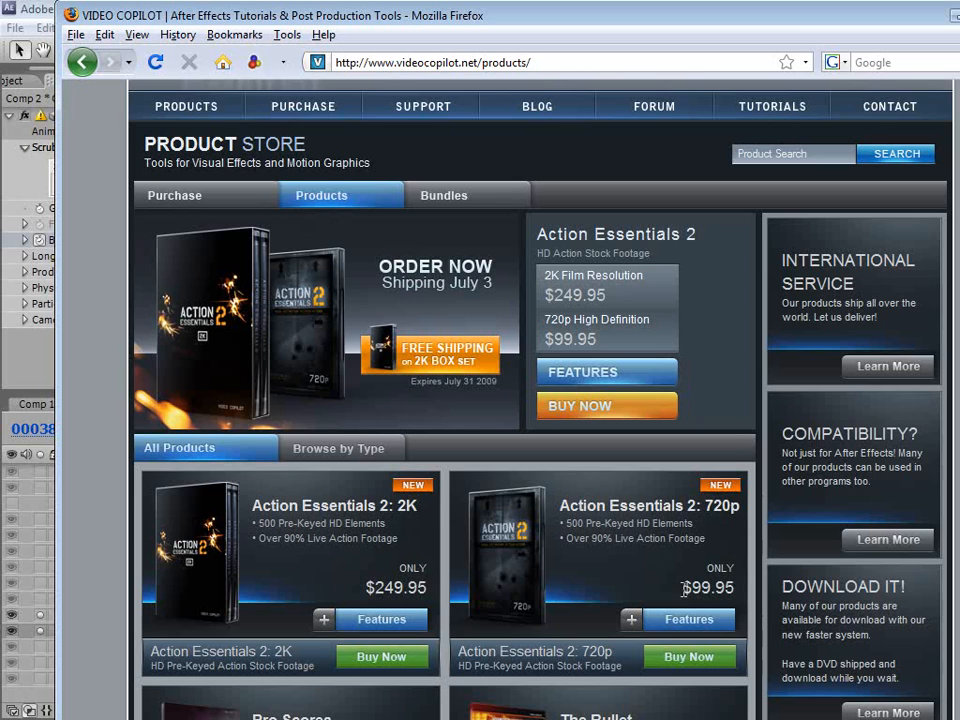
{"action": "left_click", "coordinate": [508, 561]}
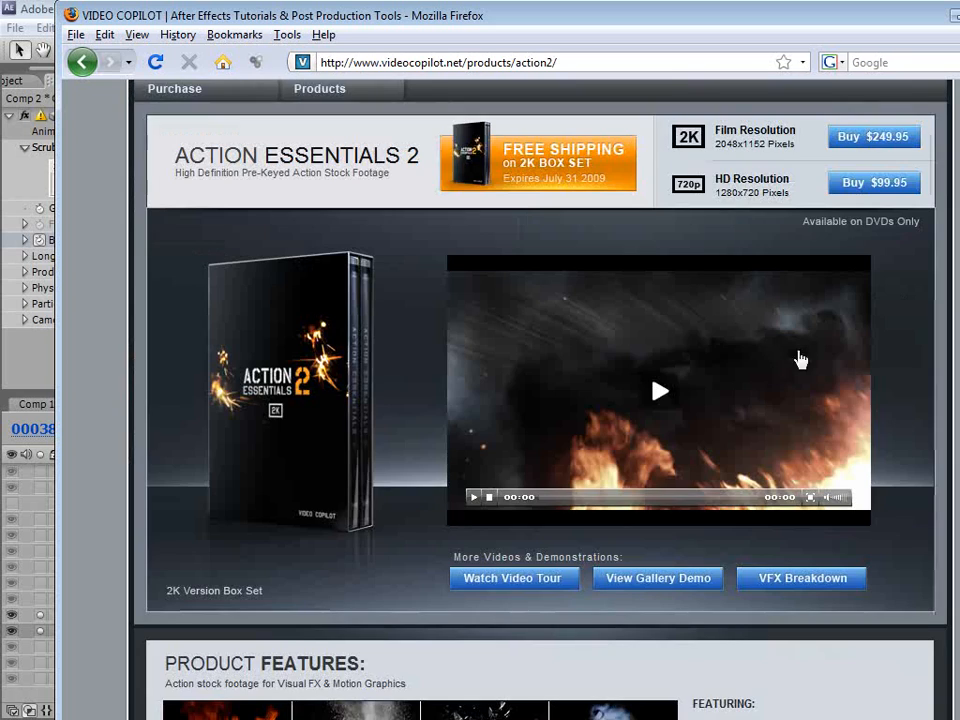
{"action": "scroll", "coordinate": [250, 522], "scroll_direction": "down", "scroll_amount": 6}
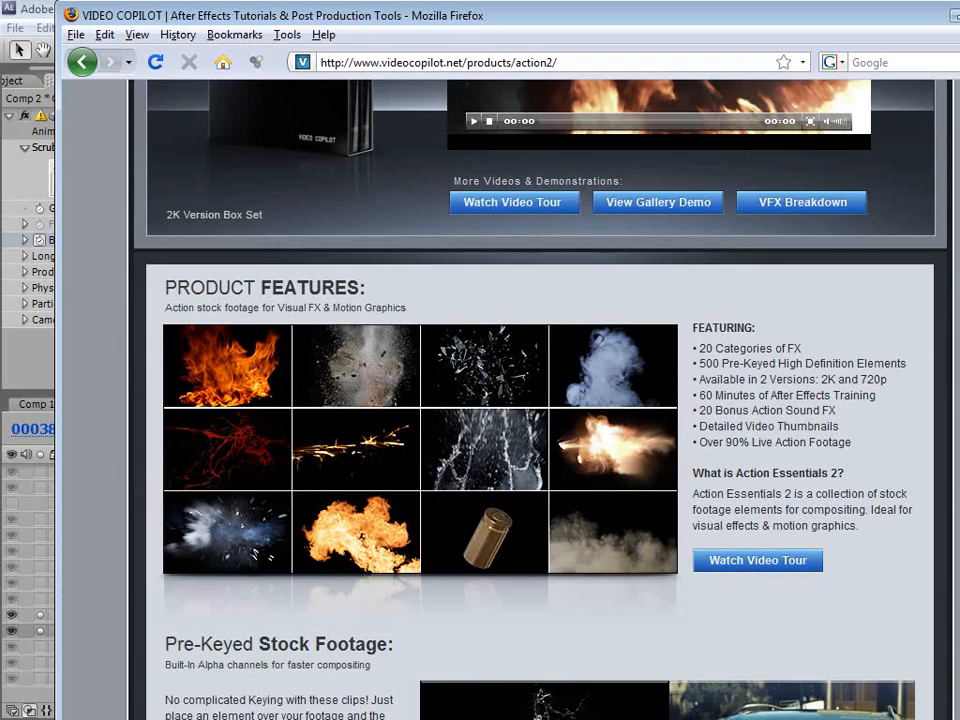
{"action": "scroll", "coordinate": [540, 400], "scroll_direction": "down", "scroll_amount": 3}
{"action": "scroll", "coordinate": [540, 400], "scroll_direction": "down", "scroll_amount": 9}
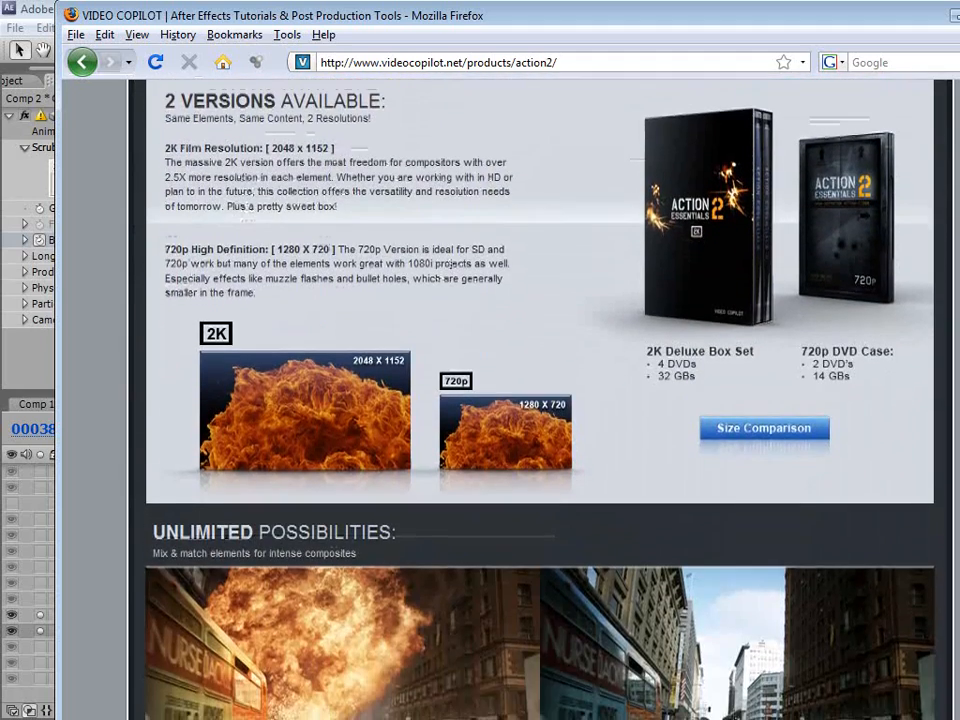
{"action": "scroll", "coordinate": [551, 251], "scroll_direction": "up", "scroll_amount": 12}
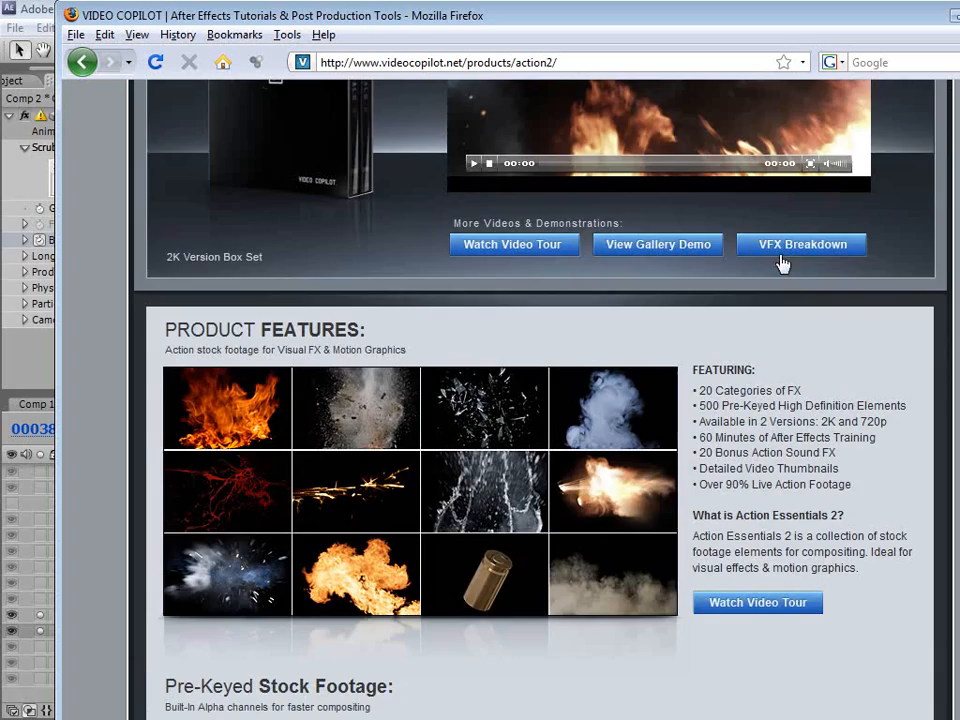
{"action": "scroll", "coordinate": [800, 245], "scroll_direction": "down", "scroll_amount": 15}
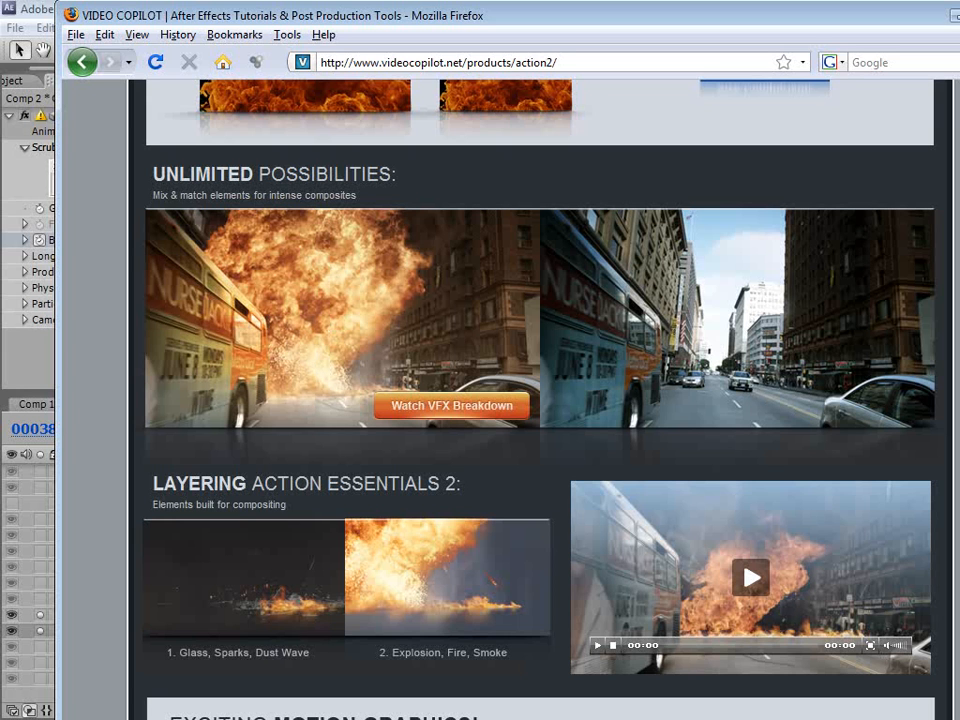
{"action": "scroll", "coordinate": [670, 369], "scroll_direction": "down", "scroll_amount": 10}
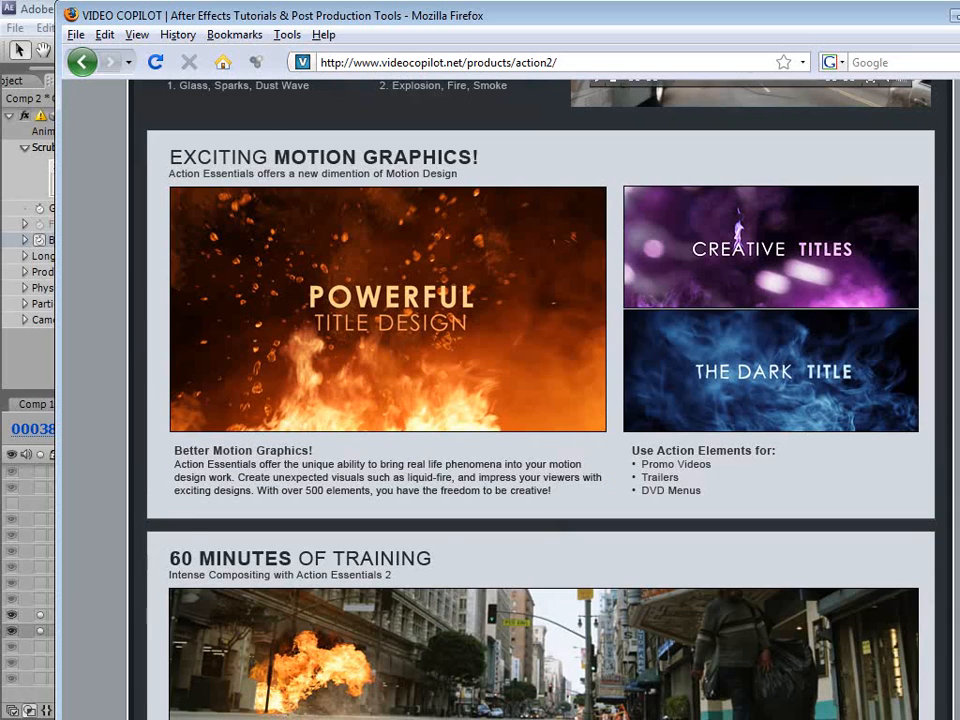
{"action": "scroll", "coordinate": [540, 400], "scroll_direction": "down", "scroll_amount": 8}
{"action": "scroll", "coordinate": [540, 400], "scroll_direction": "up", "scroll_amount": 6}
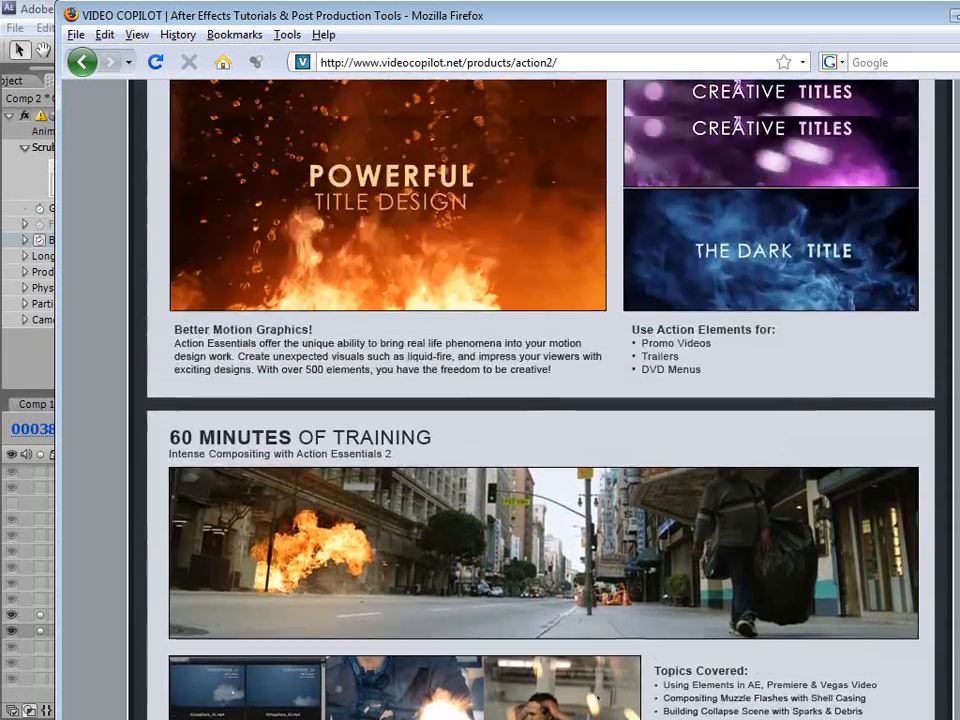
{"action": "scroll", "coordinate": [488, 440], "scroll_direction": "up", "scroll_amount": 20}
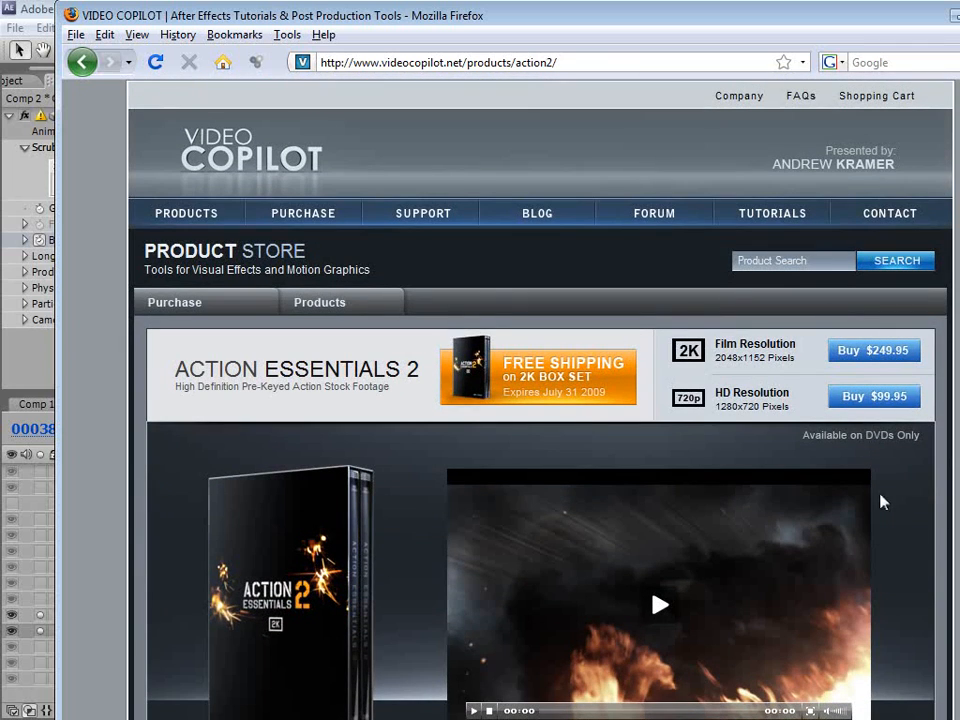
{"action": "scroll", "coordinate": [636, 484], "scroll_direction": "down", "scroll_amount": 8}
{"action": "scroll", "coordinate": [823, 525], "scroll_direction": "up", "scroll_amount": 4}
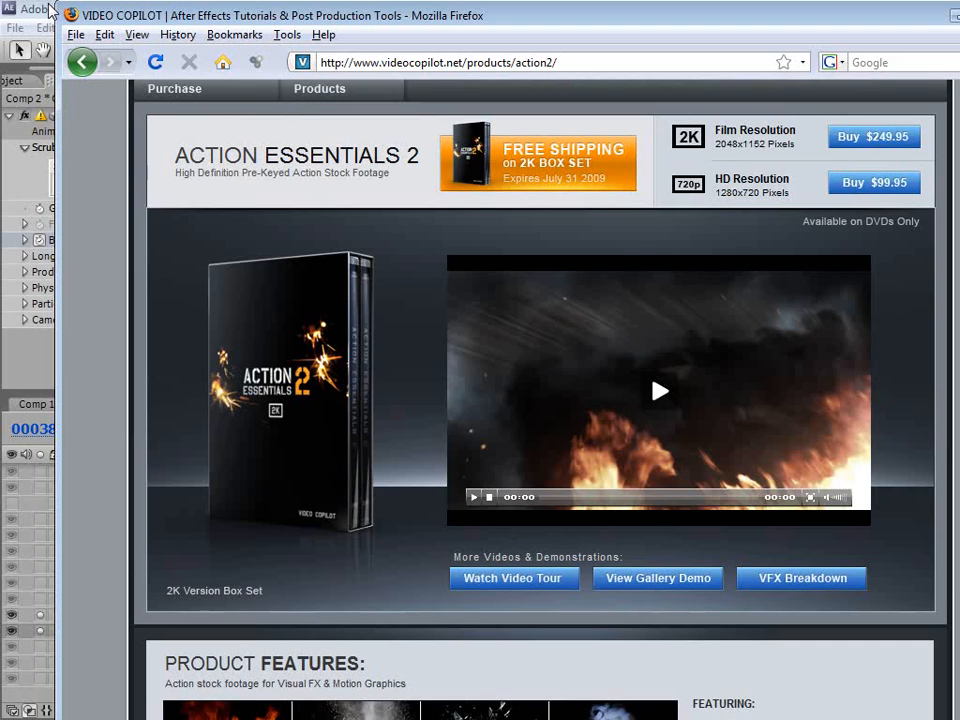
- Return to After Effects and scrub Comp 2 to frame 127 with all layers showing to review the sketched title
{"action": "left_click", "coordinate": [48, 10]}
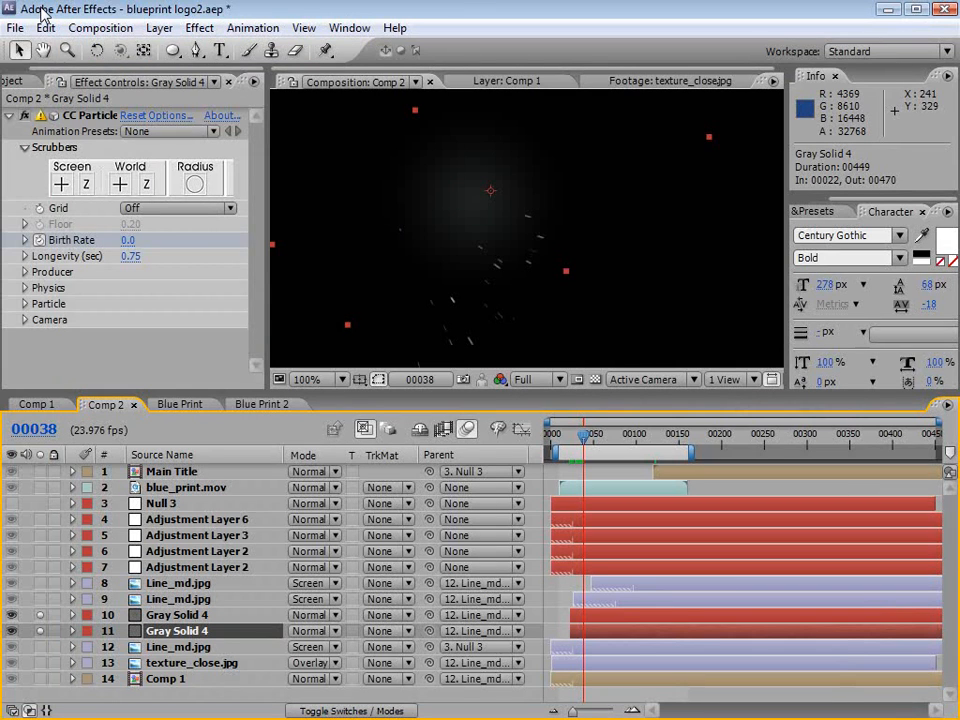
{"action": "left_click", "coordinate": [587, 437]}
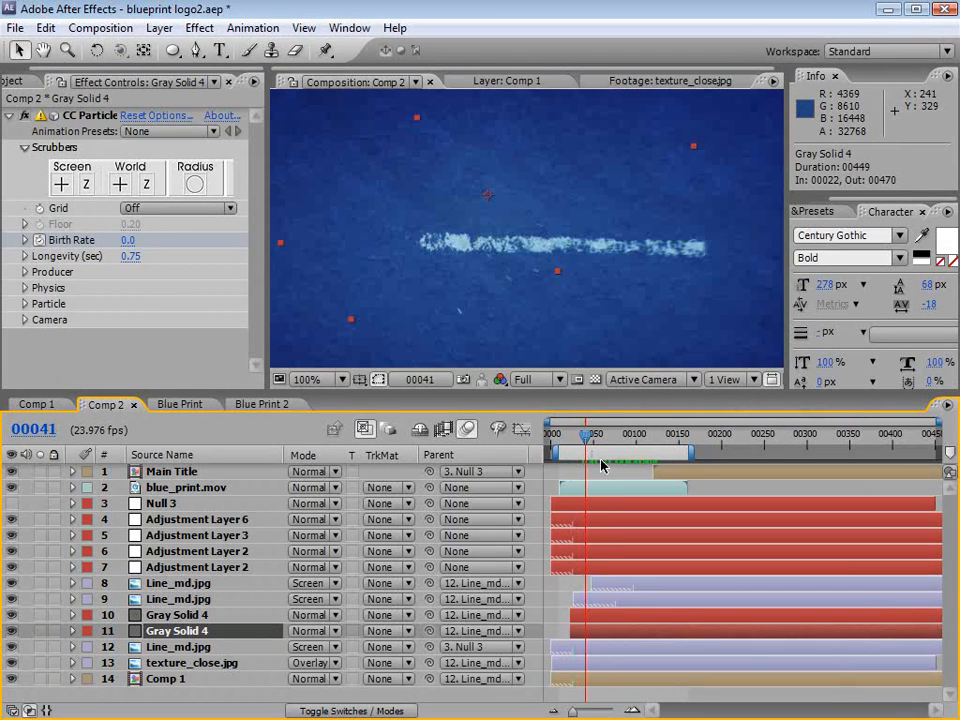
{"action": "left_click", "coordinate": [594, 440]}
{"action": "left_click_drag", "start_coordinate": [594, 440], "coordinate": [659, 445]}
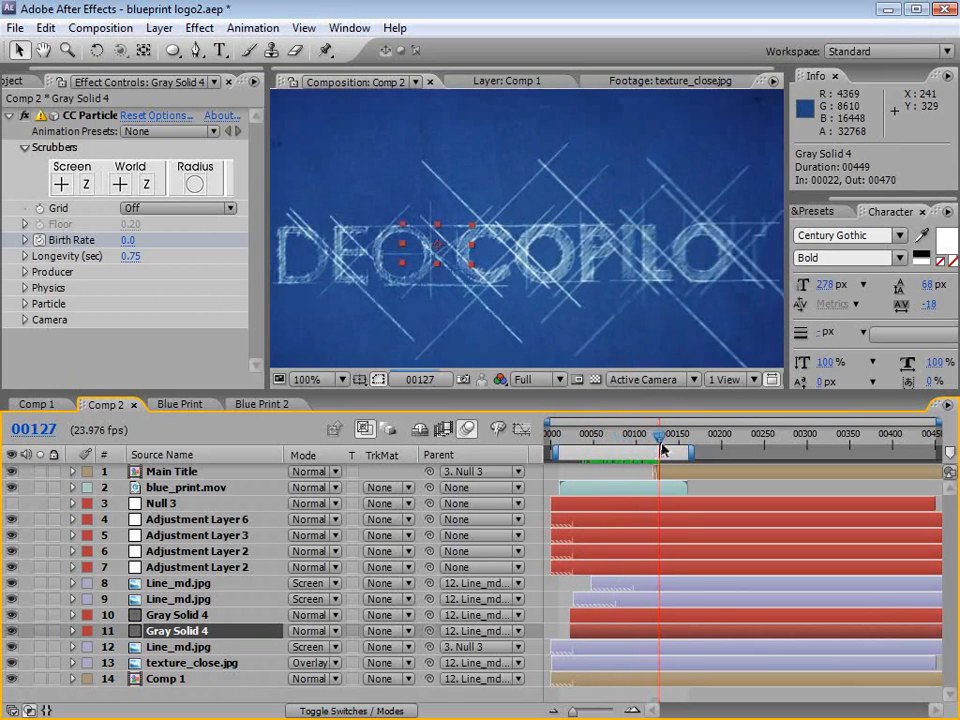